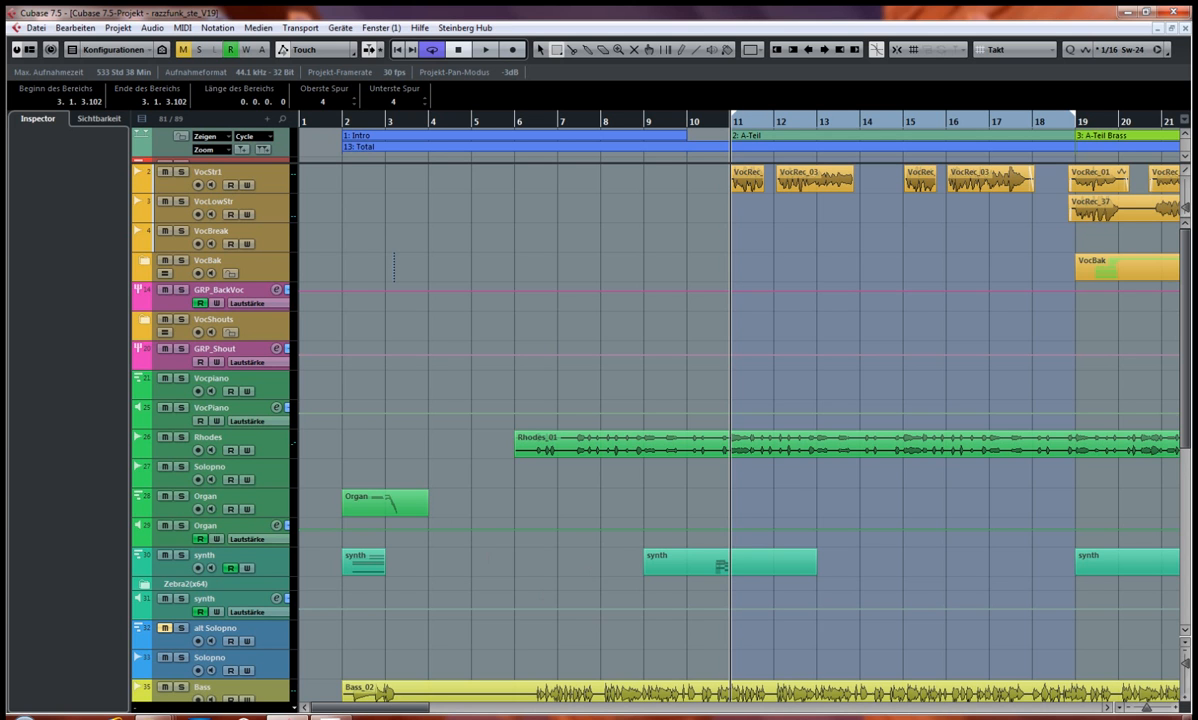
# Step: Select the VocStr1 track and play the song from bar 2 with cycle playback turned off
pyautogui.click(174, 188)
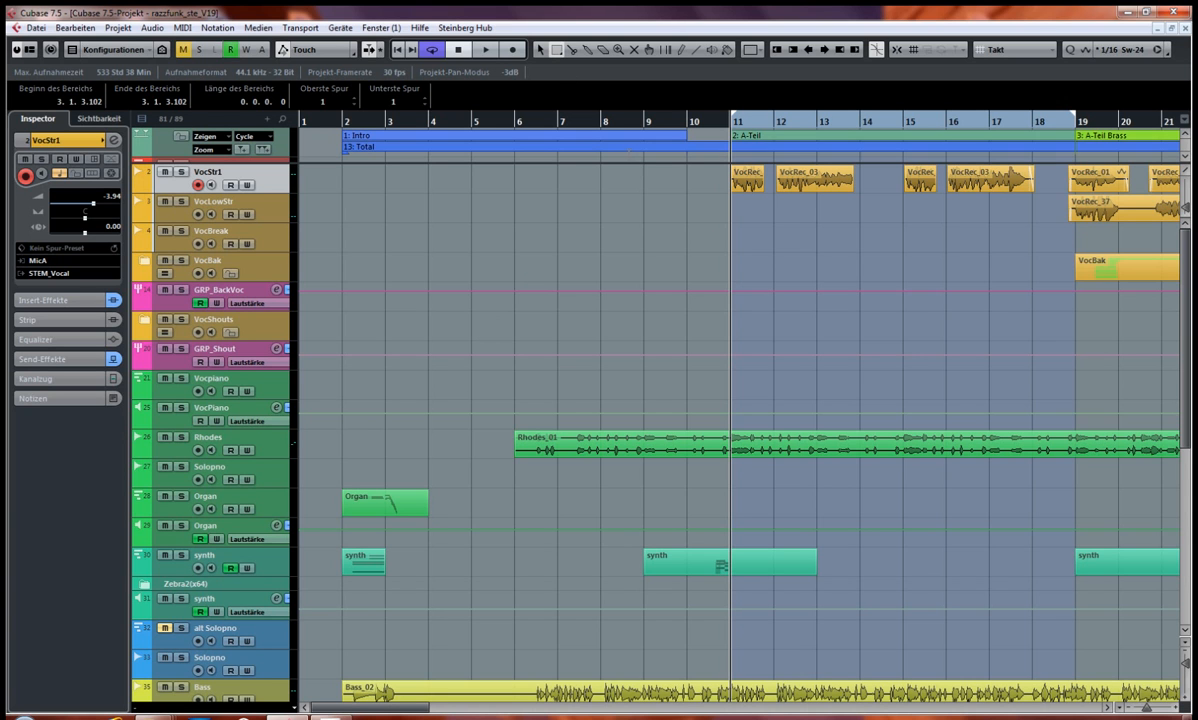
pyautogui.click(345, 122)
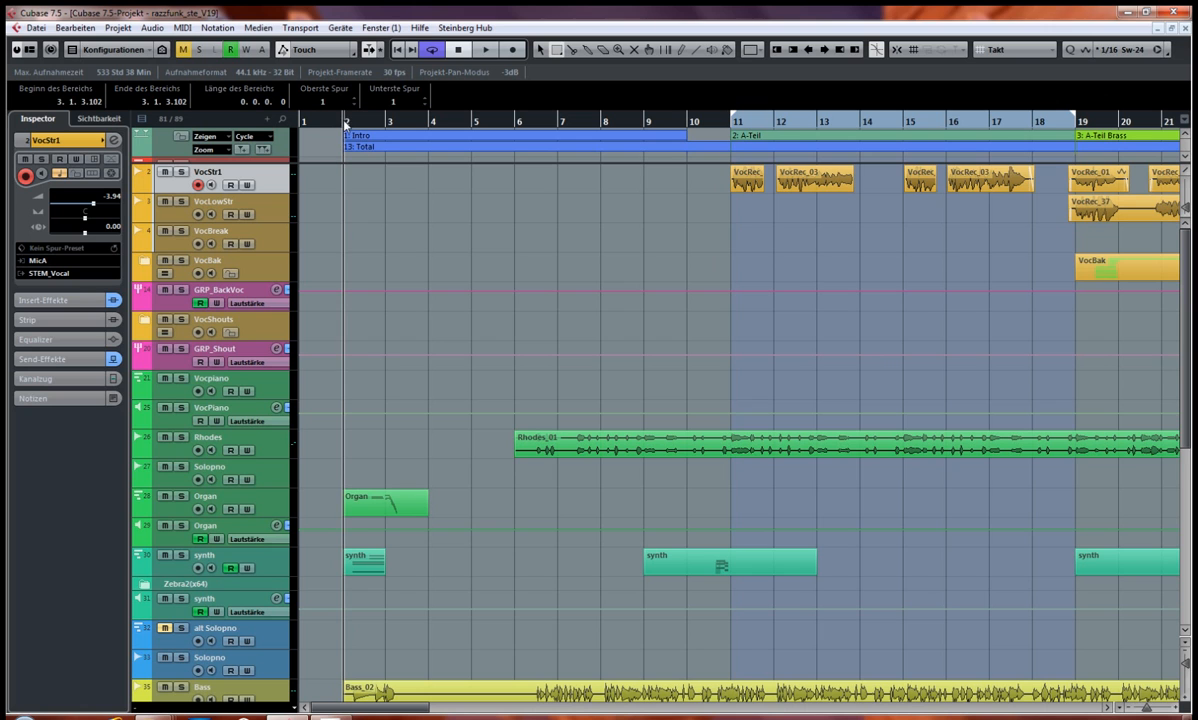
pyautogui.press('KP_Divide')
pyautogui.press('space')
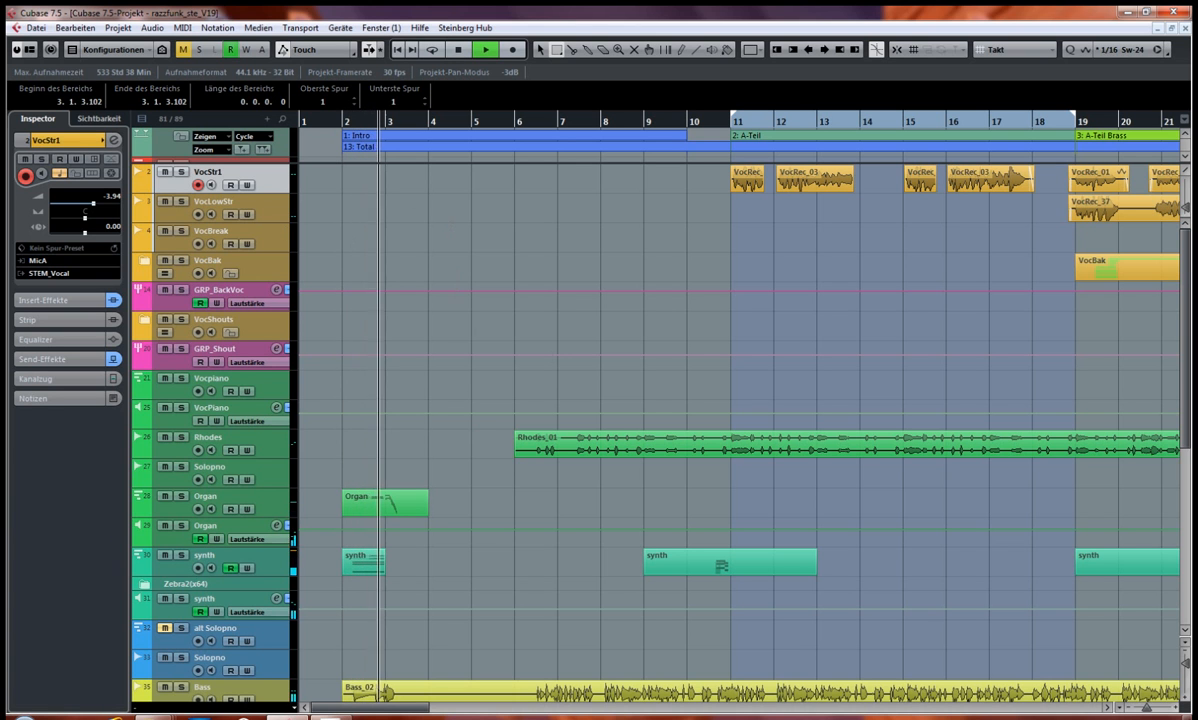
pyautogui.scroll(-3, 291, 219)
pyautogui.scroll(3, 291, 219)
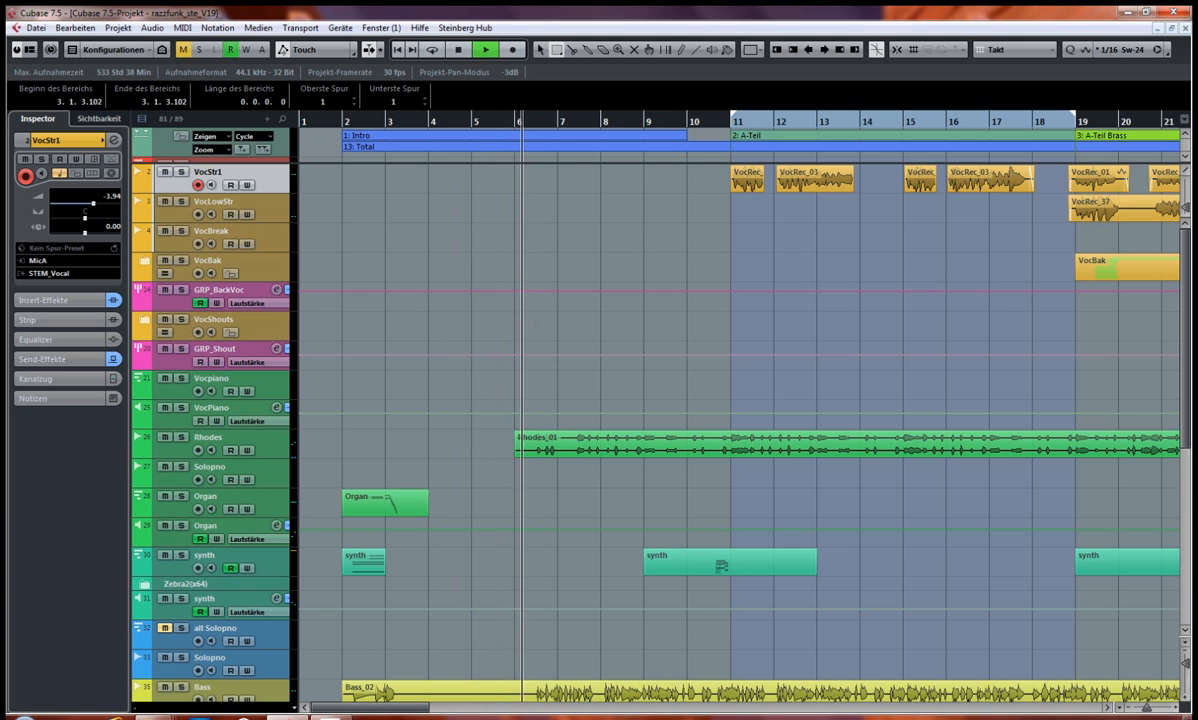
# Step: Listen to the A-Teil from bar 11, the B-Teil from bar 27 and the A2-Teil Brass from bar 37
pyautogui.click(741, 104)
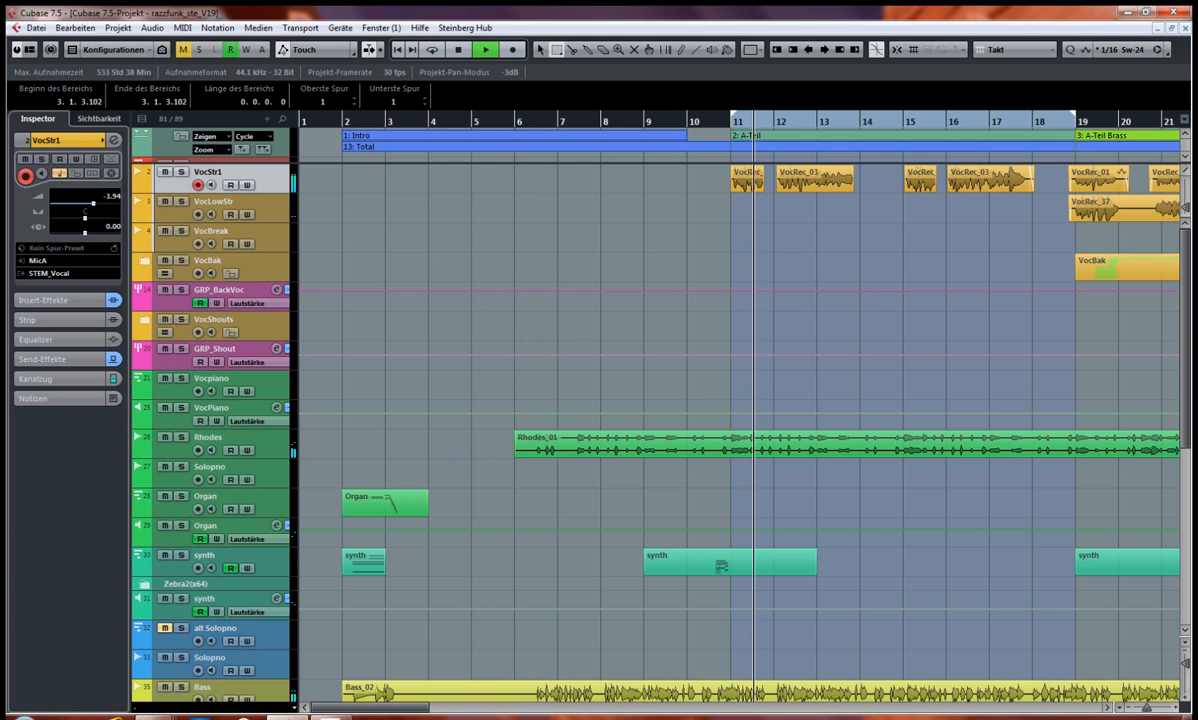
pyautogui.moveTo(380, 709); pyautogui.dragTo(487, 710)
pyautogui.click(690, 118)
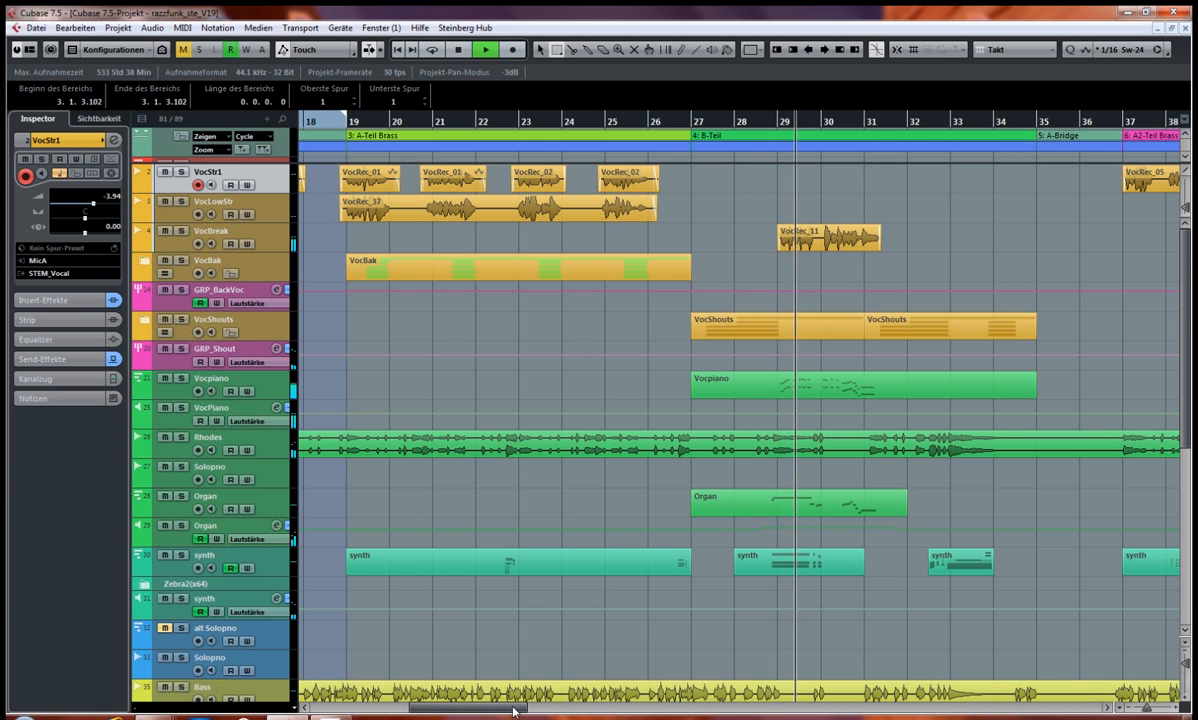
pyautogui.moveTo(533, 713); pyautogui.dragTo(612, 710)
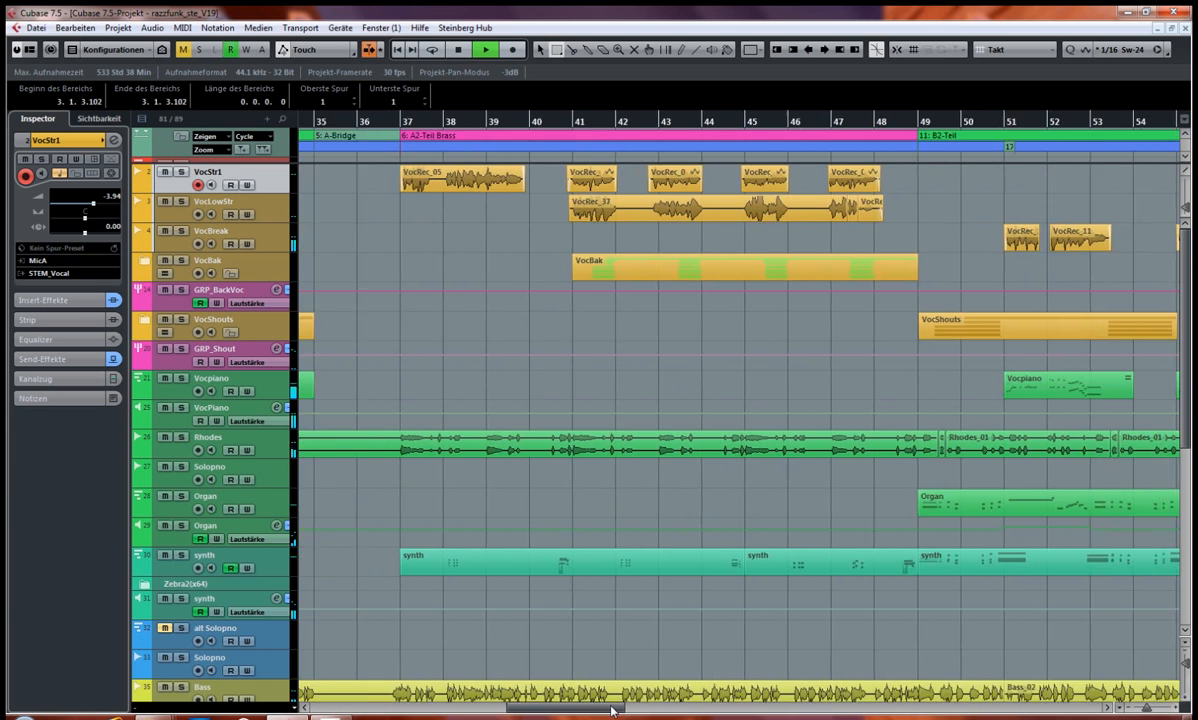
pyautogui.click(403, 122)
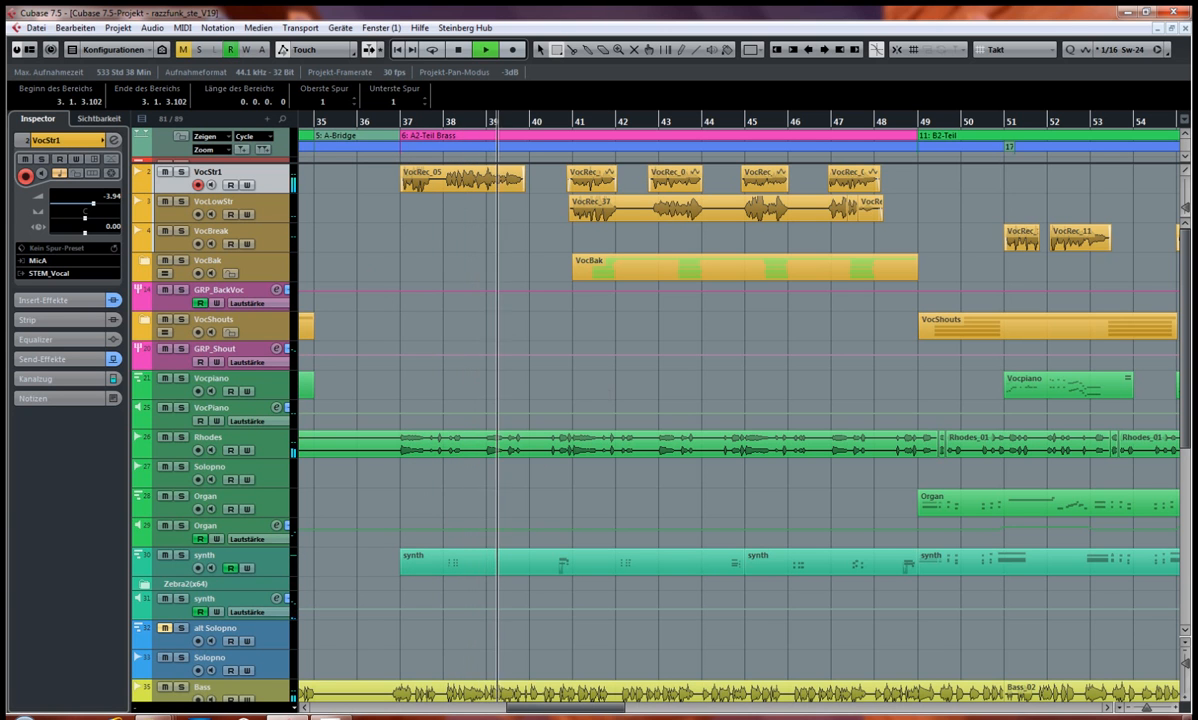
# Step: Listen to the A-Fdur-16T Solo section and the B3-Teil from bar 103, and stop playback
pyautogui.moveTo(602, 708); pyautogui.dragTo(745, 713)
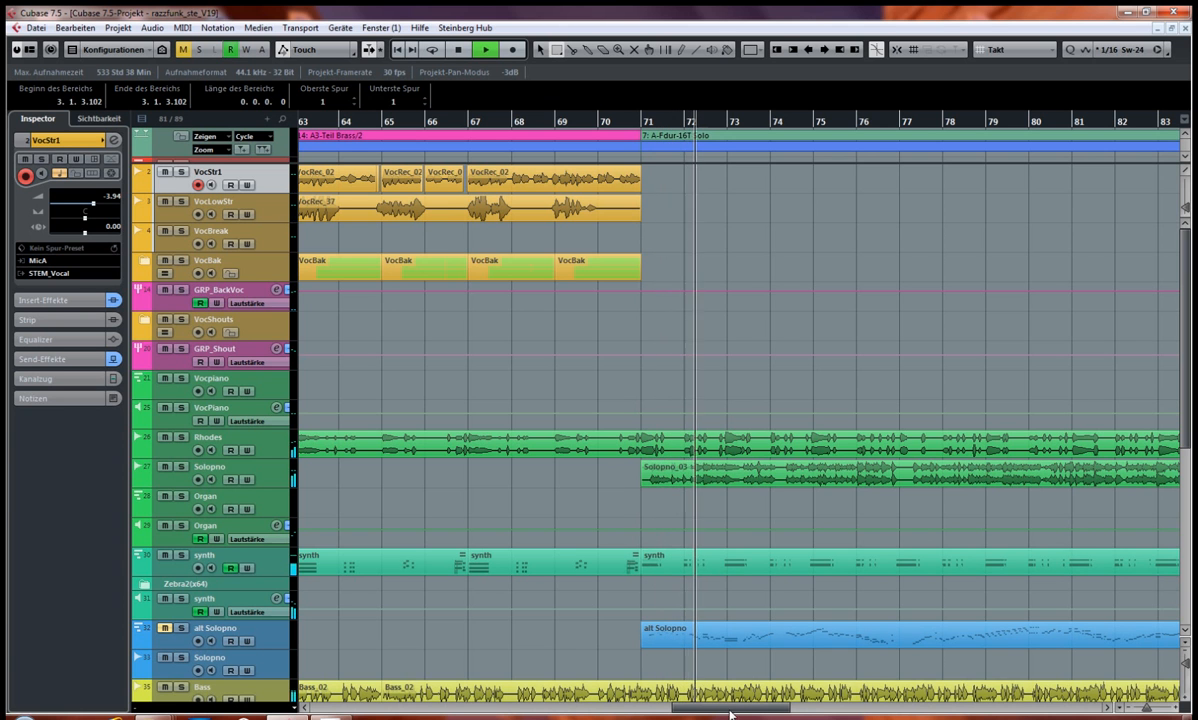
pyautogui.moveTo(730, 714); pyautogui.dragTo(800, 678)
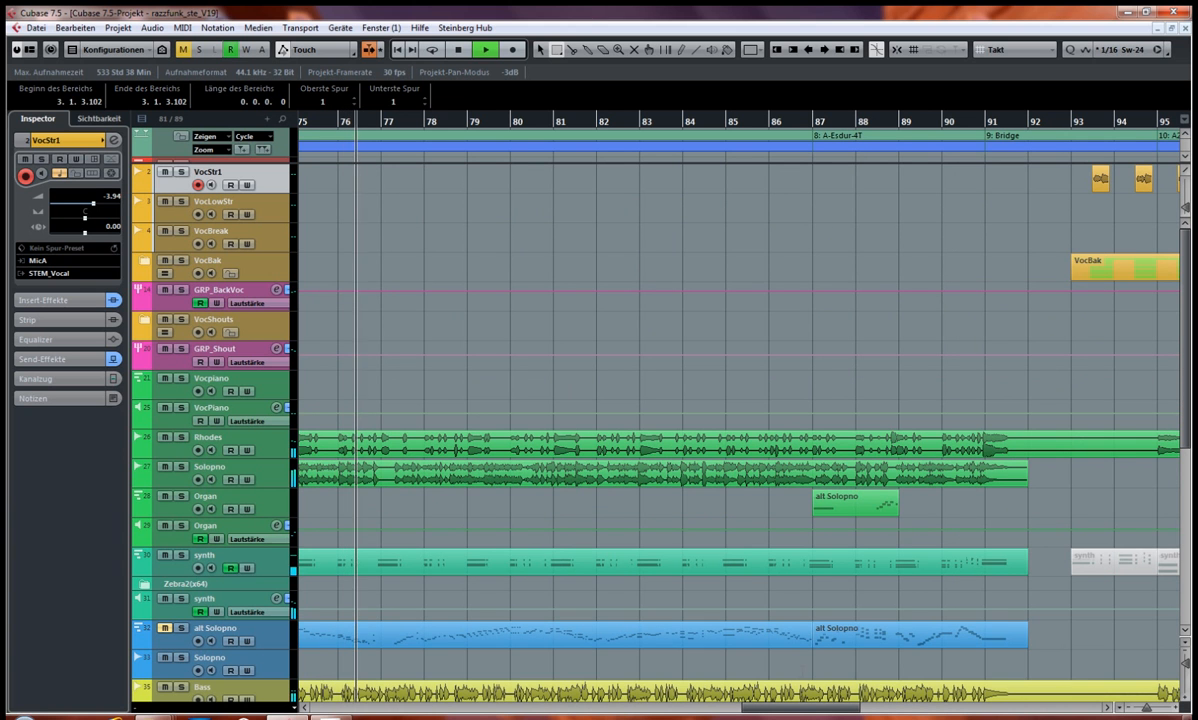
pyautogui.moveTo(785, 707); pyautogui.dragTo(885, 704)
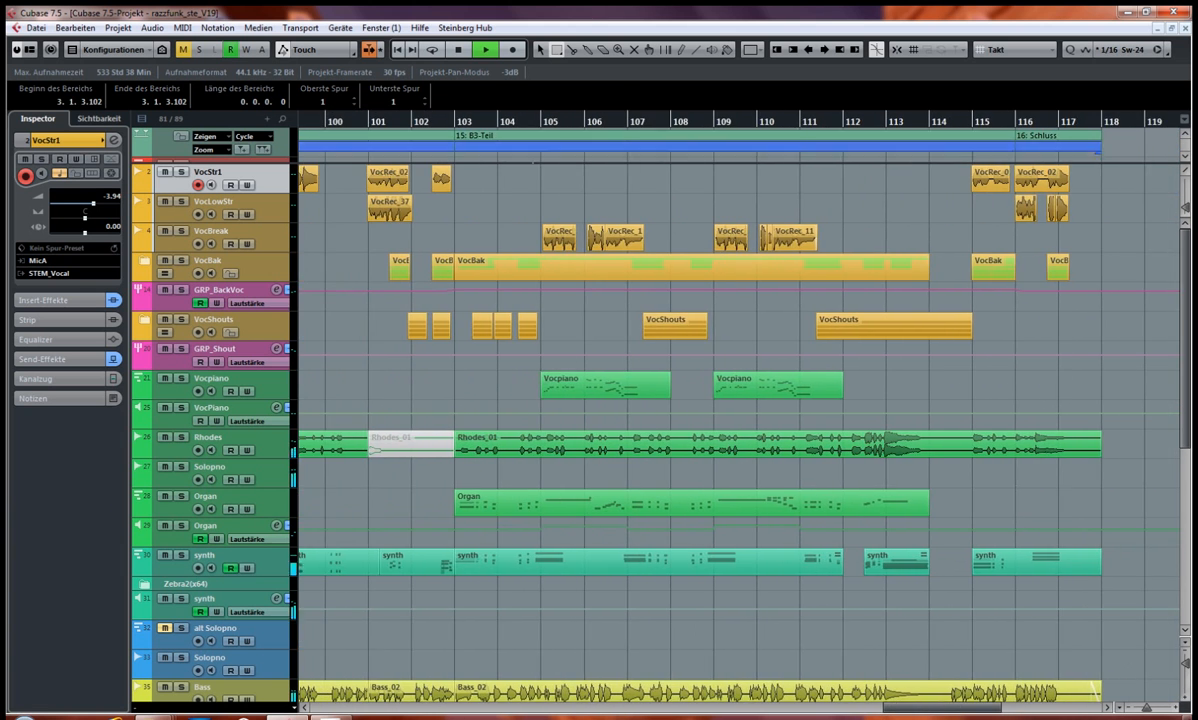
pyautogui.click(456, 124)
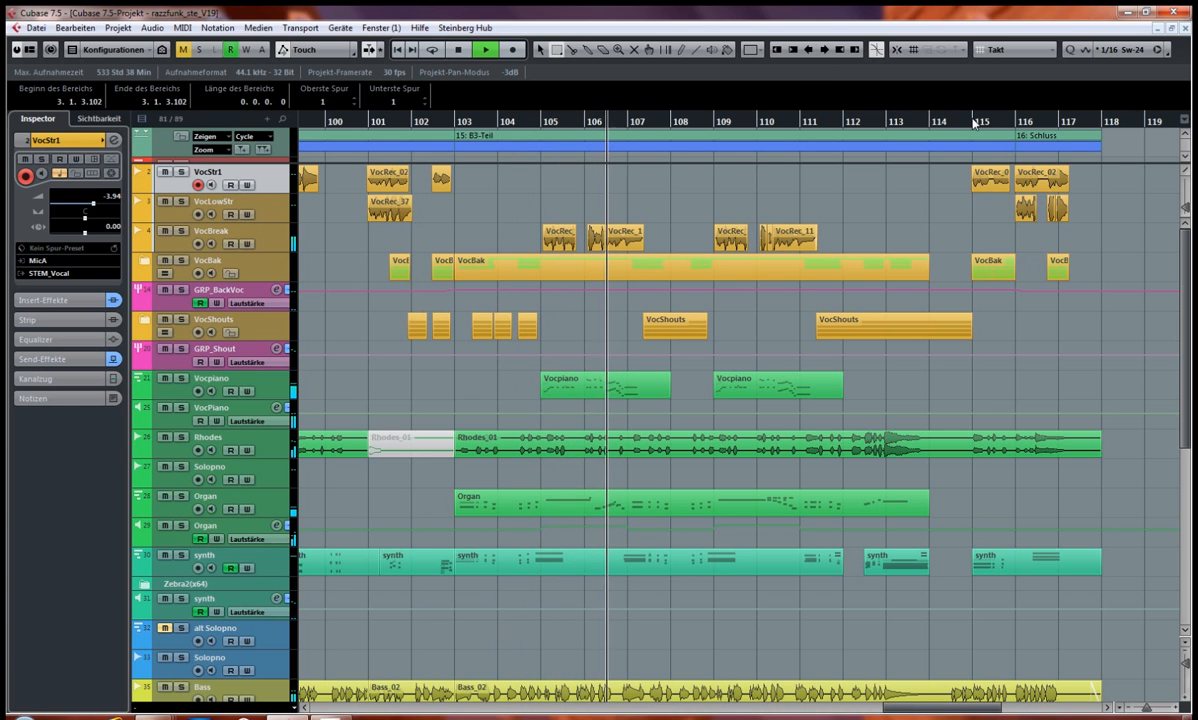
pyautogui.press('space')
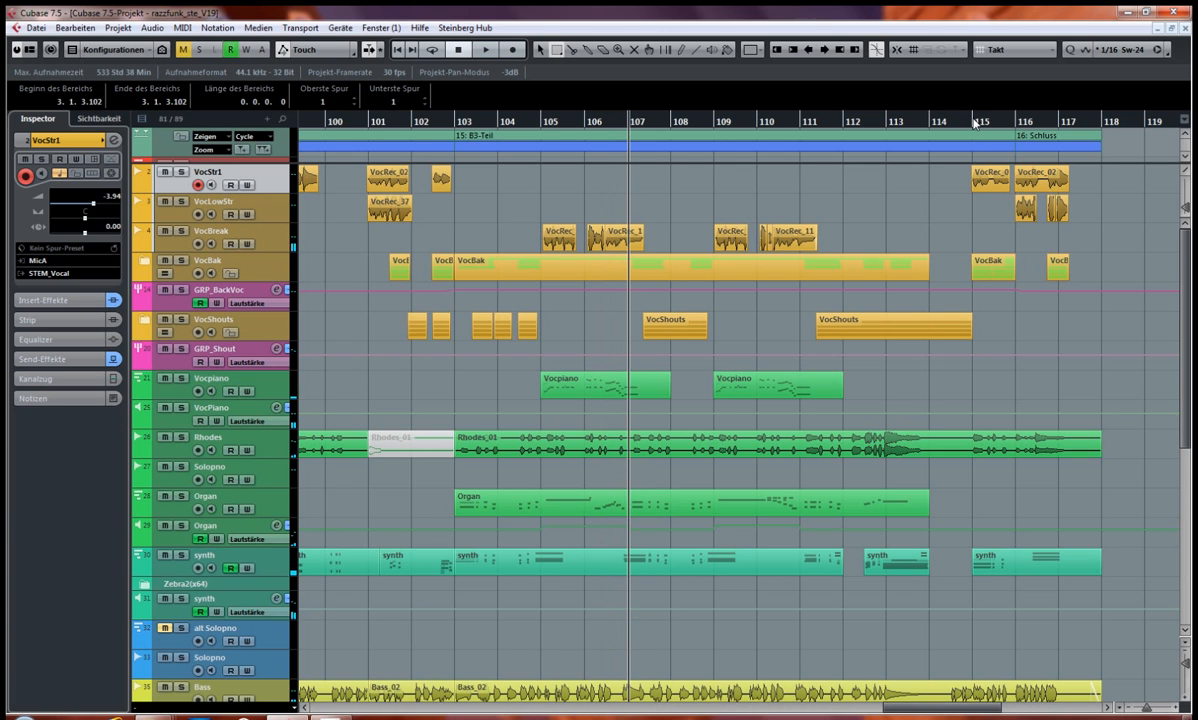
# Step: Play the end of the song from bar 115 through the Schluss section and stop
pyautogui.click(974, 122)
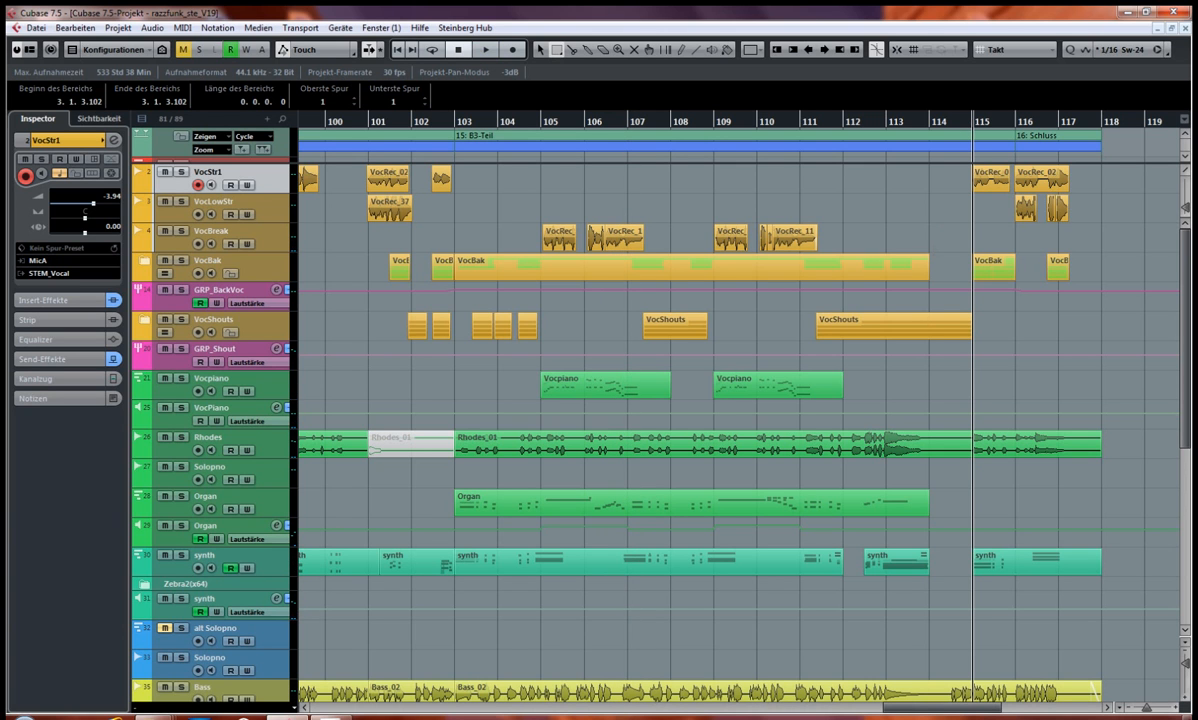
pyautogui.press('space')
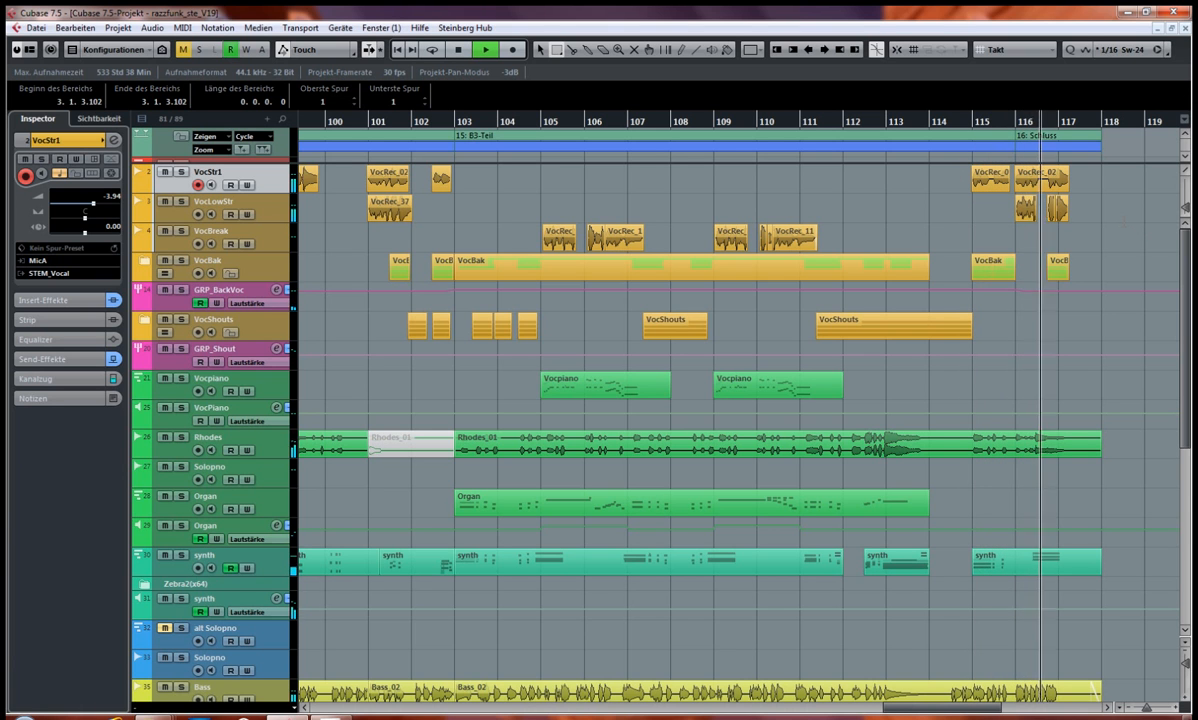
pyautogui.press('space')
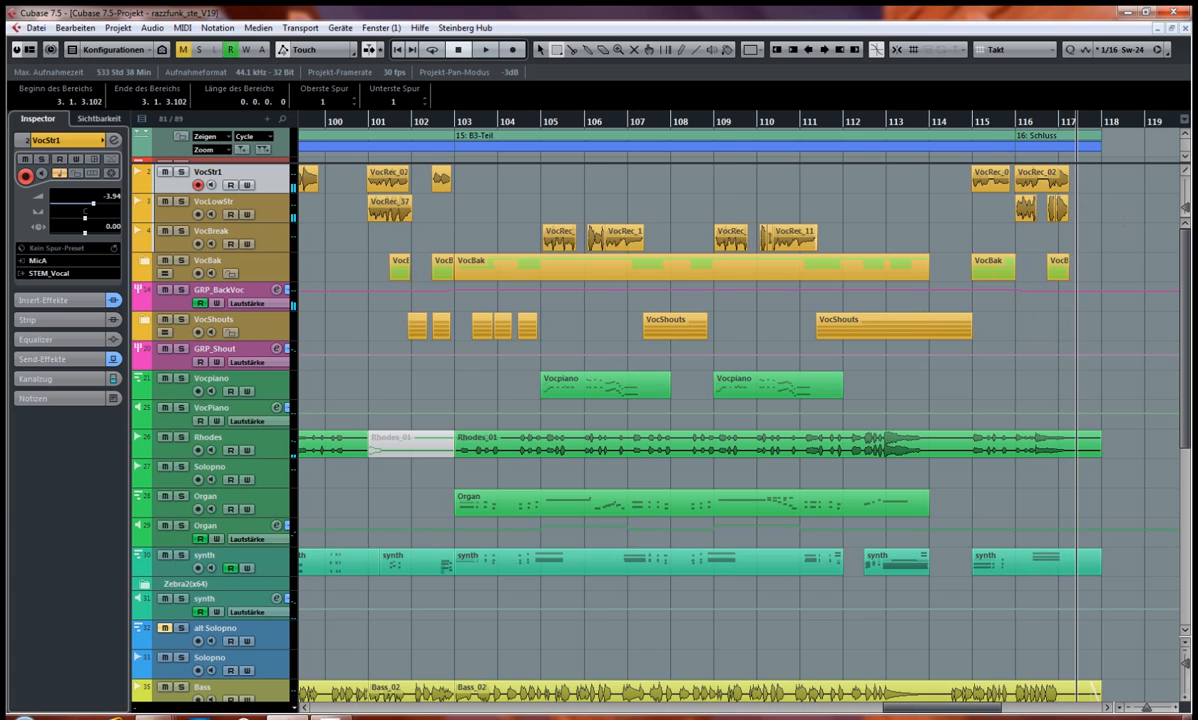
# Step: Return to bar 11, solo the VocStr1 track and listen to the vocal on its own
pyautogui.press('KP_1')
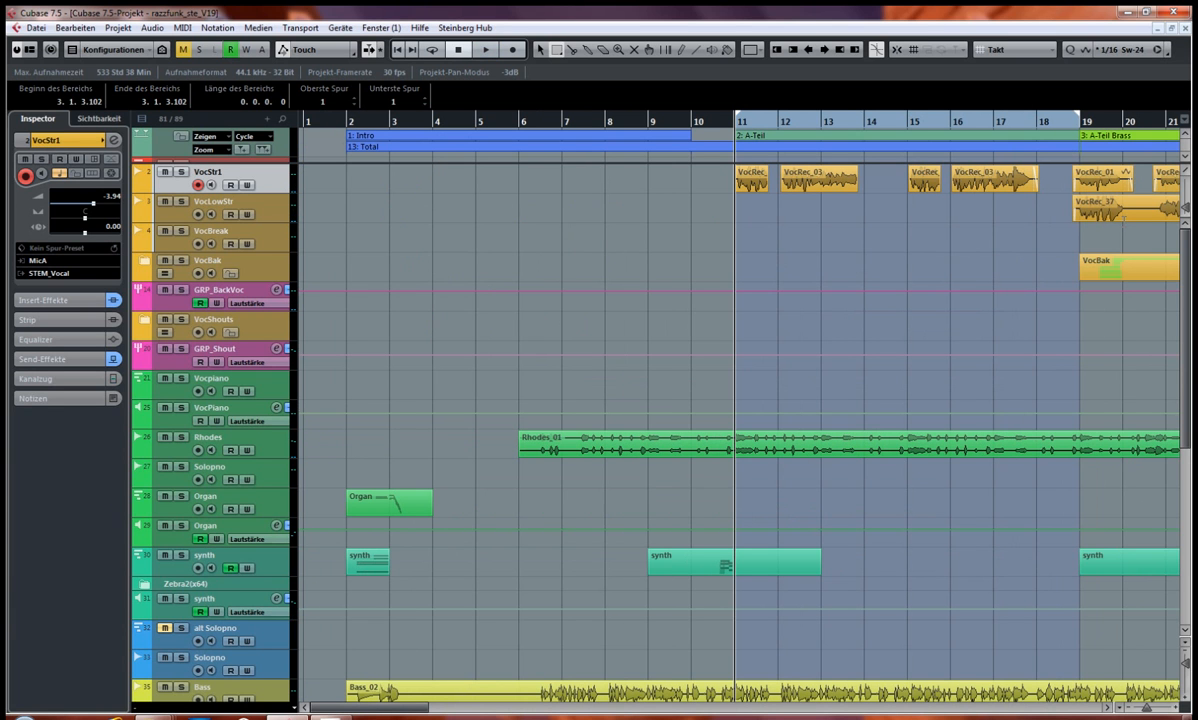
pyautogui.click(181, 172)
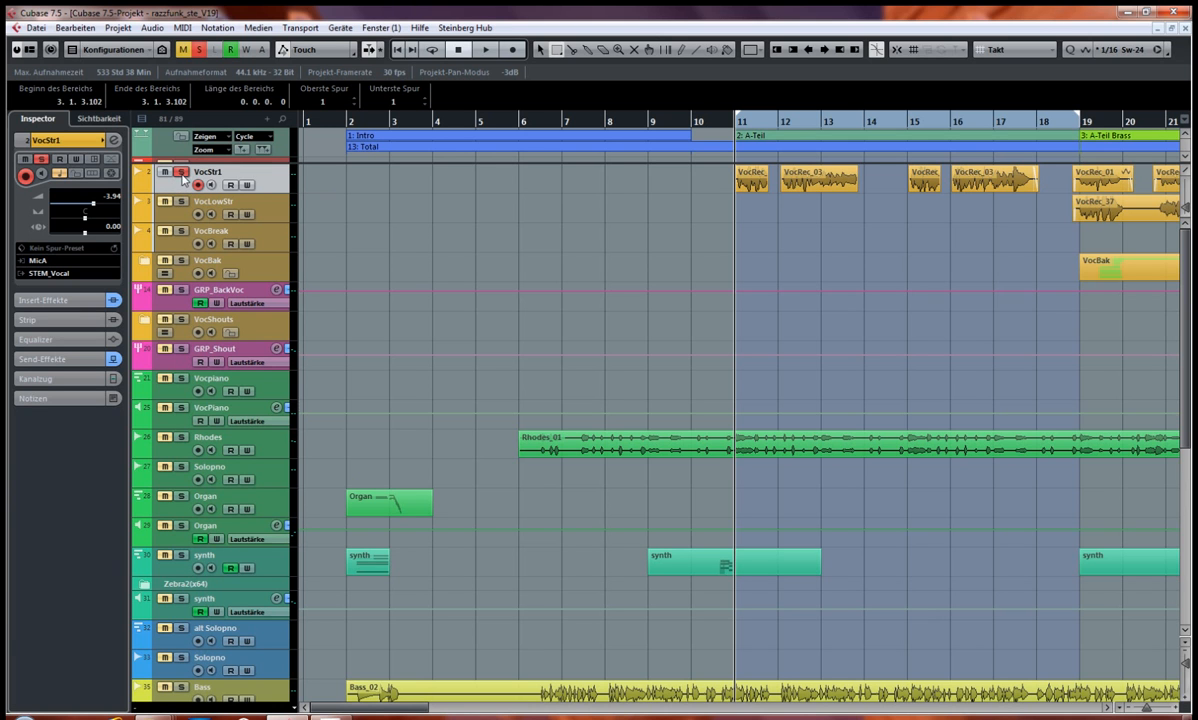
pyautogui.press('space')
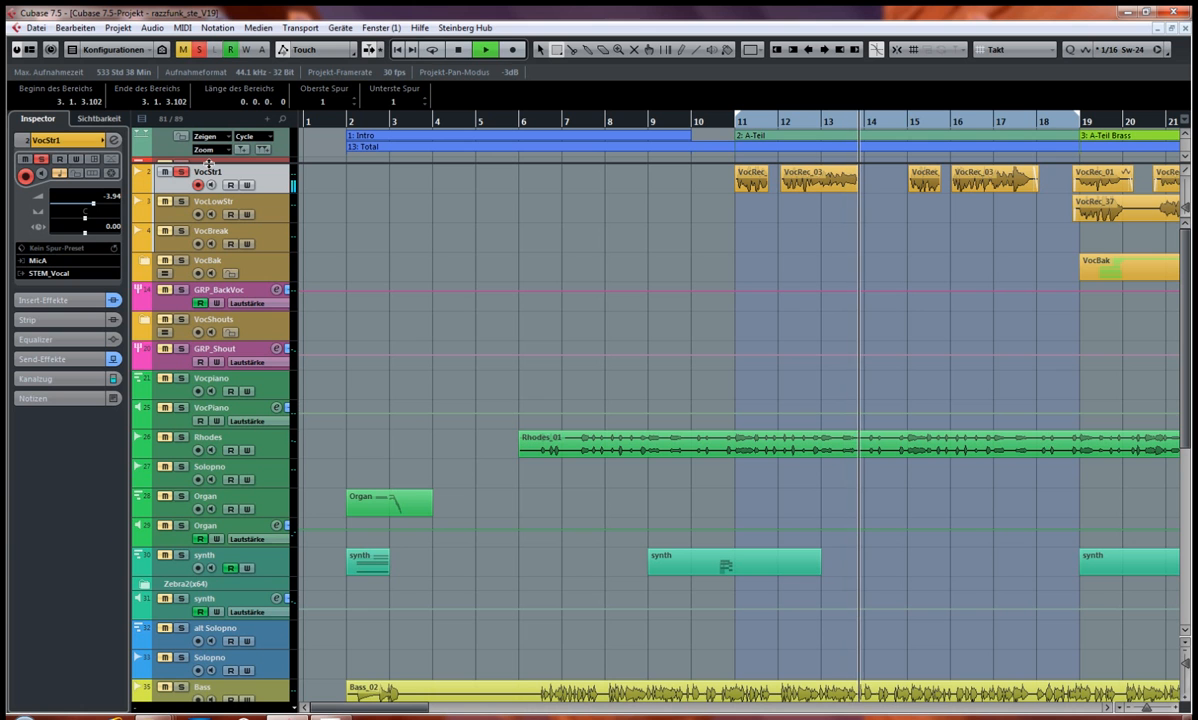
pyautogui.press('space')
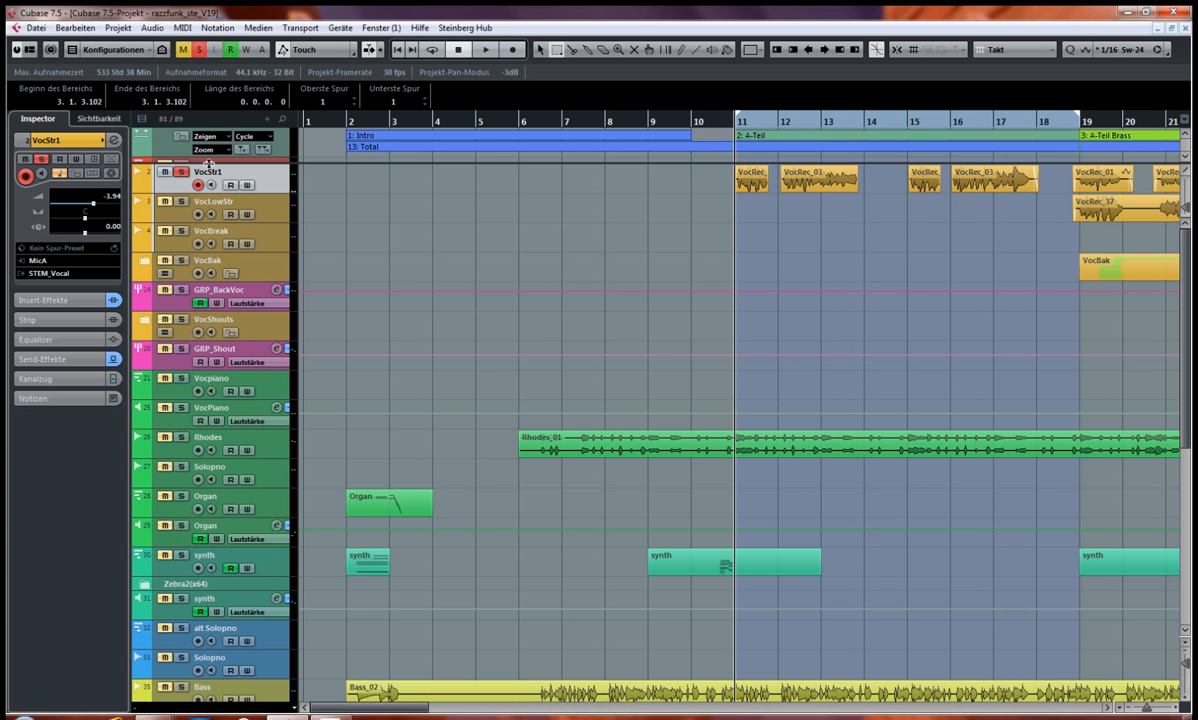
# Step: Open the MixConsole at the vocal channels and bypass all sends on VocStr1
pyautogui.press('F3')
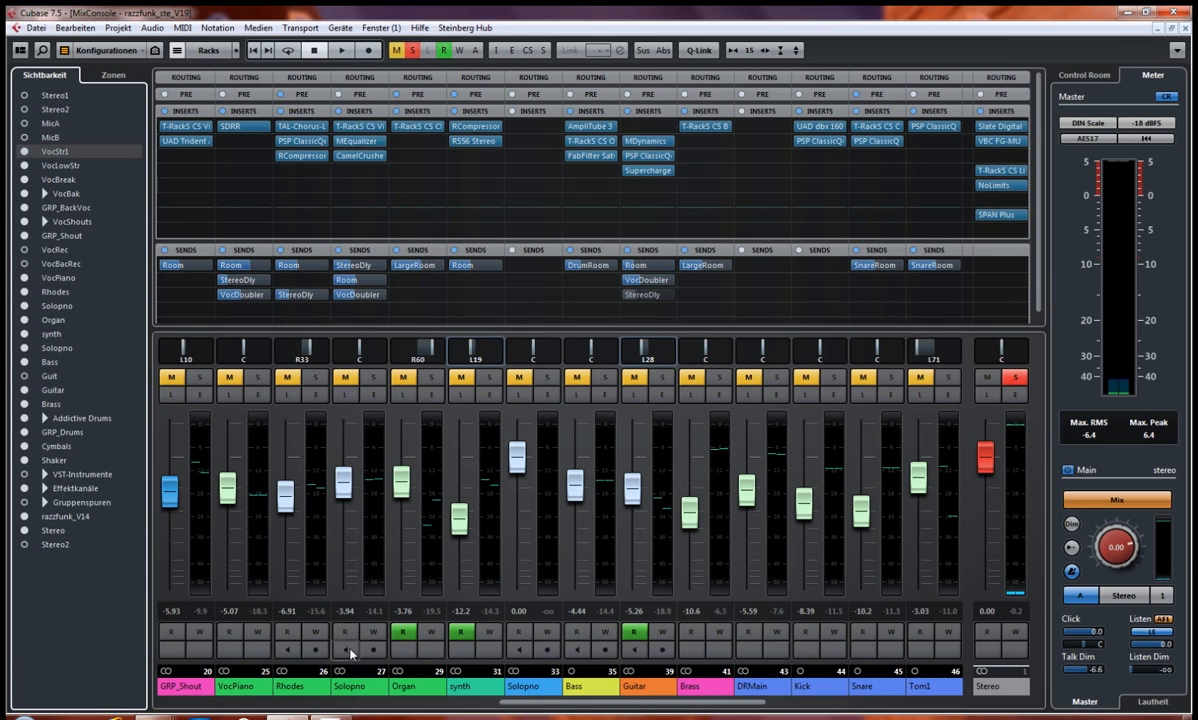
pyautogui.moveTo(588, 703); pyautogui.dragTo(203, 716)
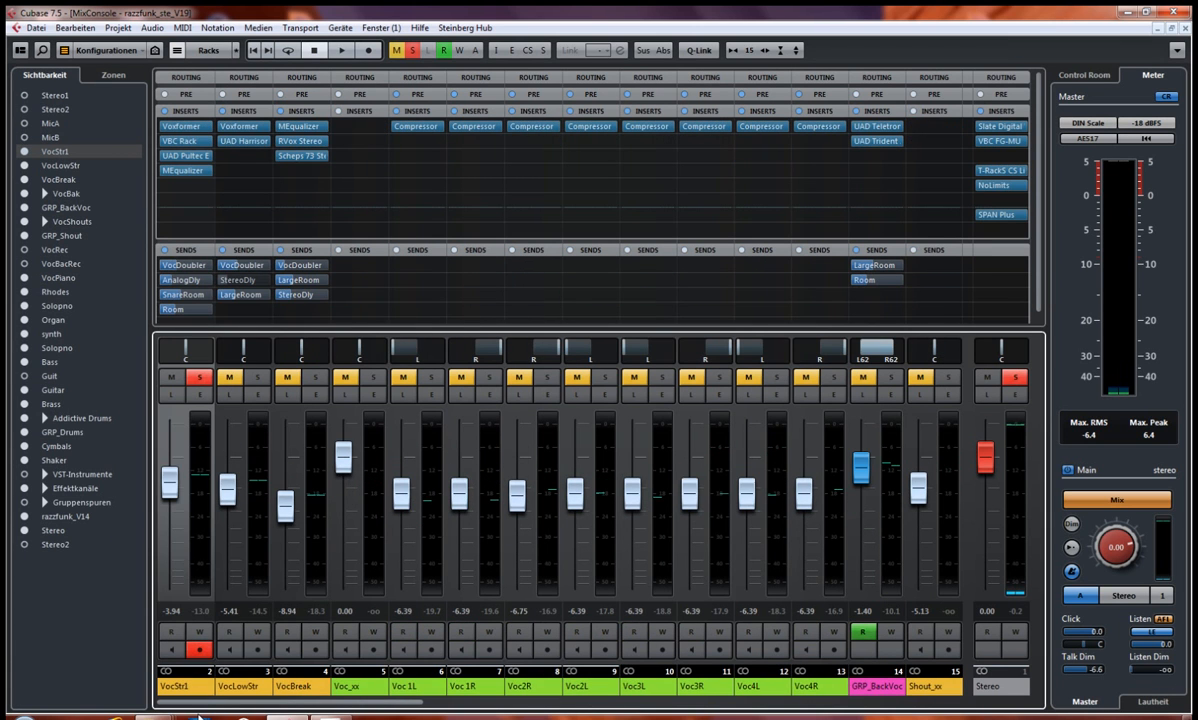
pyautogui.click(163, 250)
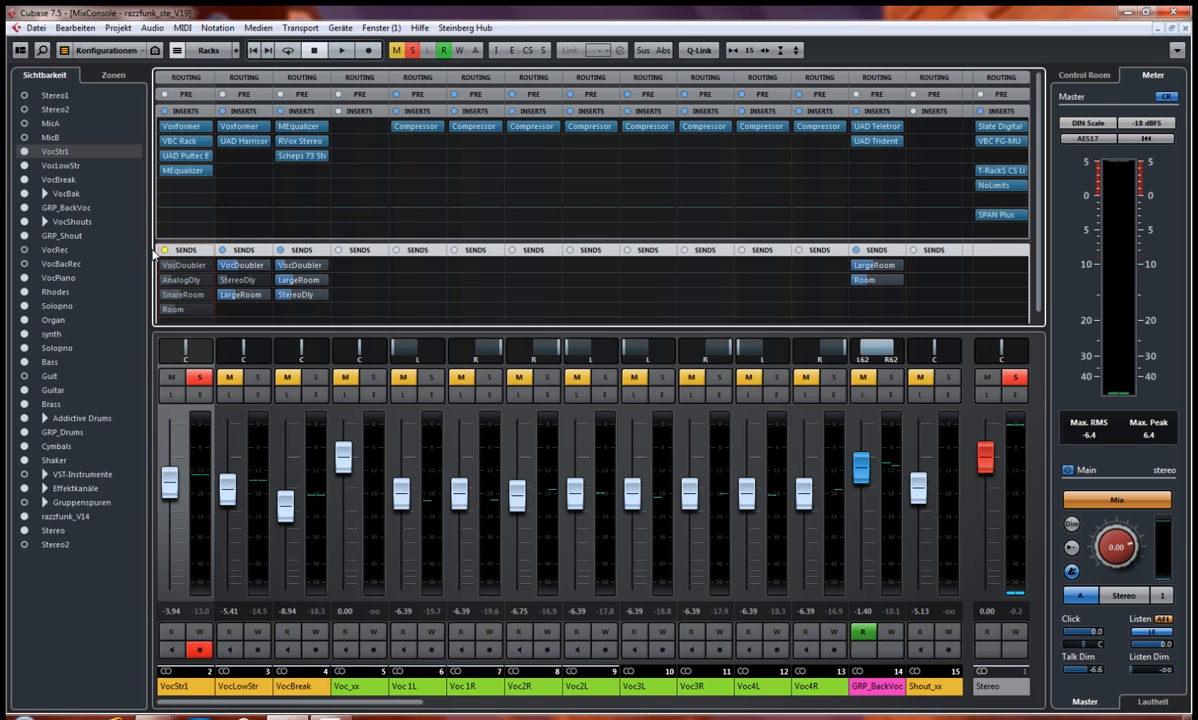
# Step: Bypass the Voxformer, VBC Rack, UAD Pultec and MEqualizer inserts on VocStr1 and listen to the dry vocal
pyautogui.click(161, 126)
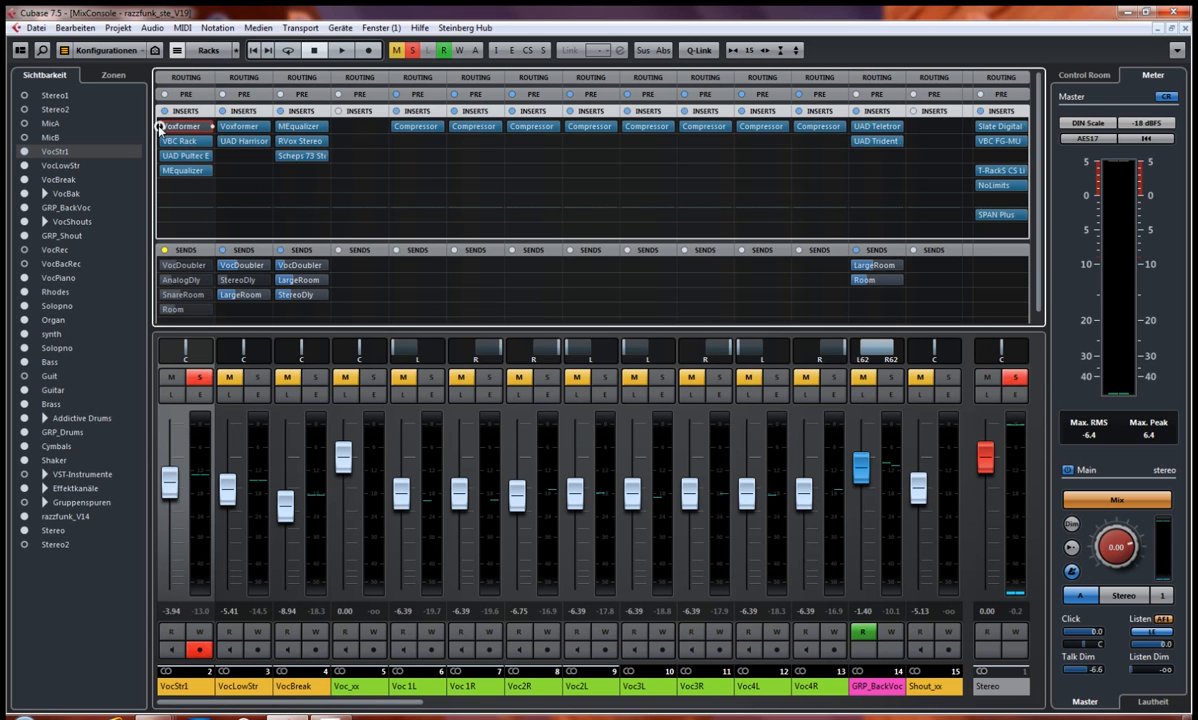
pyautogui.click(160, 141)
pyautogui.click(159, 156)
pyautogui.click(160, 171)
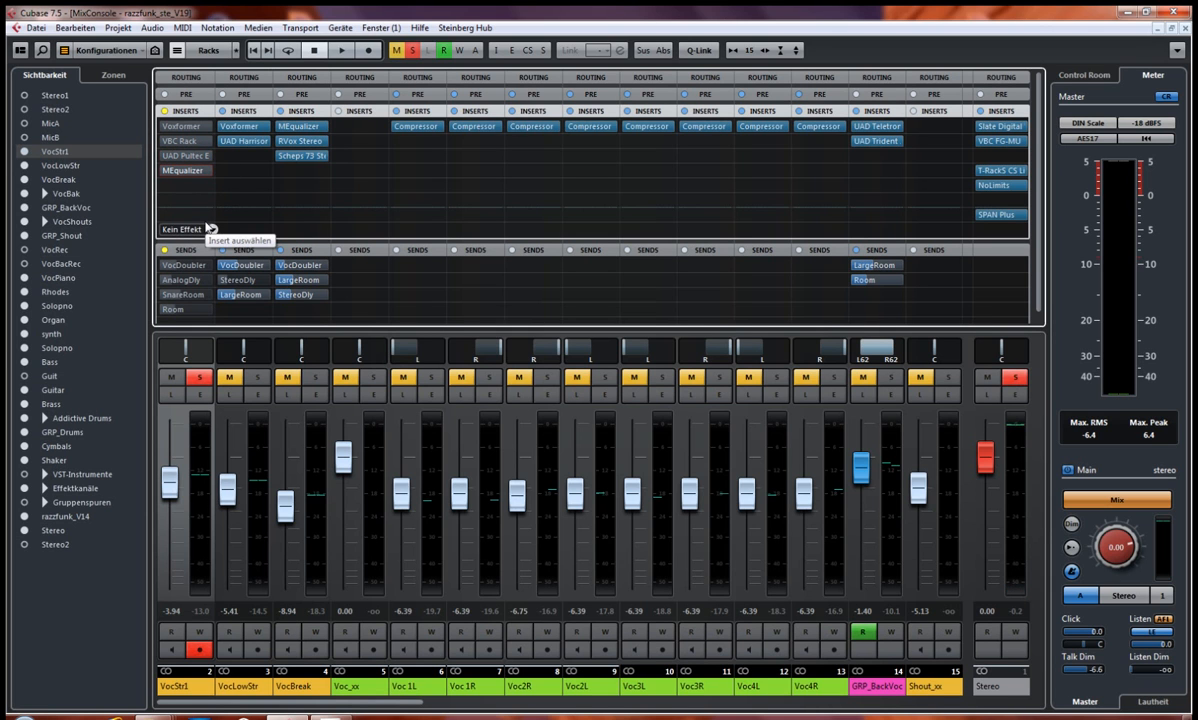
pyautogui.press('space')
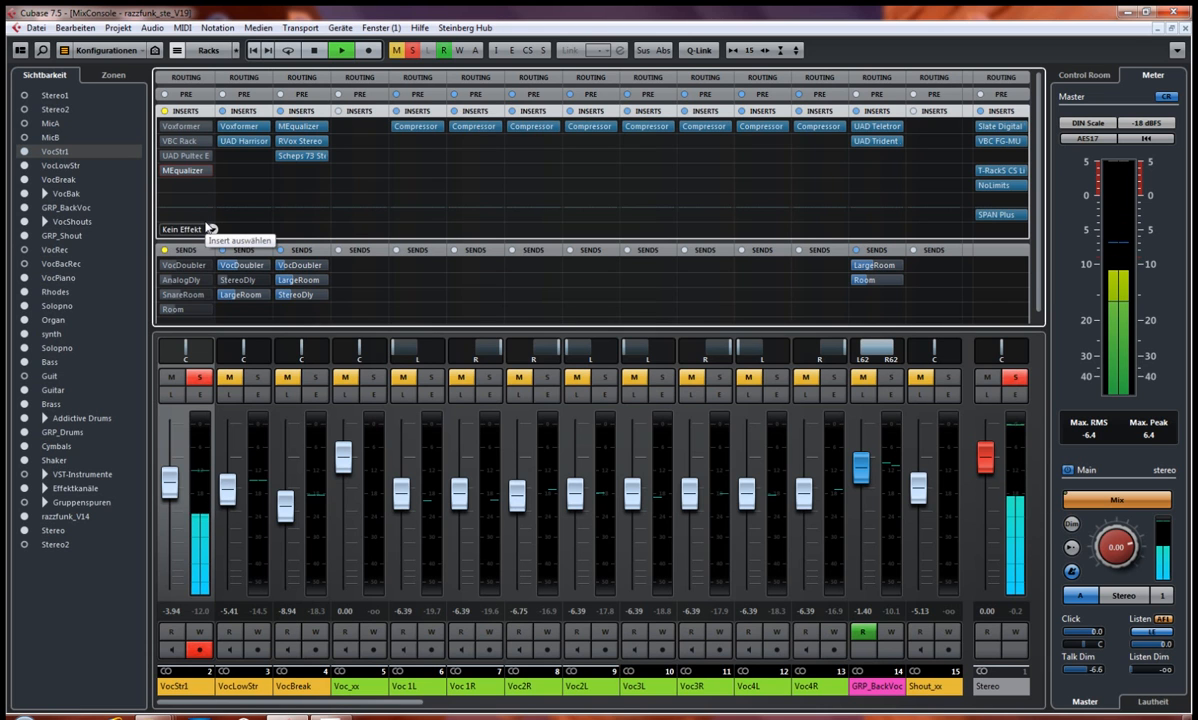
pyautogui.press('space')
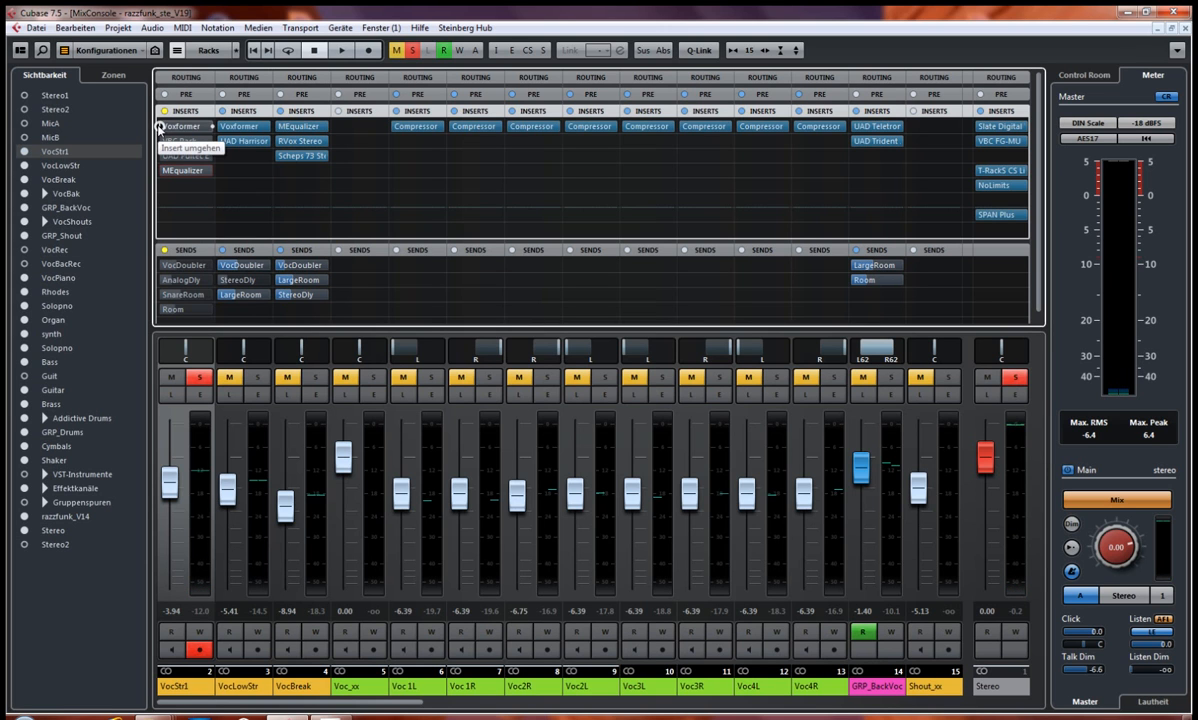
# Step: Reactivate the Voxformer insert on VocStr1, open its editor and place the window over the mixer
pyautogui.click(160, 128)
pyautogui.click(180, 129)
pyautogui.moveTo(716, 123); pyautogui.dragTo(419, 104)
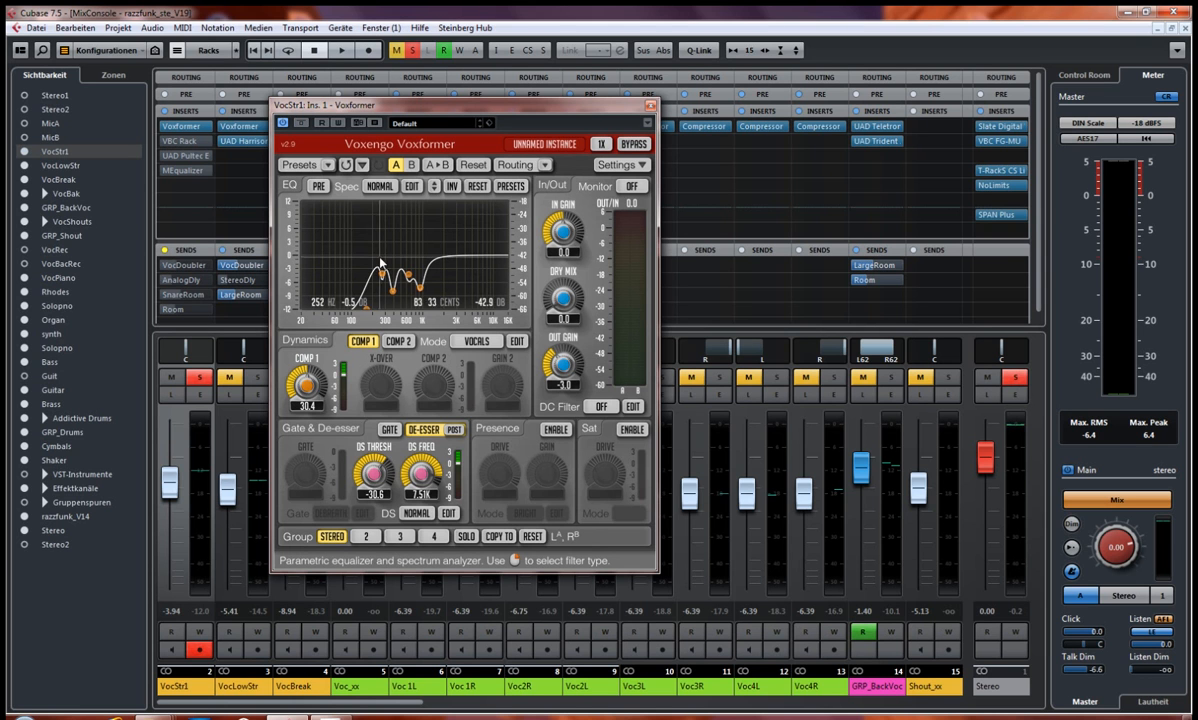
pyautogui.moveTo(494, 104); pyautogui.dragTo(419, 69)
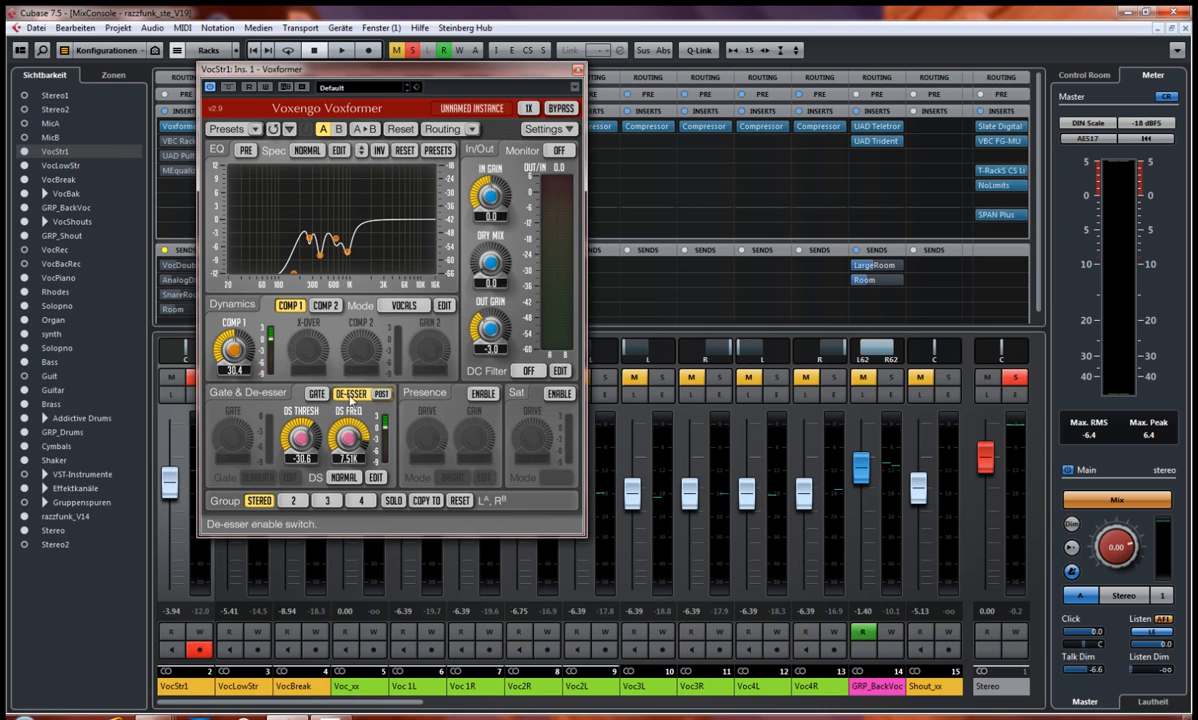
pyautogui.moveTo(291, 70); pyautogui.dragTo(385, 150)
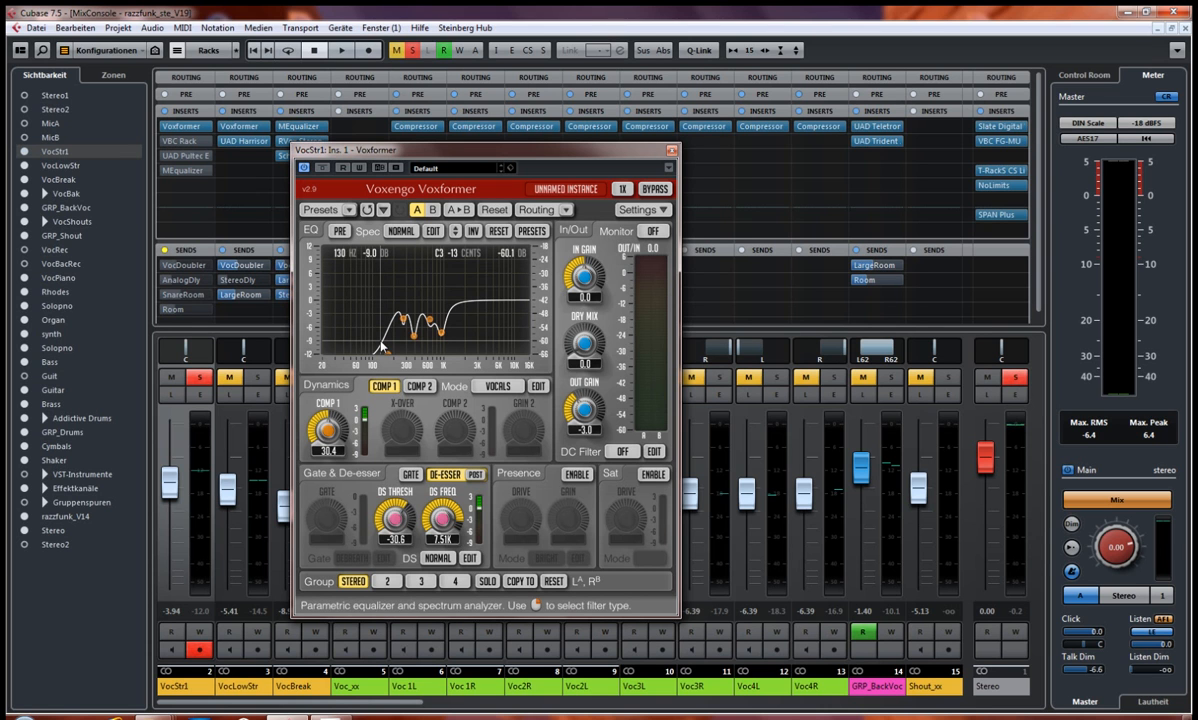
# Step: Play the vocal with Voxformer bypassed and active for comparison, leave it active and close its editor
pyautogui.press('space')
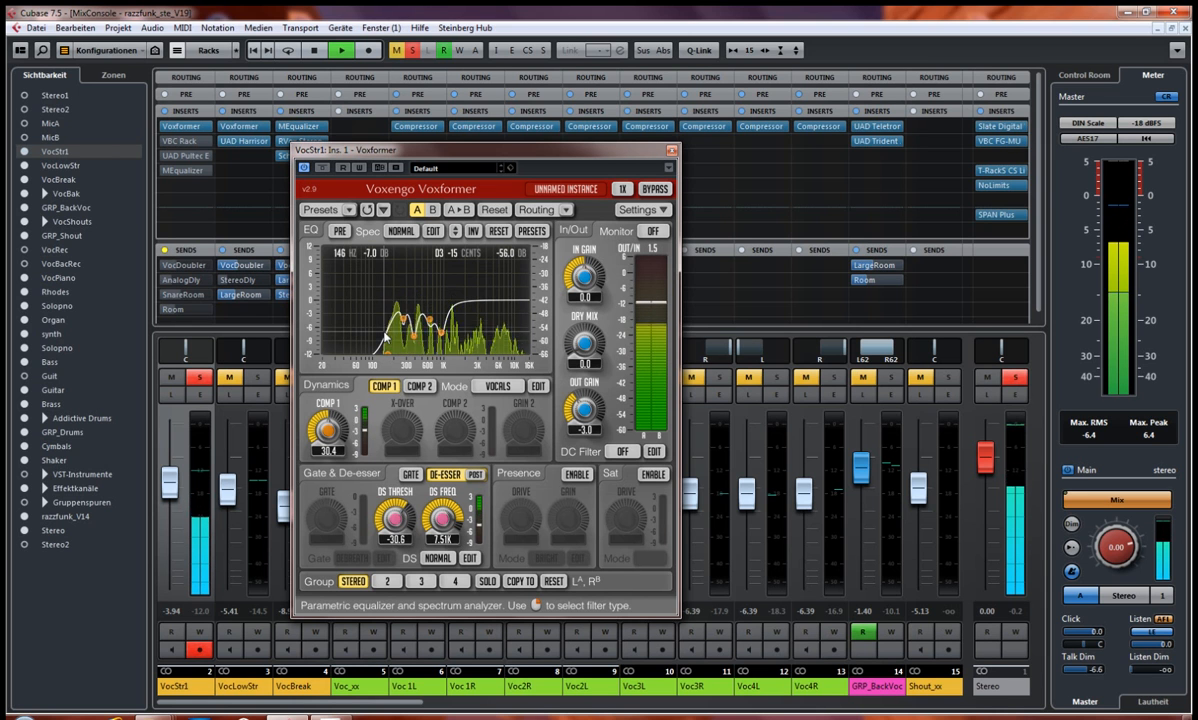
pyautogui.click(322, 169)
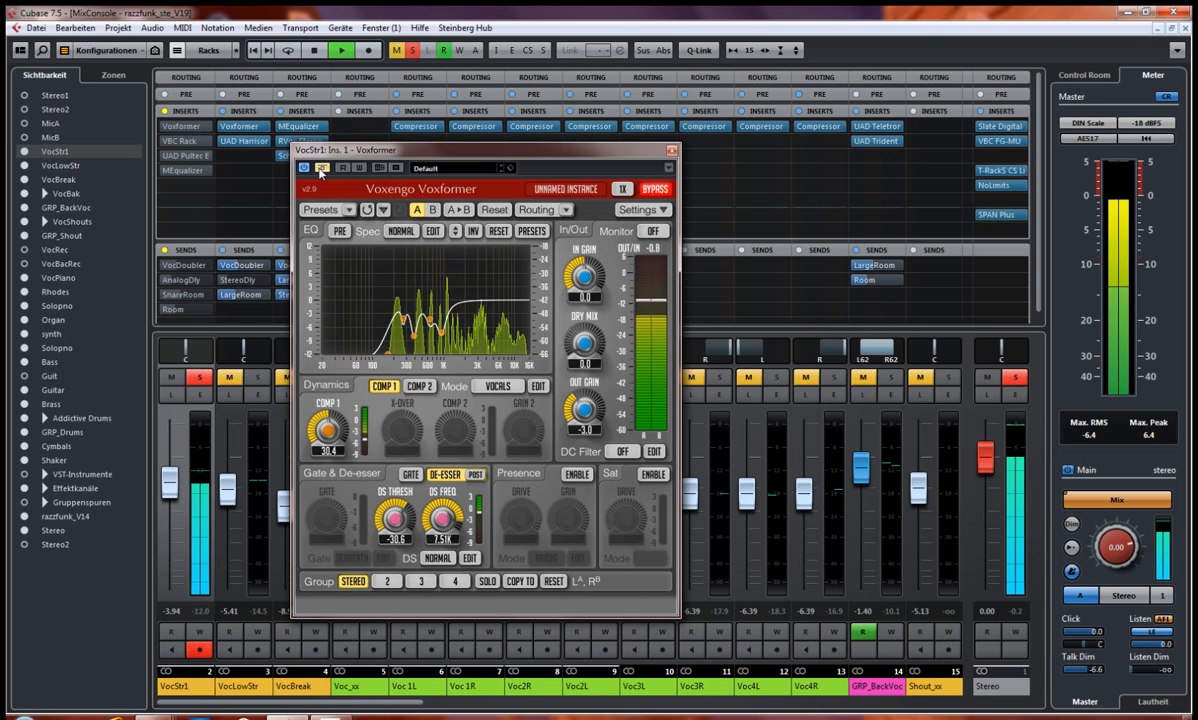
pyautogui.click(321, 170)
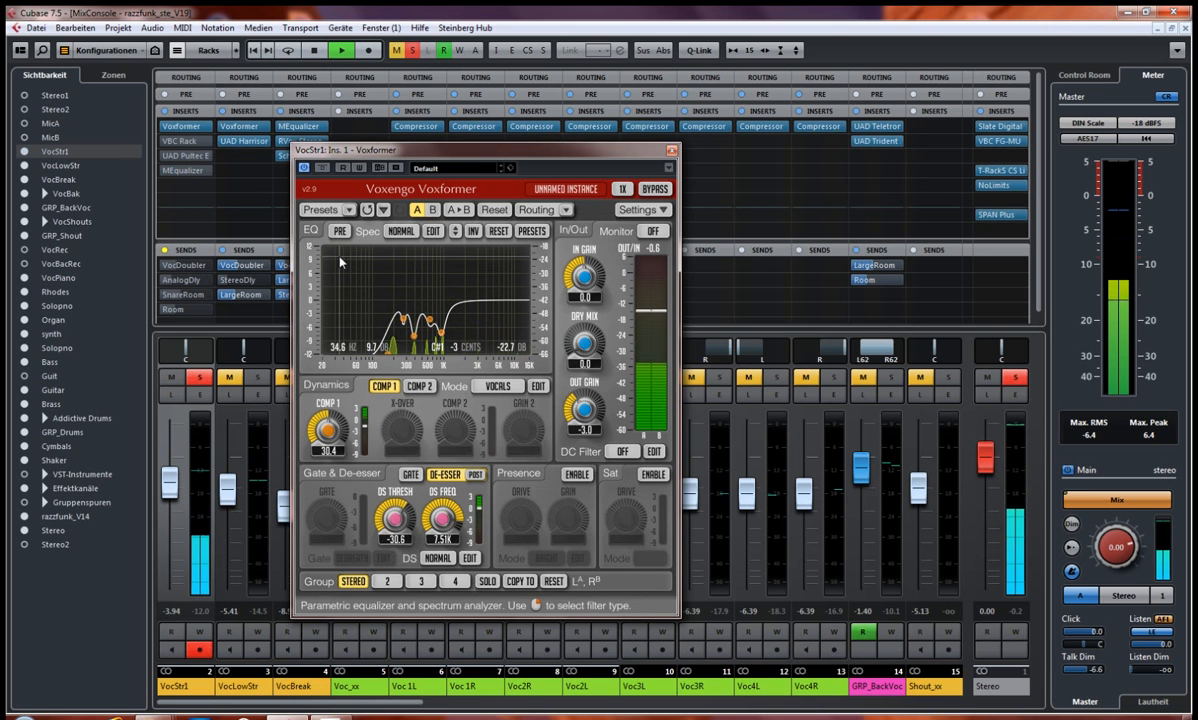
pyautogui.press('space')
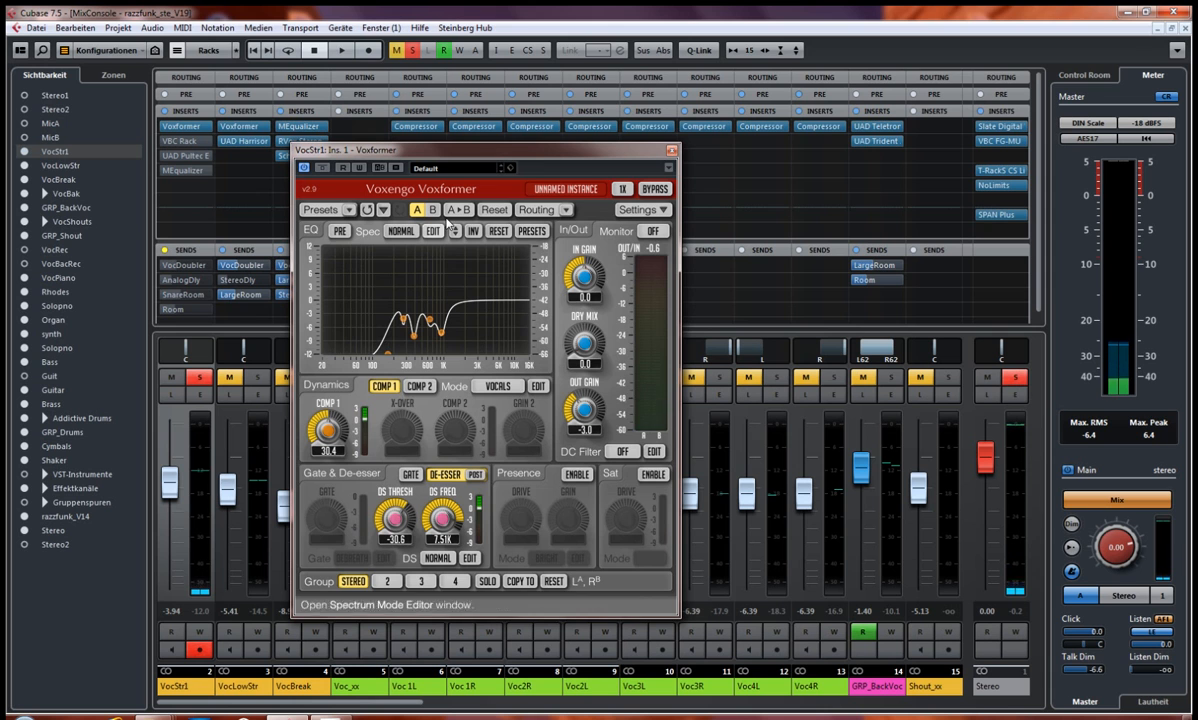
pyautogui.click(672, 151)
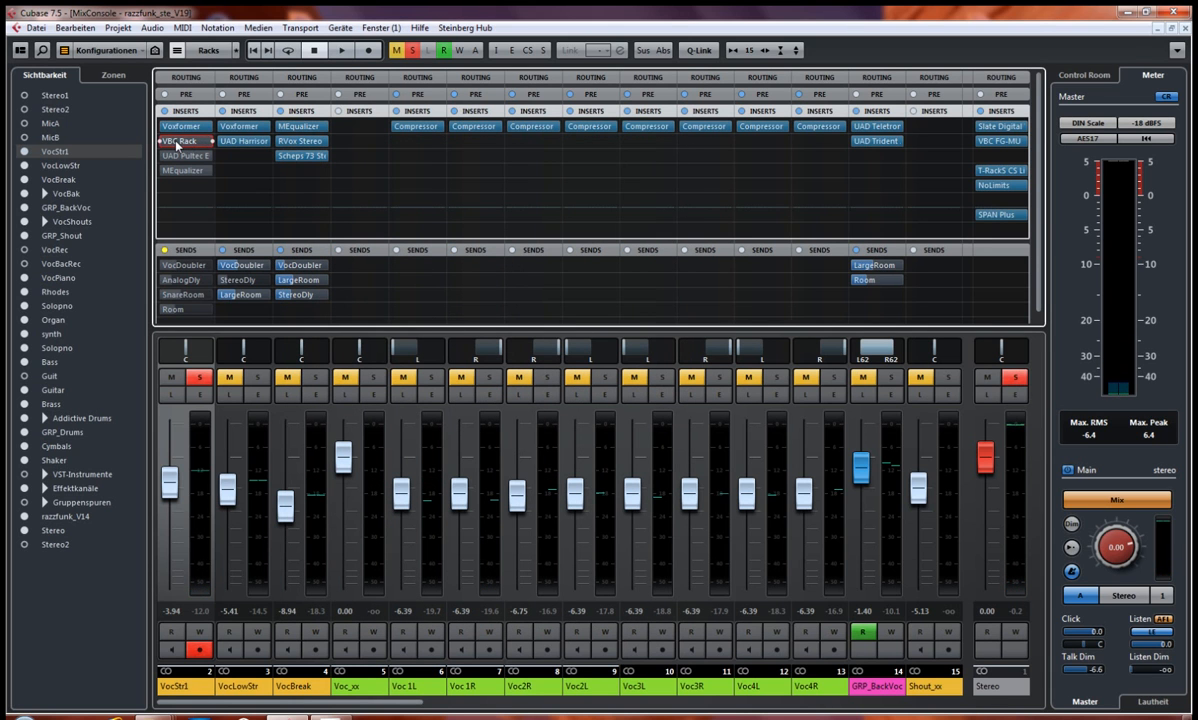
# Step: Open the editor of the VBC Rack insert on VocStr1, place its window over the mixer and reactivate the insert
pyautogui.click(178, 142)
pyautogui.moveTo(265, 34); pyautogui.dragTo(399, 93)
pyautogui.moveTo(456, 202)
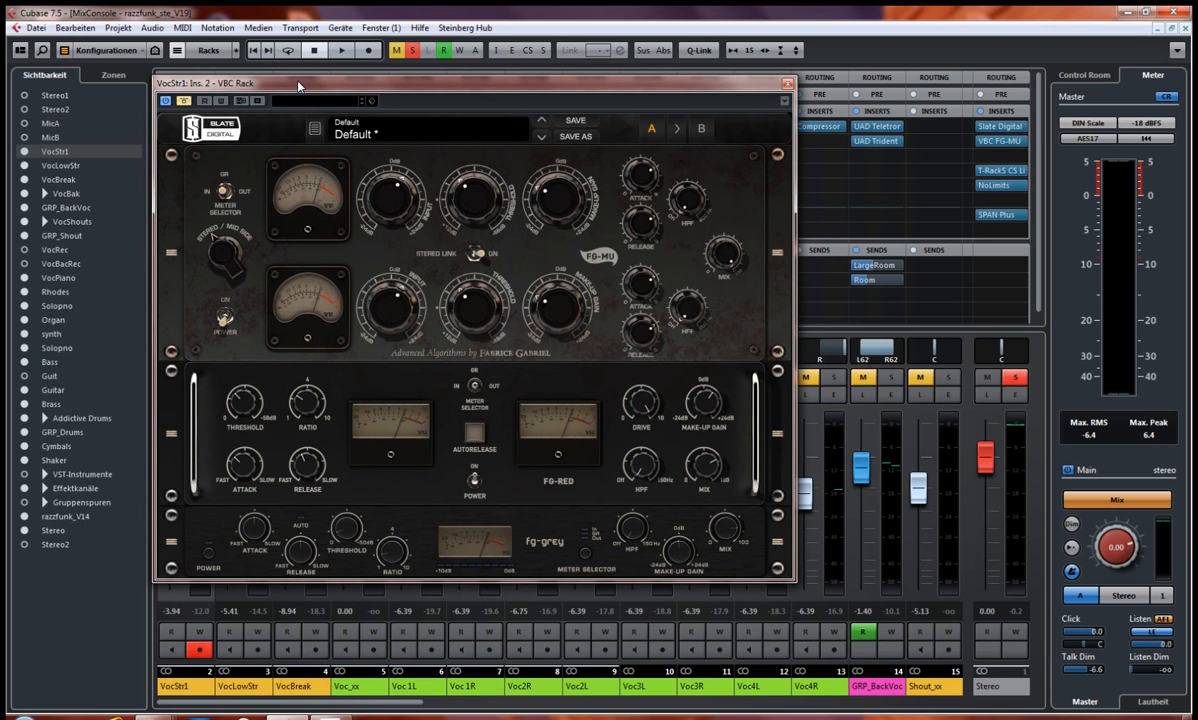
pyautogui.moveTo(298, 85); pyautogui.dragTo(314, 86)
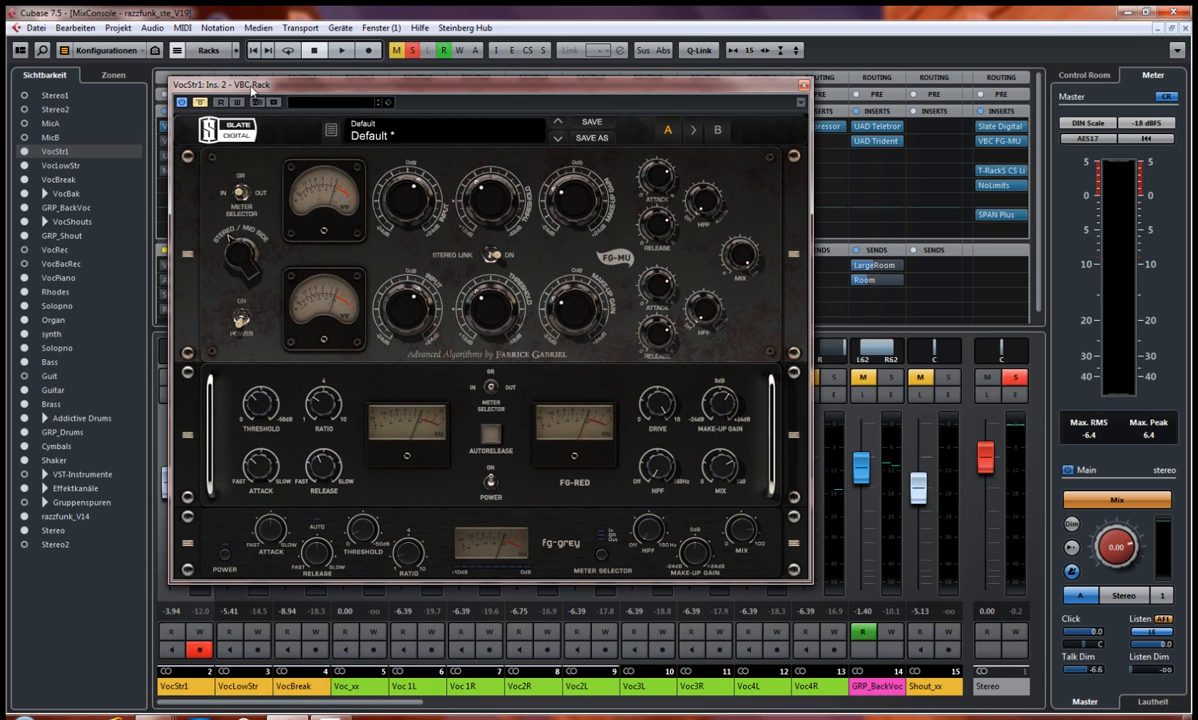
pyautogui.moveTo(300, 88); pyautogui.dragTo(336, 85)
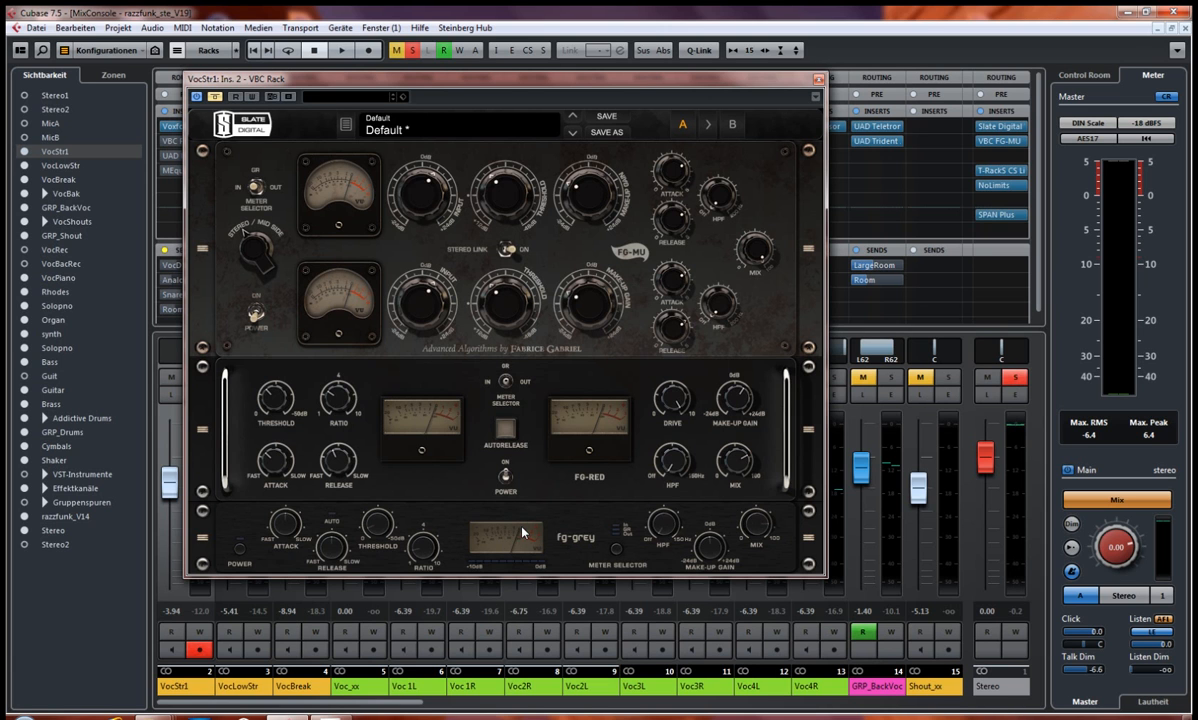
pyautogui.click(214, 97)
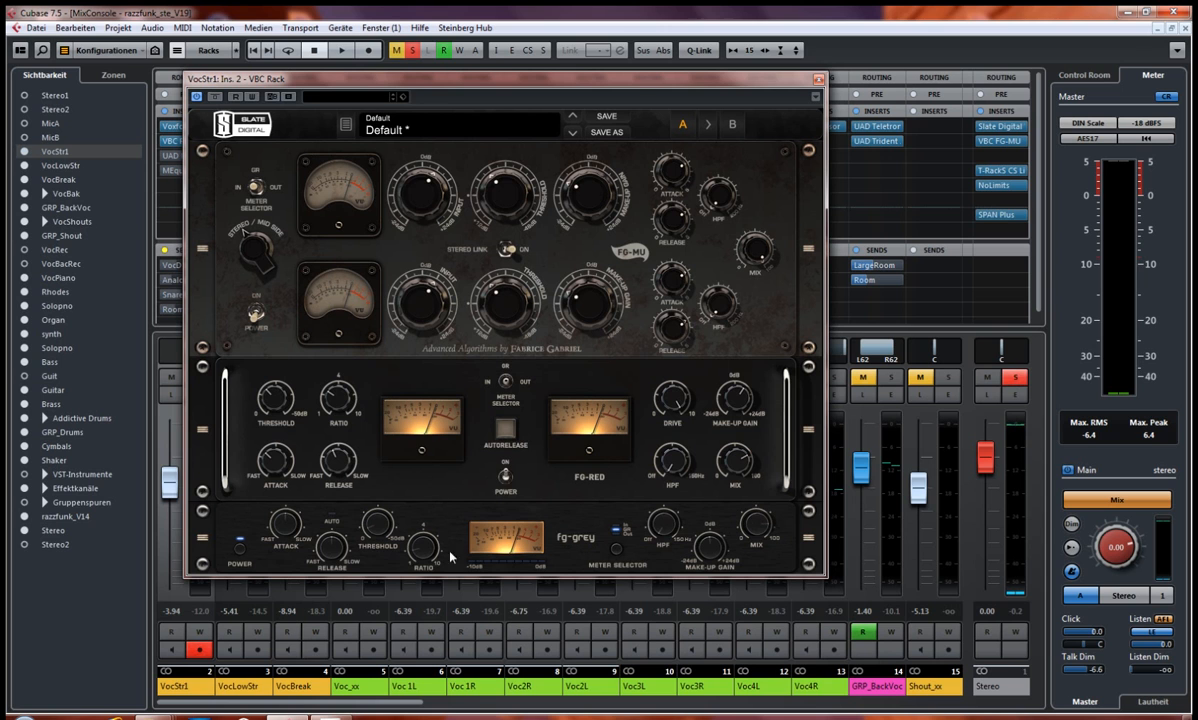
# Step: Switch off the FG-Red and FG-Grey compressors, play the vocal and switch the FG-Red back on while listening
pyautogui.click(505, 478)
pyautogui.click(239, 545)
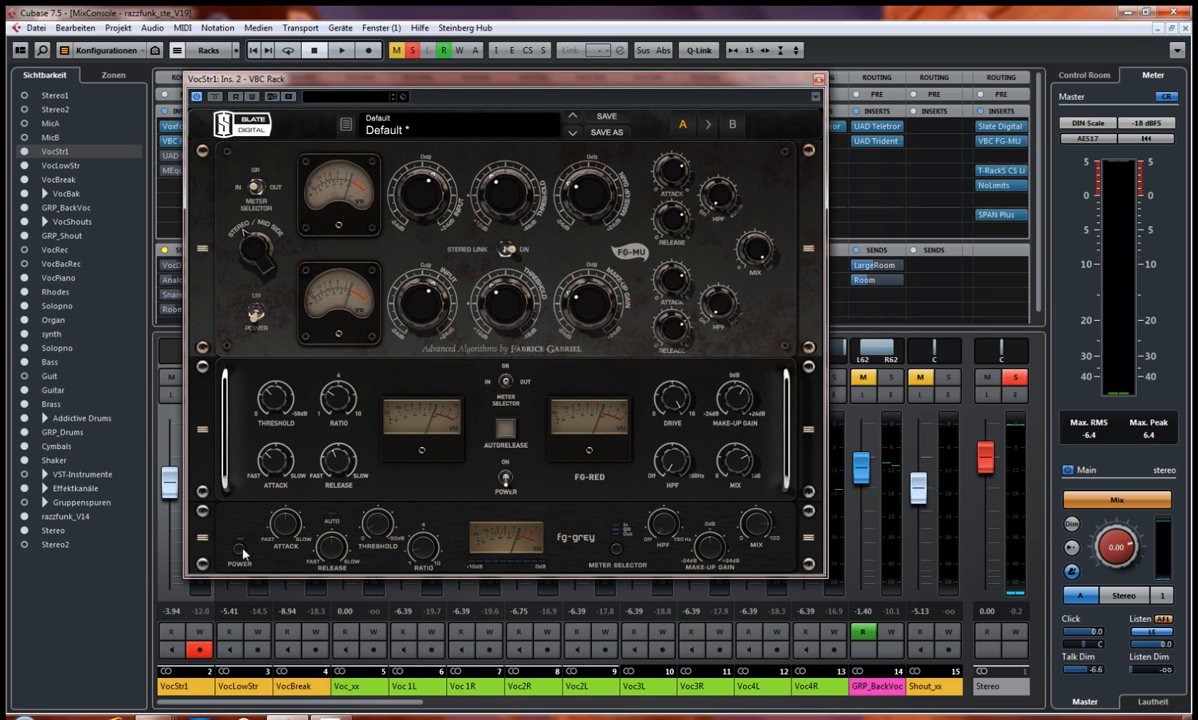
pyautogui.press('space')
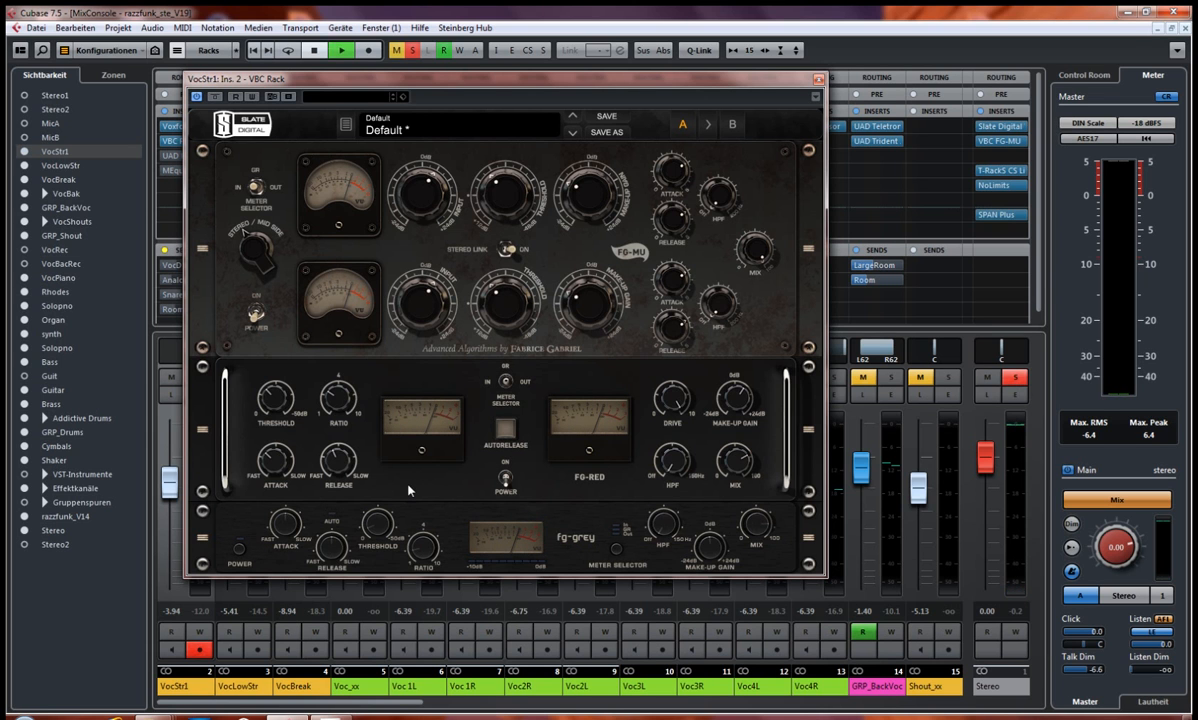
pyautogui.click(506, 480)
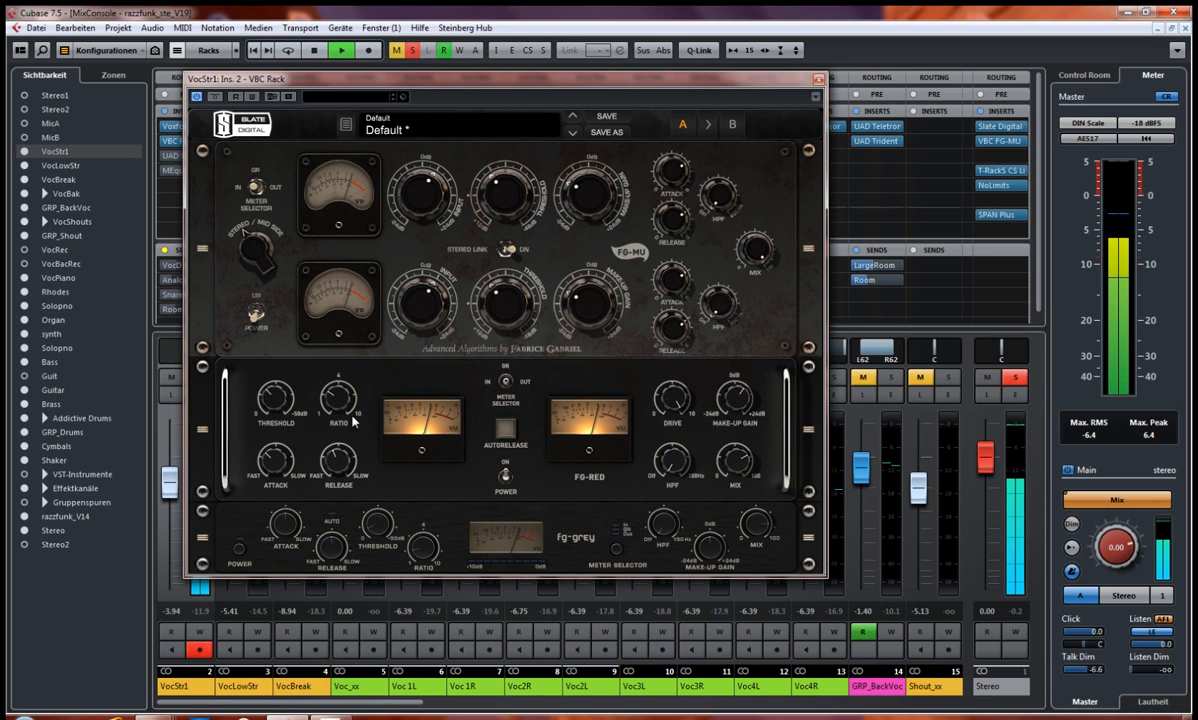
pyautogui.moveTo(329, 397)
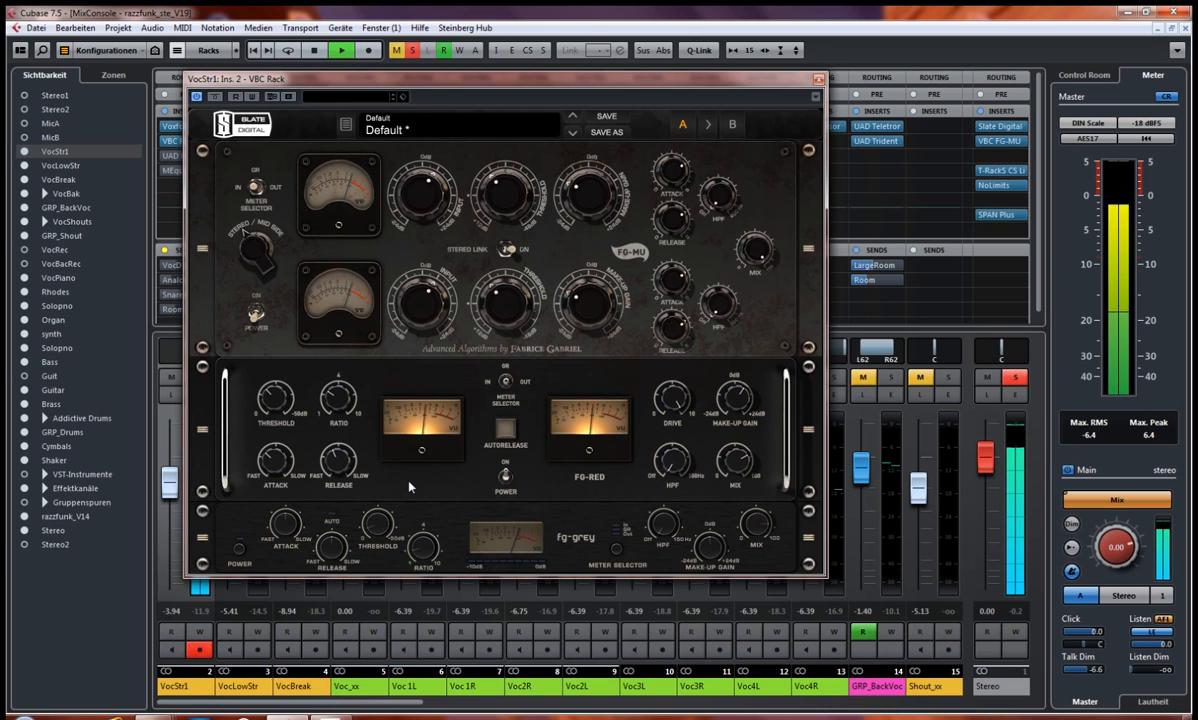
pyautogui.press('space')
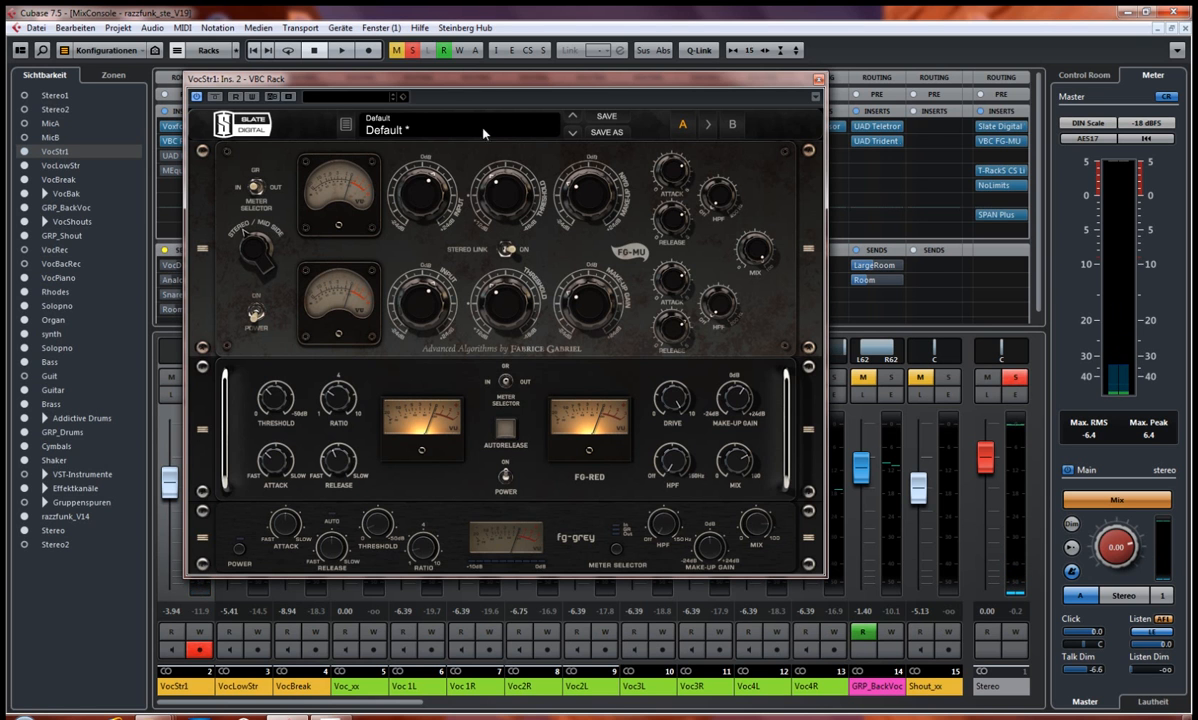
# Step: Play the vocal with the FG-Grey compressor off and on for comparison, leave it on and close the VBC Rack editor
pyautogui.moveTo(495, 78); pyautogui.dragTo(595, 78)
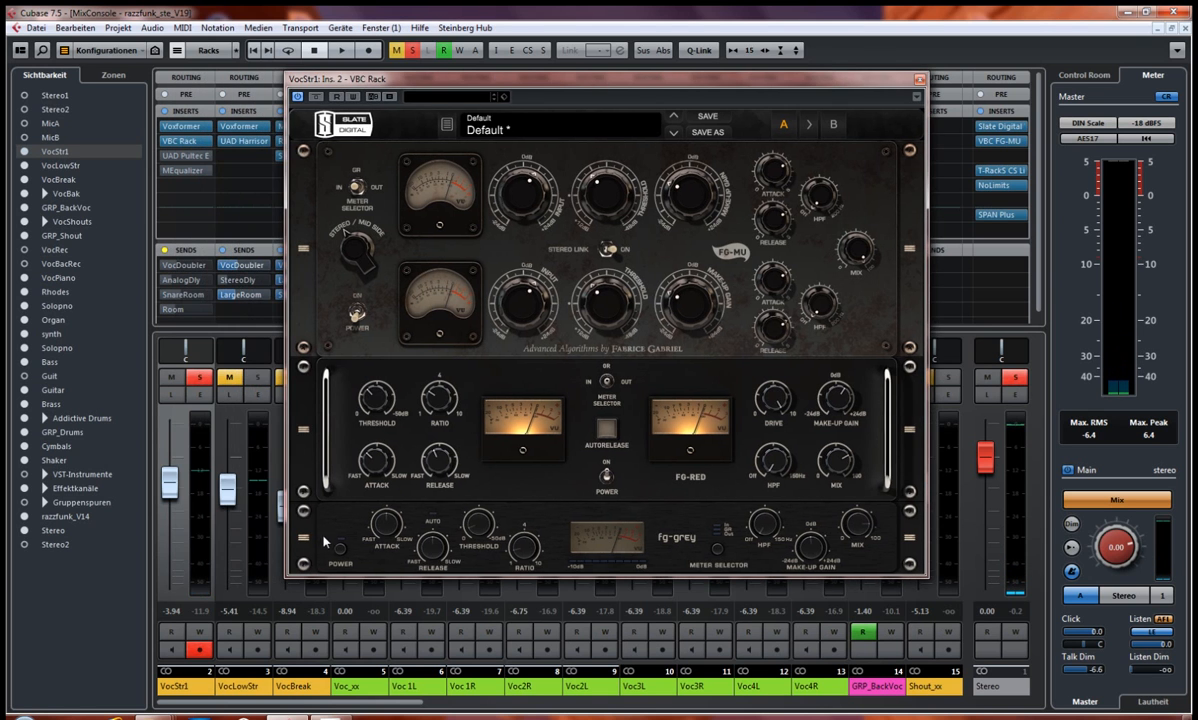
pyautogui.press('space')
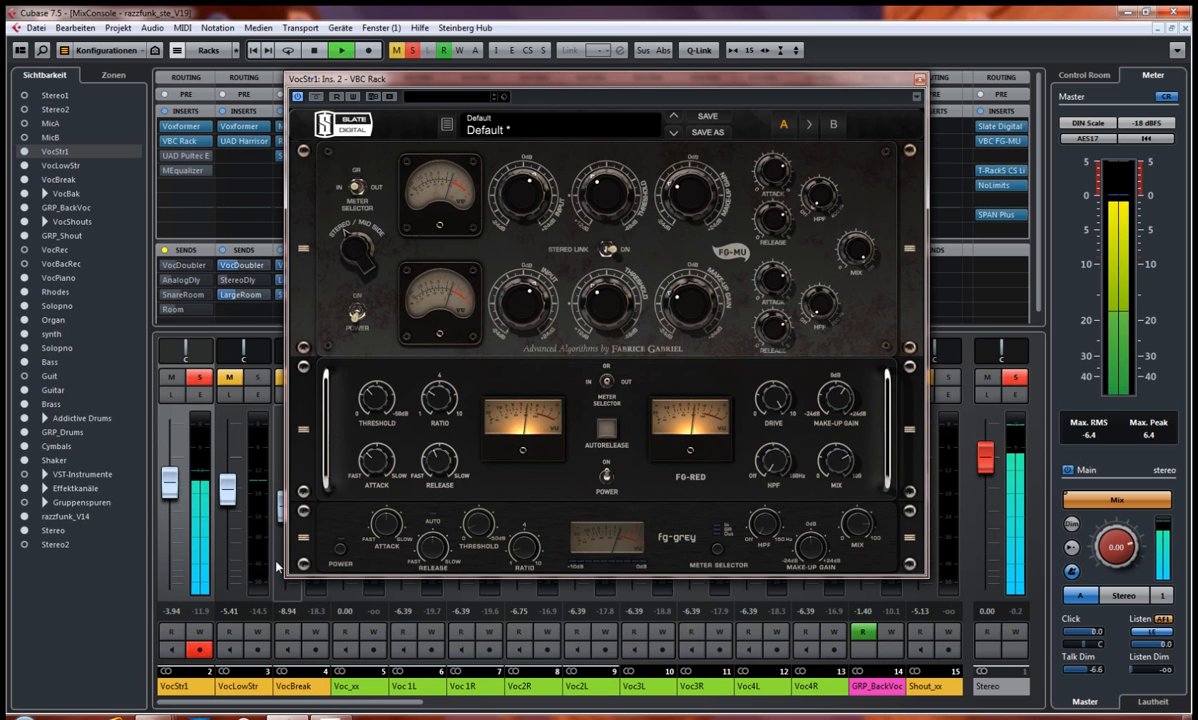
pyautogui.click(338, 548)
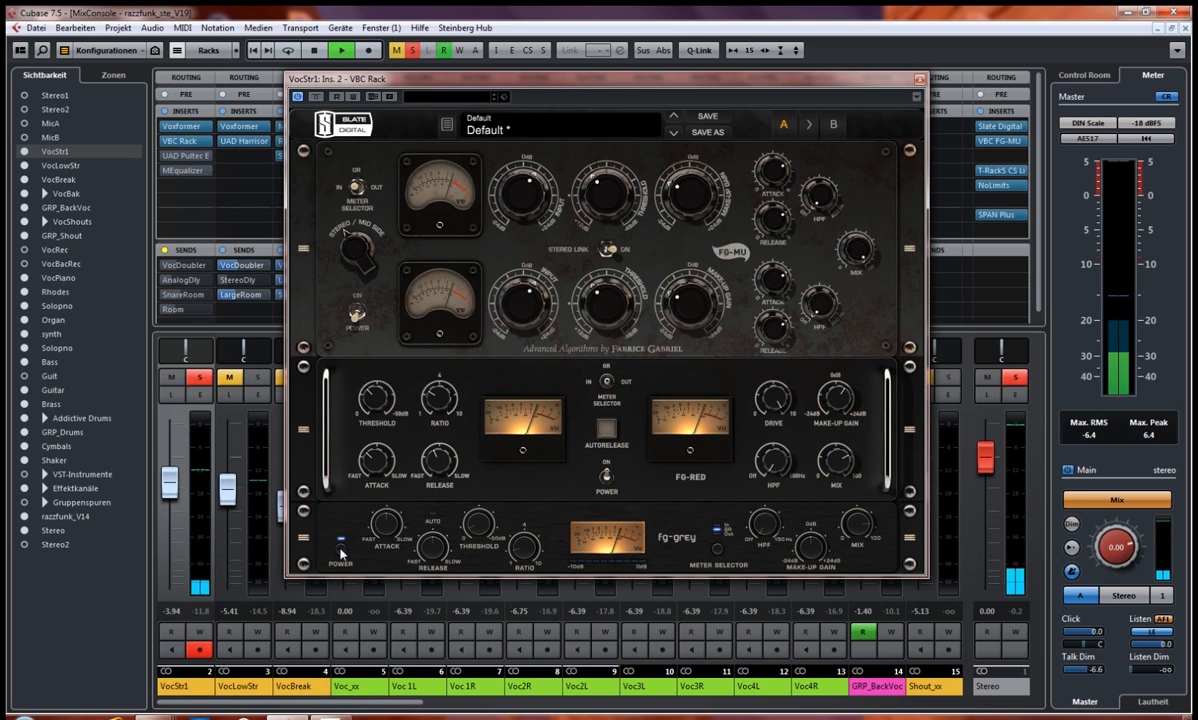
pyautogui.click(340, 548)
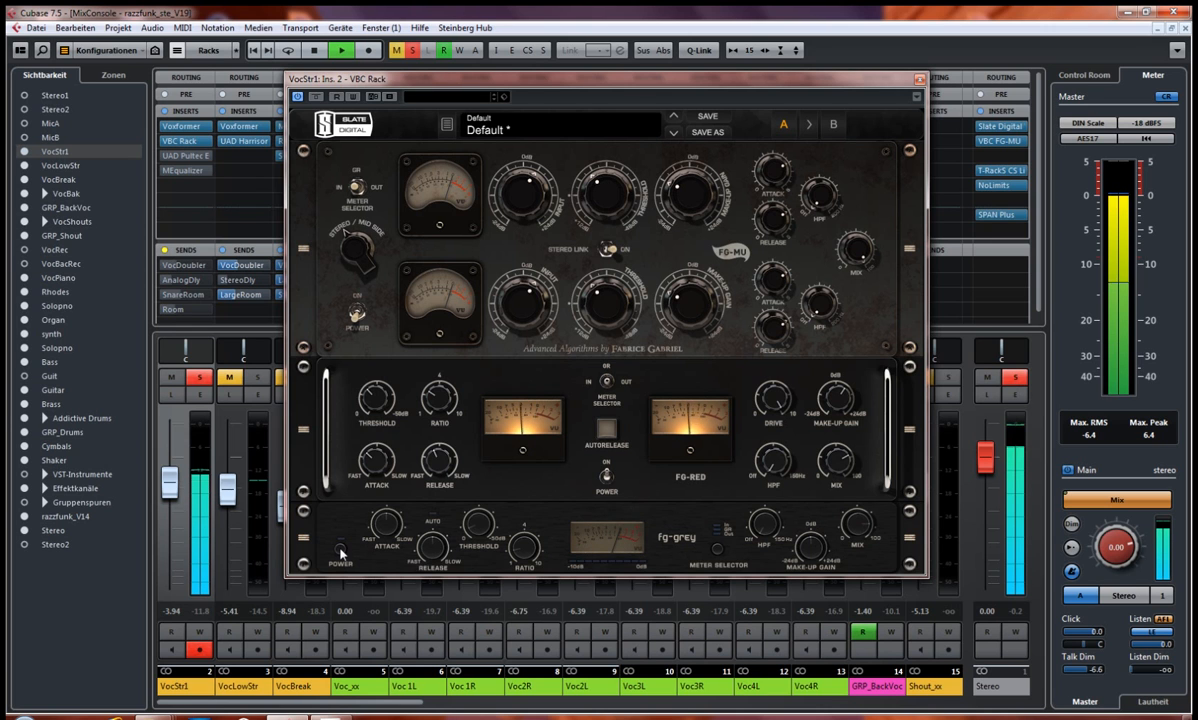
pyautogui.click(341, 549)
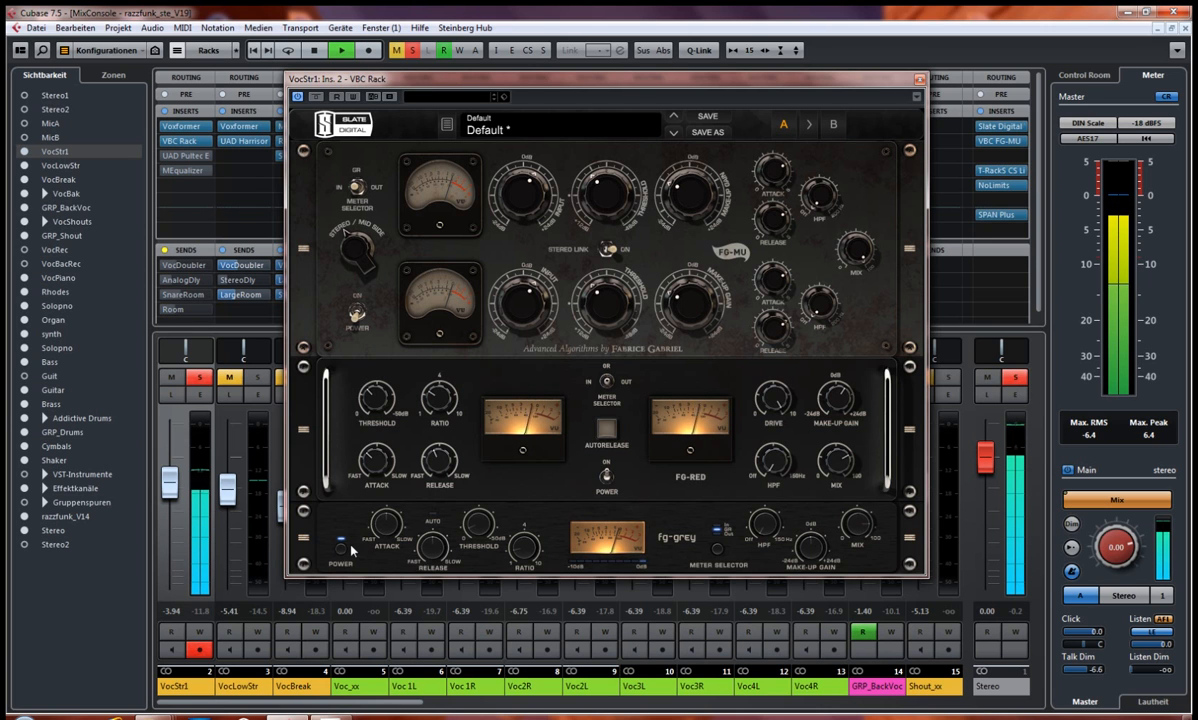
pyautogui.press('space')
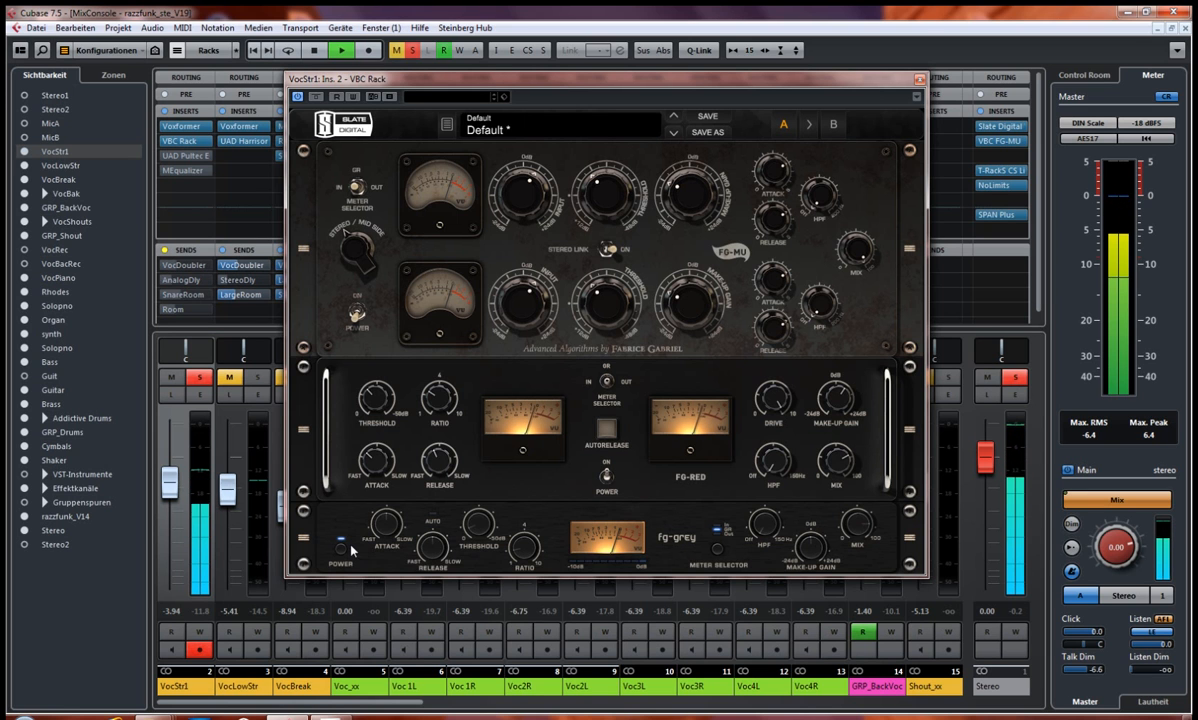
pyautogui.click(919, 80)
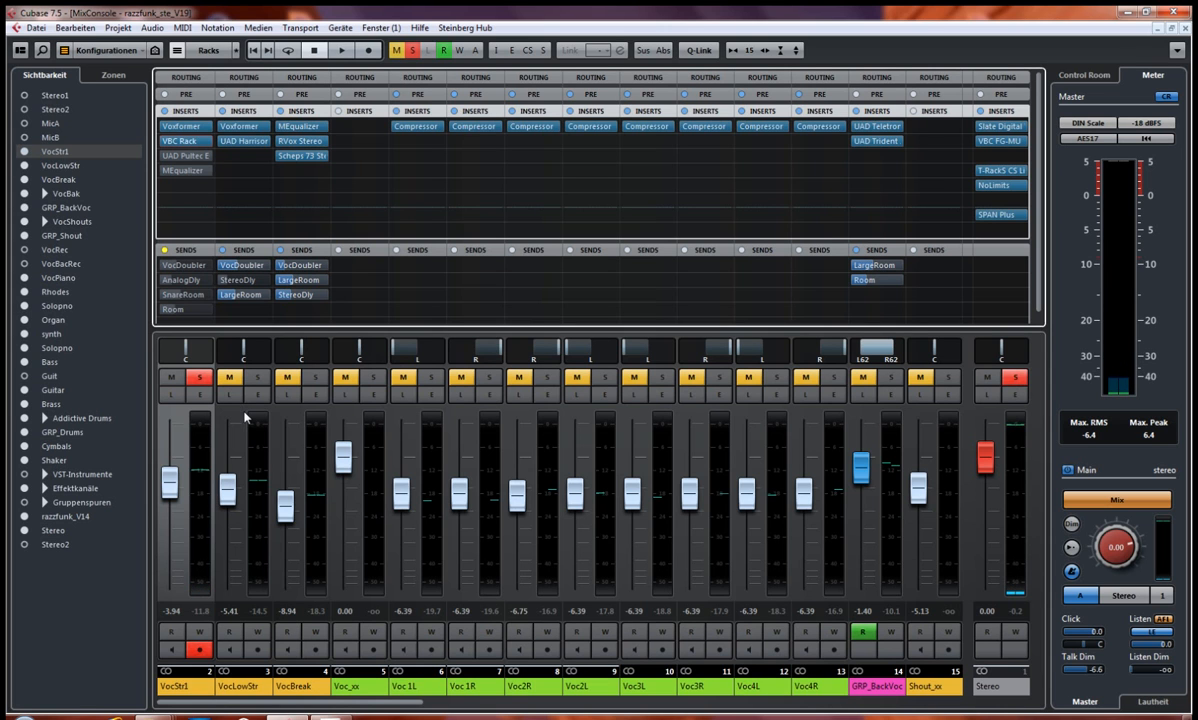
# Step: Unsolo VocStr1, open the editor of its UAD Pultec EQP-1A insert and place the window over the mixer
pyautogui.click(199, 378)
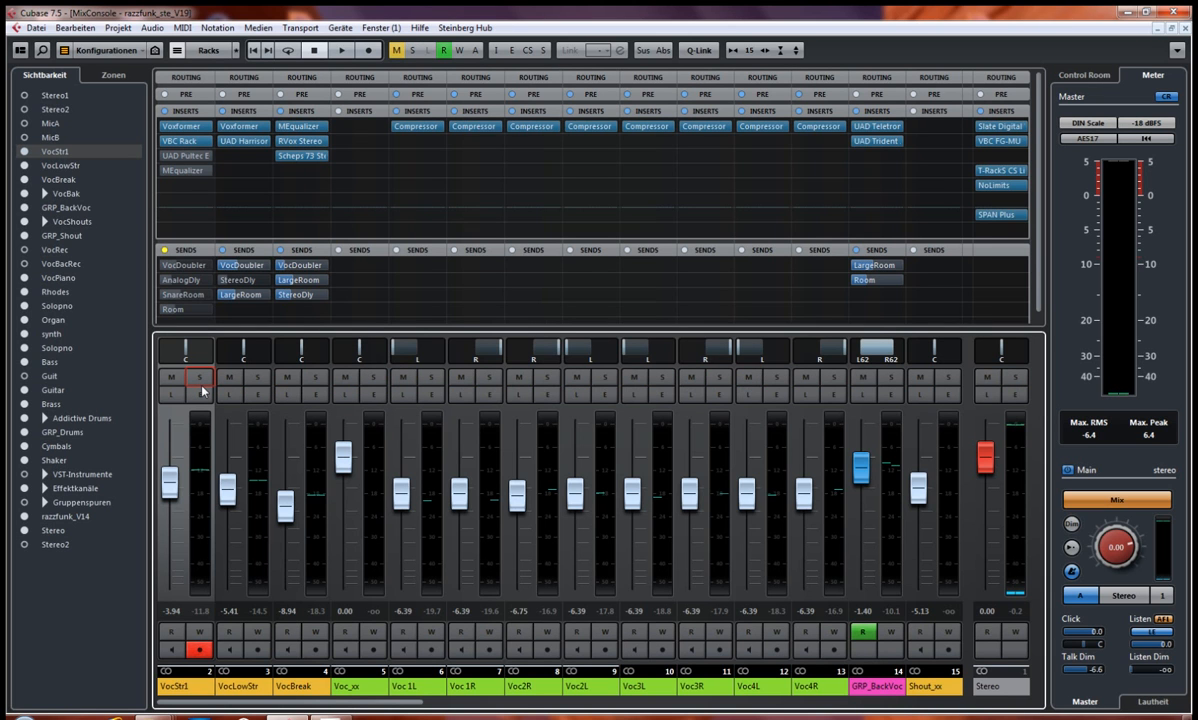
pyautogui.click(170, 157)
pyautogui.moveTo(471, 27); pyautogui.dragTo(668, 233)
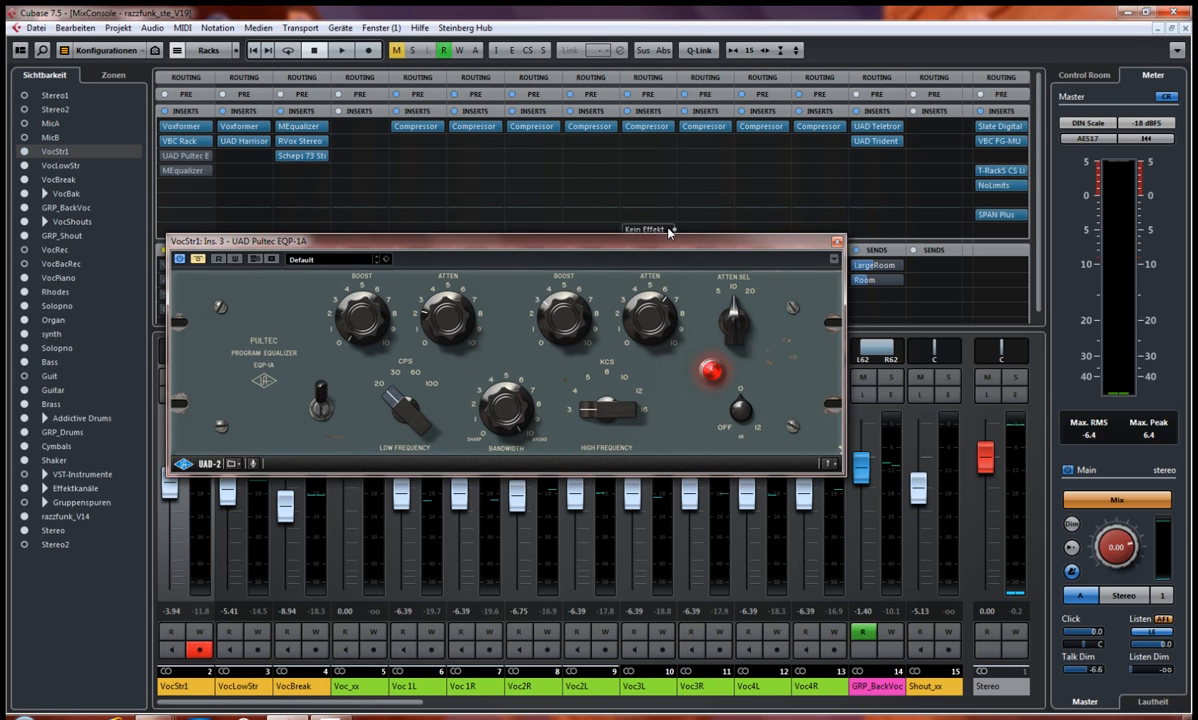
pyautogui.moveTo(580, 244); pyautogui.dragTo(666, 286)
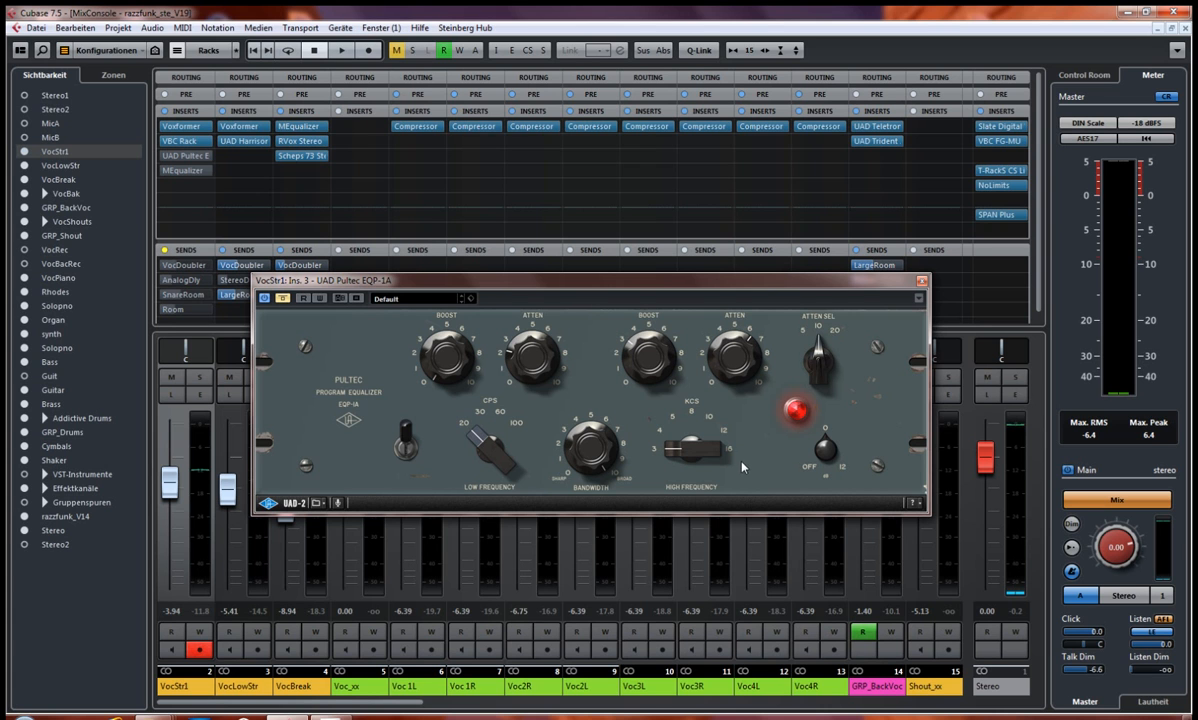
pyautogui.moveTo(744, 287); pyautogui.dragTo(757, 268)
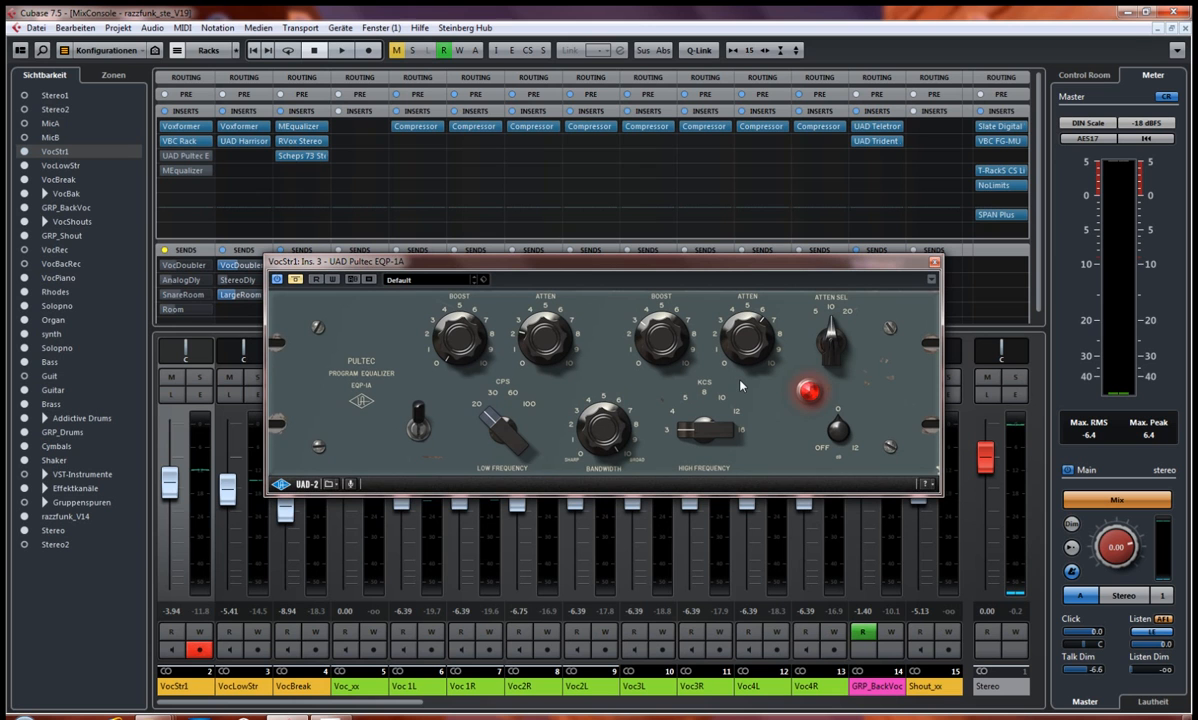
pyautogui.moveTo(640, 265); pyautogui.dragTo(517, 279)
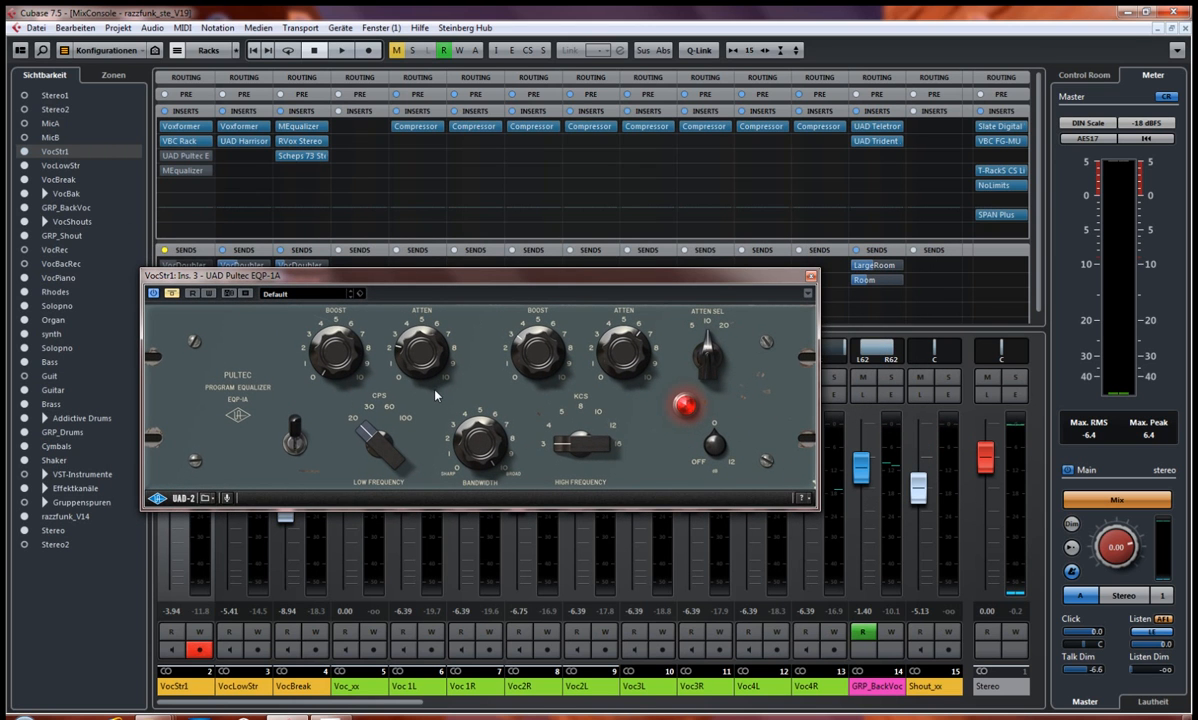
pyautogui.moveTo(295, 282); pyautogui.dragTo(280, 245)
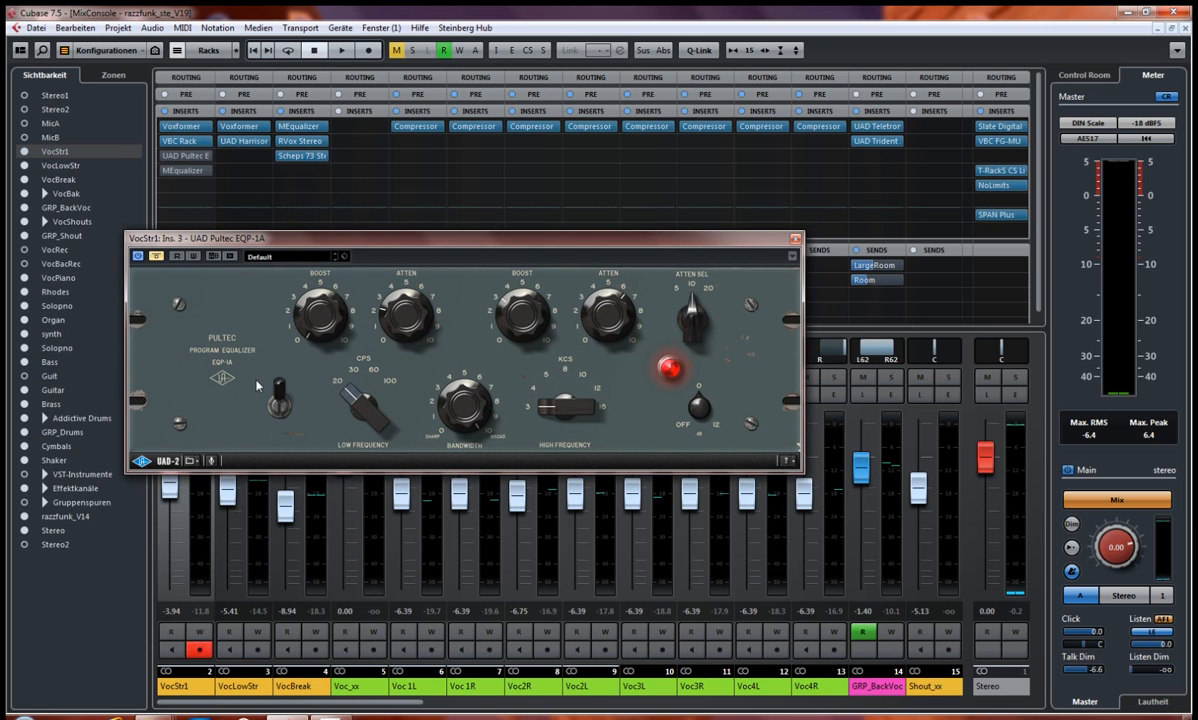
# Step: Play the full mix with the UAD Pultec bypassed and active for comparison, leaving it active when playback stops
pyautogui.press('space')
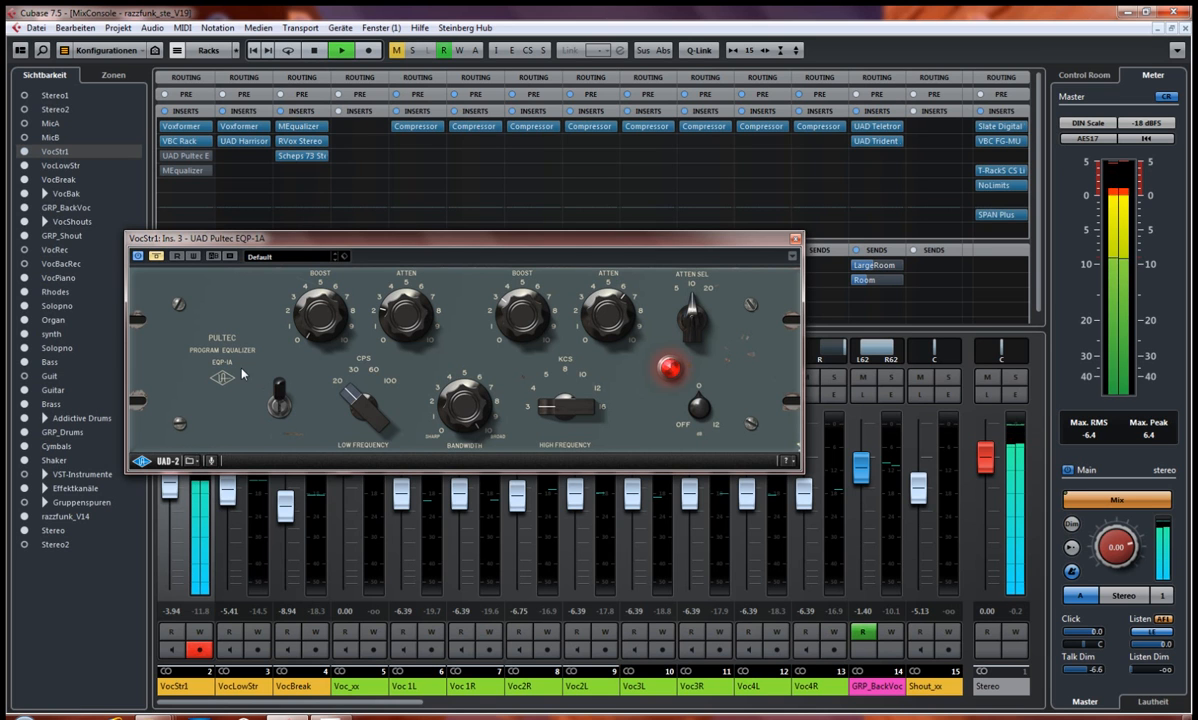
pyautogui.click(156, 257)
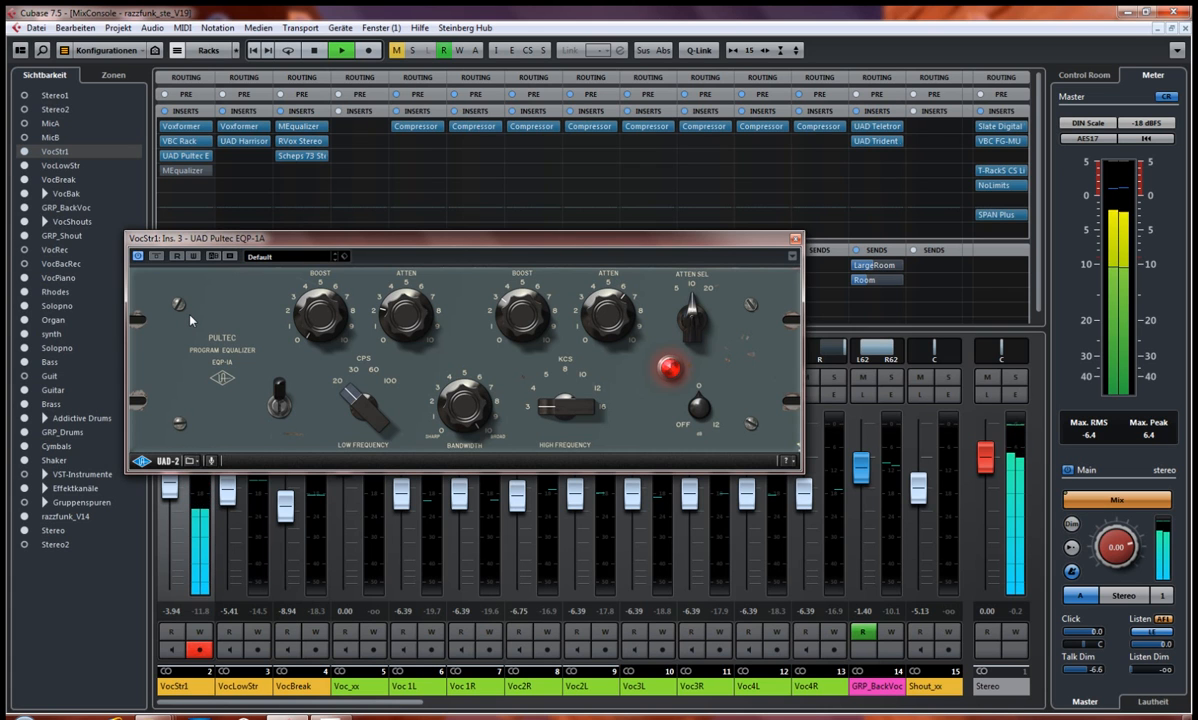
pyautogui.click(156, 257)
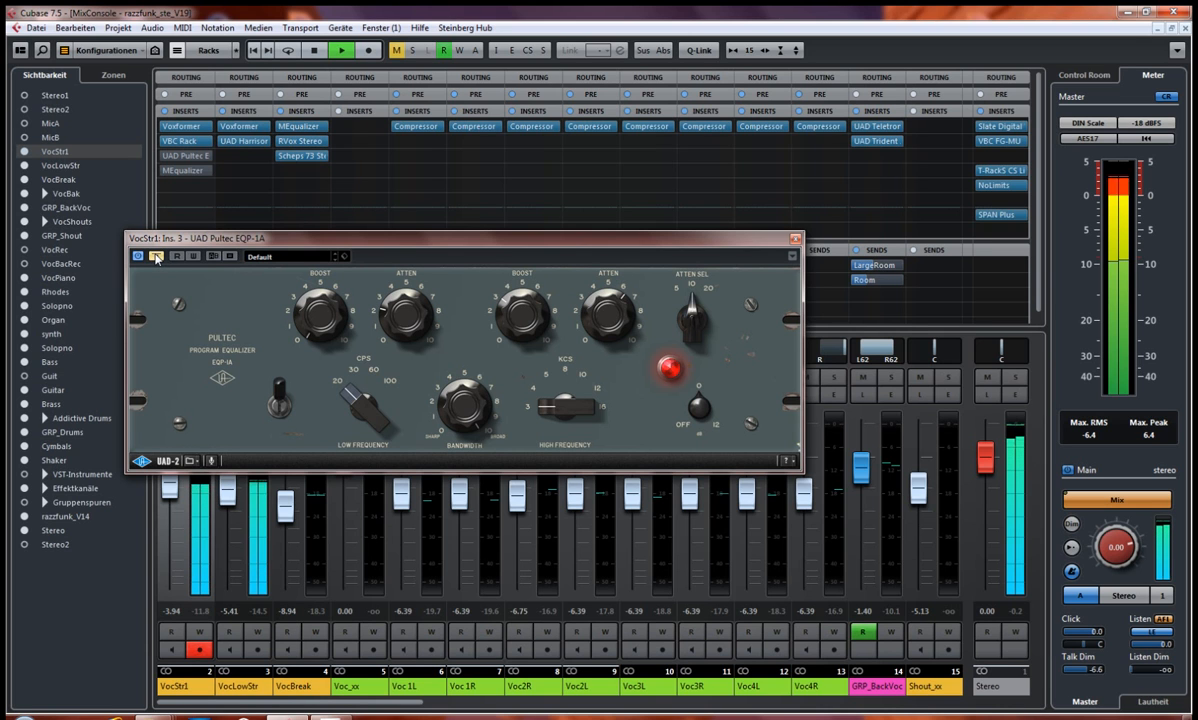
pyautogui.click(157, 258)
pyautogui.press('space')
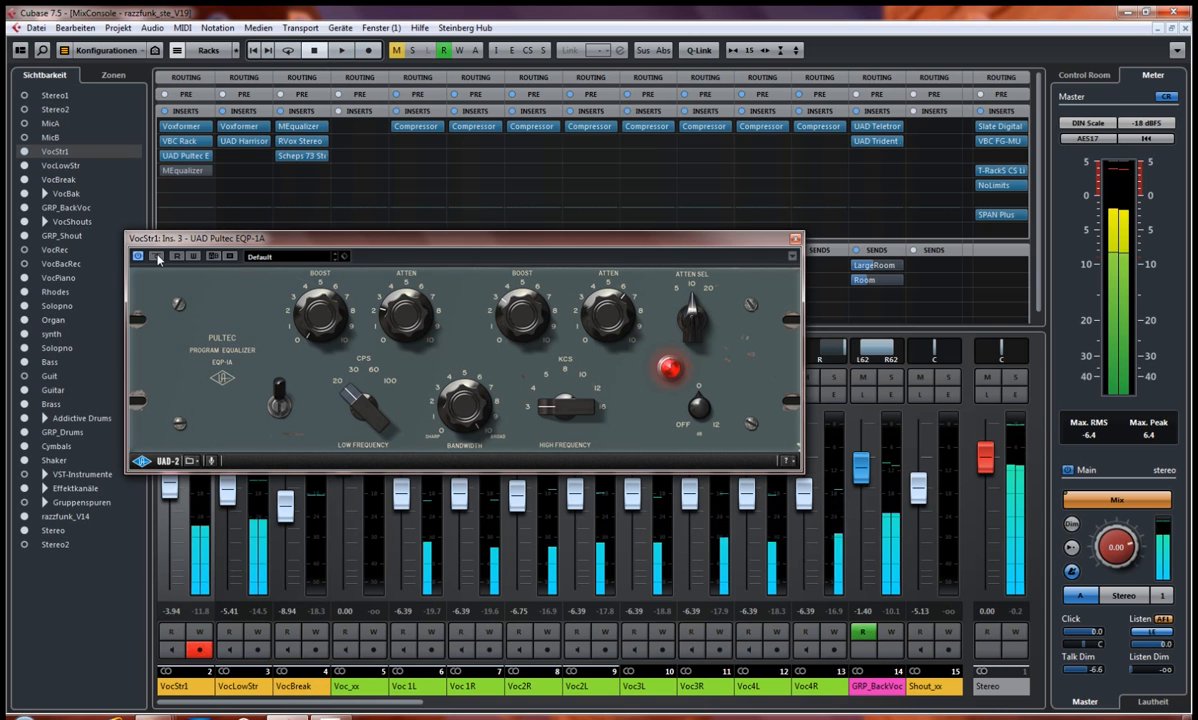
# Step: Move the Pultec editor aside to uncover the VocStr1 channel strip, solo VocStr1 and move the editor back
pyautogui.moveTo(364, 244); pyautogui.dragTo(361, 256)
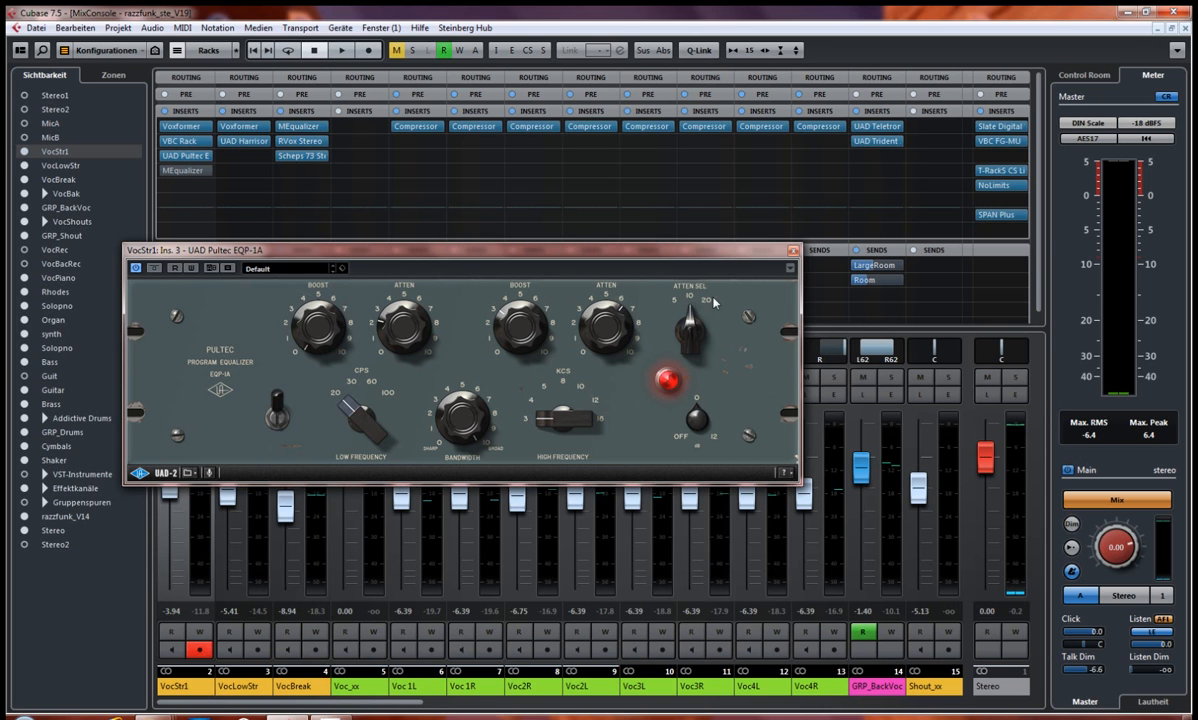
pyautogui.moveTo(697, 327); pyautogui.dragTo(687, 296)
pyautogui.moveTo(640, 252); pyautogui.dragTo(809, 237)
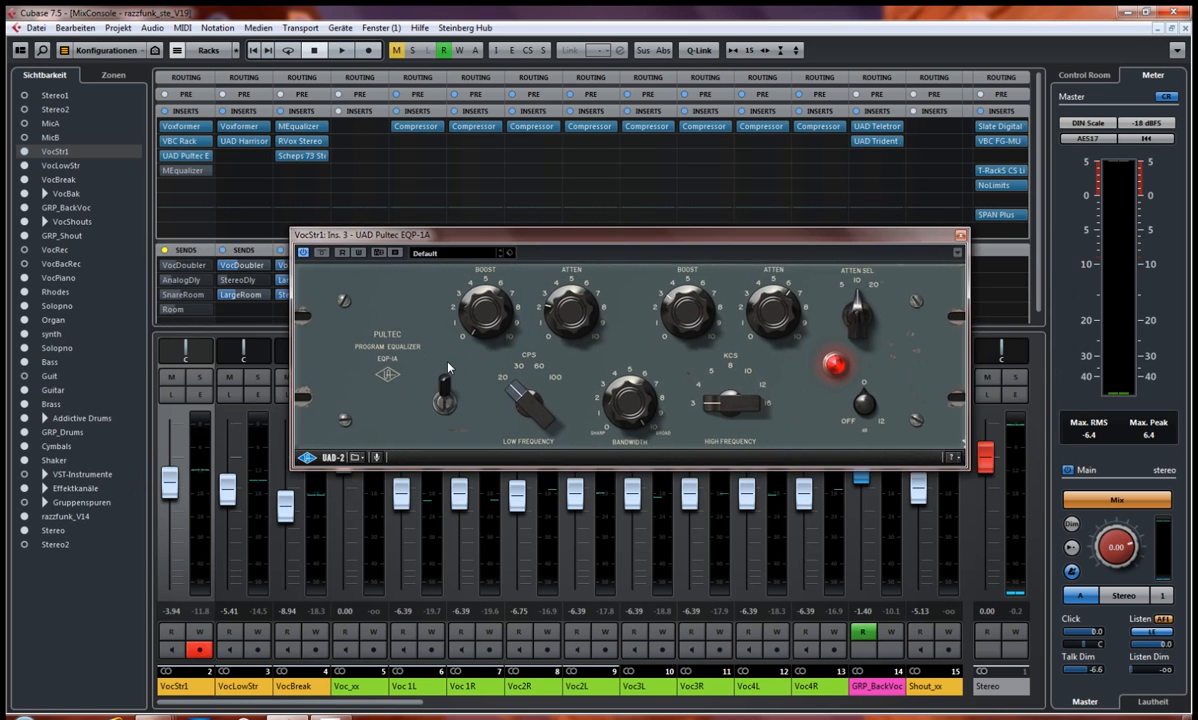
pyautogui.click(200, 378)
pyautogui.moveTo(506, 234); pyautogui.dragTo(340, 216)
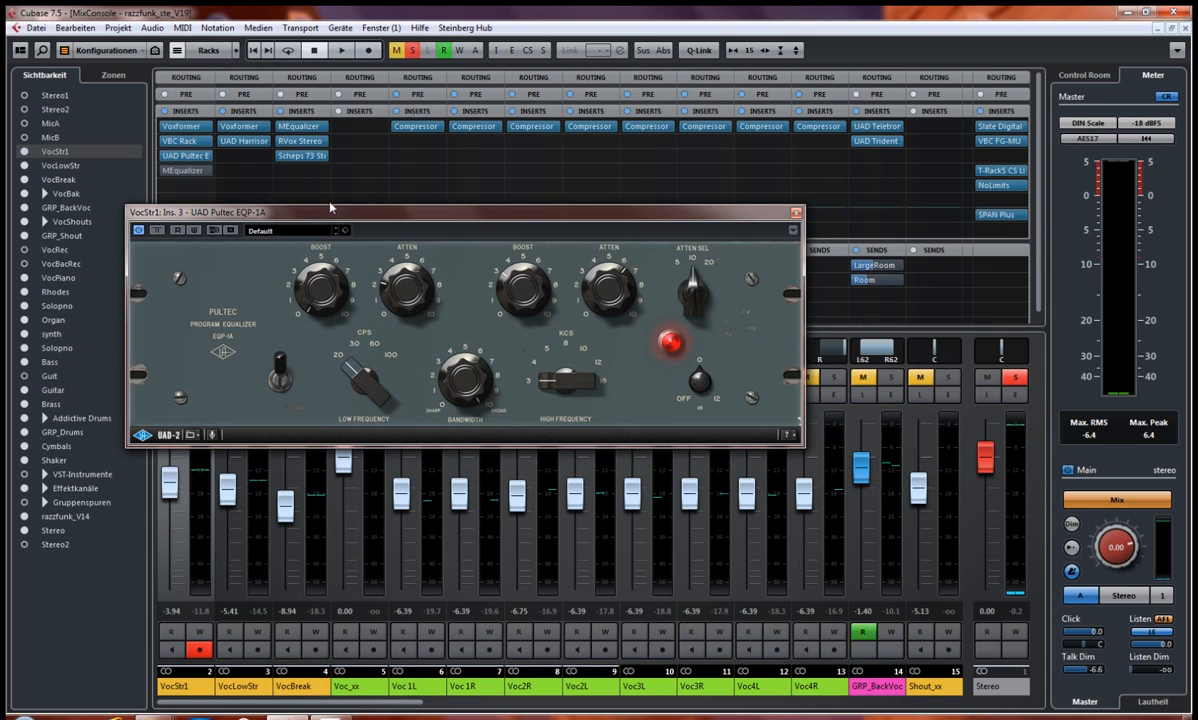
# Step: Play the soloed vocal with the UAD Pultec active and bypassed for comparison, leaving it active
pyautogui.press('space')
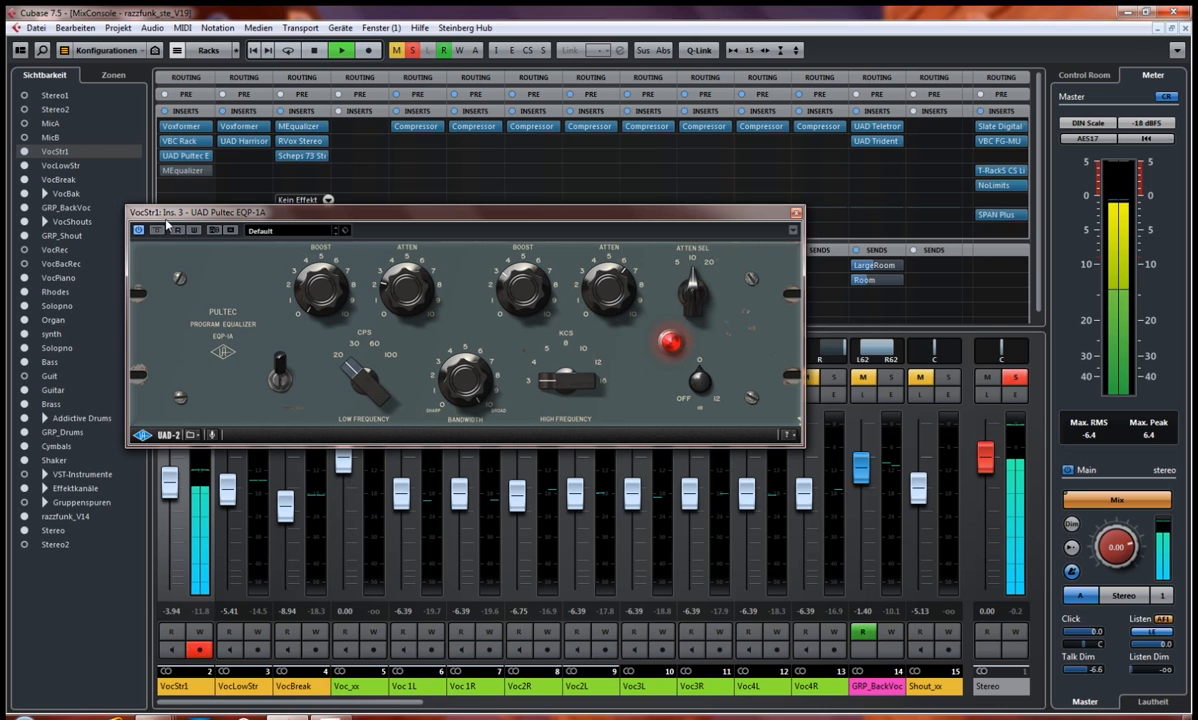
pyautogui.press('space')
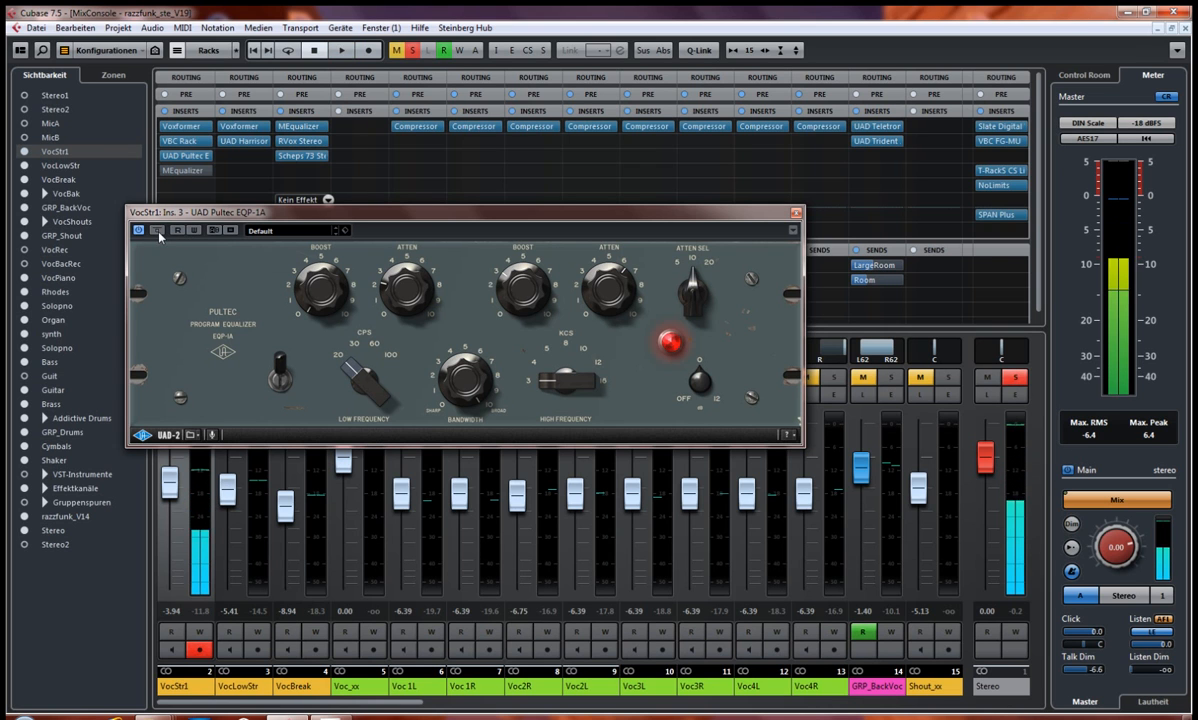
pyautogui.press('space')
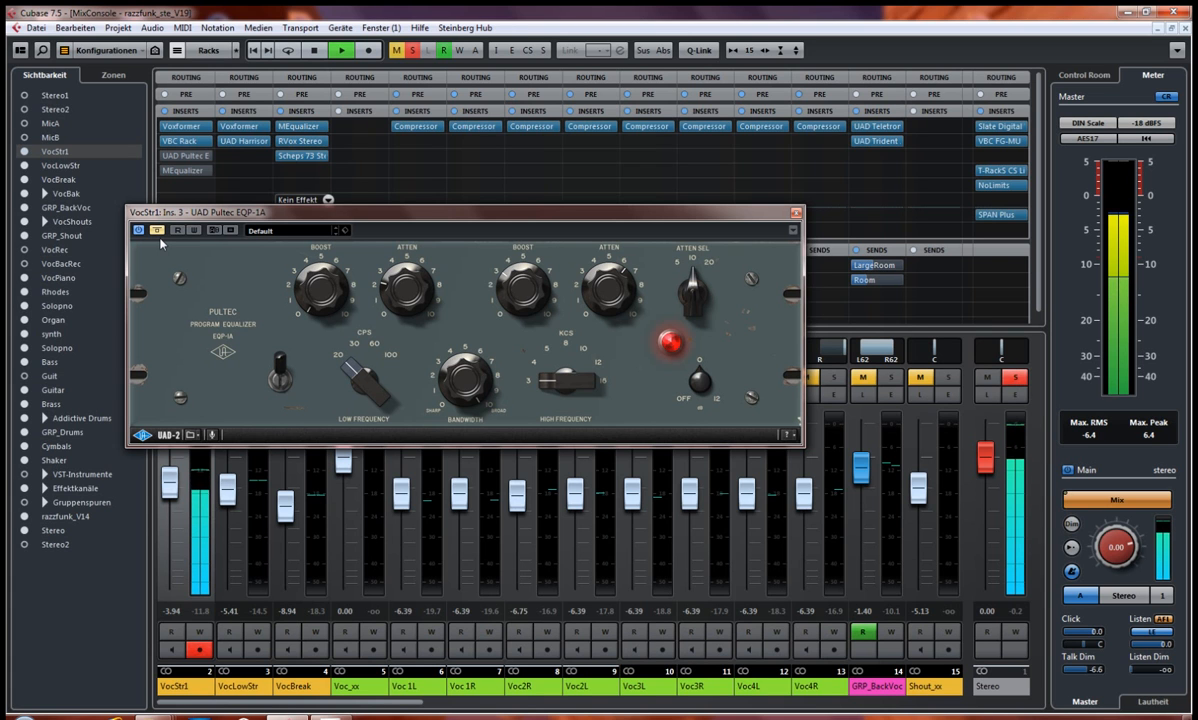
pyautogui.press('space')
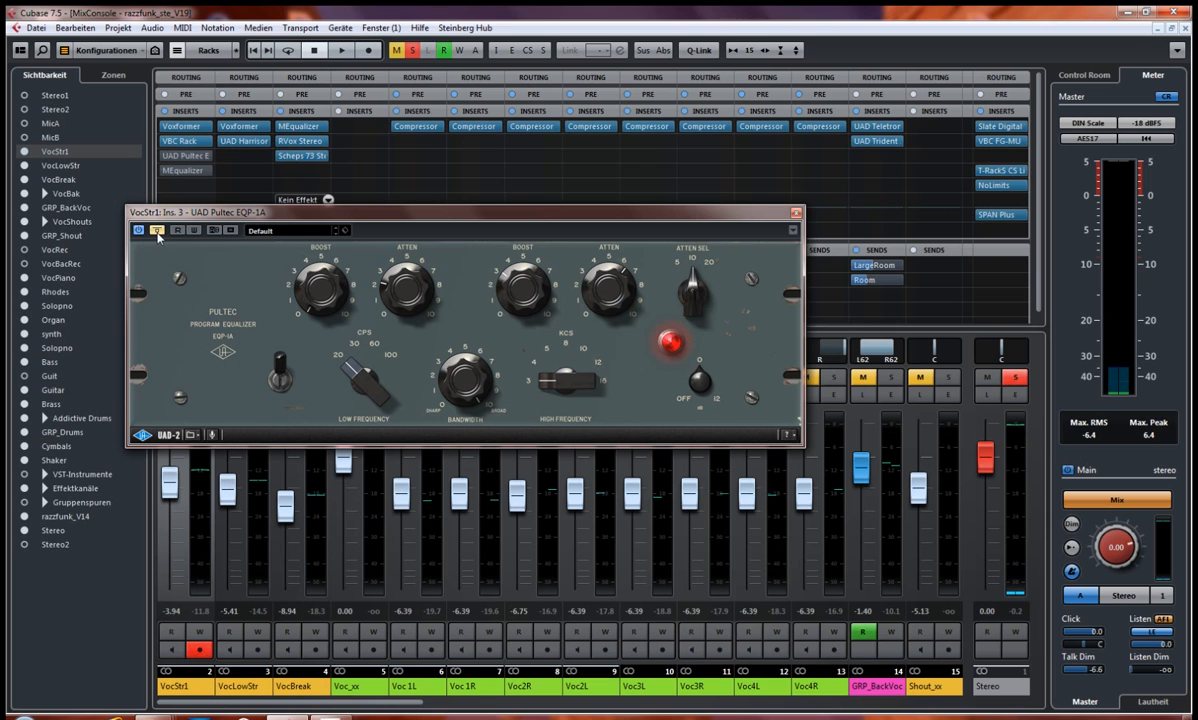
pyautogui.press('space')
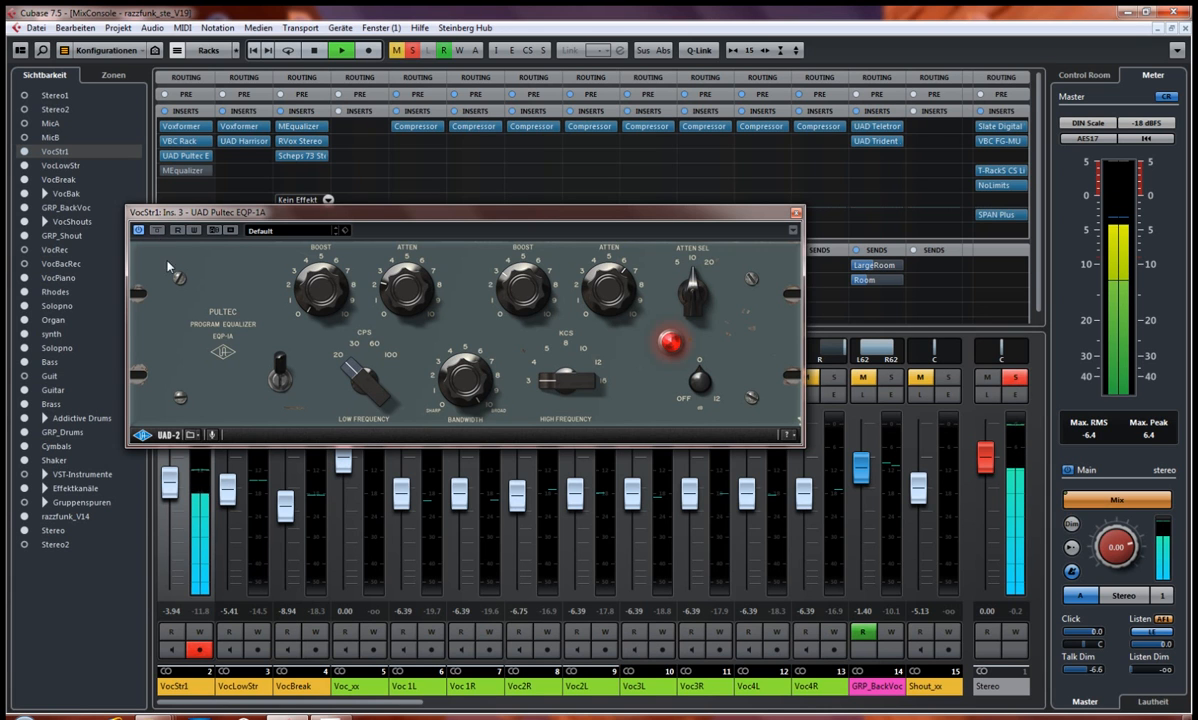
pyautogui.press('space')
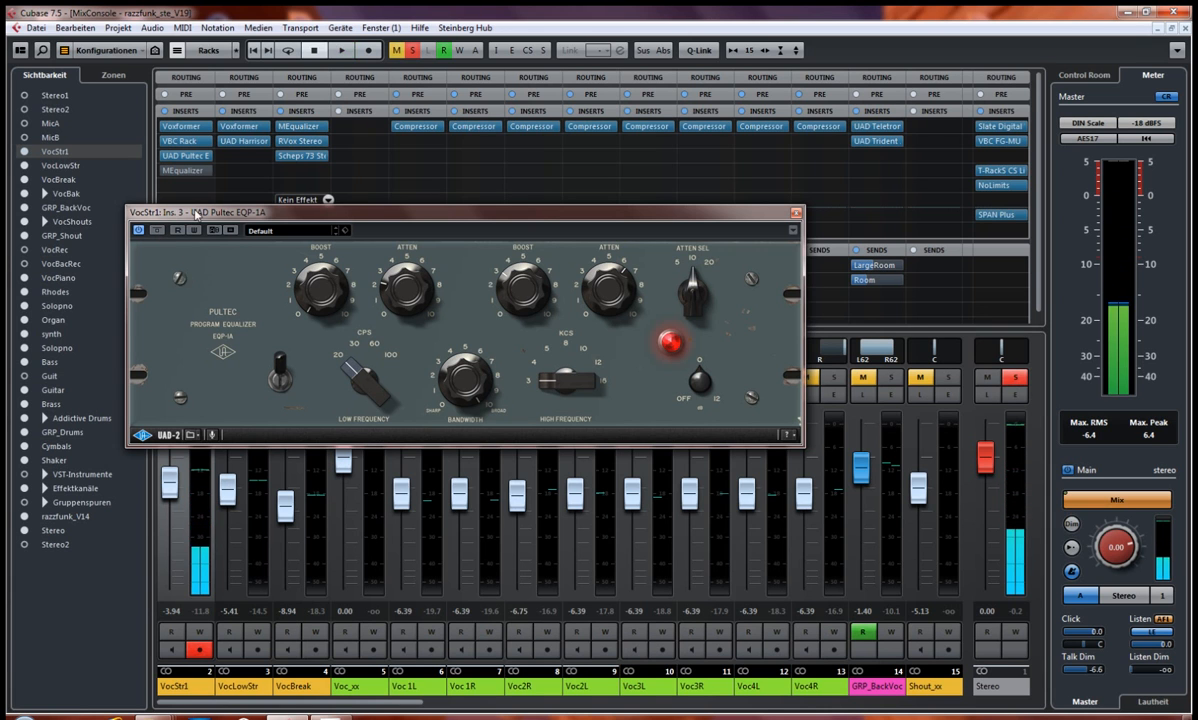
# Step: Close the Pultec editor, open the MEqualizer insert's editor on VocStr1 and place its window below the insert slots
pyautogui.moveTo(212, 212); pyautogui.dragTo(392, 235)
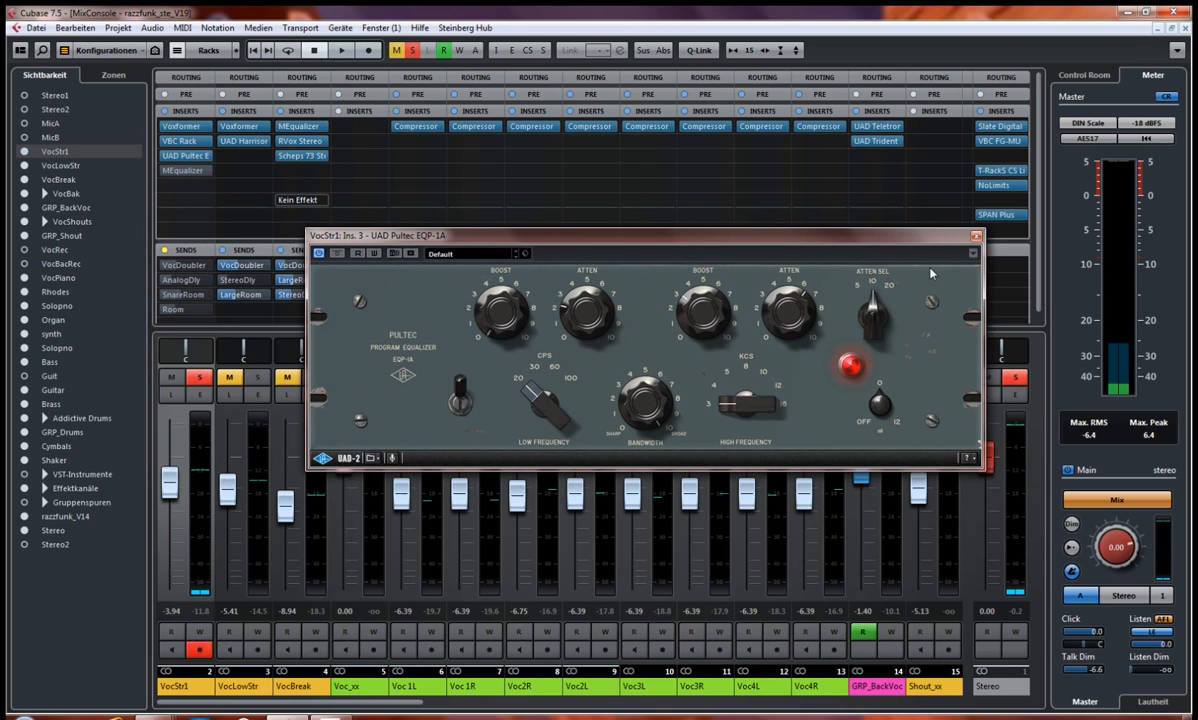
pyautogui.click(976, 237)
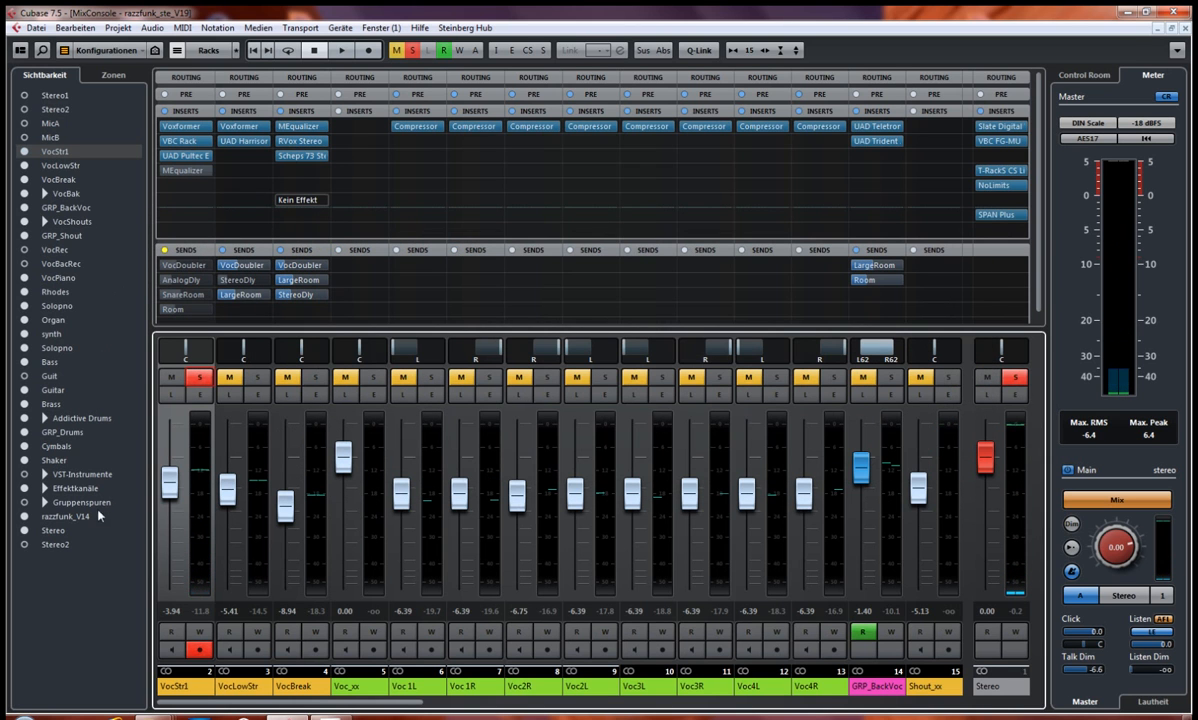
pyautogui.click(85, 606)
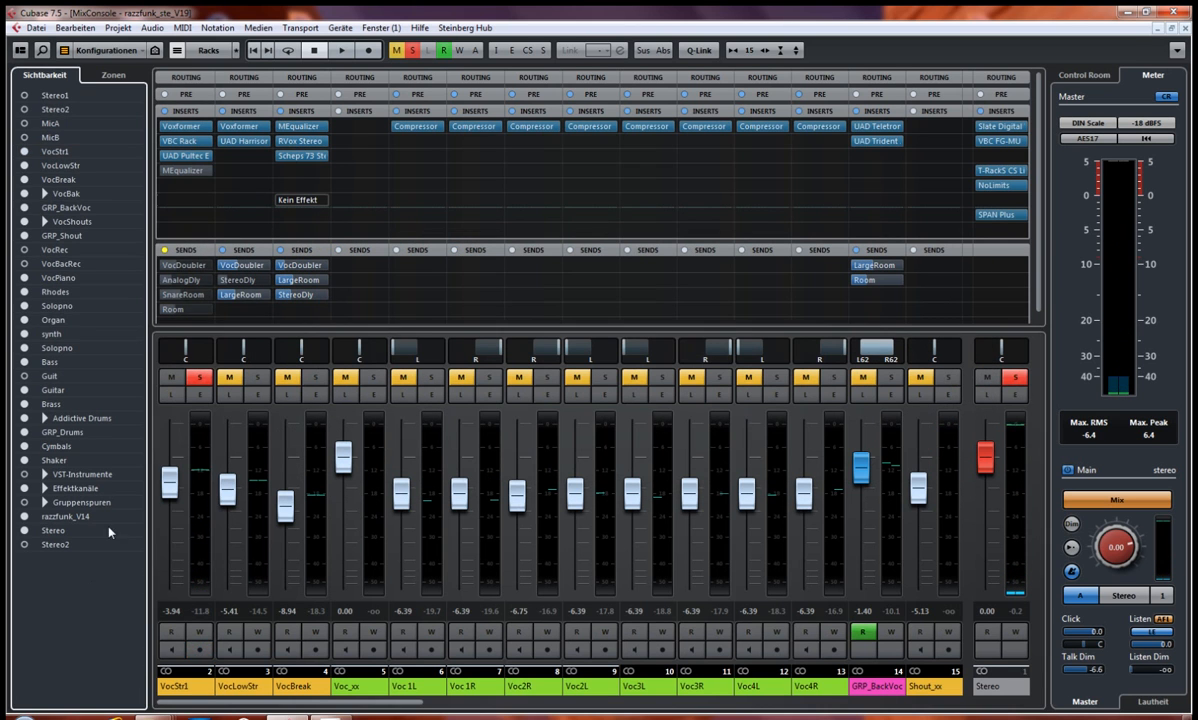
pyautogui.click(175, 171)
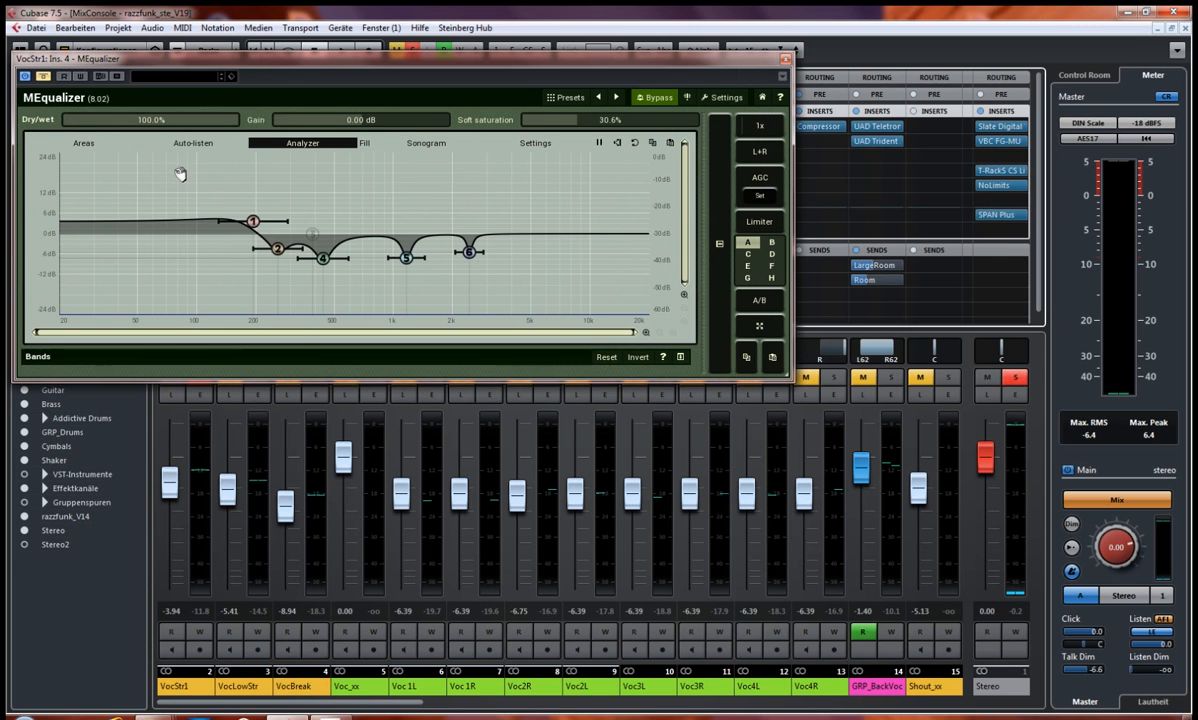
pyautogui.moveTo(254, 60); pyautogui.dragTo(370, 163)
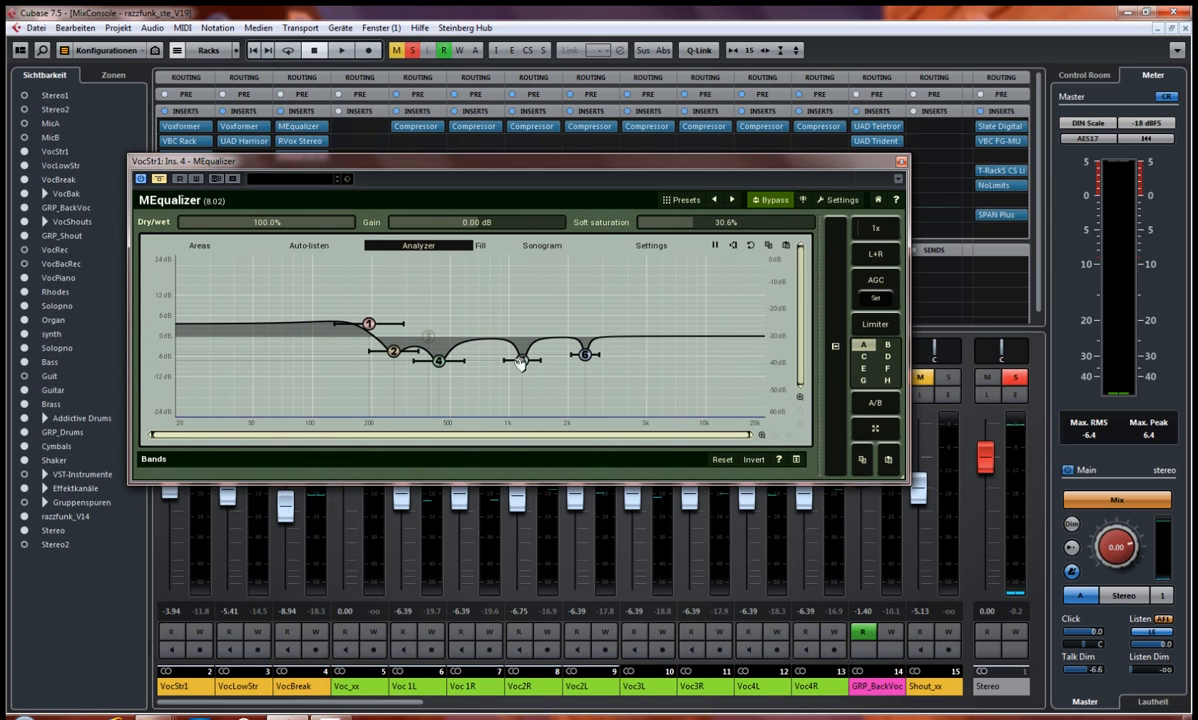
pyautogui.moveTo(458, 171); pyautogui.dragTo(444, 299)
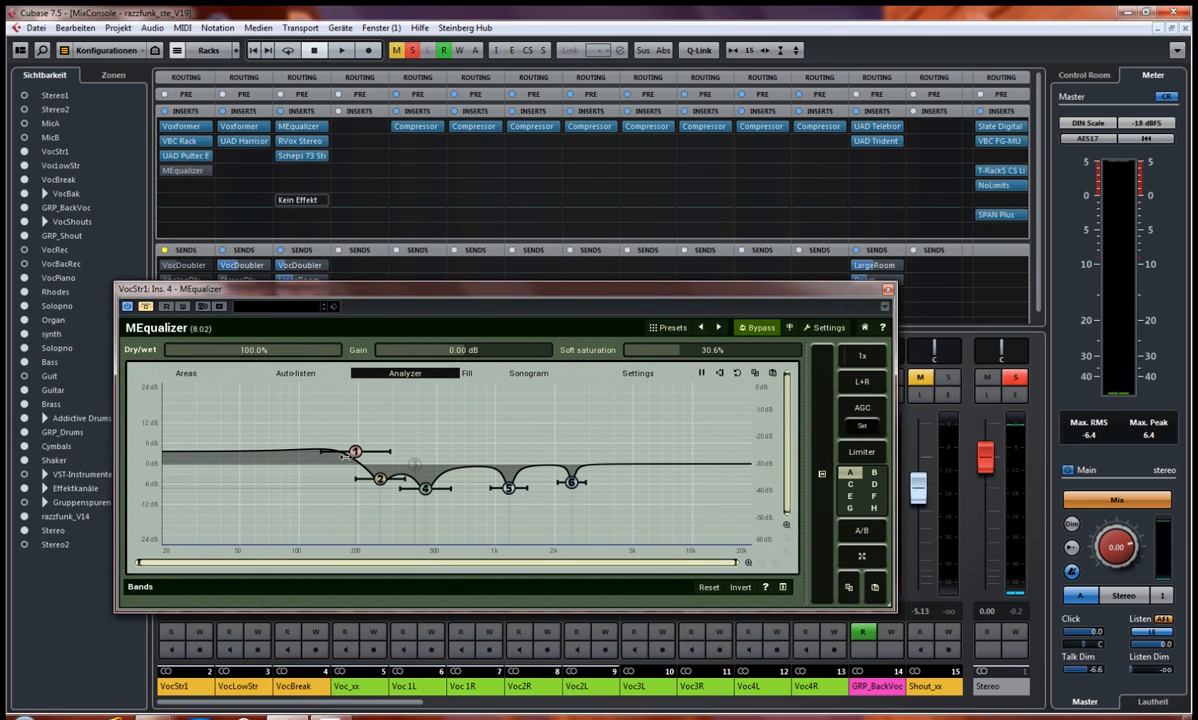
pyautogui.moveTo(377, 287); pyautogui.dragTo(412, 290)
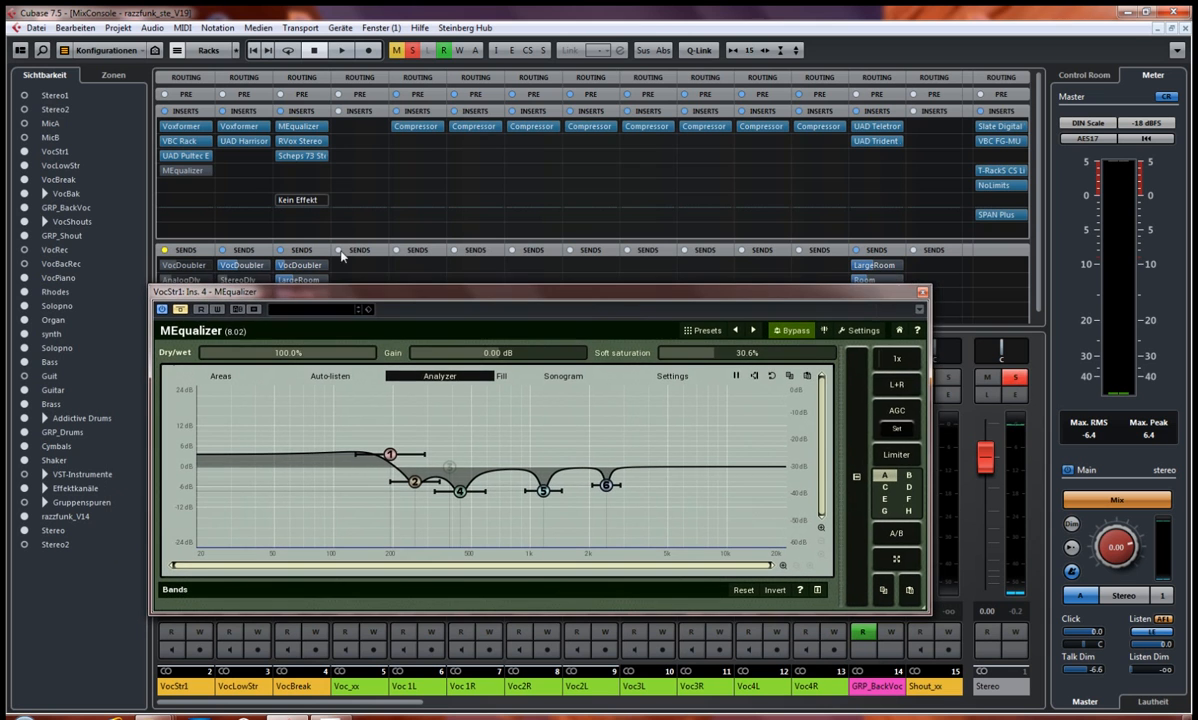
# Step: Reopen the UAD Pultec insert's editor on VocStr1 for a brief look, close it and move the MEqualizer window up beside the VocStr1 strip
pyautogui.click(186, 157)
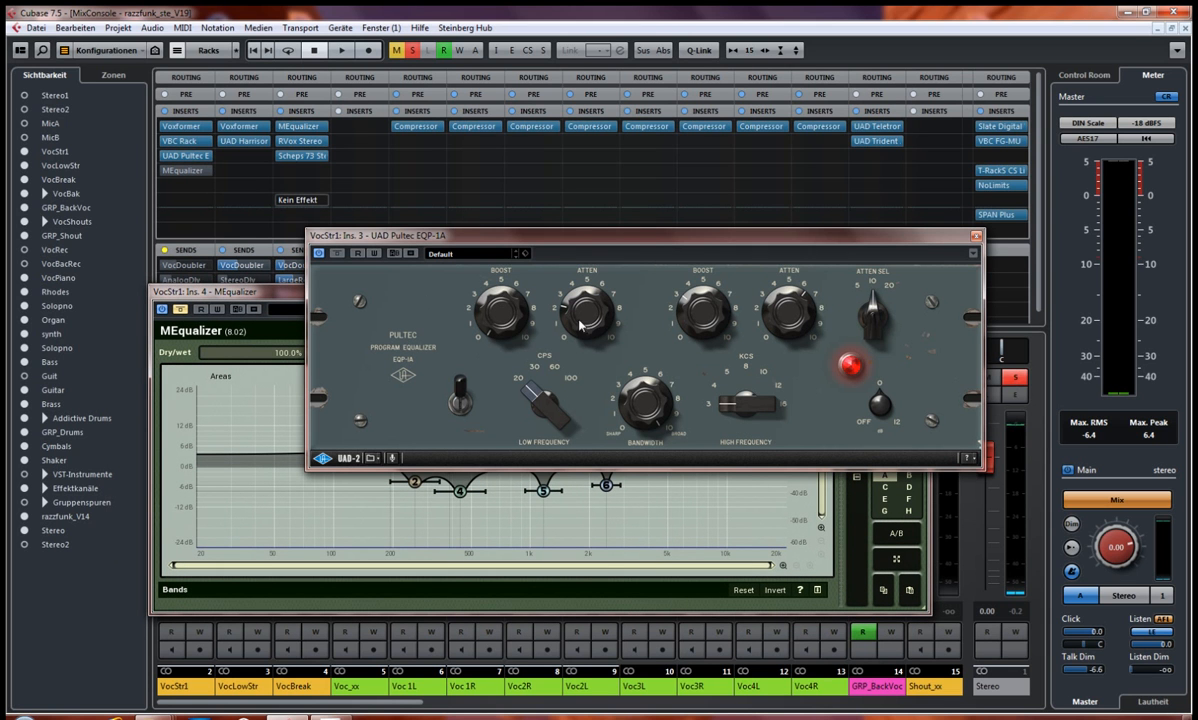
pyautogui.click(976, 236)
pyautogui.moveTo(686, 295); pyautogui.dragTo(806, 175)
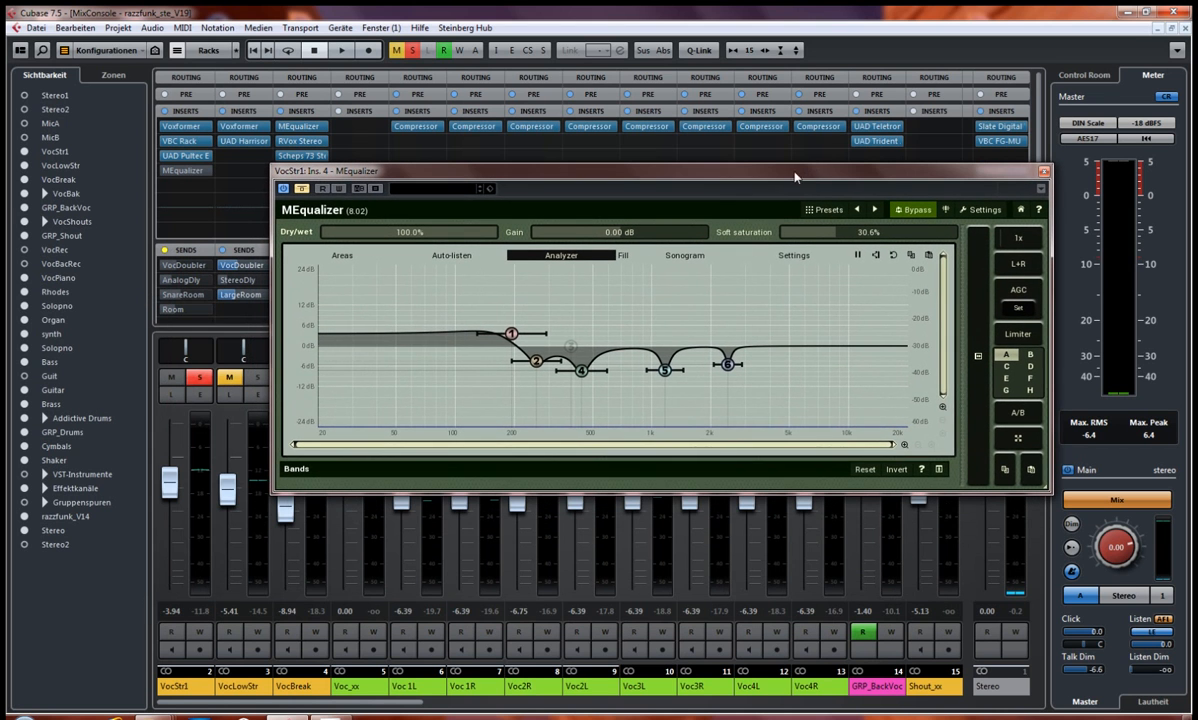
# Step: Play the soloed vocal with MEqualizer bypassed and active for comparison, leaving it active when playback stops
pyautogui.press('space')
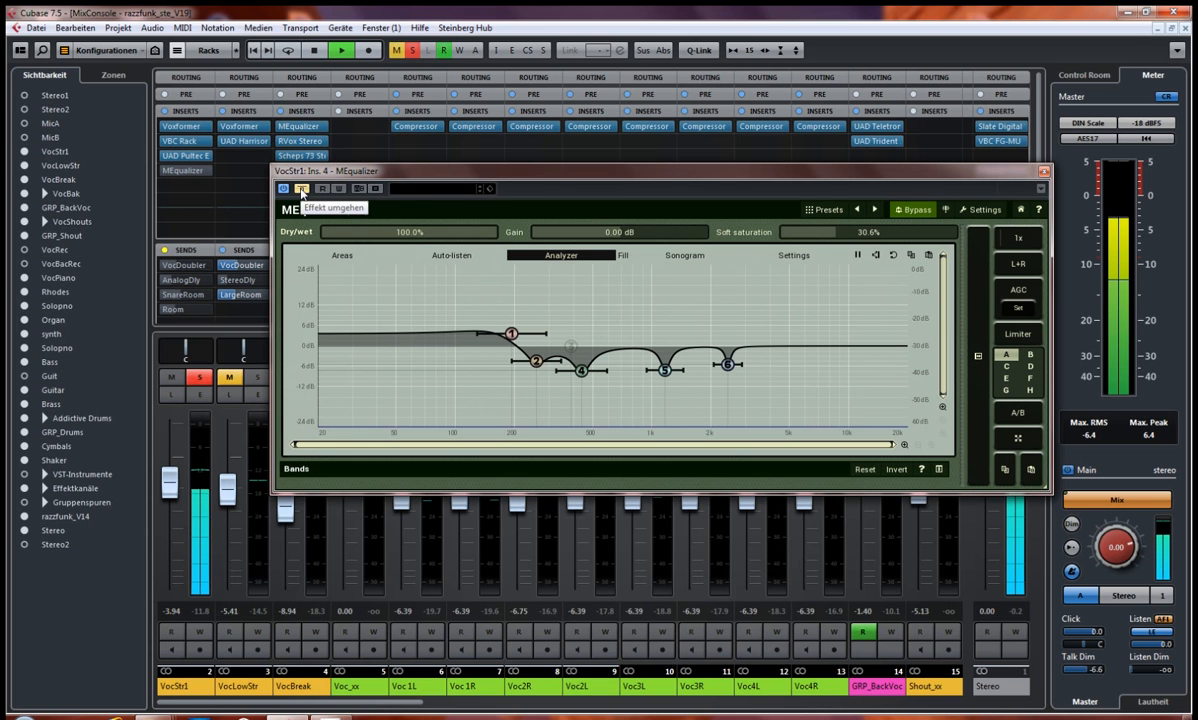
pyautogui.press('space')
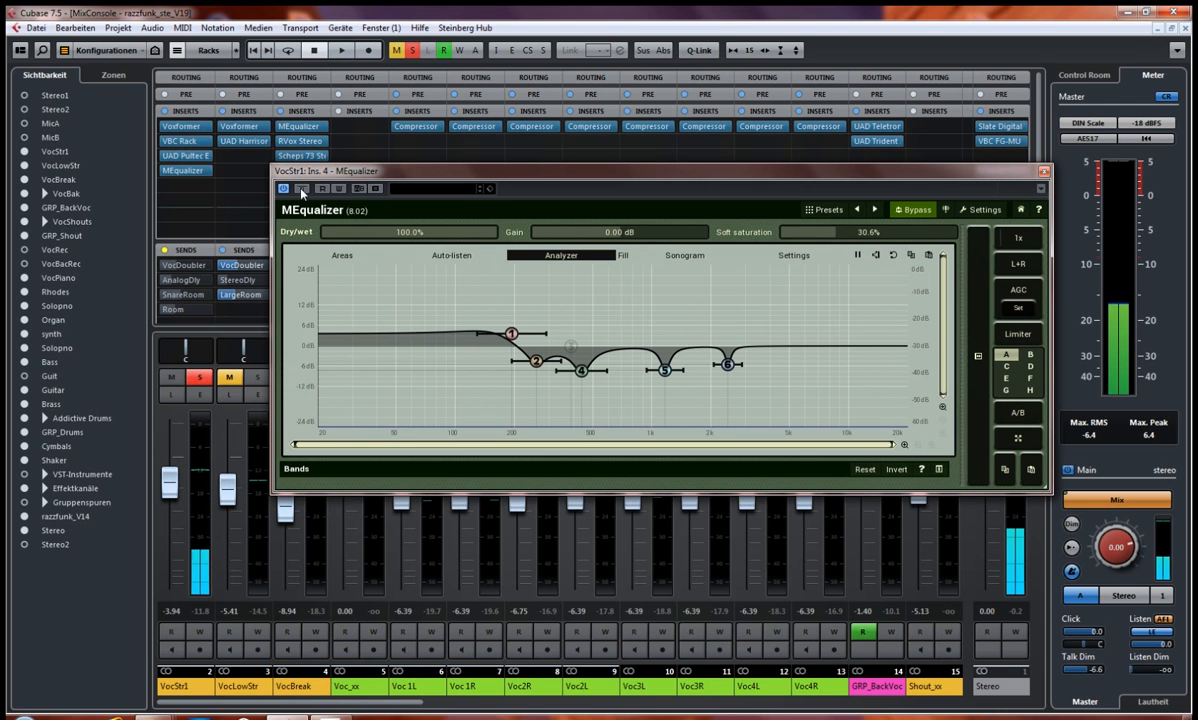
pyautogui.press('space')
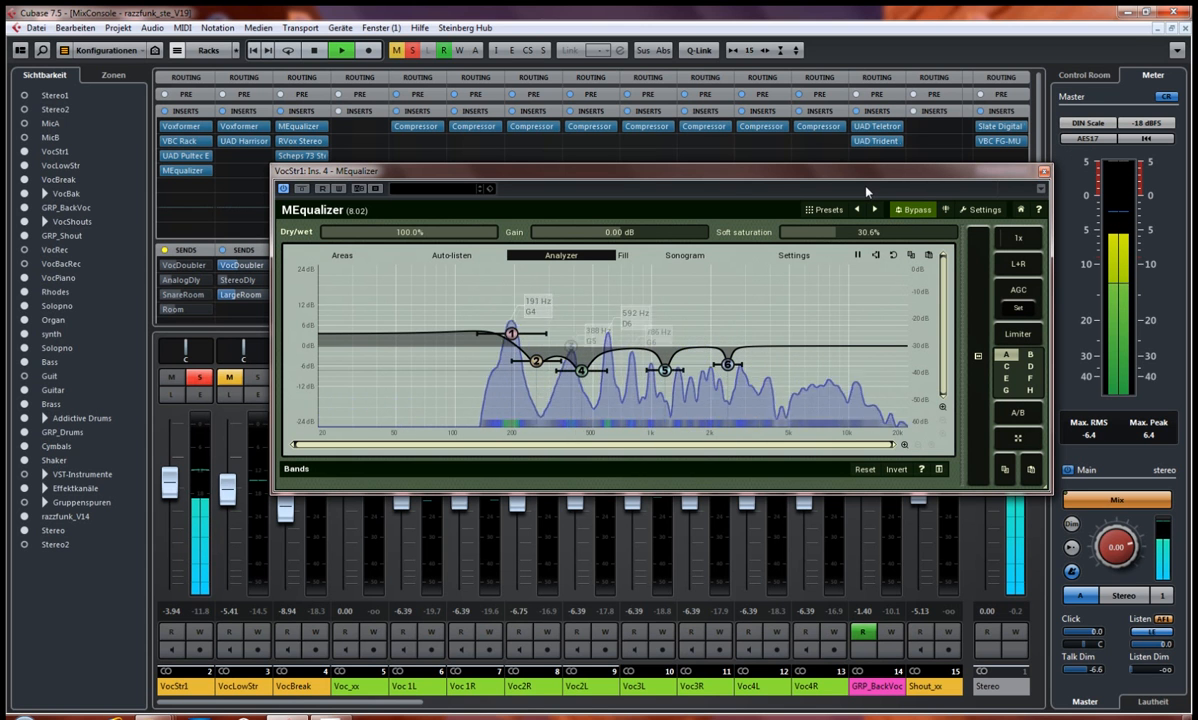
pyautogui.press('space')
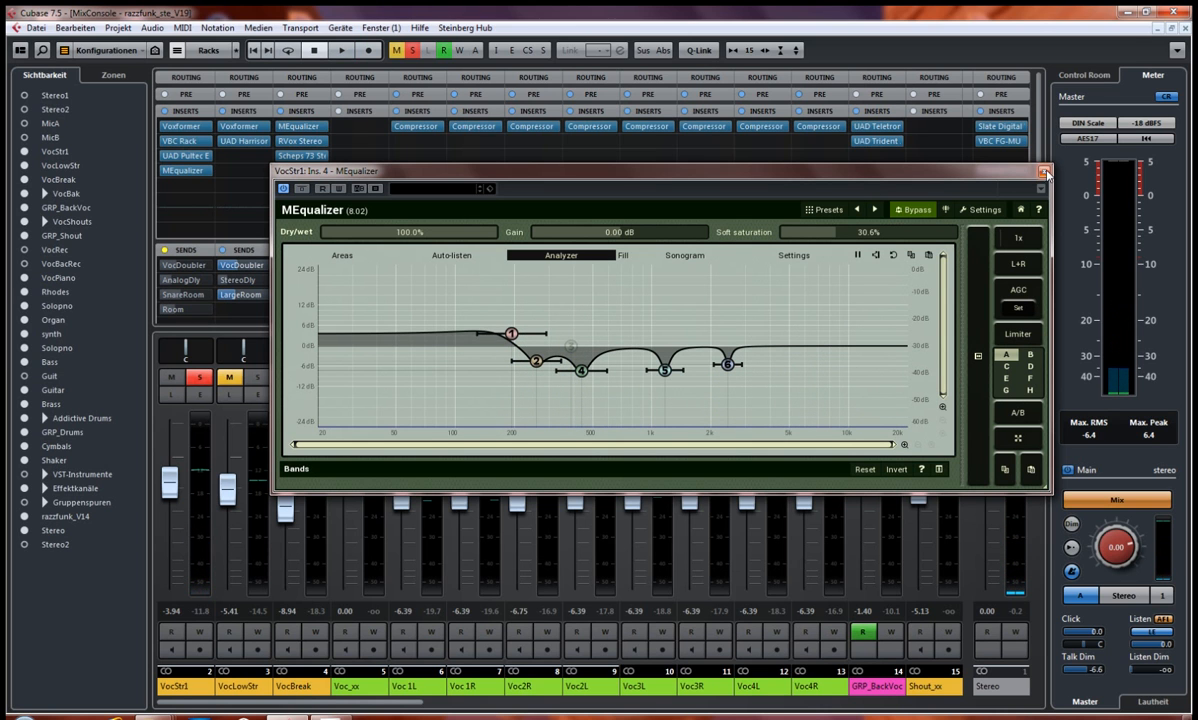
# Step: Close the MEqualizer editor, unsolo VocStr1 and play the full mix to hear the equalized vocal in context
pyautogui.click(1043, 173)
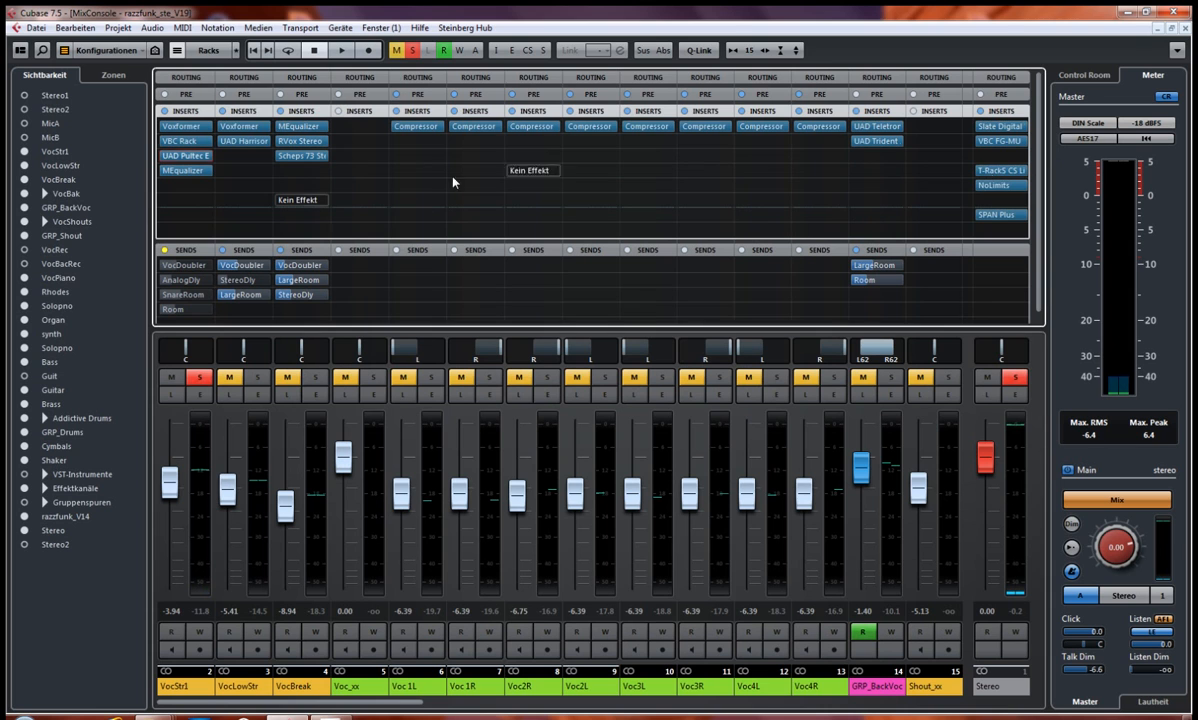
pyautogui.click(200, 378)
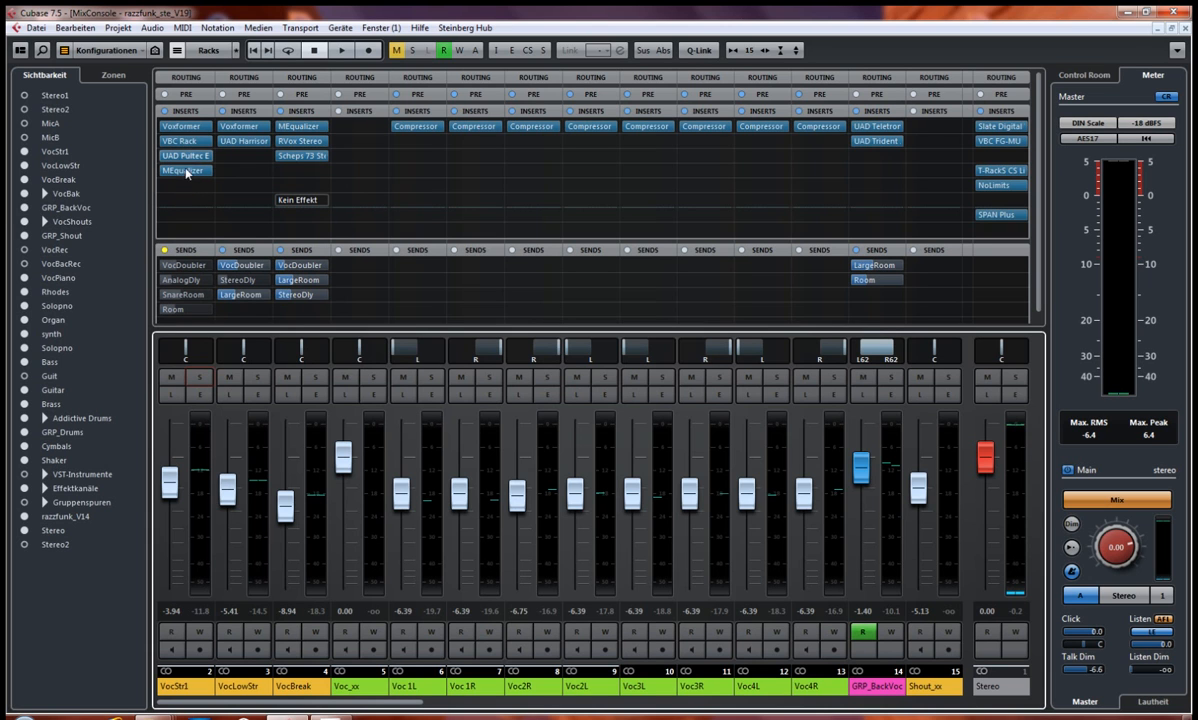
pyautogui.press('space')
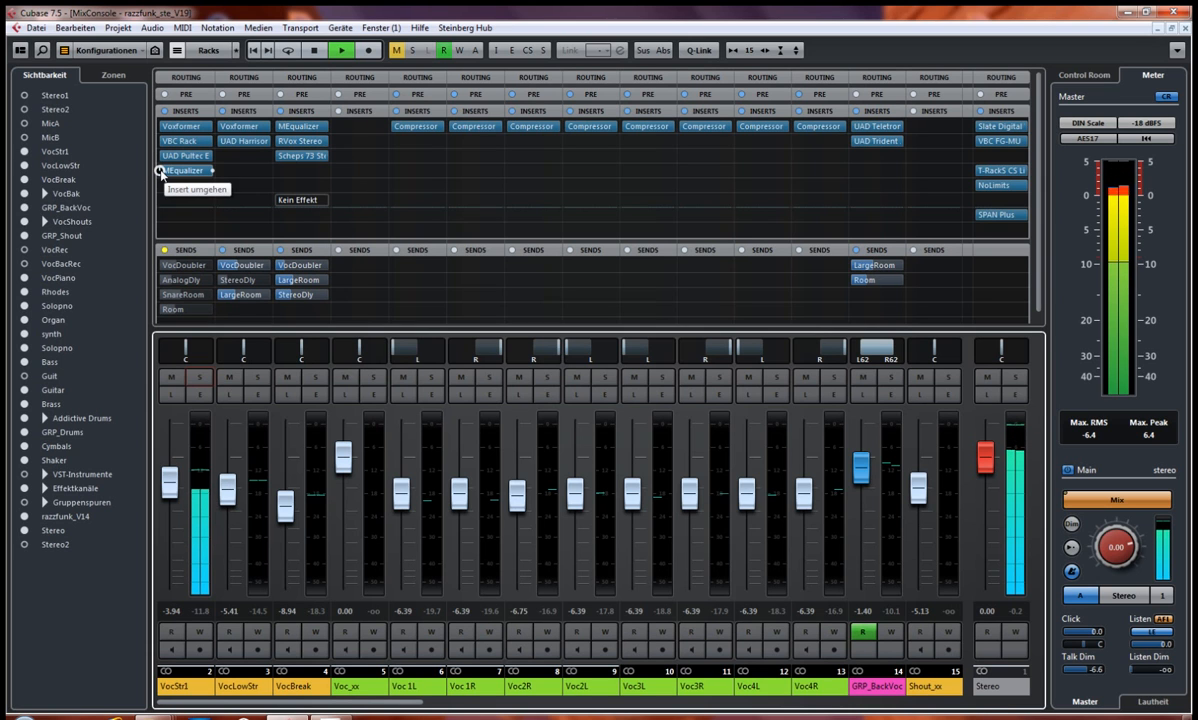
pyautogui.press('space')
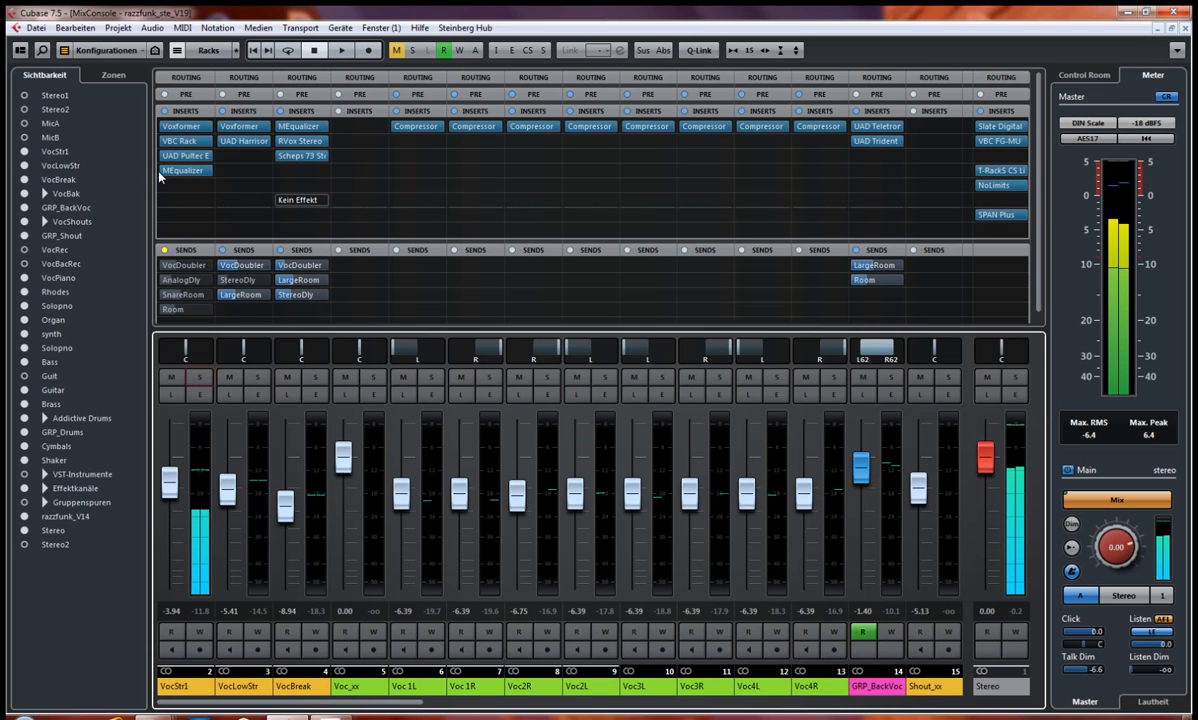
pyautogui.press('space')
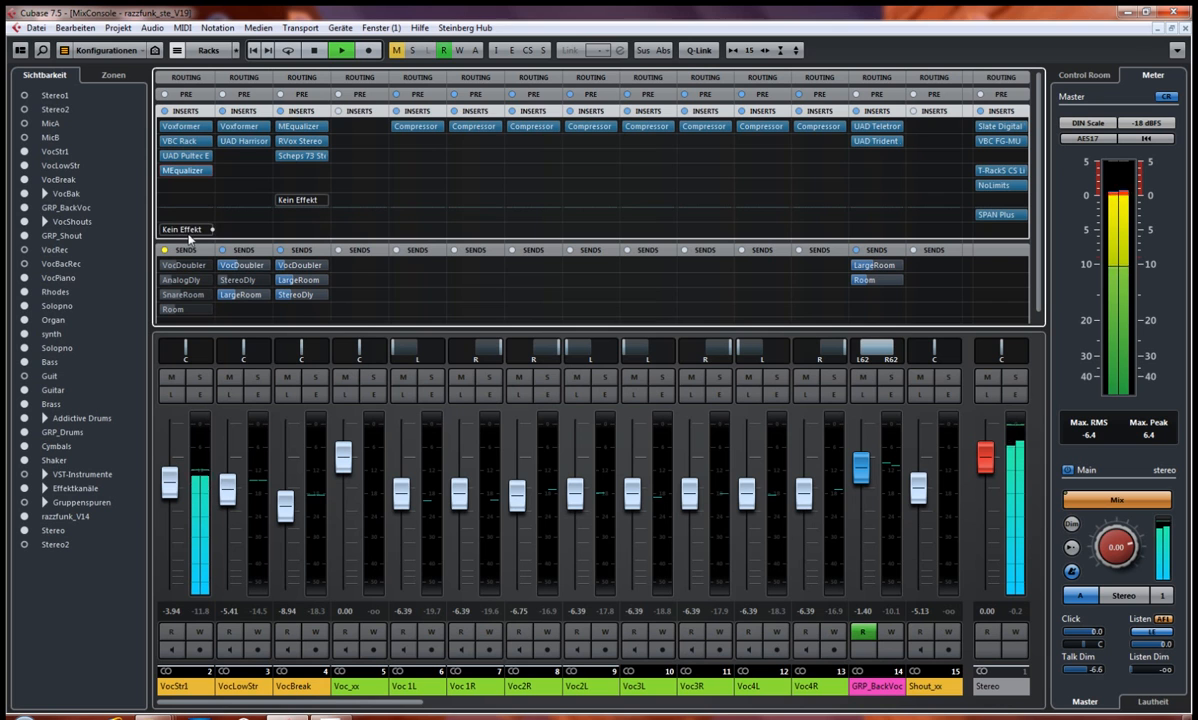
pyautogui.press('space')
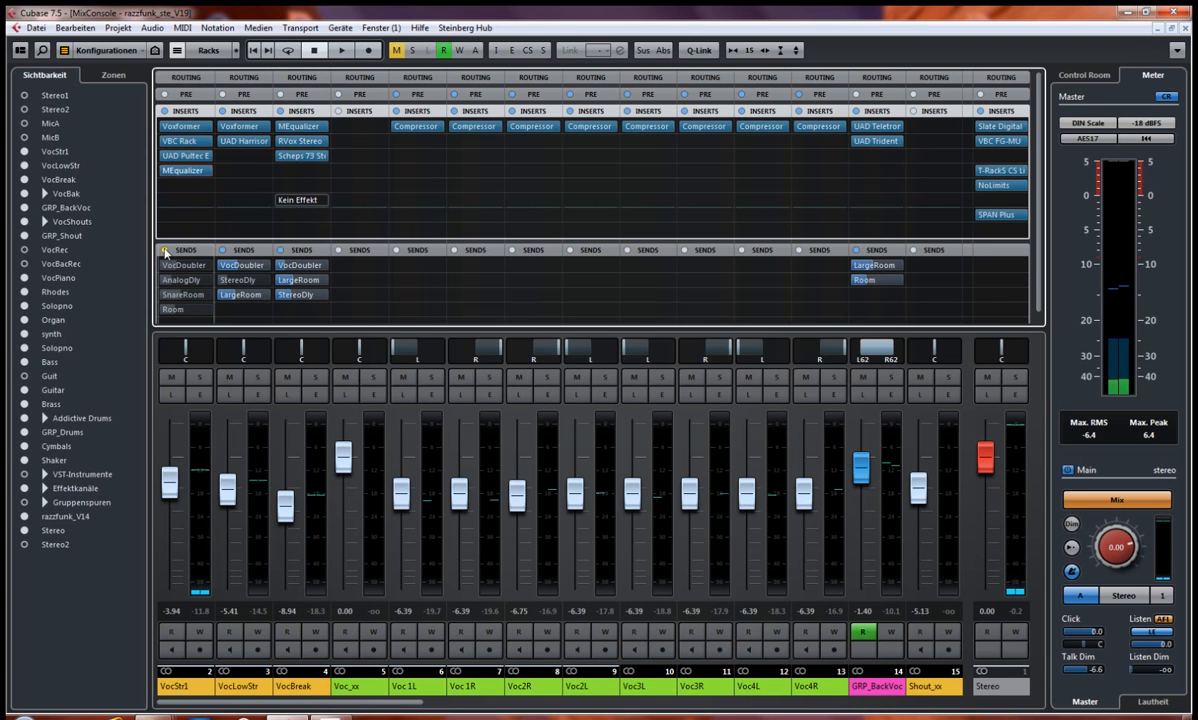
# Step: Reactivate the bypassed sends on VocStr1 and inspect the PSP Echo effect behind its VocDoubler send
pyautogui.click(165, 250)
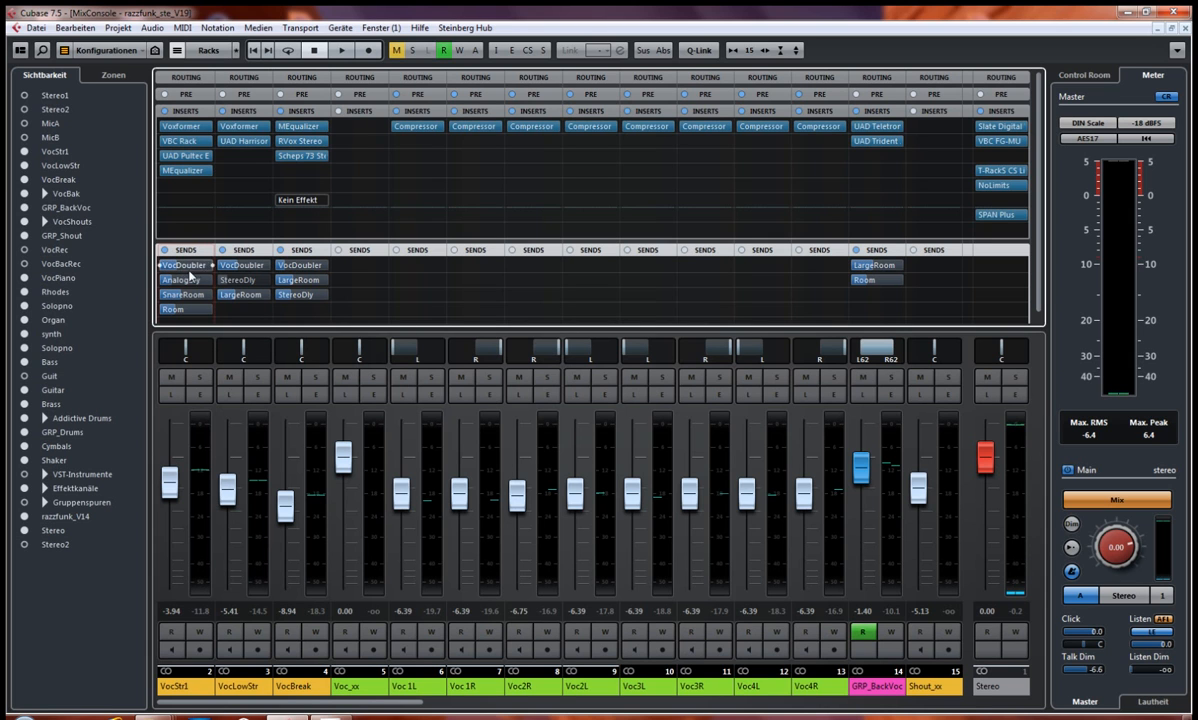
pyautogui.click(185, 269)
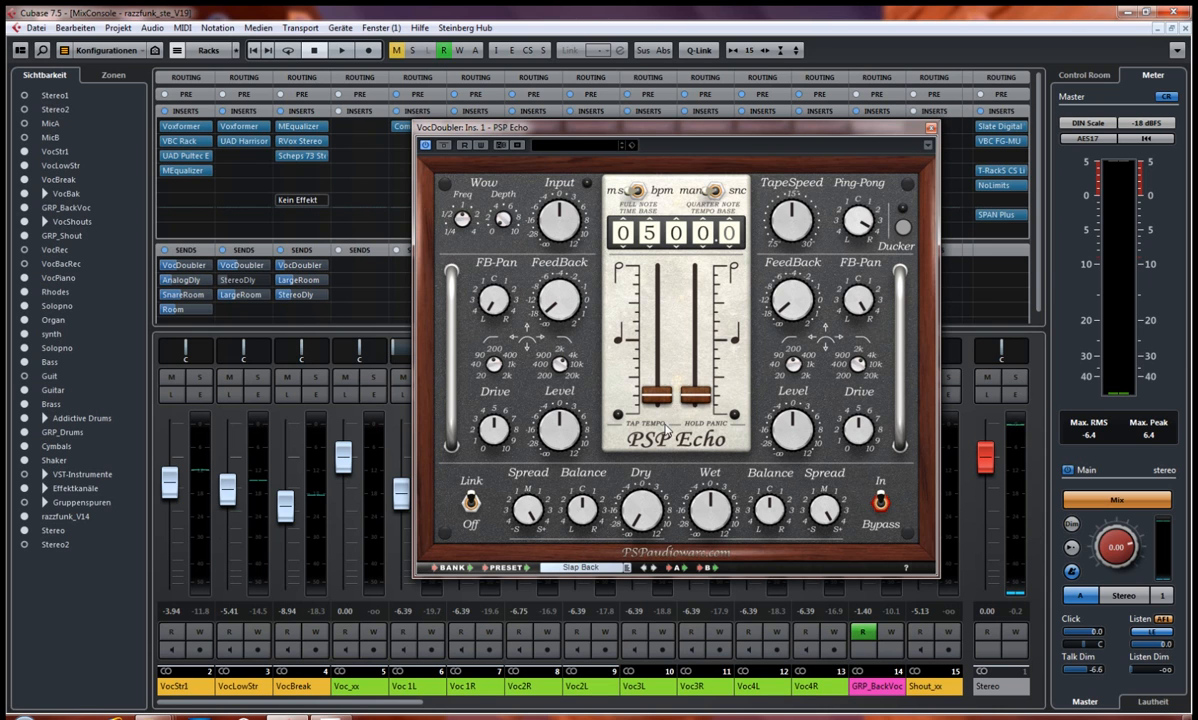
pyautogui.click(930, 129)
pyautogui.click(179, 247)
pyautogui.click(931, 128)
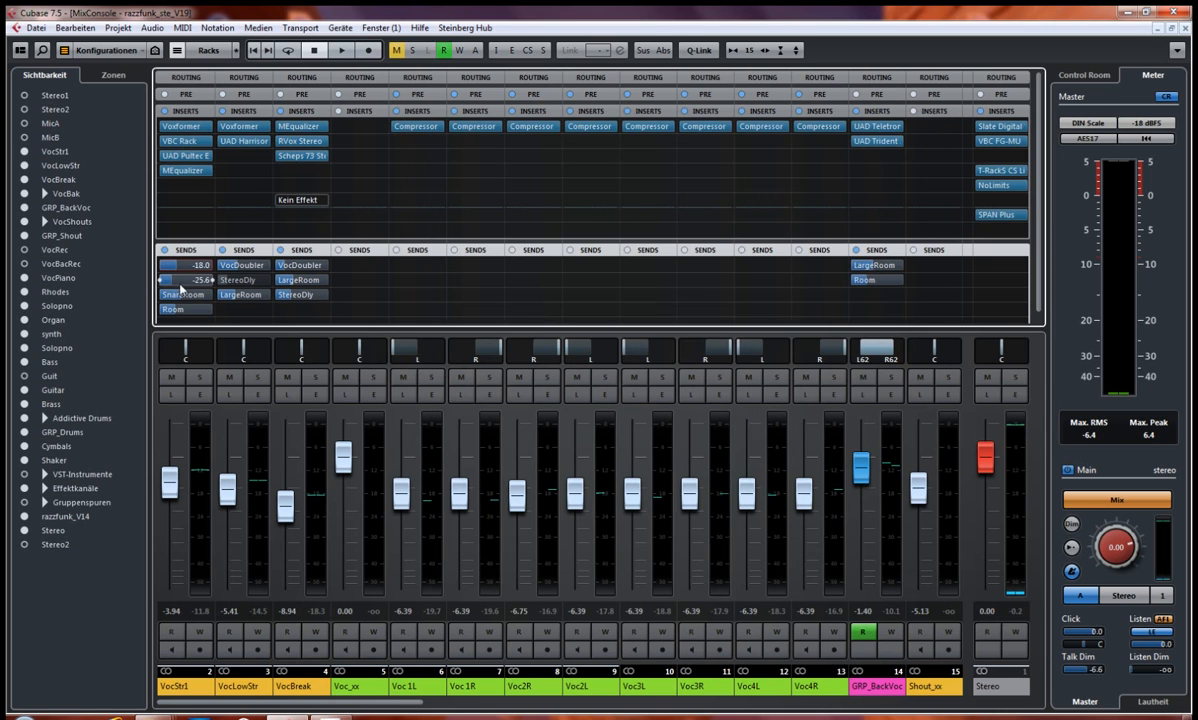
# Step: Inspect the EchoBoy effect on VocStr1's AnalogDly send and the REVelation reverb on its Room send, closing each editor
pyautogui.keyDown('alt'); pyautogui.click(180, 280); pyautogui.keyUp('alt')
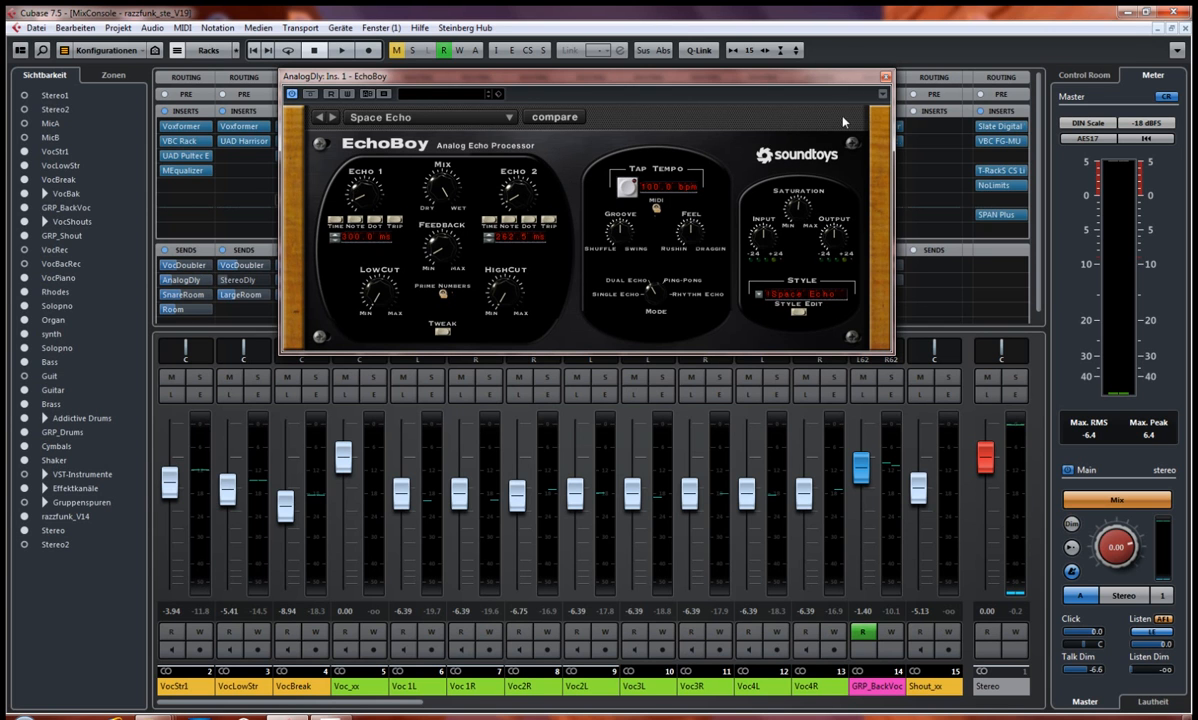
pyautogui.click(884, 77)
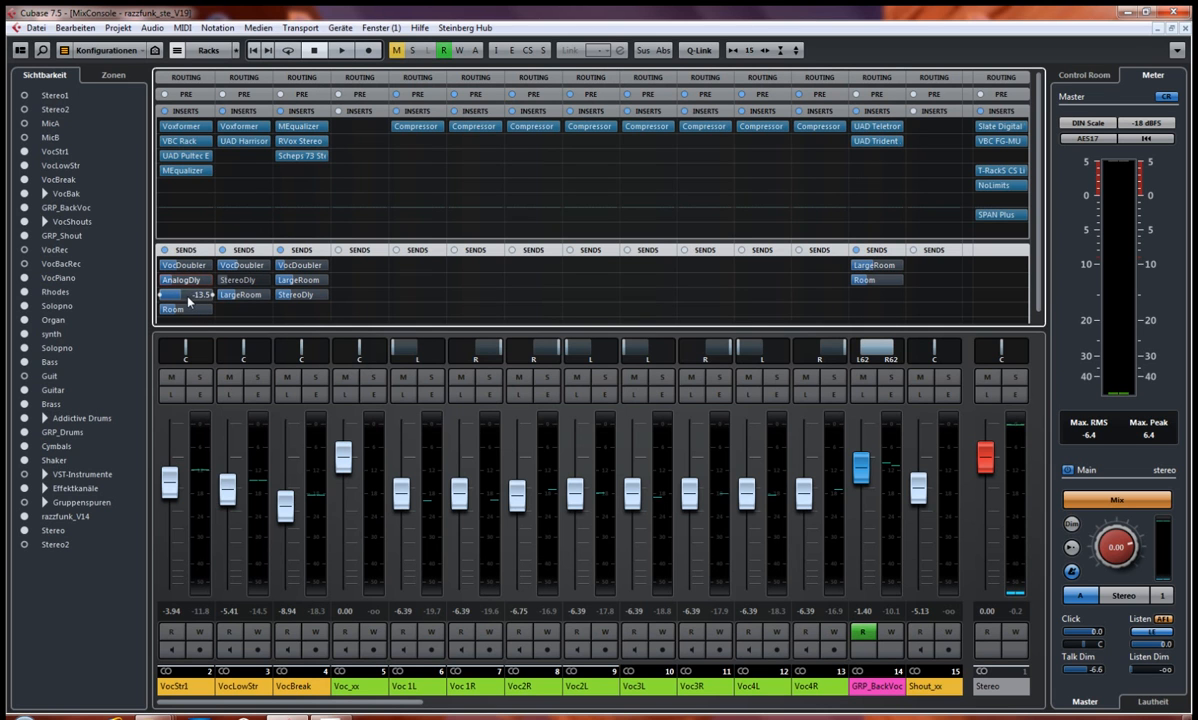
pyautogui.click(181, 308)
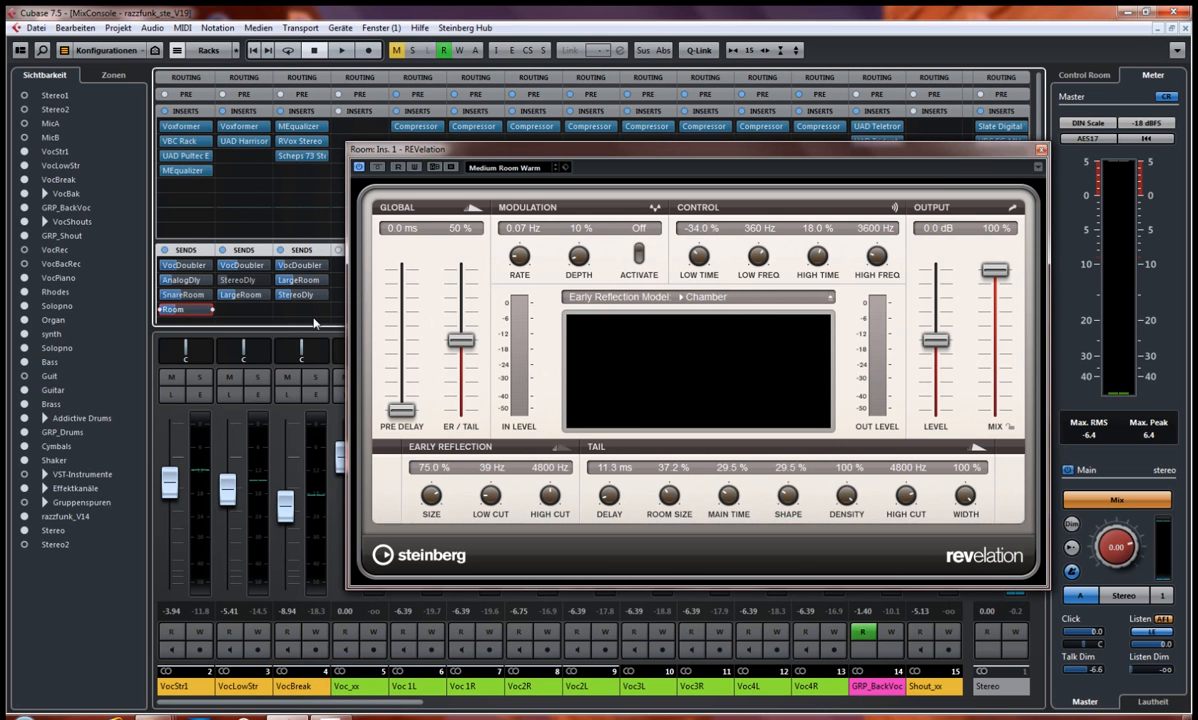
pyautogui.click(1041, 150)
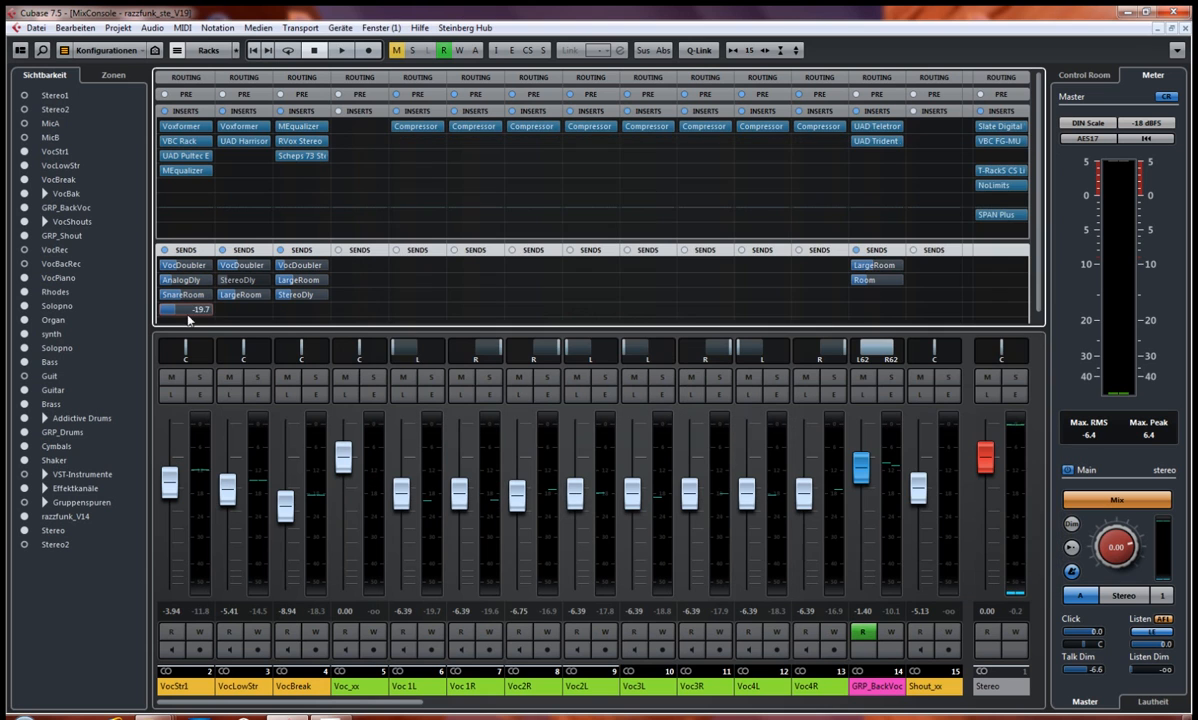
# Step: Play VocStr1 soloed with its sends bypassed and active, unsolo it to hear the full mix, then stop playback with the sends active
pyautogui.click(199, 379)
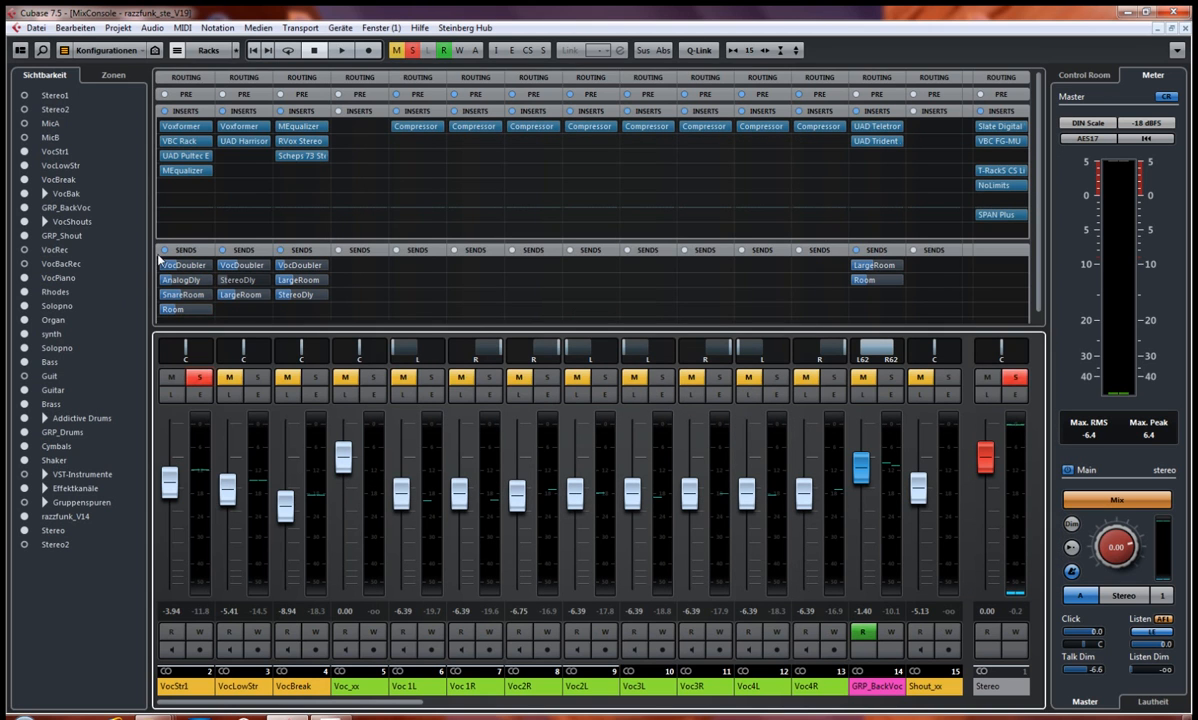
pyautogui.click(165, 251)
pyautogui.press('space')
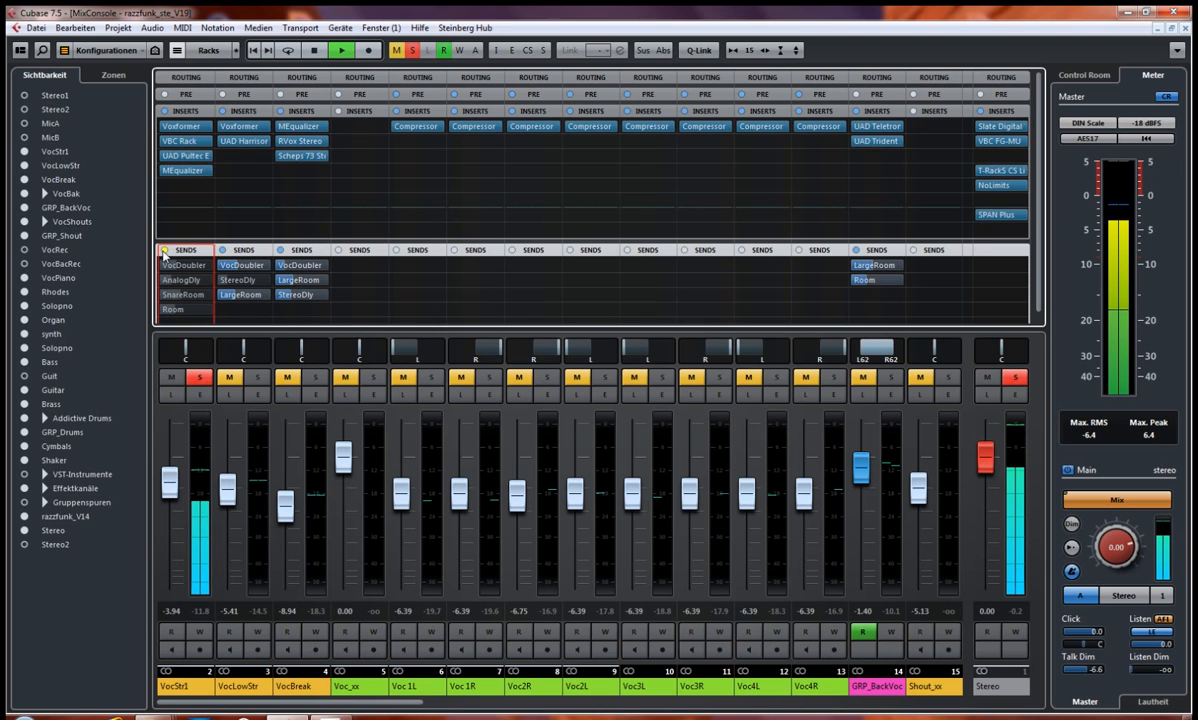
pyautogui.click(165, 251)
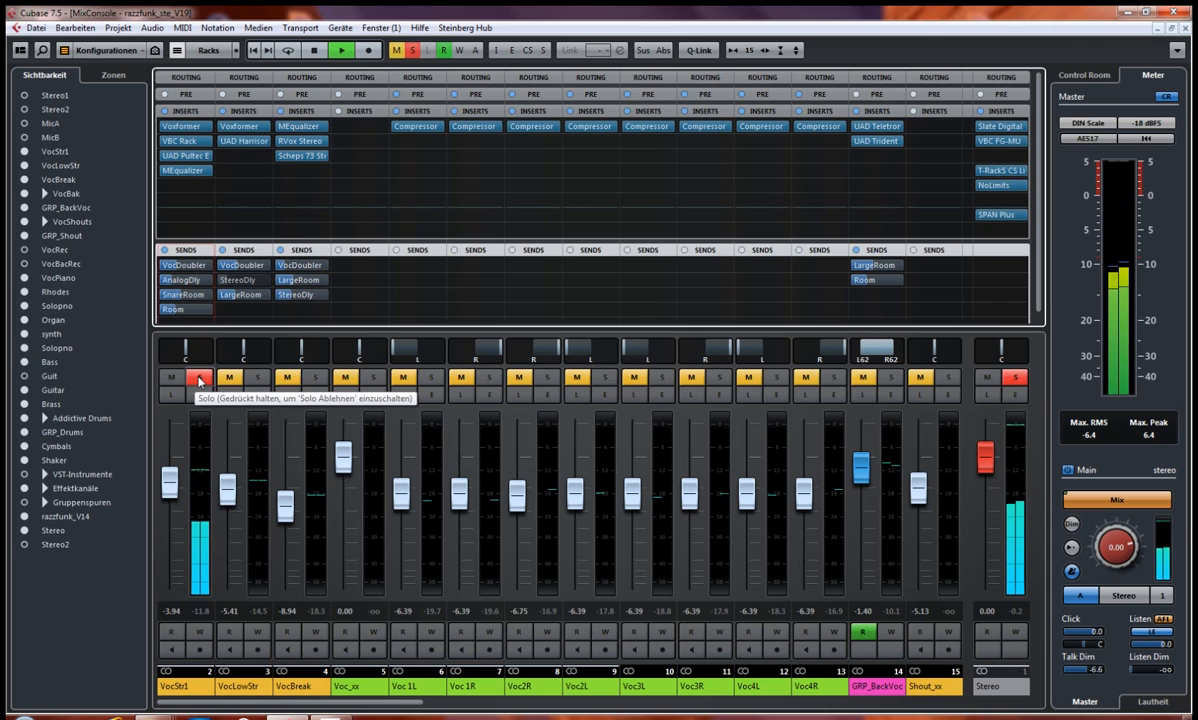
pyautogui.click(198, 381)
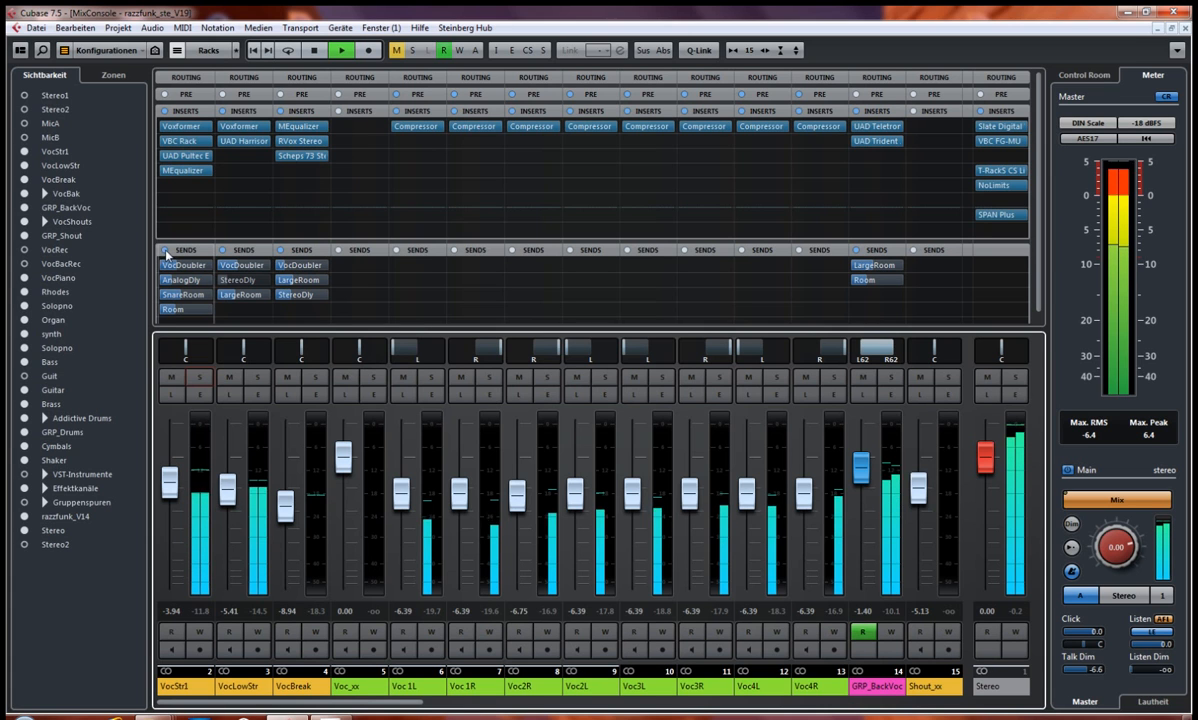
pyautogui.press('space')
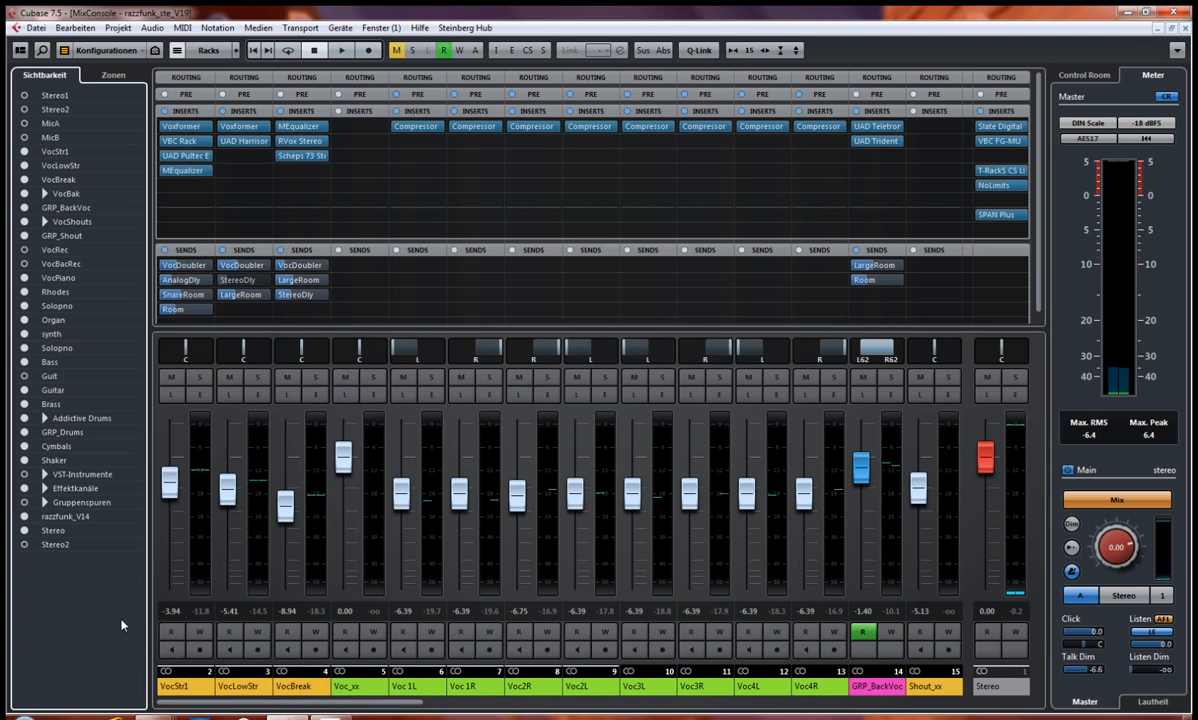
# Step: Select the VocLowStr channel, inspect its Voxformer insert, and open the UAD Harrison 32C editor, placing it over the mixer
pyautogui.click(246, 689)
pyautogui.click(305, 690)
pyautogui.click(247, 690)
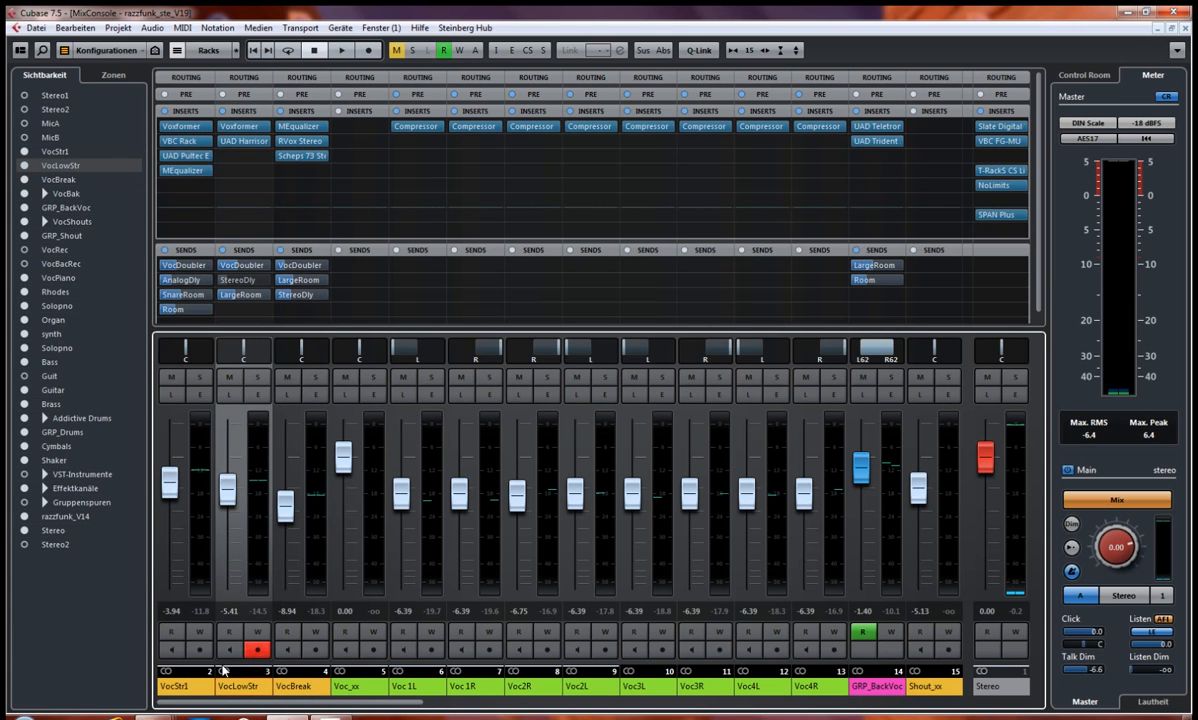
pyautogui.click(240, 127)
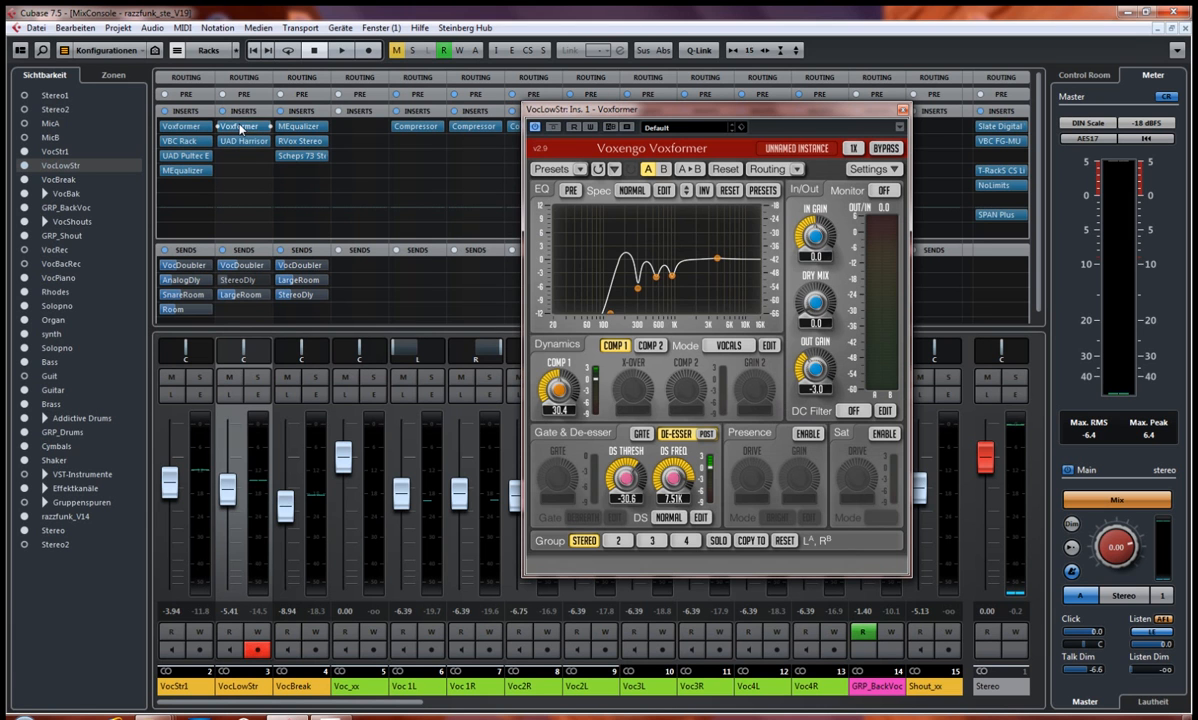
pyautogui.click(903, 110)
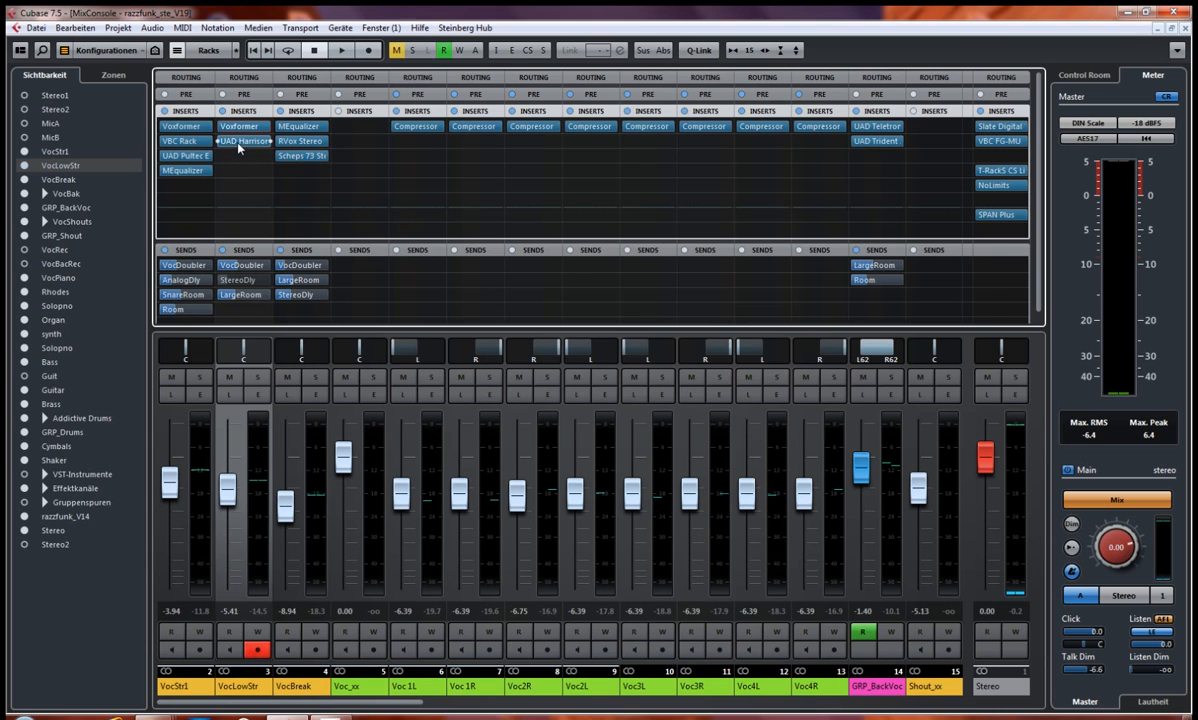
pyautogui.click(240, 142)
pyautogui.moveTo(740, 253); pyautogui.dragTo(478, 291)
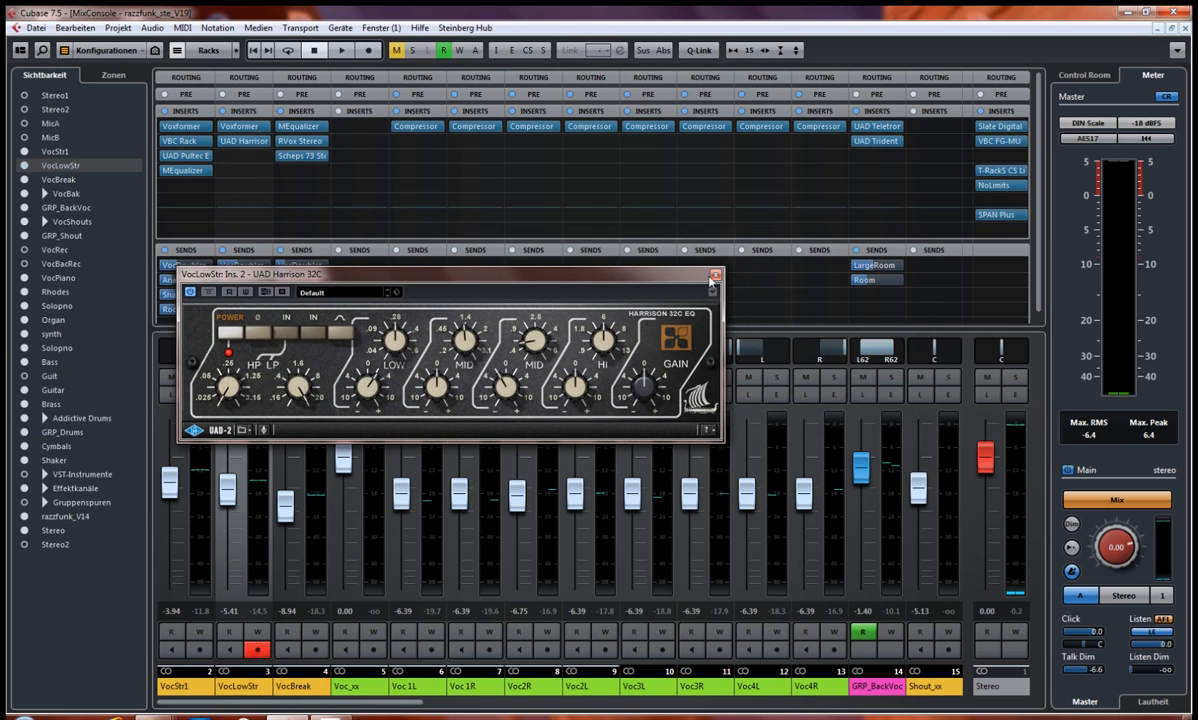
# Step: Close the UAD Harrison 32C editor and review the backing vocal channels' output routing, hiding the routing section again
pyautogui.click(715, 277)
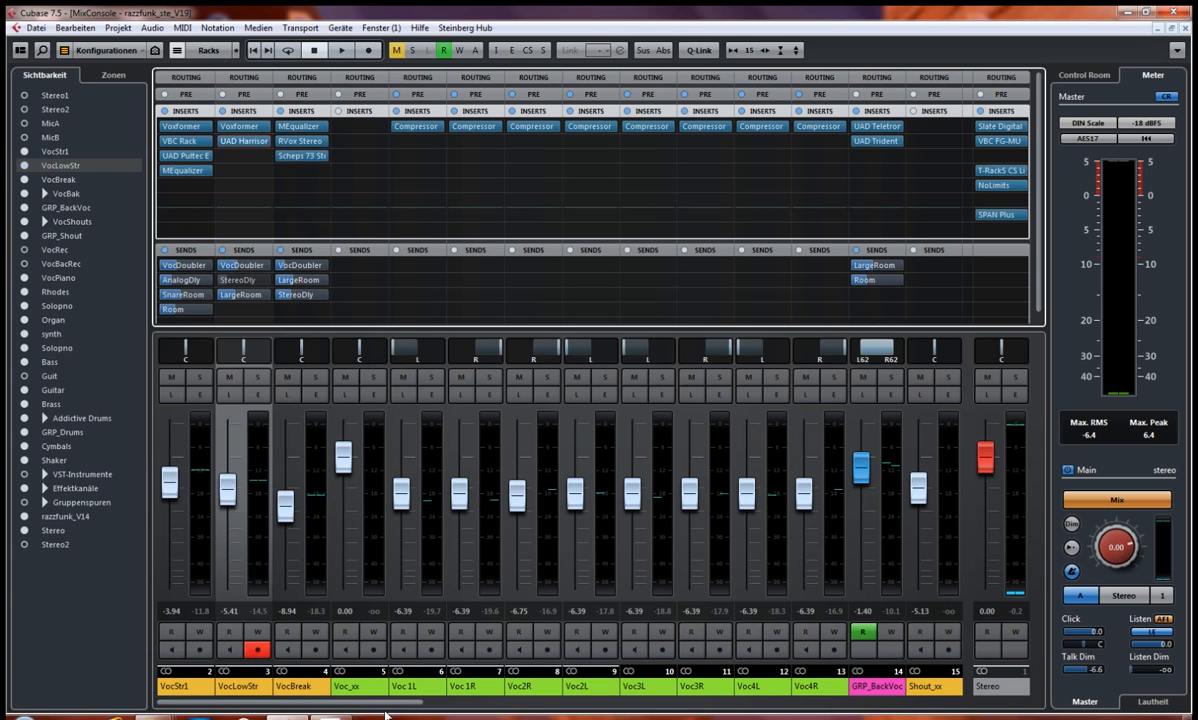
pyautogui.moveTo(396, 703); pyautogui.dragTo(416, 708)
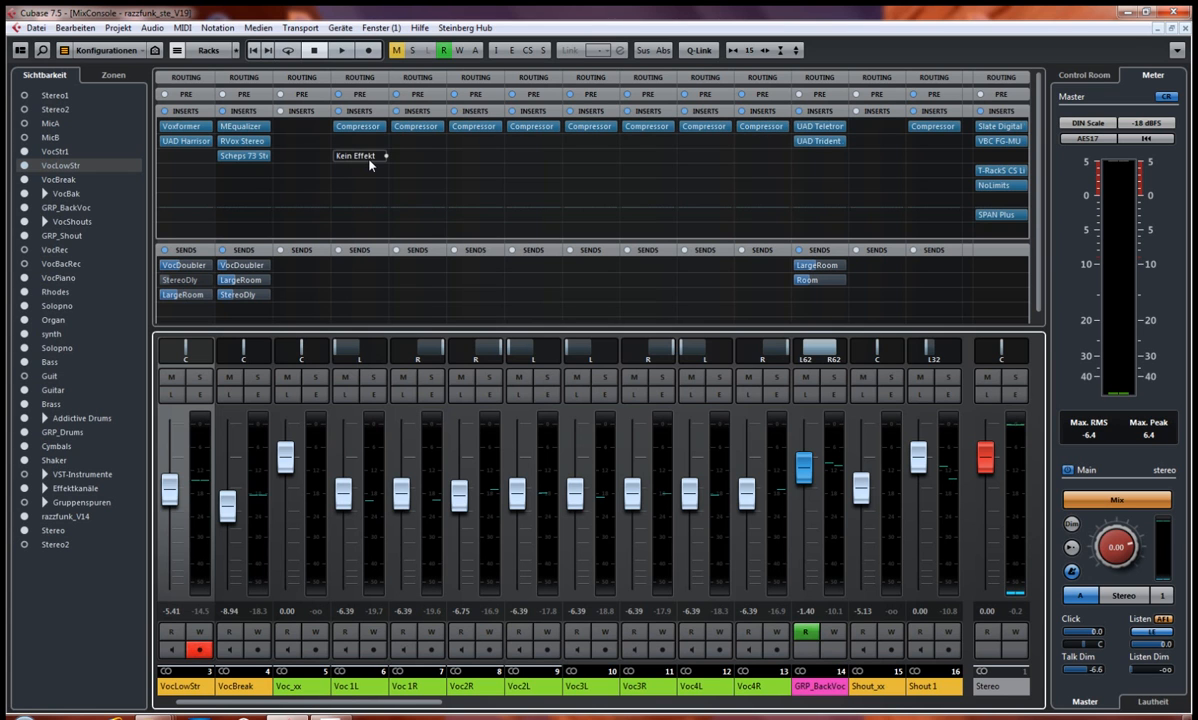
pyautogui.click(360, 79)
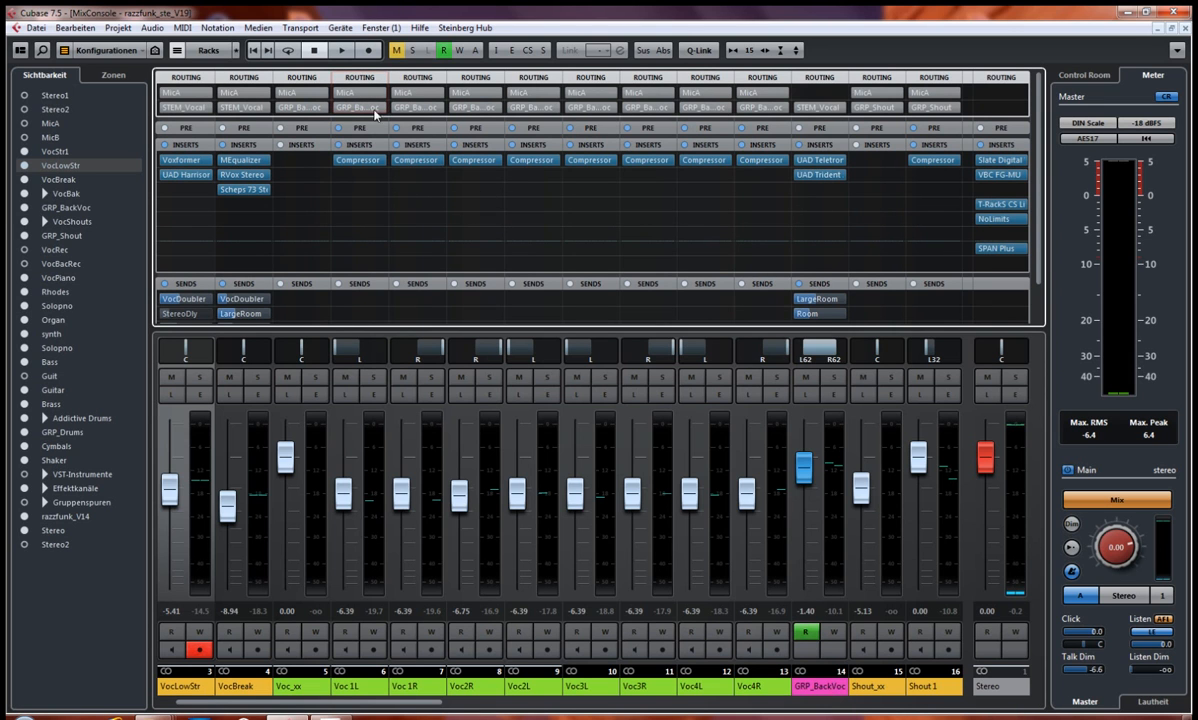
pyautogui.click(330, 75)
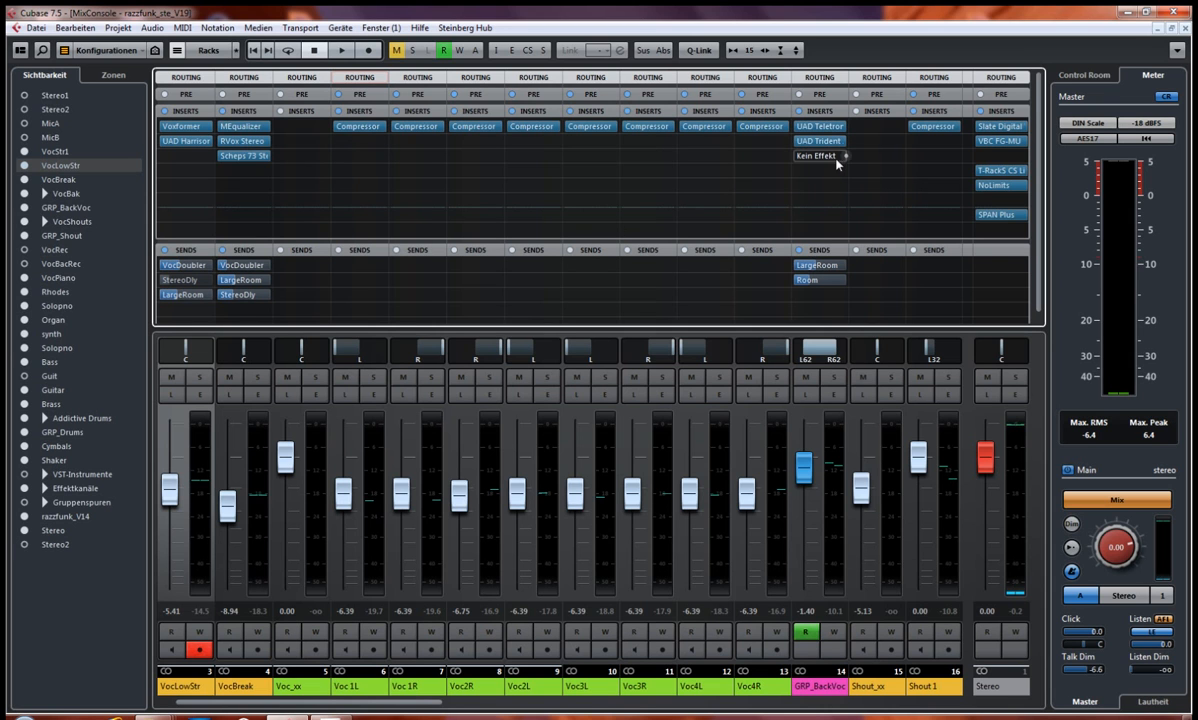
# Step: Inspect the Compressor inserts on the Voc 1L and Voc2R channels, closing each editor
pyautogui.click(353, 128)
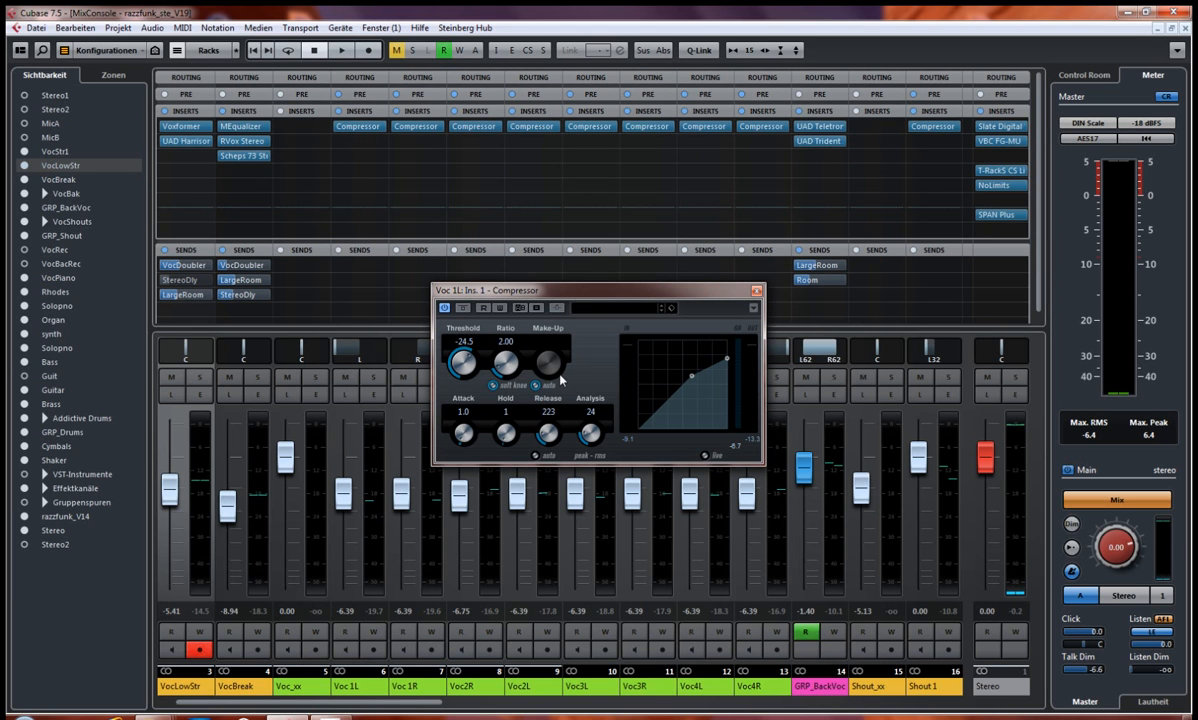
pyautogui.click(756, 292)
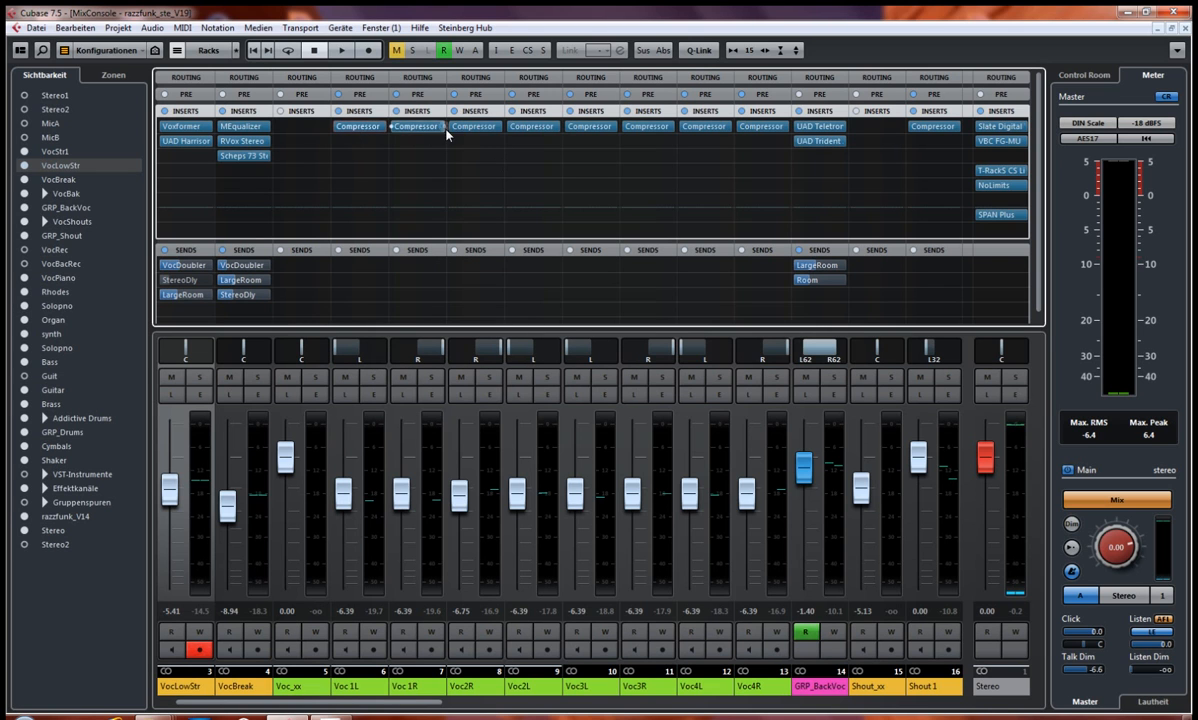
pyautogui.click(478, 127)
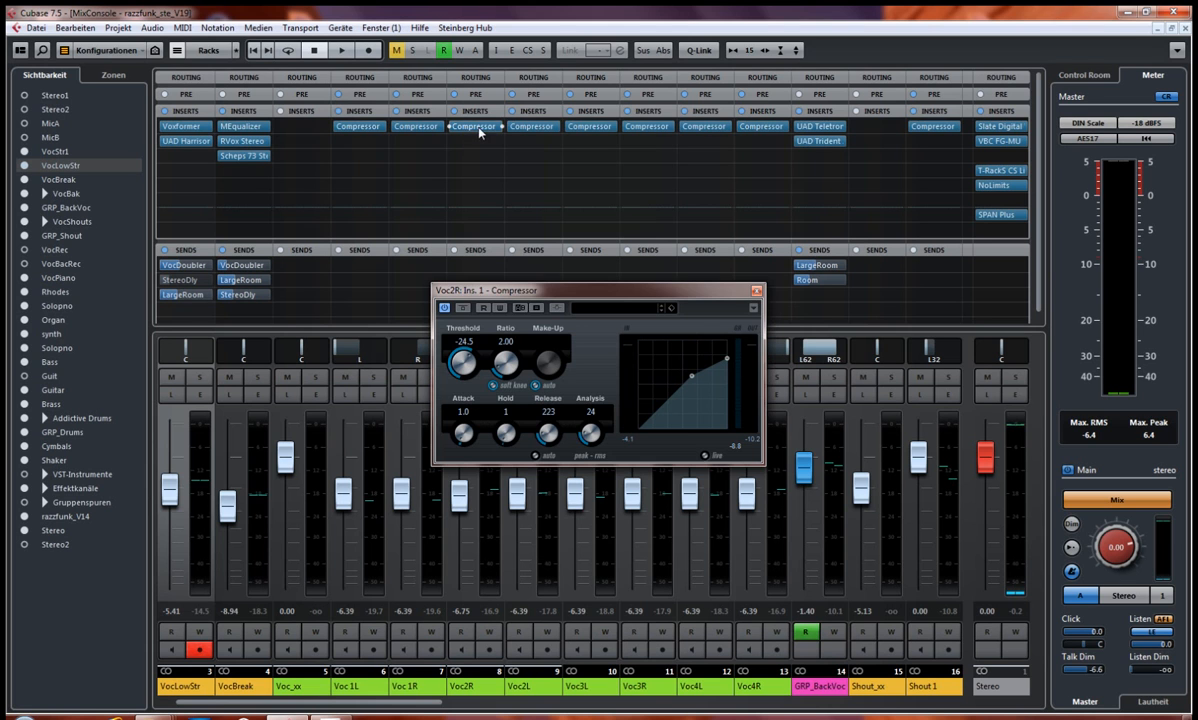
pyautogui.click(752, 286)
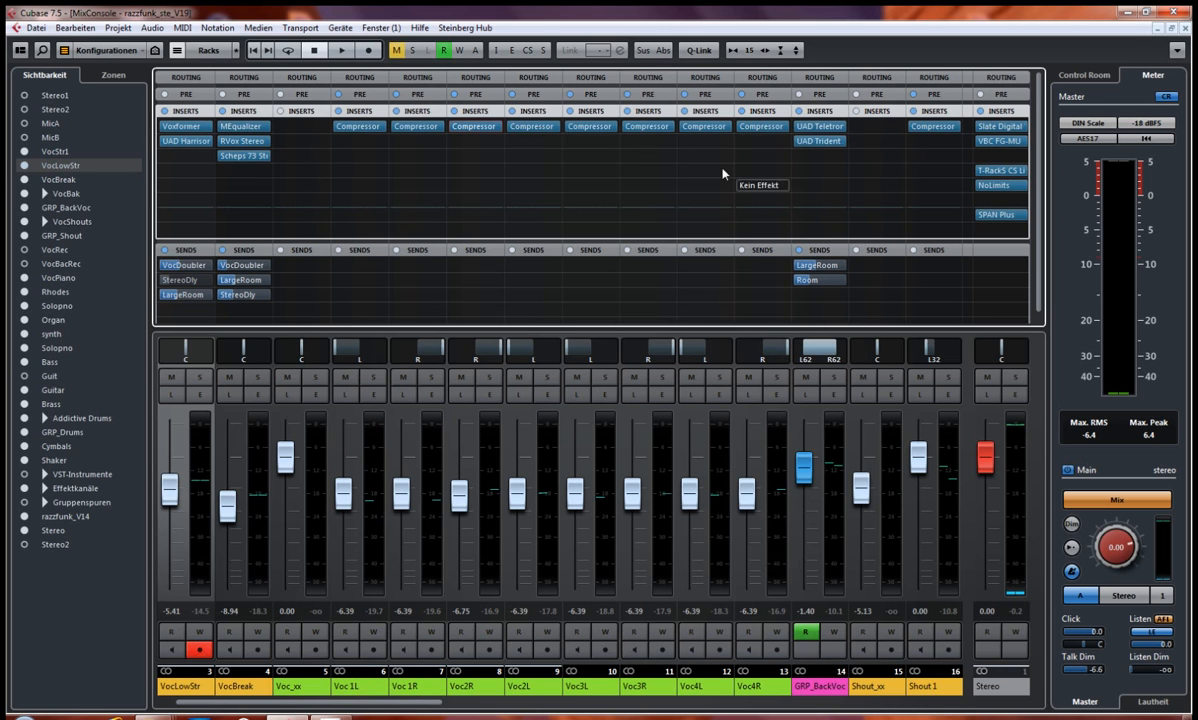
# Step: Inspect the UAD Teletronix LA-2A Gray and UAD Trident A-Range inserts on the GRP_BackVoc channel, closing each editor
pyautogui.click(815, 127)
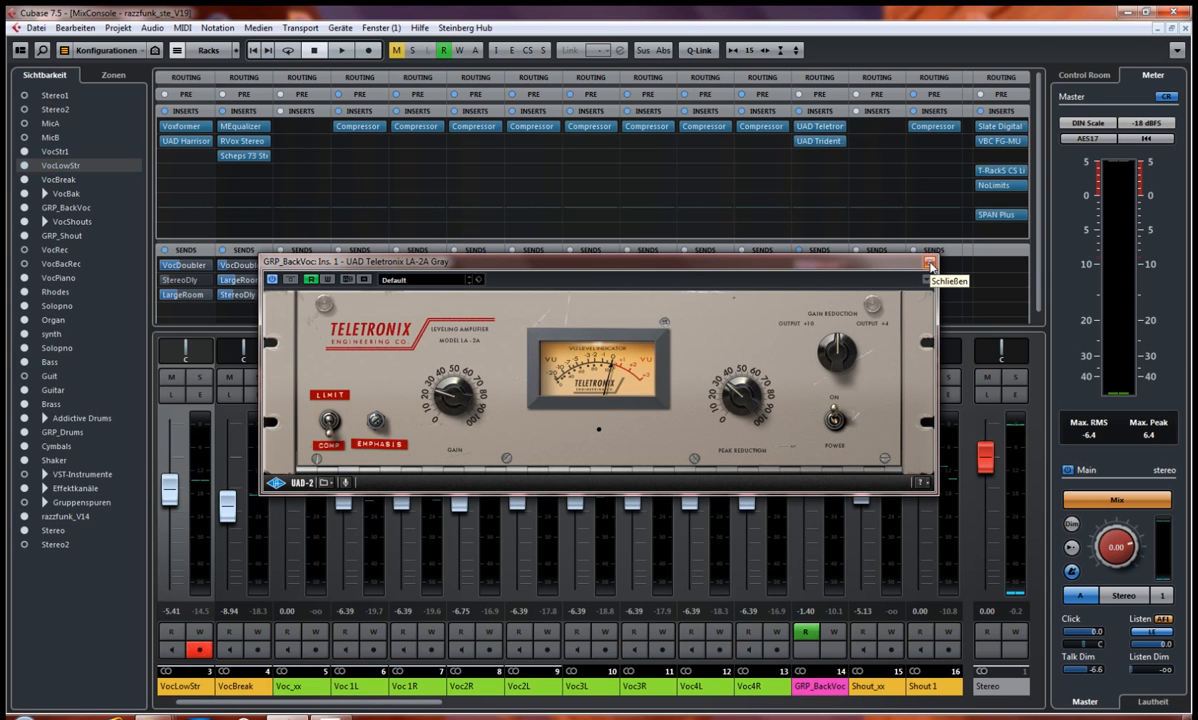
pyautogui.click(929, 263)
pyautogui.click(826, 142)
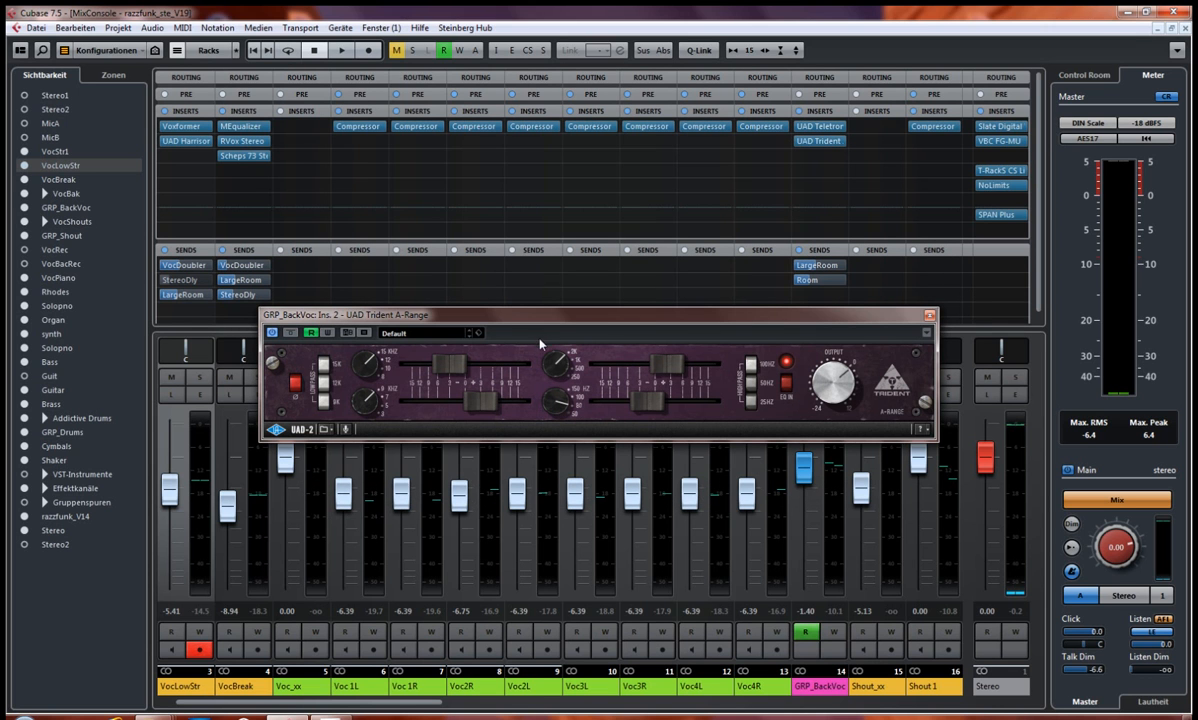
pyautogui.moveTo(563, 323); pyautogui.dragTo(480, 312)
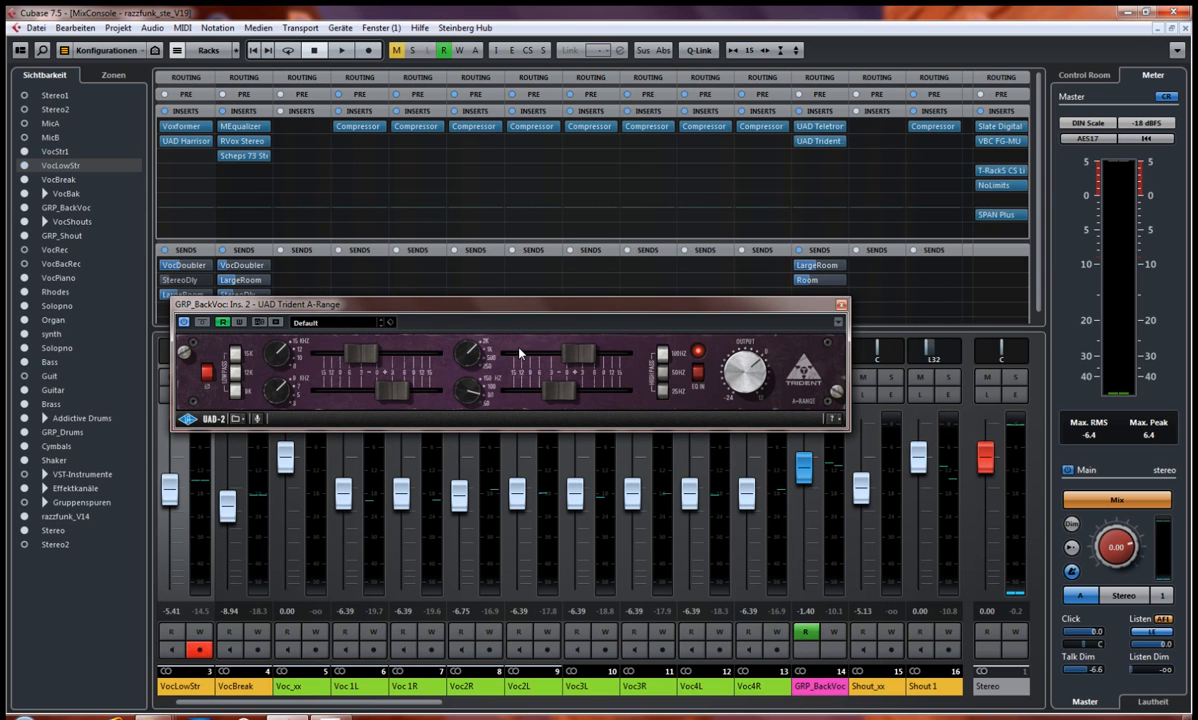
pyautogui.click(841, 306)
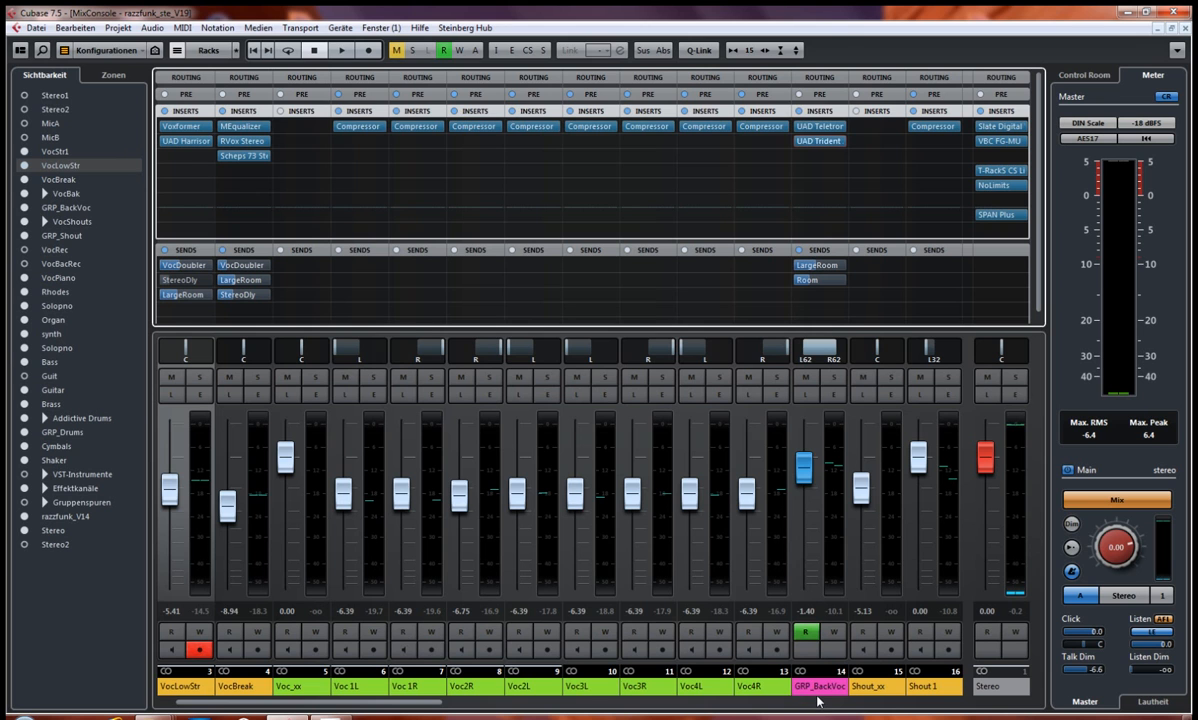
# Step: Set the locators to the A3-Teil Brass/2 section in the project arrangement, start playback, and return to the mixer
pyautogui.press('F3')
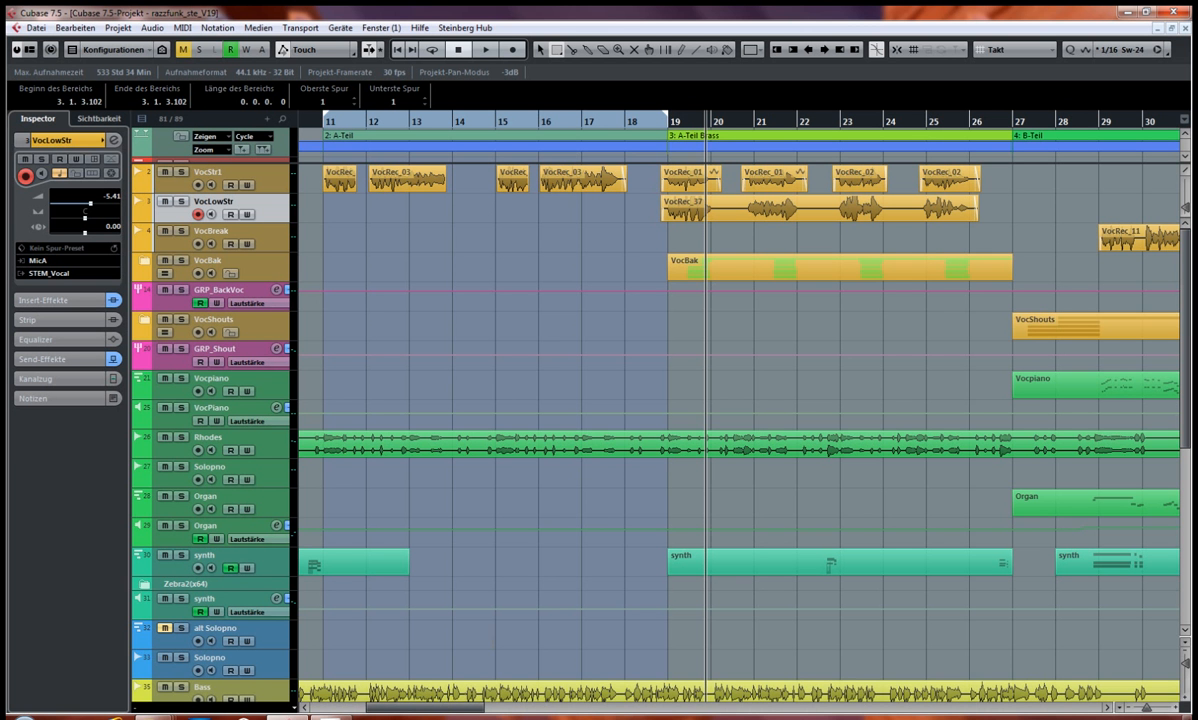
pyautogui.moveTo(460, 713); pyautogui.dragTo(733, 718)
pyautogui.click(645, 135)
pyautogui.click(641, 133)
pyautogui.click(641, 133)
pyautogui.click(574, 135)
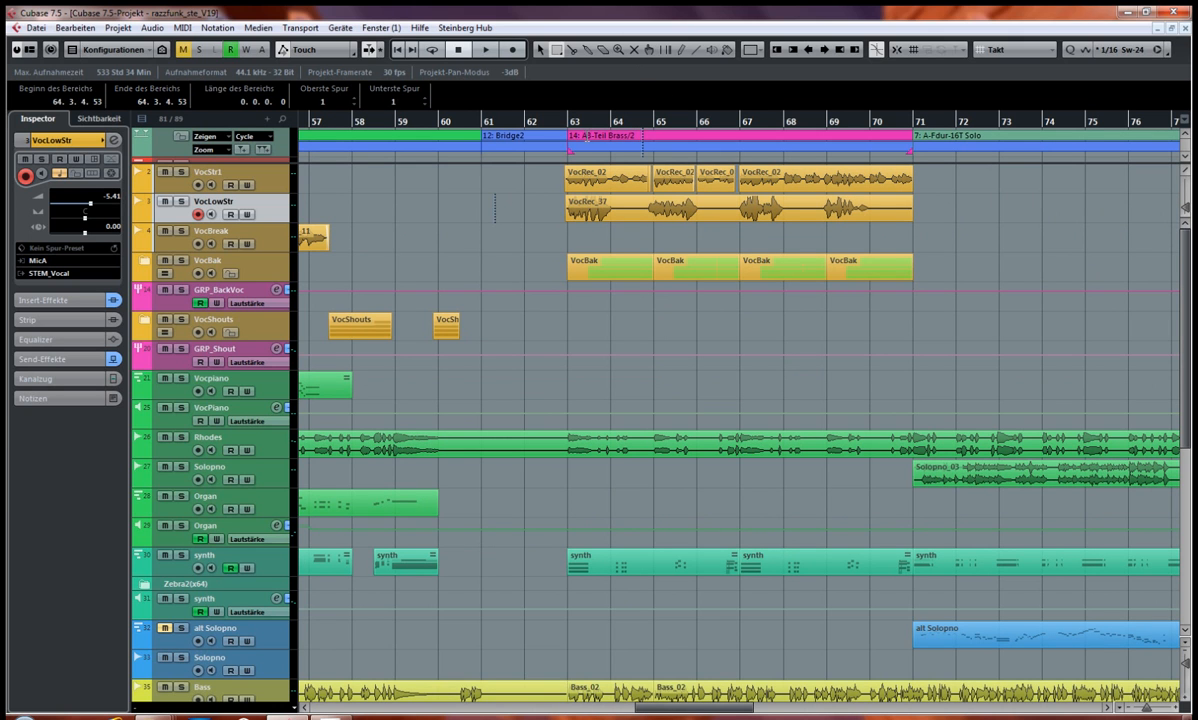
pyautogui.rightClick(475, 191)
pyautogui.click(477, 195)
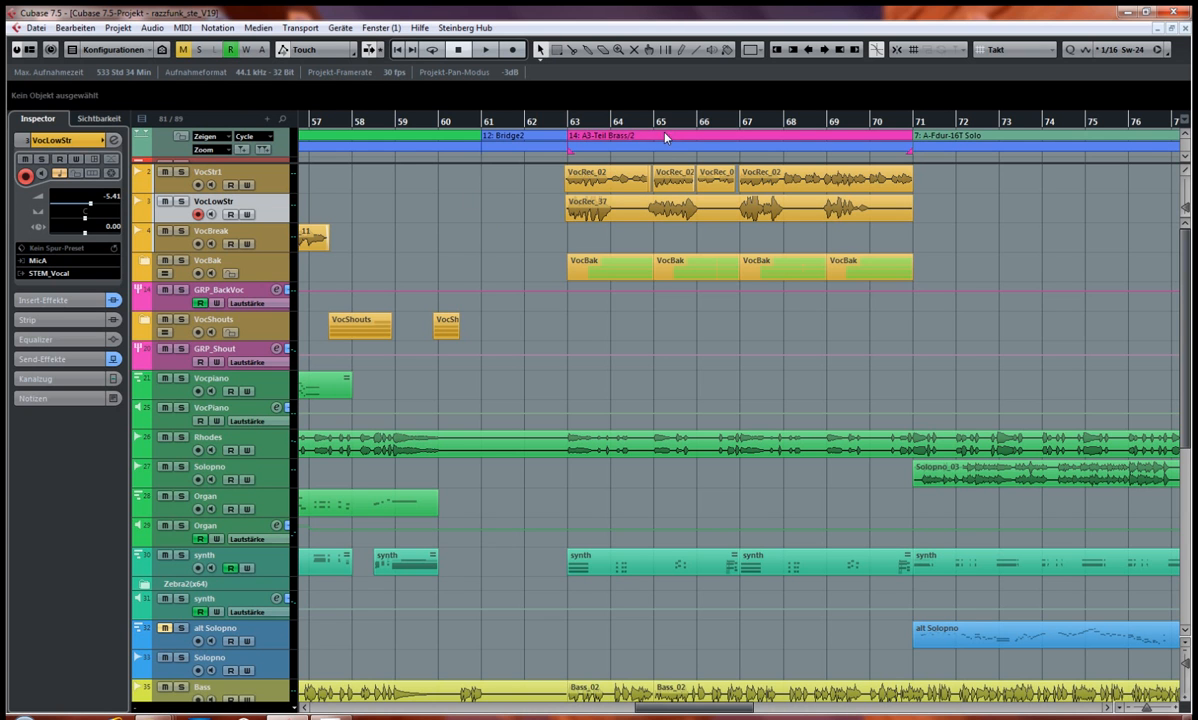
pyautogui.click(667, 137)
pyautogui.press('p')
pyautogui.press('space')
pyautogui.press('F3')
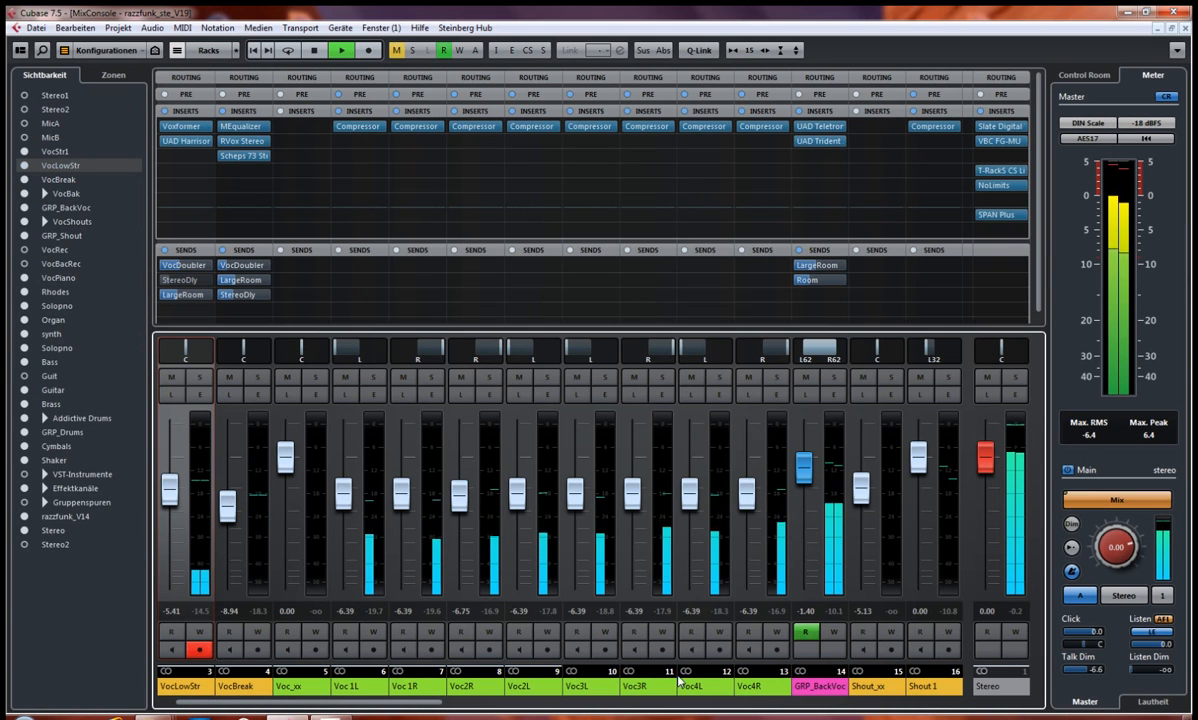
# Step: Solo the GRP_BackVoc channel and play the section with cycle mode enabled, stopping after listening
pyautogui.press('space')
pyautogui.click(835, 378)
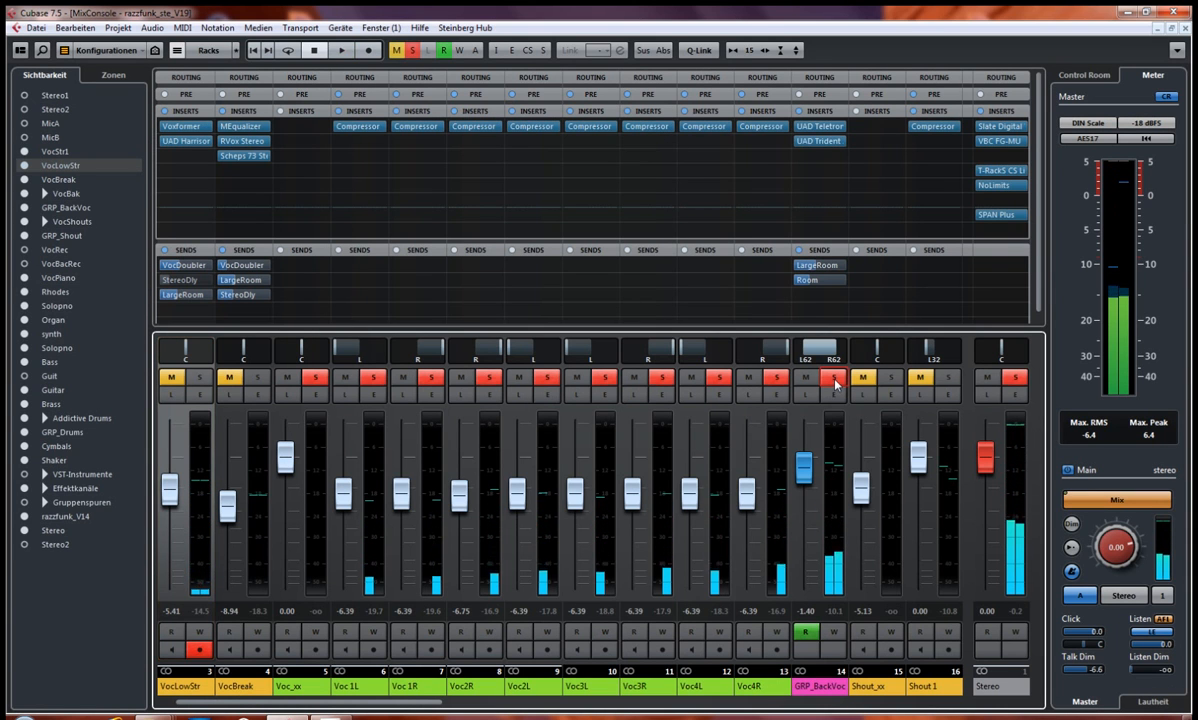
pyautogui.press('space')
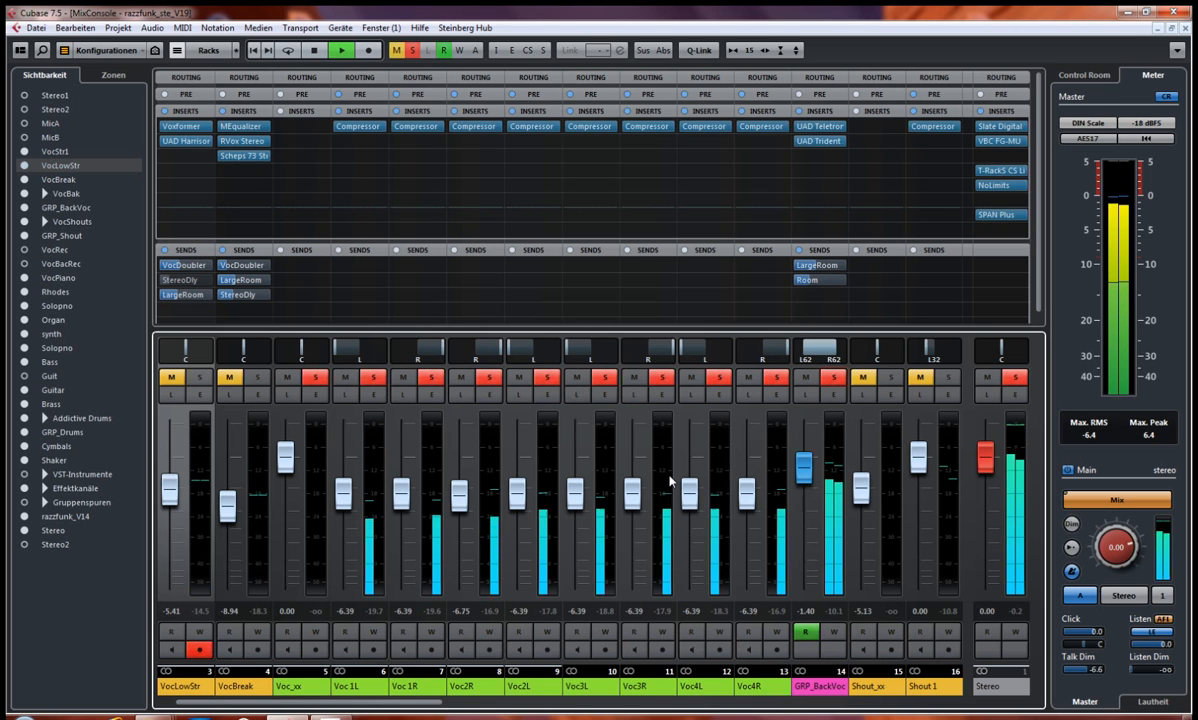
pyautogui.press('KP_Divide')
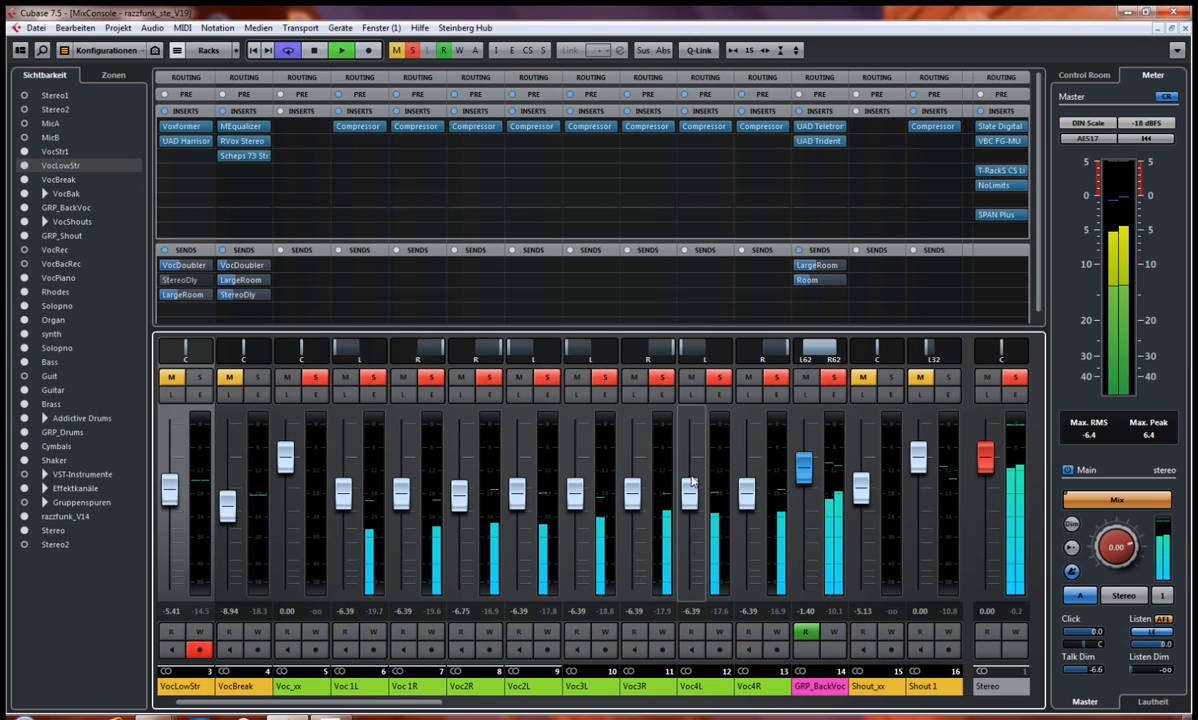
pyautogui.press('space')
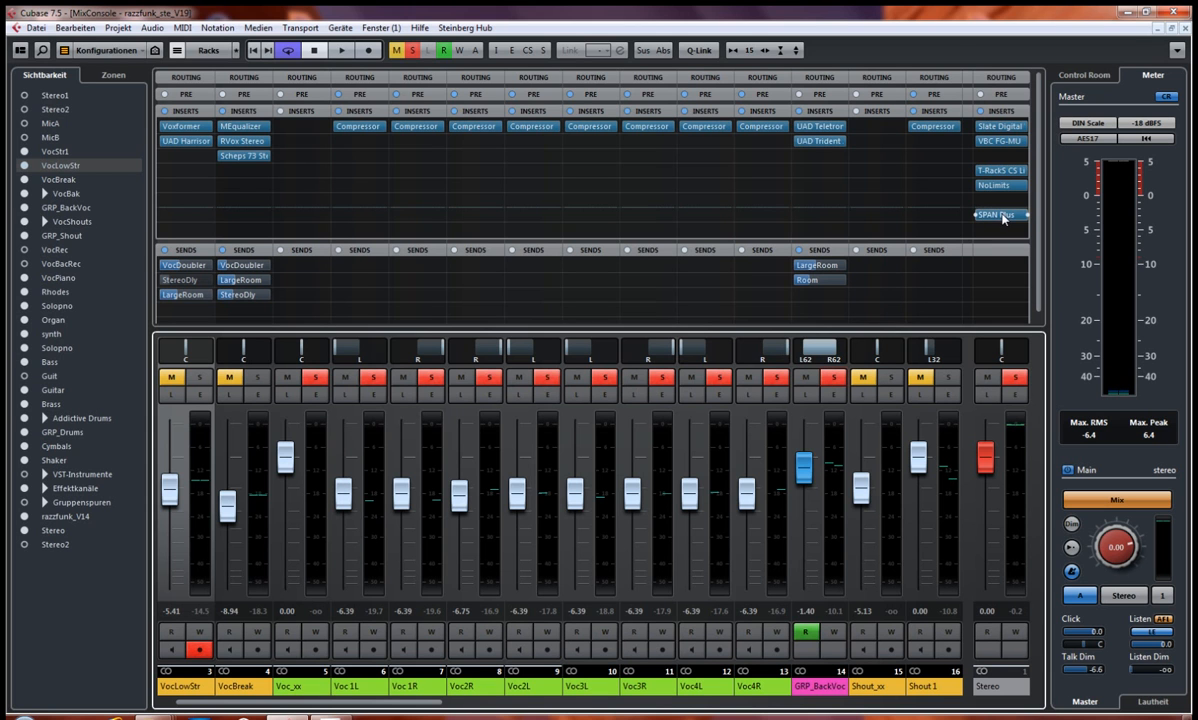
# Step: Open SPAN Plus on the Stereo output, bypass the GRP_BackVoc panner, and compare the backing vocals' correlation during playback
pyautogui.click(1004, 216)
pyautogui.moveTo(794, 45); pyautogui.dragTo(760, 75)
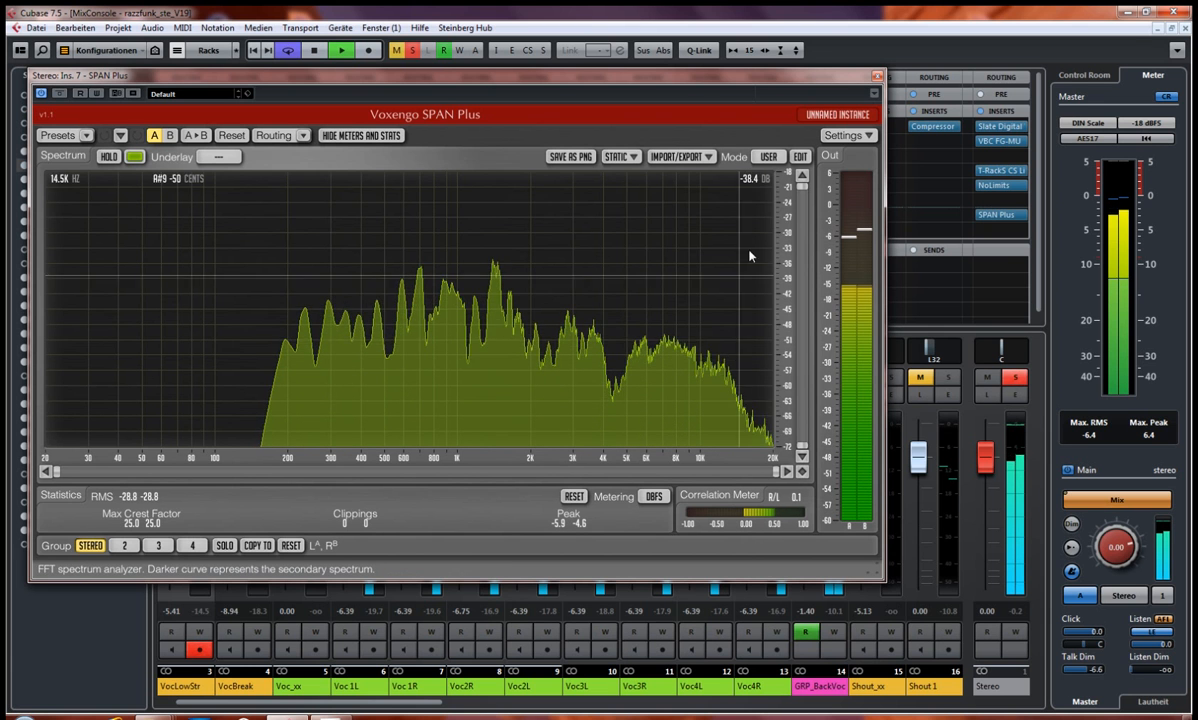
pyautogui.moveTo(733, 73); pyautogui.dragTo(548, 120)
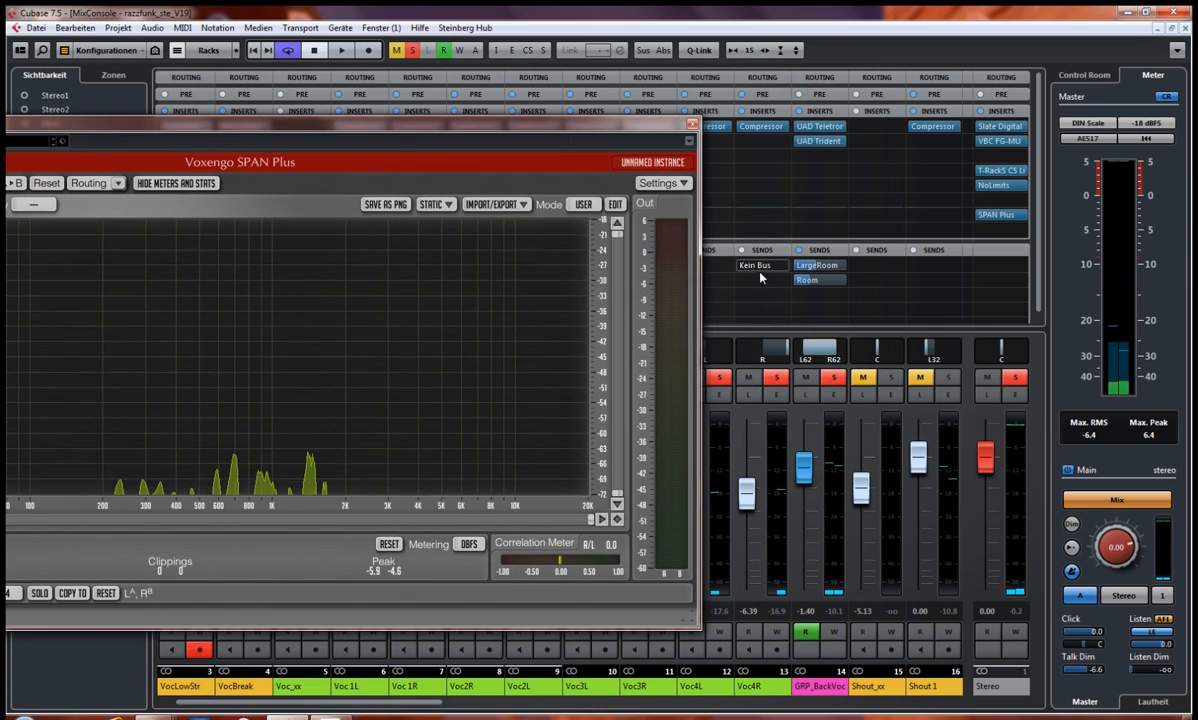
pyautogui.click(792, 351)
pyautogui.moveTo(525, 129); pyautogui.dragTo(773, 84)
pyautogui.press('space')
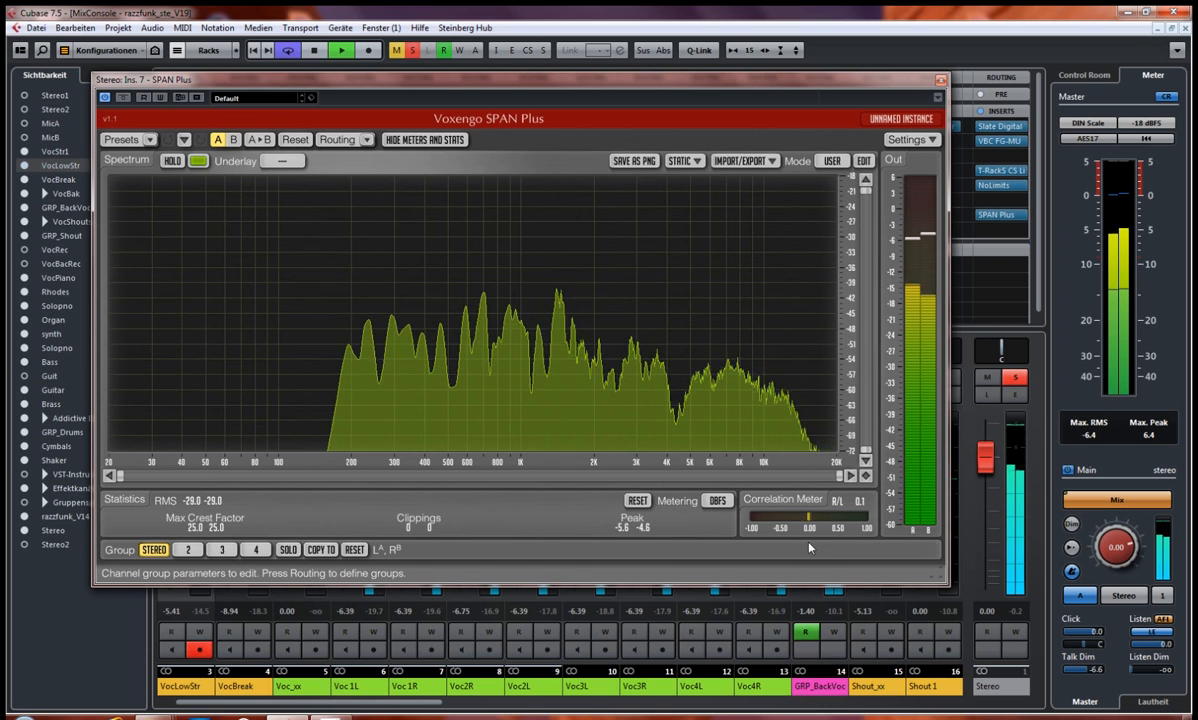
pyautogui.press('space')
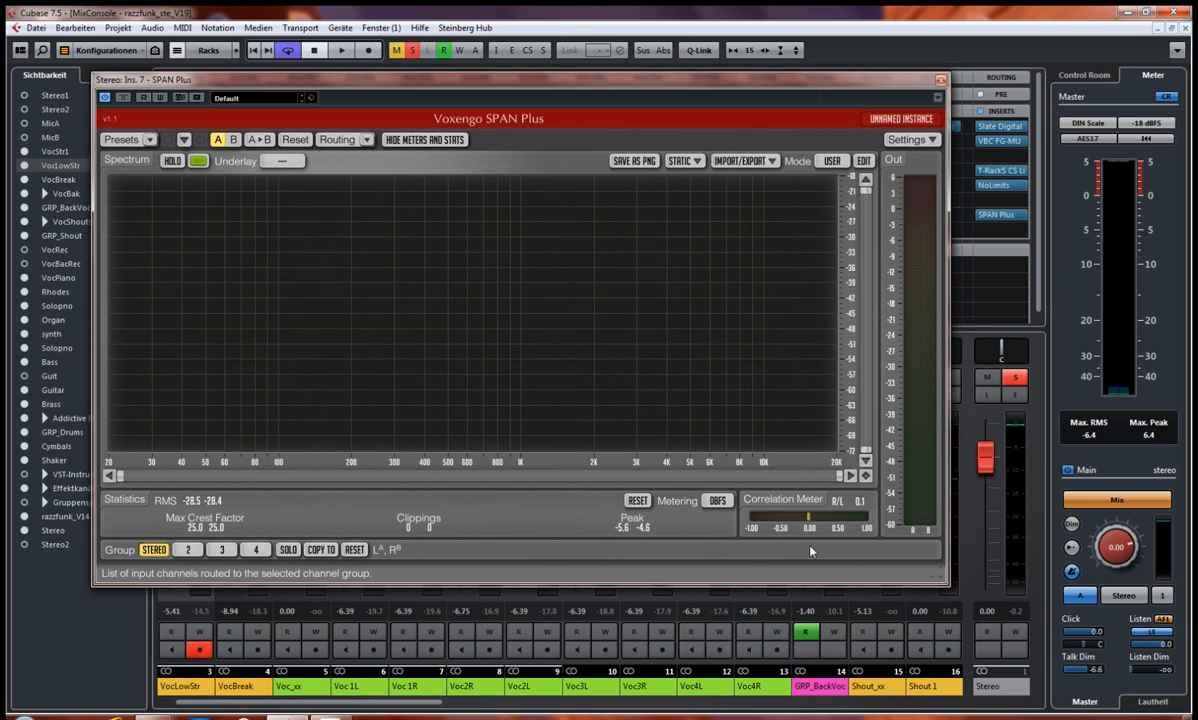
# Step: Compare the backing vocals in stereo and mono monitoring with SPAN Plus in view, leaving the Control Room output in mono
pyautogui.press('space')
pyautogui.click(1121, 596)
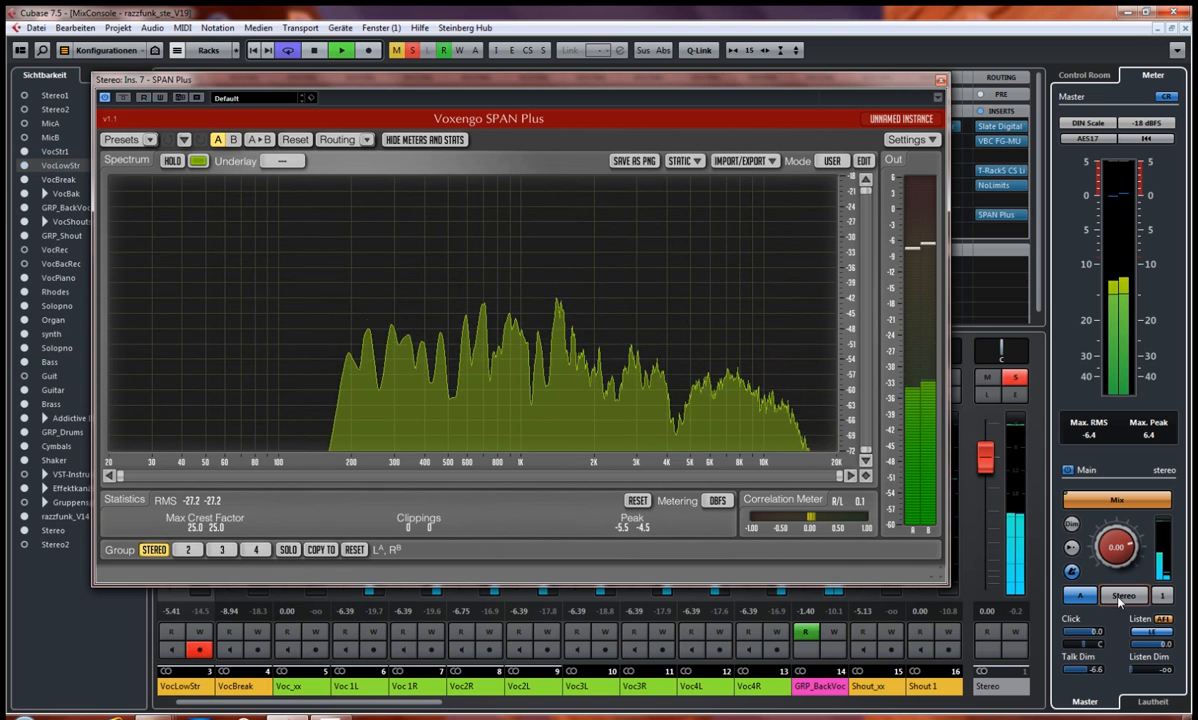
pyautogui.click(1121, 596)
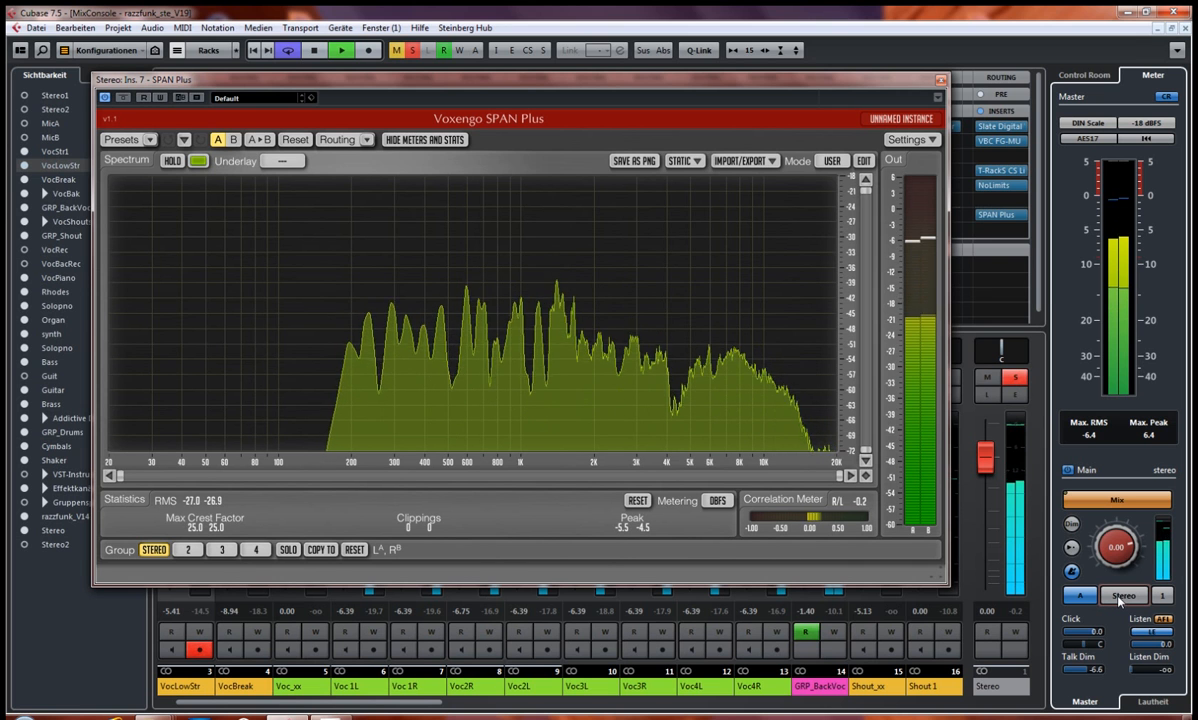
pyautogui.click(1118, 598)
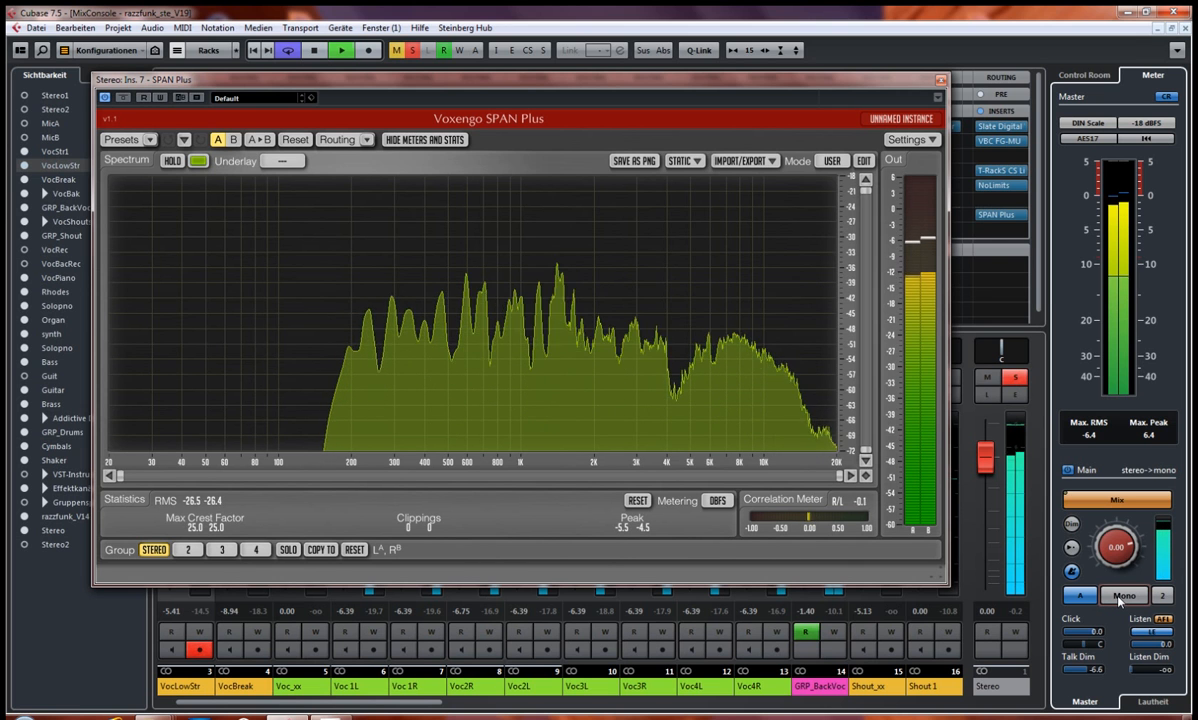
pyautogui.moveTo(886, 84); pyautogui.dragTo(641, 104)
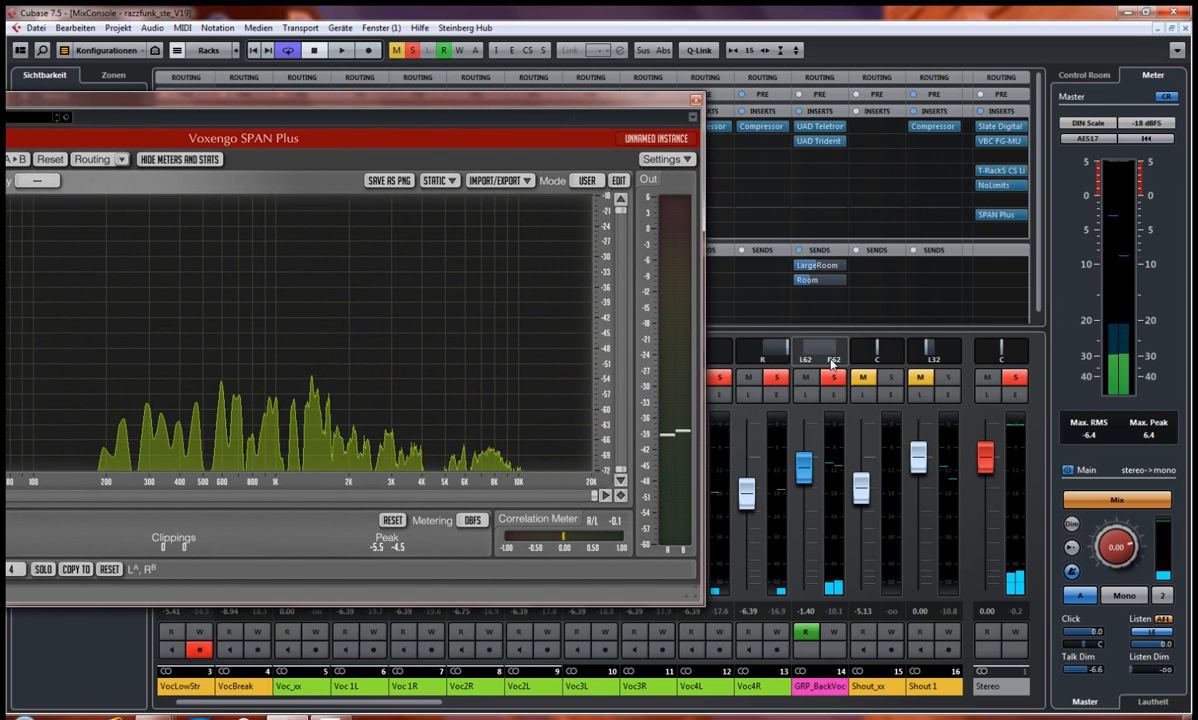
pyautogui.moveTo(562, 106); pyautogui.dragTo(799, 86)
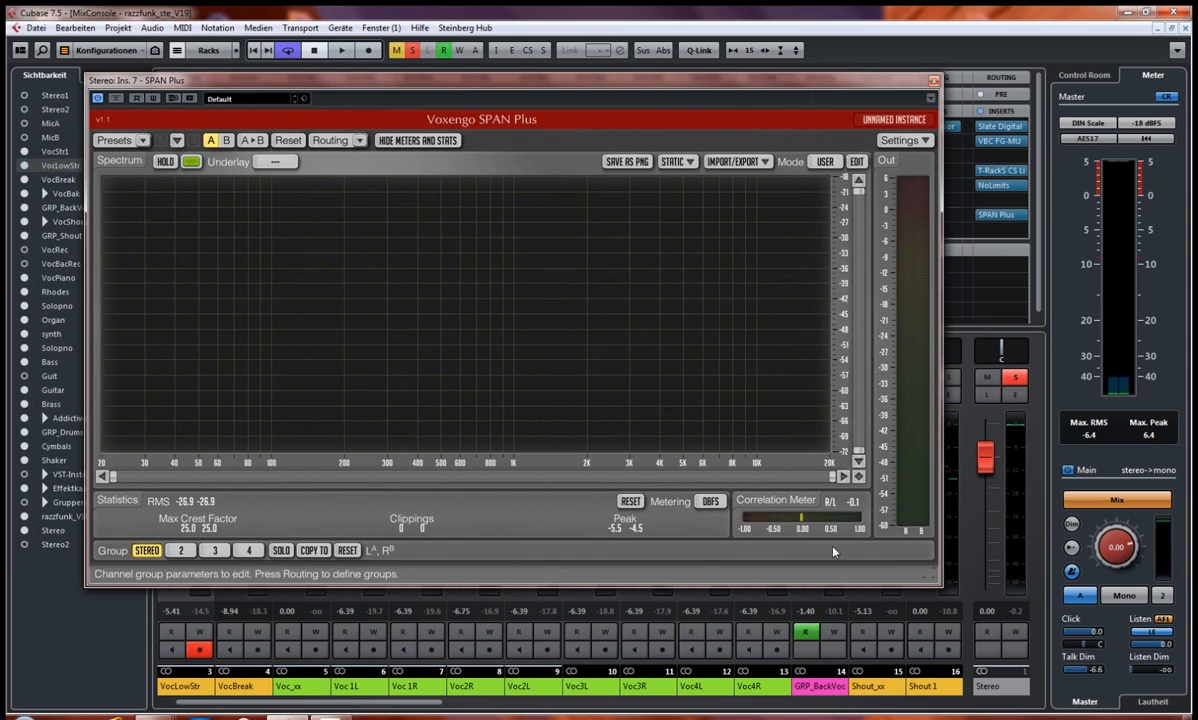
pyautogui.click(1125, 597)
pyautogui.click(1125, 597)
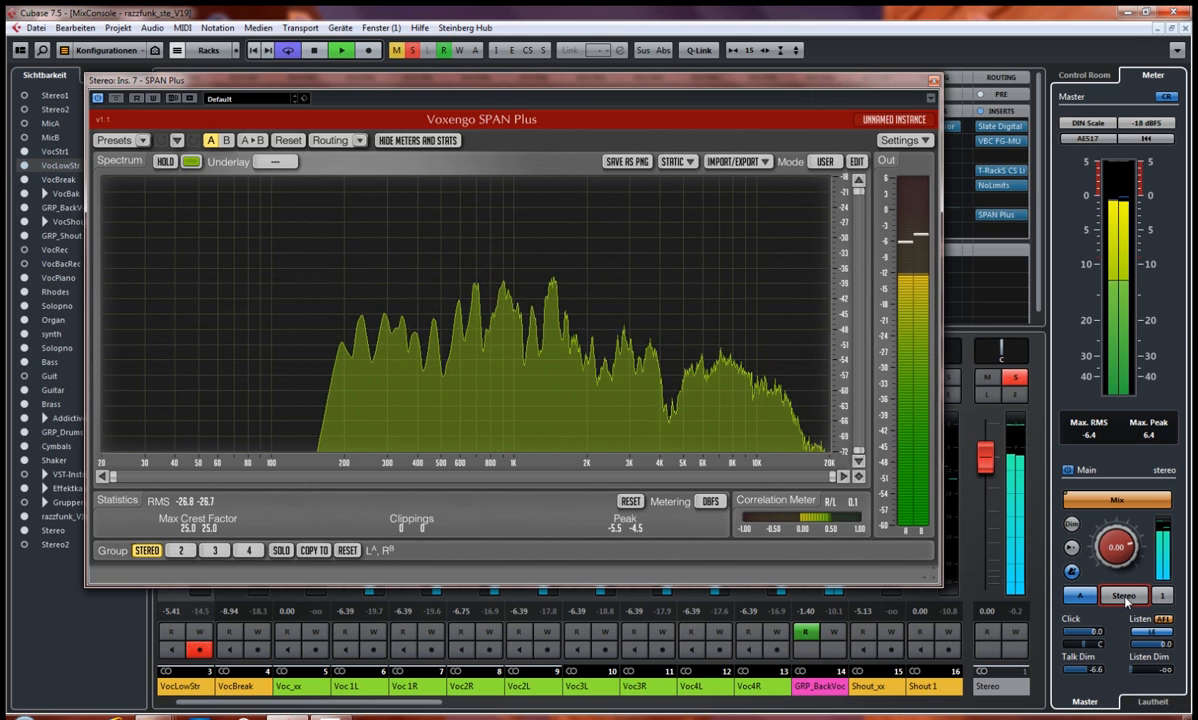
pyautogui.click(1125, 597)
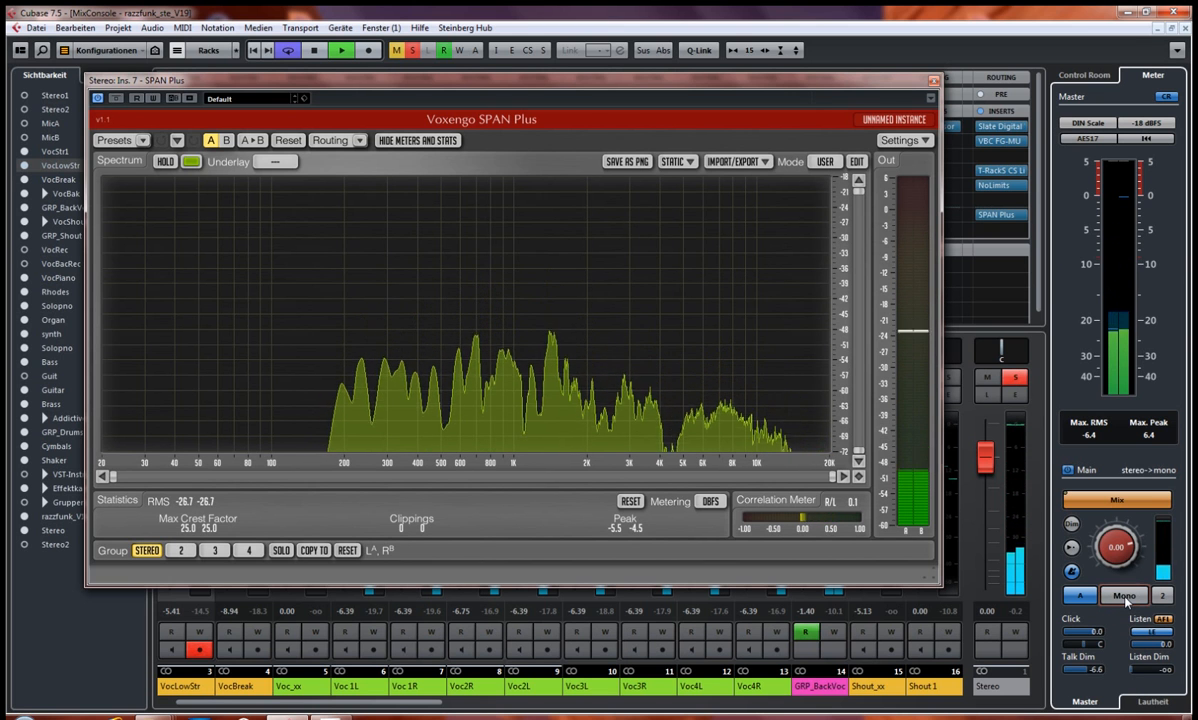
# Step: Close SPAN Plus, play the backing vocals in mono with the GRP_BackVoc panner bypassed, then reactivate the panner
pyautogui.click(933, 80)
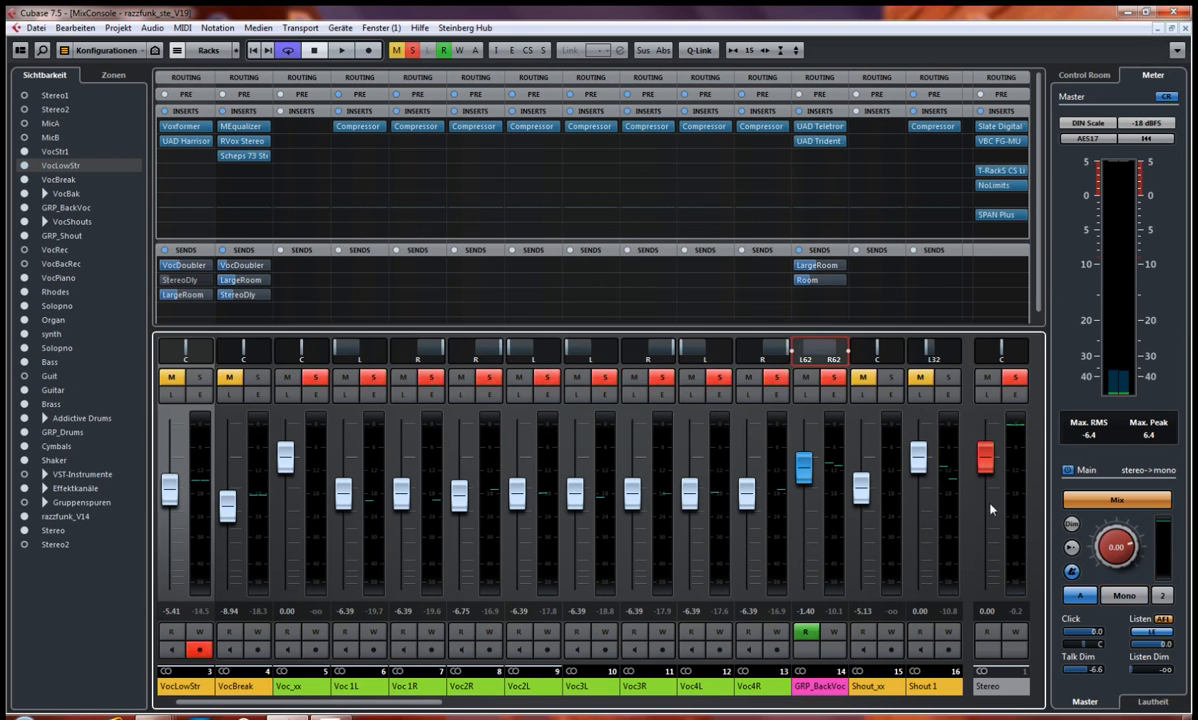
pyautogui.press('space')
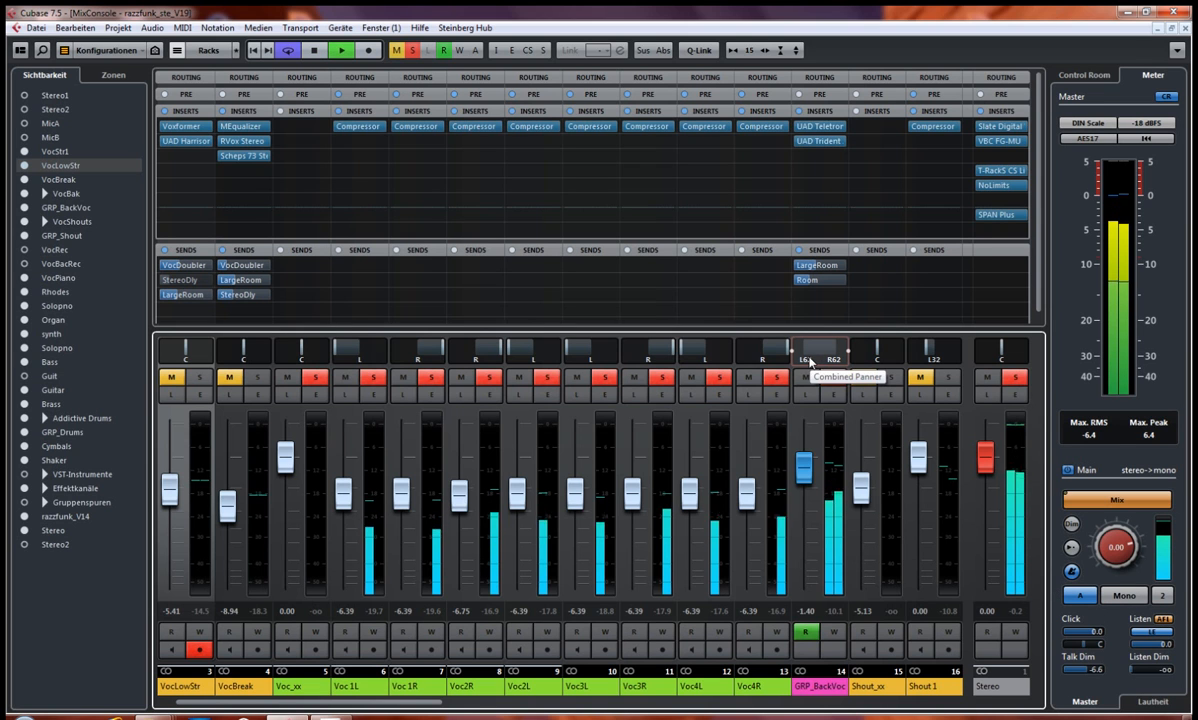
pyautogui.press('space')
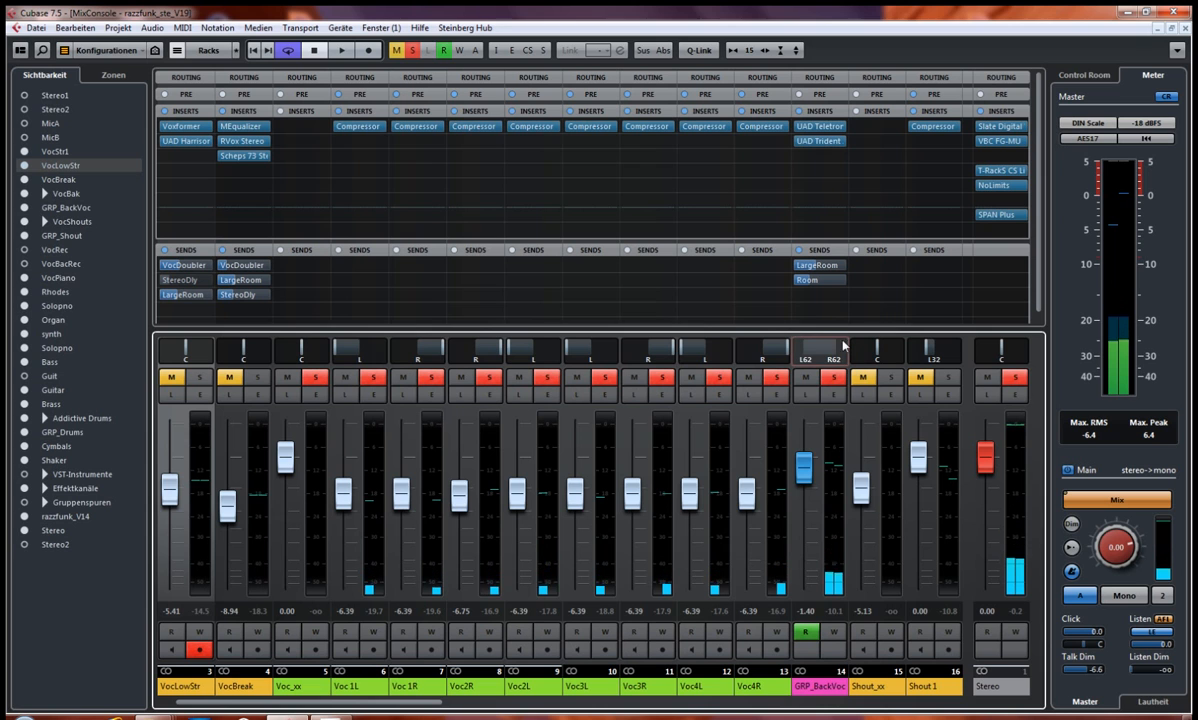
pyautogui.click(791, 351)
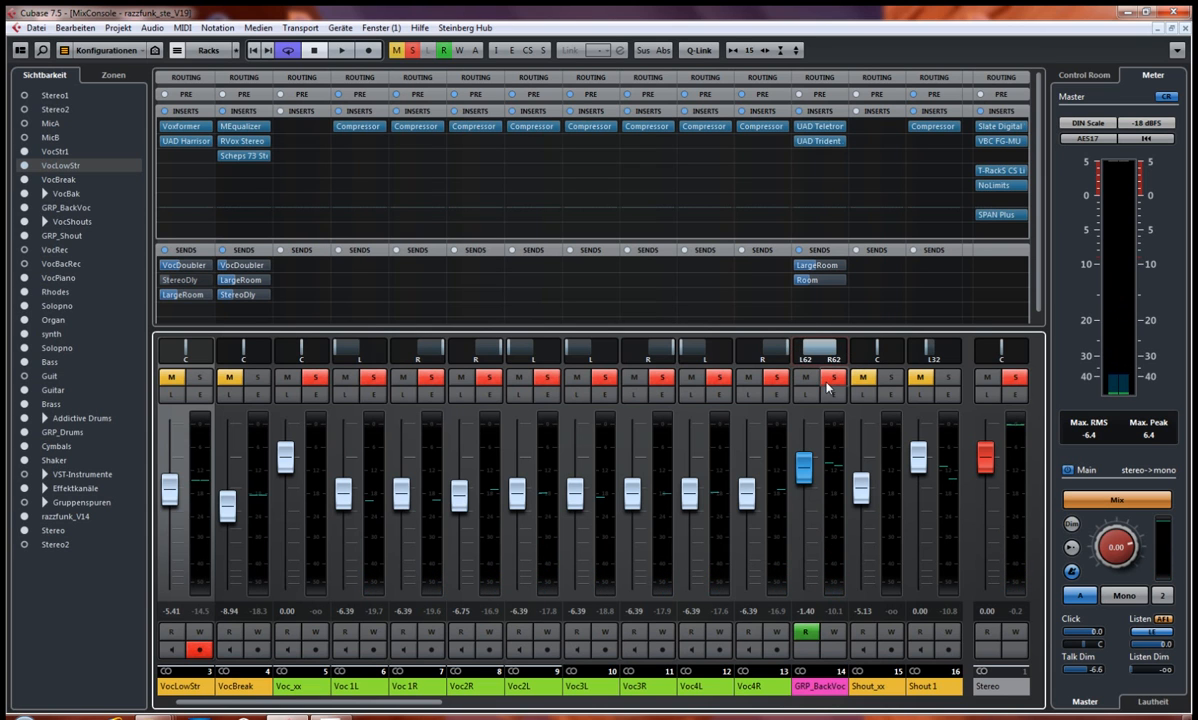
# Step: Compare the backing vocals in mono with the GRP_BackVoc panner bypassed and active, and return the Control Room output to stereo
pyautogui.press('space')
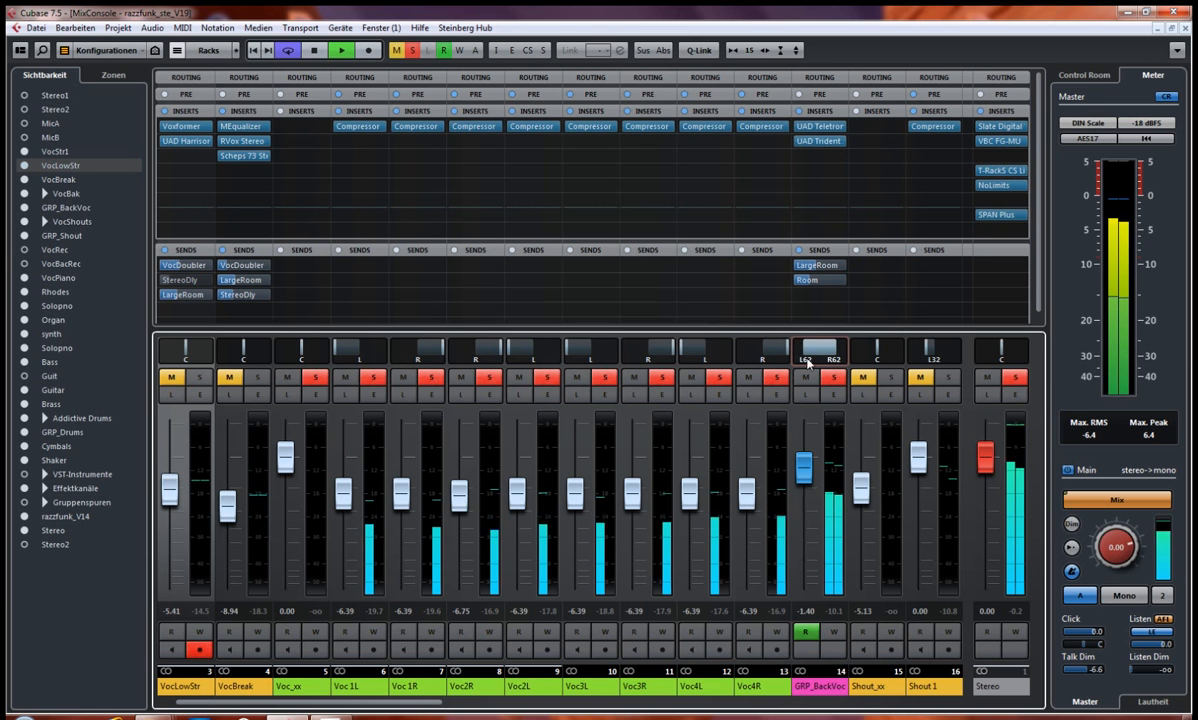
pyautogui.press('space')
pyautogui.click(791, 351)
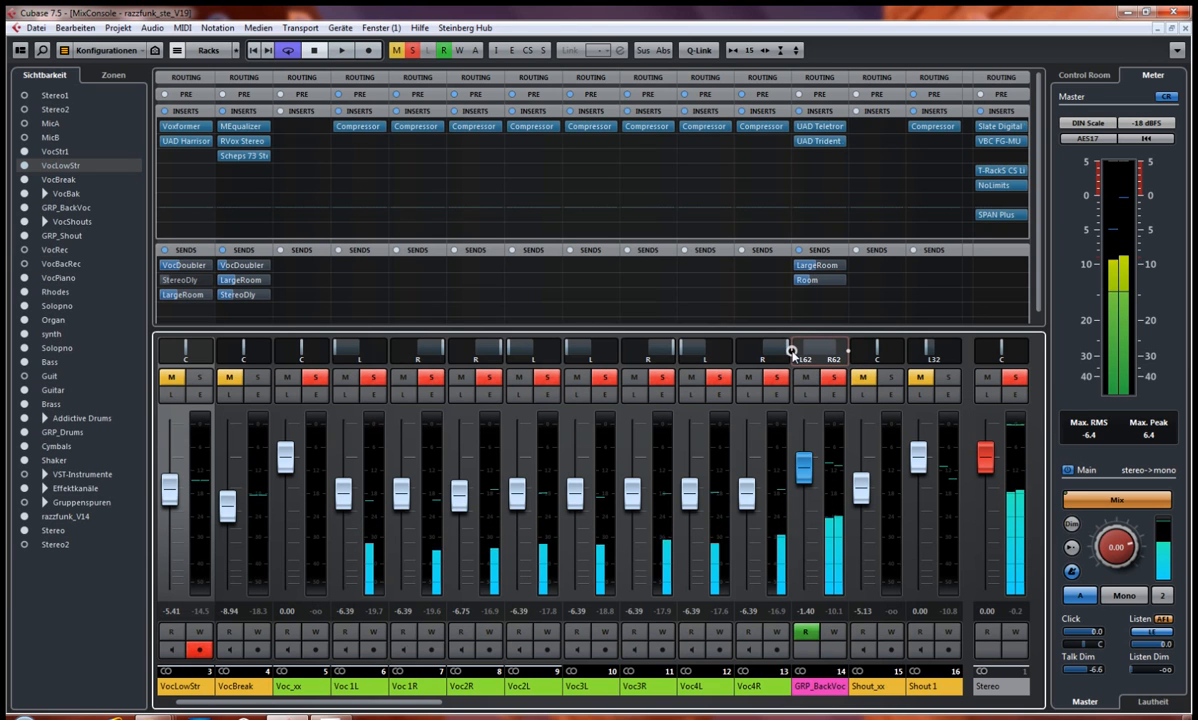
pyautogui.press('space')
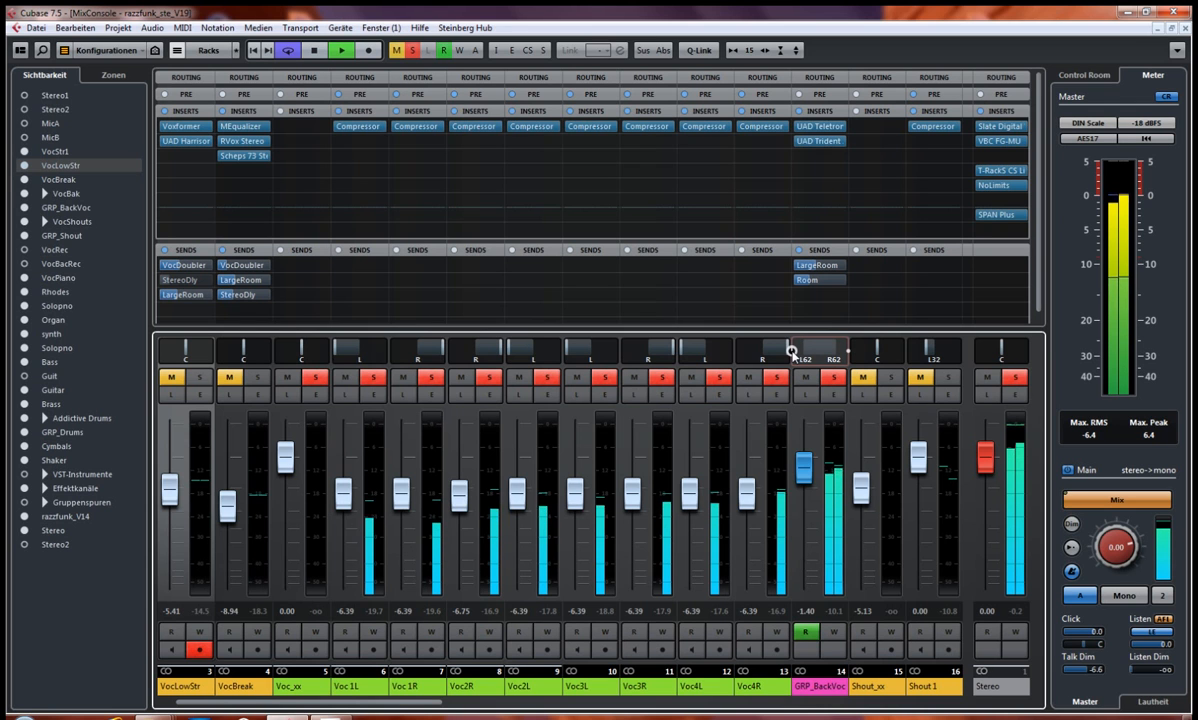
pyautogui.press('space')
pyautogui.click(791, 351)
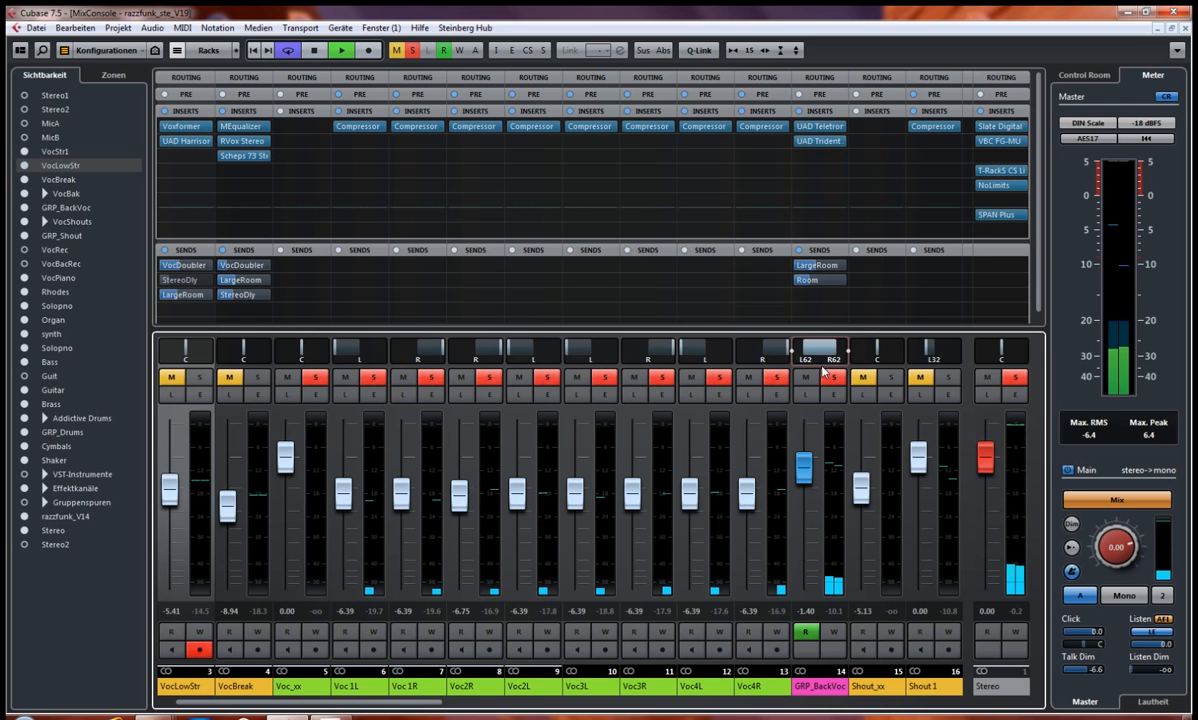
pyautogui.press('space')
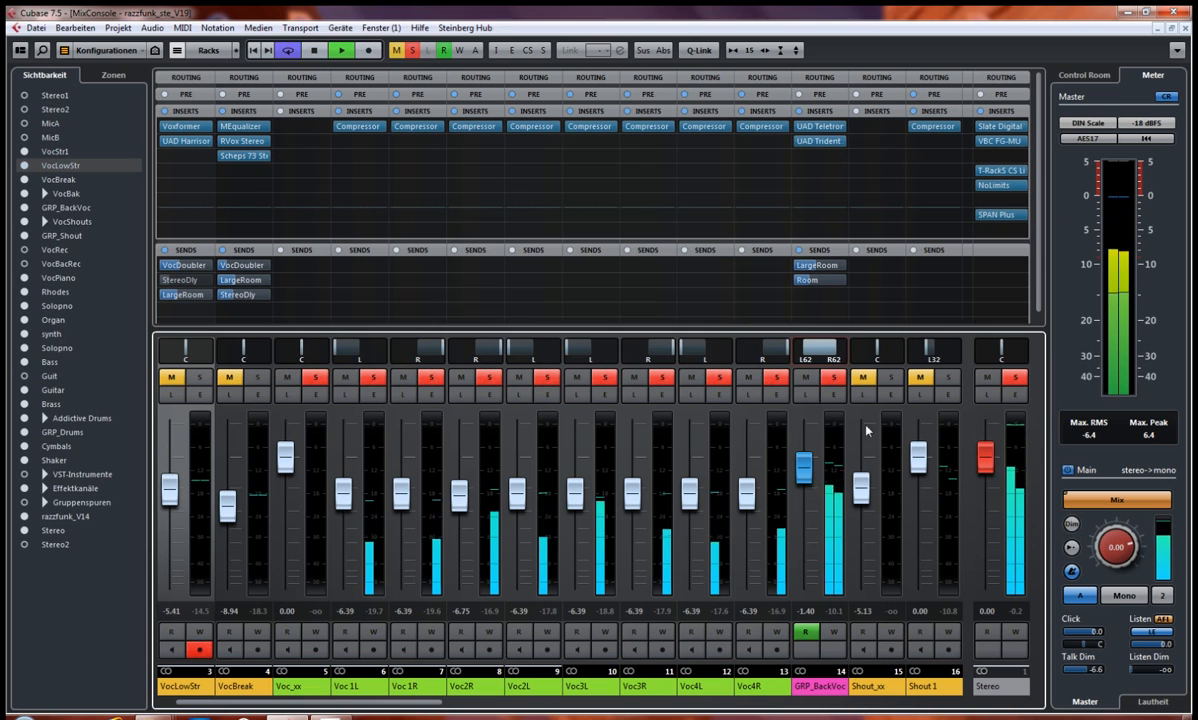
pyautogui.press('space')
pyautogui.click(1121, 596)
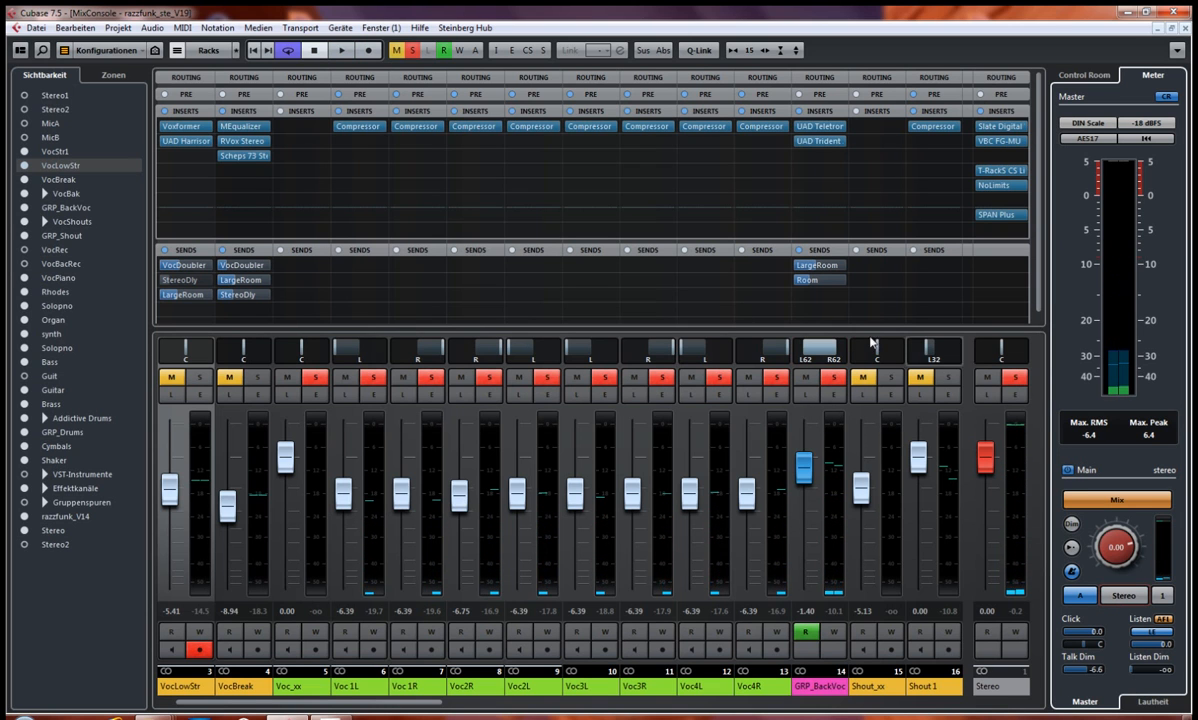
# Step: Open SPAN Plus on the Stereo output to examine its correlation and output meters, and close it
pyautogui.click(1007, 218)
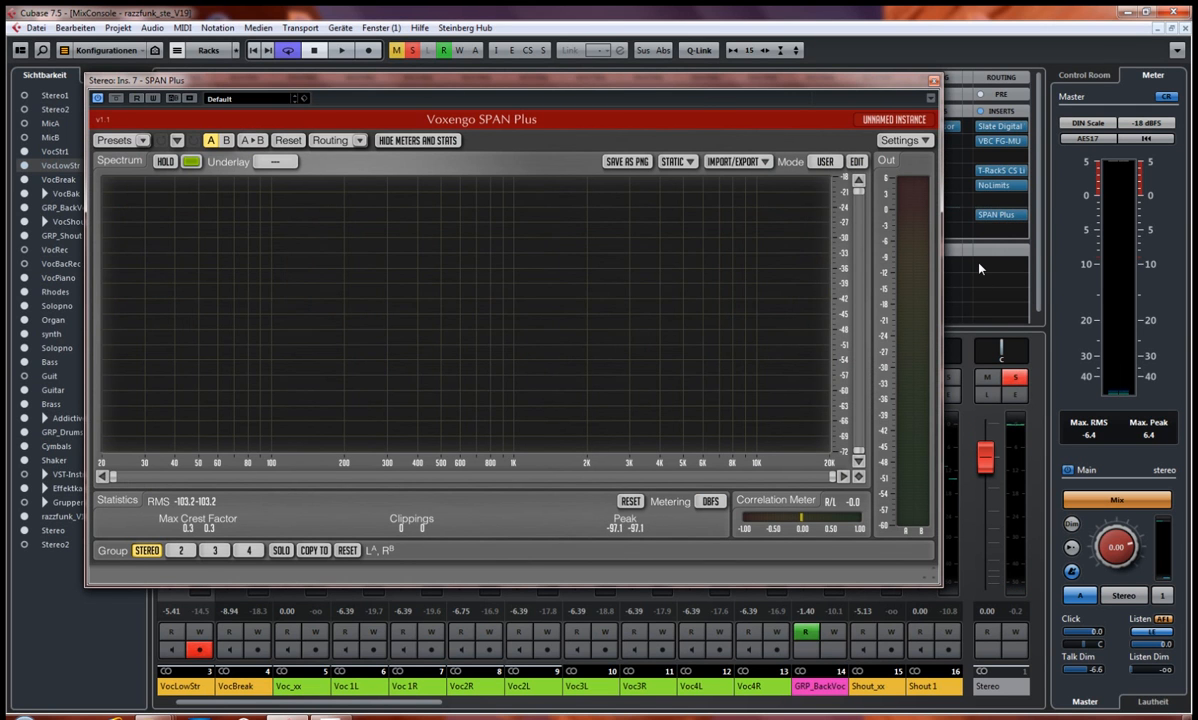
pyautogui.moveTo(745, 82)
pyautogui.mouseDown()
pyautogui.moveTo(746, 187)
pyautogui.moveTo(756, 99)
pyautogui.mouseUp()
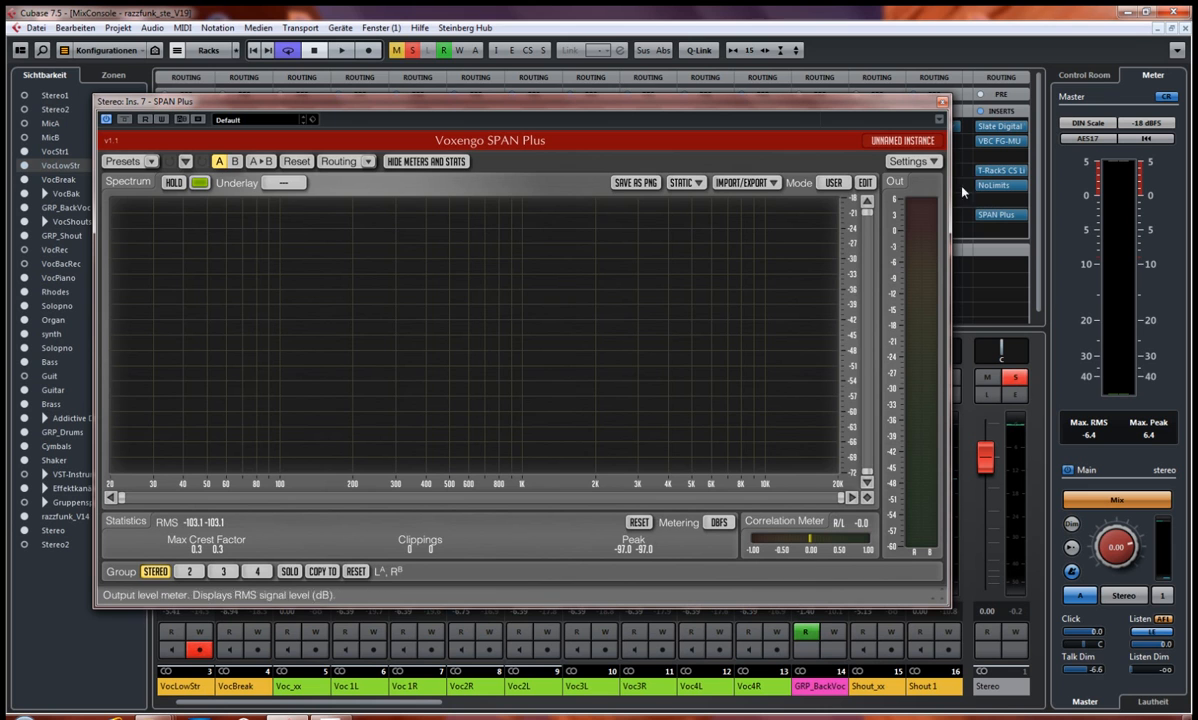
pyautogui.click(942, 103)
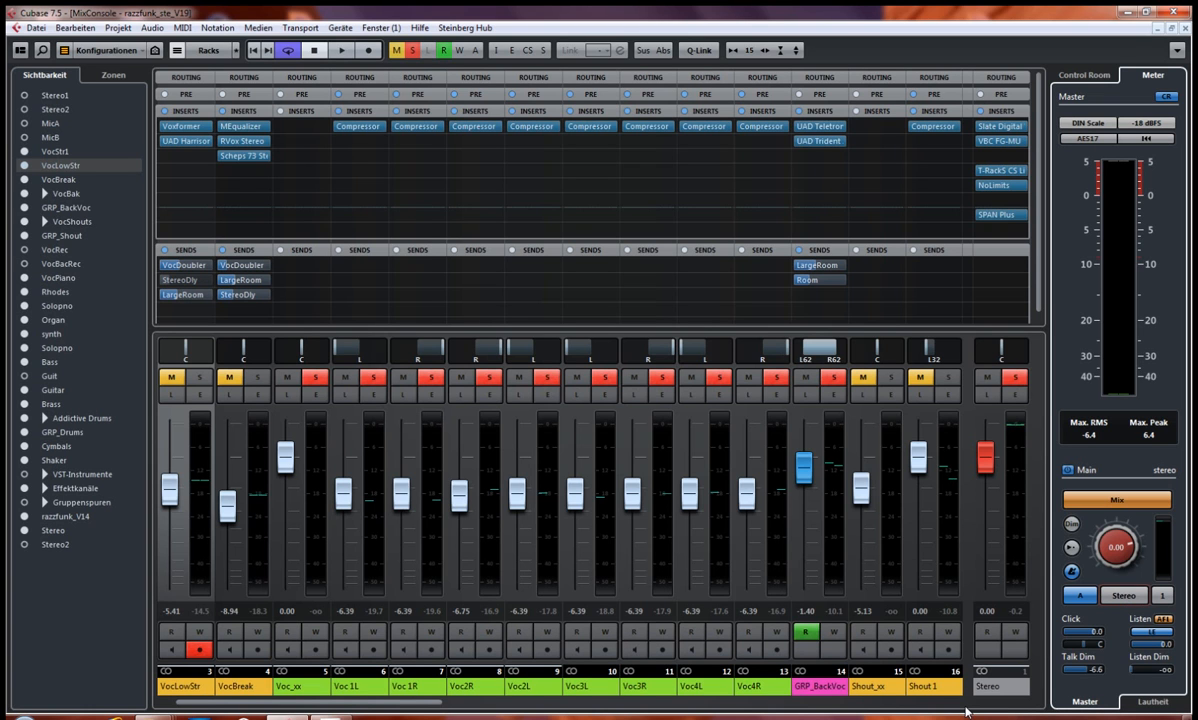
# Step: Unsolo GRP_BackVoc, set the project's cycle range to the B2-Teil section and play its beginning
pyautogui.click(832, 378)
pyautogui.press('F3')
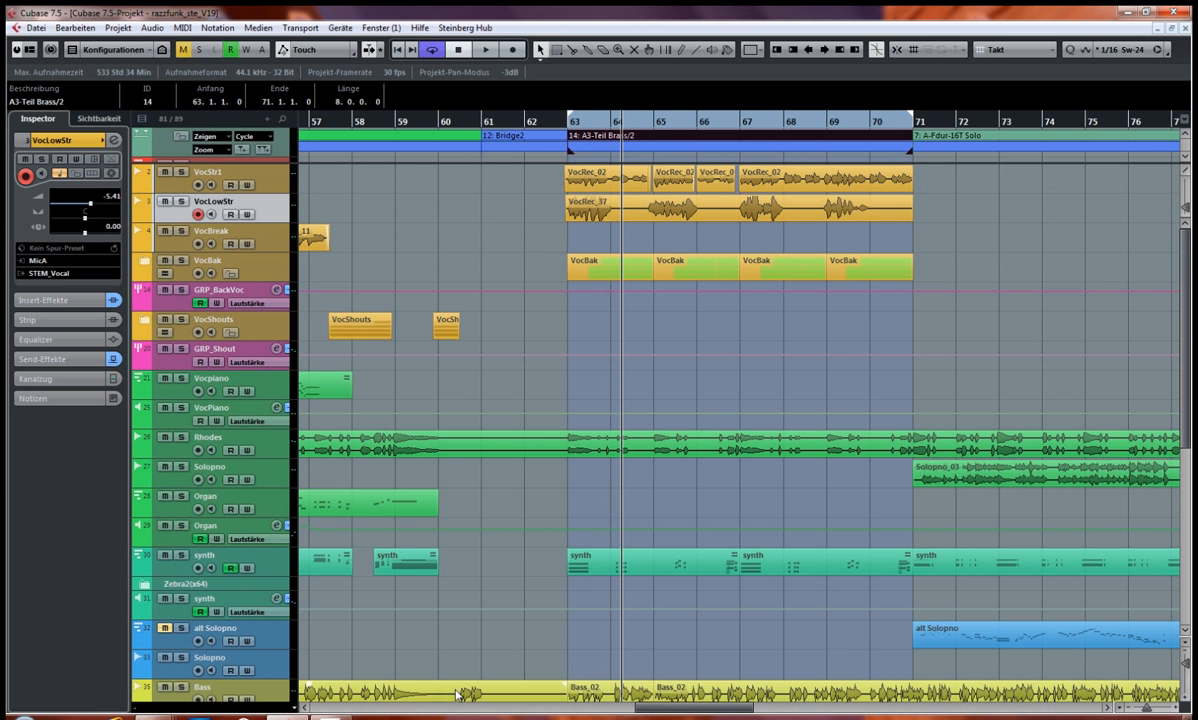
pyautogui.moveTo(677, 712); pyautogui.dragTo(617, 706)
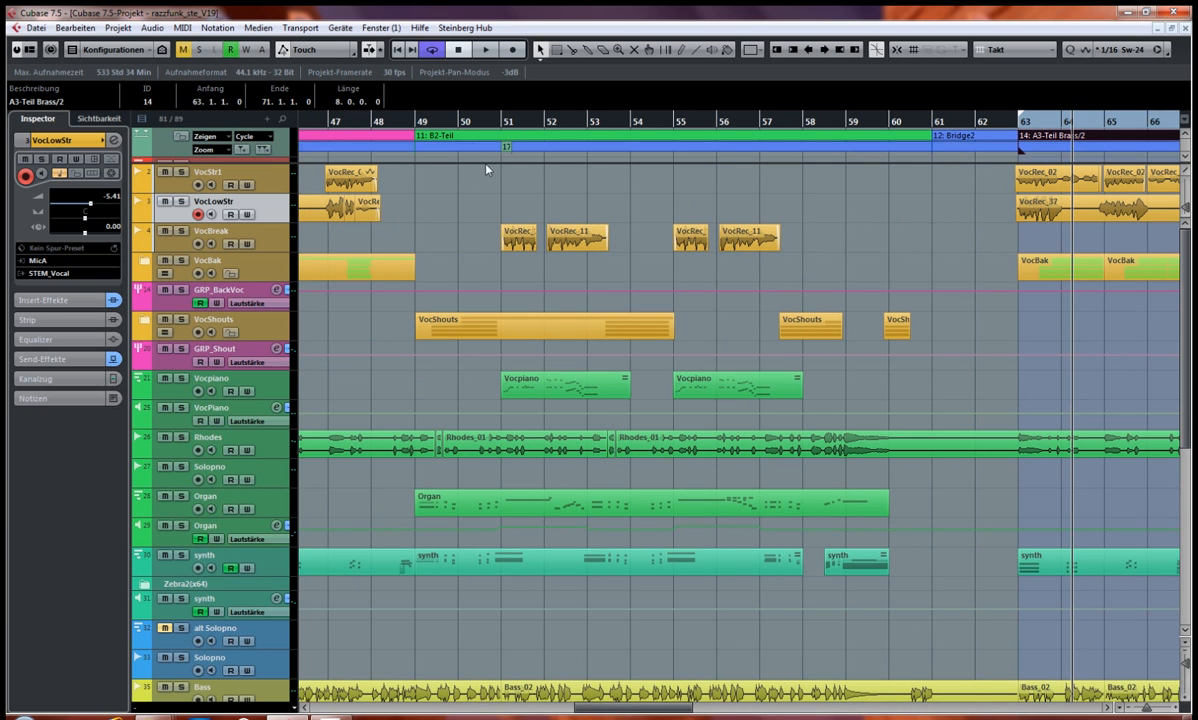
pyautogui.click(468, 137)
pyautogui.press('space')
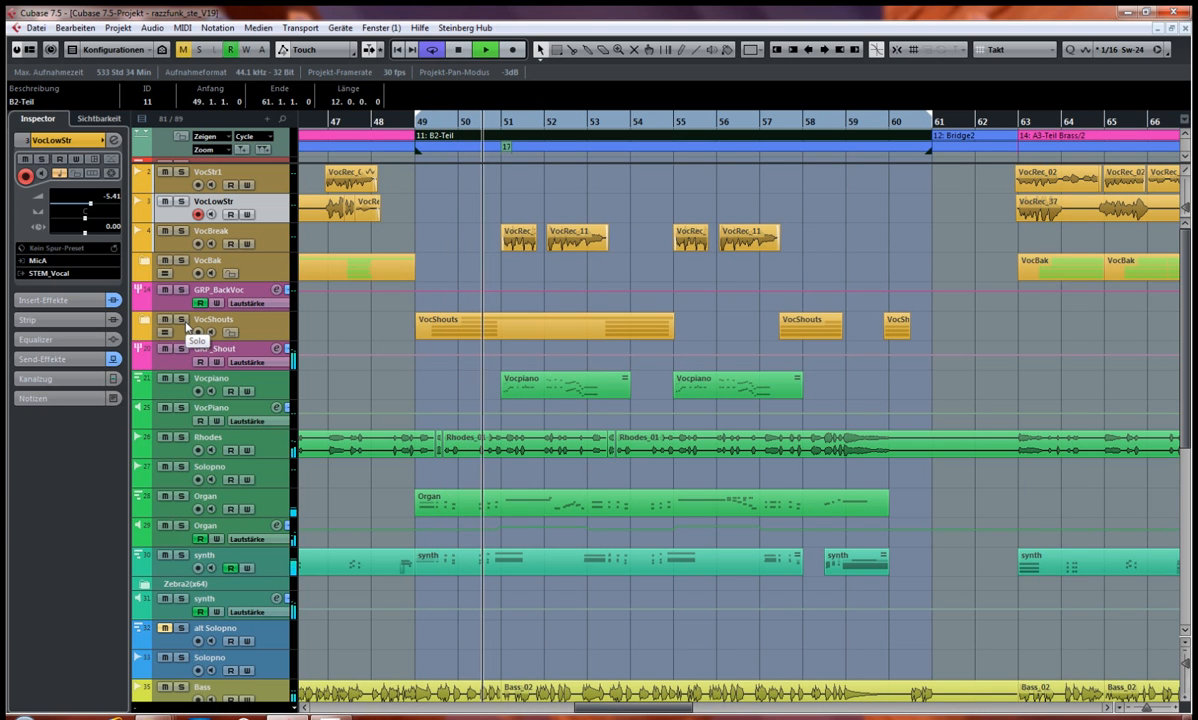
pyautogui.press('space')
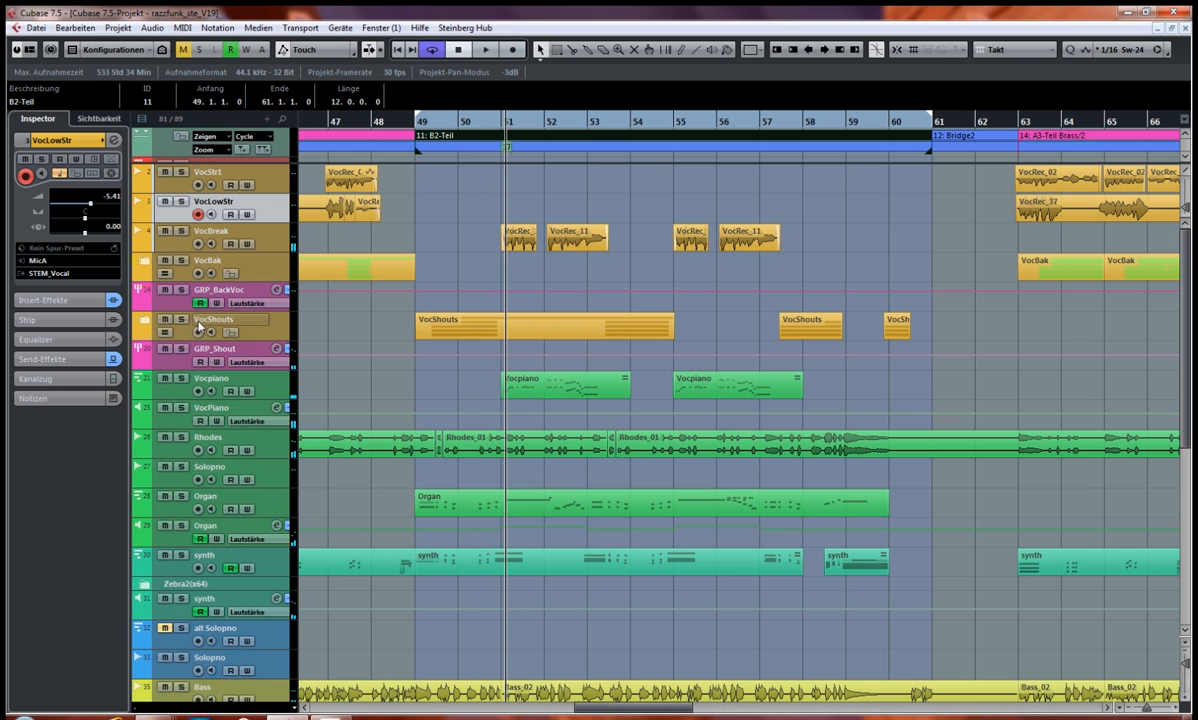
# Step: Solo the VocShouts folder and inspect the Compressor insert on the Shout 1 channel, closing it again
pyautogui.click(181, 319)
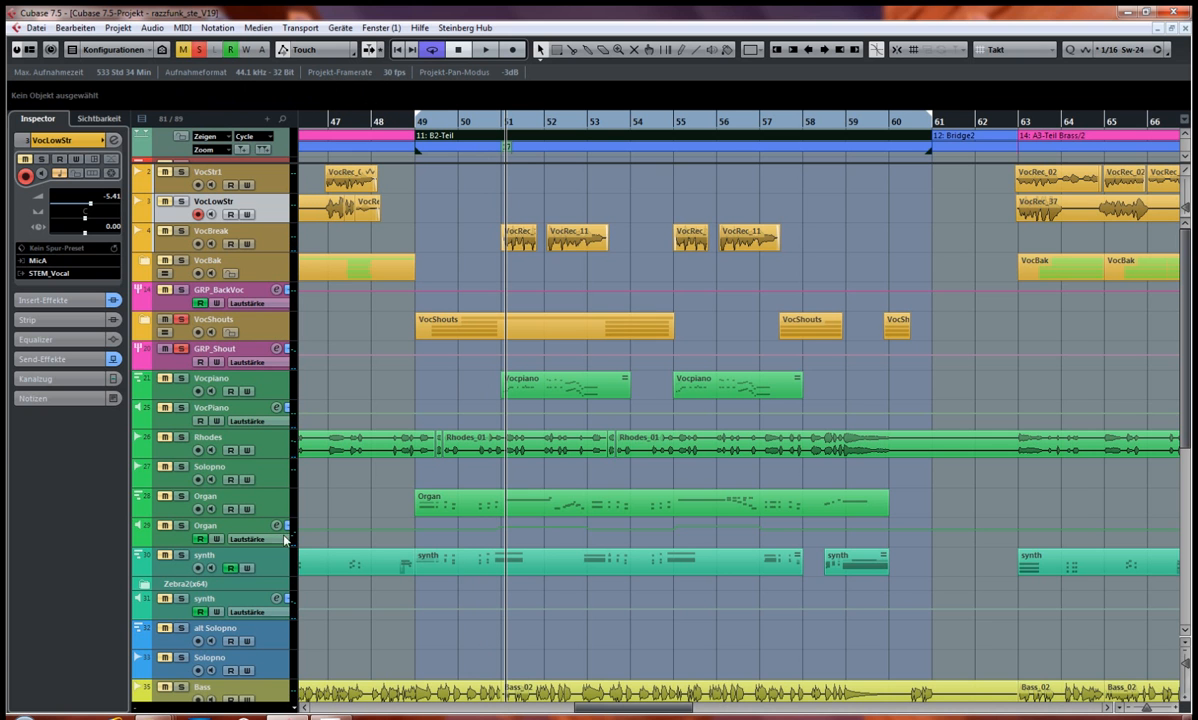
pyautogui.press('F3')
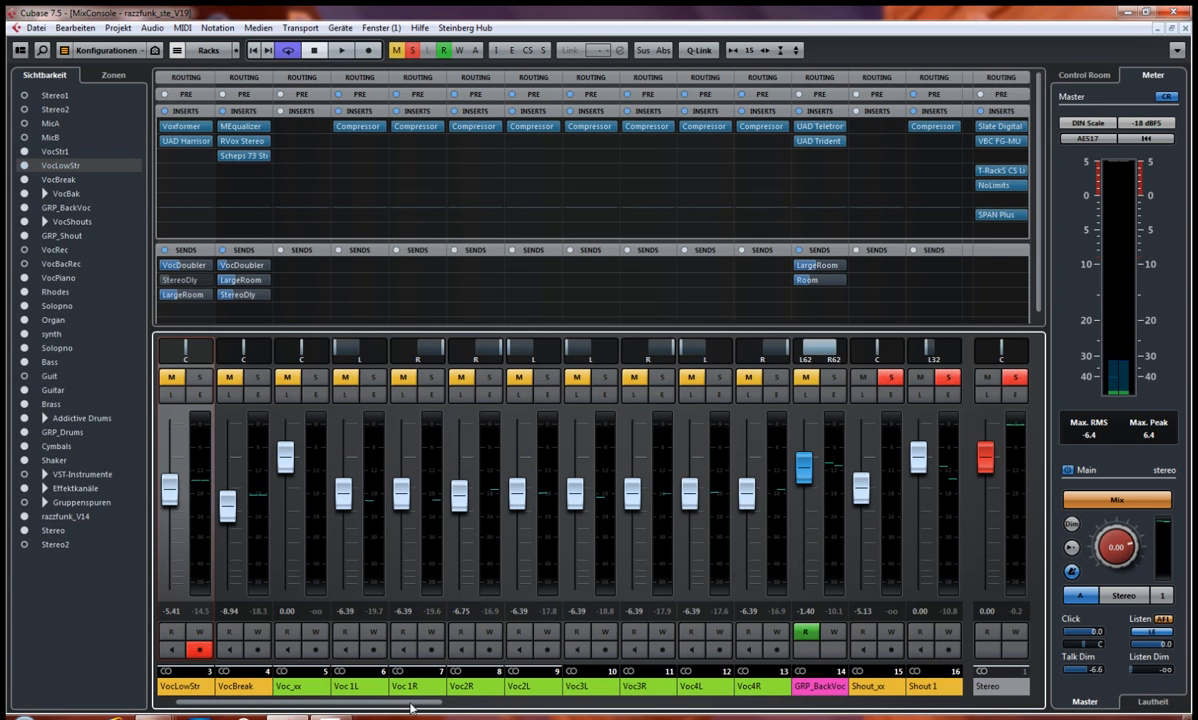
pyautogui.moveTo(436, 705); pyautogui.dragTo(593, 705)
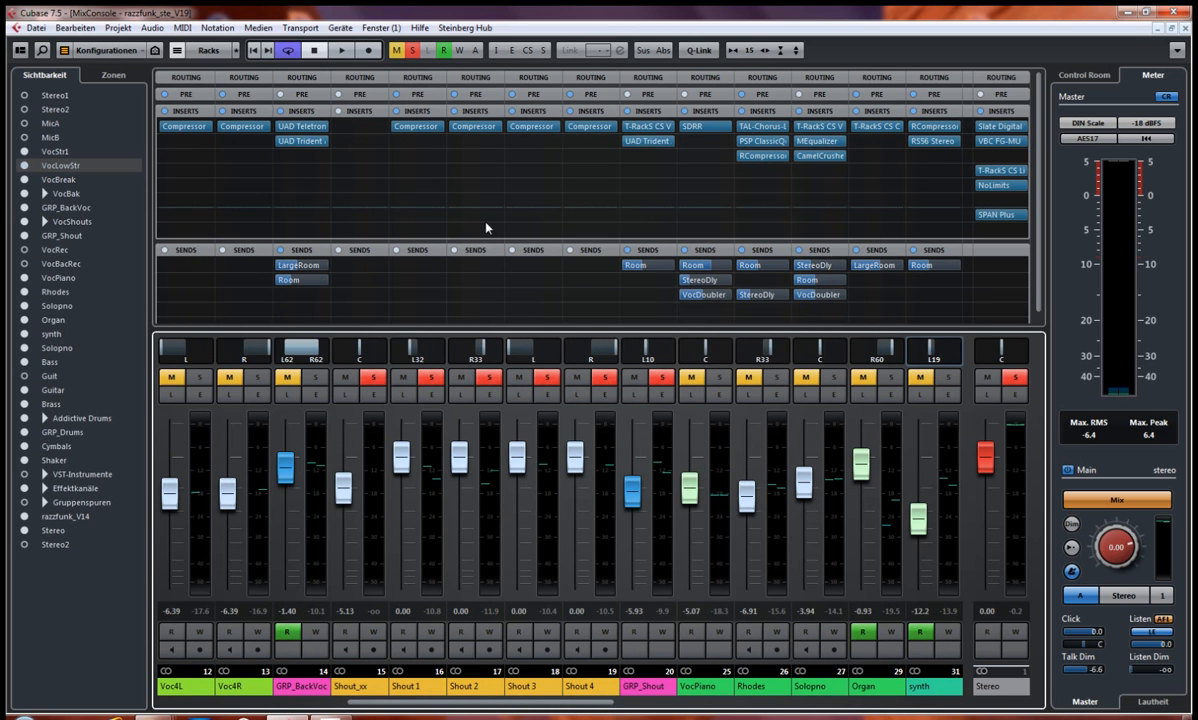
pyautogui.click(416, 125)
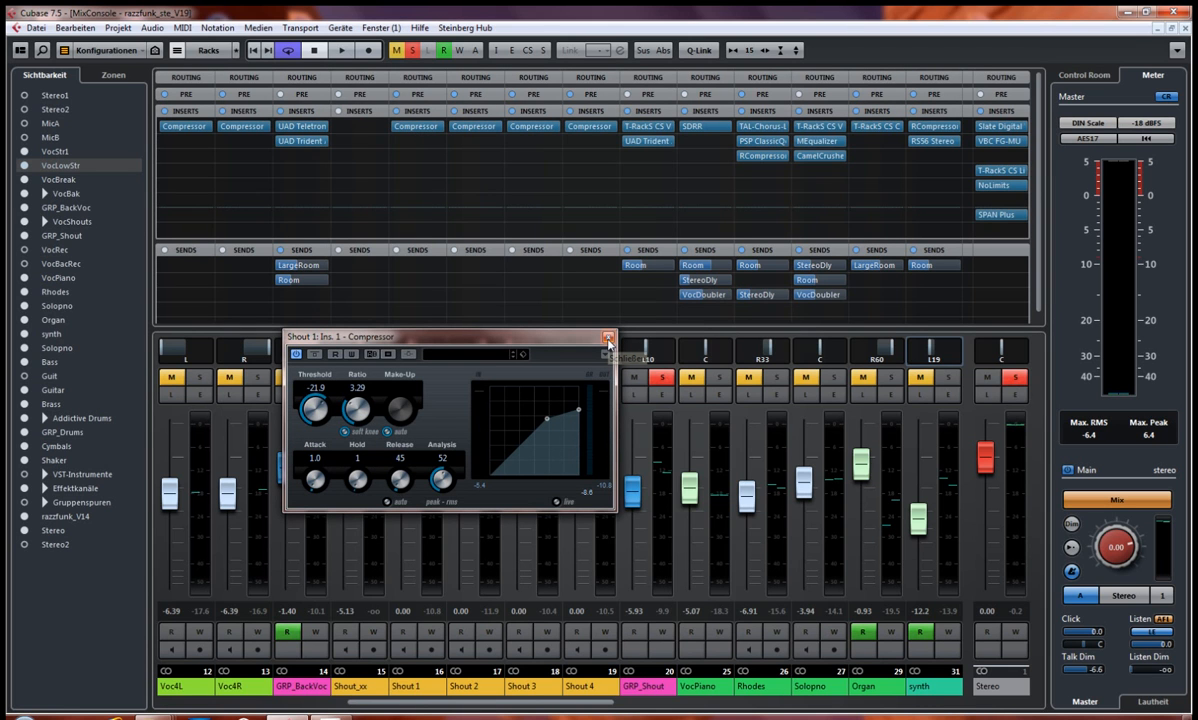
pyautogui.click(608, 337)
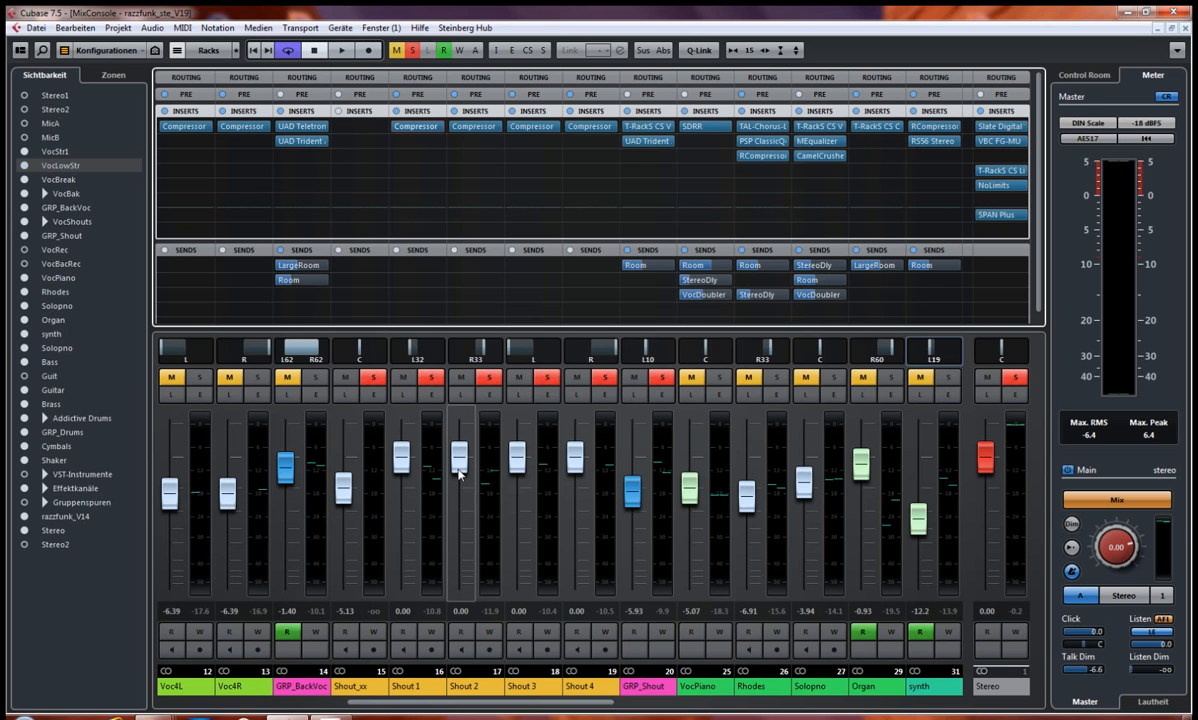
# Step: Play the soloed VocShouts in the project, jump to bar 53, stop playback and lift the solo
pyautogui.press('F3')
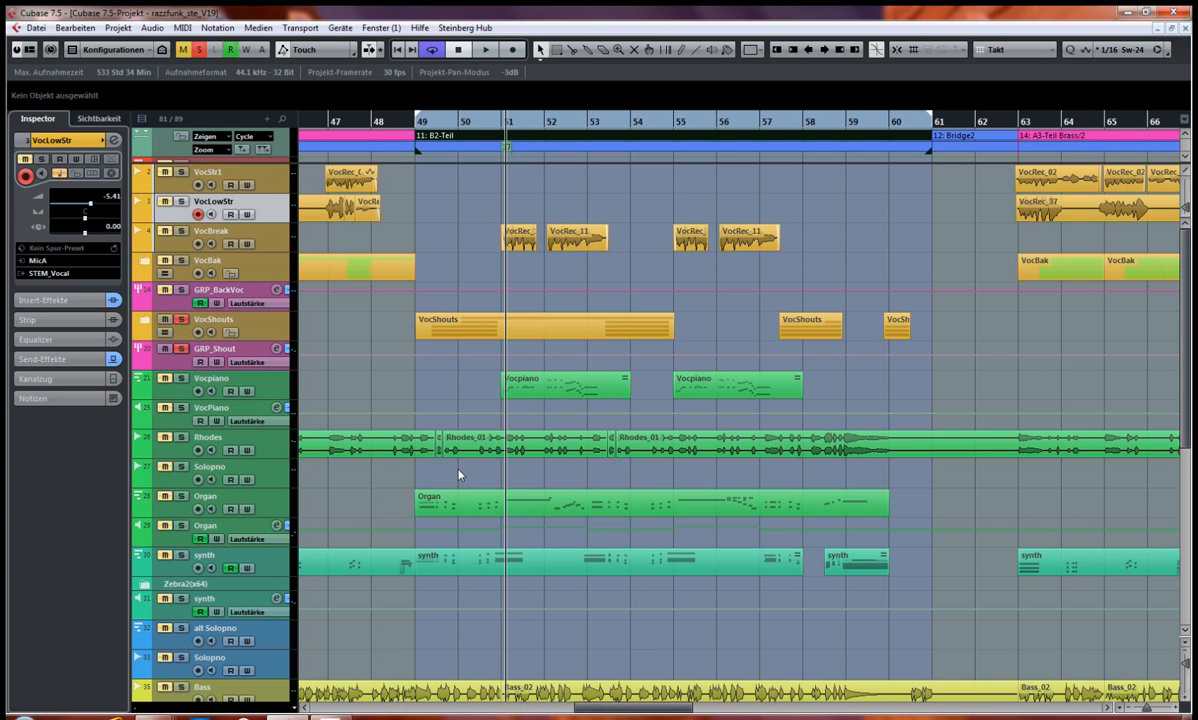
pyautogui.press('space')
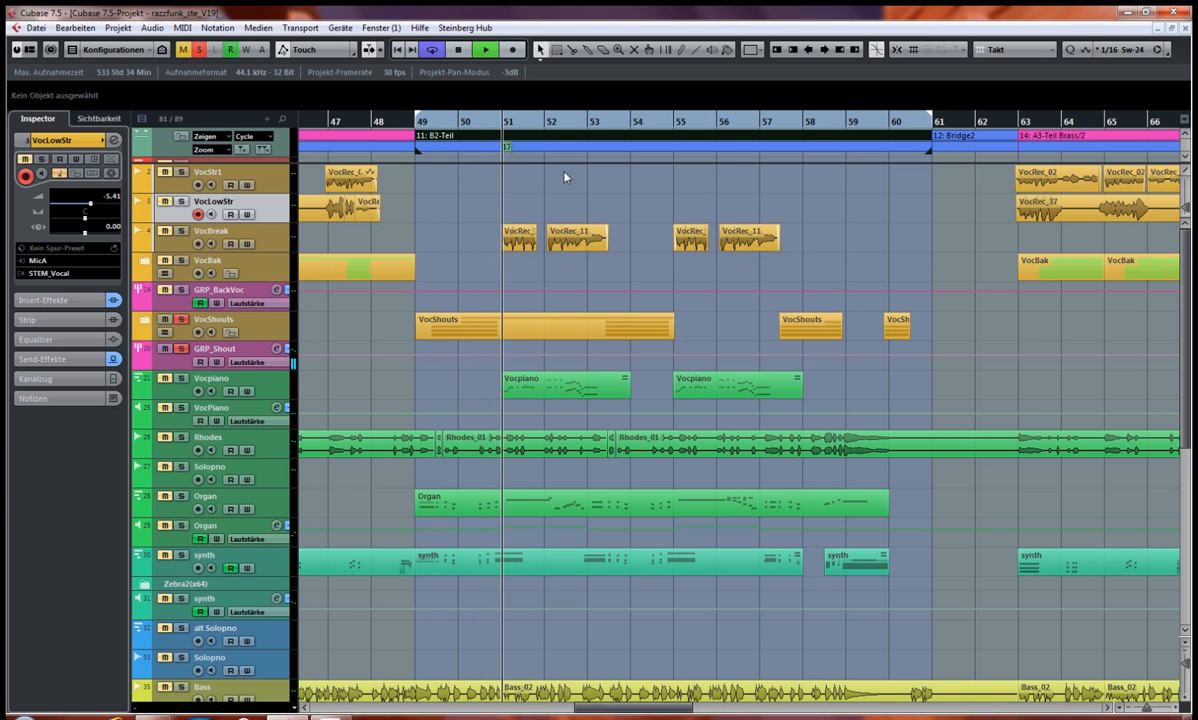
pyautogui.click(597, 122)
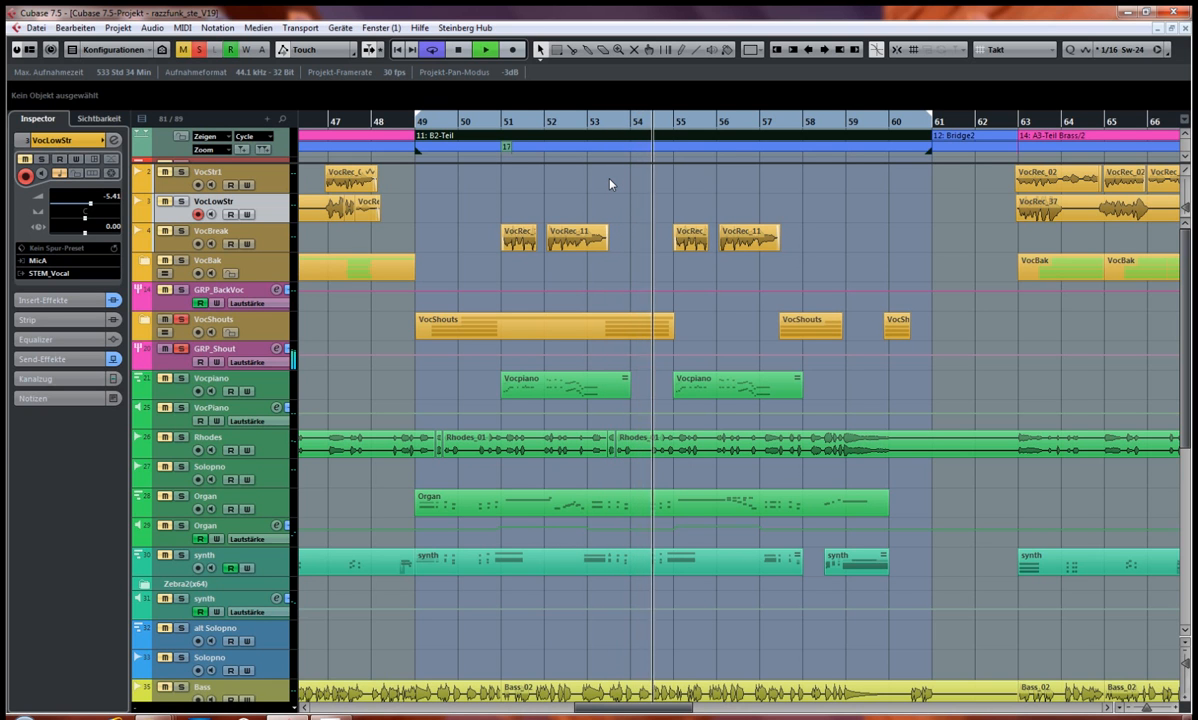
pyautogui.press('space')
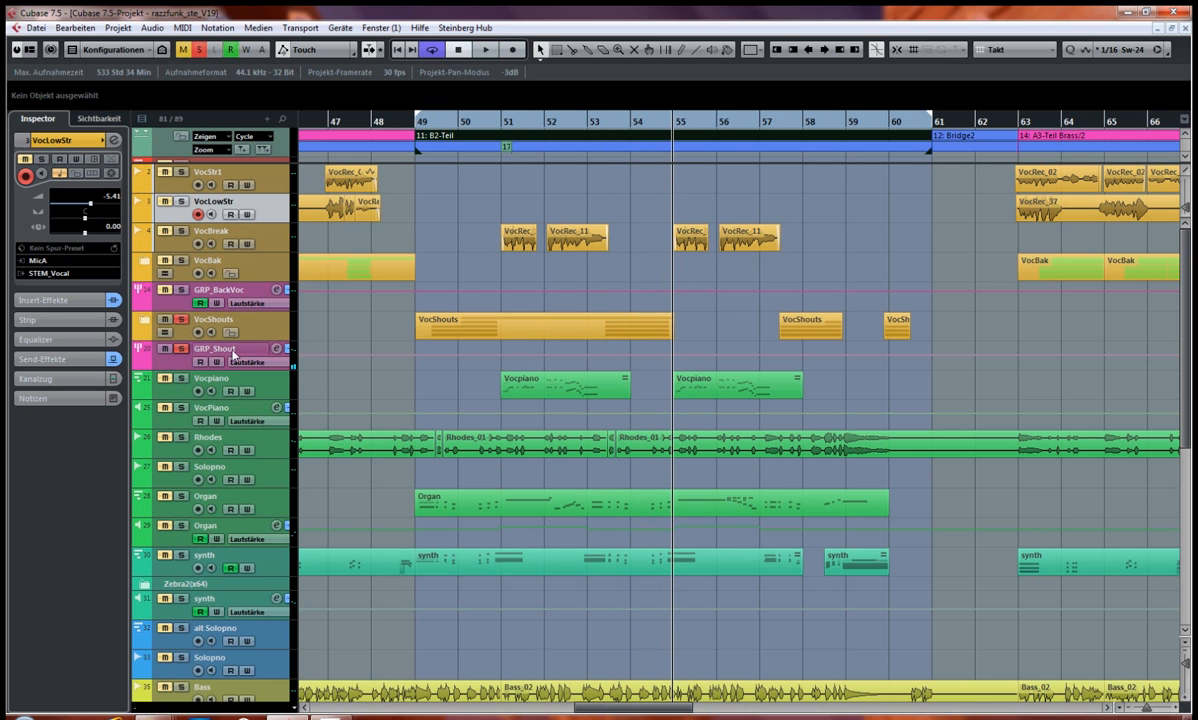
# Step: Inspect the T-RackS CS Vint Comp 670 and UAD Trident A-Range inserts on the GRP_Shout channel, closing each one
pyautogui.press('F3')
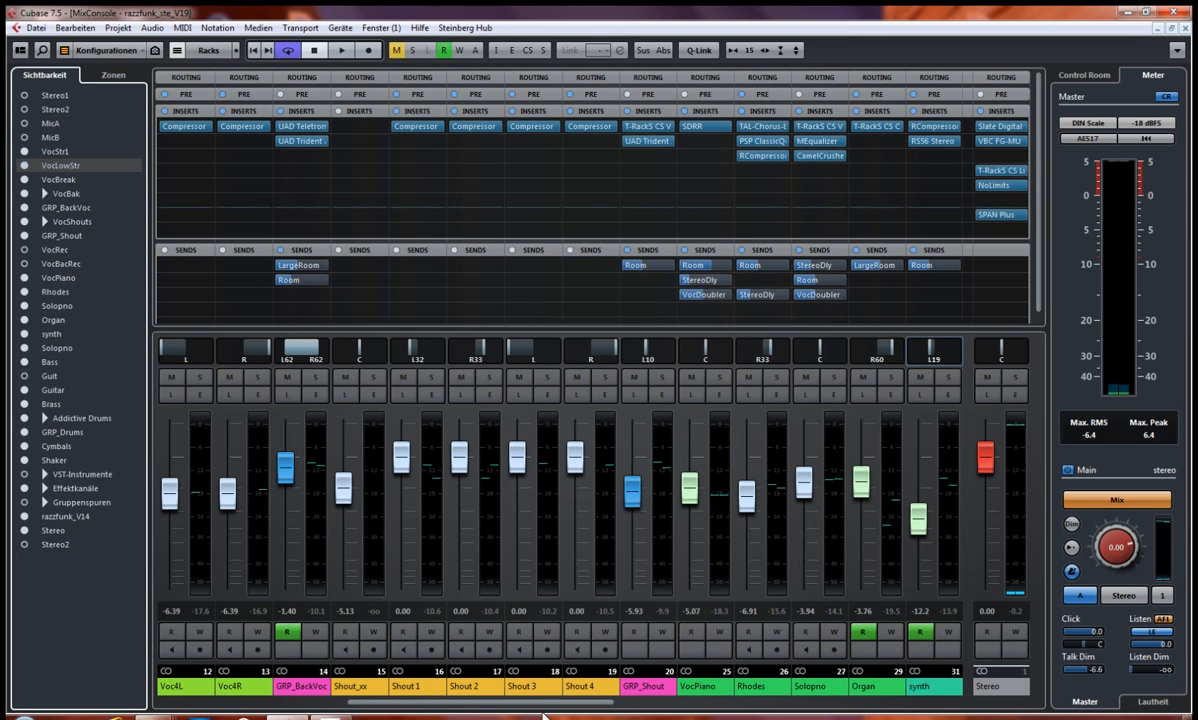
pyautogui.click(559, 702)
pyautogui.moveTo(559, 705); pyautogui.dragTo(569, 706)
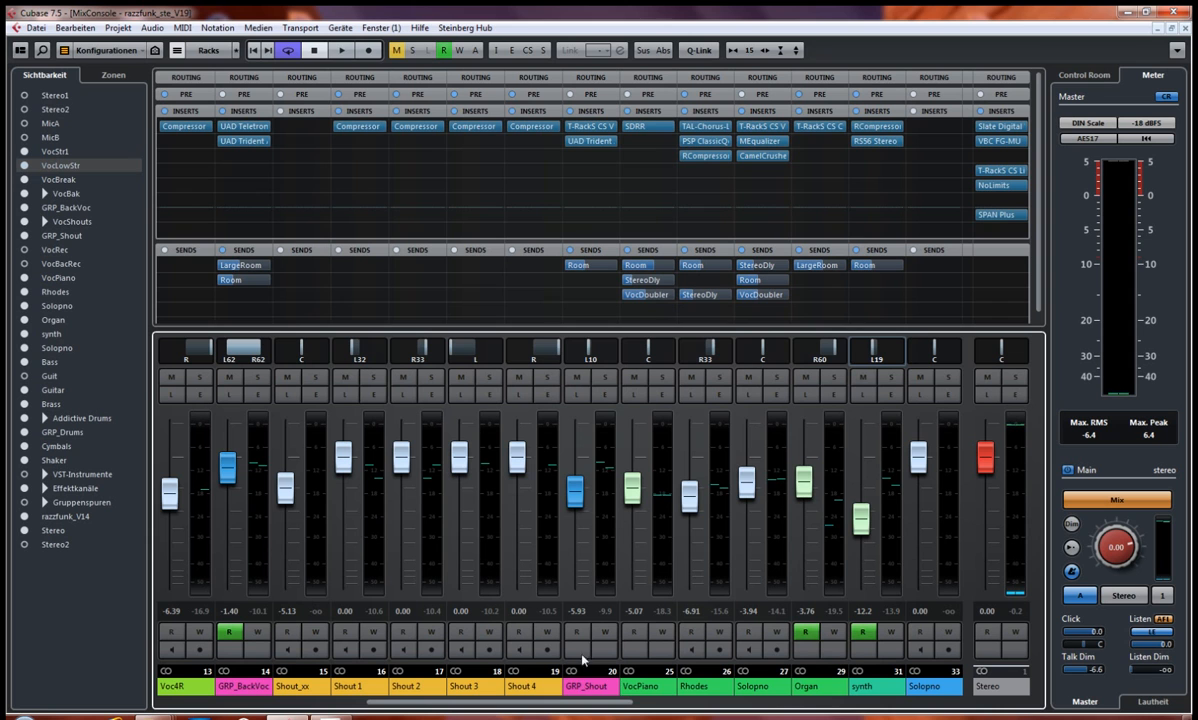
pyautogui.click(584, 128)
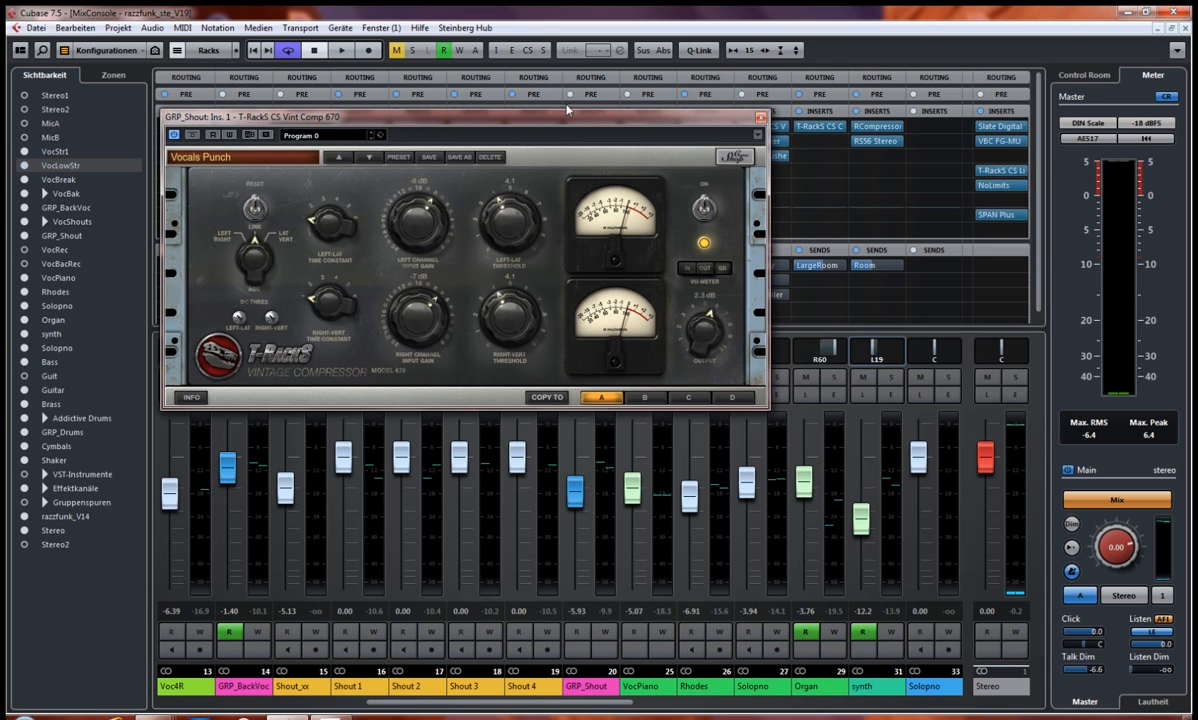
pyautogui.moveTo(561, 121); pyautogui.dragTo(557, 211)
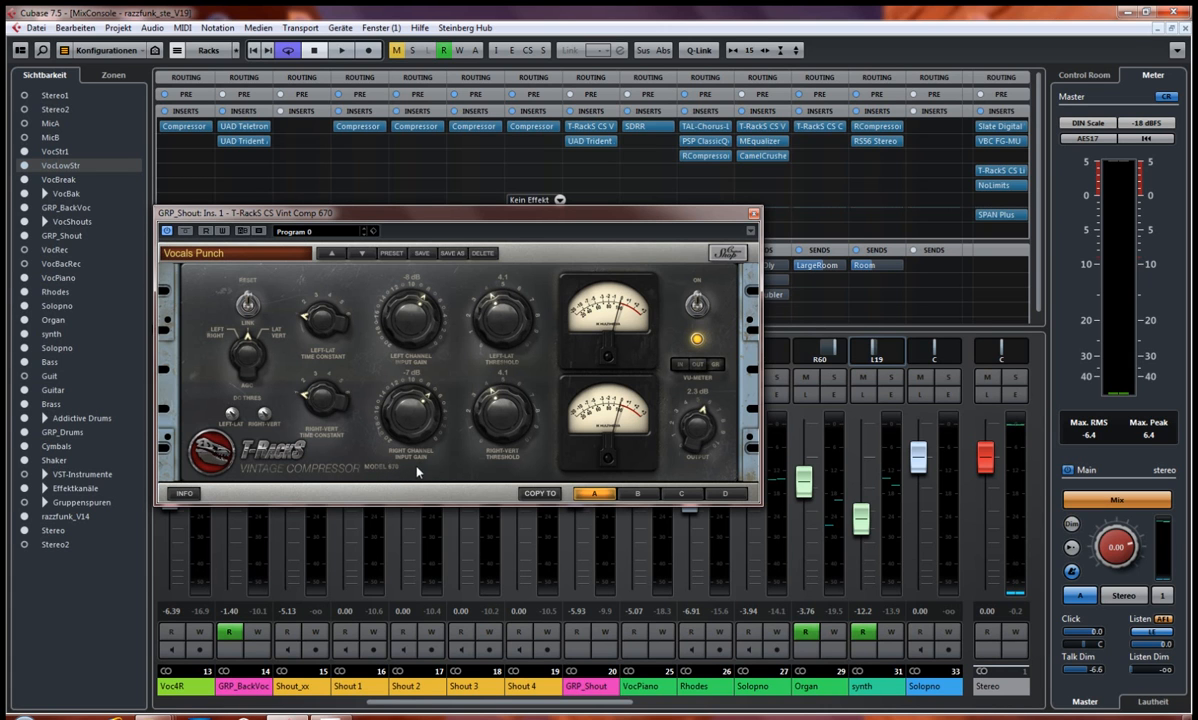
pyautogui.click(754, 214)
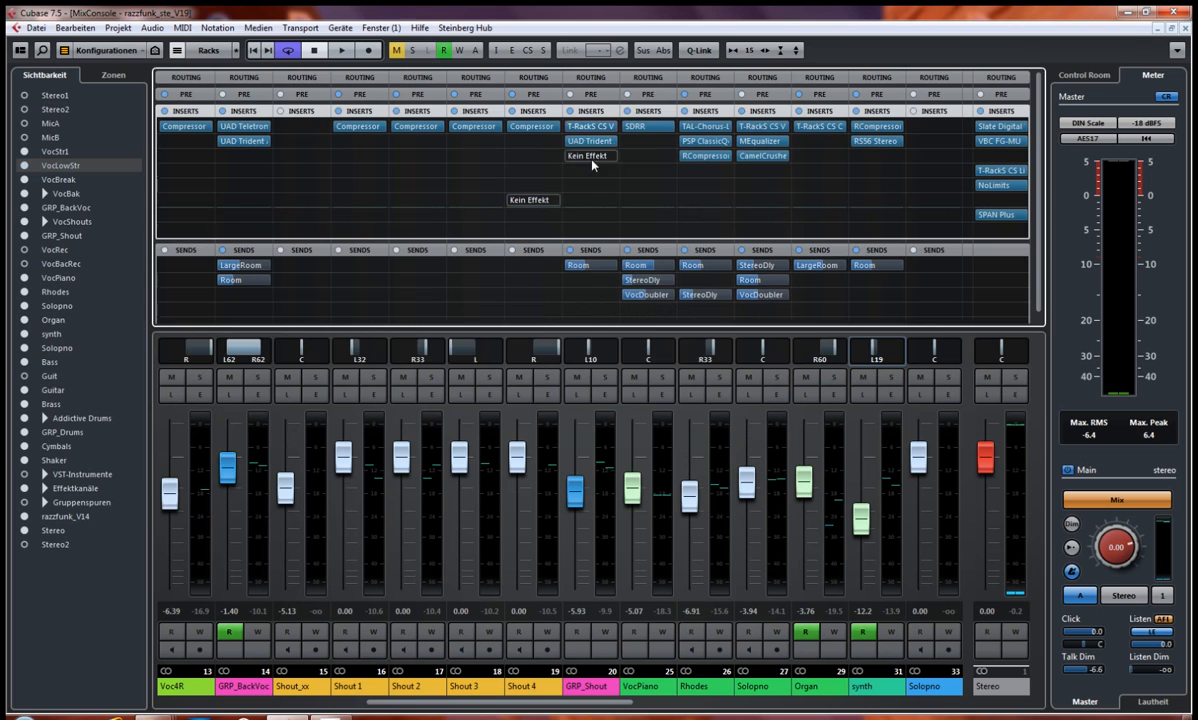
pyautogui.click(584, 142)
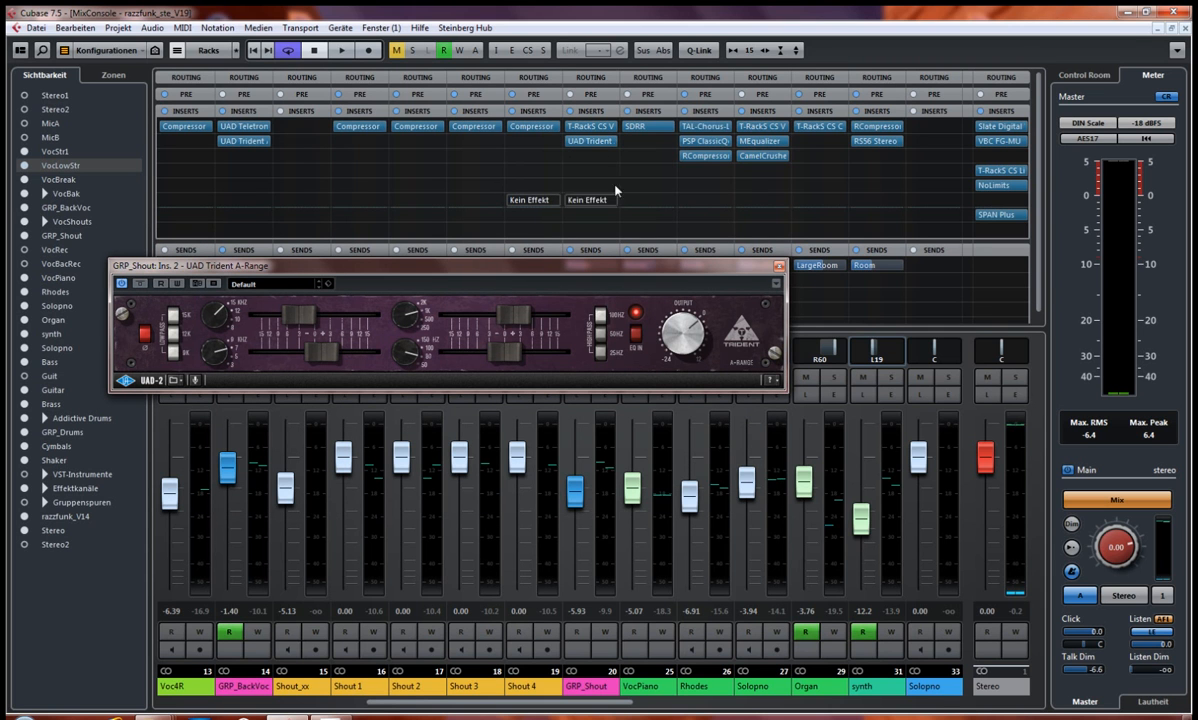
pyautogui.click(779, 267)
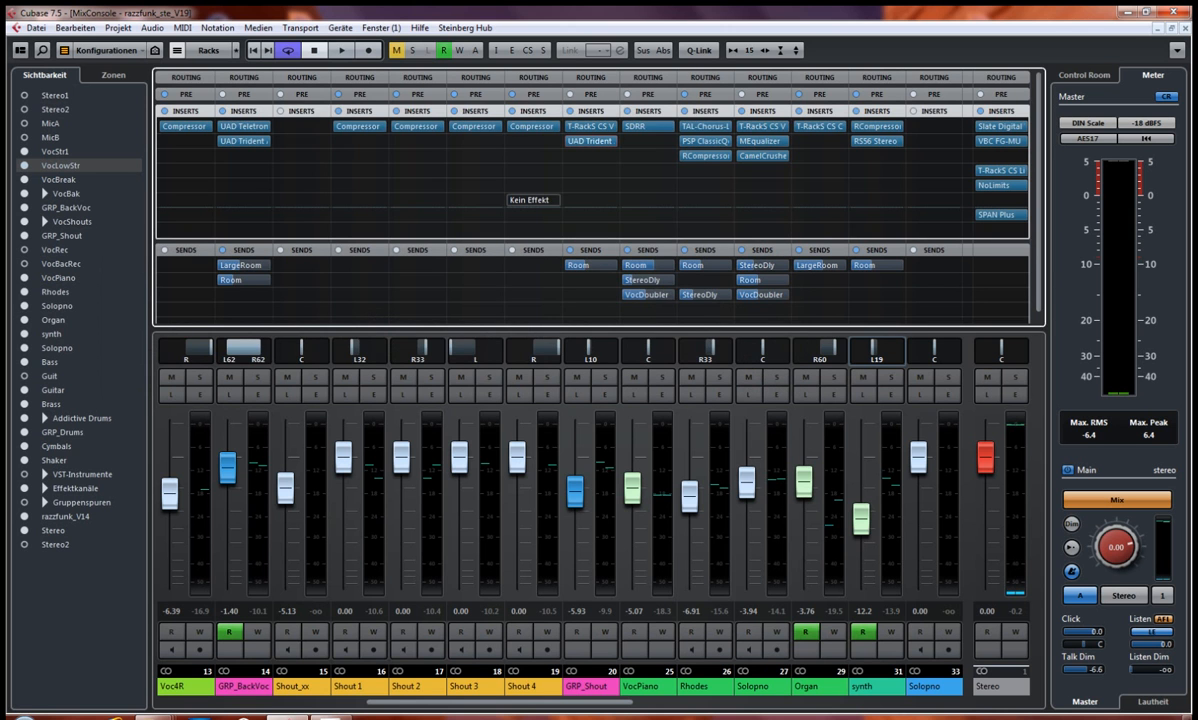
# Step: Set the project's cycle range to the A3-Teil Brass/2 section, bars 63 to 71
pyautogui.moveTo(540, 707); pyautogui.dragTo(370, 710)
pyautogui.press('F3')
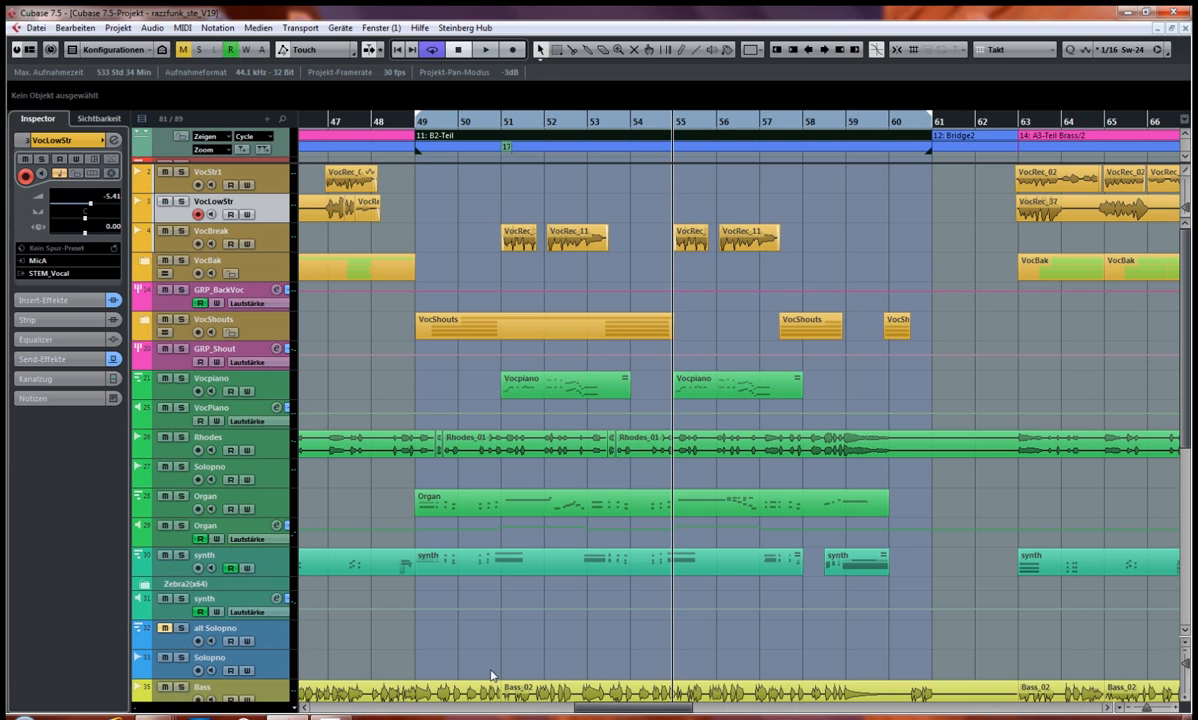
pyautogui.moveTo(595, 714); pyautogui.dragTo(647, 713)
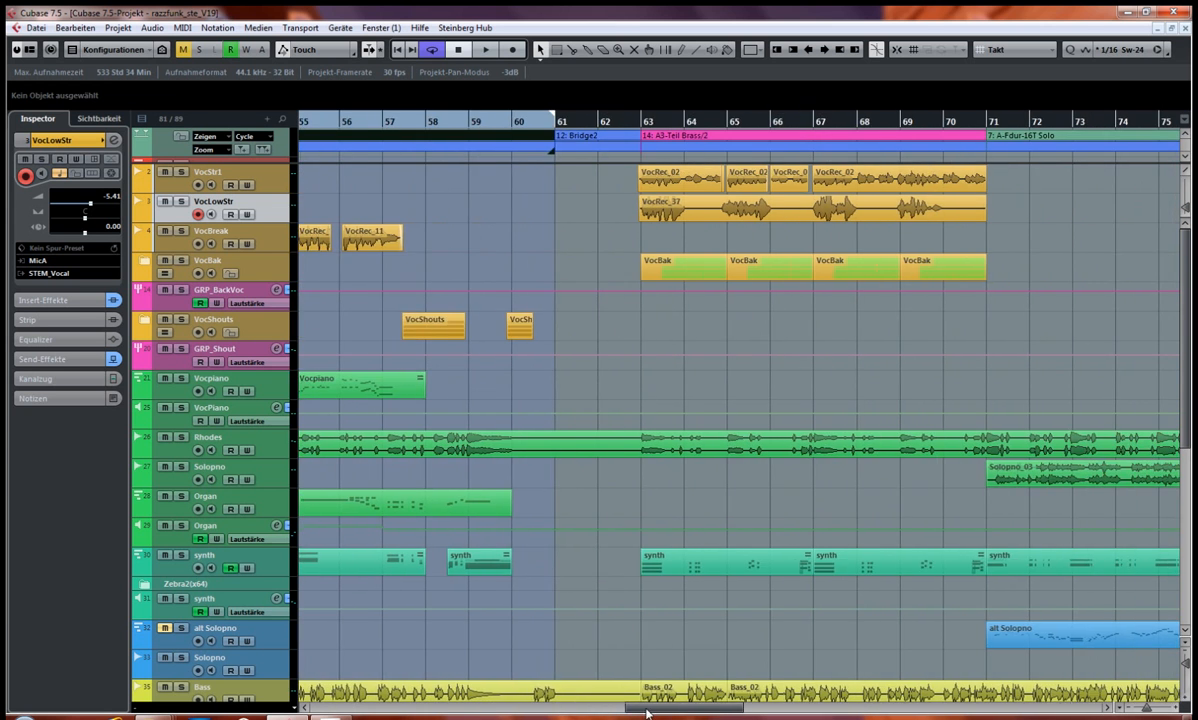
pyautogui.click(658, 142)
pyautogui.doubleClick(658, 142)
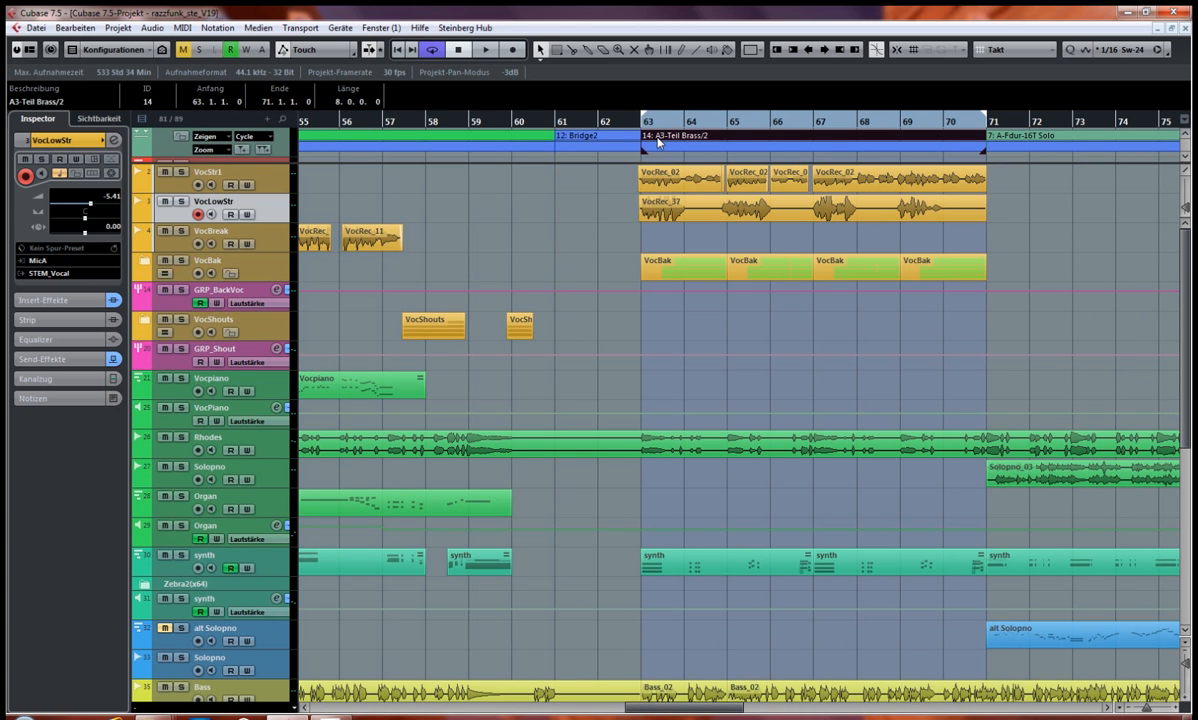
# Step: Solo the GRP_BackVoc channel in the mixer and start playback of the cycled section
pyautogui.press('F3')
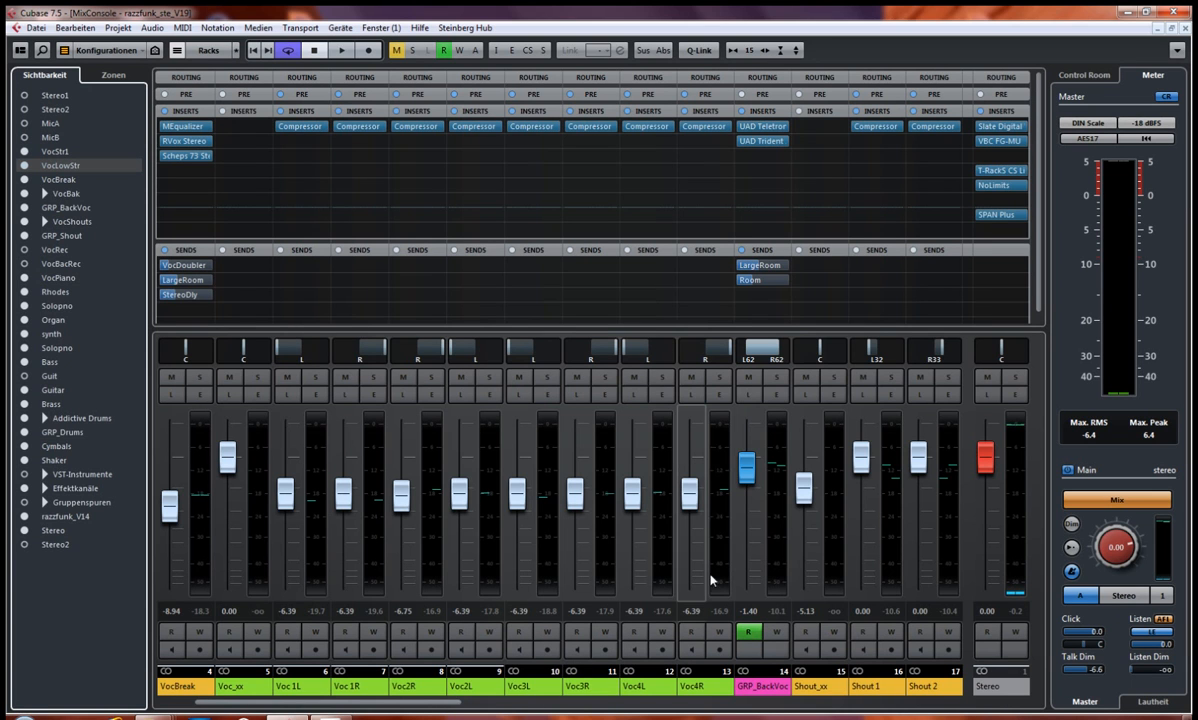
pyautogui.click(777, 378)
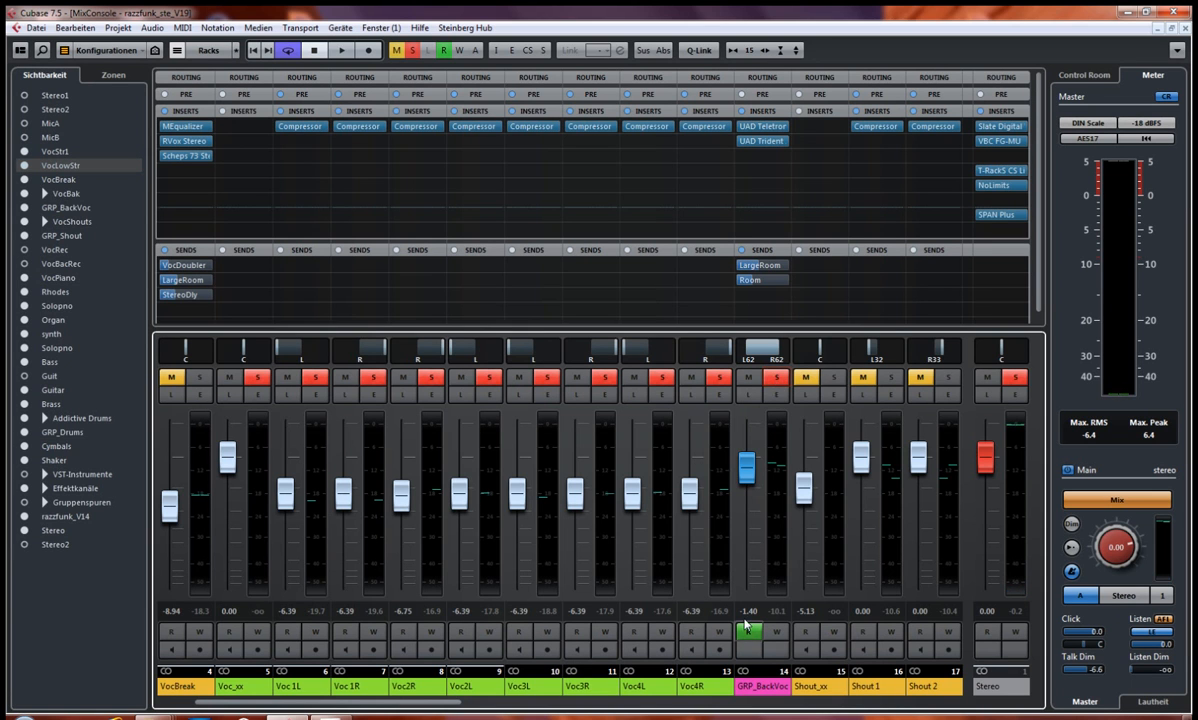
pyautogui.press('space')
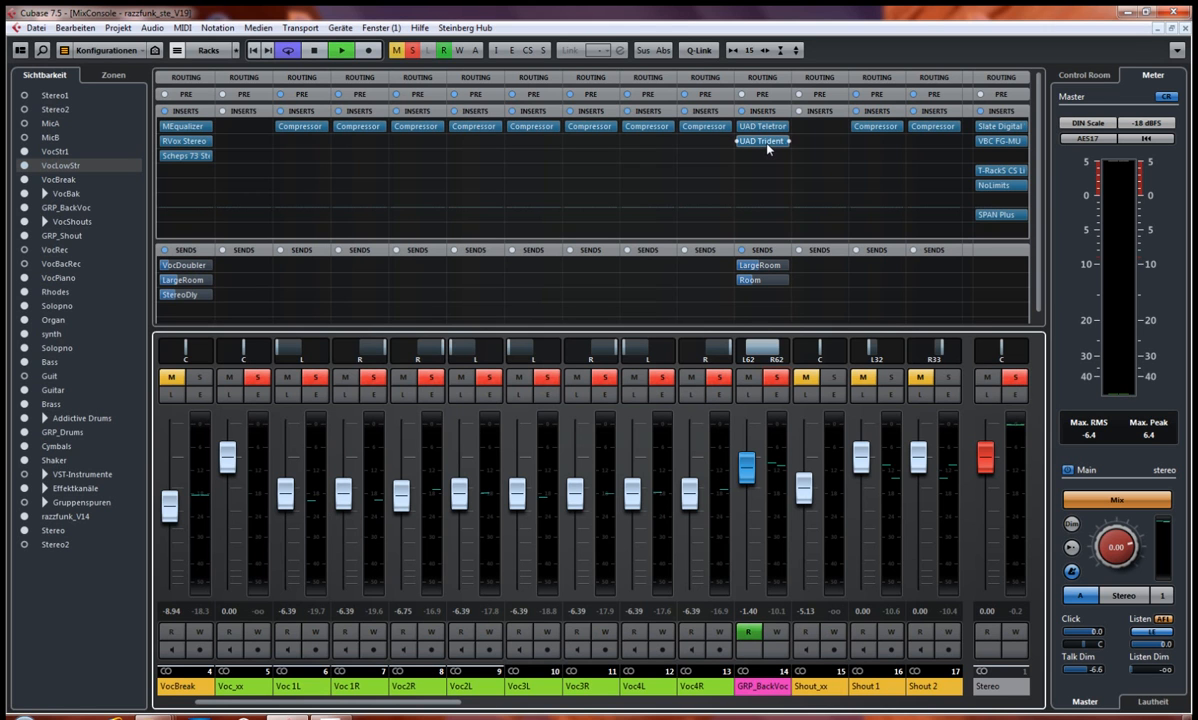
# Step: Compare GRP_BackVoc's UAD Trident A-Range insert bypassed and active during playback, stop playback and close the plug-in
pyautogui.click(756, 142)
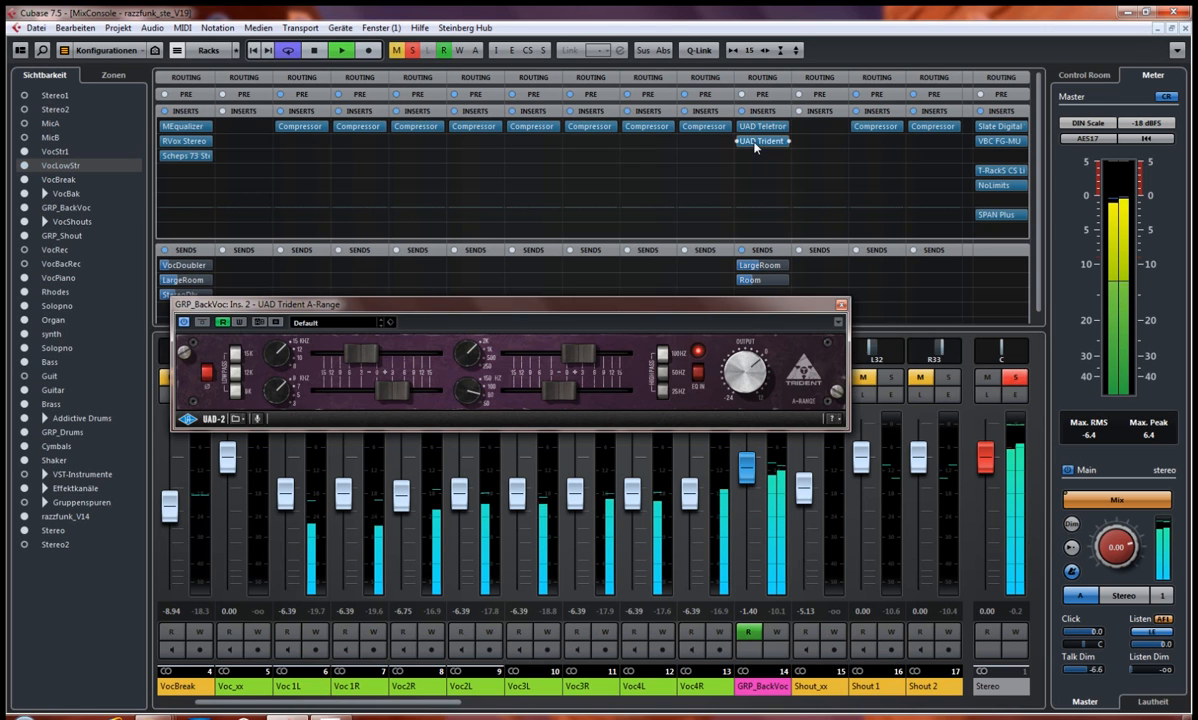
pyautogui.press('space')
pyautogui.click(202, 322)
pyautogui.press('space')
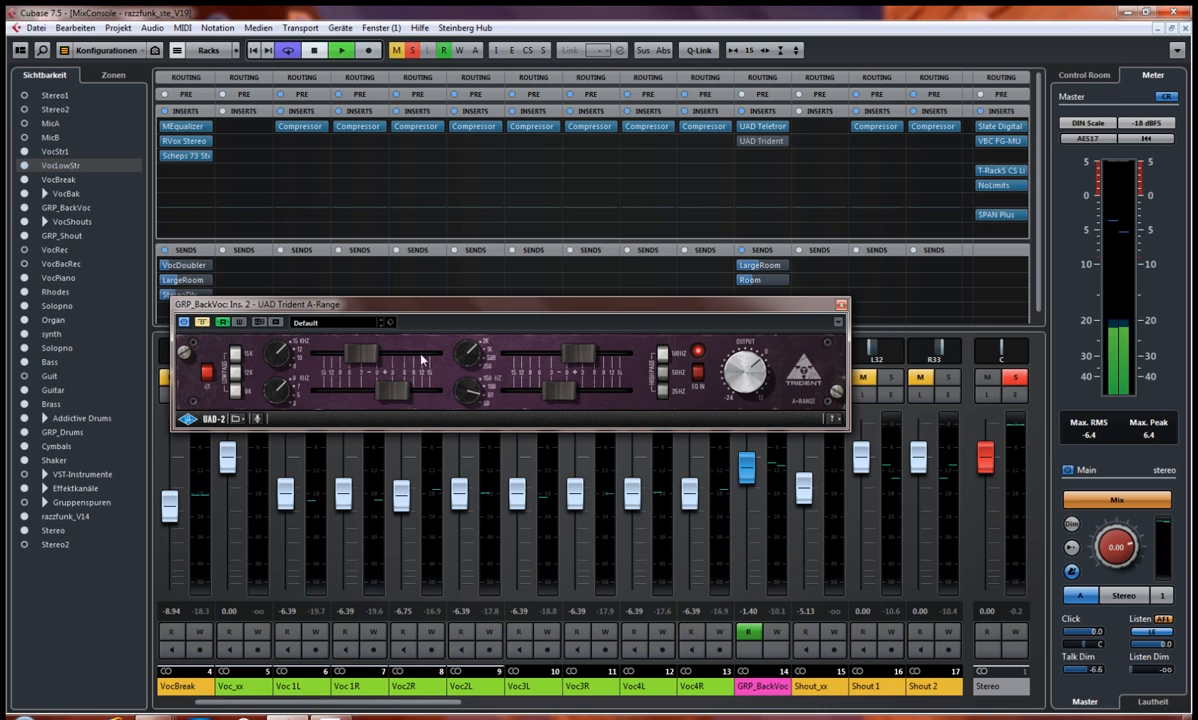
pyautogui.click(202, 323)
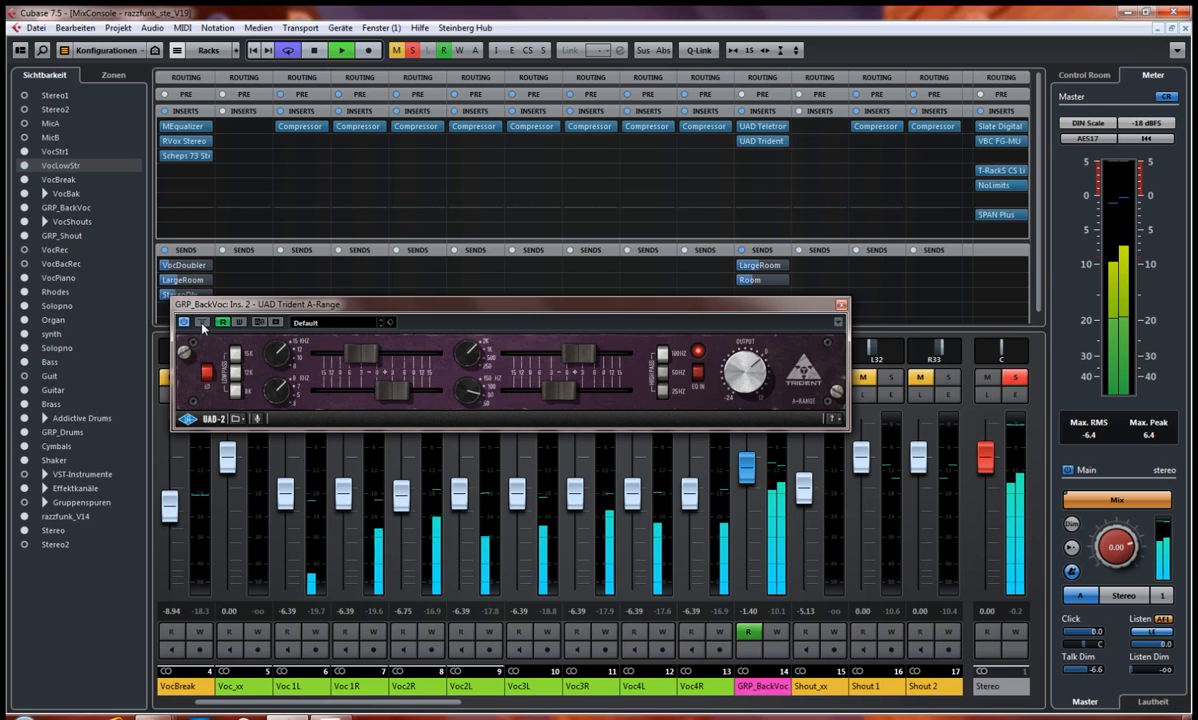
pyautogui.click(202, 323)
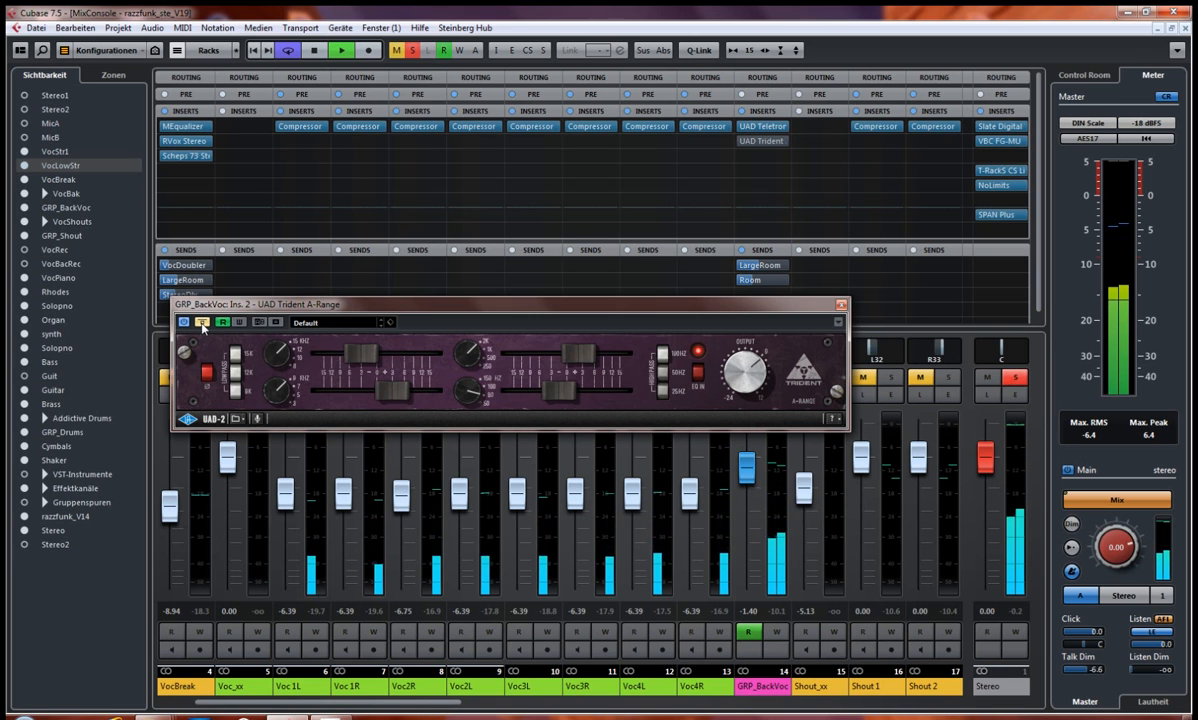
pyautogui.click(202, 323)
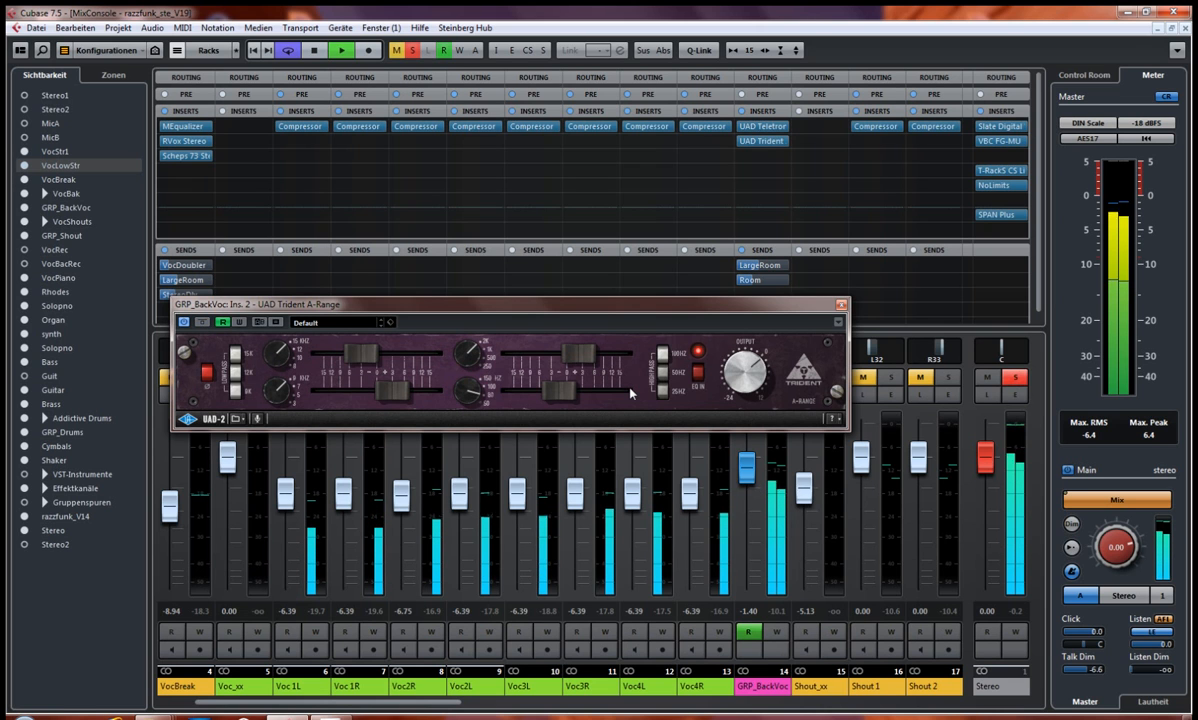
pyautogui.press('space')
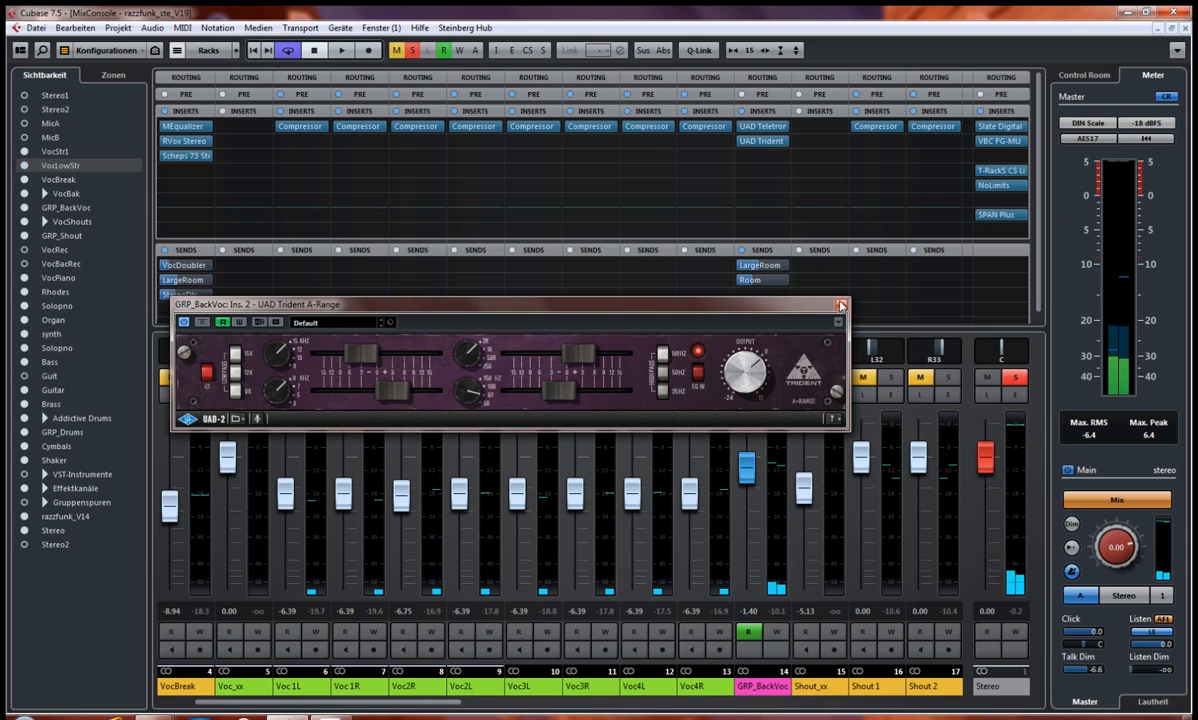
pyautogui.click(841, 306)
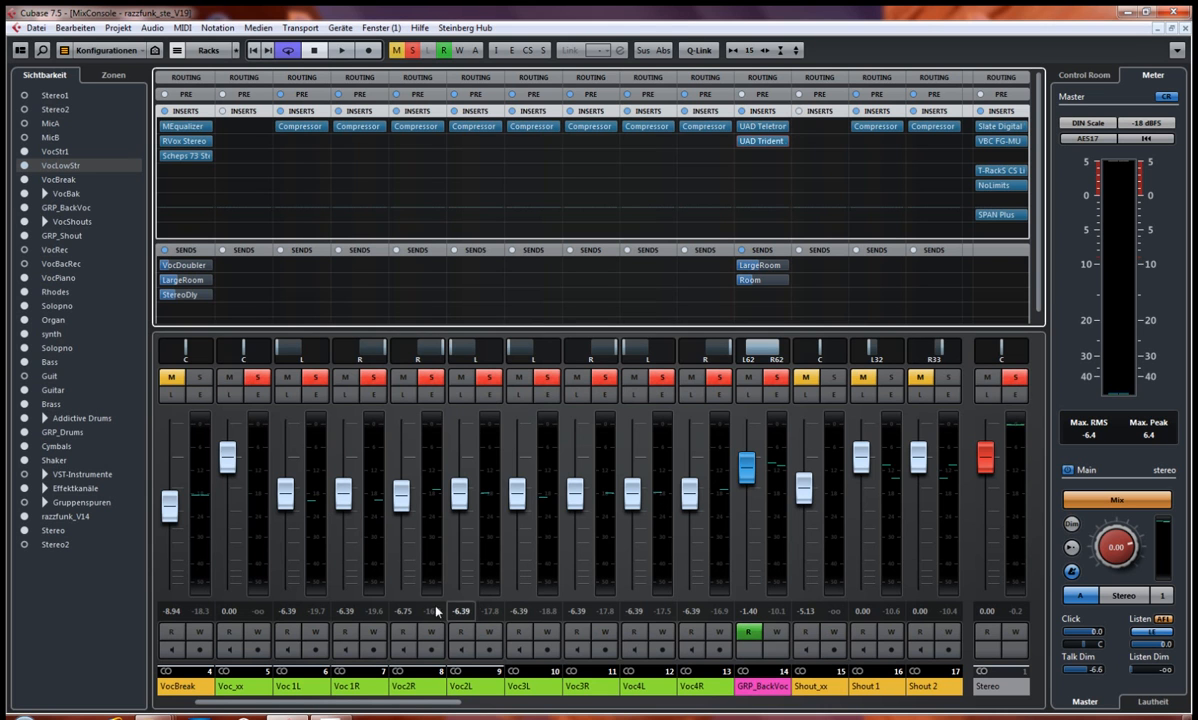
# Step: Expand the mixer's routing section and examine the output assignments from the vocal channels through to the effect channels
pyautogui.moveTo(393, 707); pyautogui.dragTo(670, 707)
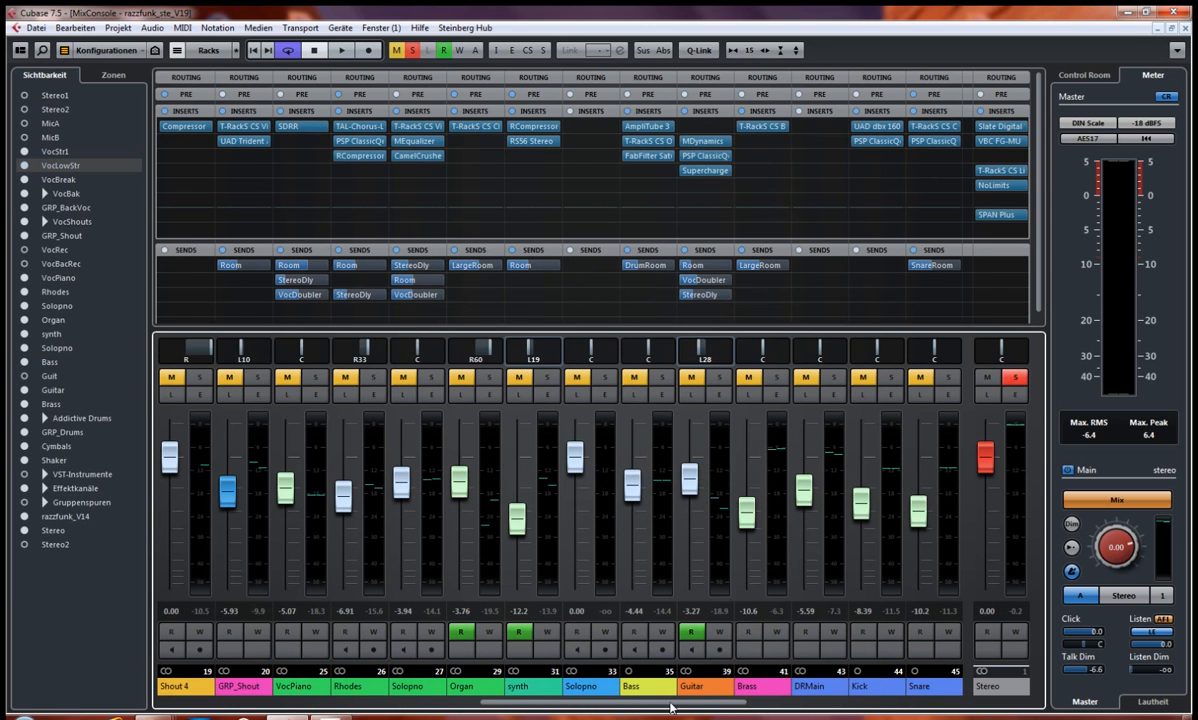
pyautogui.click(366, 80)
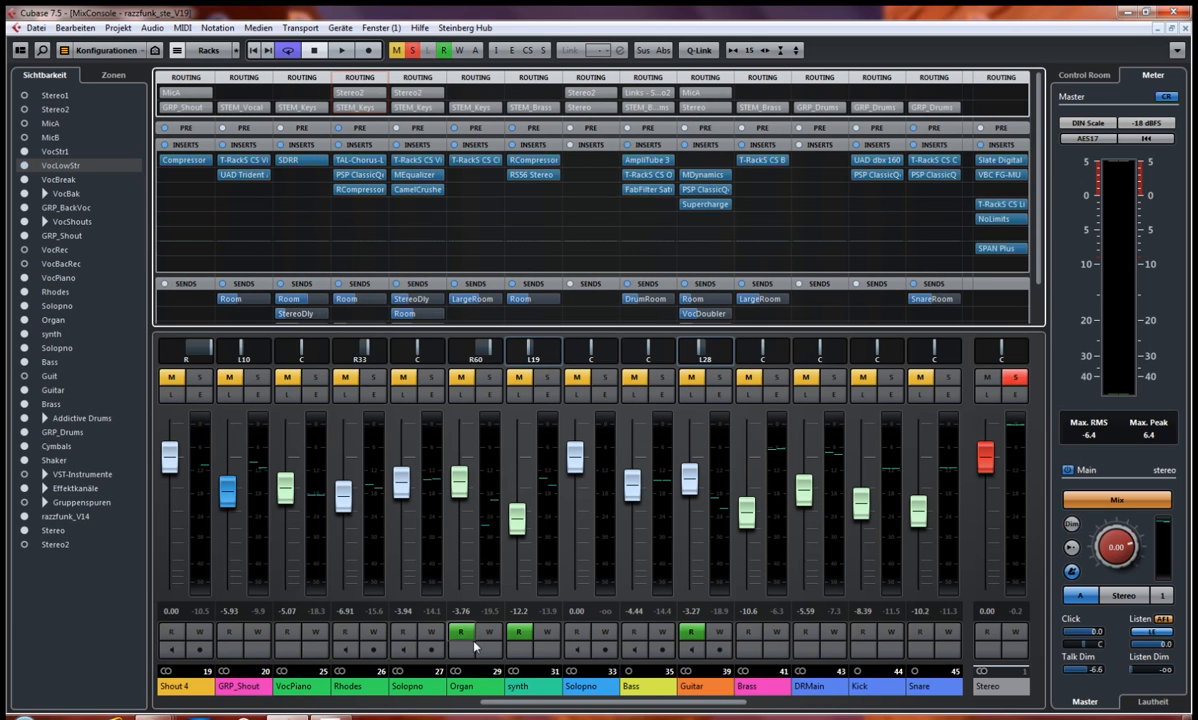
pyautogui.moveTo(567, 706); pyautogui.dragTo(350, 697)
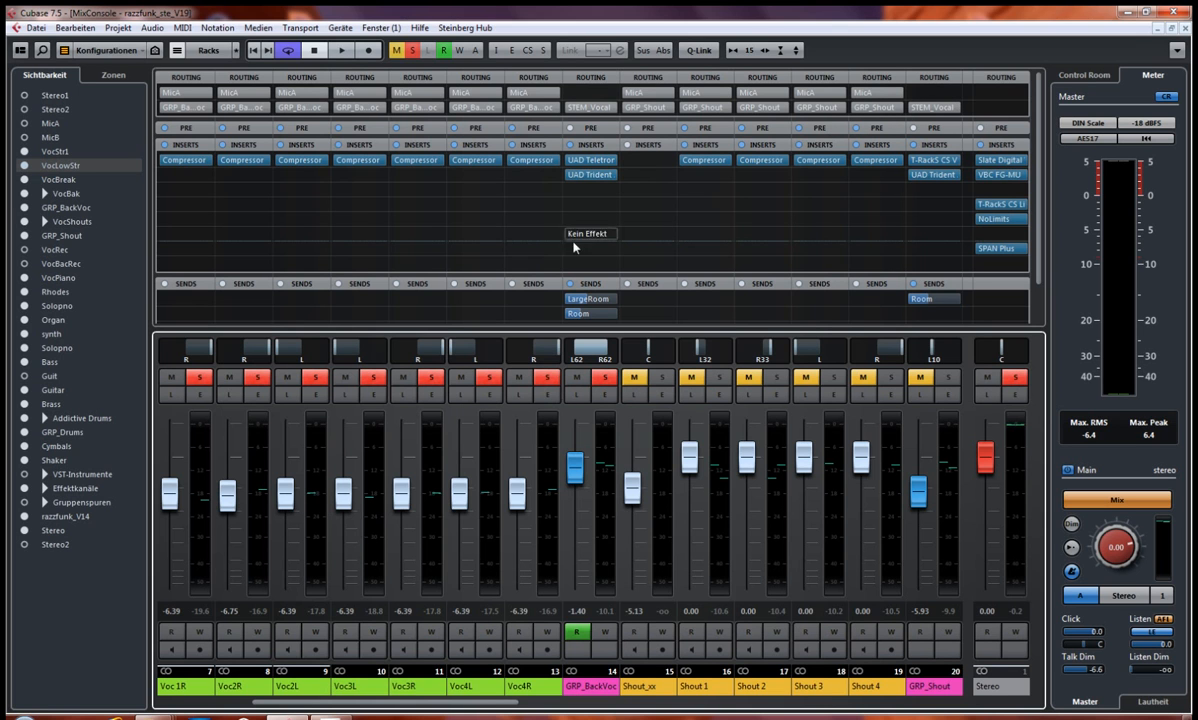
pyautogui.hscroll(4, 474, 708)
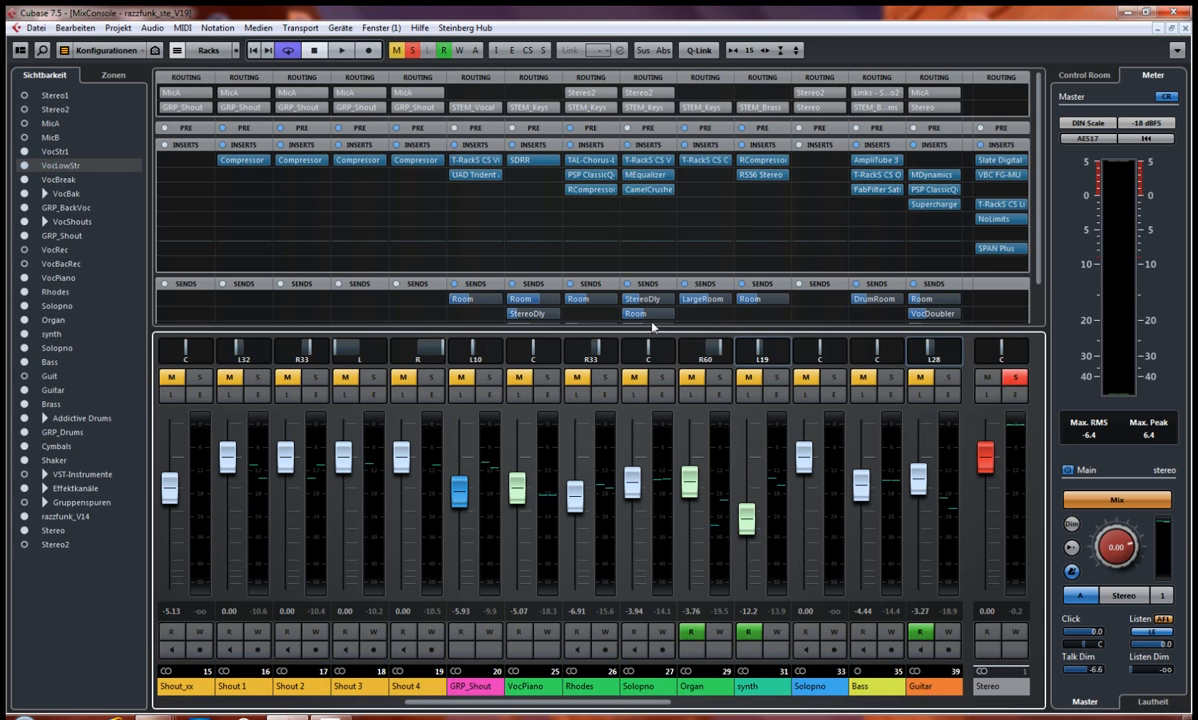
pyautogui.moveTo(635, 706); pyautogui.dragTo(975, 709)
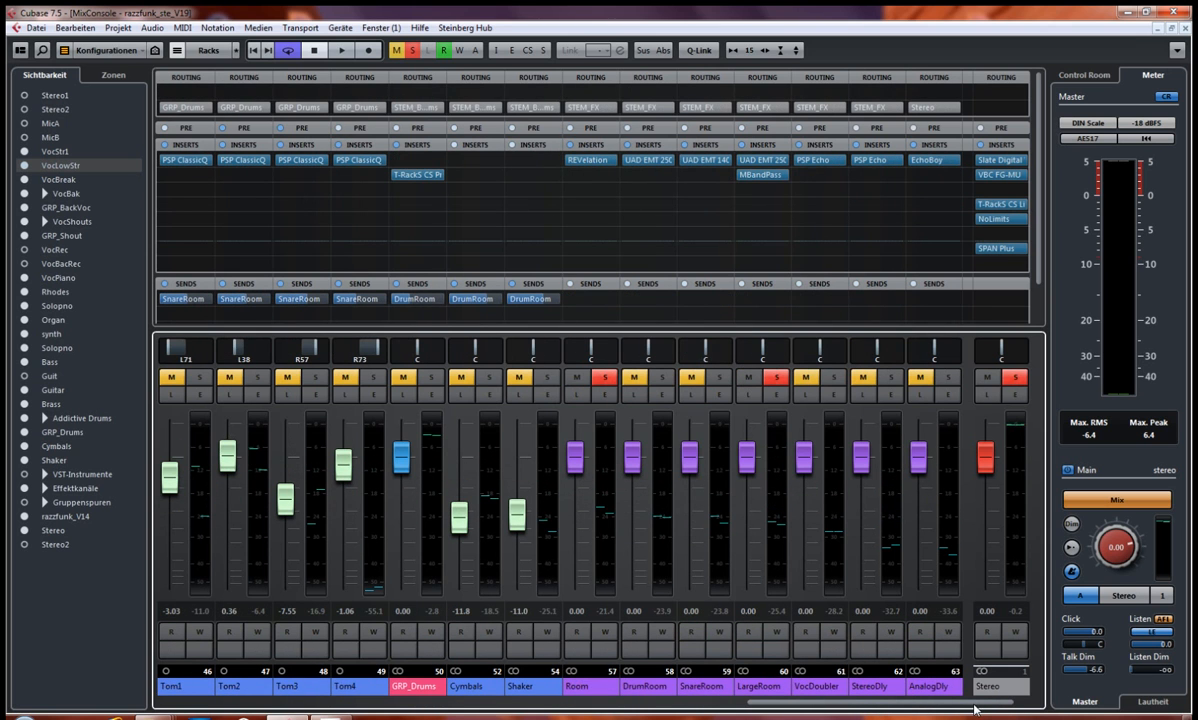
# Step: Show the STEM group channels beside the Stereo output and review the instrument, drum and effect channels routed to them
pyautogui.click(24, 488)
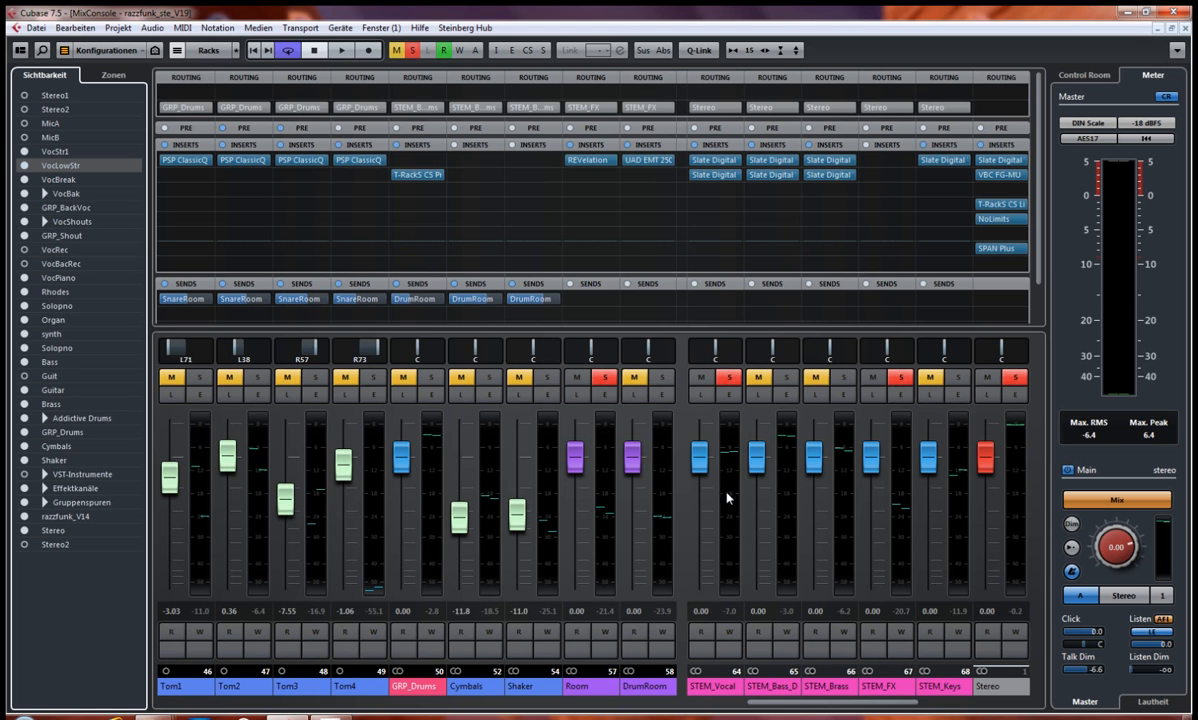
pyautogui.hscroll(-10, 793, 710)
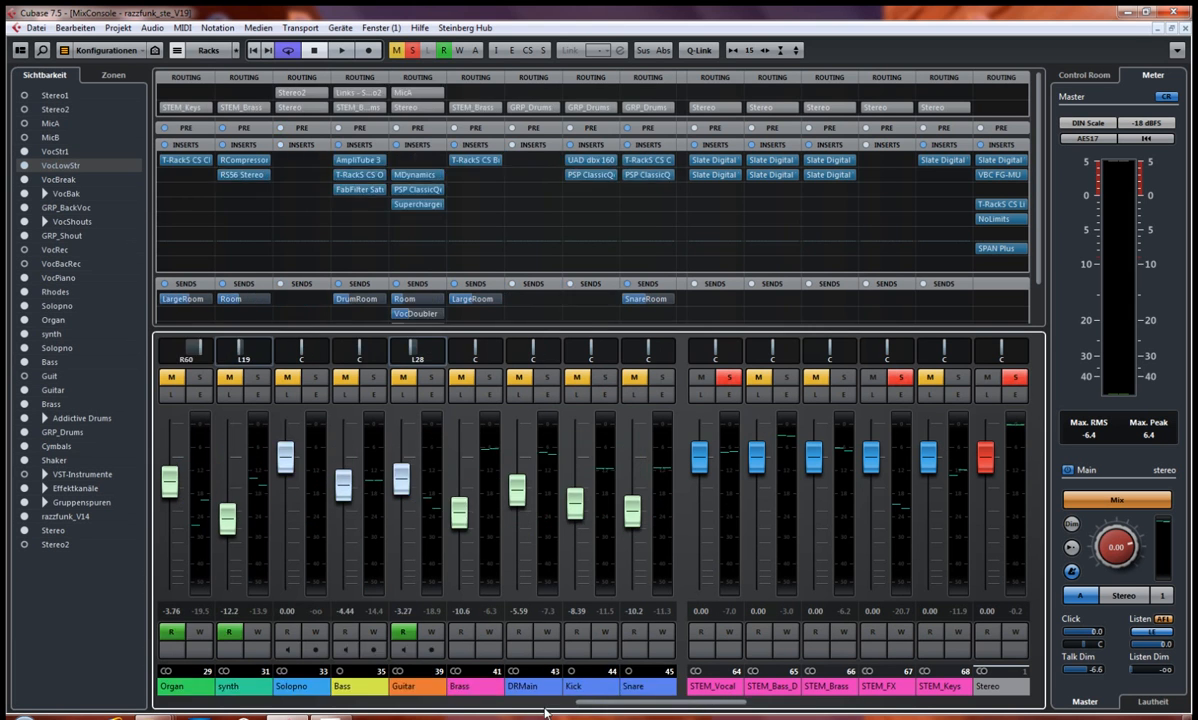
pyautogui.hscroll(10, 740, 714)
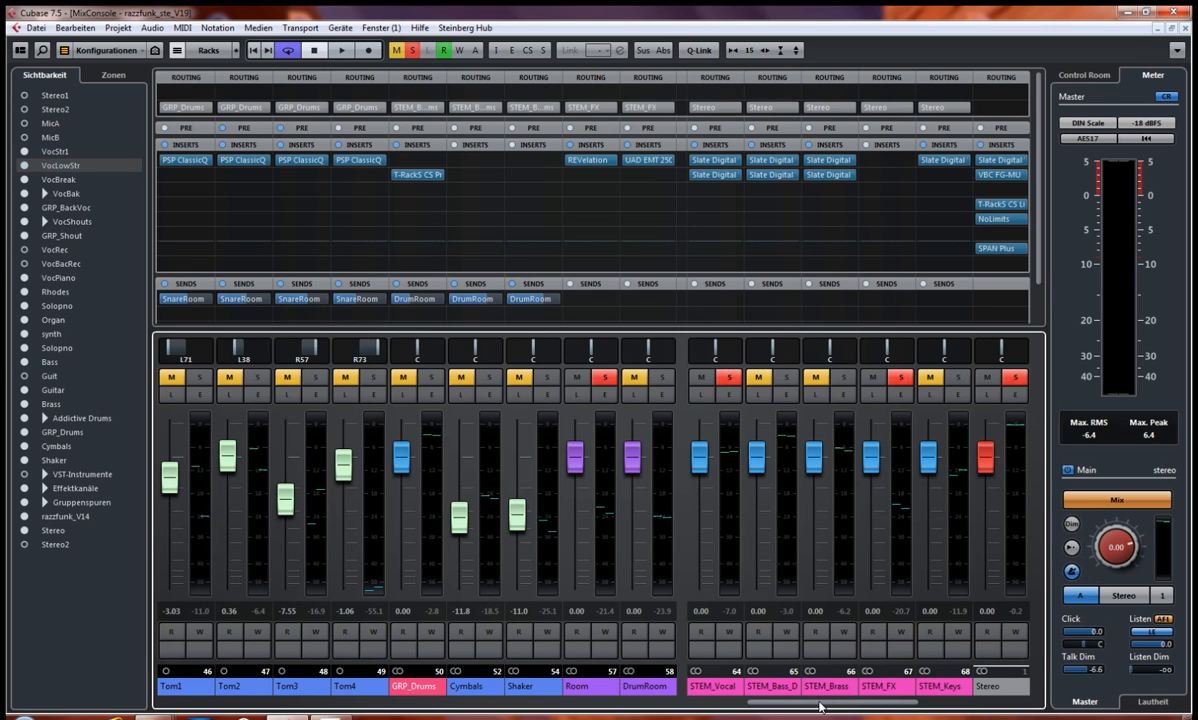
pyautogui.moveTo(825, 706); pyautogui.dragTo(844, 708)
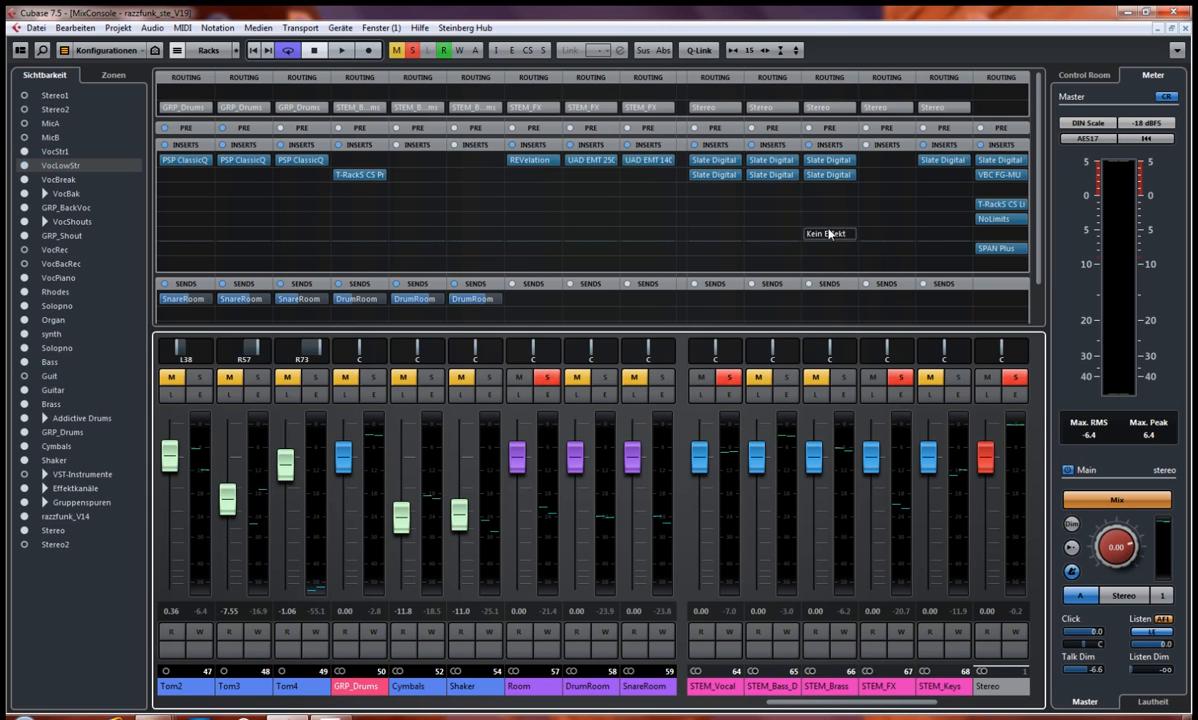
# Step: Inspect the Slate Digital Virtual Channel and Virtual Tape Machines inserts on STEM_Vocal side by side, closing both
pyautogui.click(710, 161)
pyautogui.moveTo(655, 121); pyautogui.dragTo(333, 116)
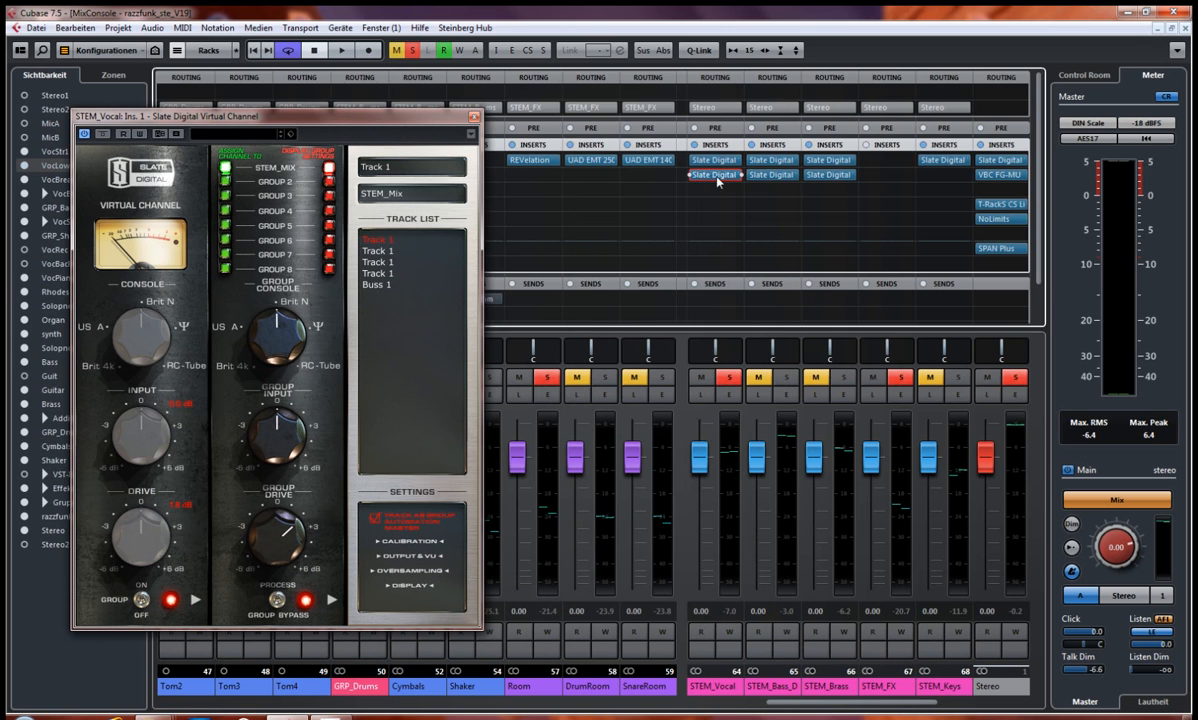
pyautogui.click(715, 175)
pyautogui.moveTo(520, 88); pyautogui.dragTo(715, 215)
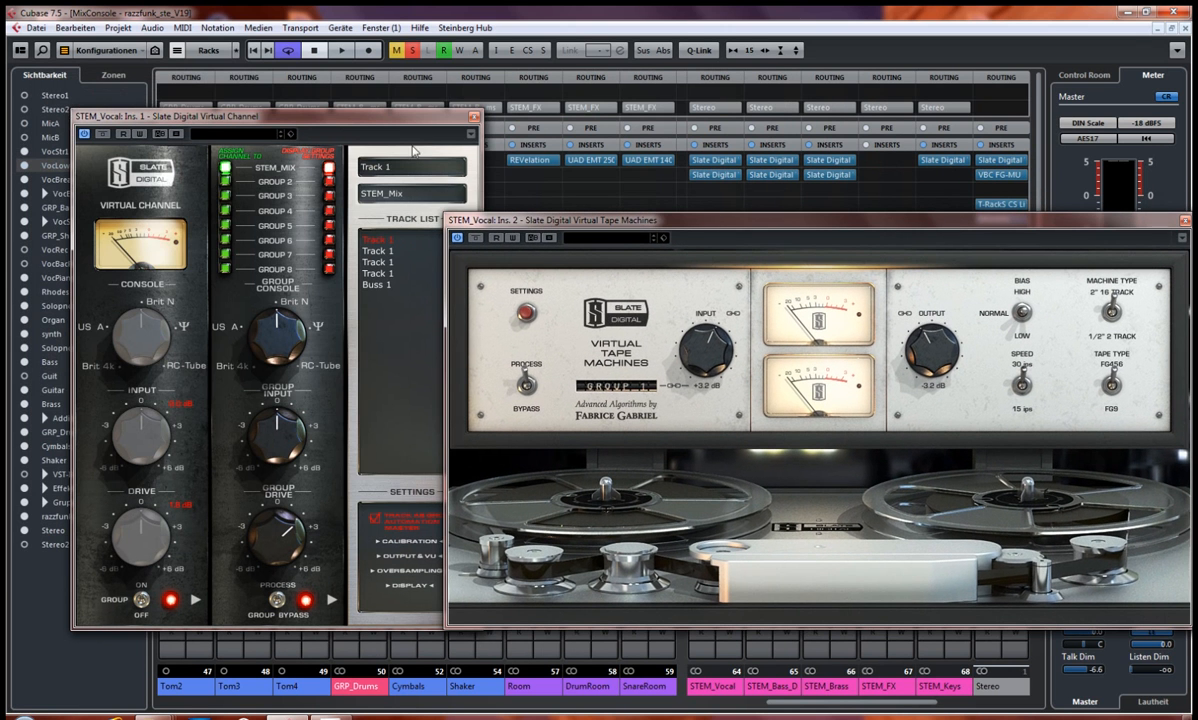
pyautogui.moveTo(367, 124); pyautogui.dragTo(320, 72)
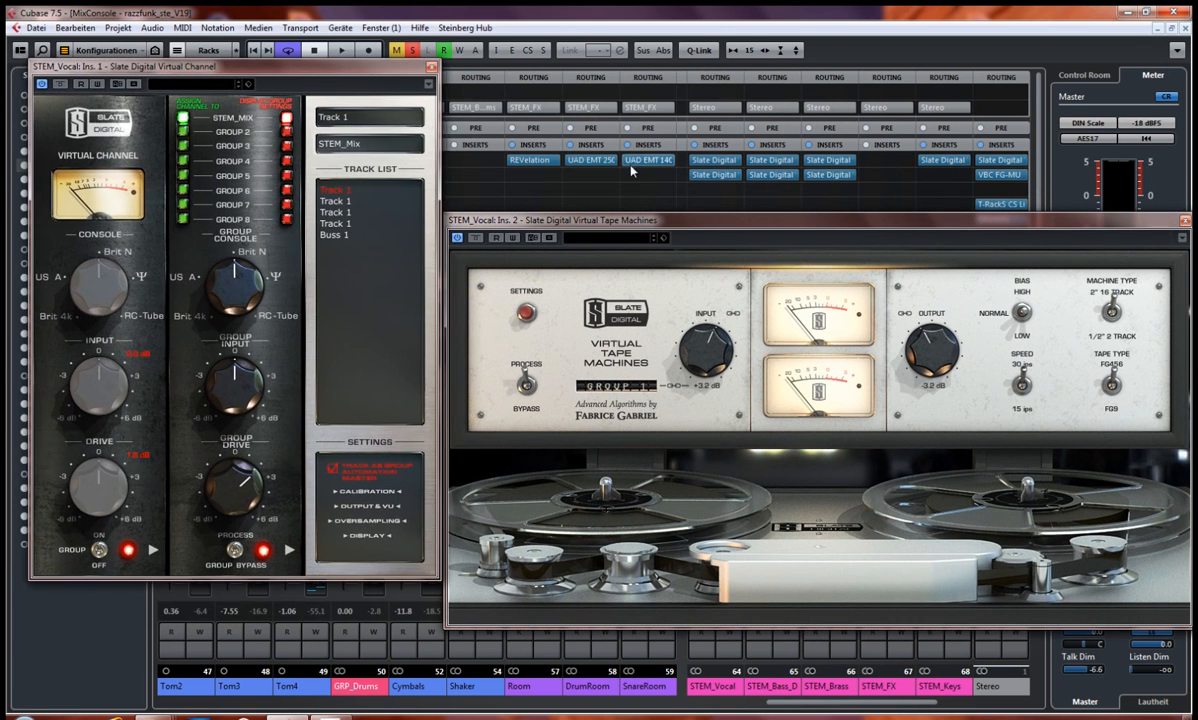
pyautogui.moveTo(599, 222)
pyautogui.mouseDown()
pyautogui.moveTo(605, 213)
pyautogui.moveTo(606, 226)
pyautogui.mouseUp()
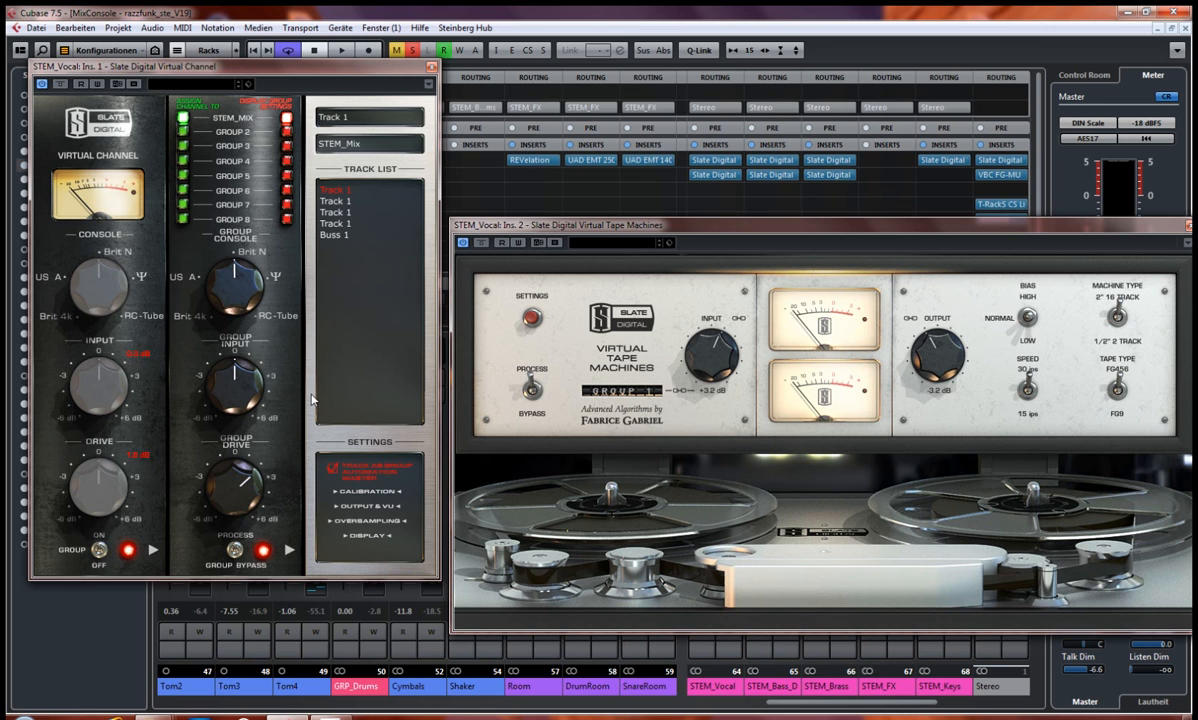
pyautogui.moveTo(586, 222); pyautogui.dragTo(580, 222)
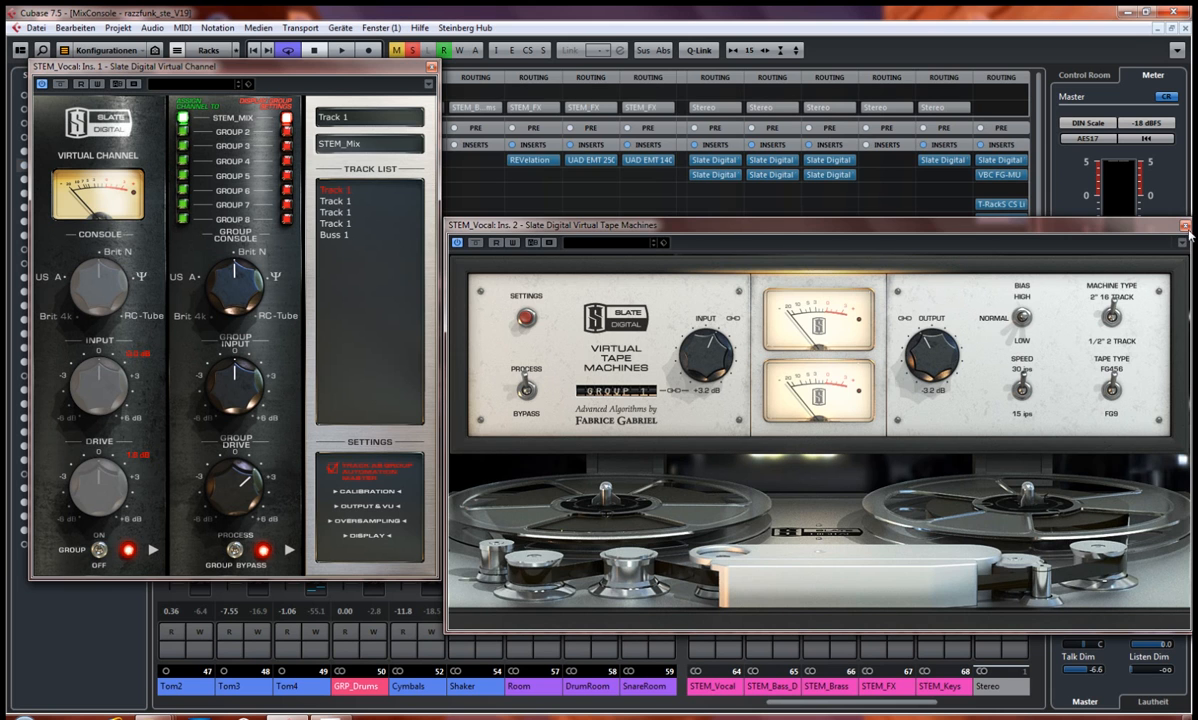
pyautogui.click(1185, 225)
pyautogui.click(432, 66)
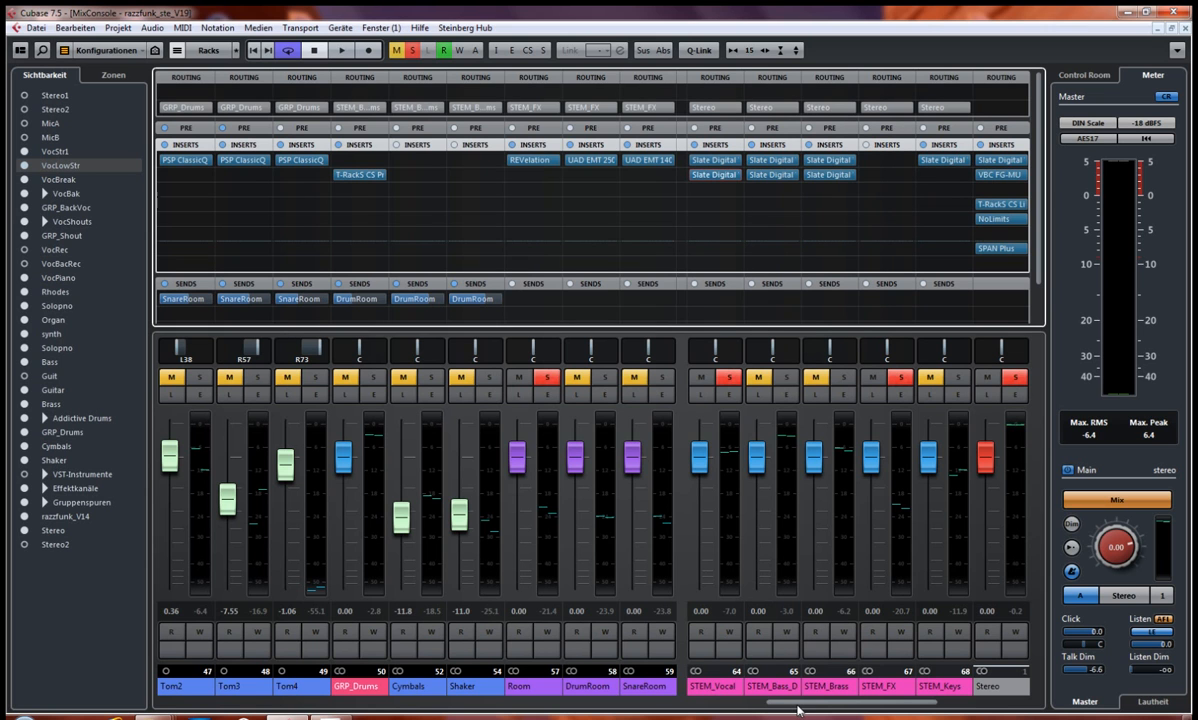
# Step: Play the full mix with all channel solos lifted and the cycle switched off
pyautogui.moveTo(798, 710); pyautogui.dragTo(836, 711)
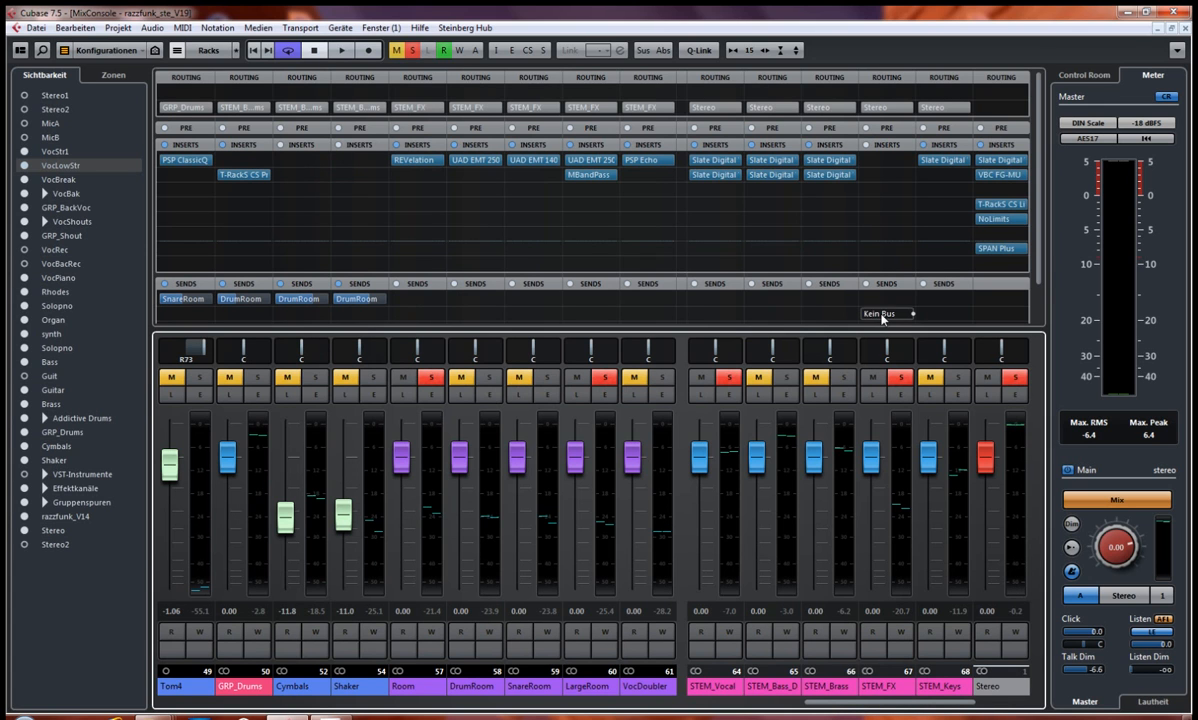
pyautogui.click(411, 51)
pyautogui.click(288, 50)
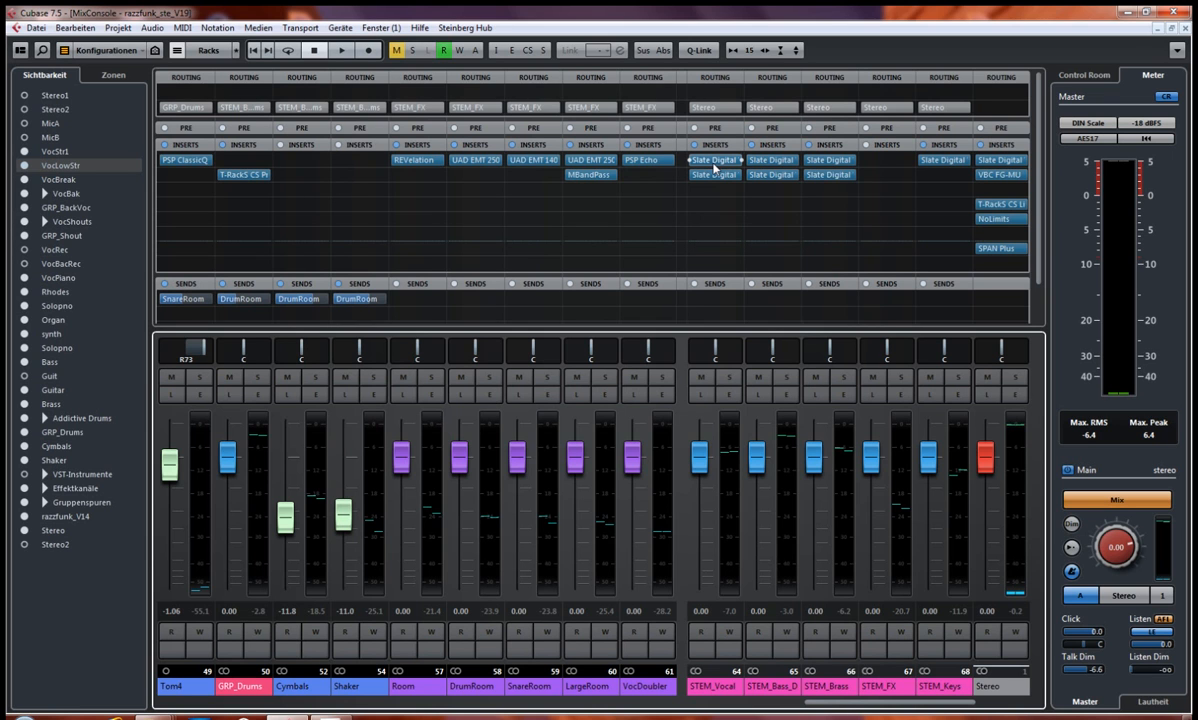
pyautogui.press('space')
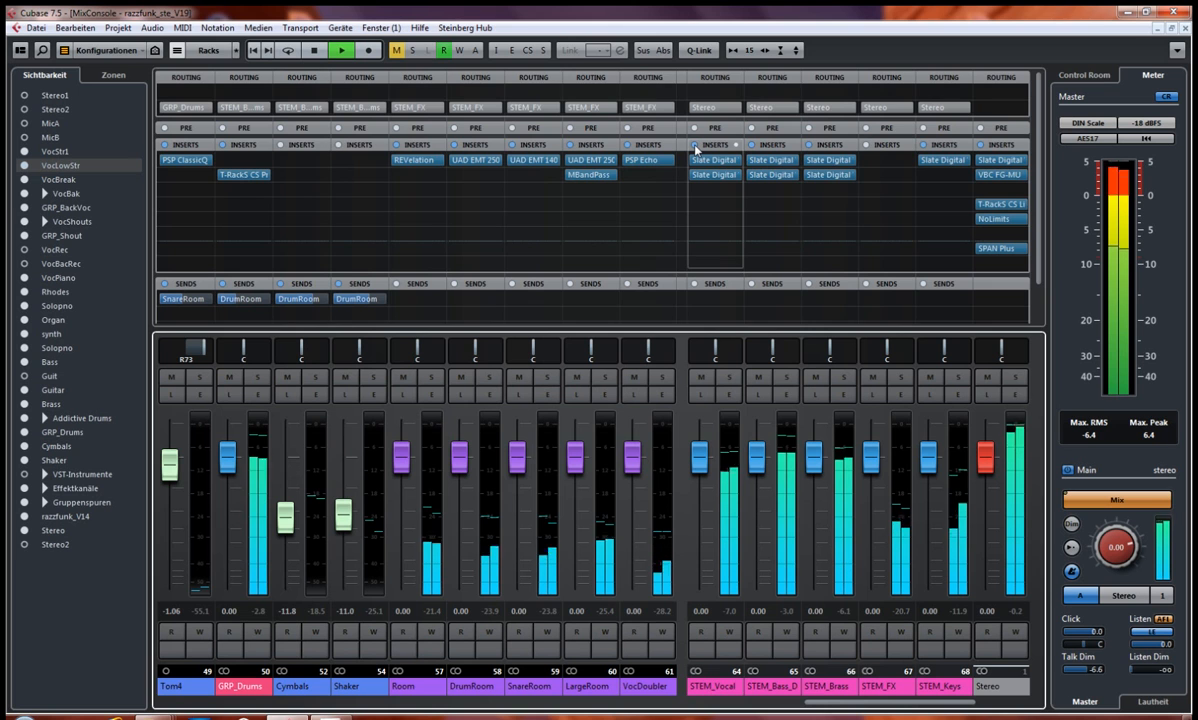
# Step: Bypass the STEM channels' inserts one after another during playback, reactivate each of them and stop playback
pyautogui.moveTo(697, 149); pyautogui.dragTo(889, 151)
pyautogui.click(923, 148)
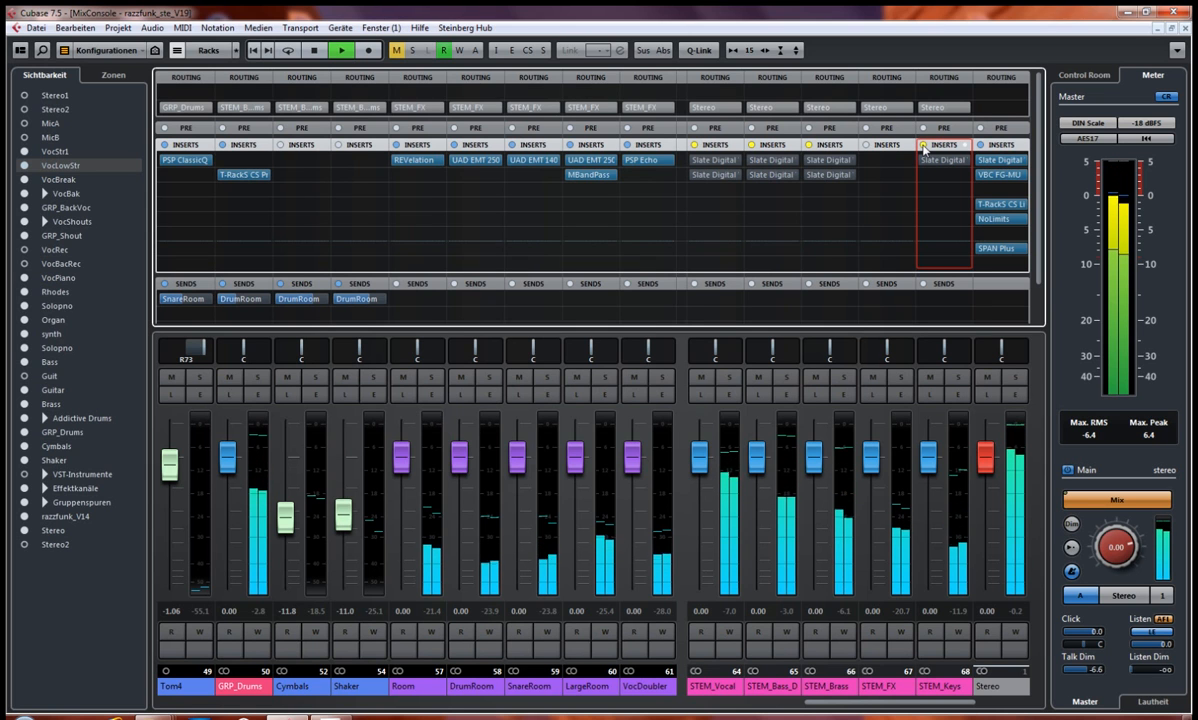
pyautogui.click(923, 148)
pyautogui.click(809, 148)
pyautogui.click(752, 148)
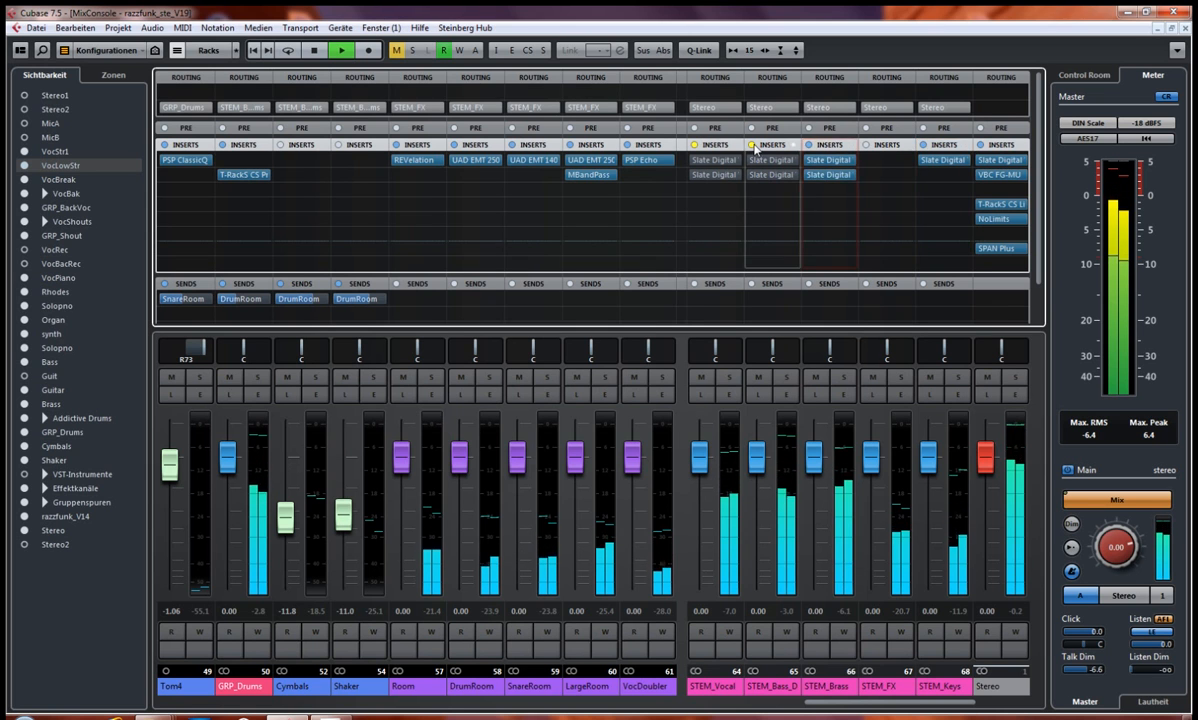
pyautogui.click(718, 148)
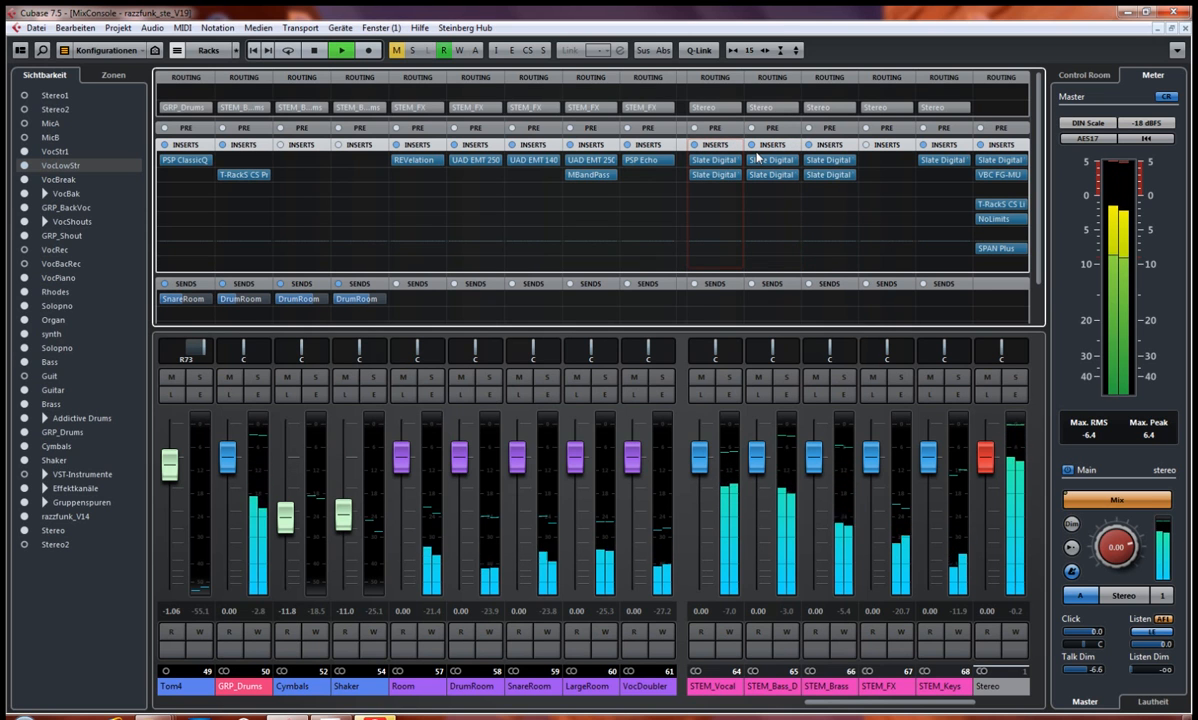
pyautogui.press('space')
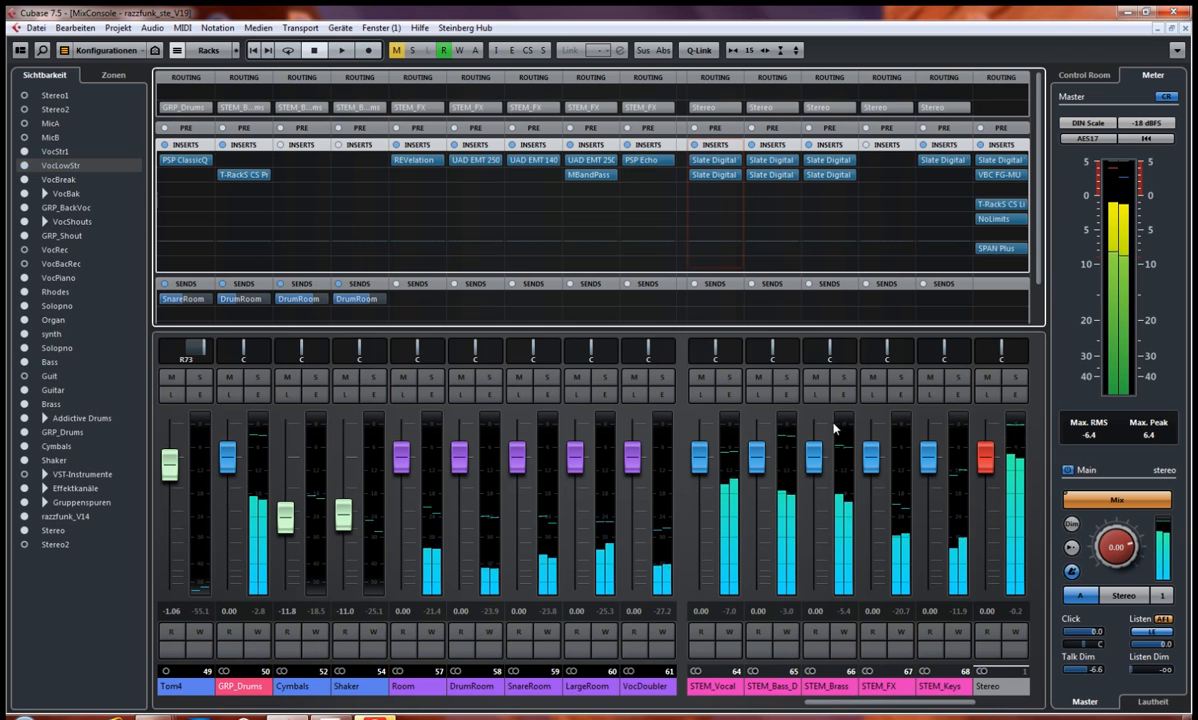
# Step: Select the channels STEM_Vocal through STEM_Keys and enable Q-Link for them
pyautogui.click(671, 646)
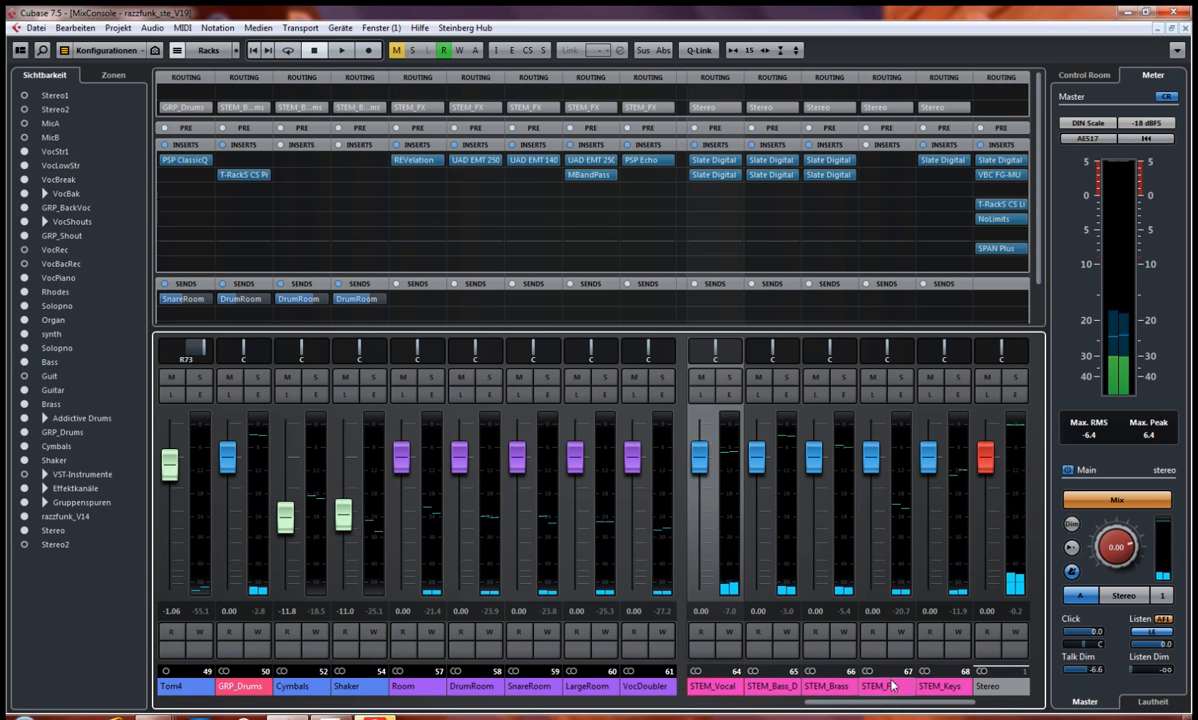
pyautogui.keyDown('shift'); pyautogui.click(940, 688); pyautogui.keyUp('shift')
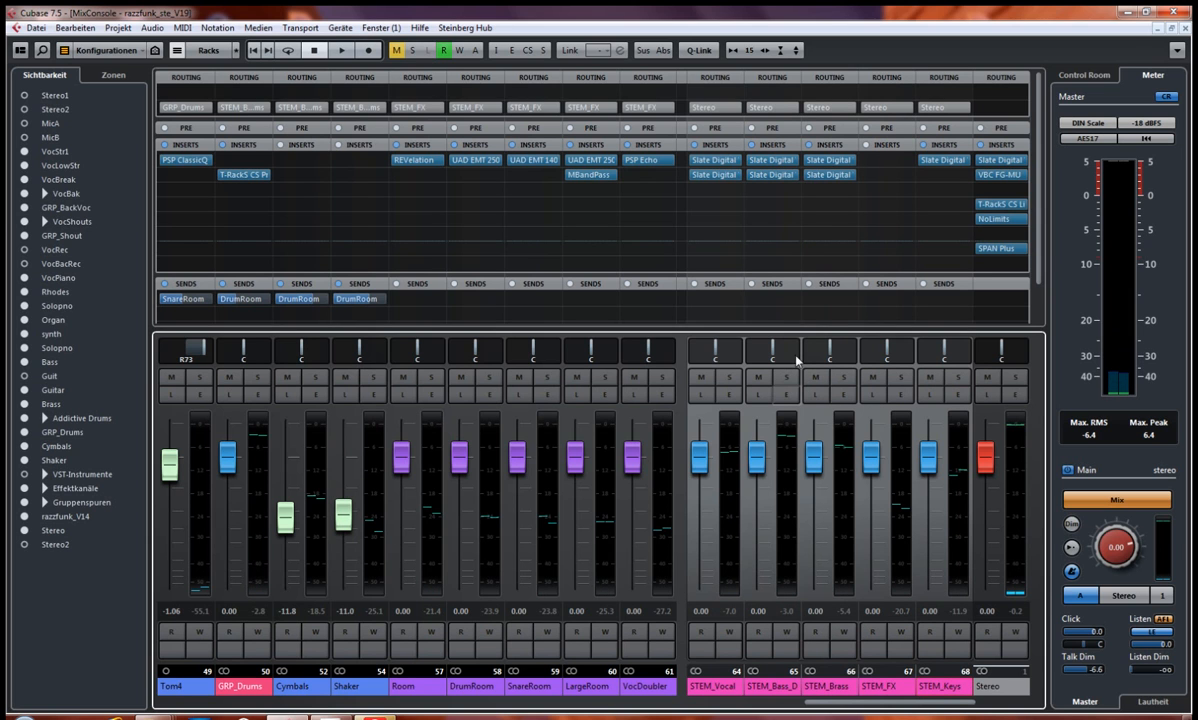
pyautogui.click(698, 50)
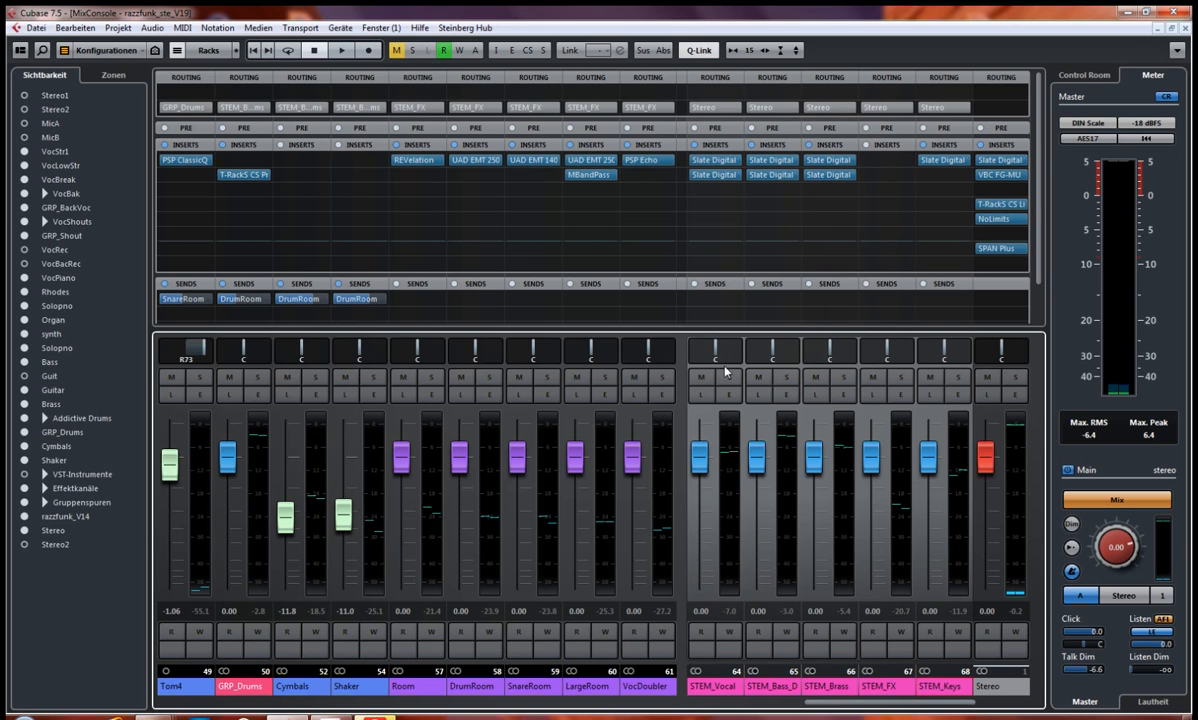
# Step: Play the mix and compare it with all linked STEM inserts bypassed together and active again
pyautogui.press('space')
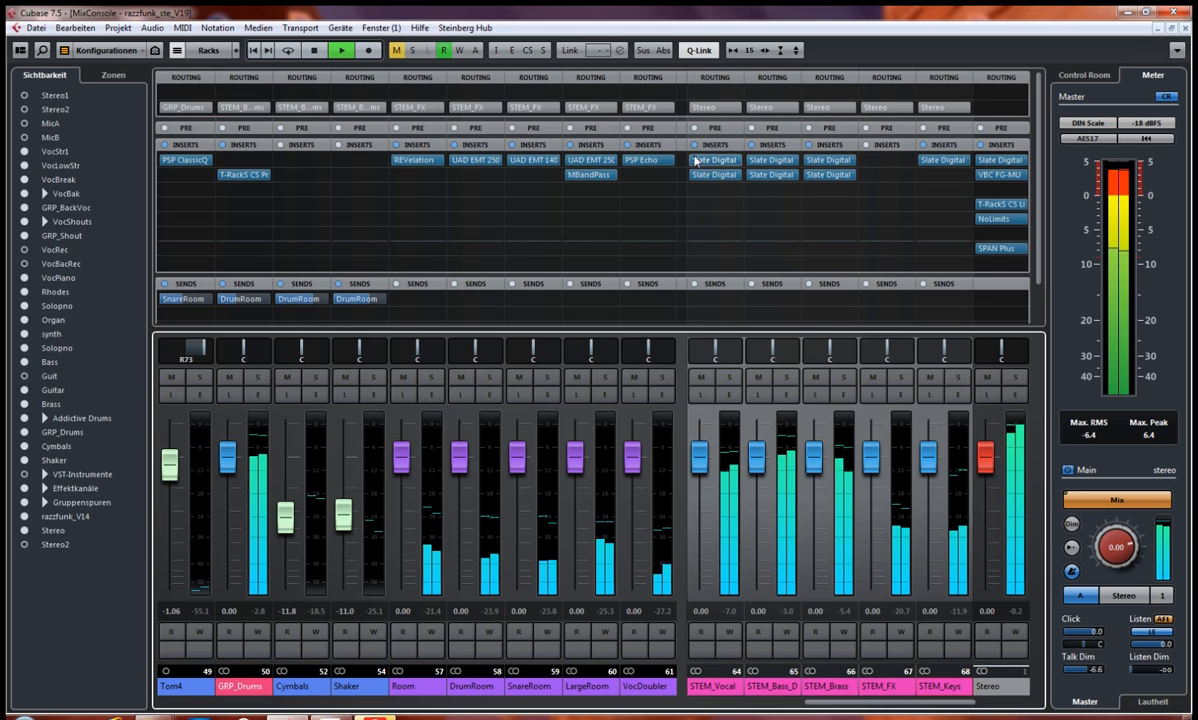
pyautogui.click(694, 145)
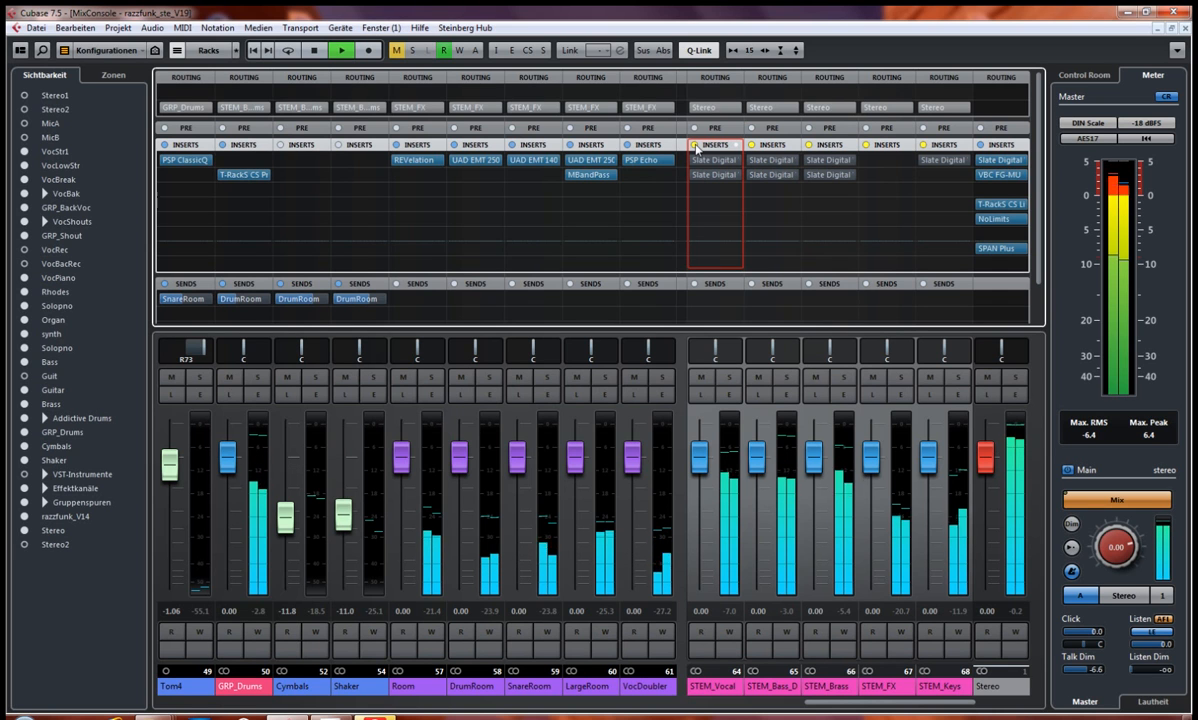
pyautogui.click(694, 145)
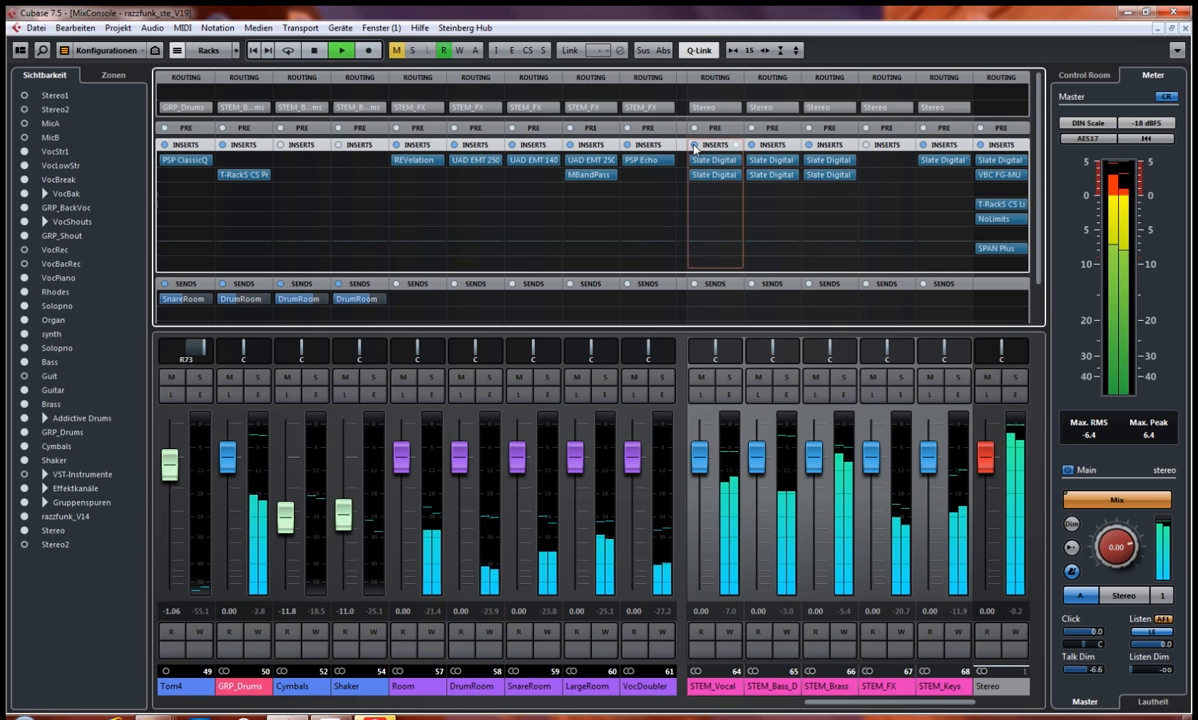
# Step: Bypass the linked STEM inserts together once more during playback, reactivate them and stop playback
pyautogui.click(694, 145)
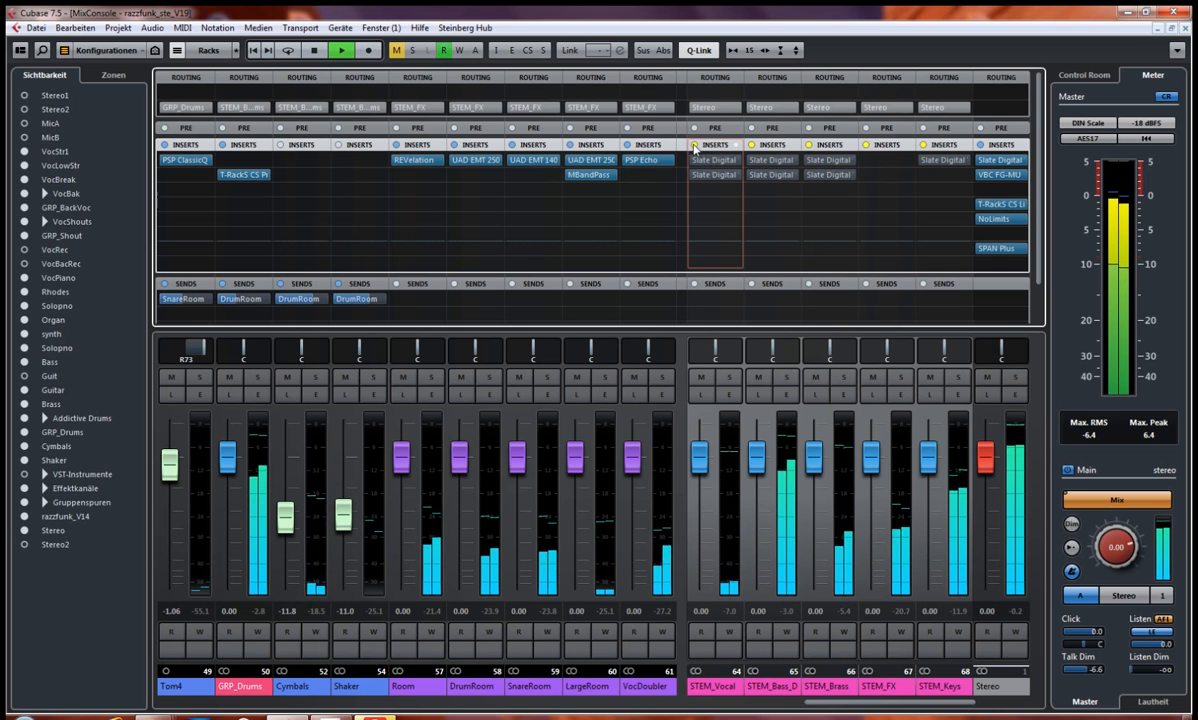
pyautogui.click(694, 145)
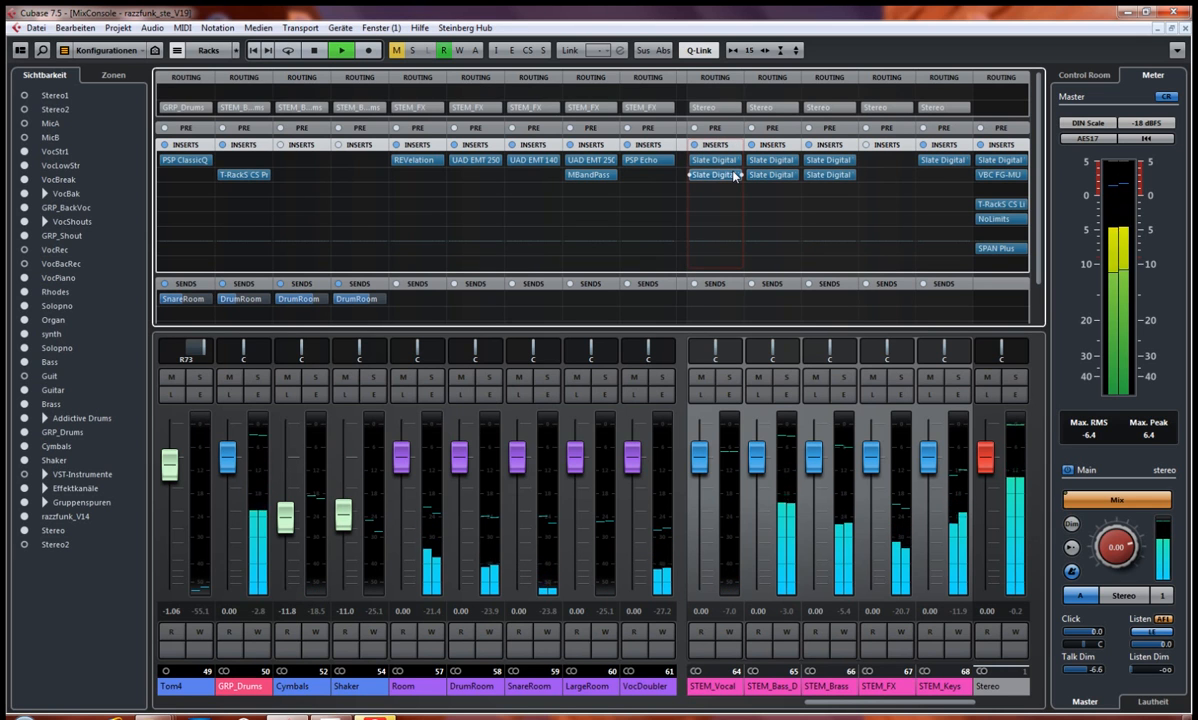
pyautogui.press('space')
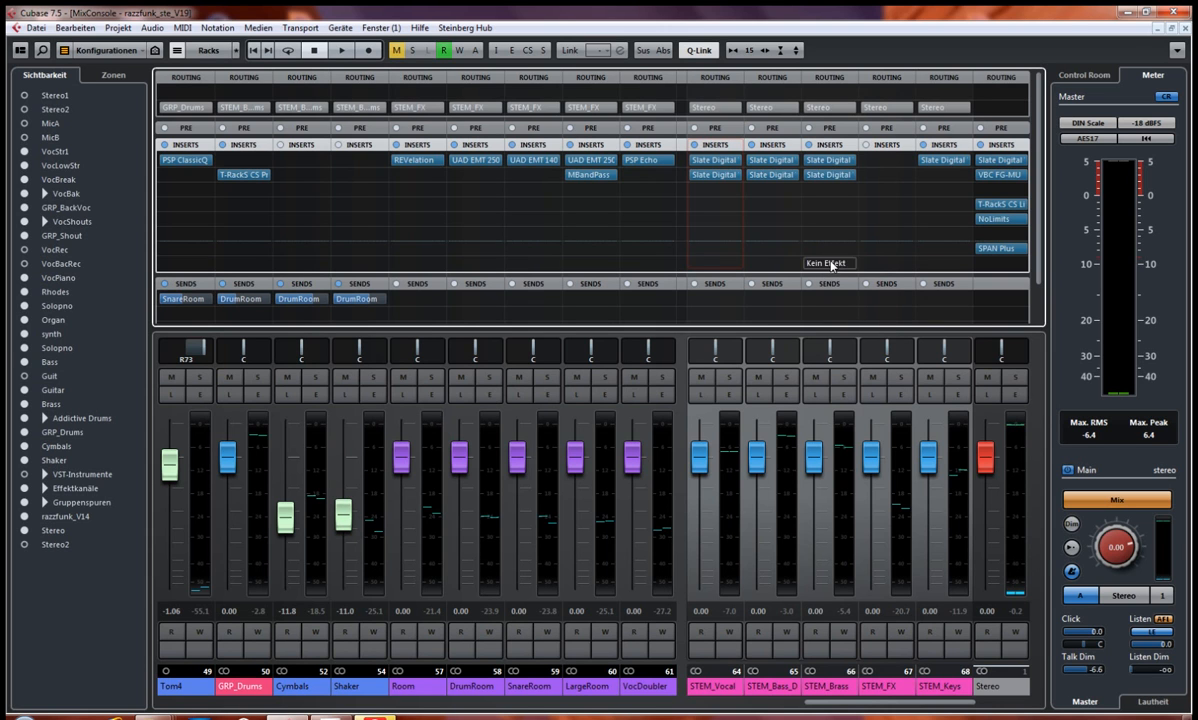
# Step: Inspect STEM_Vocal's Slate Digital Virtual Channel and Virtual Tape Machines inserts one after the other and close them
pyautogui.click(714, 161)
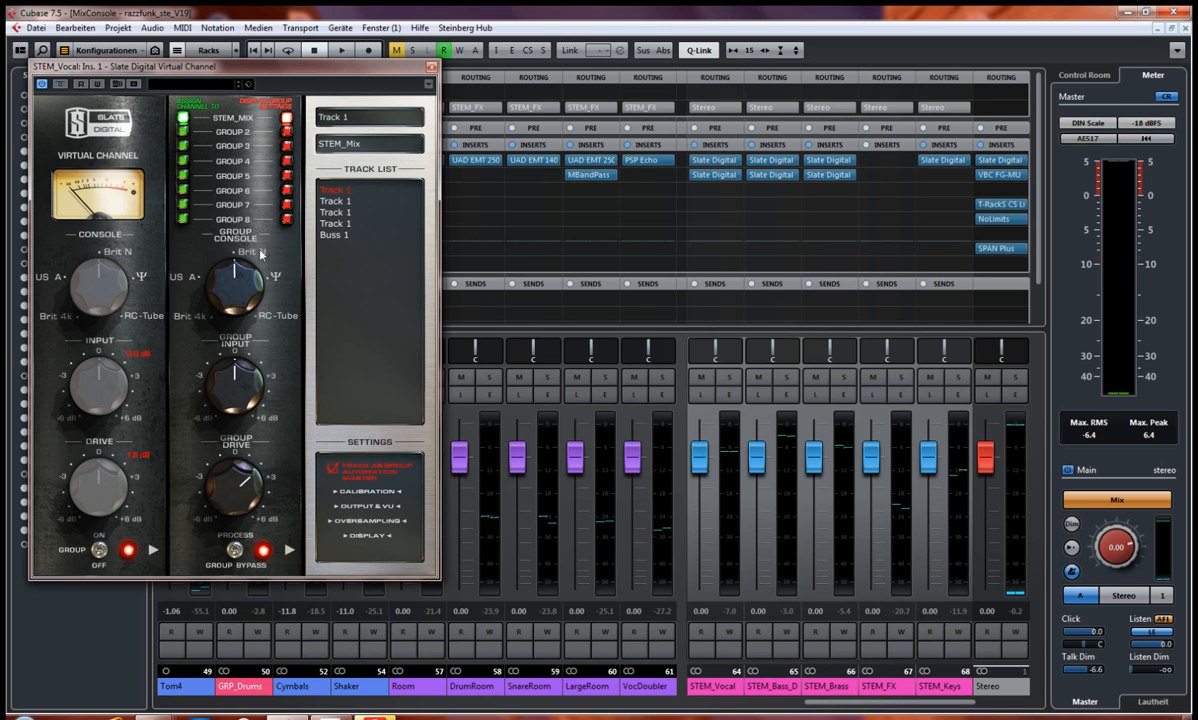
pyautogui.click(431, 66)
pyautogui.click(733, 180)
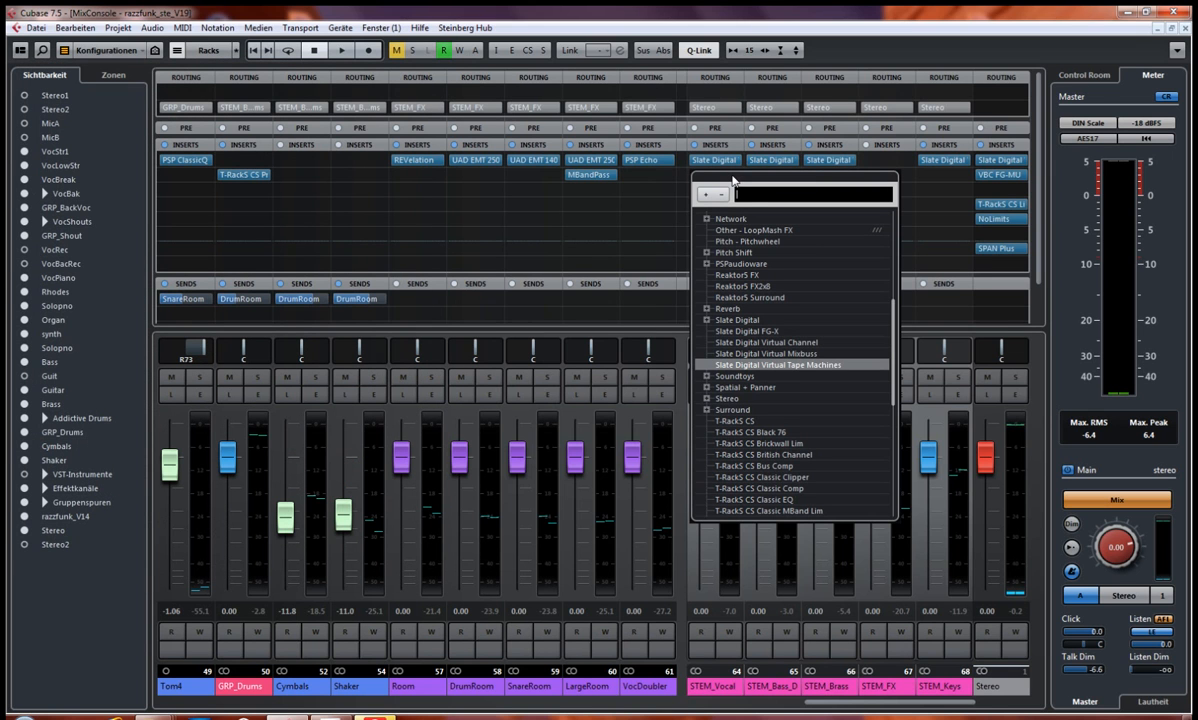
pyautogui.click(871, 50)
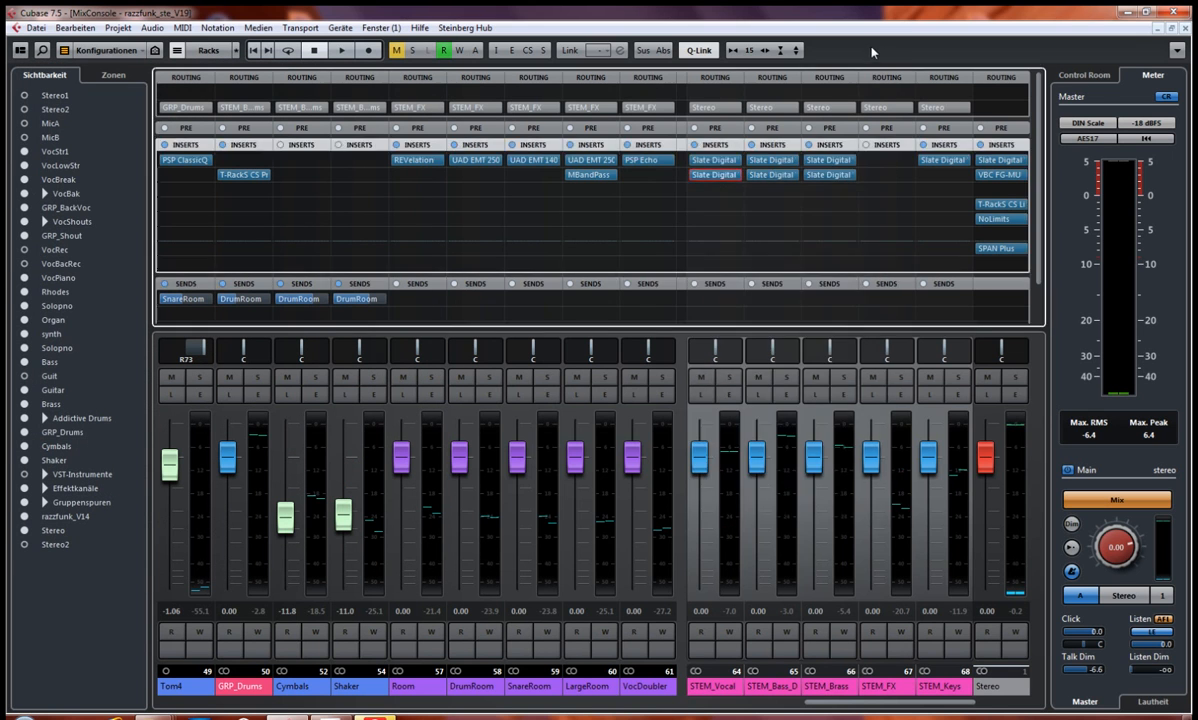
pyautogui.click(718, 175)
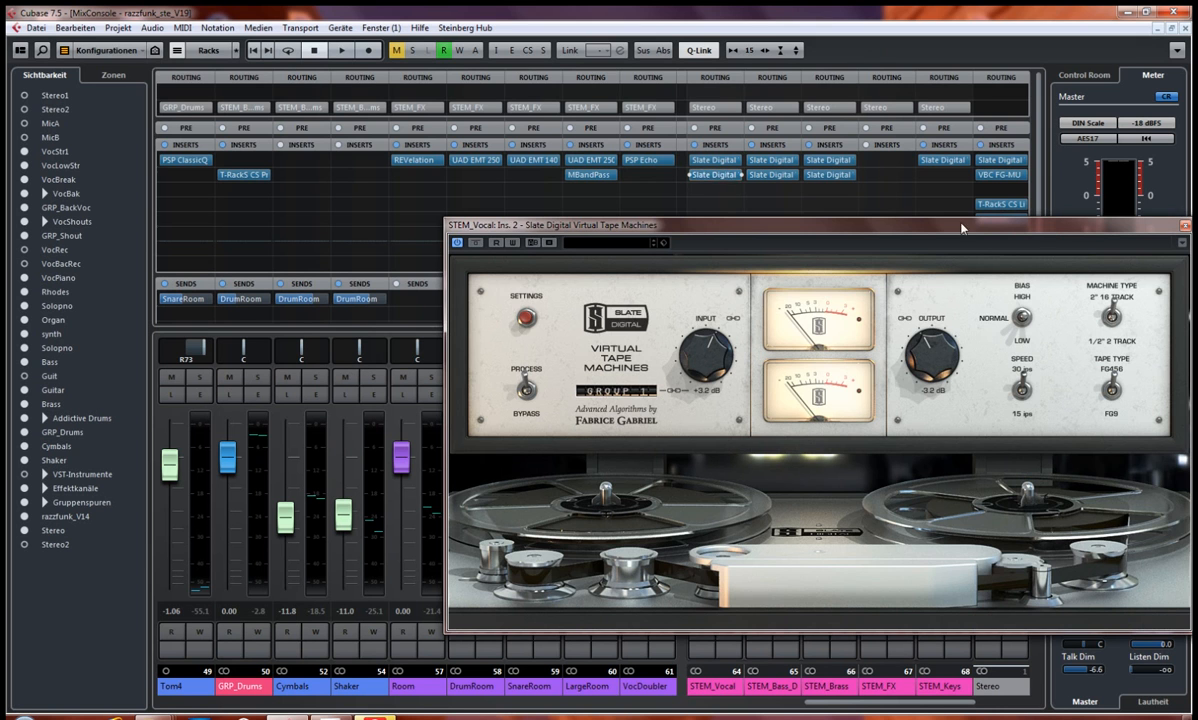
pyautogui.click(1185, 226)
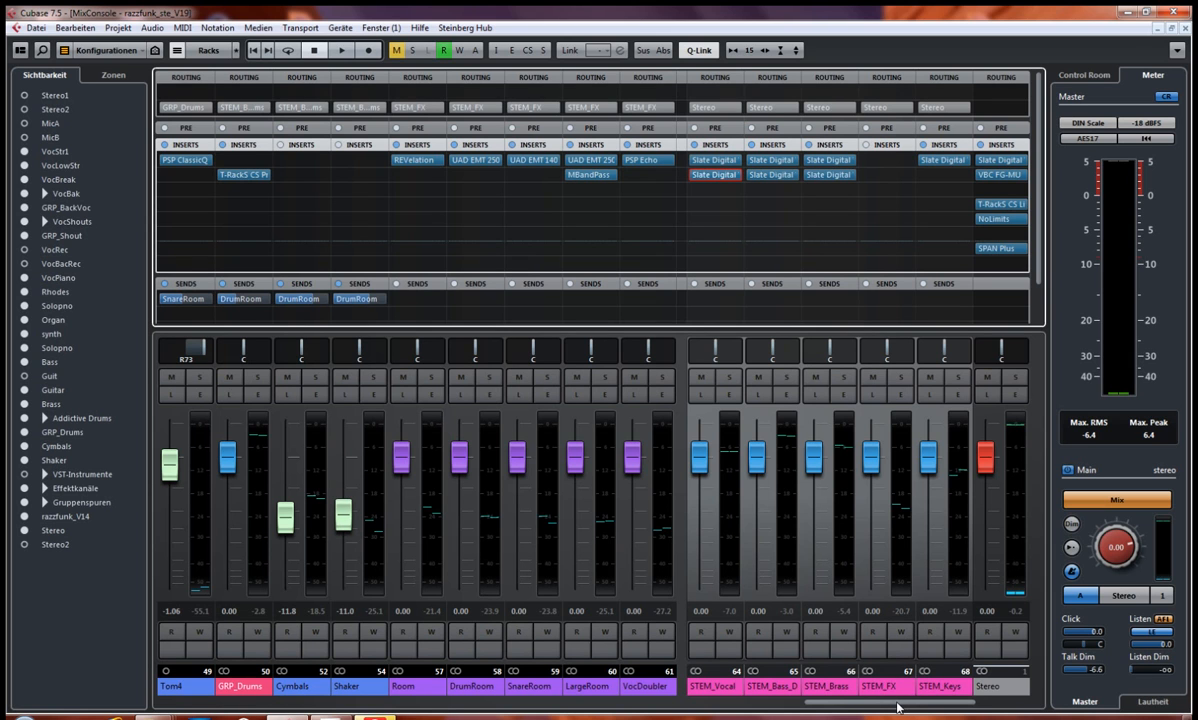
# Step: Stop the Luke Filewalker scan that interrupts the session and return to the mixer
pyautogui.moveTo(896, 708); pyautogui.dragTo(872, 709)
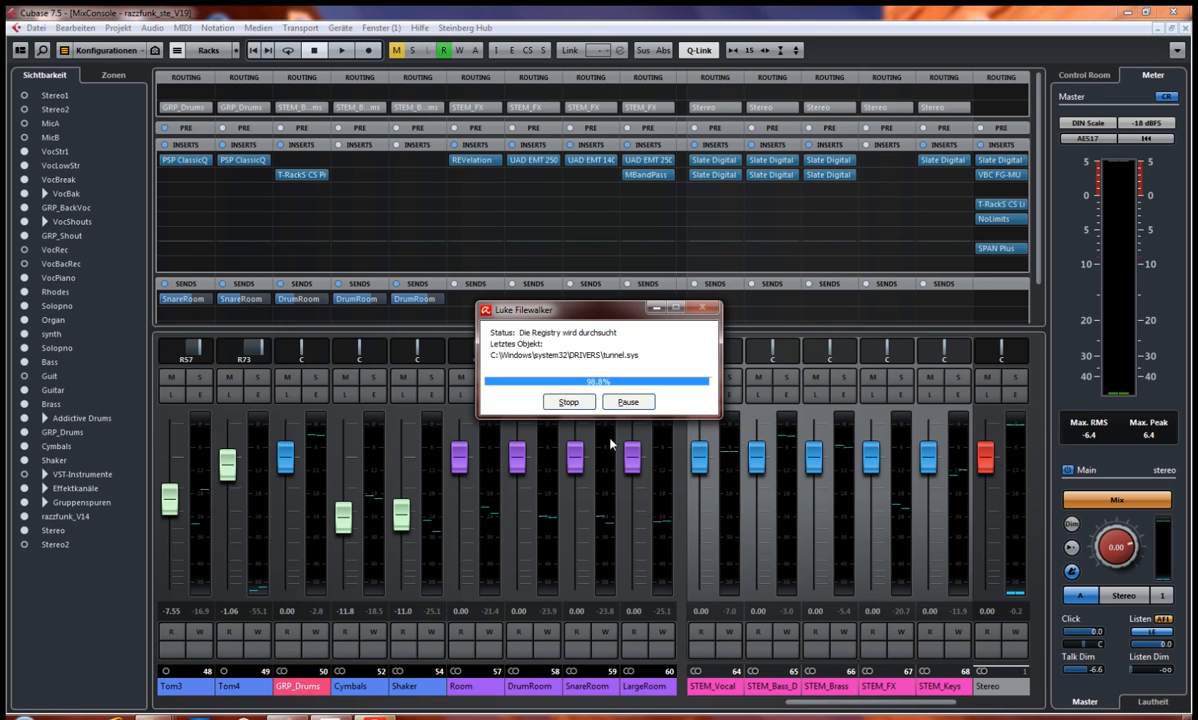
pyautogui.click(570, 404)
pyautogui.click(655, 313)
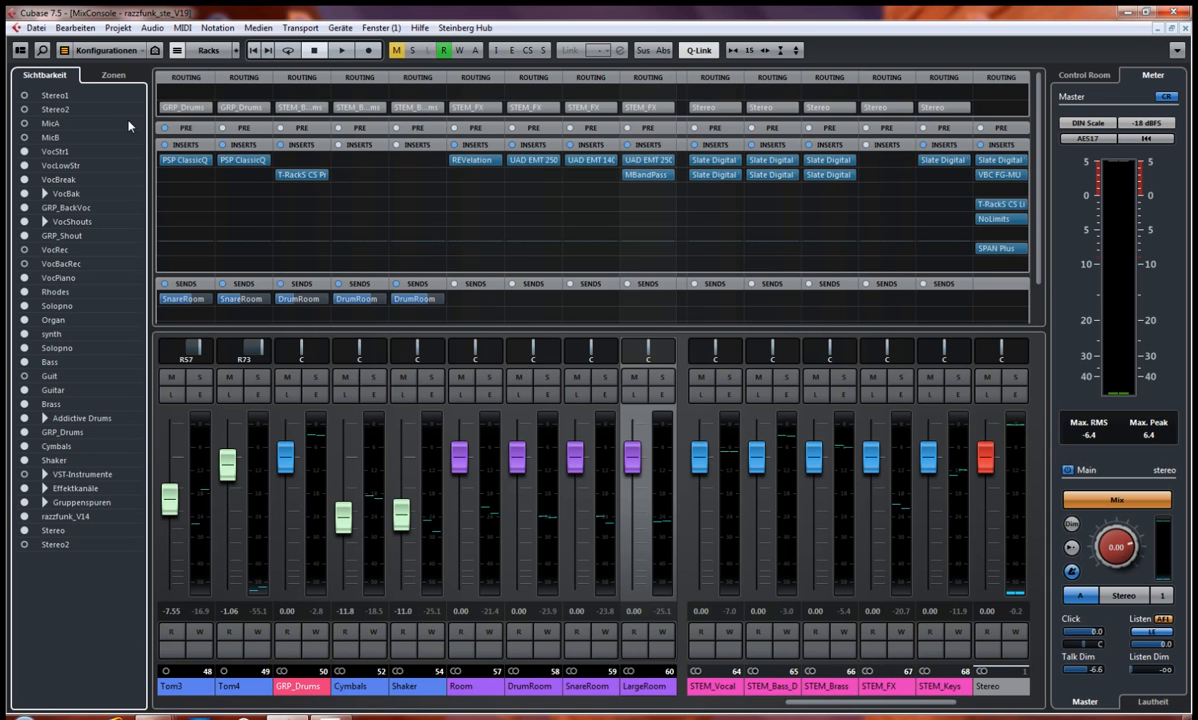
# Step: Hide the Gruppenspuren channels from the mixer
pyautogui.click(24, 506)
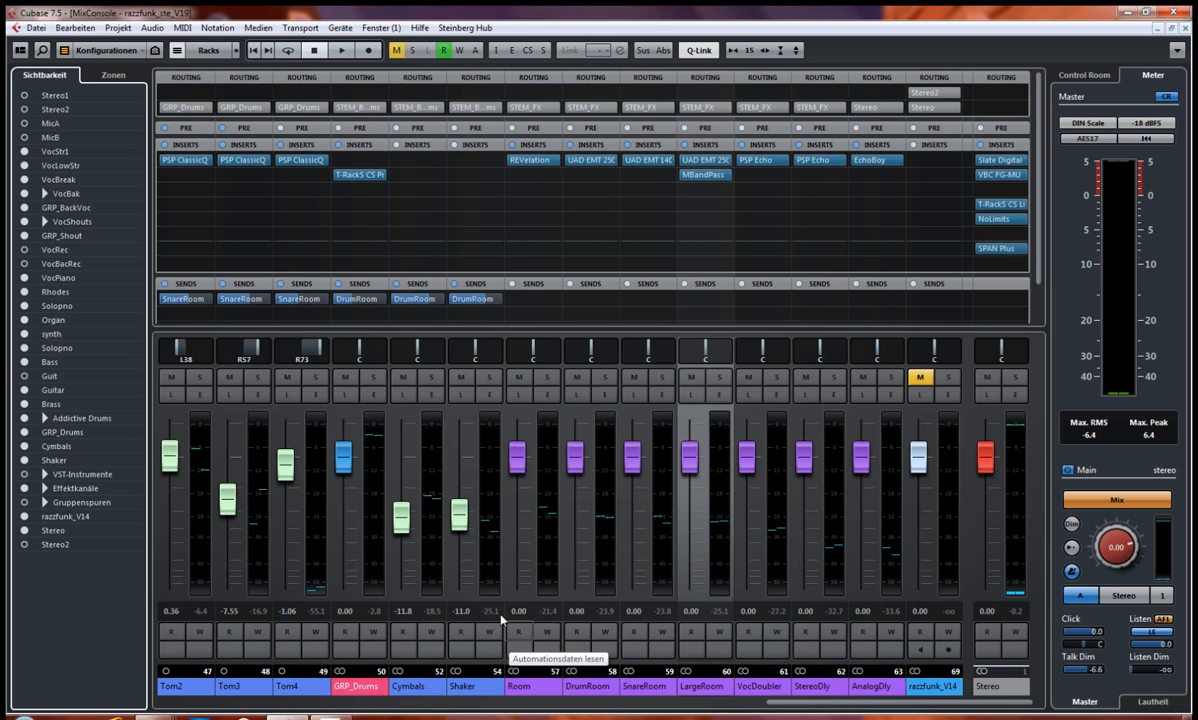
pyautogui.click(837, 707)
pyautogui.moveTo(825, 707); pyautogui.dragTo(487, 698)
# Step: Switch to the project window, loop the B2-Teil section, play it briefly and stop
pyautogui.press('F3')
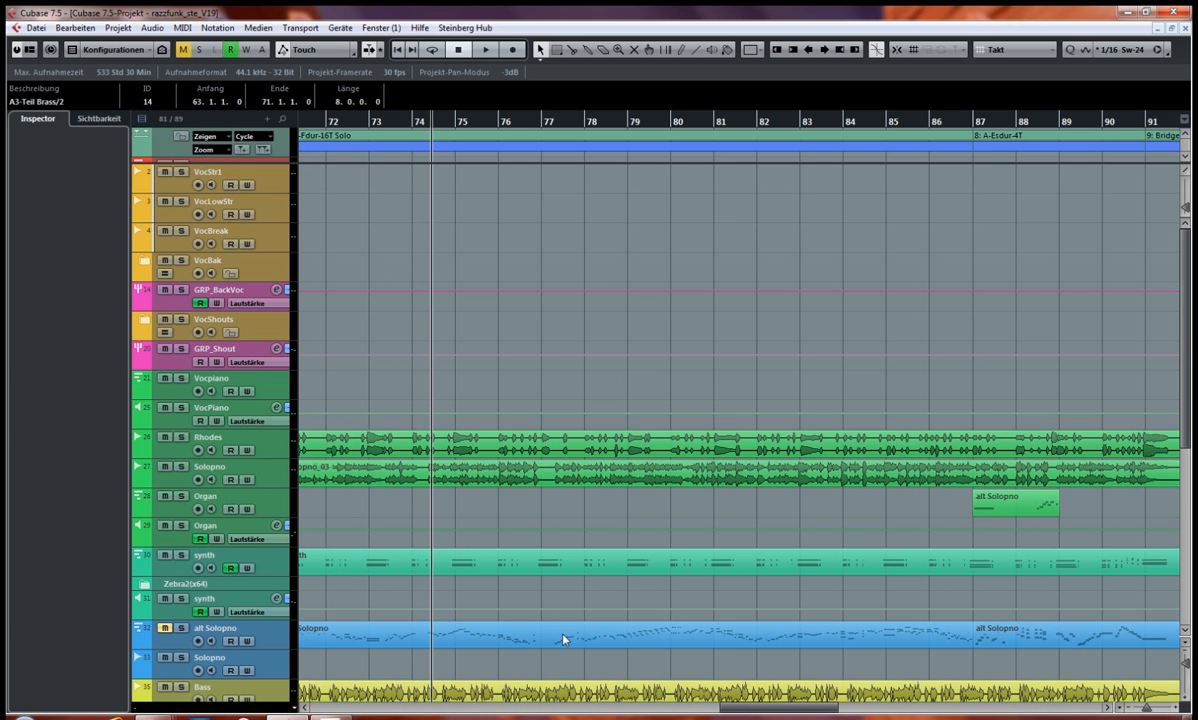
pyautogui.press('g')
pyautogui.press('g')
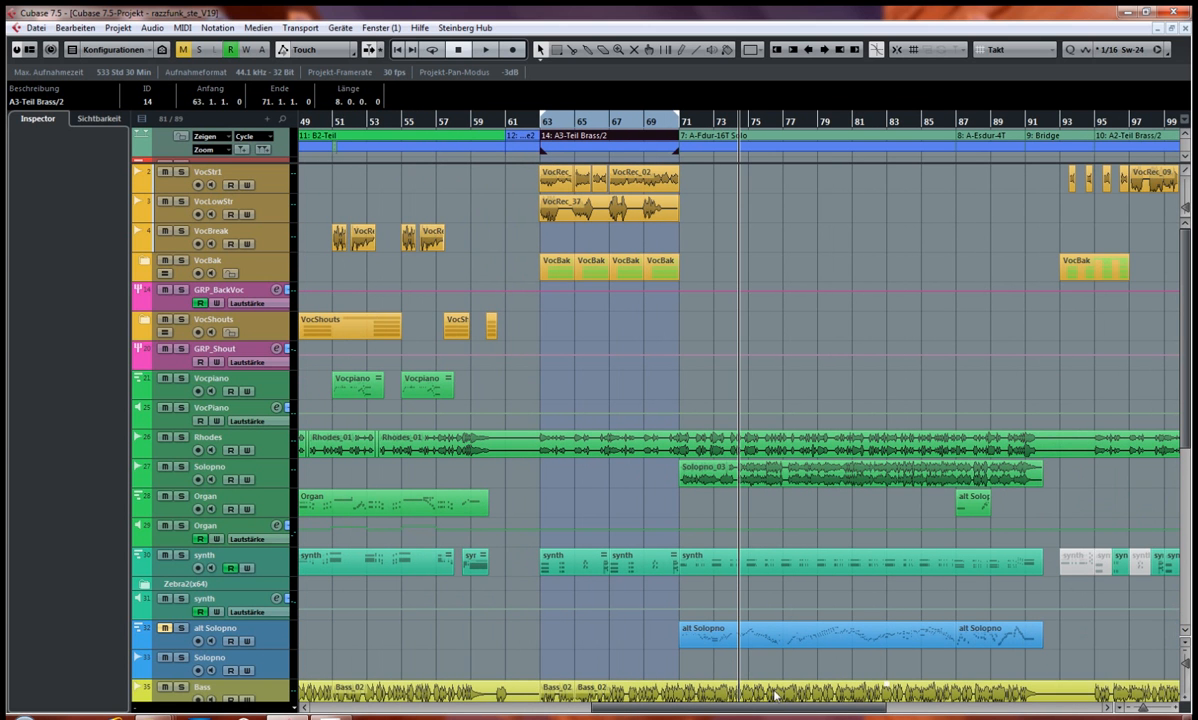
pyautogui.moveTo(795, 711); pyautogui.dragTo(697, 706)
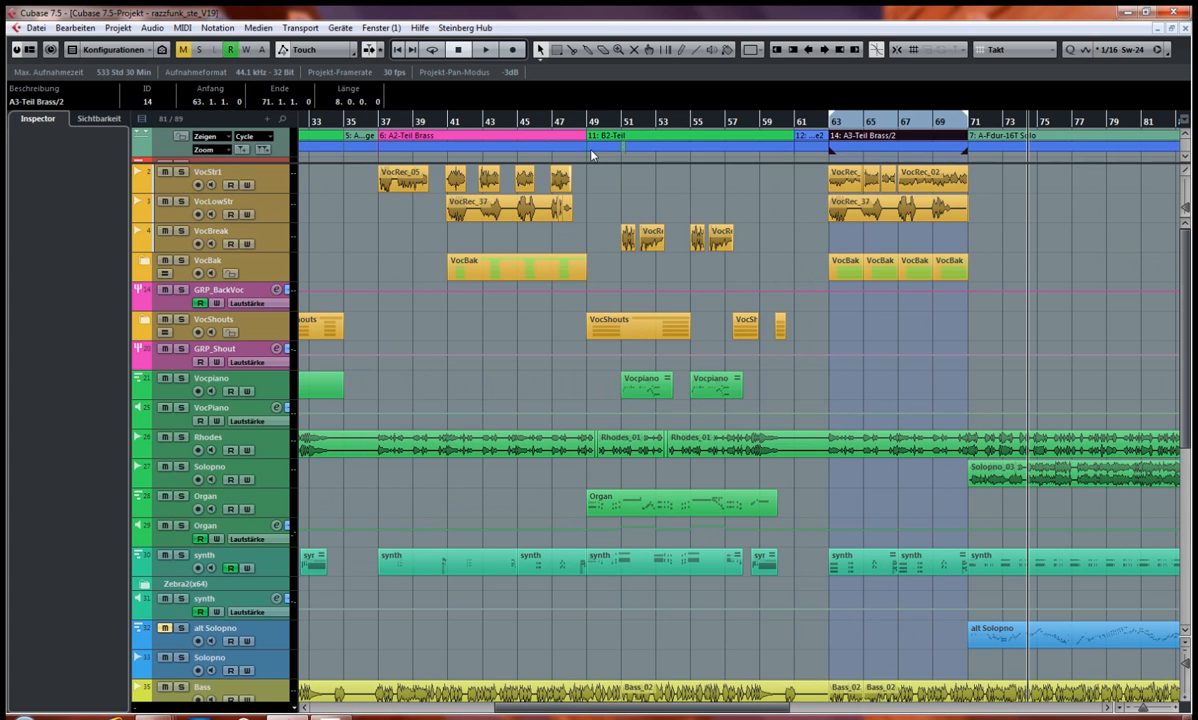
pyautogui.click(627, 137)
pyautogui.hotkey('shift', 'g')
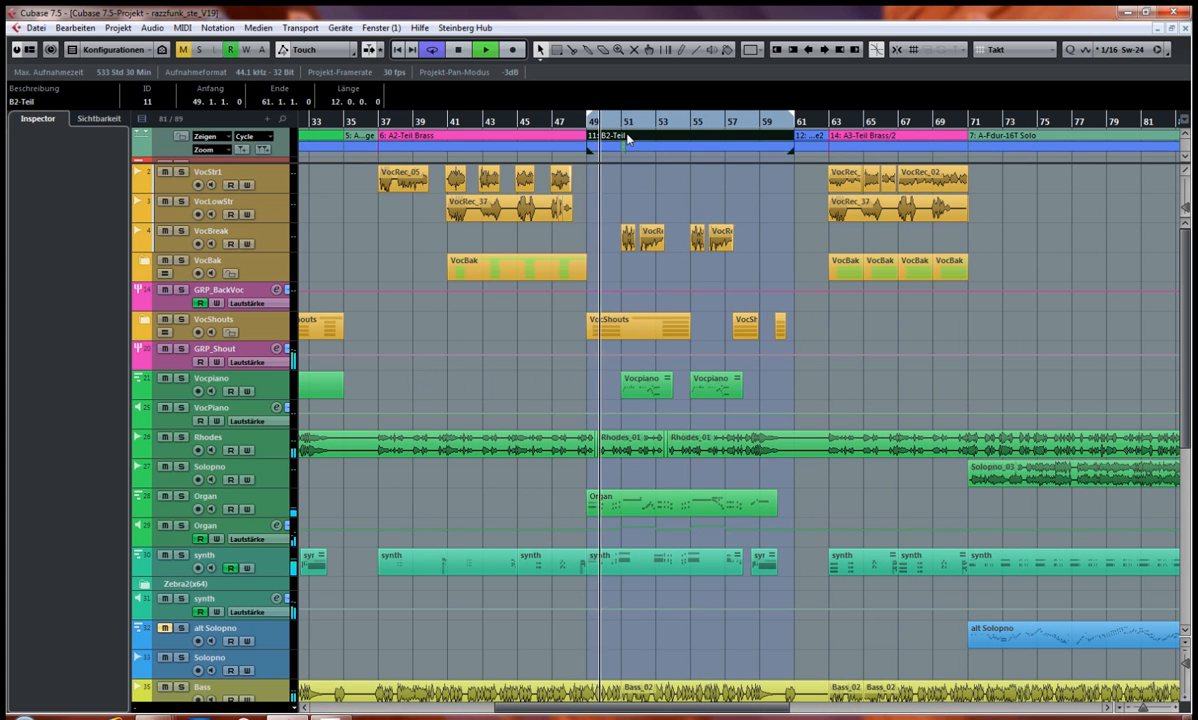
pyautogui.press('space')
# Step: Loop the A2-Teil Brass section, follow its playback on the instrument channels in the MixConsole and stop
pyautogui.click(492, 138)
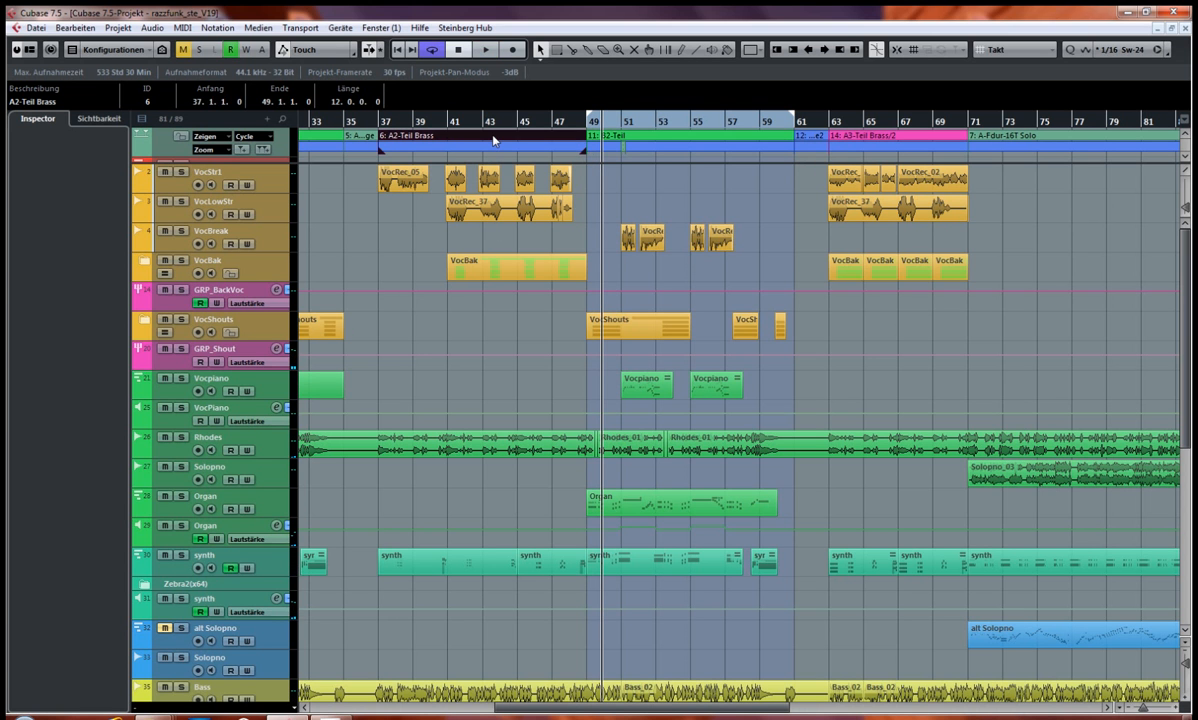
pyautogui.press('space')
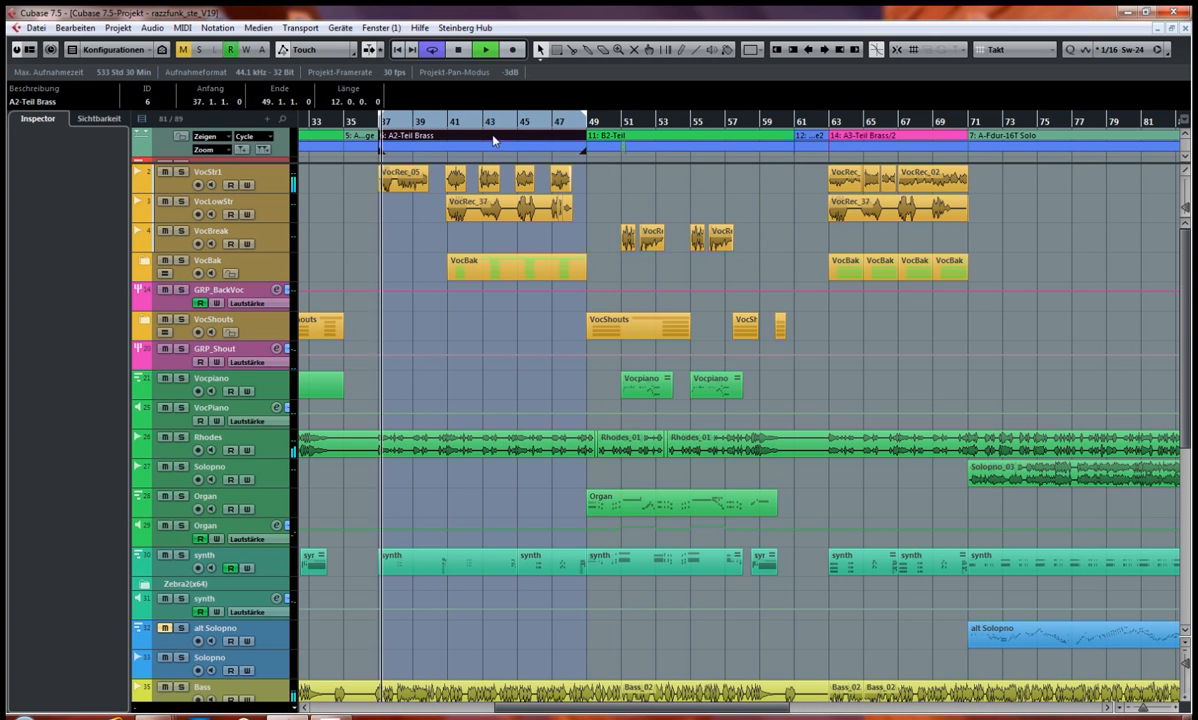
pyautogui.press('F3')
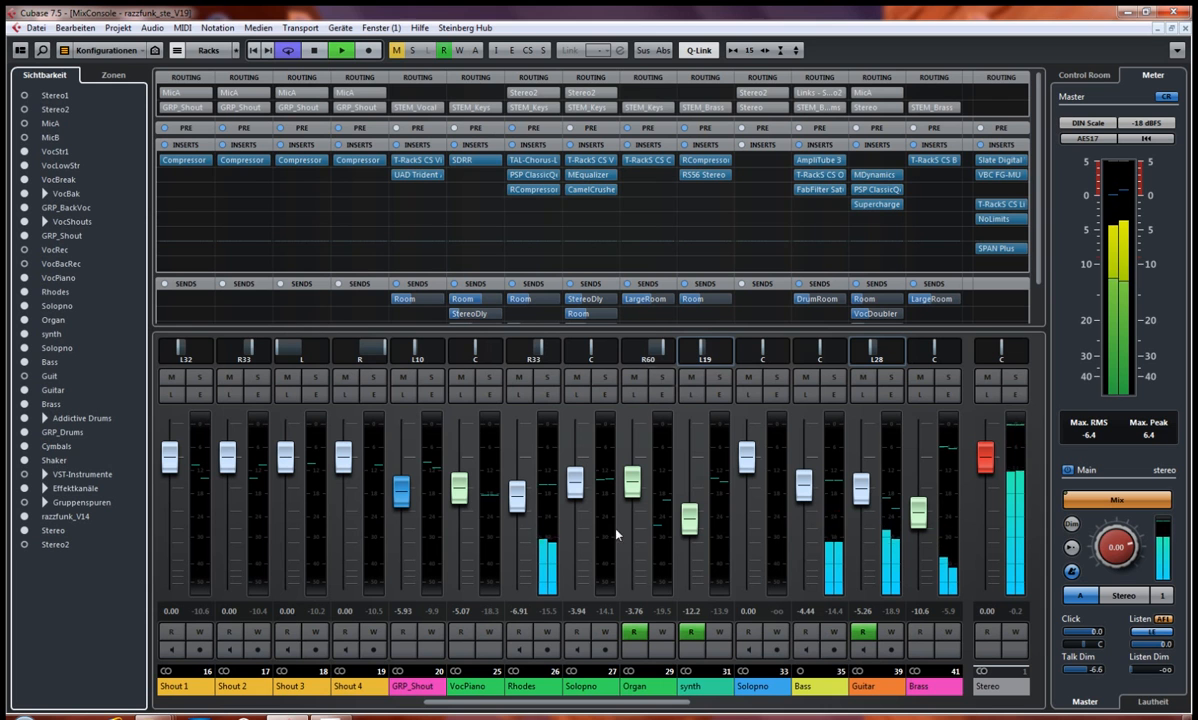
pyautogui.moveTo(642, 707); pyautogui.dragTo(715, 708)
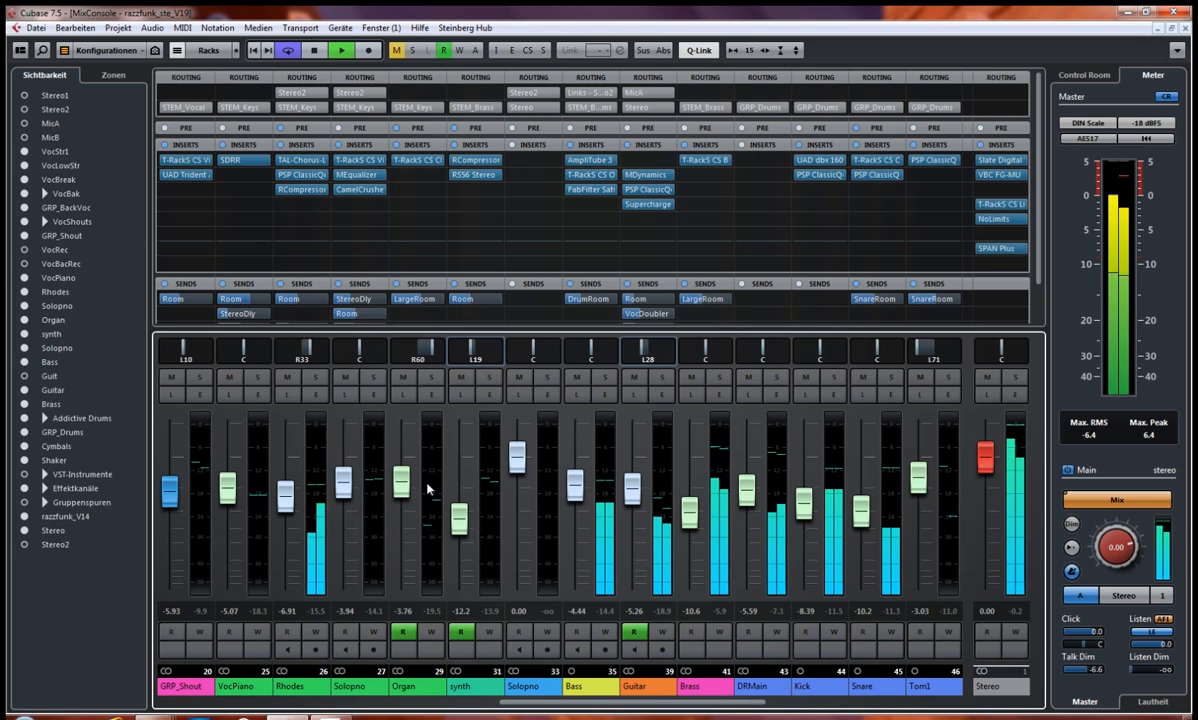
pyautogui.press('space')
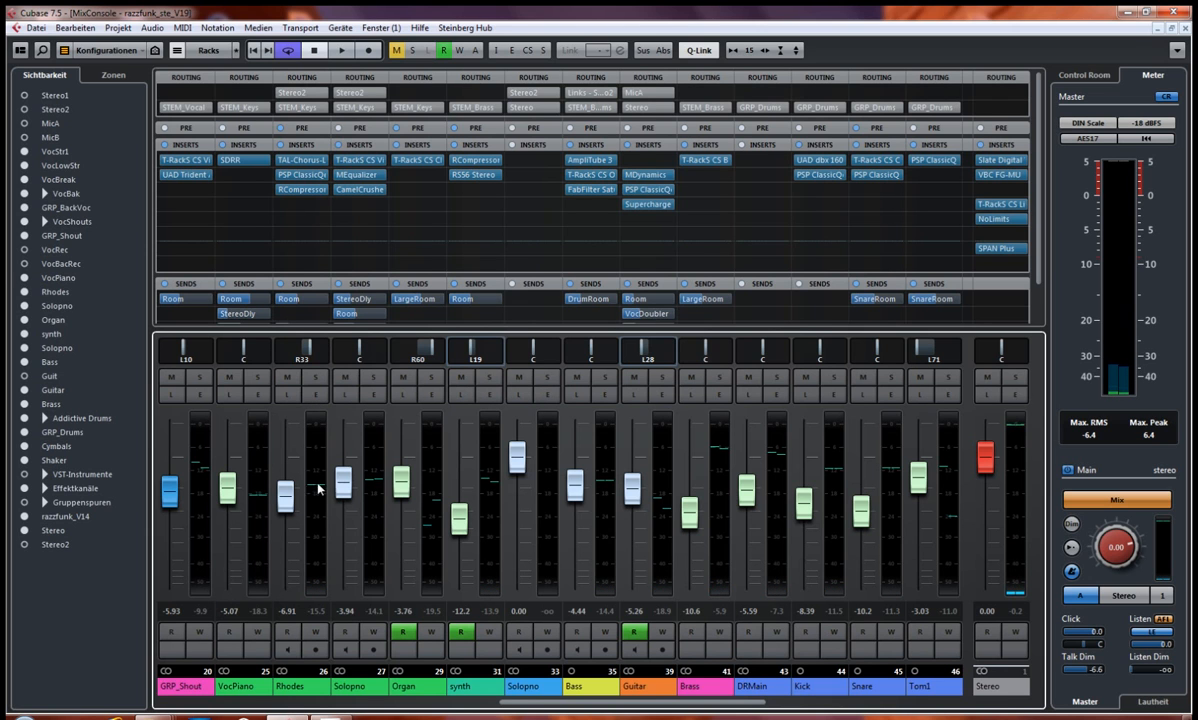
# Step: Solo the Rhodes channel, play it while examining its sends and stop playback
pyautogui.click(315, 378)
pyautogui.press('space')
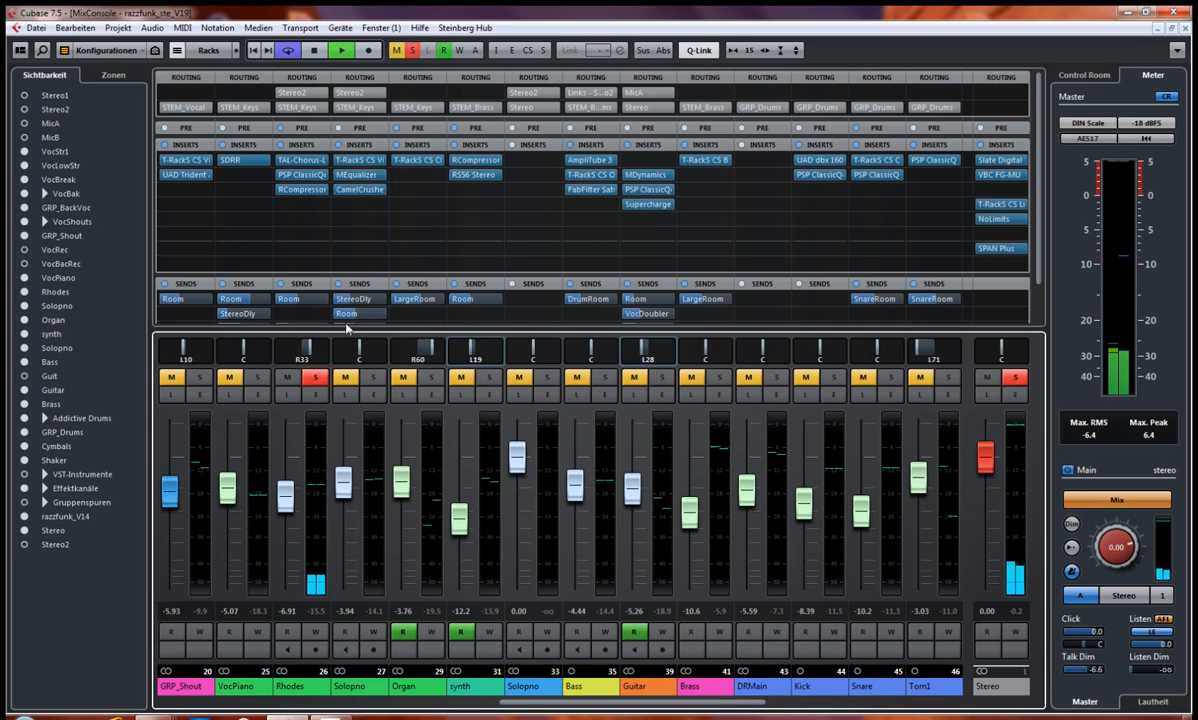
pyautogui.scroll(-2, 286, 261)
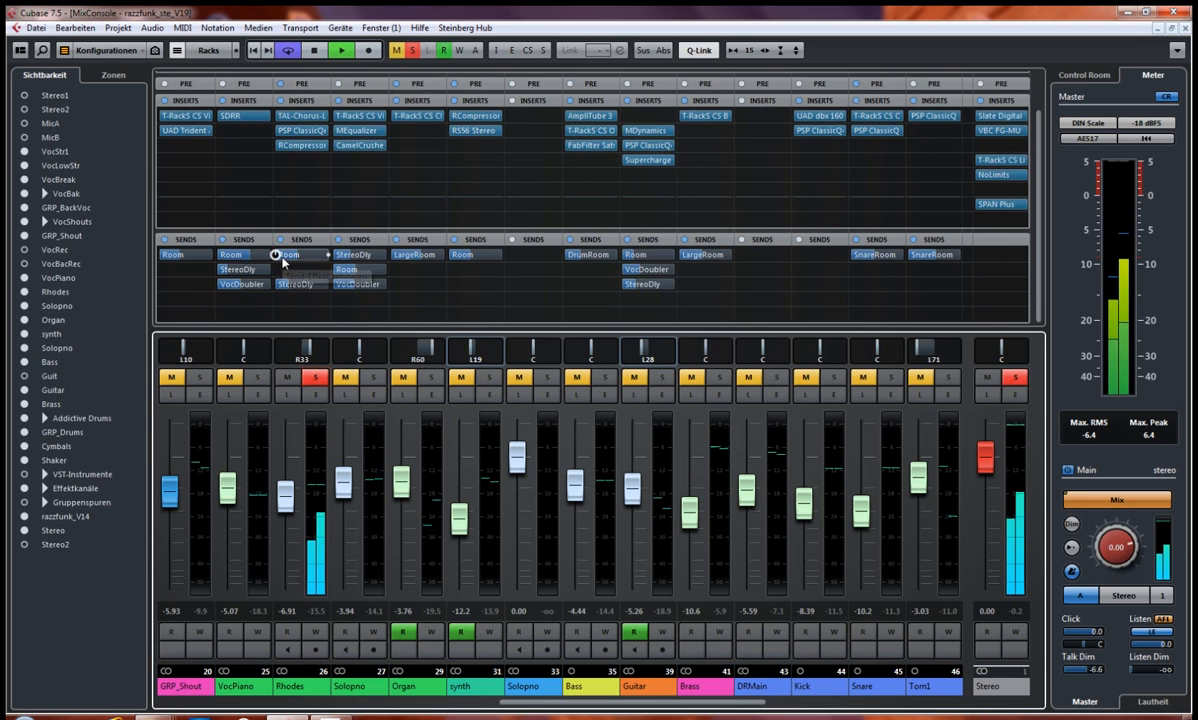
pyautogui.press('space')
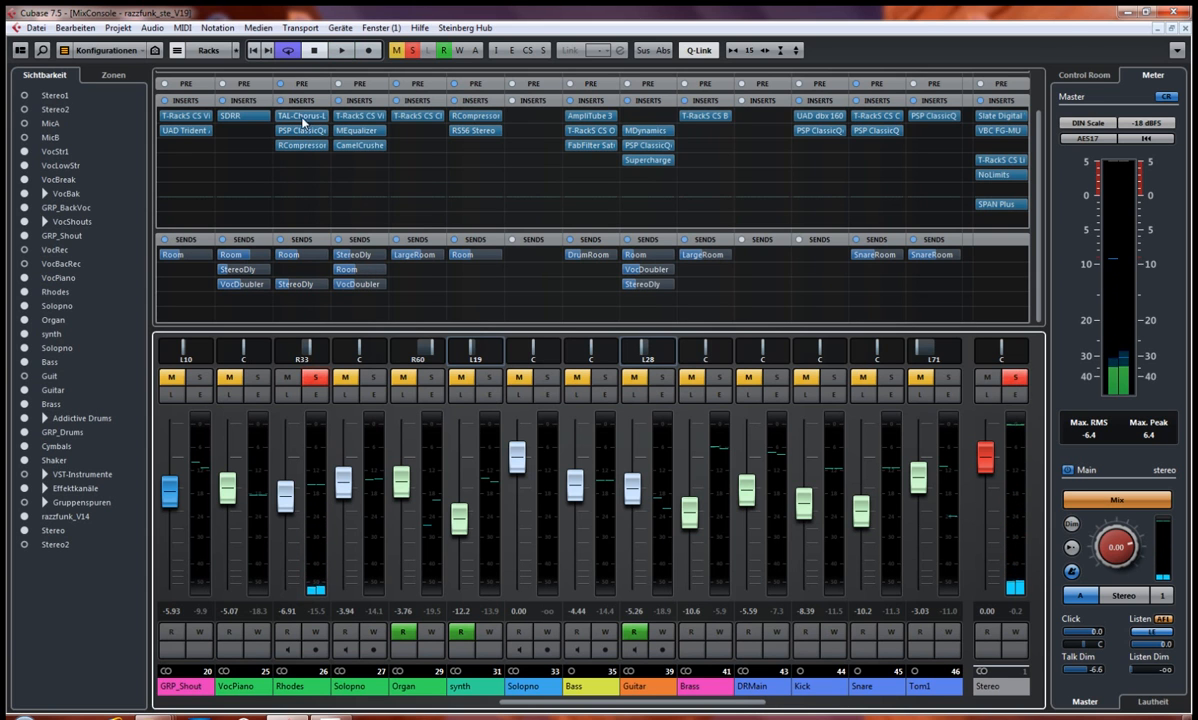
# Step: Inspect the TAL-Chorus-LX insert on the Rhodes channel and close it
pyautogui.click(297, 117)
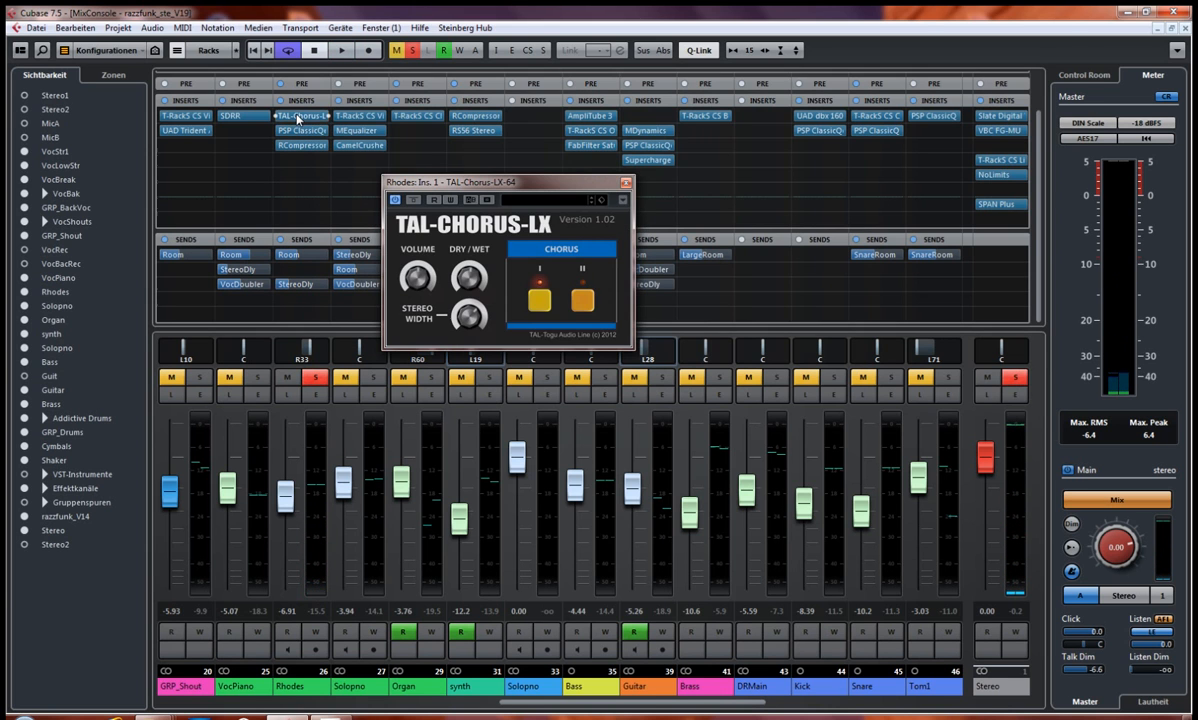
pyautogui.moveTo(481, 174); pyautogui.dragTo(452, 240)
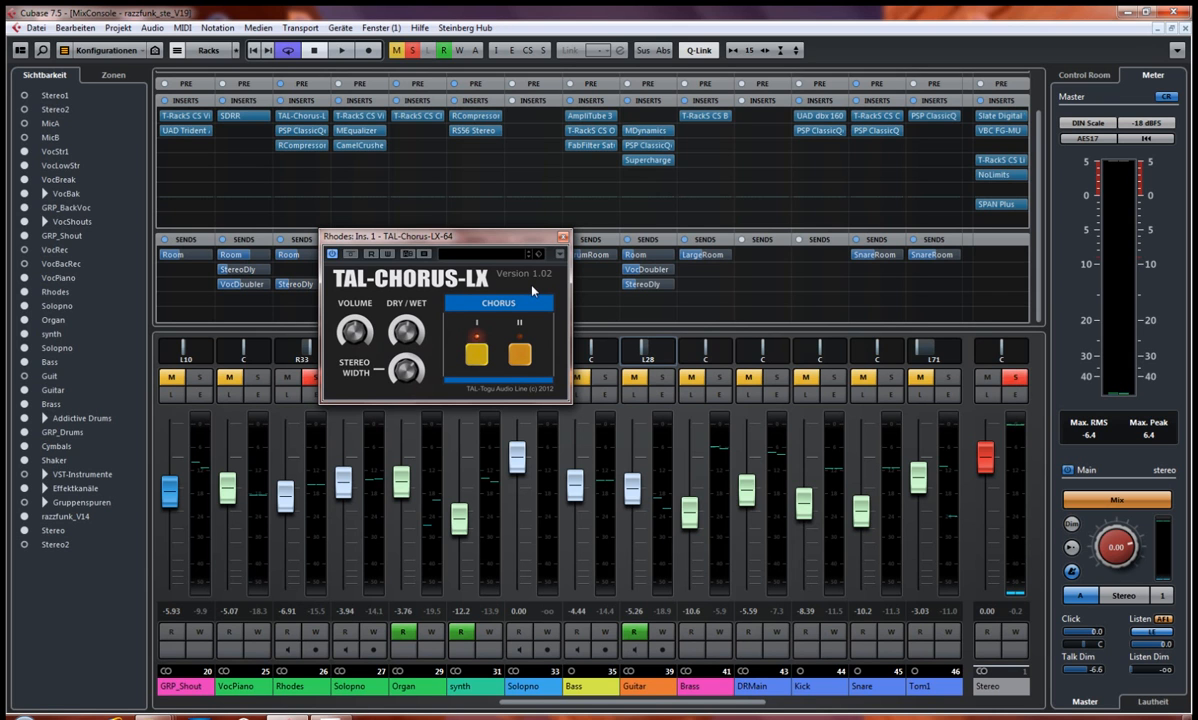
pyautogui.moveTo(485, 242); pyautogui.dragTo(467, 264)
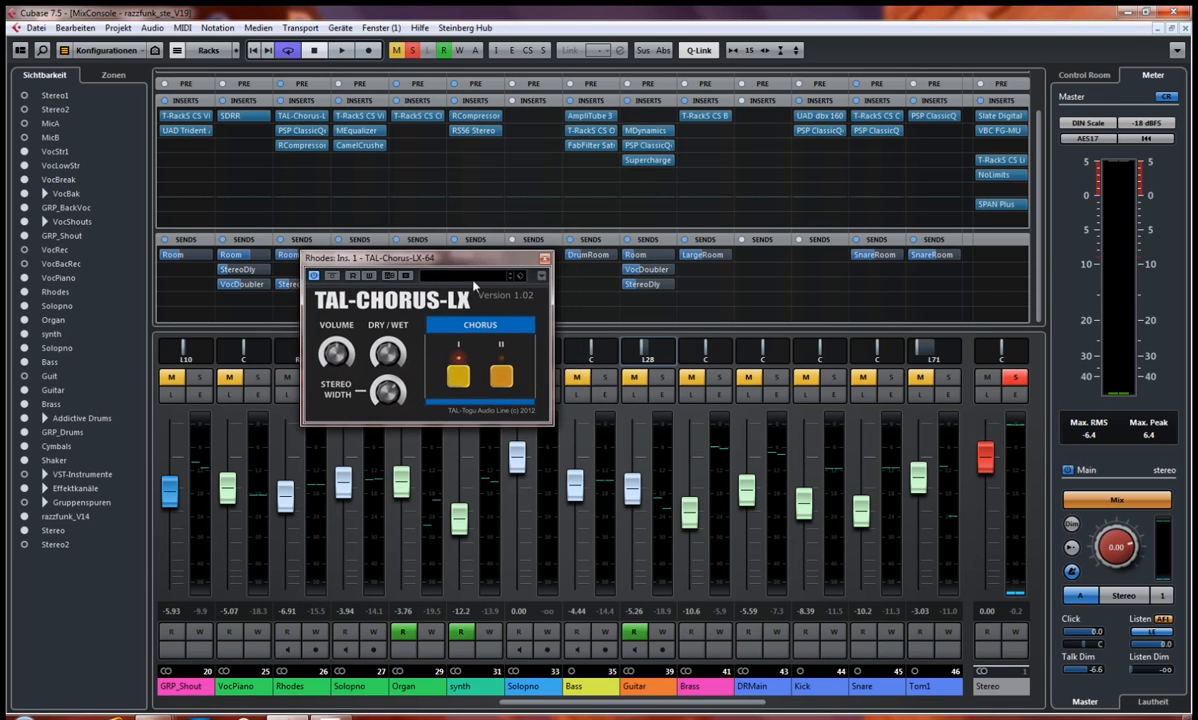
pyautogui.click(543, 261)
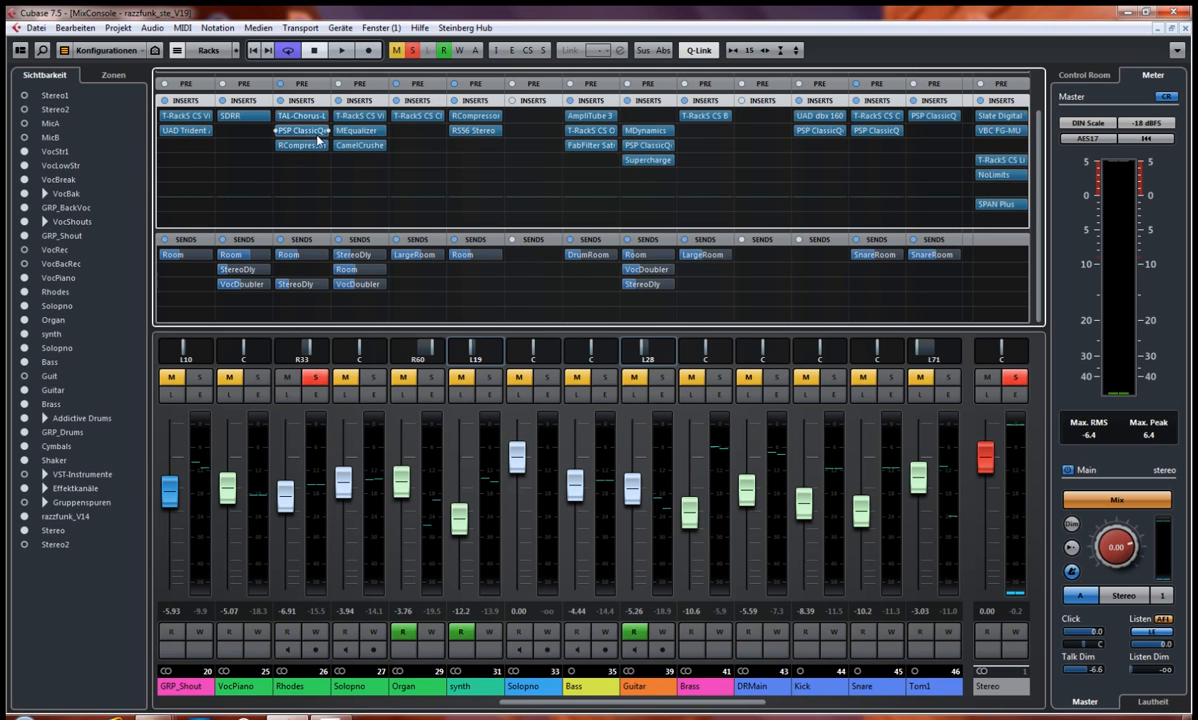
# Step: Open the PSP ClassicQex insert on the Rhodes channel and examine its filter and EQ band settings
pyautogui.click(300, 131)
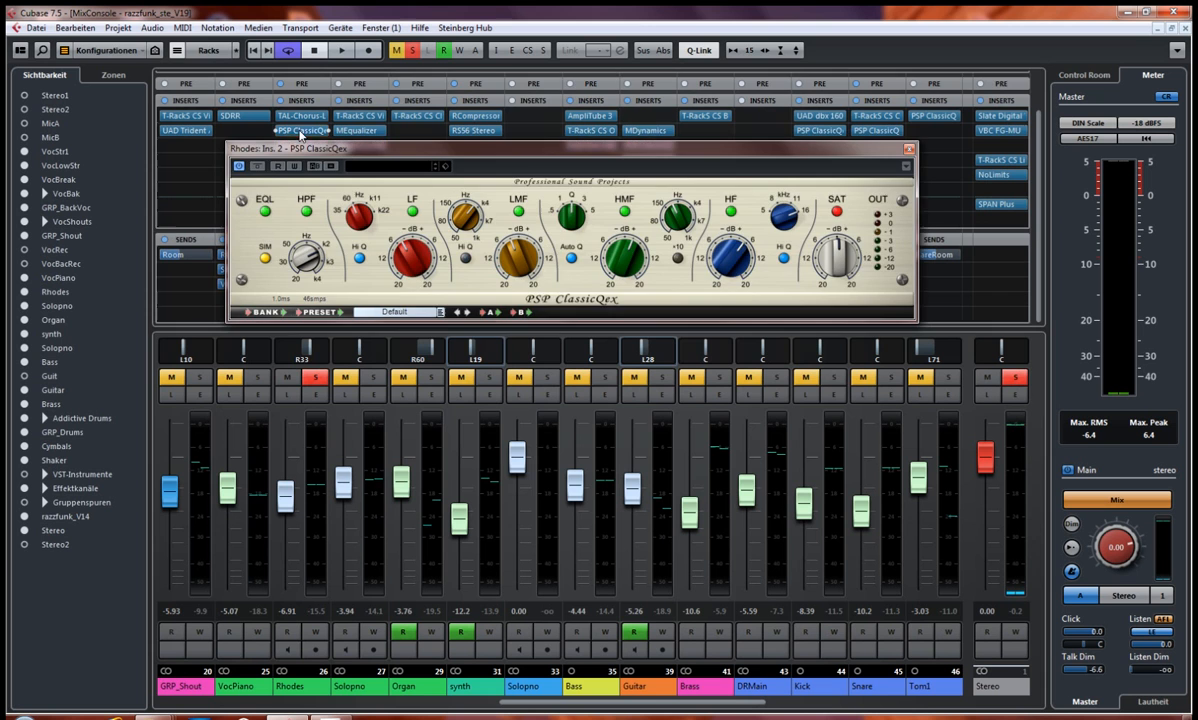
pyautogui.moveTo(451, 148); pyautogui.dragTo(273, 316)
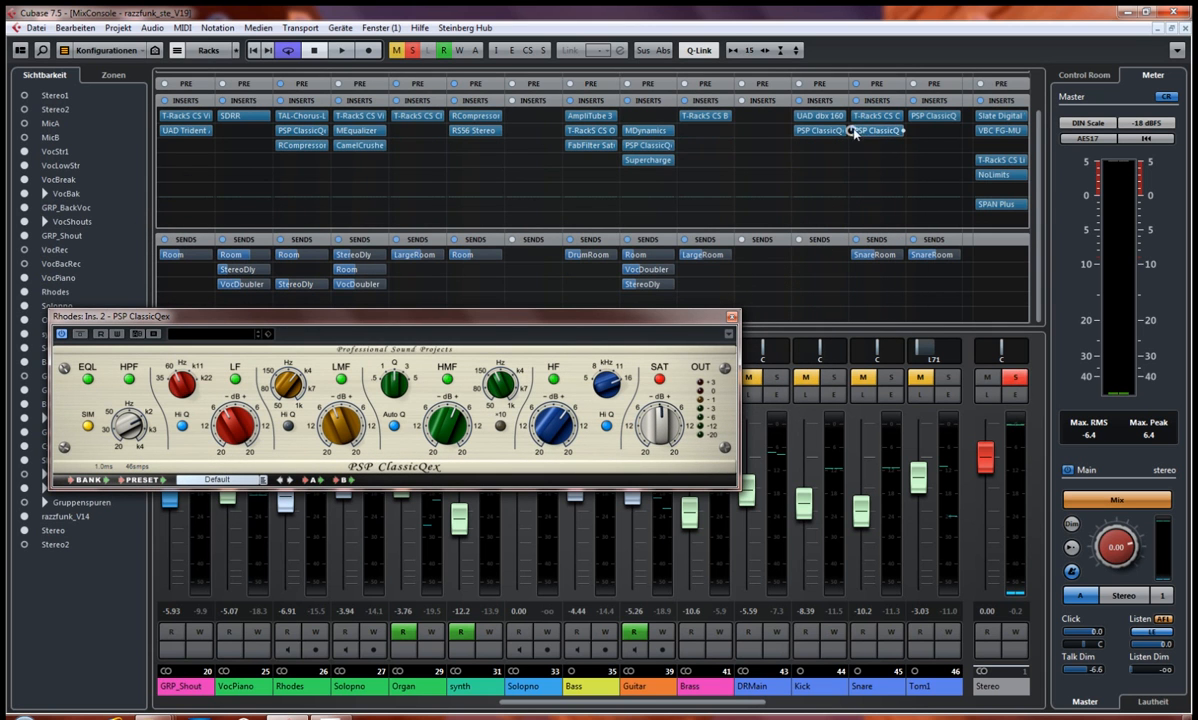
pyautogui.moveTo(618, 705); pyautogui.dragTo(659, 706)
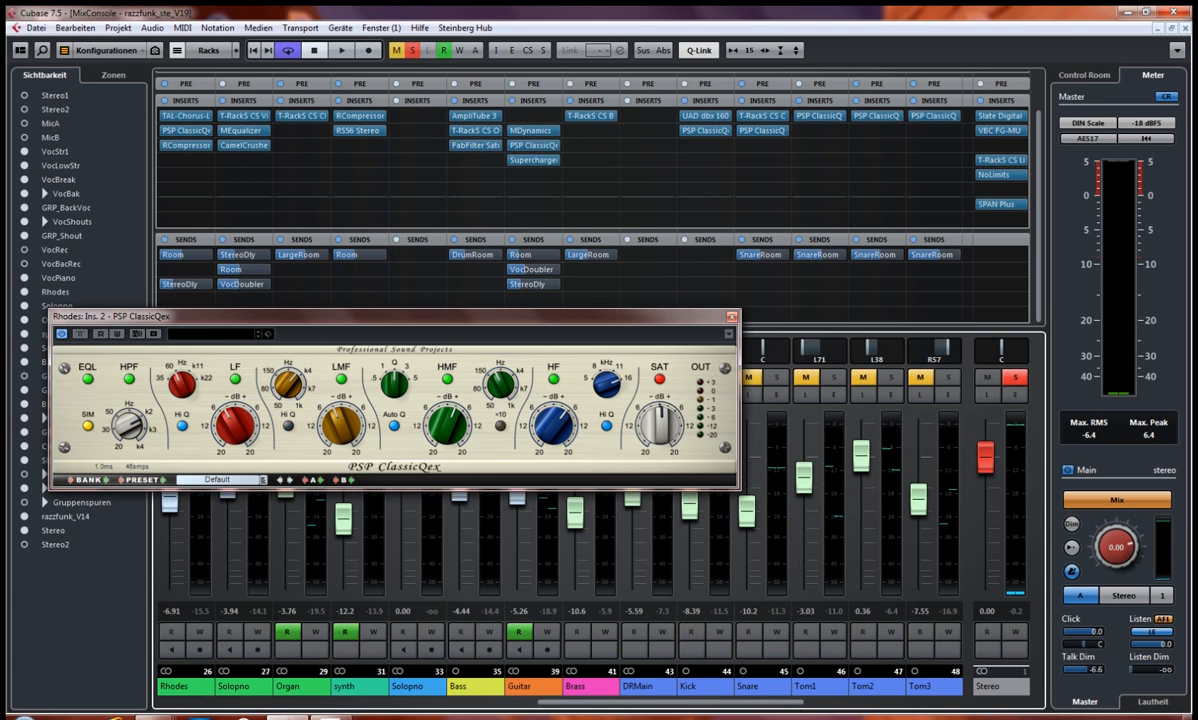
pyautogui.moveTo(581, 707); pyautogui.dragTo(540, 708)
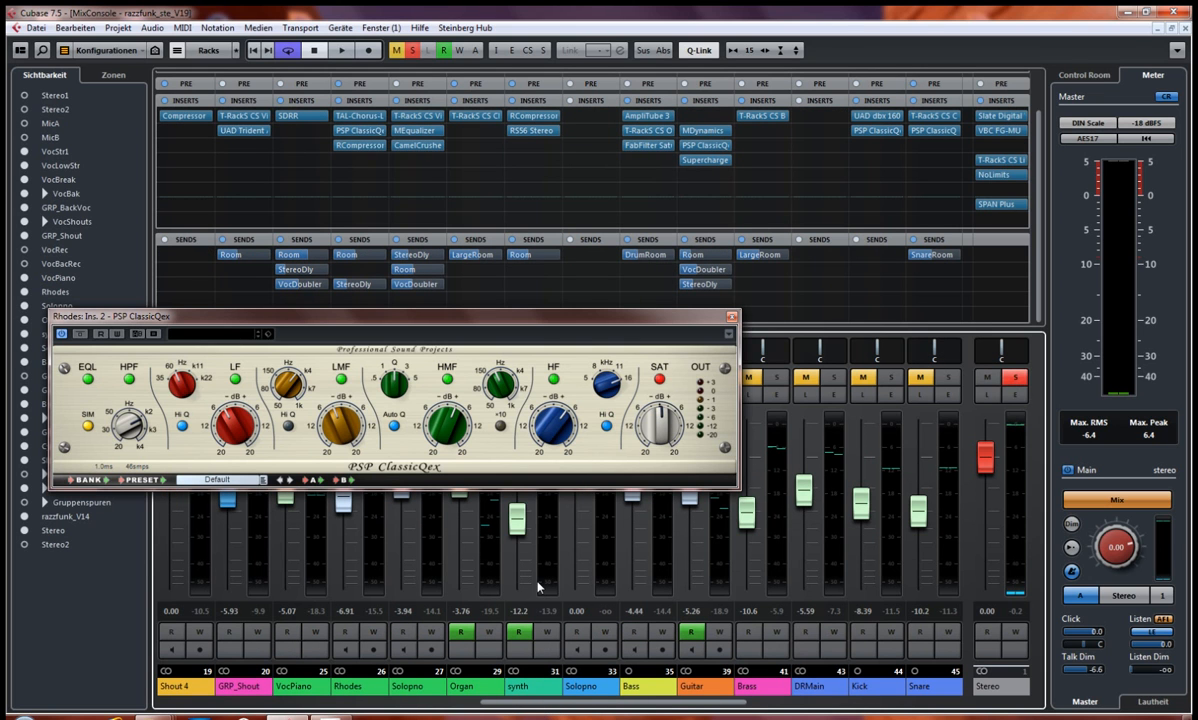
pyautogui.moveTo(350, 320); pyautogui.dragTo(377, 252)
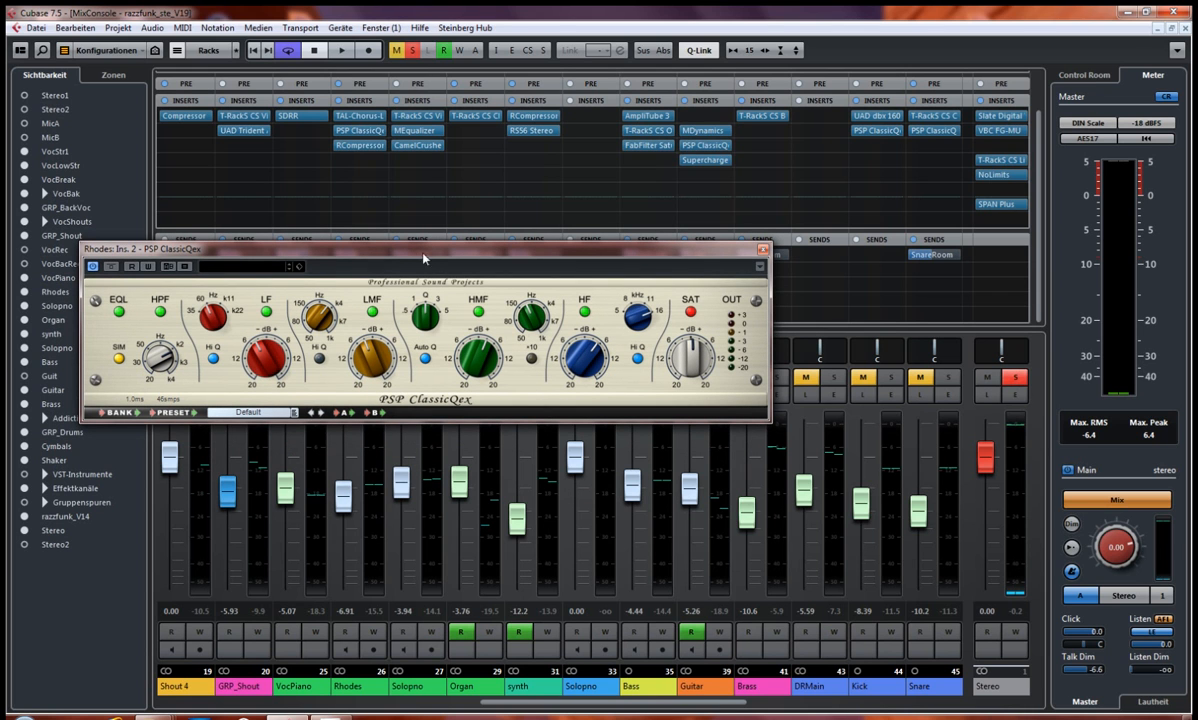
pyautogui.moveTo(409, 252); pyautogui.dragTo(415, 222)
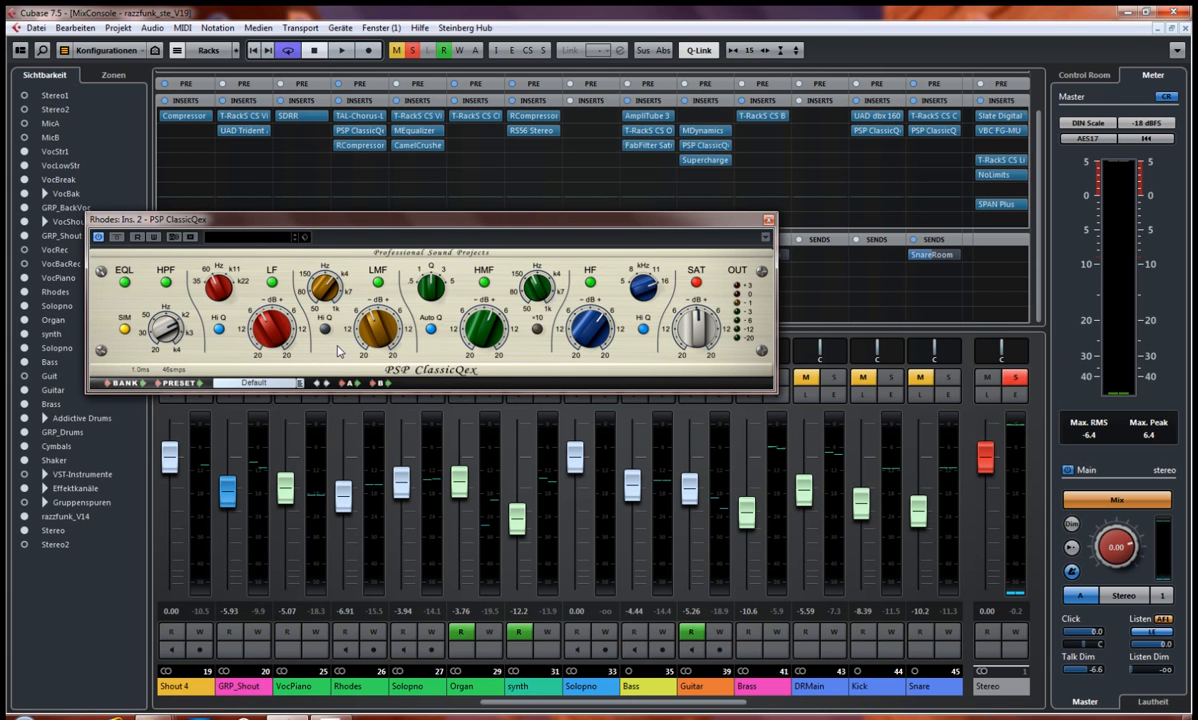
pyautogui.moveTo(442, 221); pyautogui.dragTo(464, 239)
pyautogui.moveTo(545, 243); pyautogui.dragTo(533, 200)
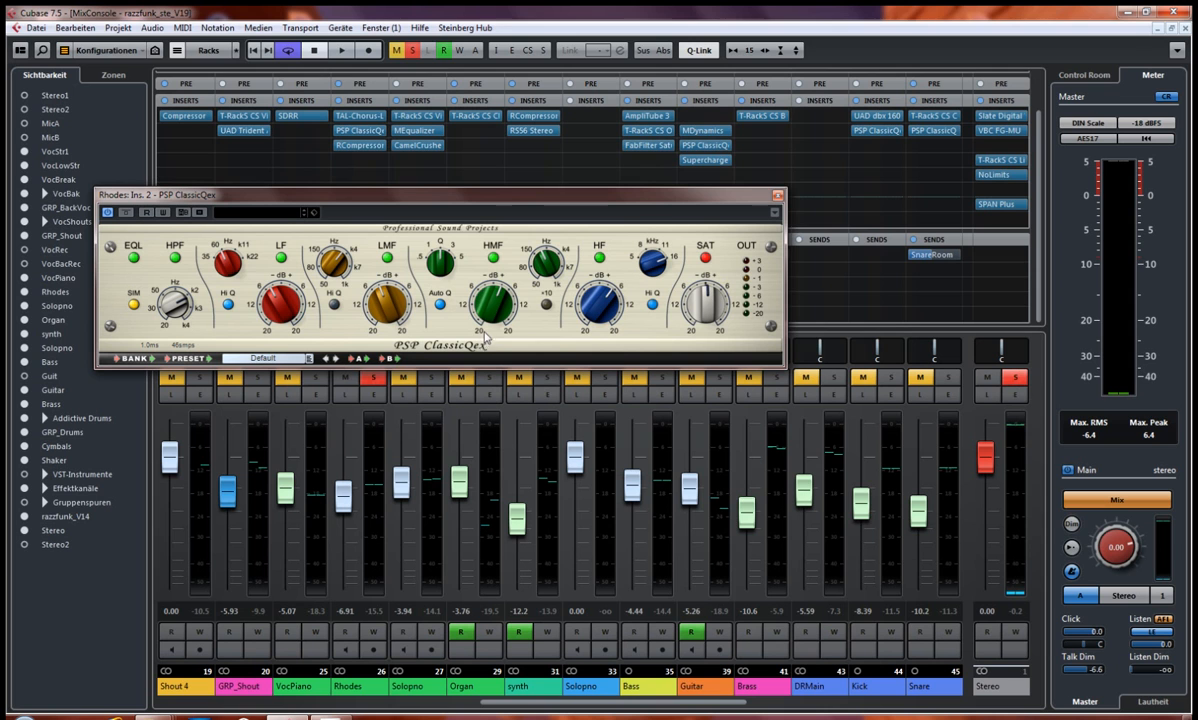
pyautogui.moveTo(474, 194); pyautogui.dragTo(466, 227)
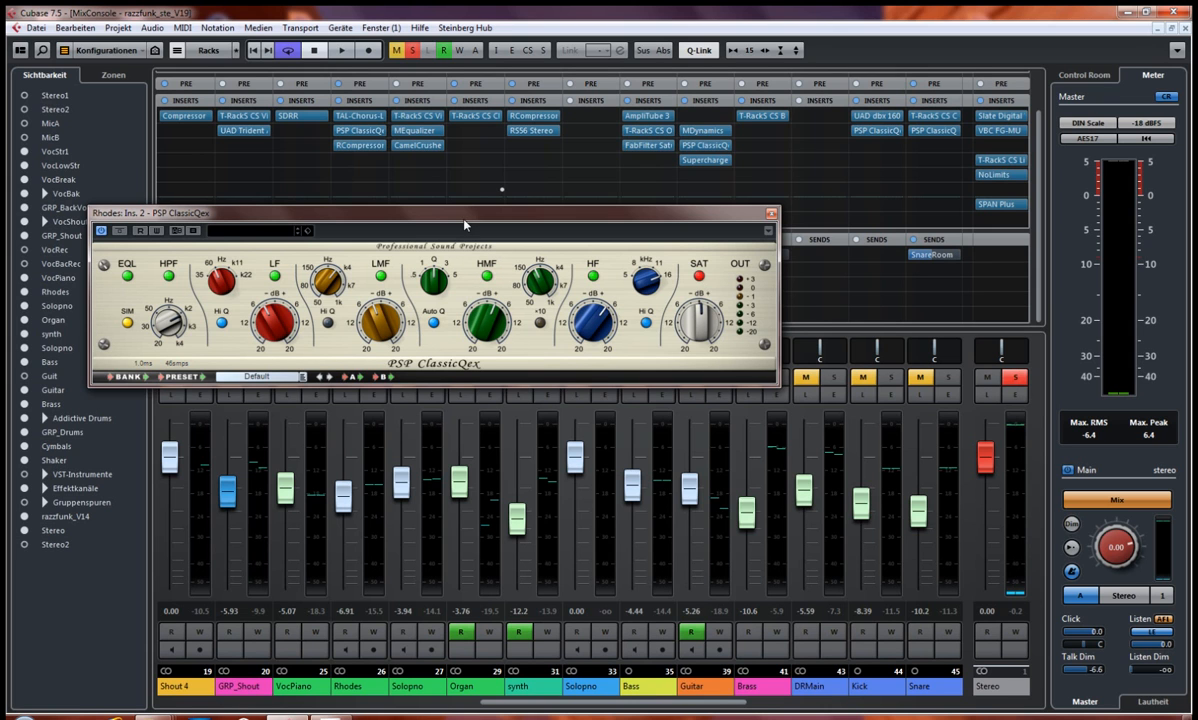
# Step: Reposition the PSP ClassicQex window over the mixer and close it
pyautogui.moveTo(465, 226); pyautogui.dragTo(464, 229)
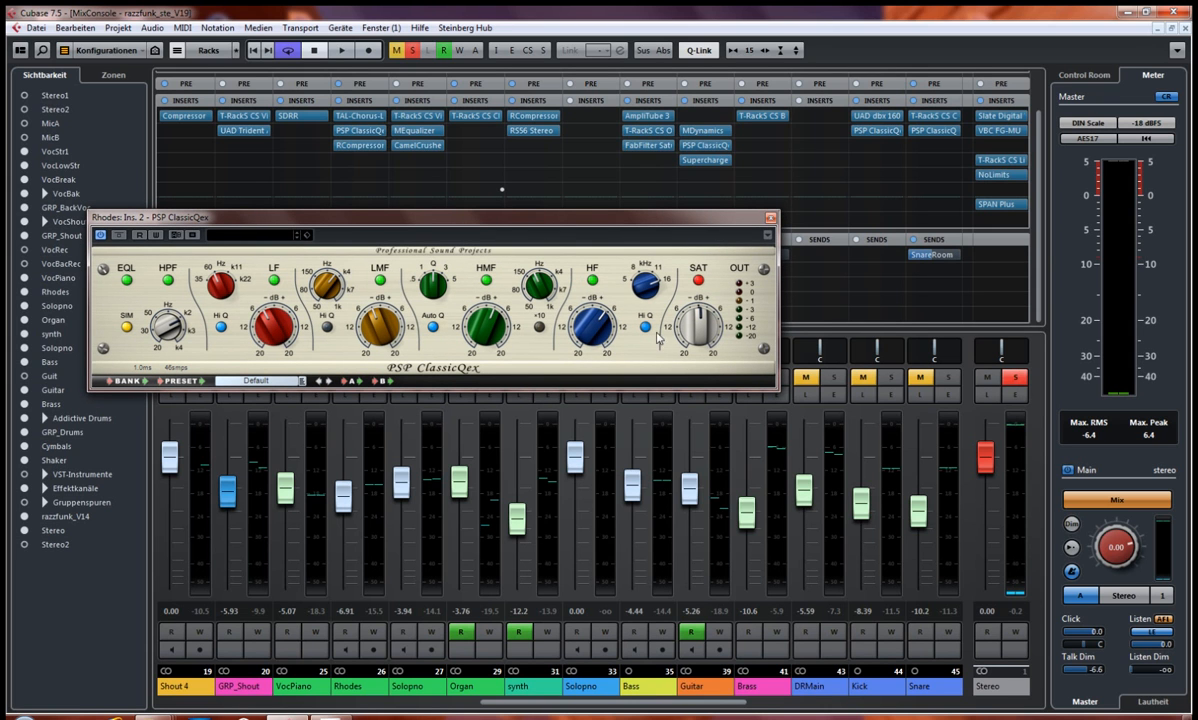
pyautogui.moveTo(650, 213); pyautogui.dragTo(635, 253)
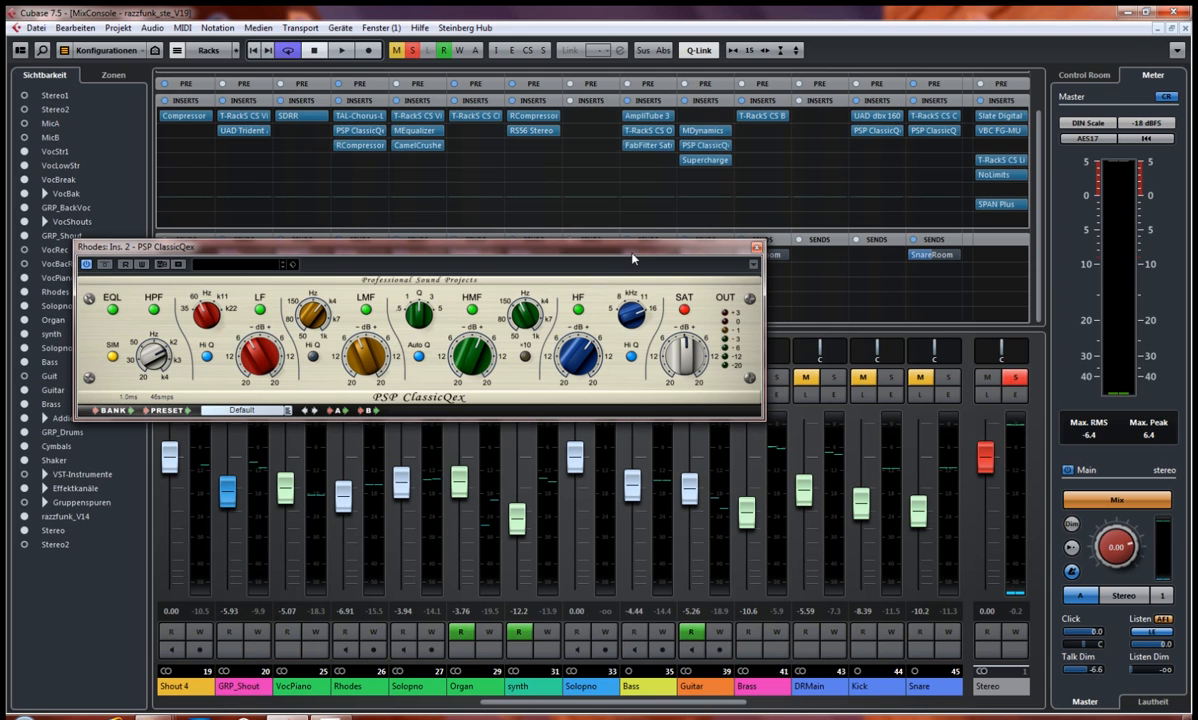
pyautogui.click(756, 247)
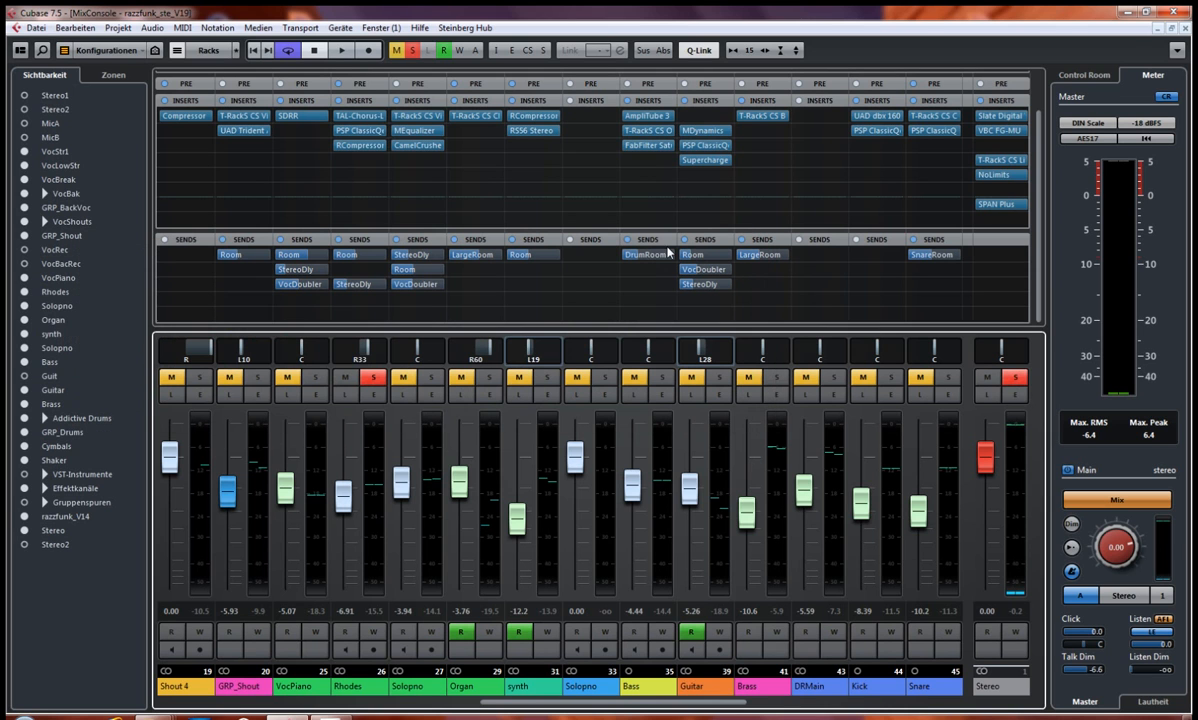
# Step: Bypass the TAL-Chorus-LX, PSP ClassicQex and RCompressor inserts on the Rhodes channel and start playback of the dry sound
pyautogui.click(336, 116)
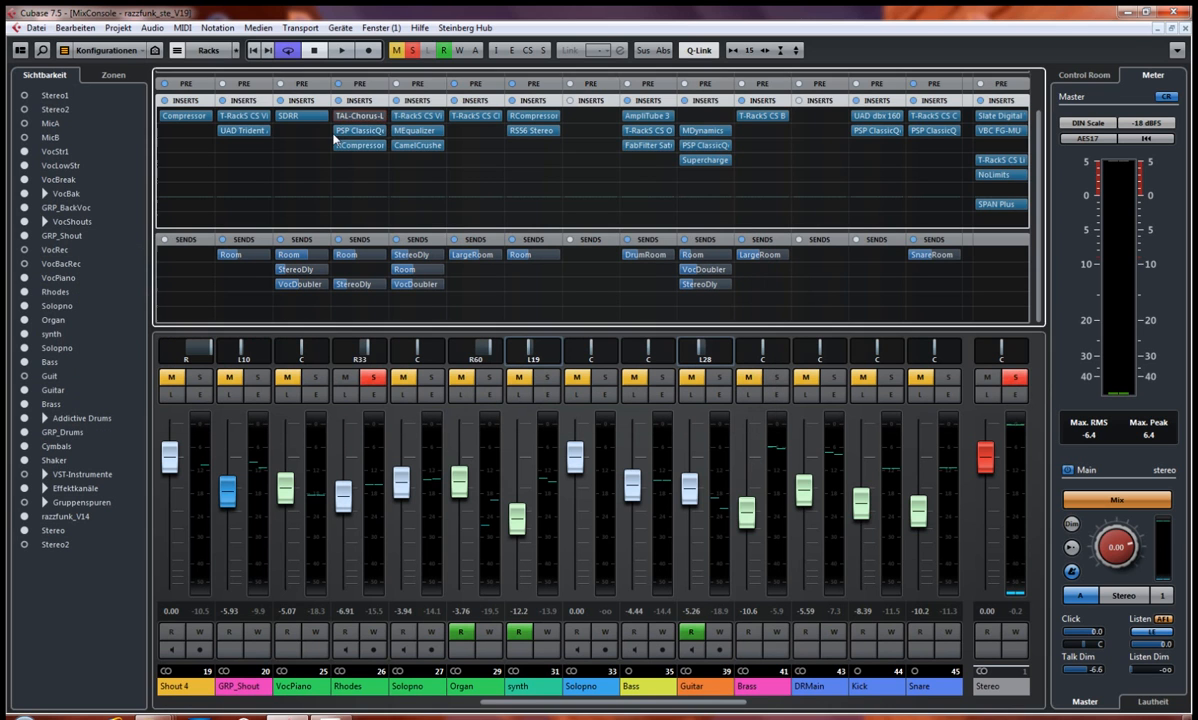
pyautogui.click(336, 130)
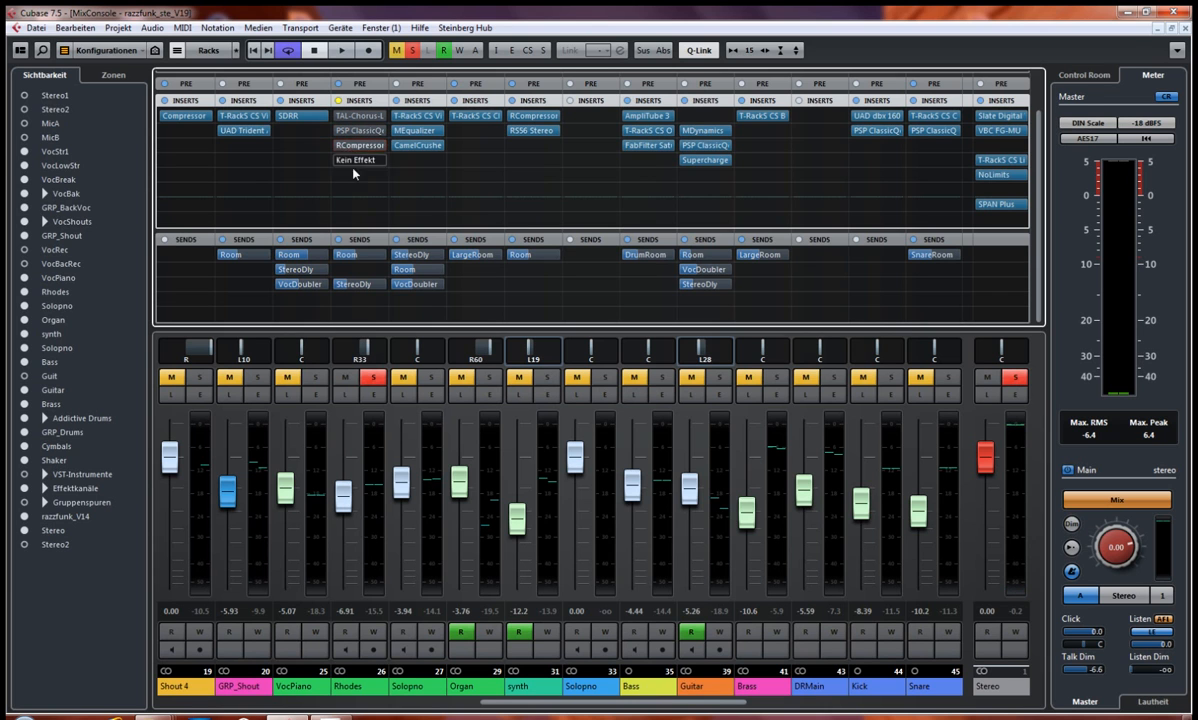
pyautogui.press('space')
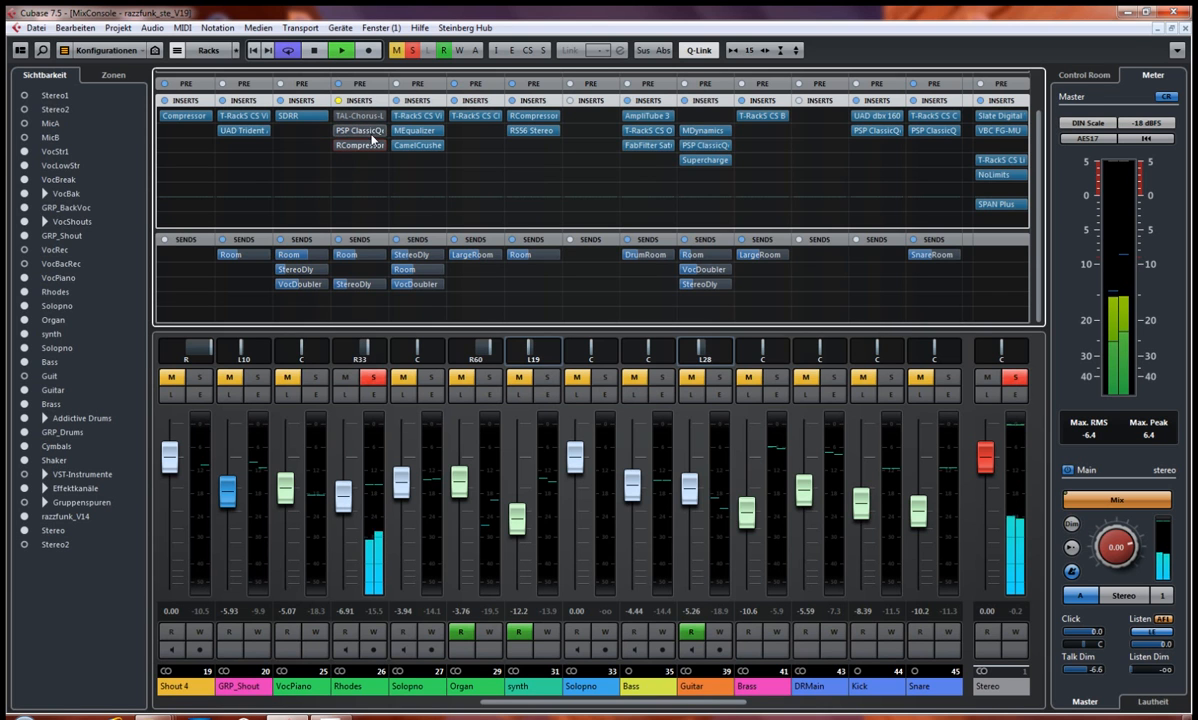
# Step: Reactivate the Rhodes channel's TAL-Chorus-LX and PSP ClassicQex inserts during playback and open the PSP ClassicQex
pyautogui.click(334, 116)
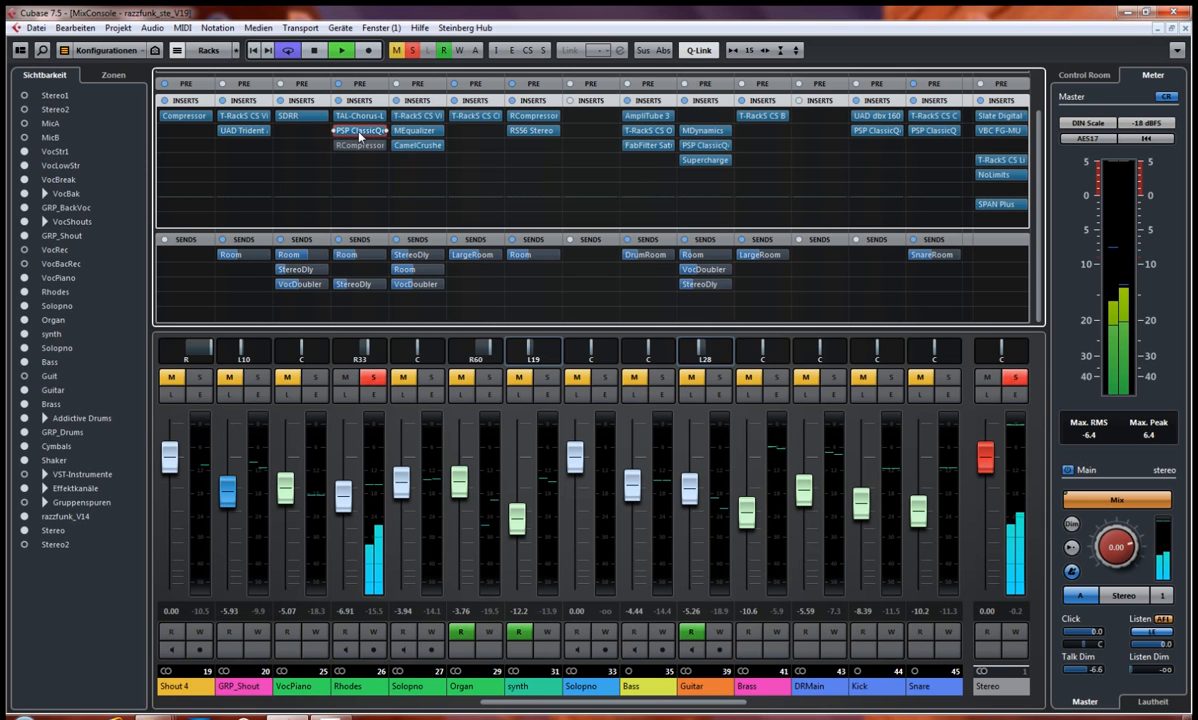
pyautogui.click(359, 131)
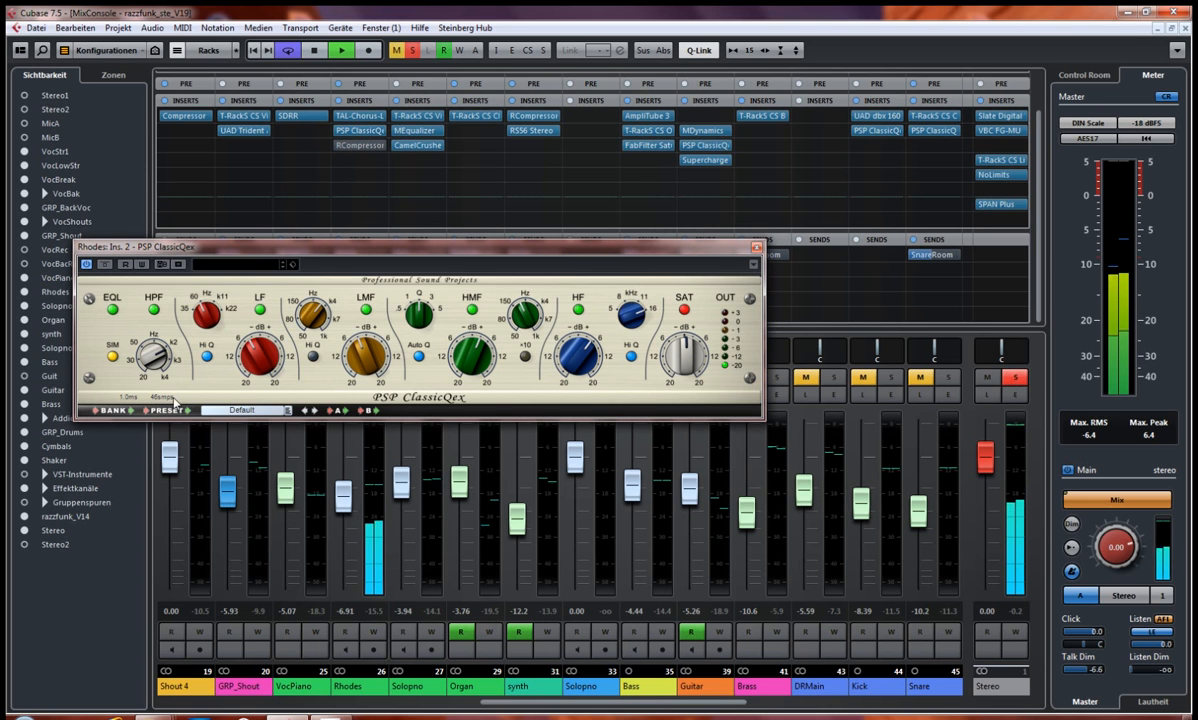
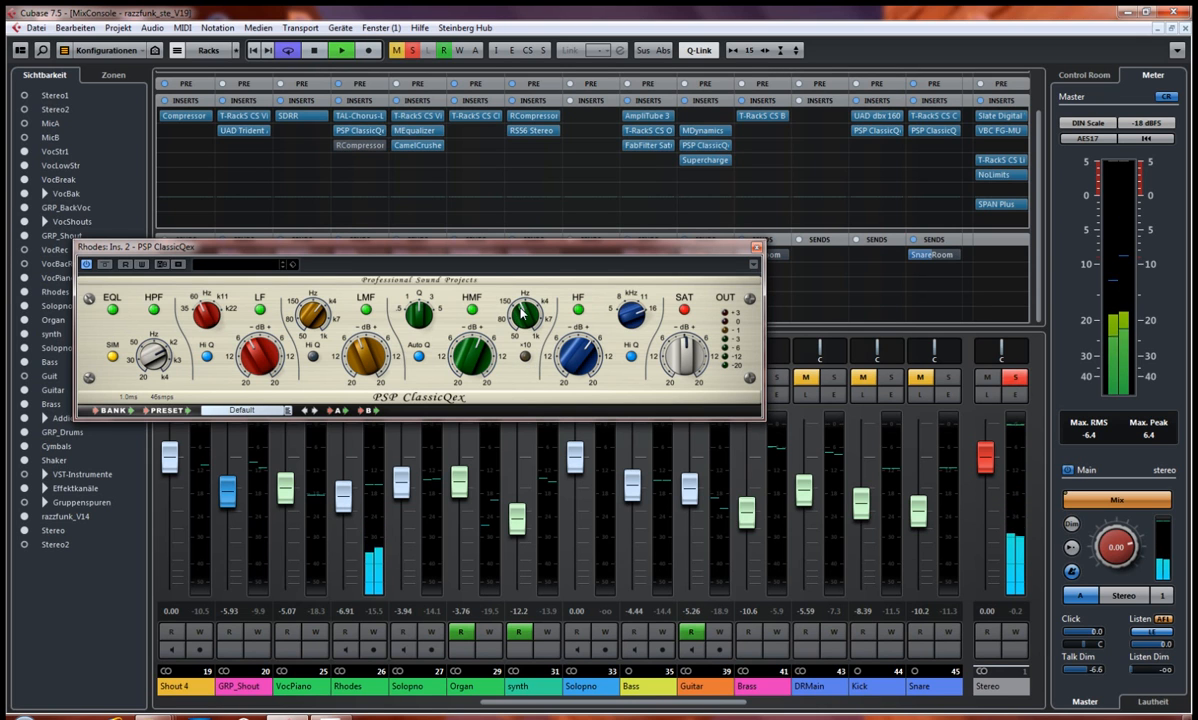
# Step: Reactivate the Rhodes channel's RCompressor insert, unsolo the channel to hear it within the full mix, and stop playback
pyautogui.click(758, 247)
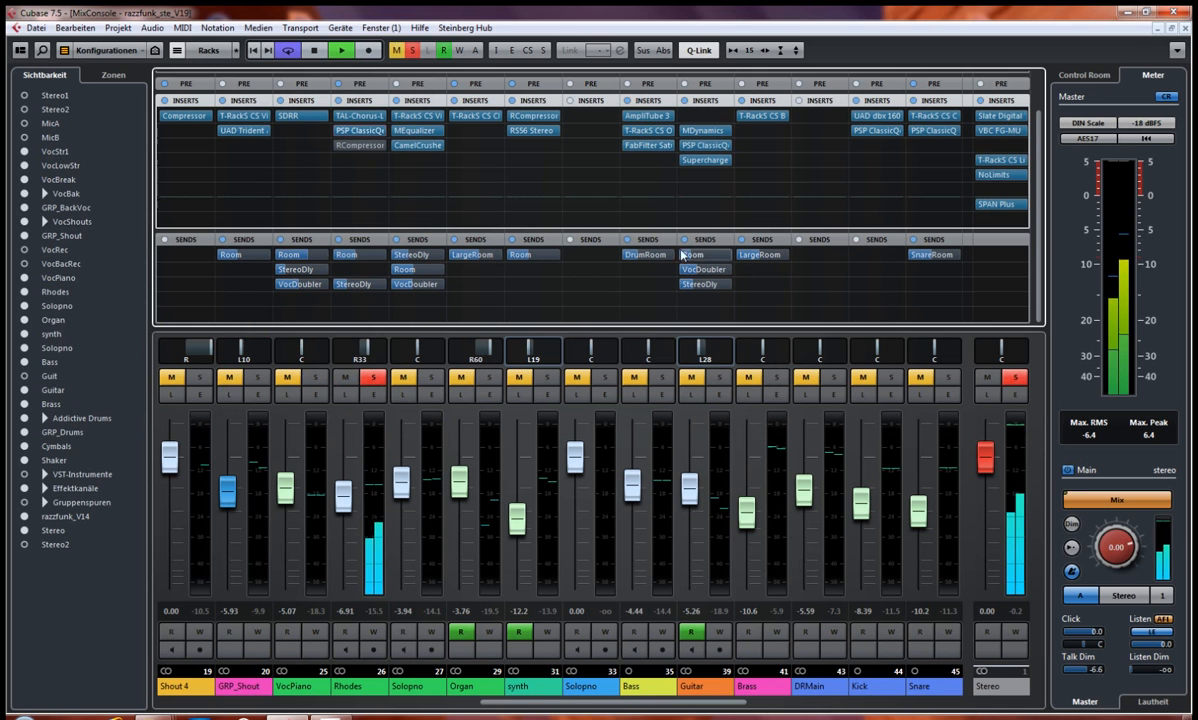
pyautogui.click(348, 146)
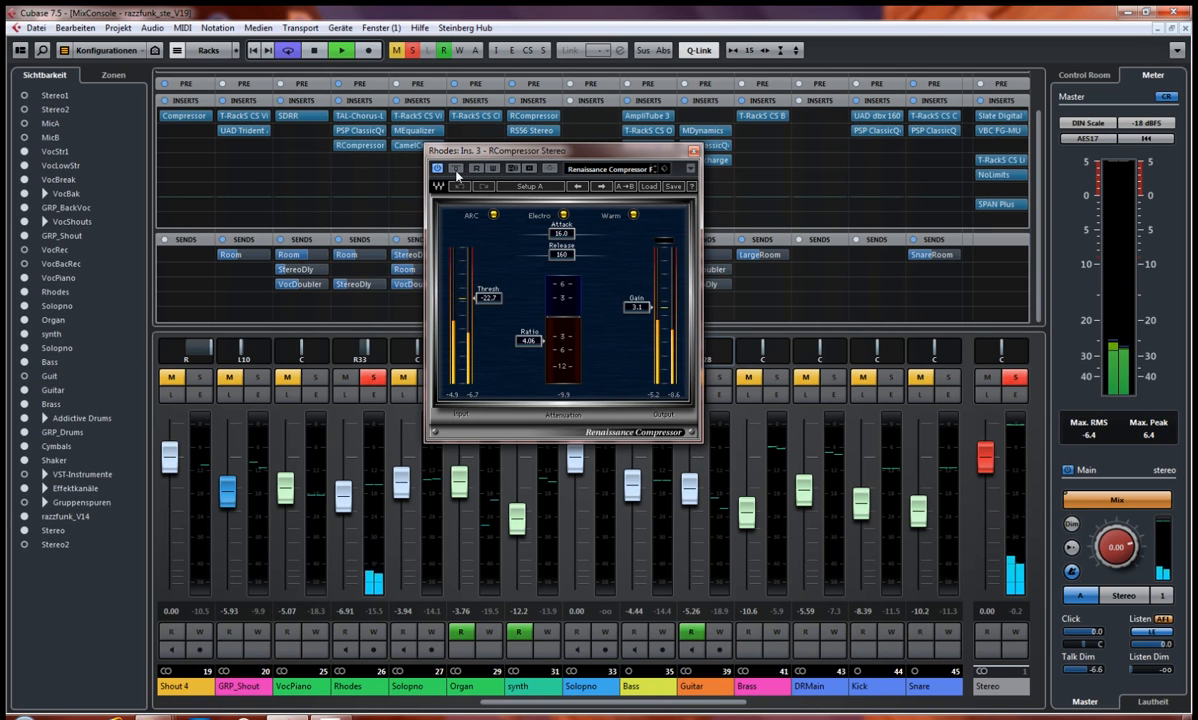
pyautogui.click(373, 386)
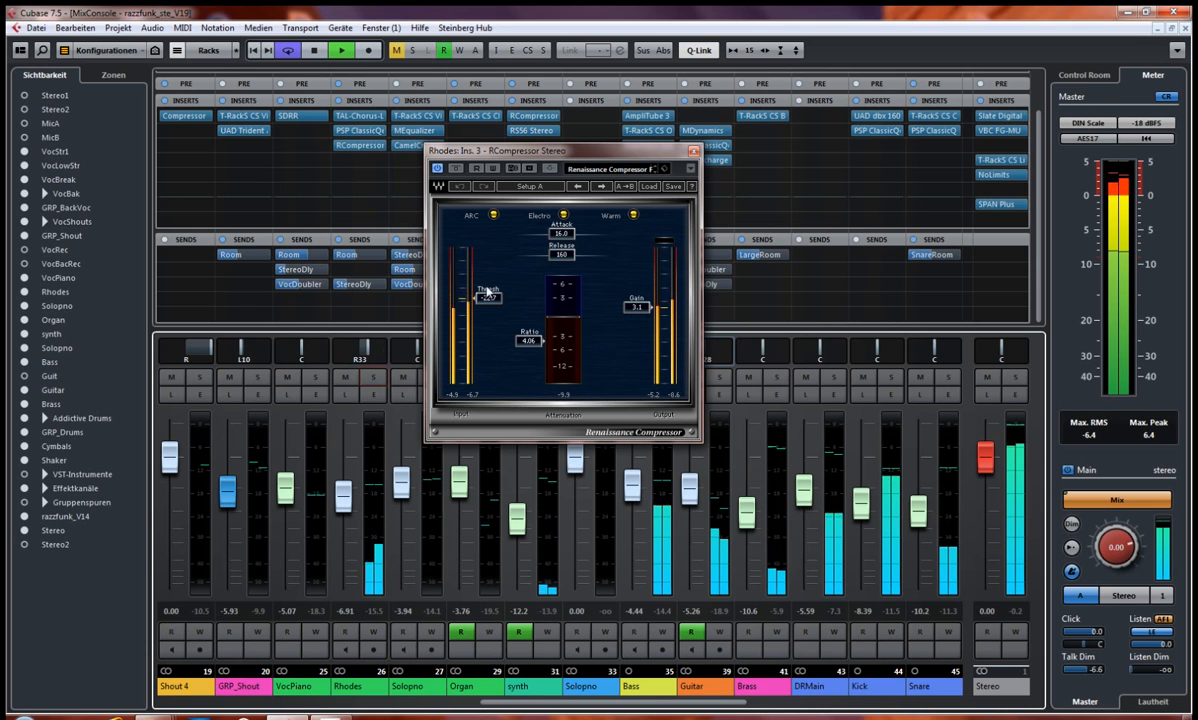
pyautogui.press('space')
pyautogui.click(694, 151)
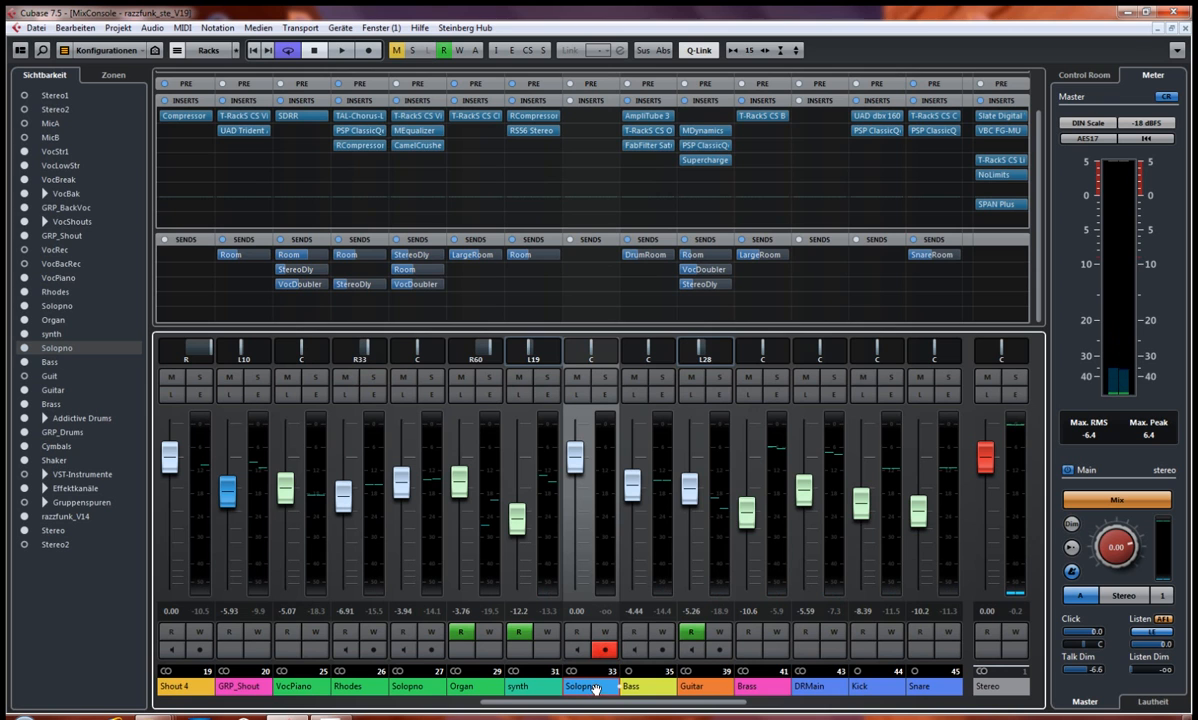
# Step: Raise the blue Solopno channel's fader to 1.16 and play the A-Fdur-16T Solo section as a loop, returning to the mixer
pyautogui.moveTo(576, 446); pyautogui.dragTo(576, 441)
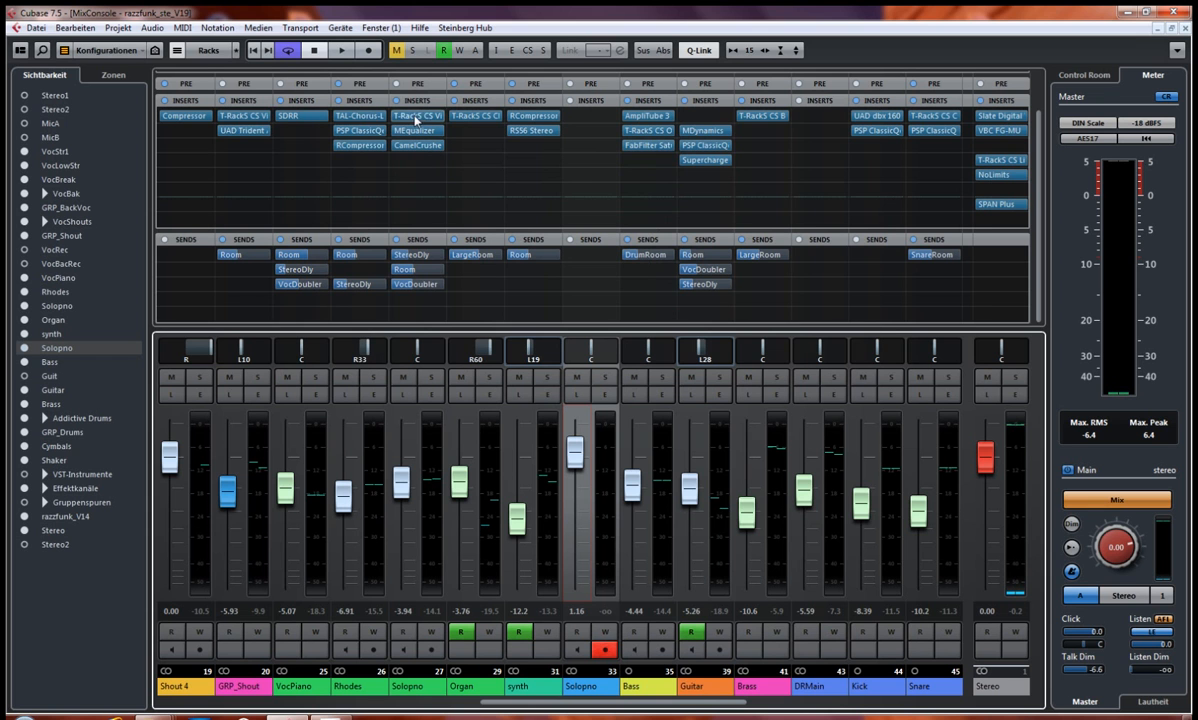
pyautogui.press('F3')
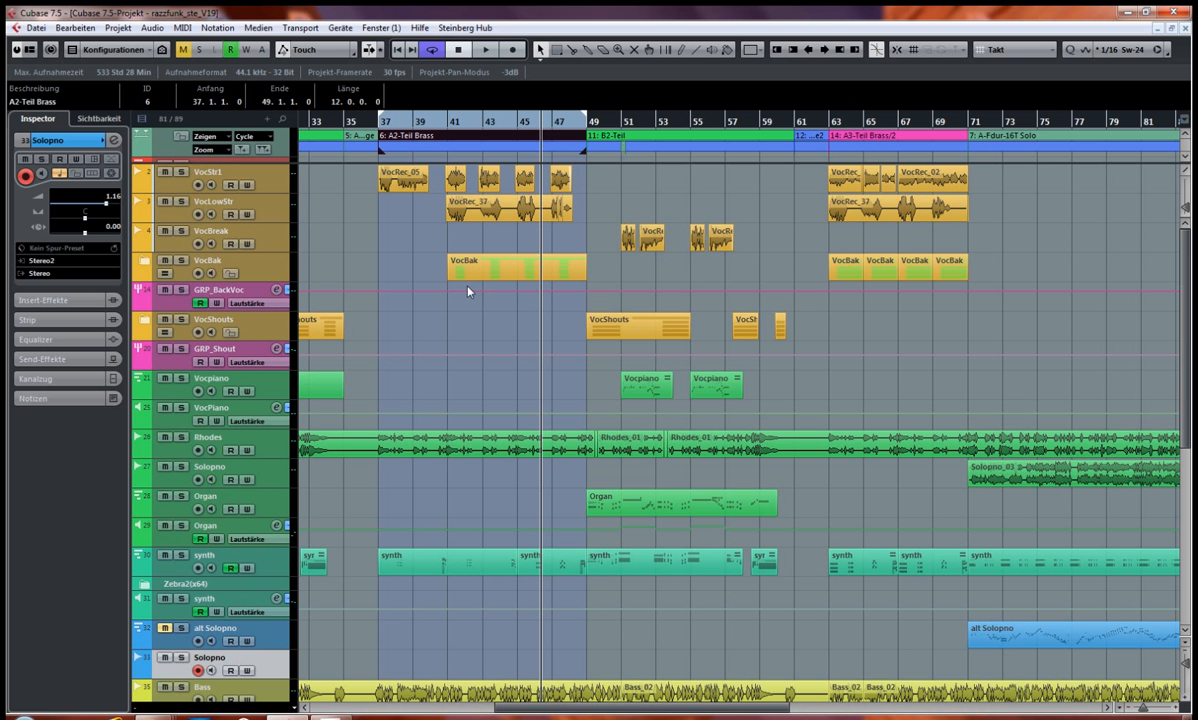
pyautogui.click(1033, 141)
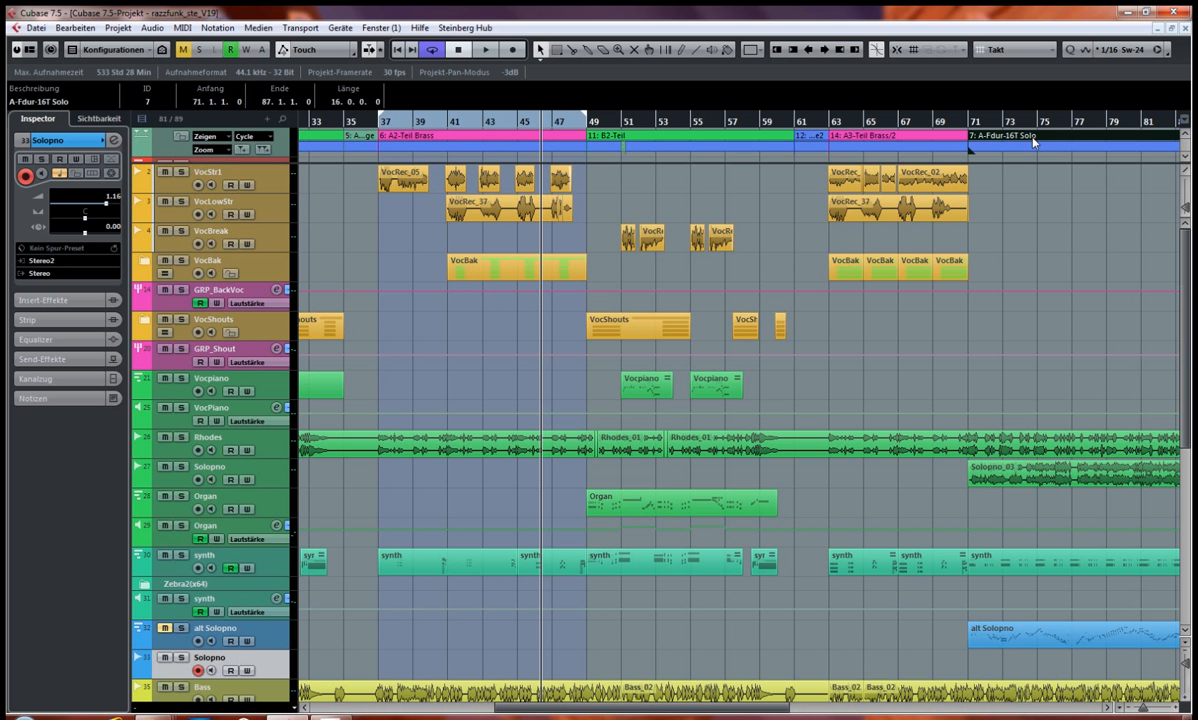
pyautogui.press('p')
pyautogui.press('KP_1')
pyautogui.press('space')
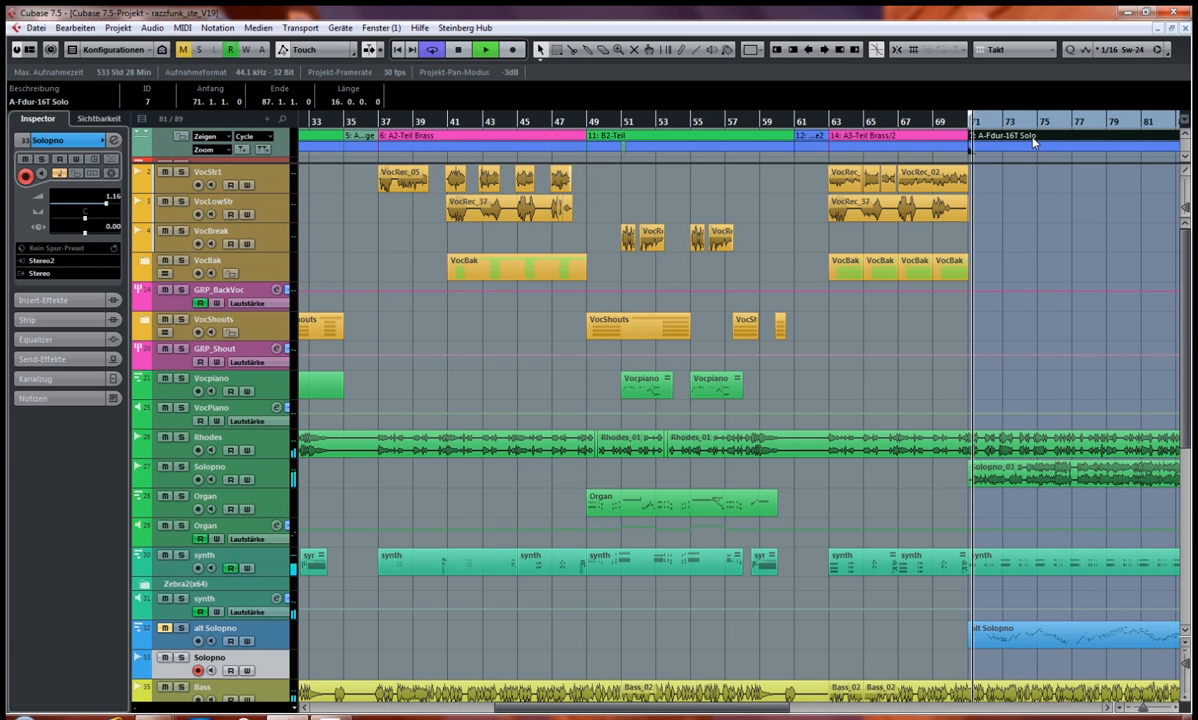
pyautogui.press('F3')
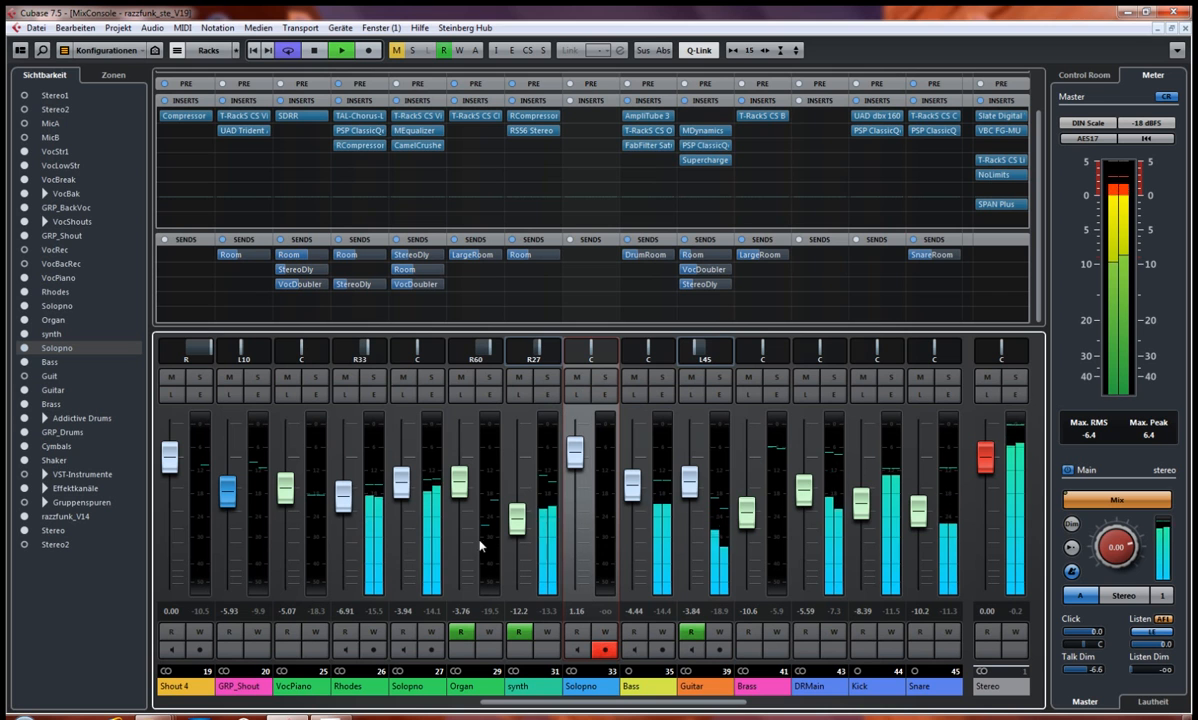
# Step: Select the green Solopno channel and examine its T-RackS CS Vint Comp 670 insert with the Piano Comp preset
pyautogui.click(410, 686)
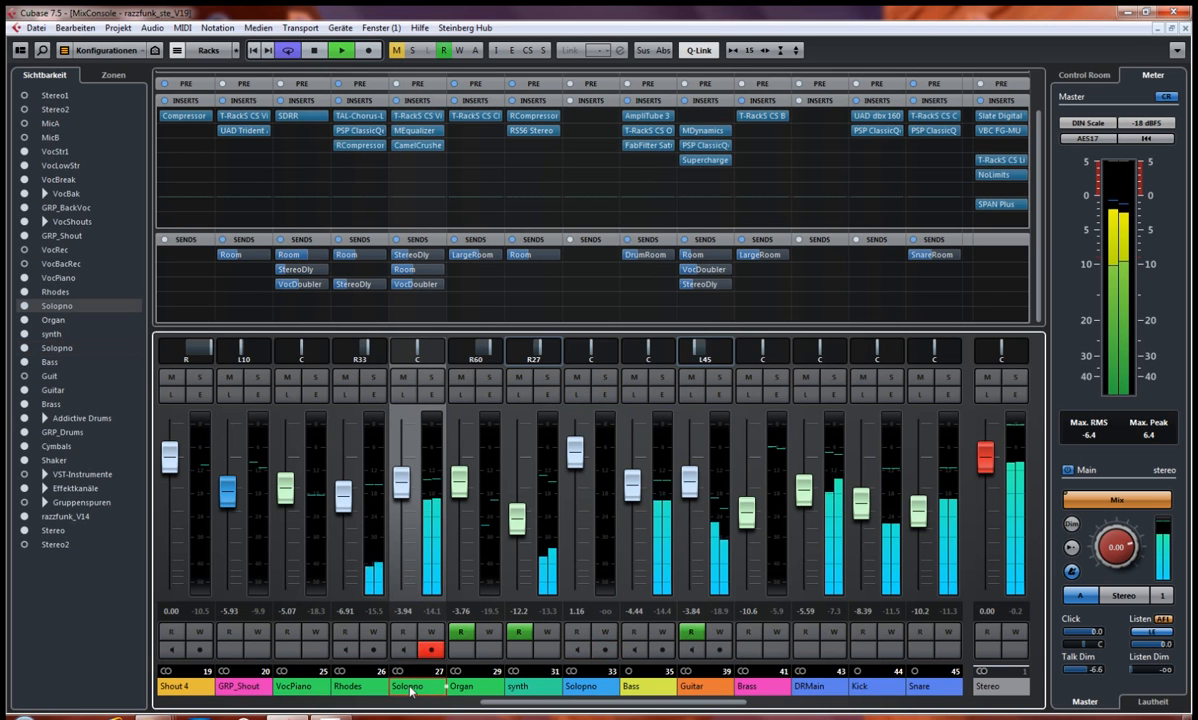
pyautogui.click(409, 118)
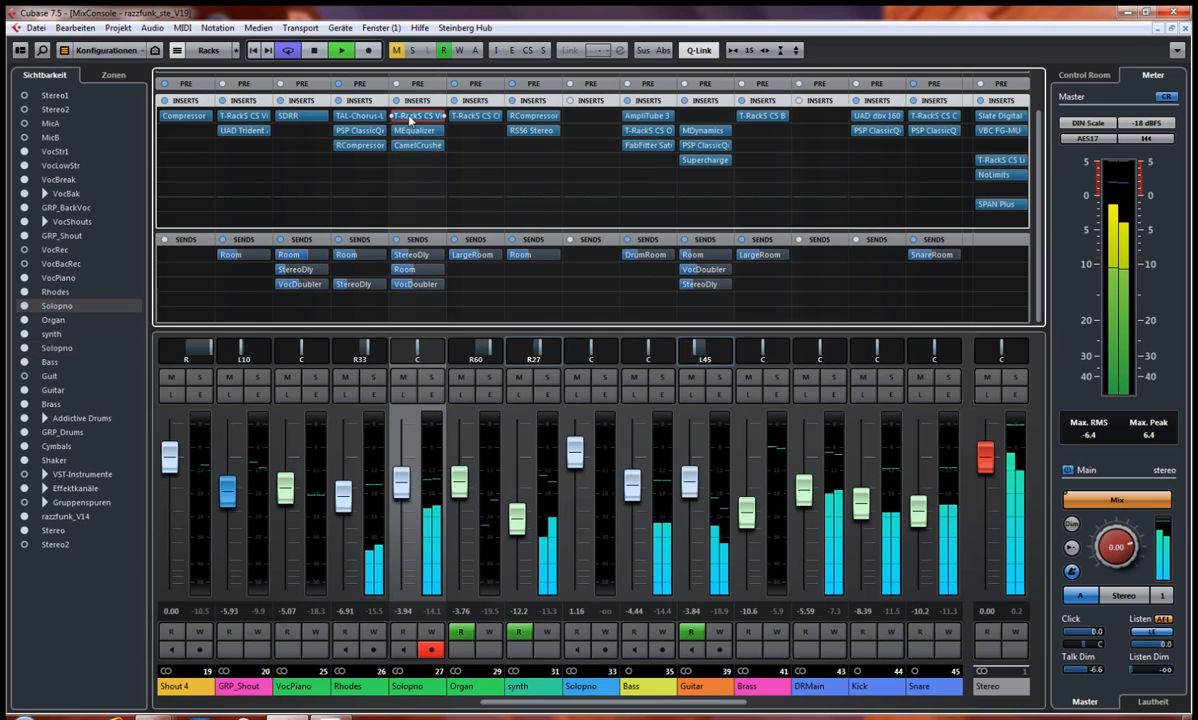
pyautogui.moveTo(488, 180); pyautogui.dragTo(328, 214)
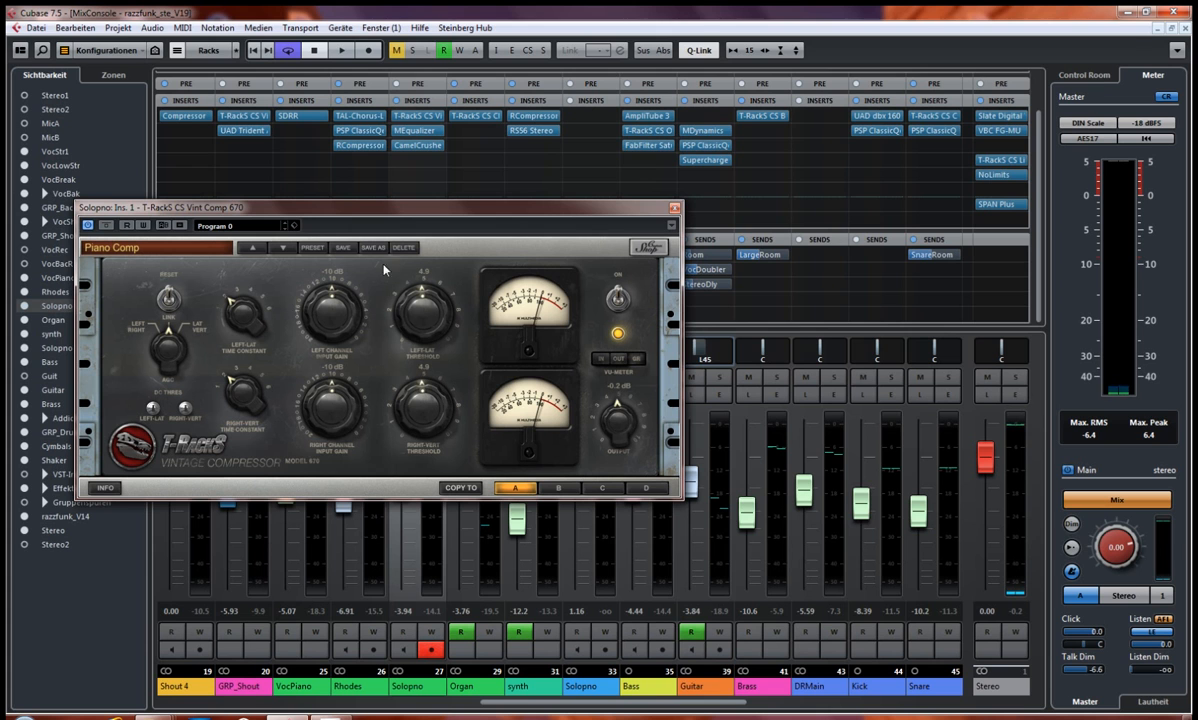
pyautogui.click(674, 210)
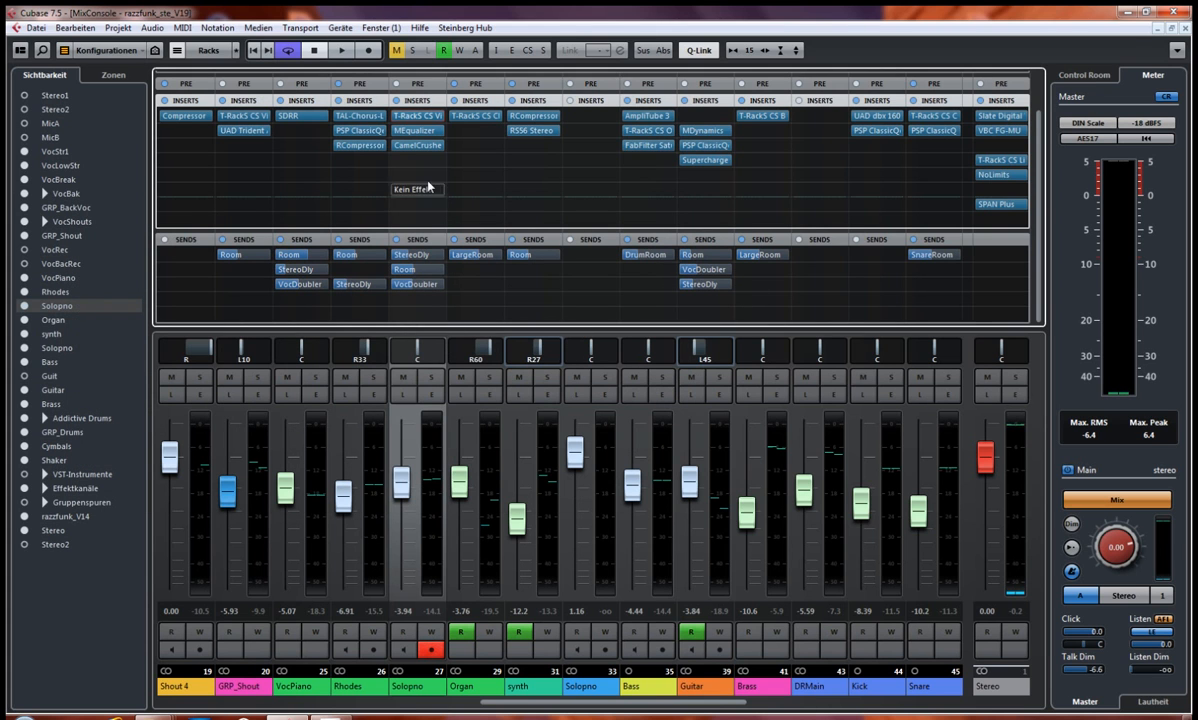
# Step: Examine the MEqualizer bands and the CamelCrusher Annihilate patch inserted on the green Solopno channel
pyautogui.click(420, 132)
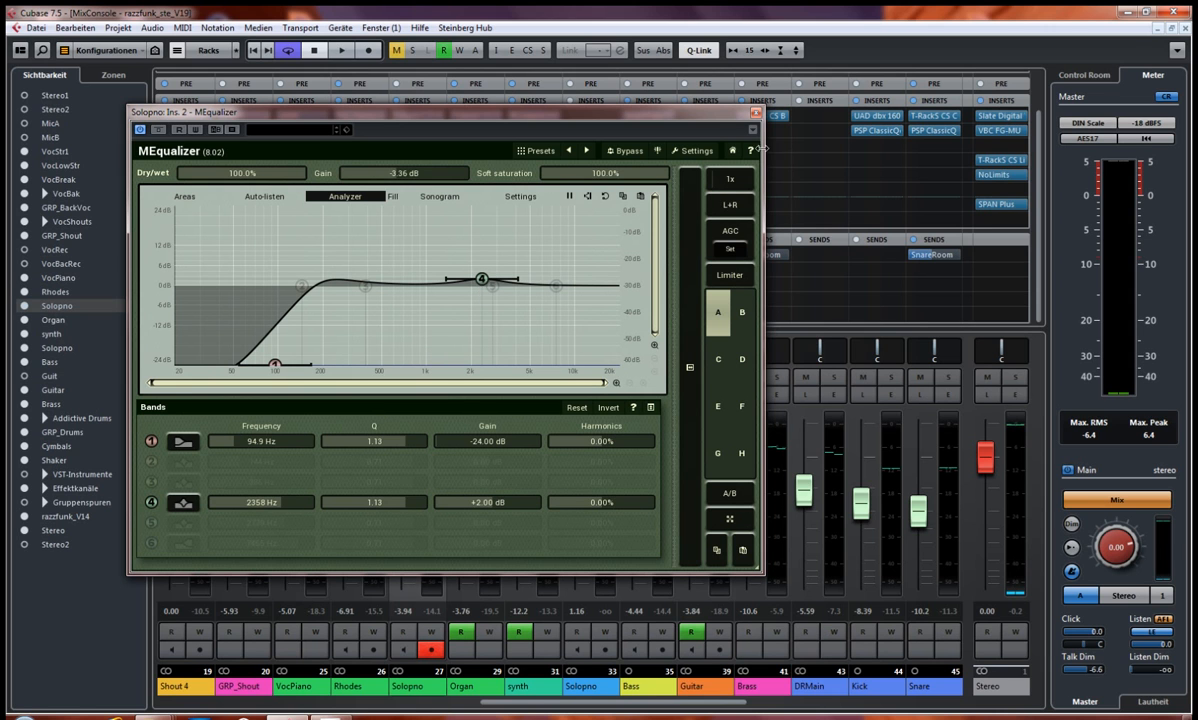
pyautogui.click(754, 113)
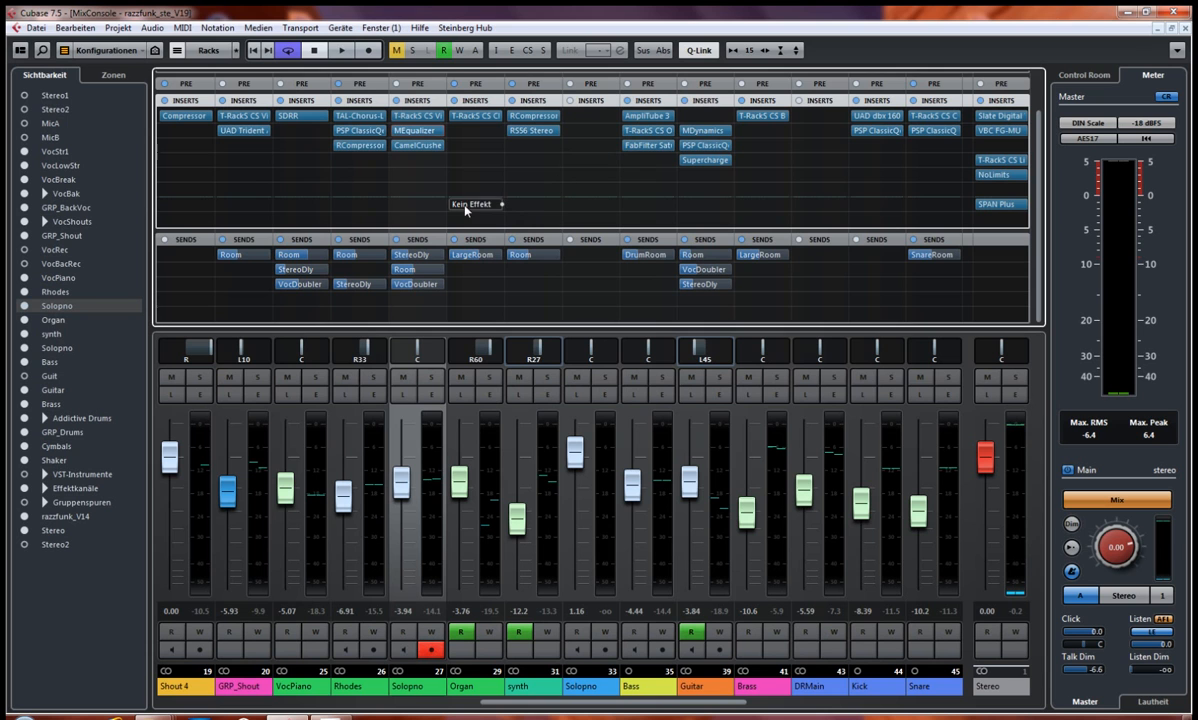
pyautogui.click(418, 146)
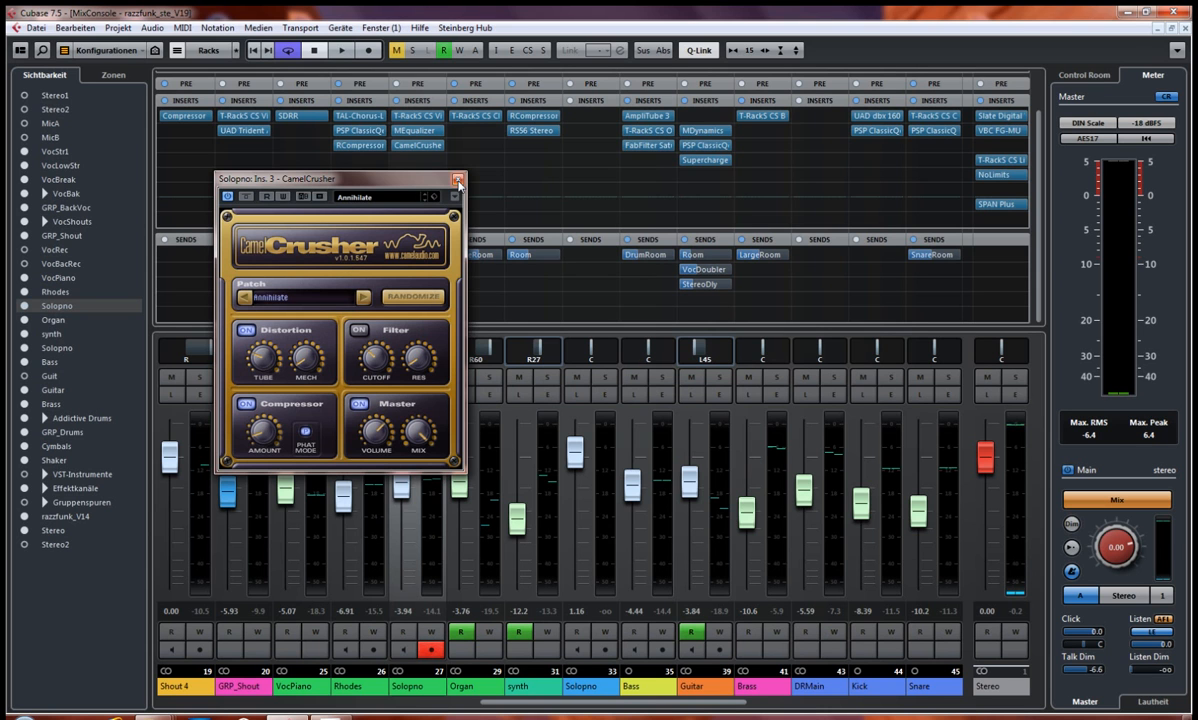
pyautogui.moveTo(405, 177); pyautogui.dragTo(287, 205)
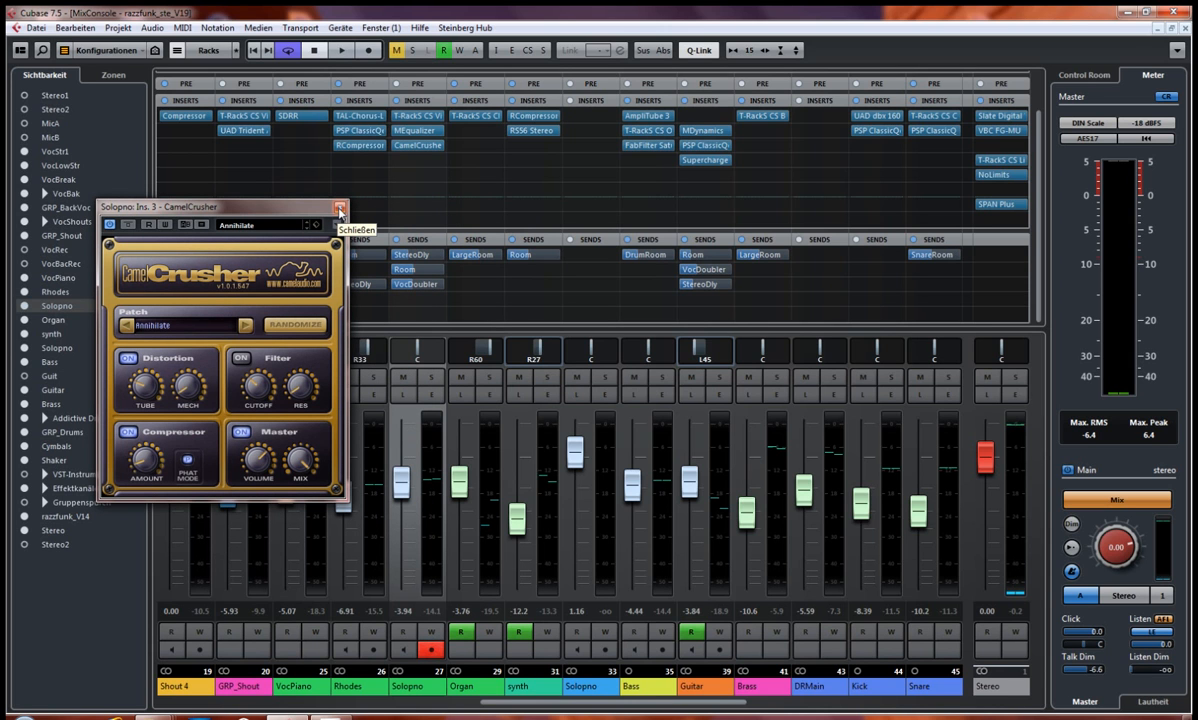
pyautogui.click(340, 208)
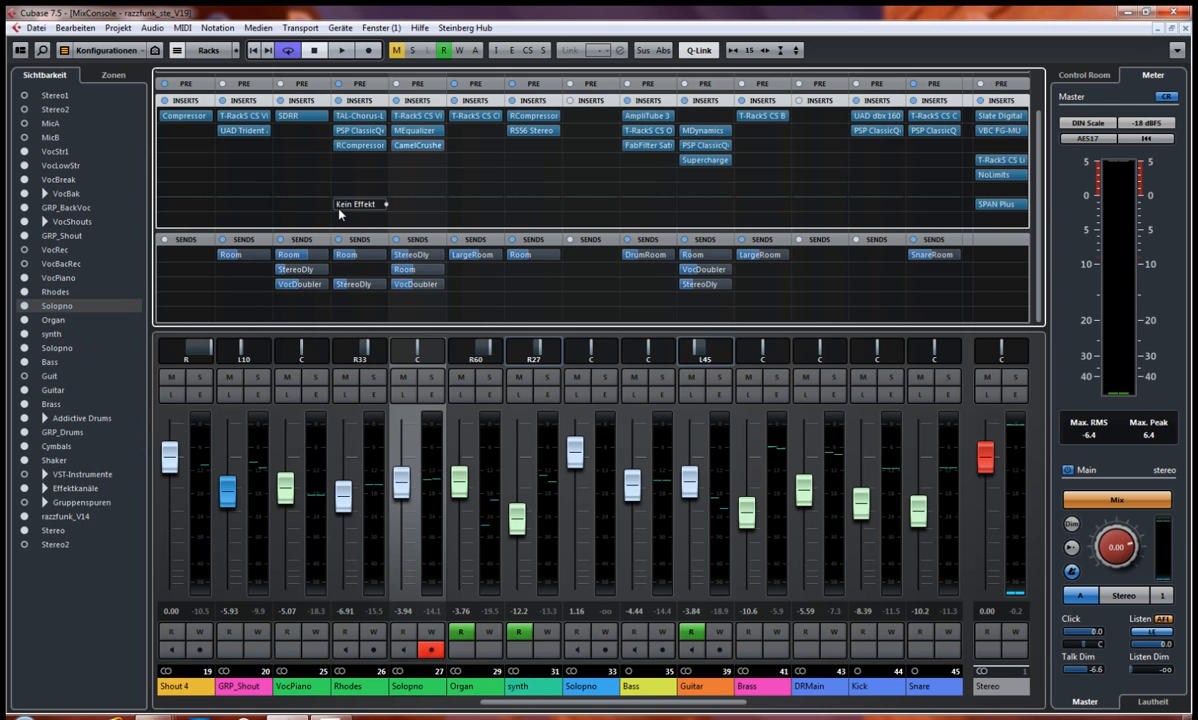
# Step: Solo the green Solopno channel and compare its playback with CamelCrusher bypassed and active
pyautogui.click(433, 384)
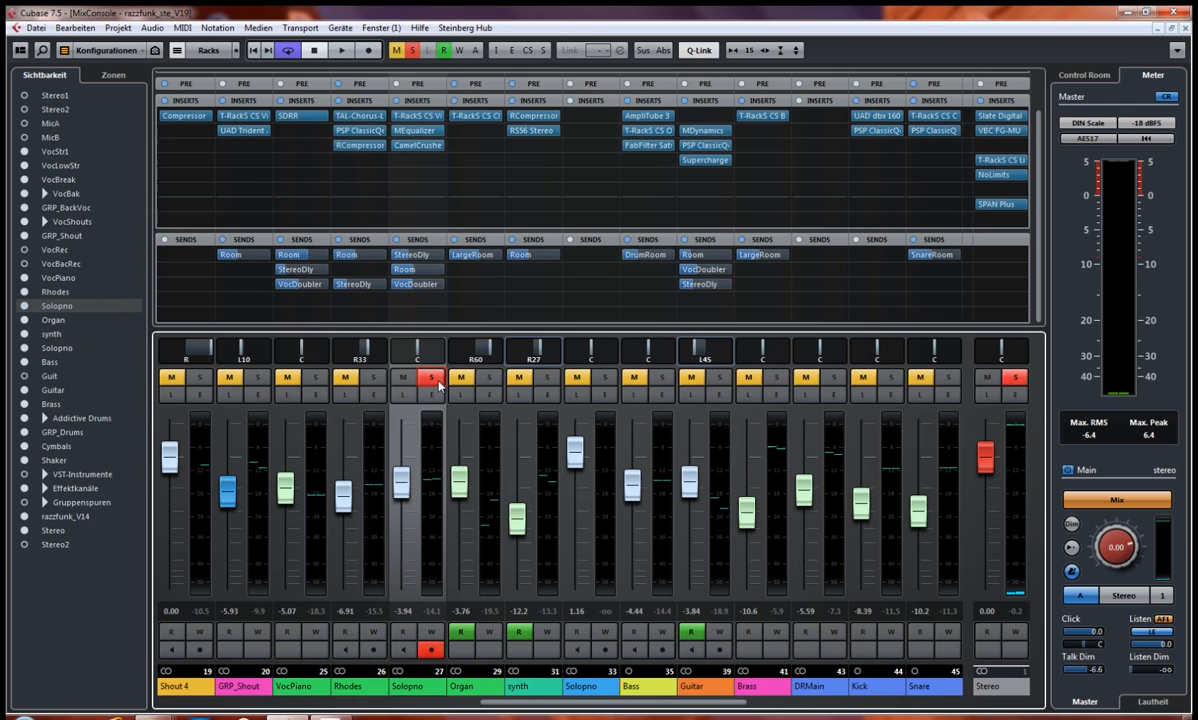
pyautogui.click(401, 146)
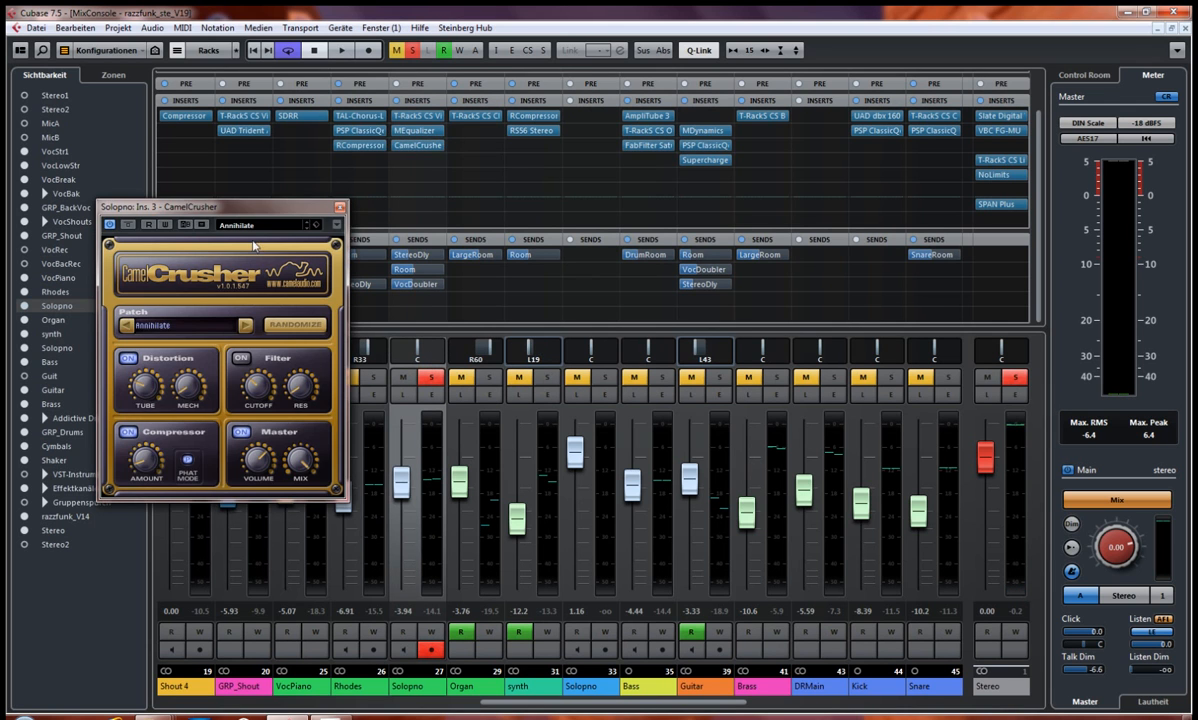
pyautogui.click(128, 224)
pyautogui.press('space')
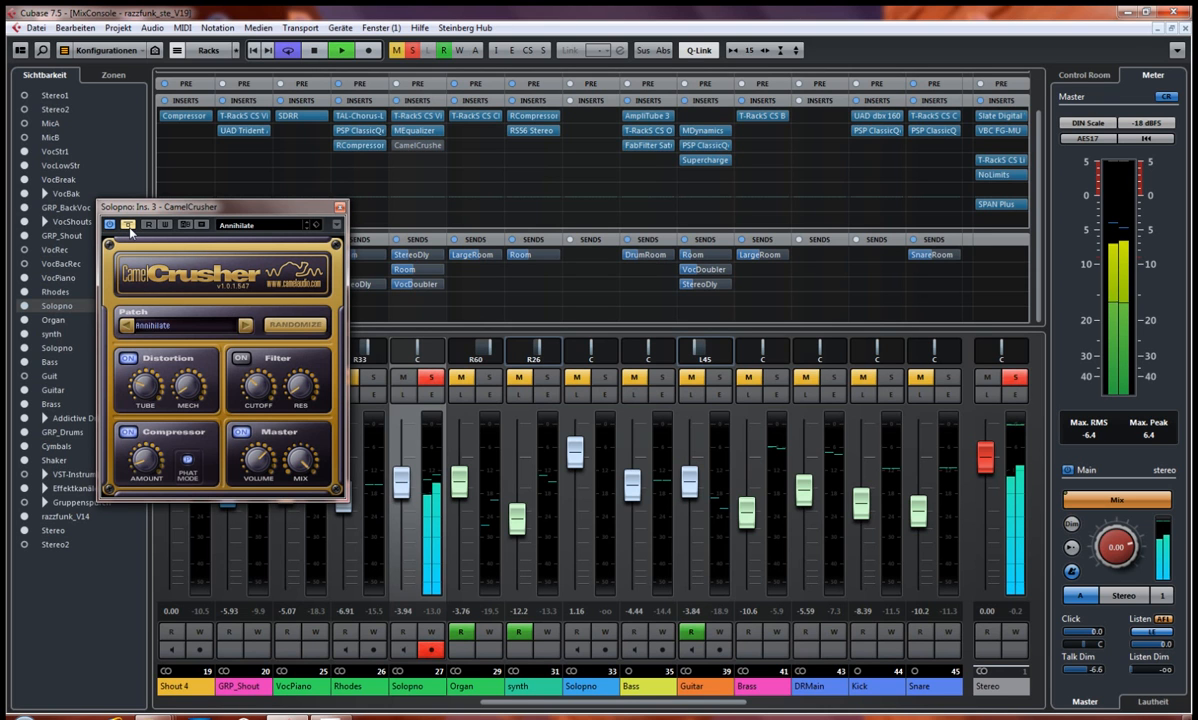
pyautogui.click(128, 224)
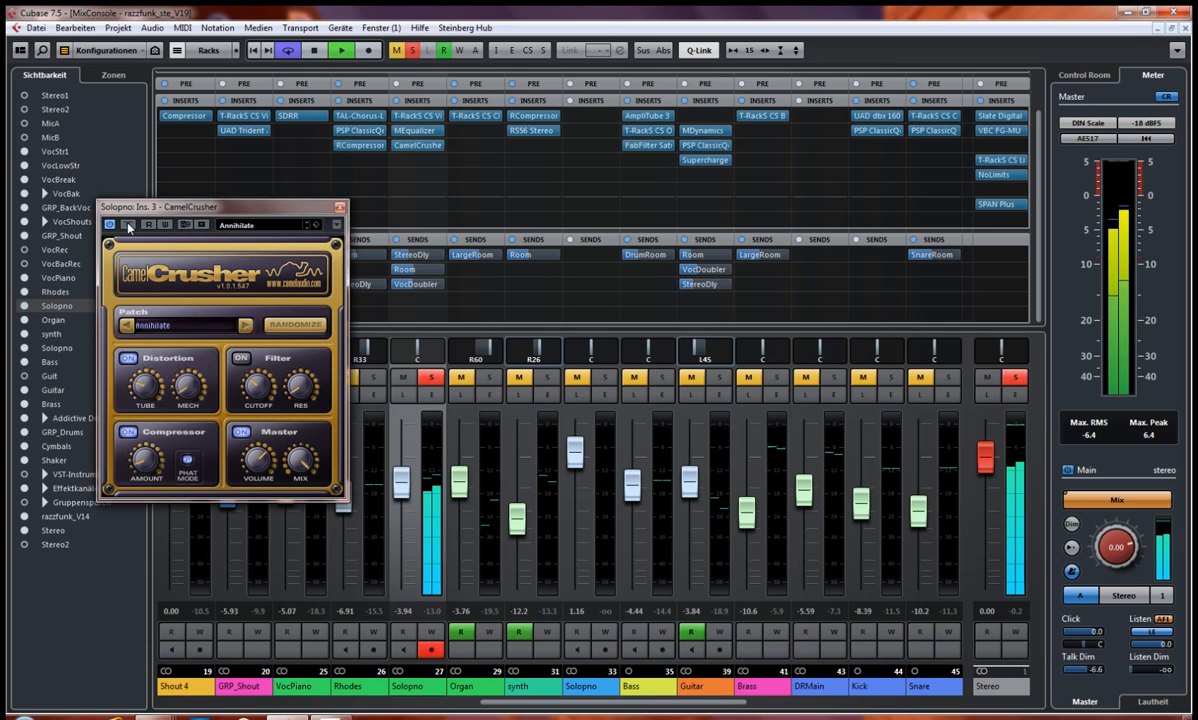
pyautogui.press('space')
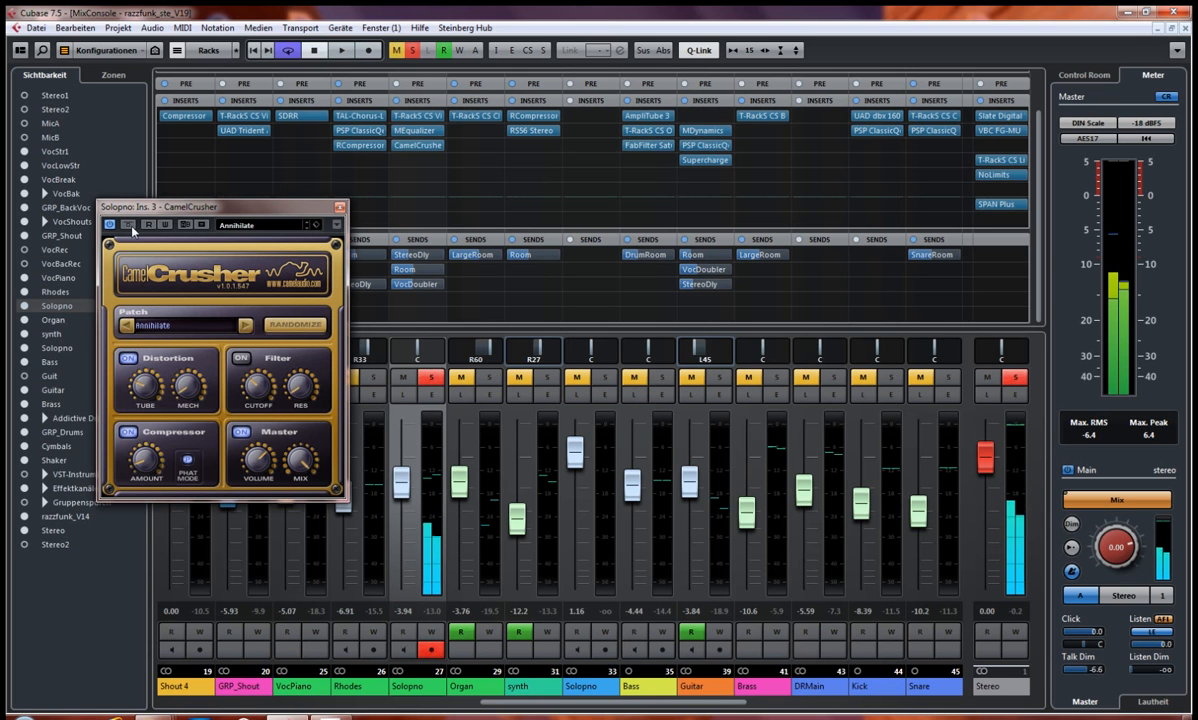
# Step: Repeat the CamelCrusher bypass comparison during playback, close the plug-in and unsolo the green Solopno channel
pyautogui.moveTo(183, 207); pyautogui.dragTo(195, 232)
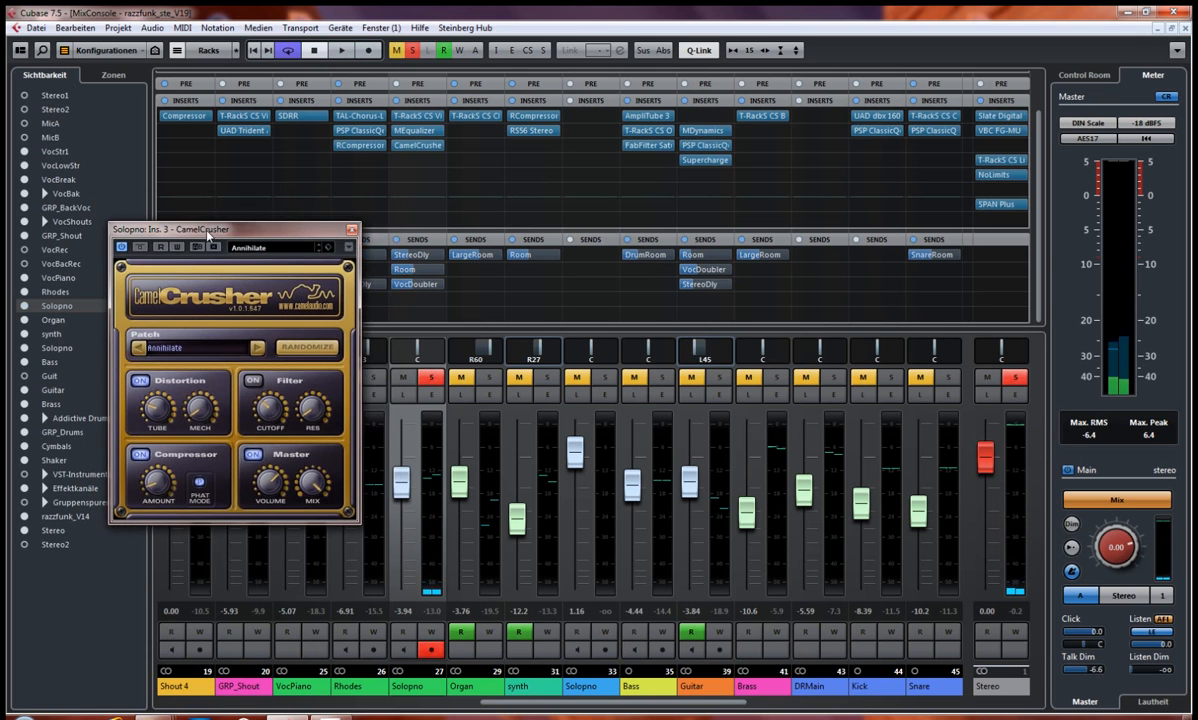
pyautogui.press('space')
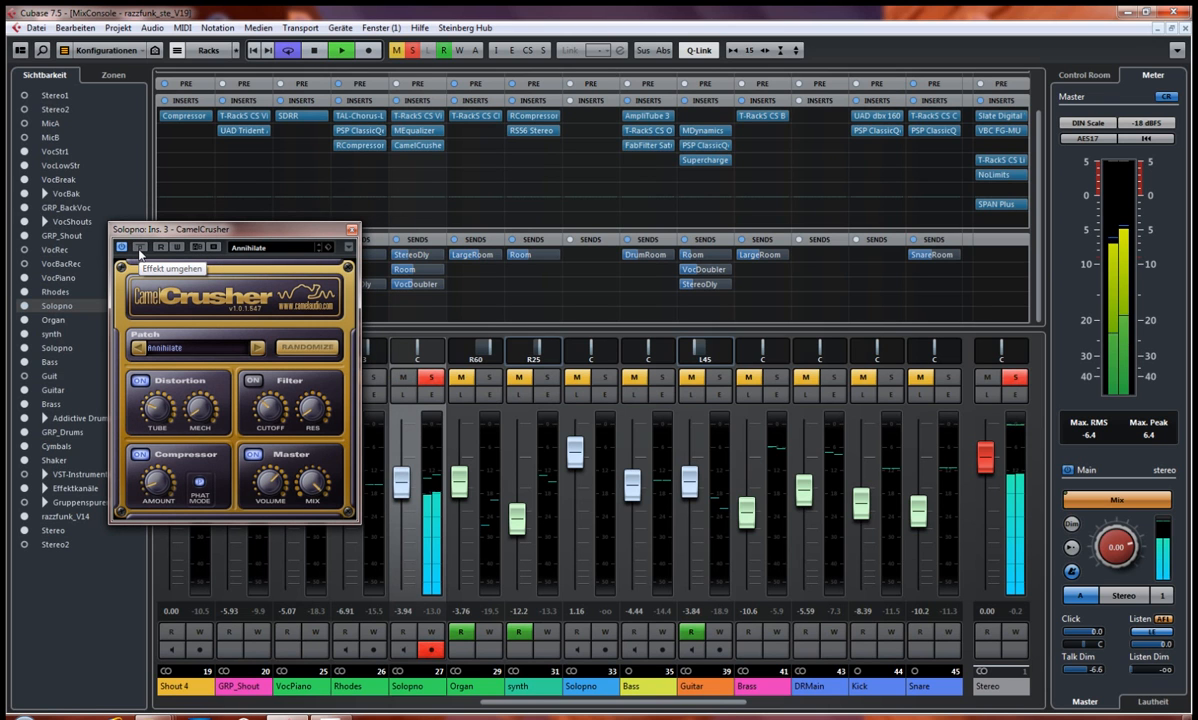
pyautogui.click(141, 249)
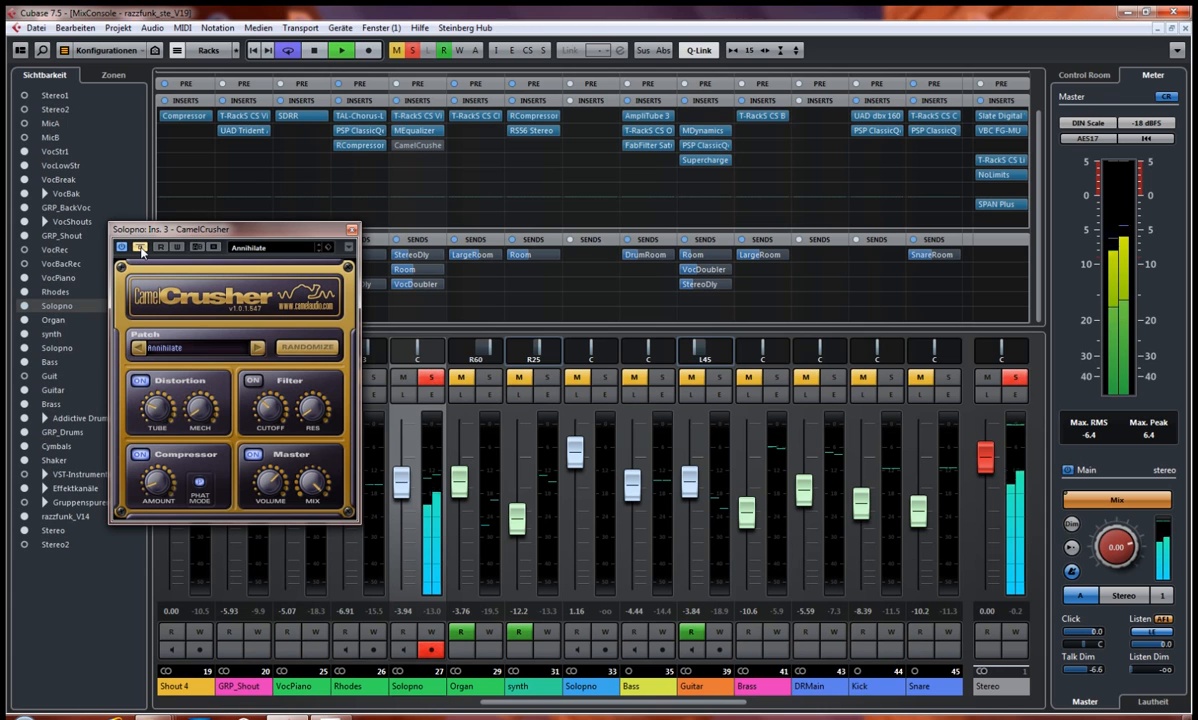
pyautogui.press('space')
pyautogui.press('space')
pyautogui.click(141, 249)
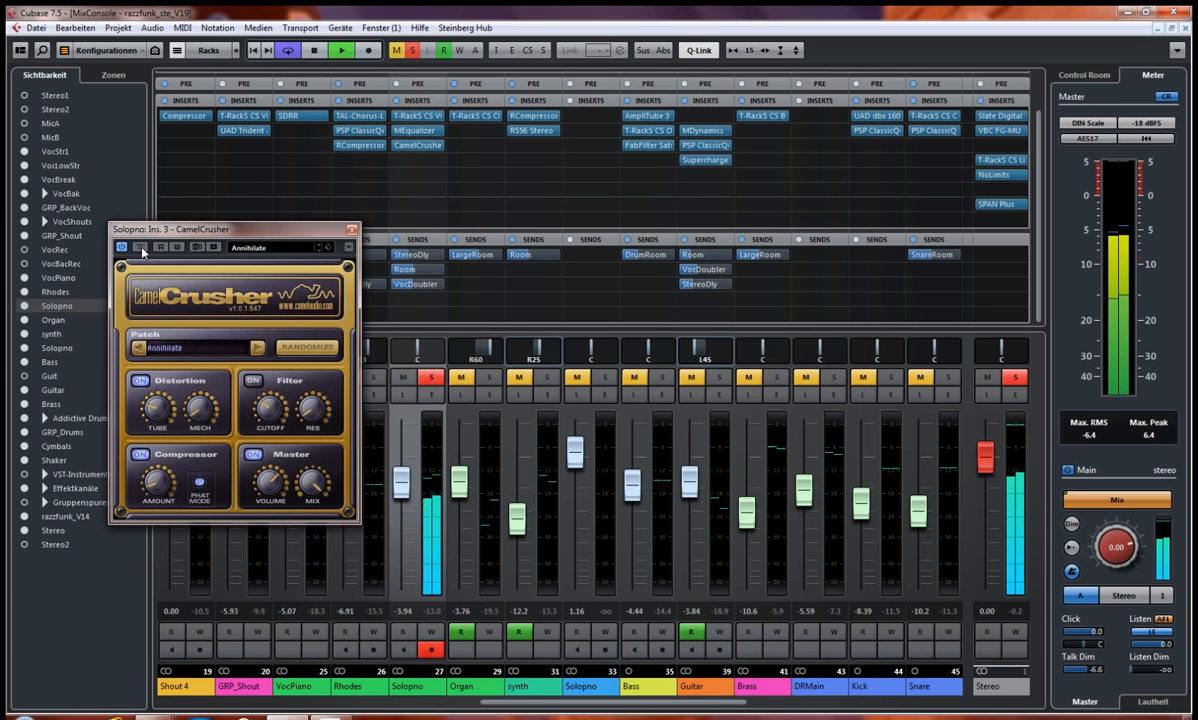
pyautogui.press('space')
pyautogui.click(350, 230)
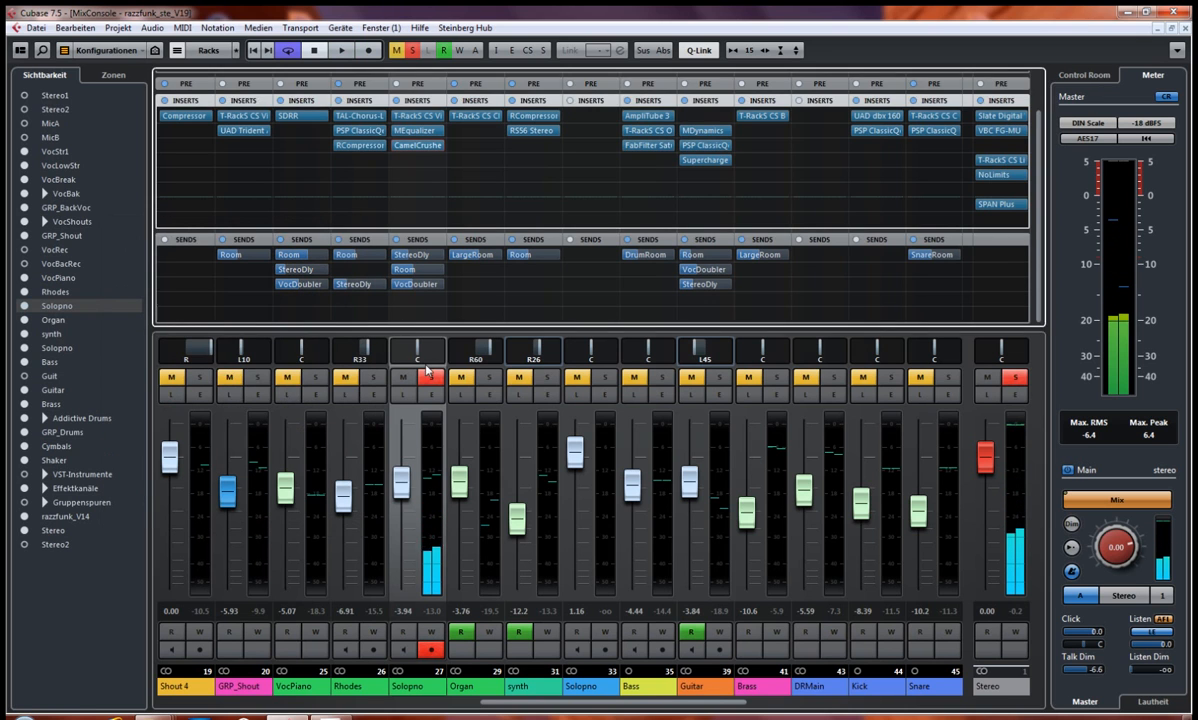
pyautogui.click(431, 377)
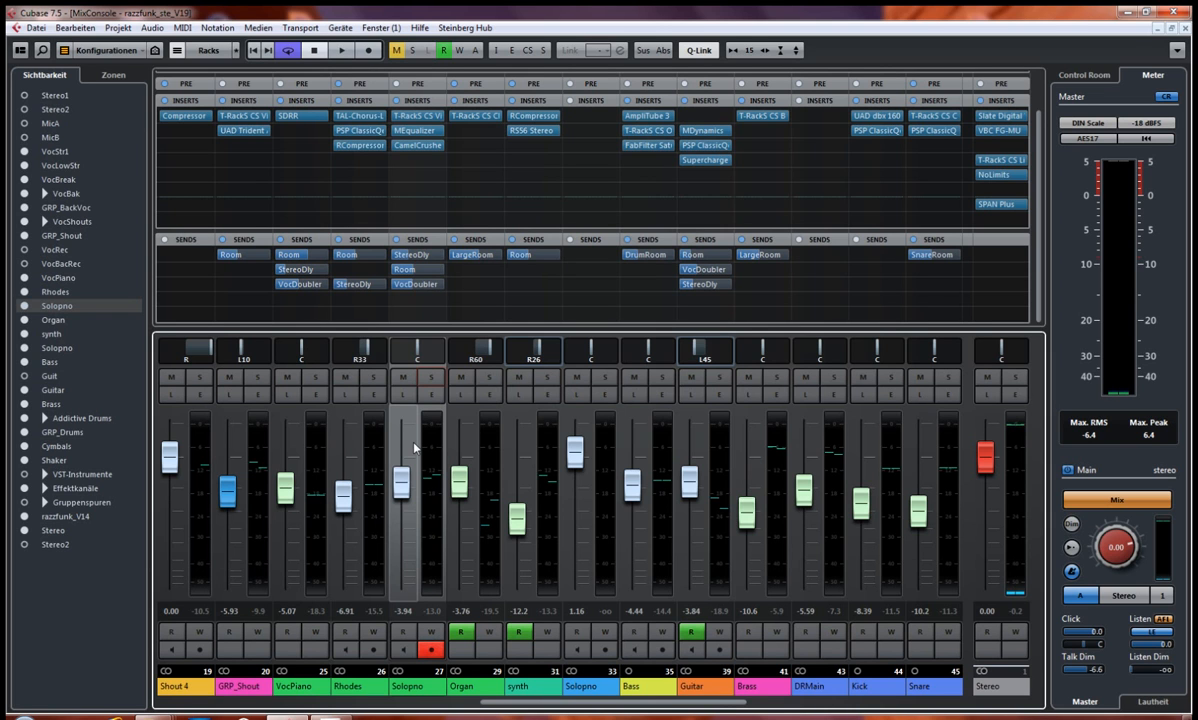
# Step: Select the synth channel and view the settings of its RCompressor insert
pyautogui.click(526, 688)
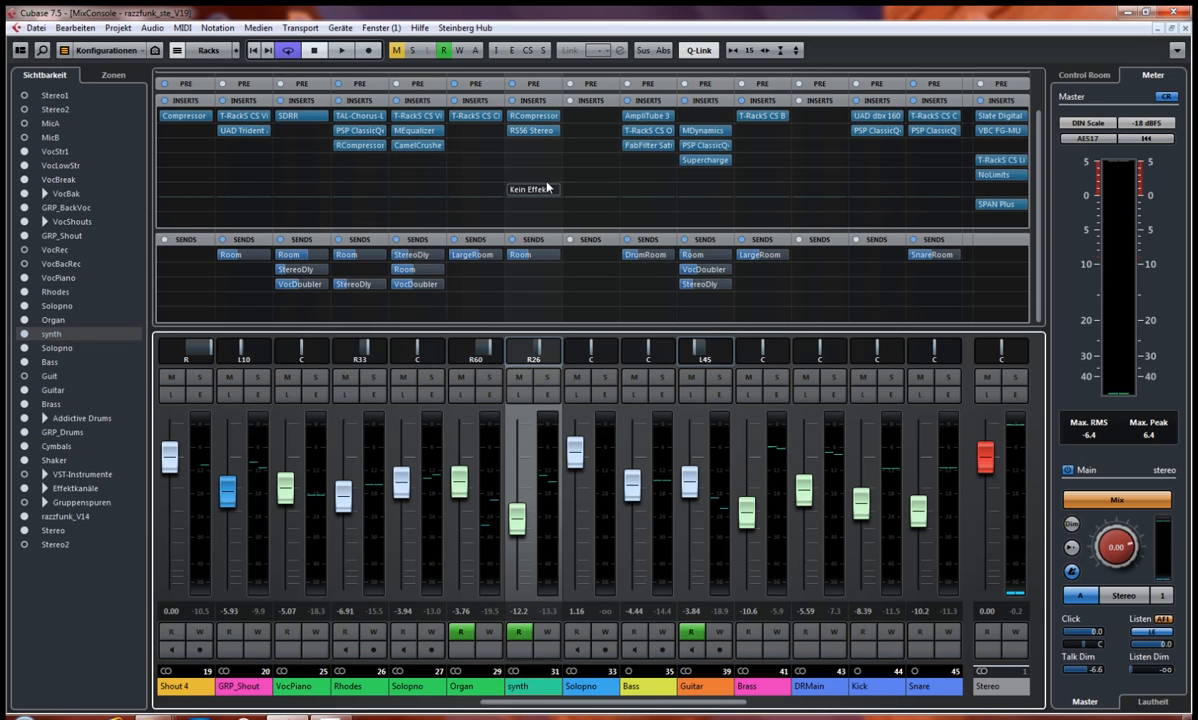
pyautogui.click(535, 117)
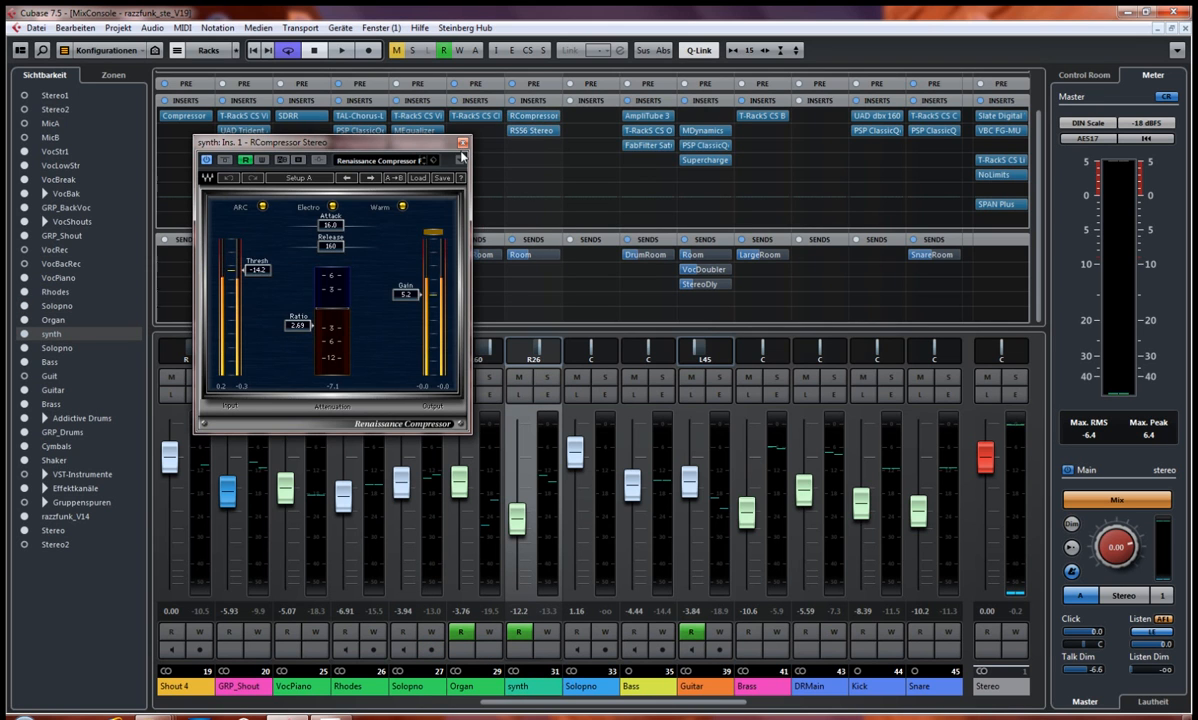
pyautogui.click(462, 145)
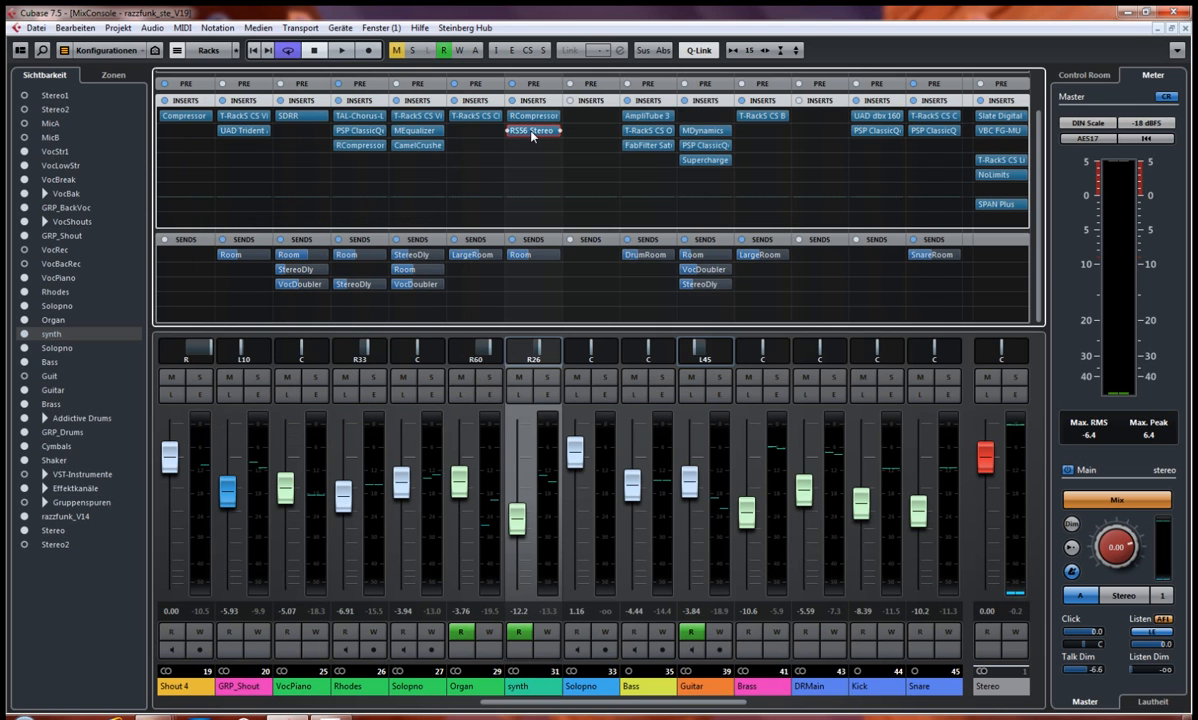
# Step: Open the synth channel's RS56 Stereo insert, examine its tone control bands and curve, and close it
pyautogui.click(531, 131)
pyautogui.moveTo(672, 161); pyautogui.dragTo(555, 152)
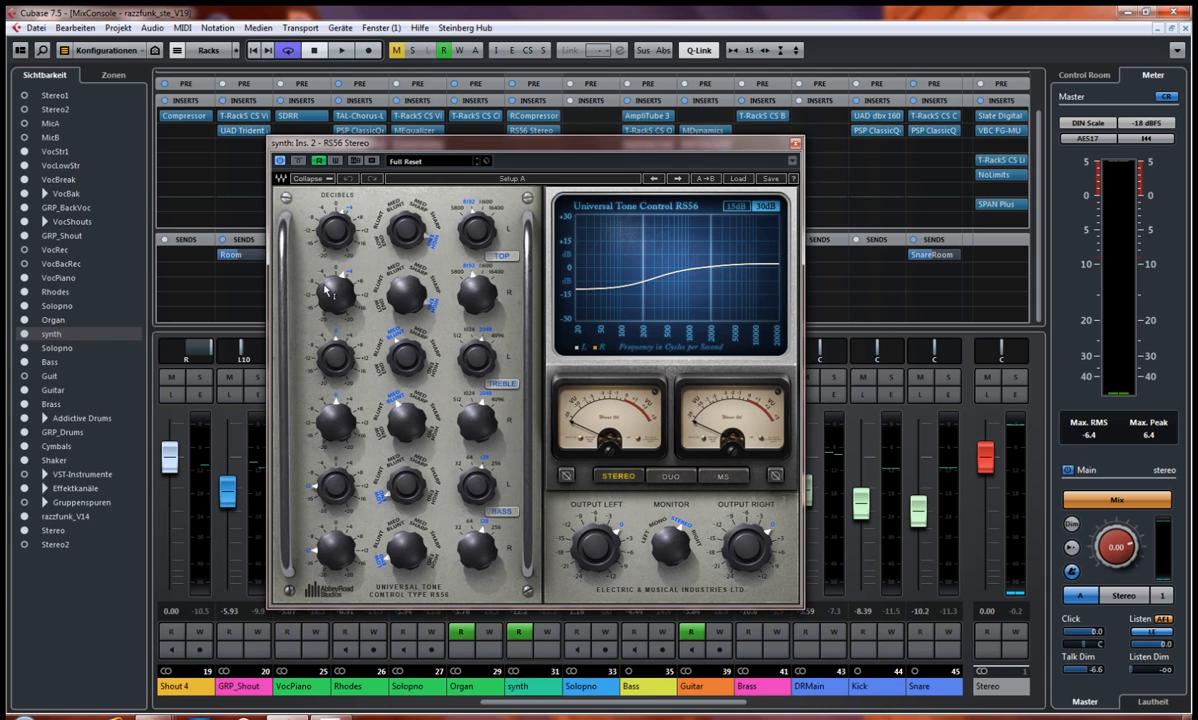
pyautogui.moveTo(331, 311)
pyautogui.click(795, 145)
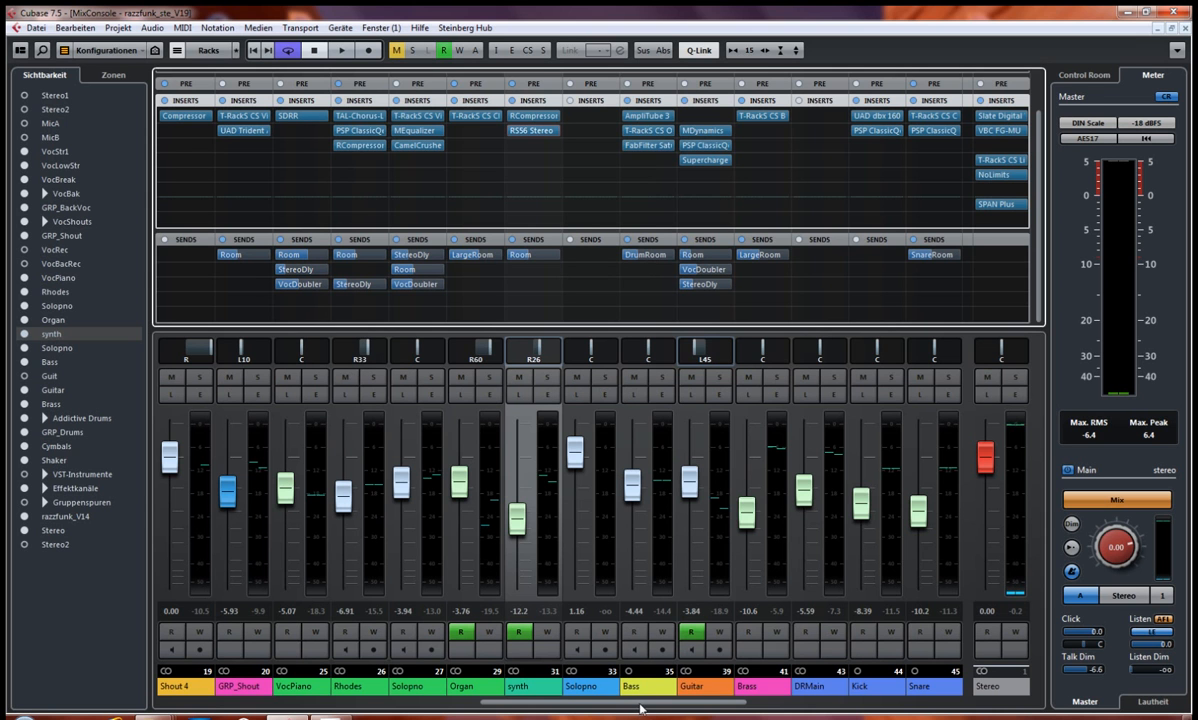
pyautogui.moveTo(640, 709); pyautogui.dragTo(676, 709)
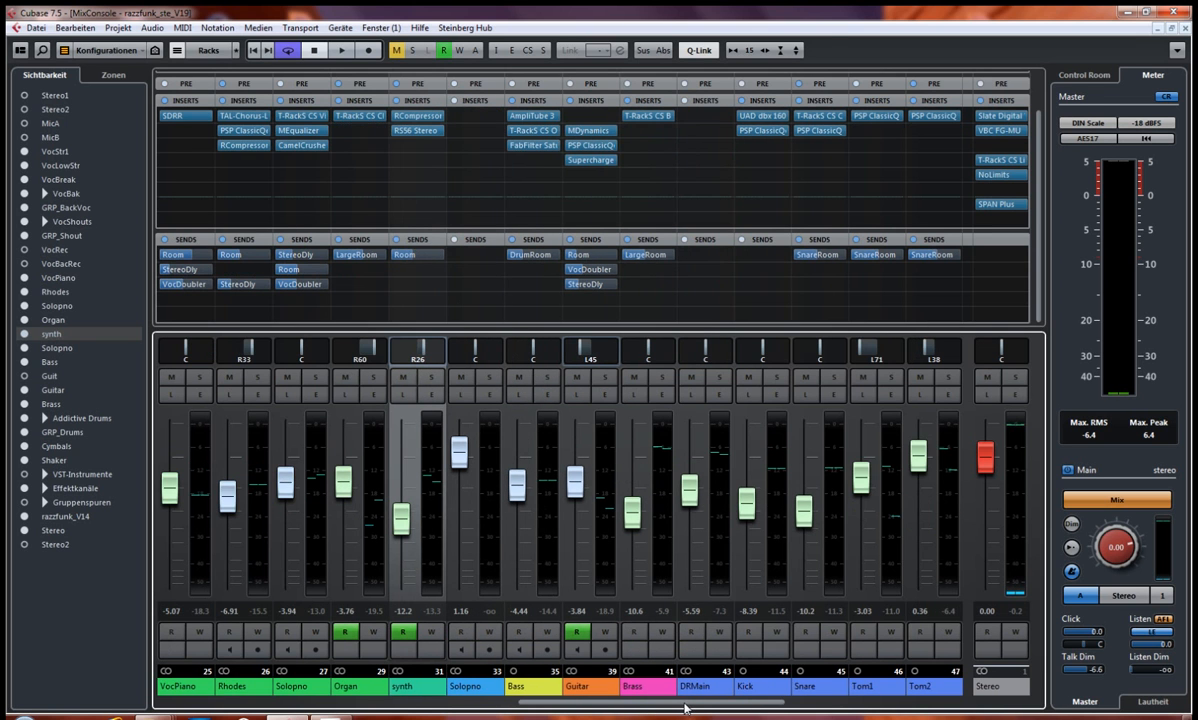
# Step: Set the cycle range to the B3-Teil section in the project window and start playback
pyautogui.press('F3')
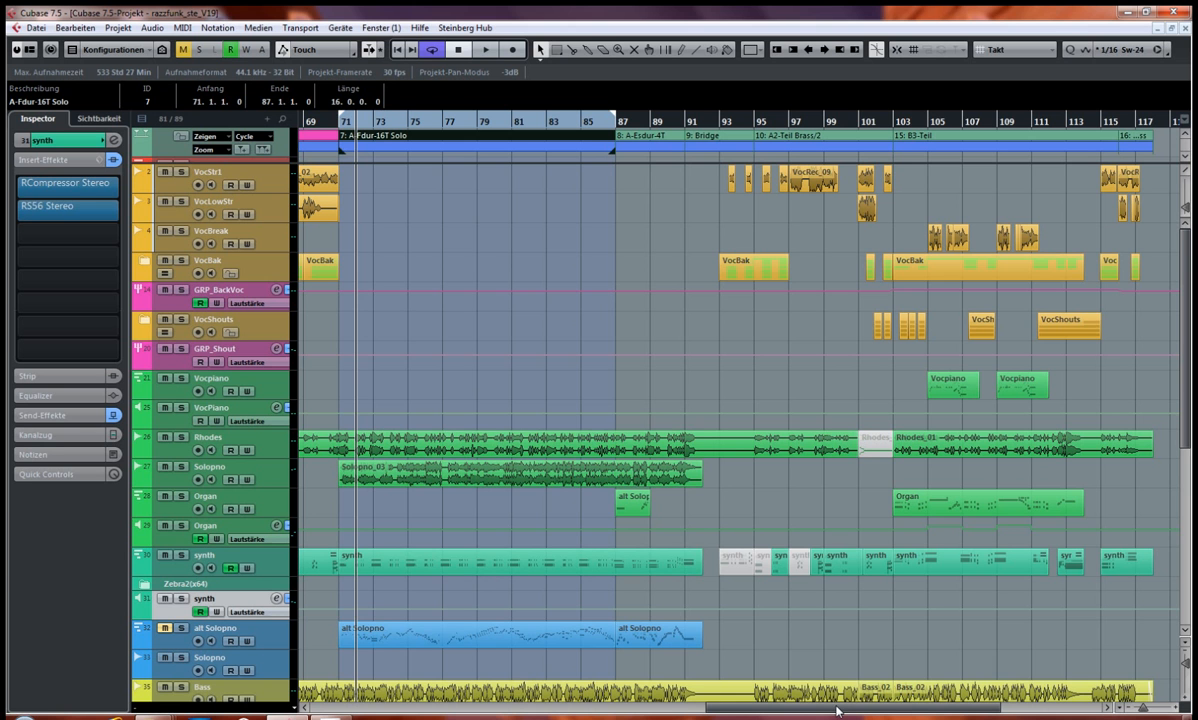
pyautogui.moveTo(836, 711); pyautogui.dragTo(927, 704)
pyautogui.click(686, 133)
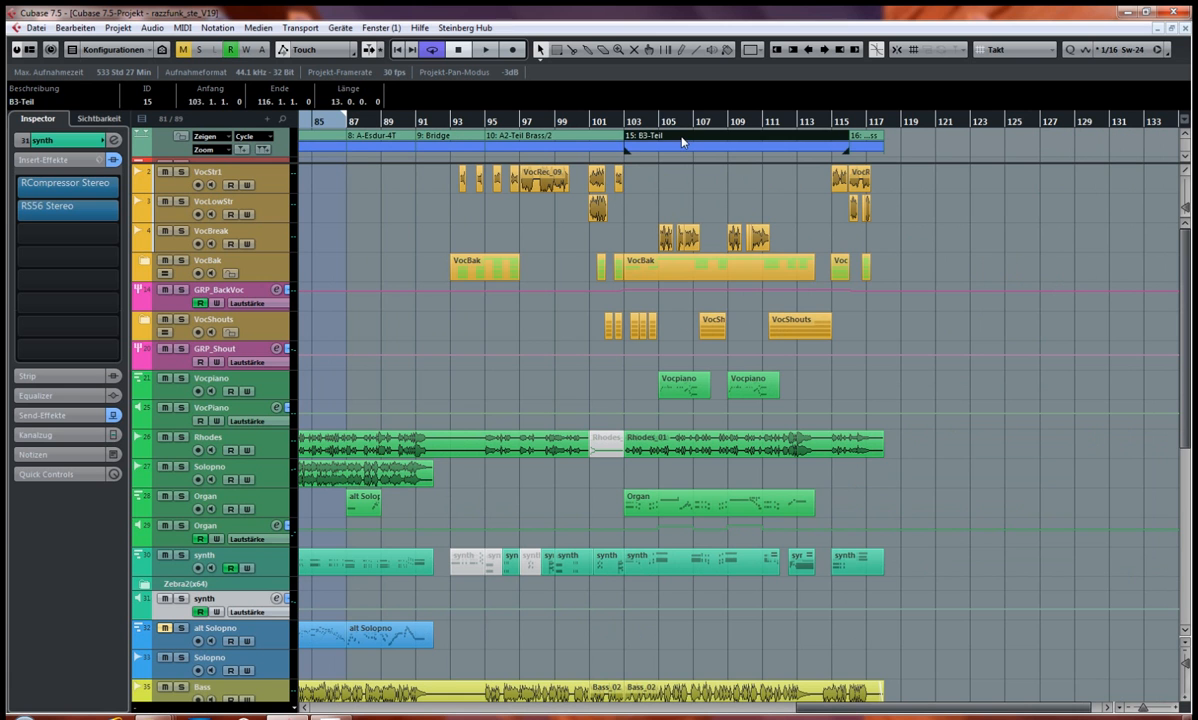
pyautogui.press('p')
pyautogui.press('space')
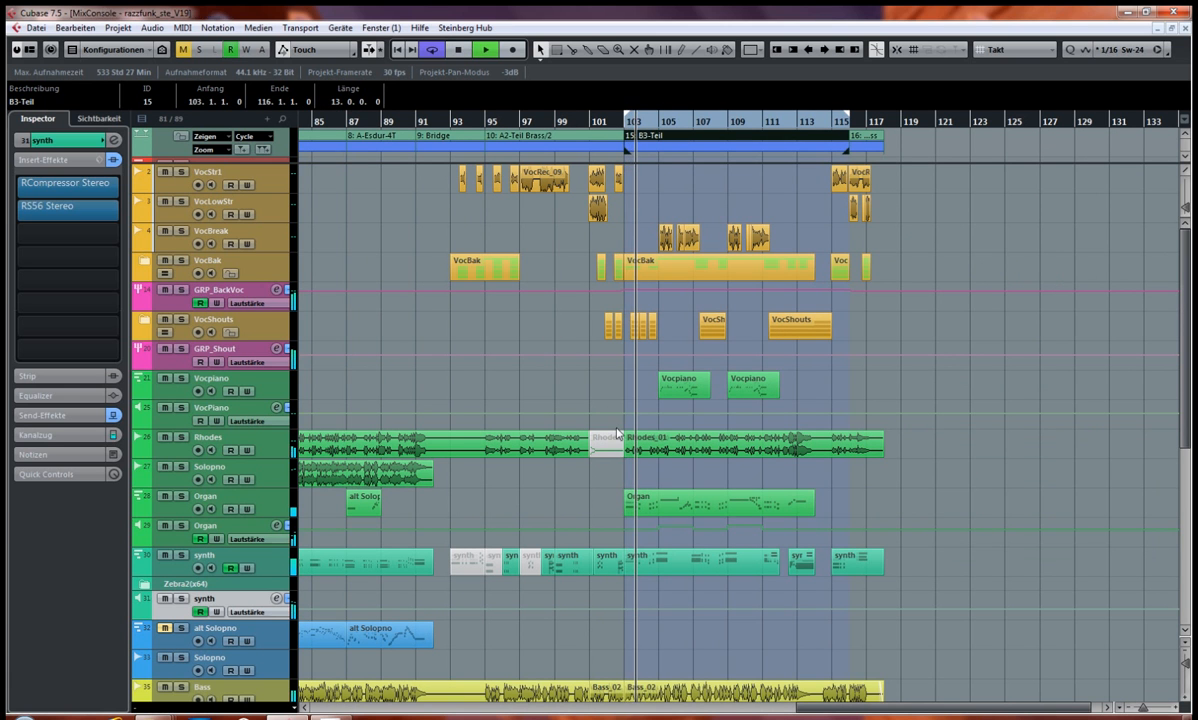
# Step: Solo the Brass channel in the MixConsole, listen to it and stop playback
pyautogui.press('F3')
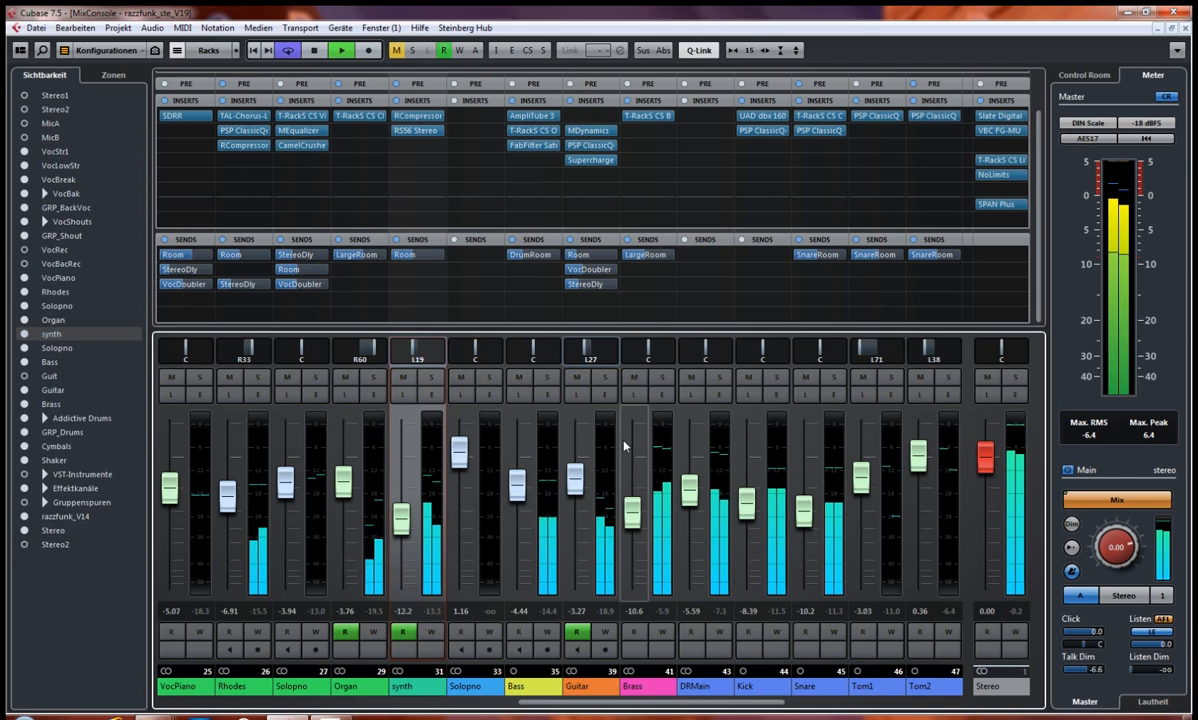
pyautogui.click(662, 377)
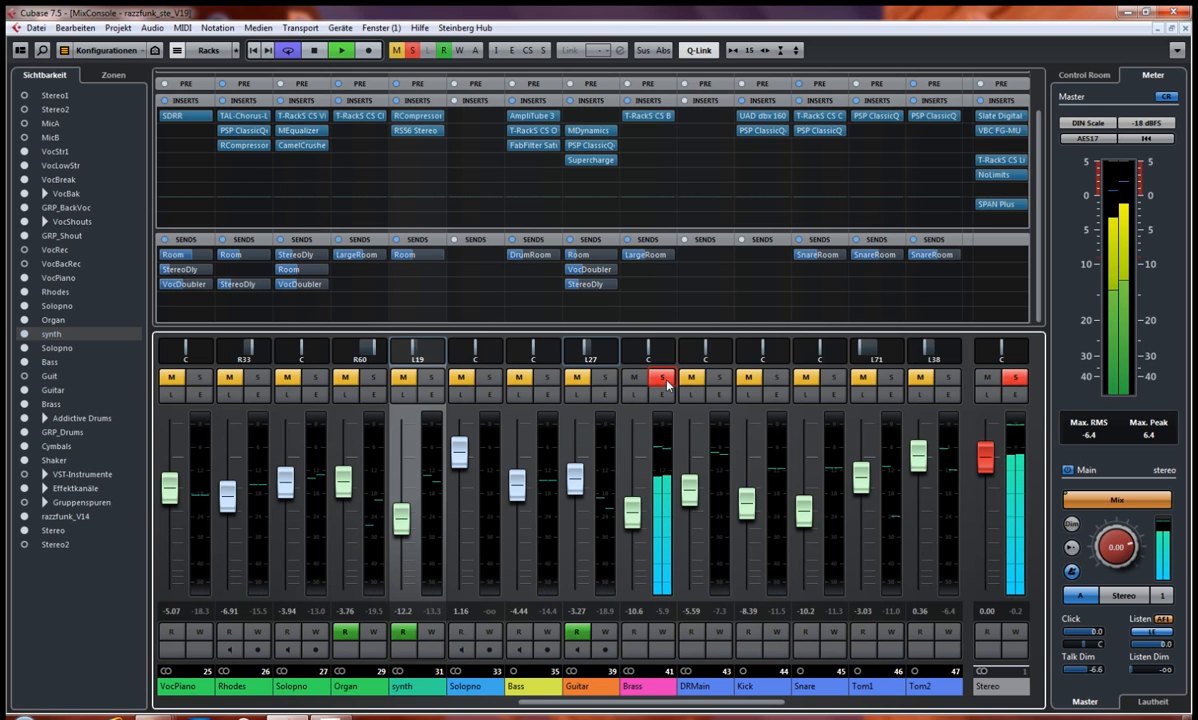
pyautogui.press('space')
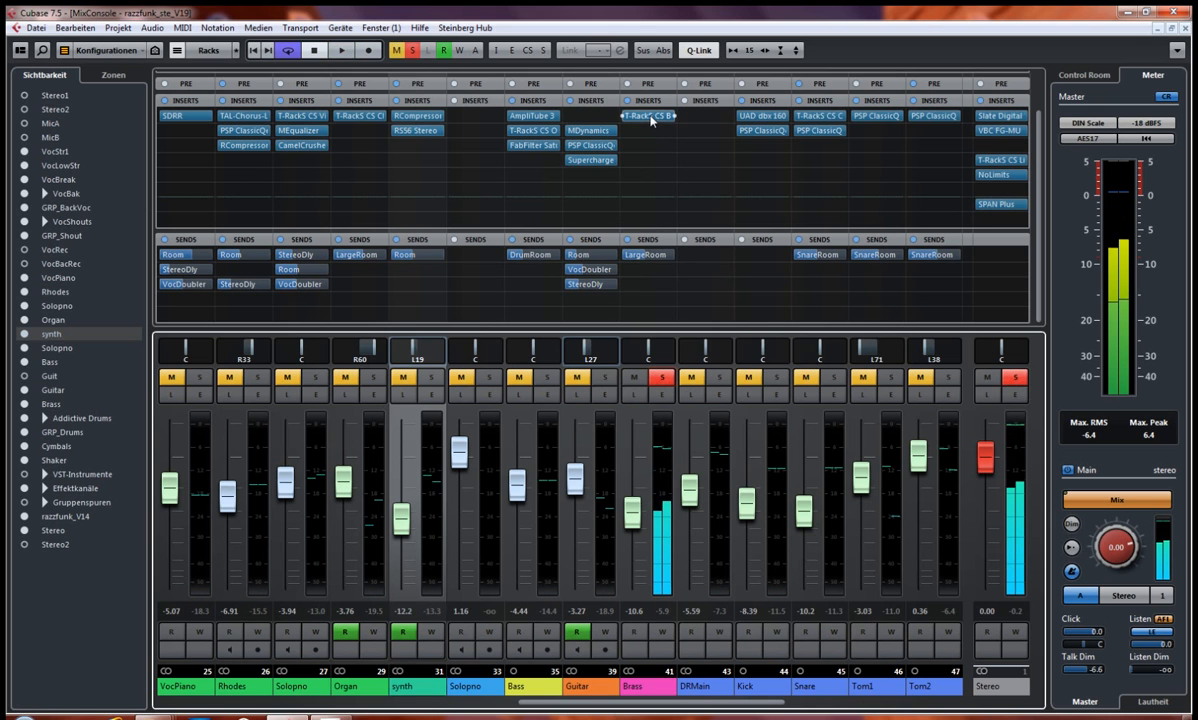
# Step: Open the Brass channel's T-RackS CS British Channel insert and place its window clear of the Brass fader strip
pyautogui.click(650, 118)
pyautogui.click(650, 117)
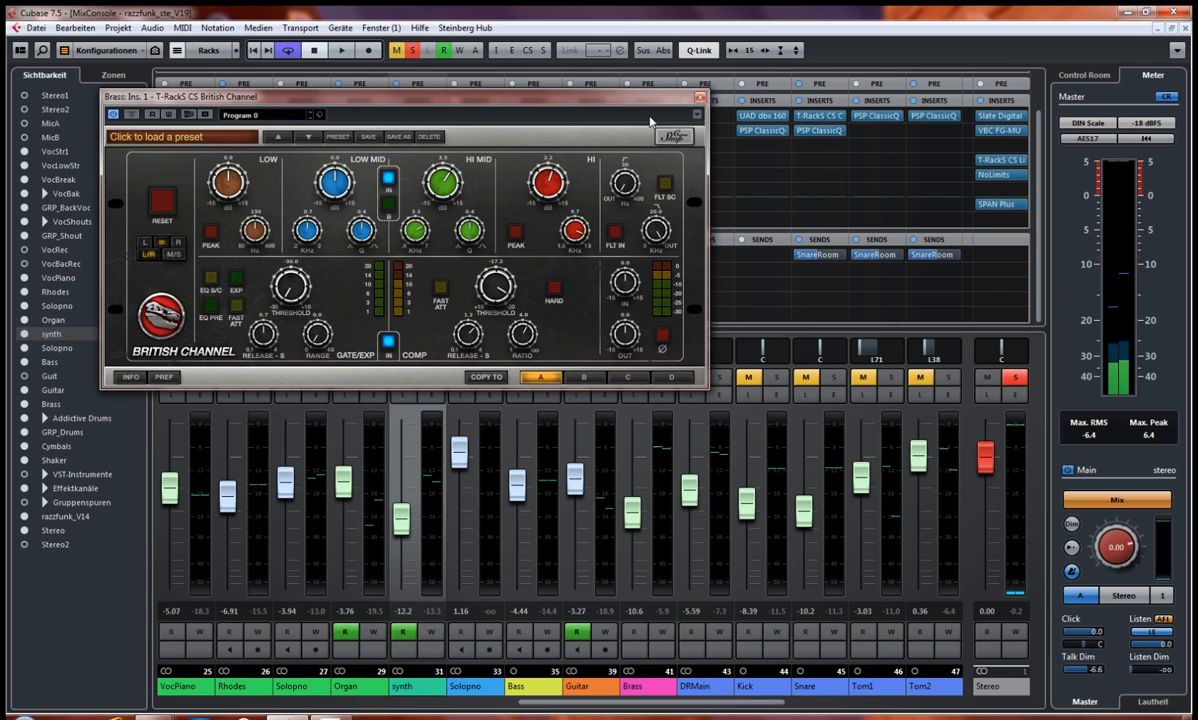
pyautogui.moveTo(613, 108); pyautogui.dragTo(589, 190)
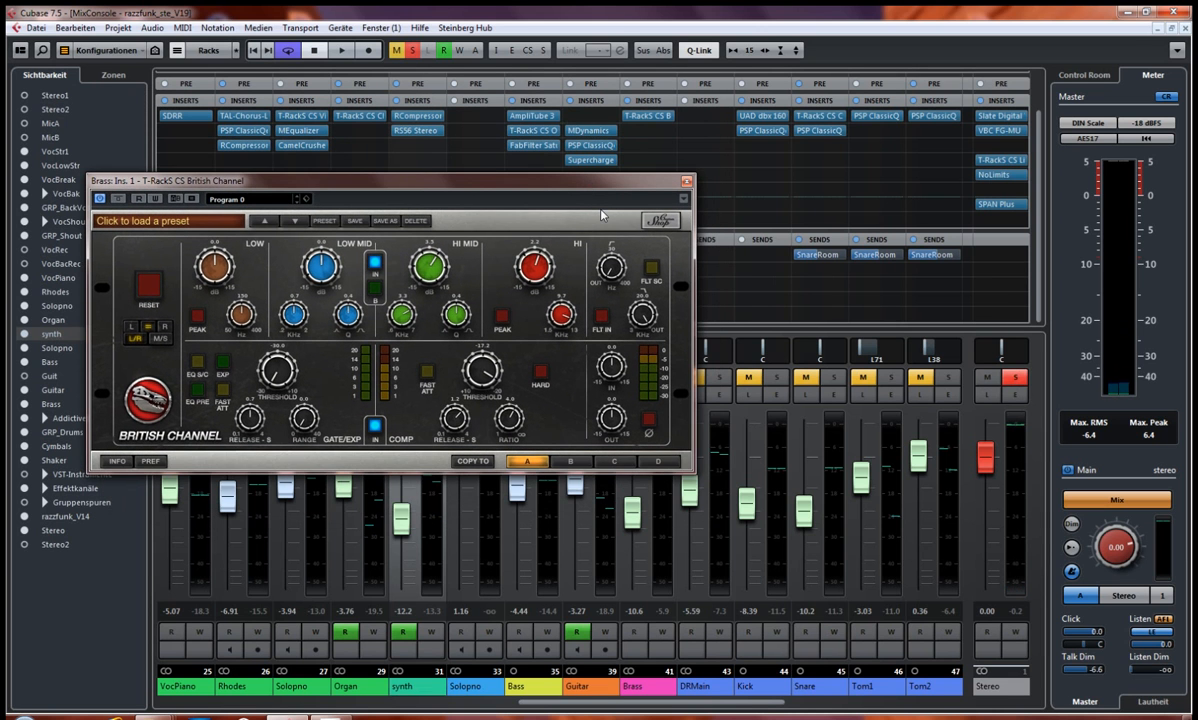
pyautogui.moveTo(564, 184); pyautogui.dragTo(484, 51)
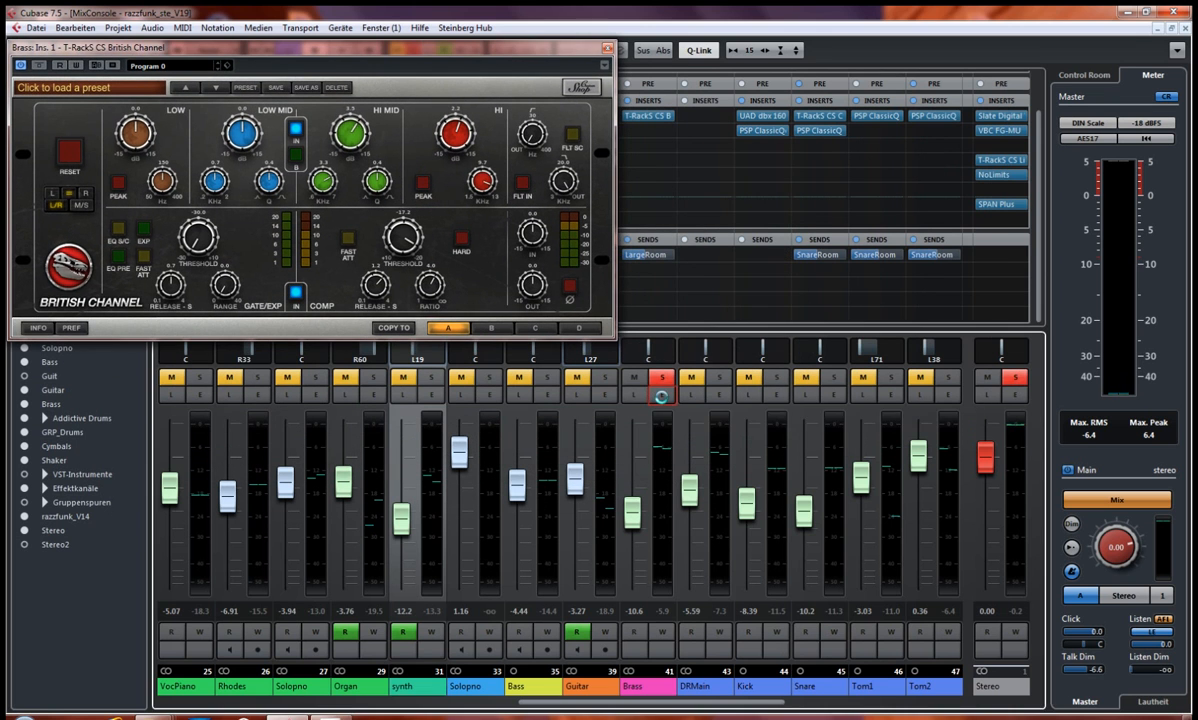
# Step: View the Session Horns instrument in Kontakt 5 that feeds the Brass channel, and close it
pyautogui.moveTo(676, 62); pyautogui.dragTo(940, 70)
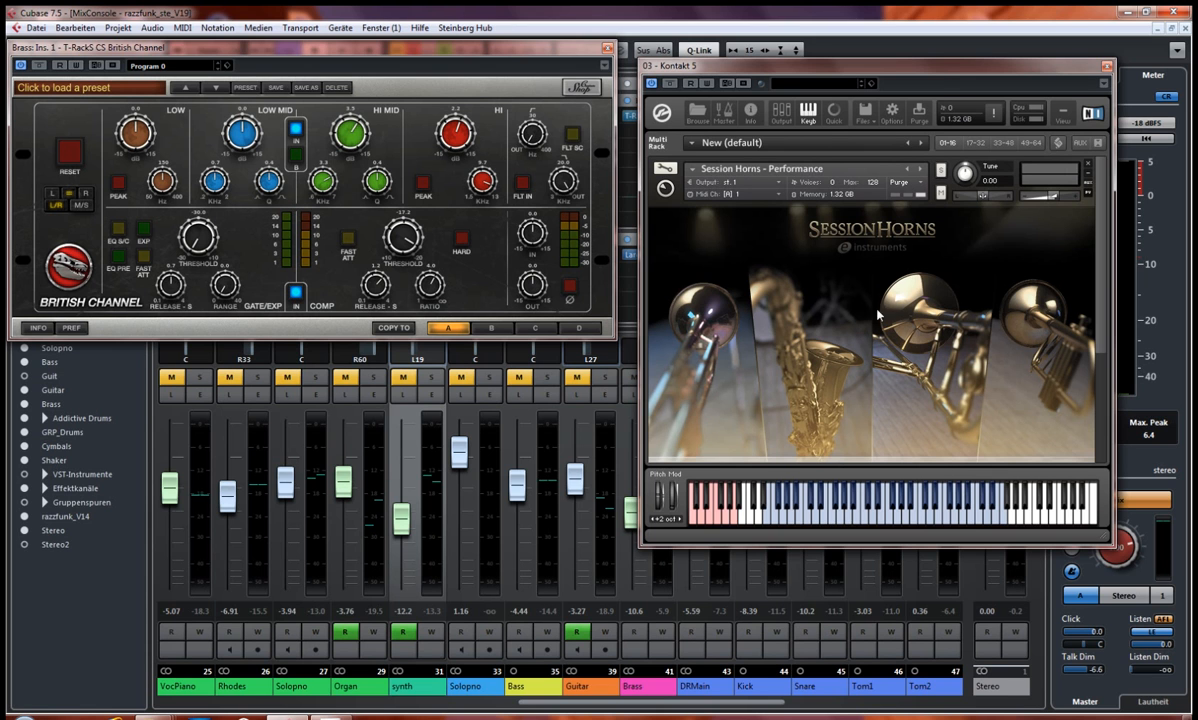
pyautogui.moveTo(938, 78); pyautogui.dragTo(940, 114)
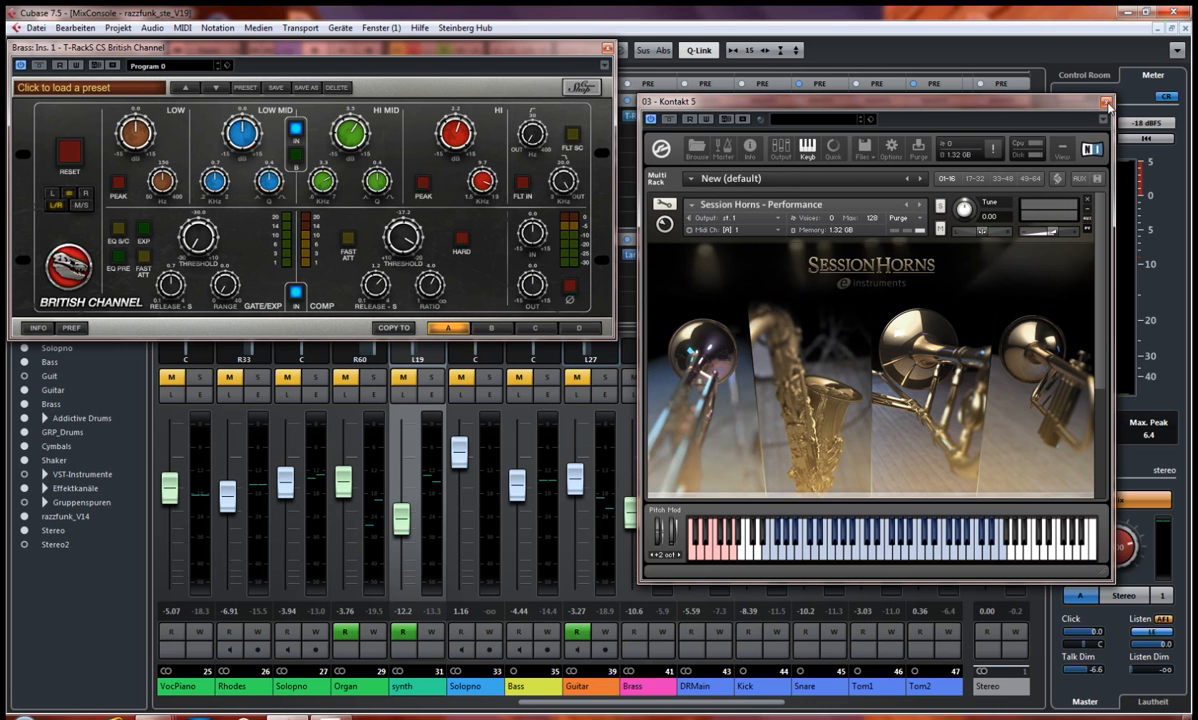
pyautogui.click(1106, 103)
# Step: Examine the equalizer bands and compressor section of the Brass channel's British Channel insert
pyautogui.moveTo(513, 49); pyautogui.dragTo(613, 91)
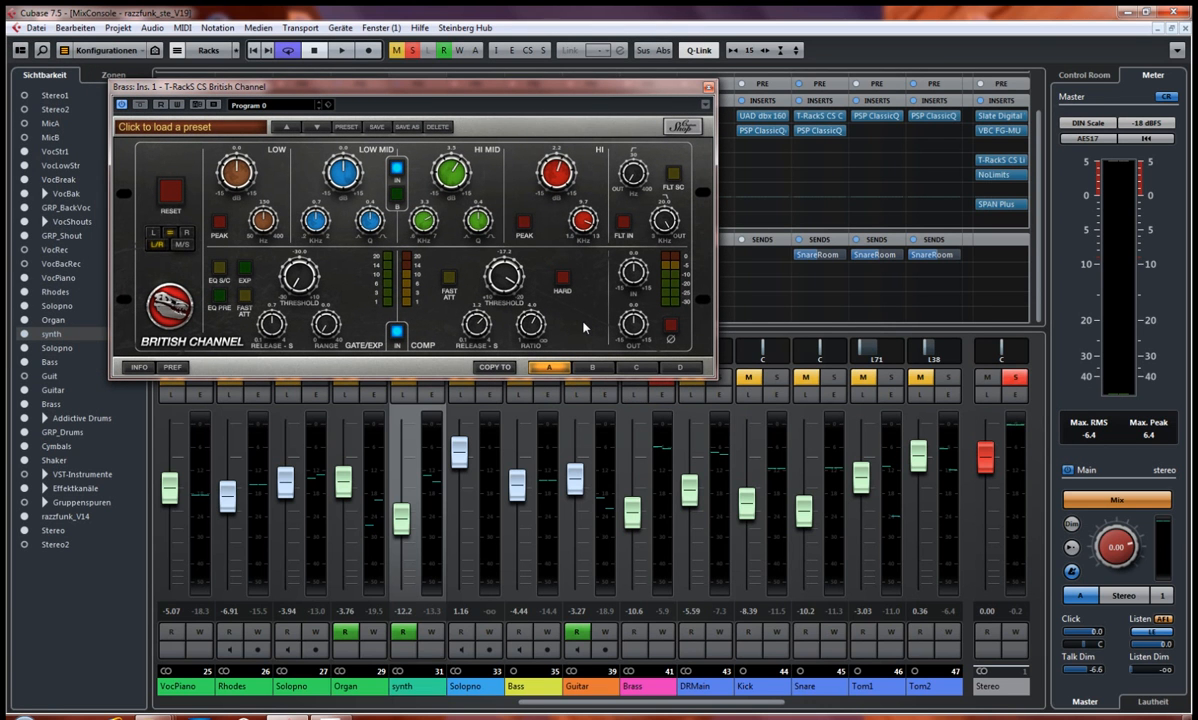
pyautogui.moveTo(558, 92); pyautogui.dragTo(500, 70)
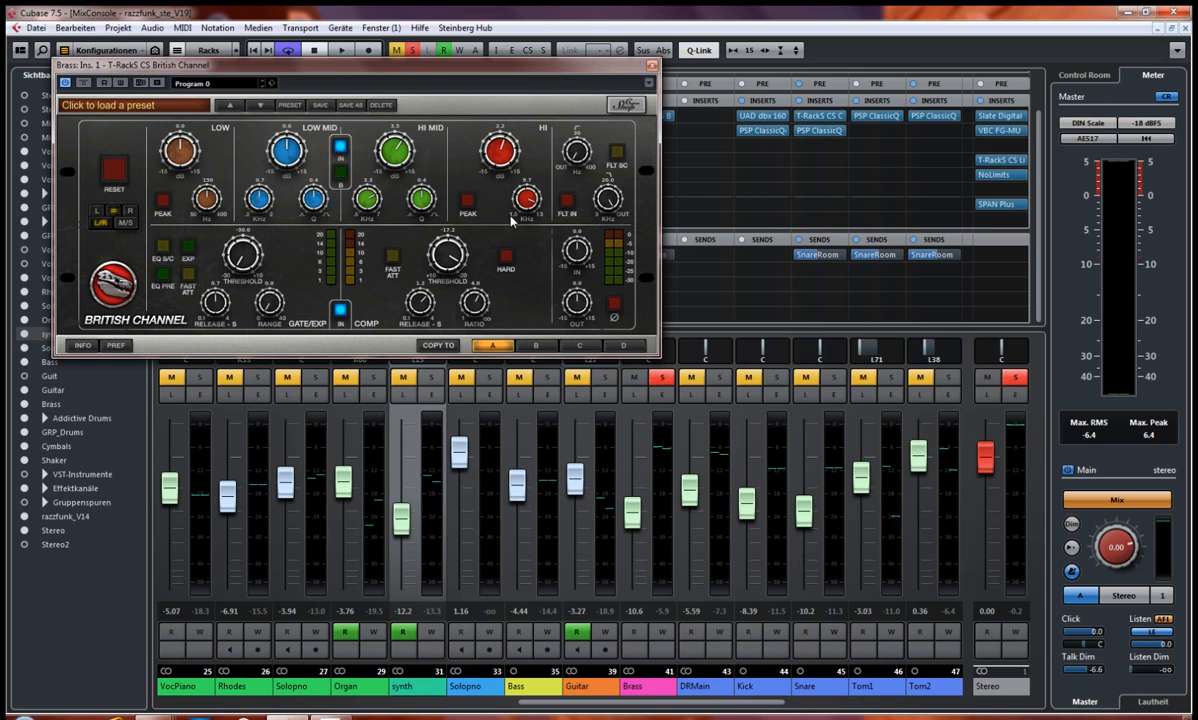
pyautogui.moveTo(508, 88); pyautogui.dragTo(512, 70)
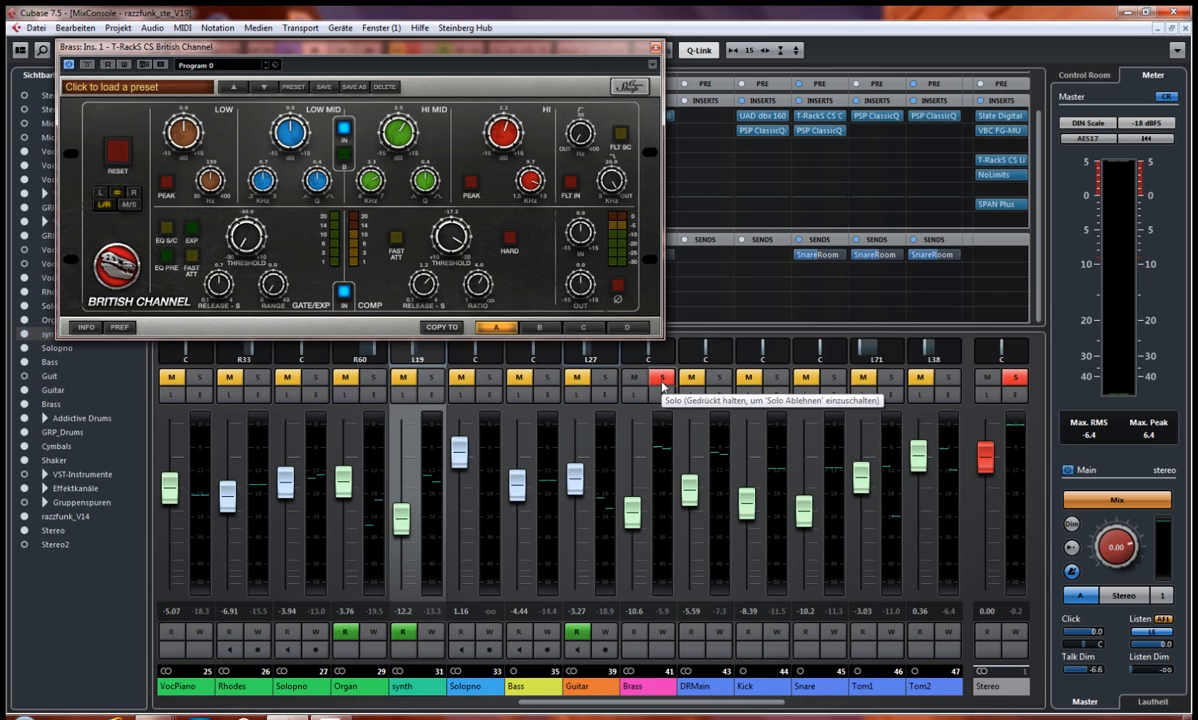
# Step: Compare the soloed Brass channel's playback with British Channel bypassed and active several times, leaving the effect active
pyautogui.click(87, 66)
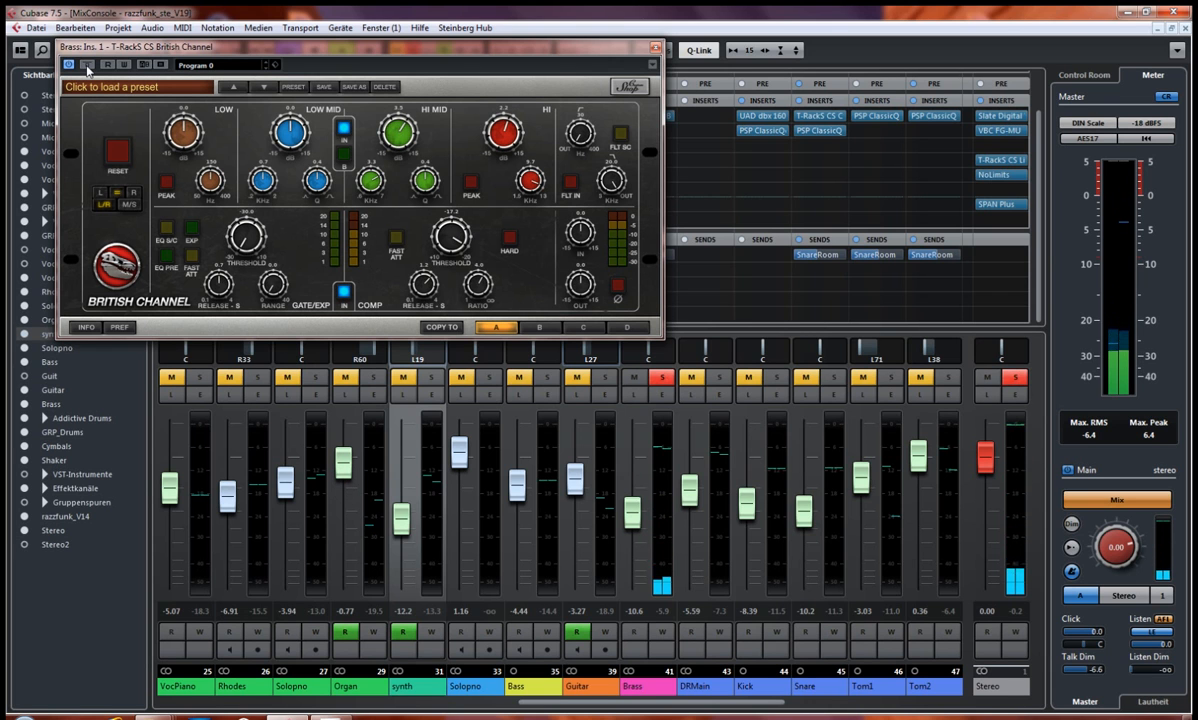
pyautogui.click(87, 65)
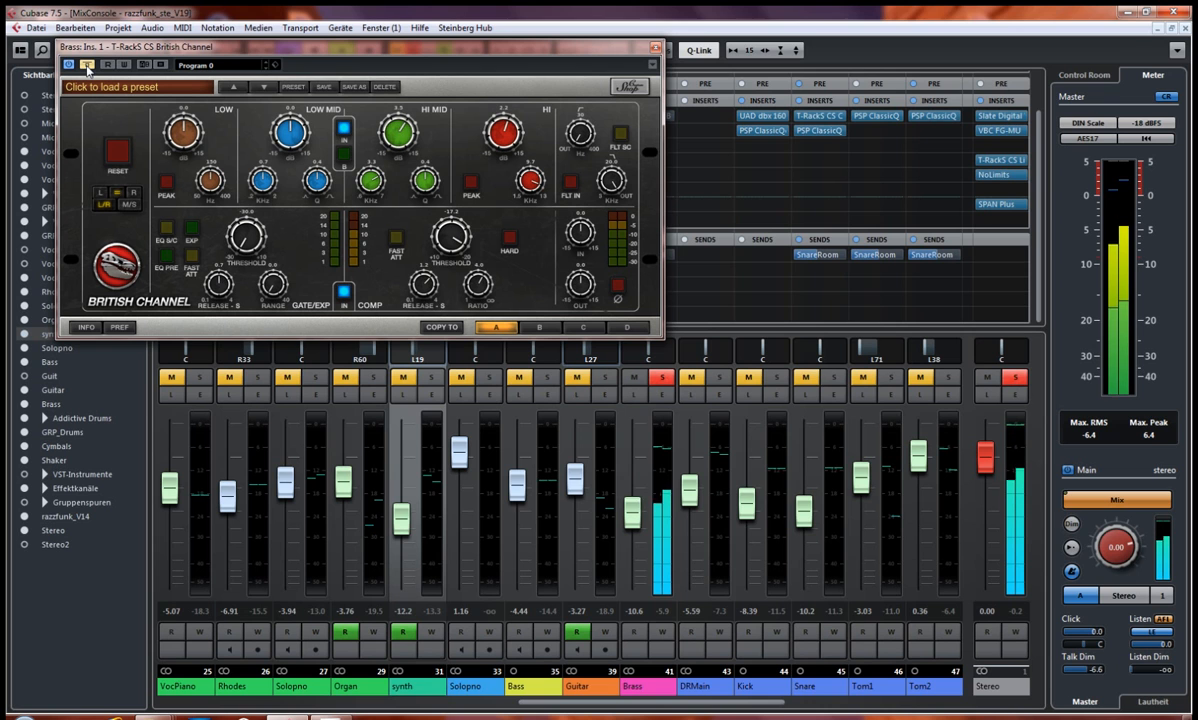
pyautogui.click(87, 65)
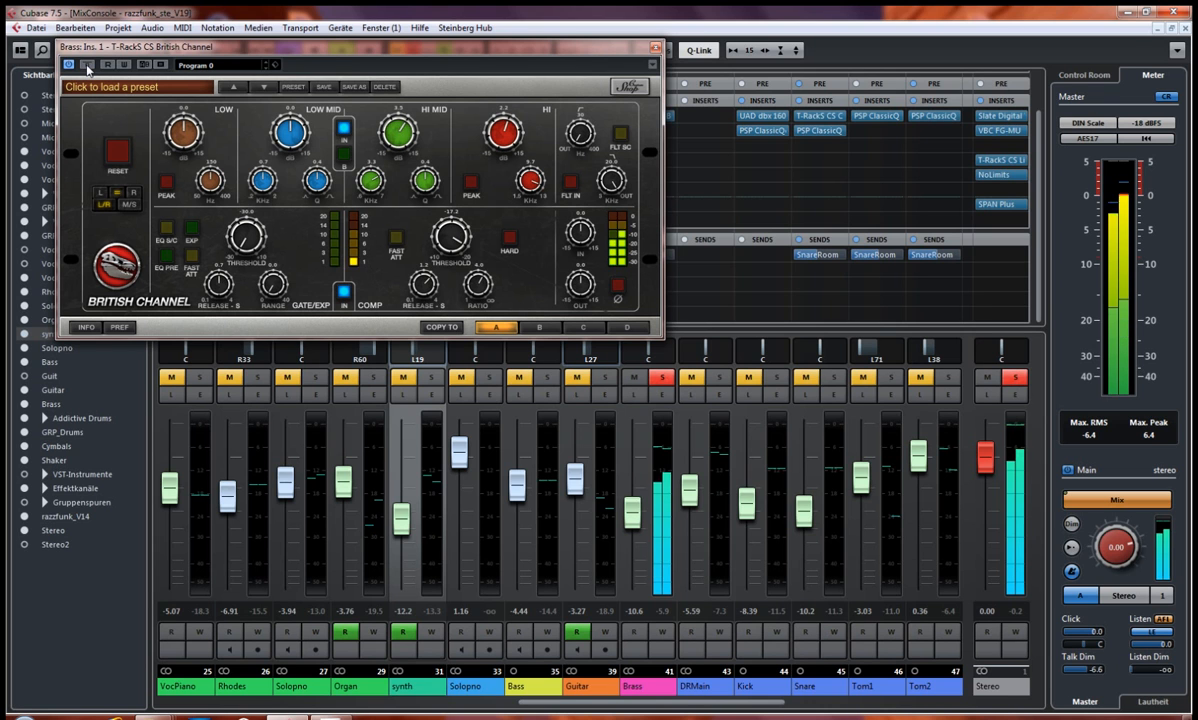
pyautogui.click(87, 65)
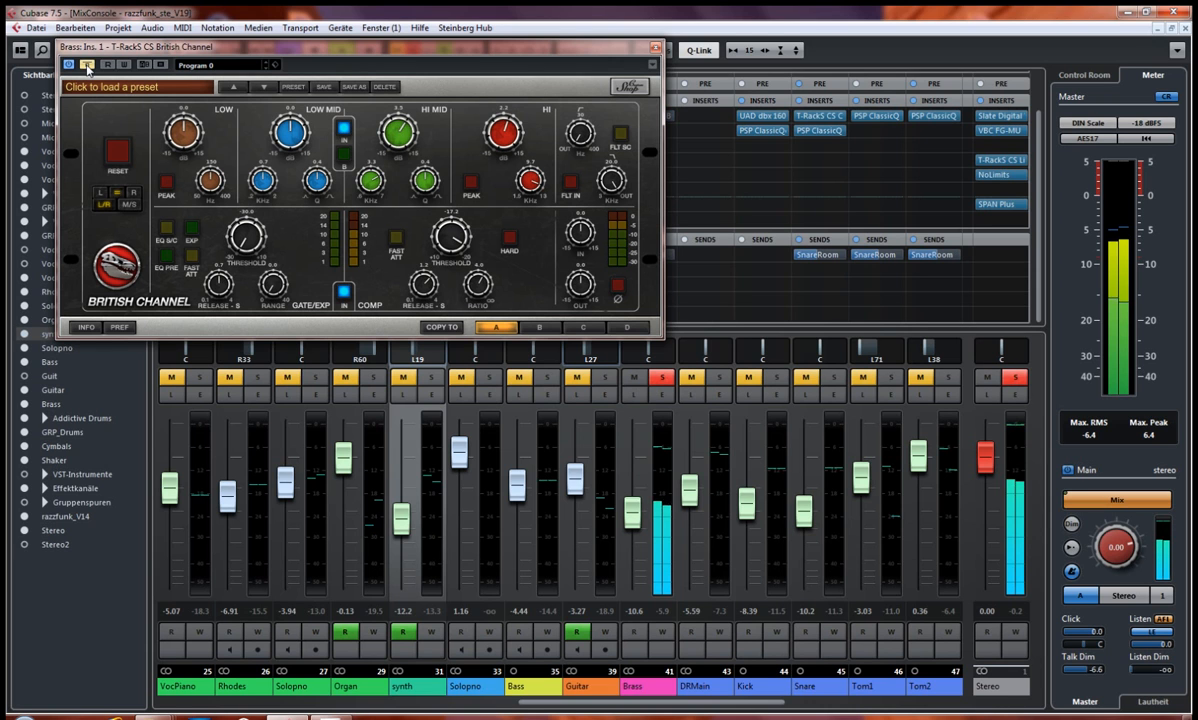
pyautogui.click(87, 65)
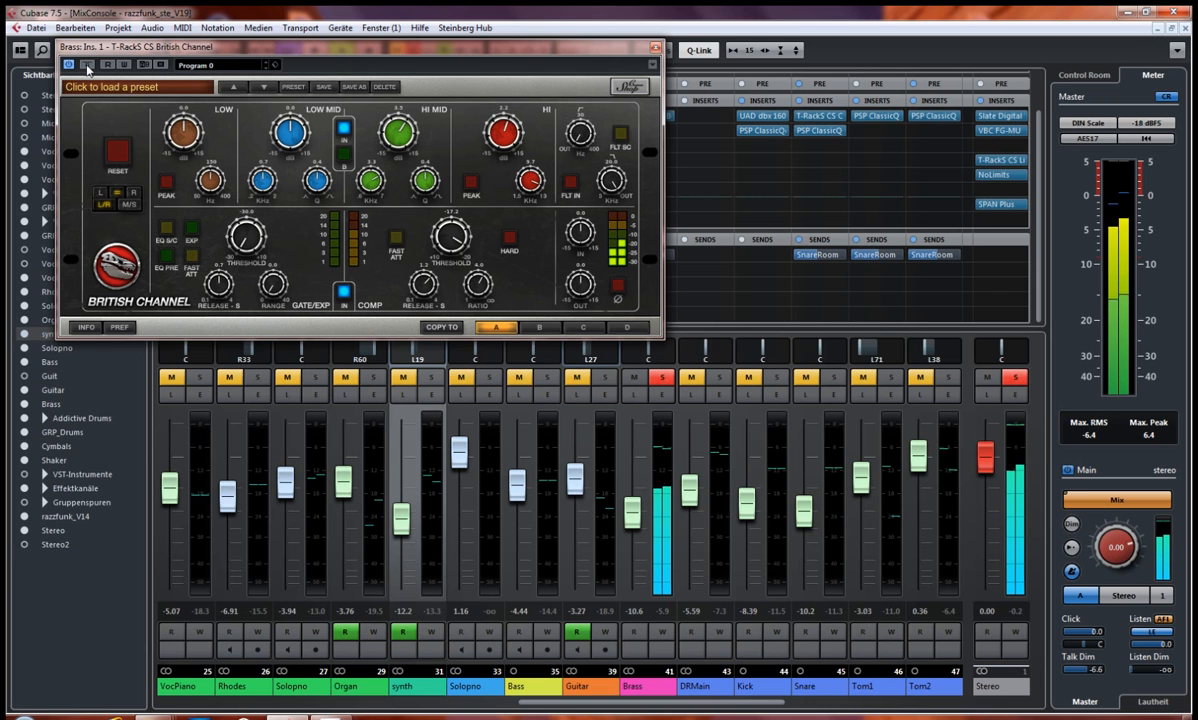
pyautogui.click(87, 65)
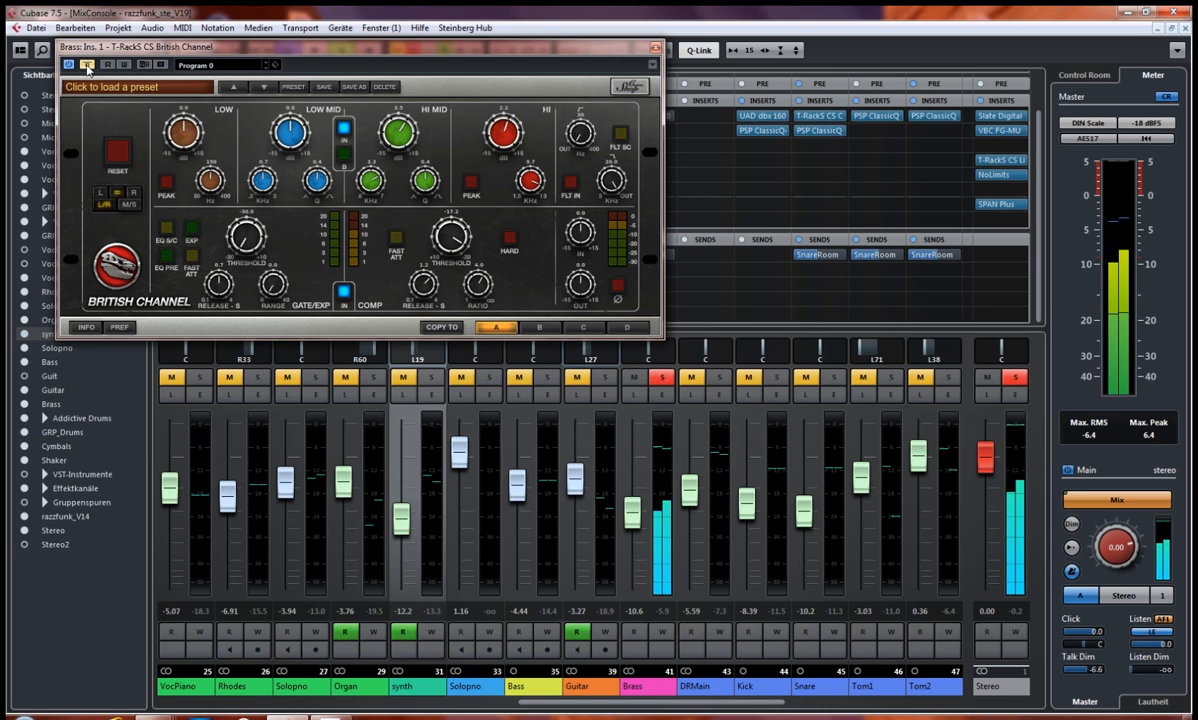
pyautogui.click(87, 65)
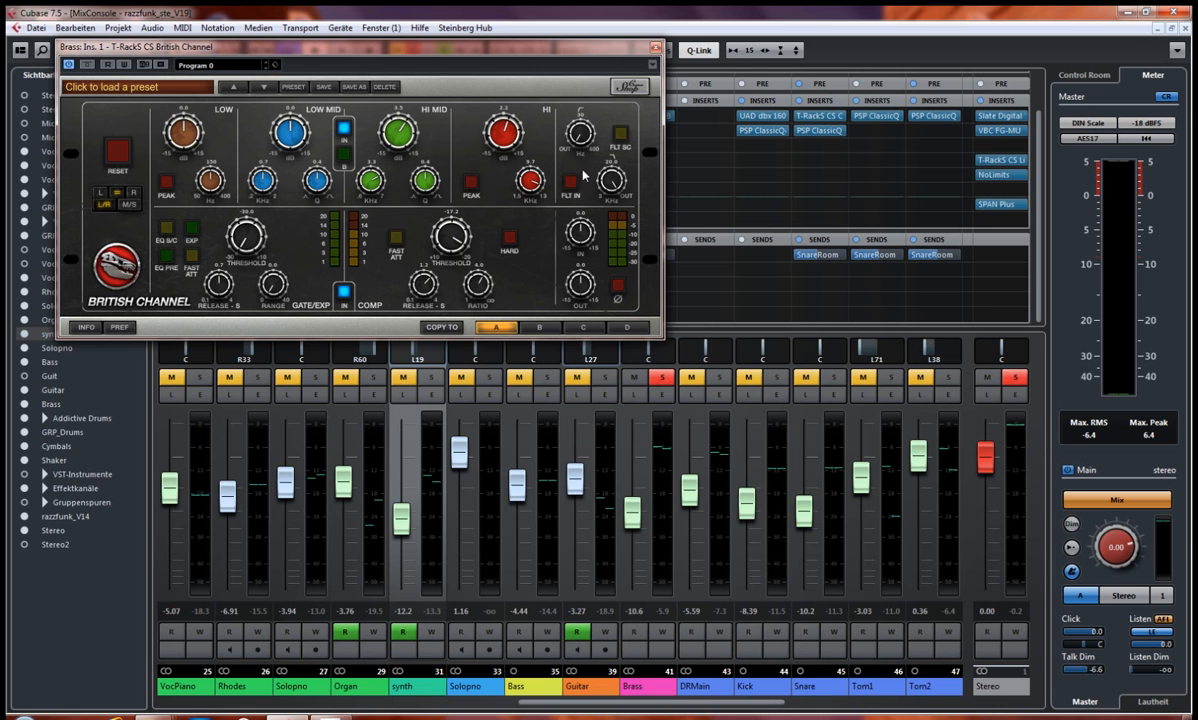
# Step: Review the British Channel settings once more, close the plug-in and unsolo the Brass channel
pyautogui.moveTo(562, 55); pyautogui.dragTo(584, 76)
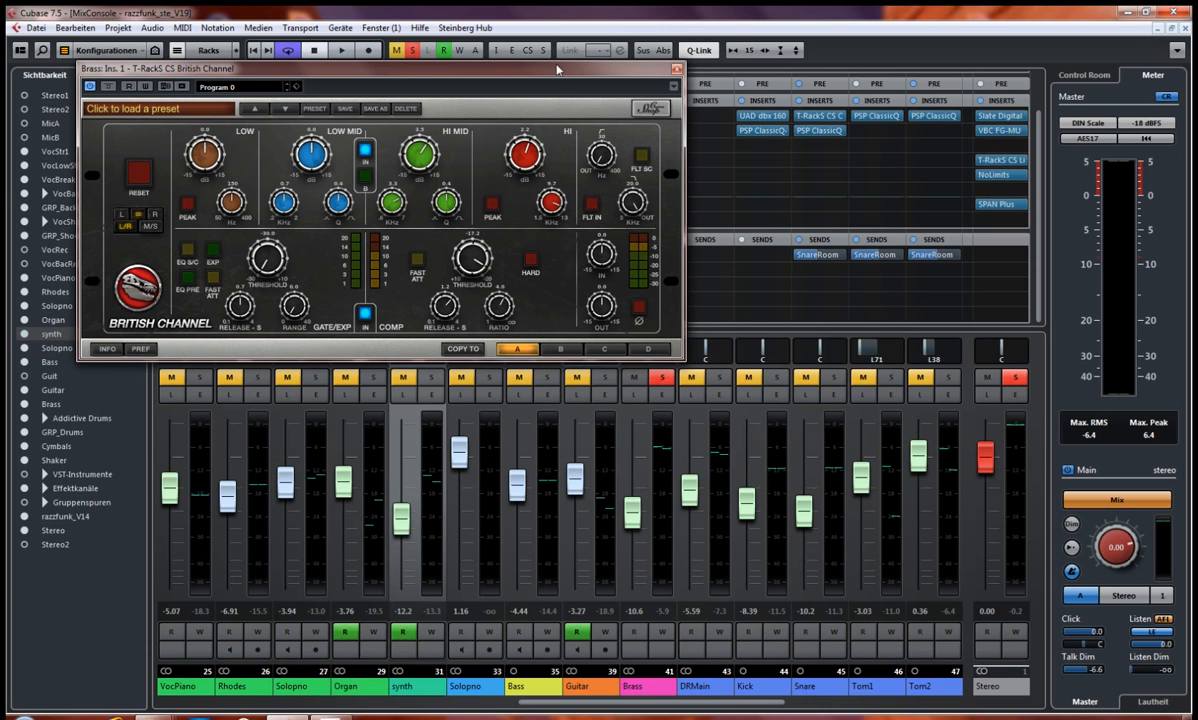
pyautogui.moveTo(496, 66); pyautogui.dragTo(484, 71)
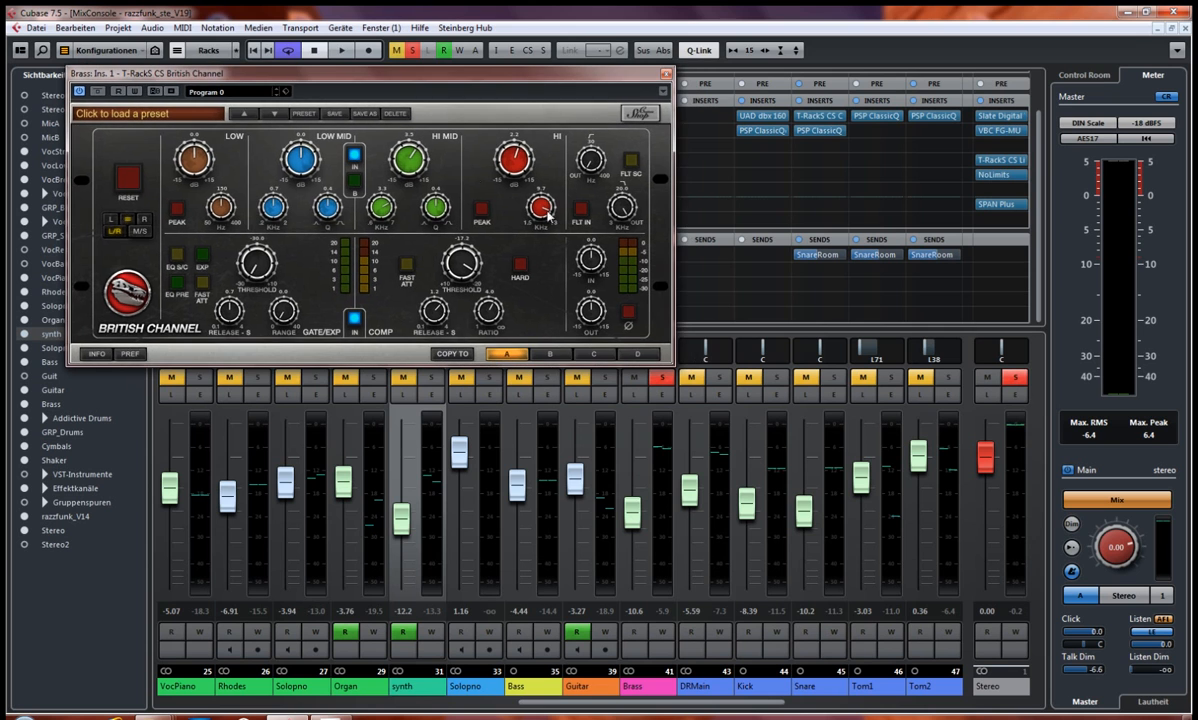
pyautogui.click(666, 73)
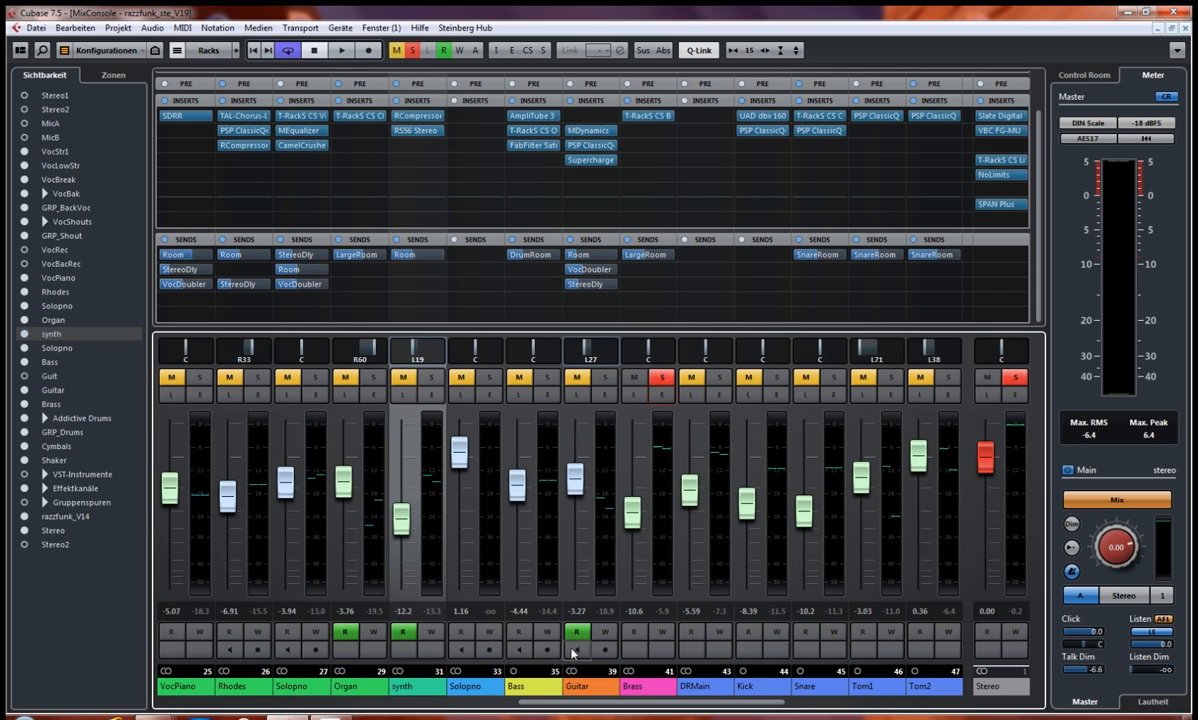
pyautogui.click(661, 377)
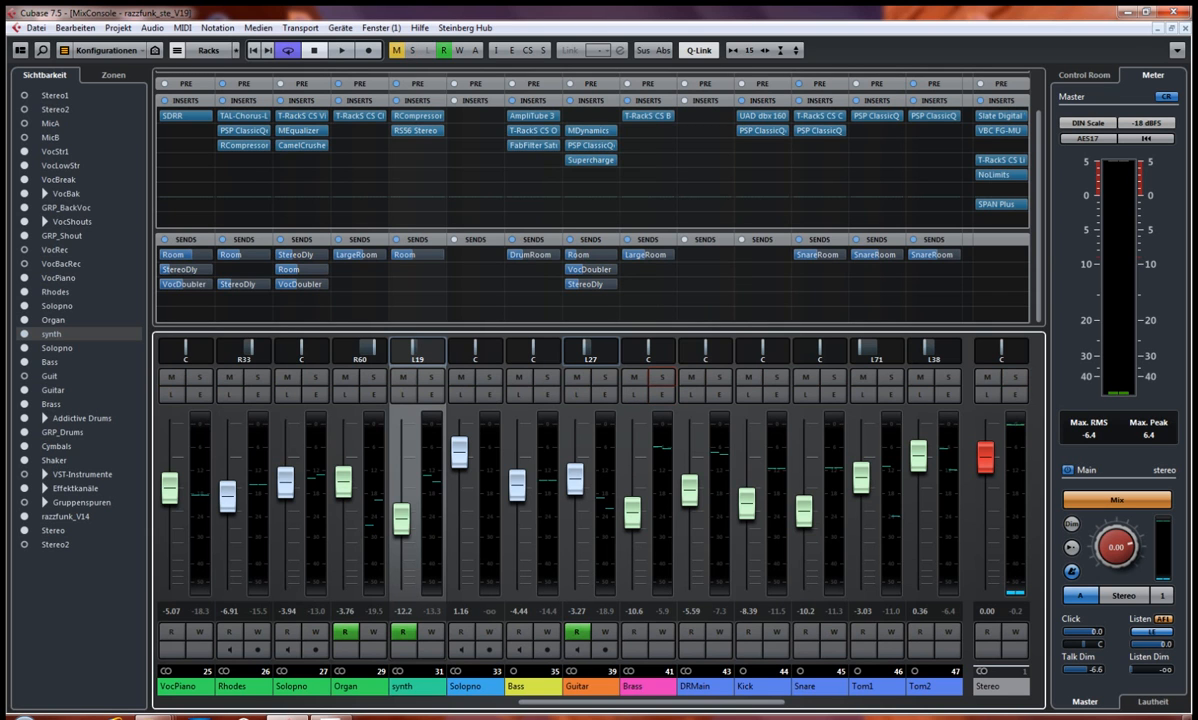
# Step: Shorten the cycle range in the project window to bars 103 to 106
pyautogui.moveTo(605, 705); pyautogui.dragTo(557, 706)
pyautogui.press('F3')
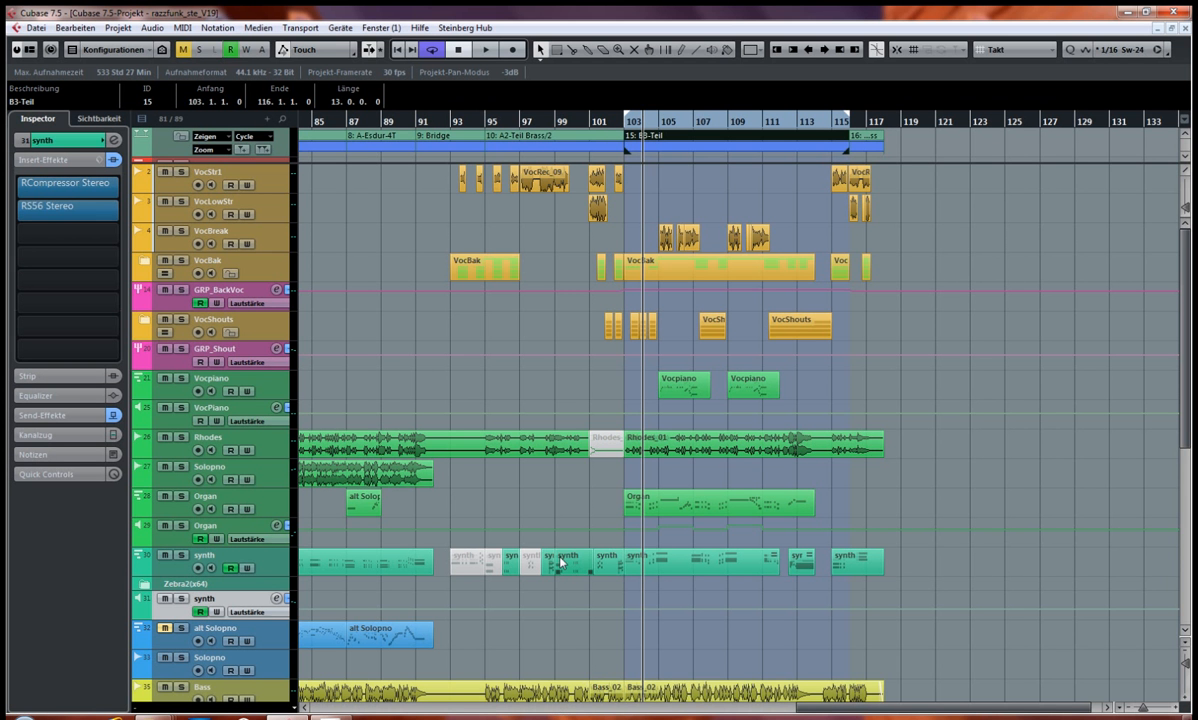
pyautogui.keyDown('ctrl'); pyautogui.scroll(5, 561, 563); pyautogui.keyUp('ctrl')
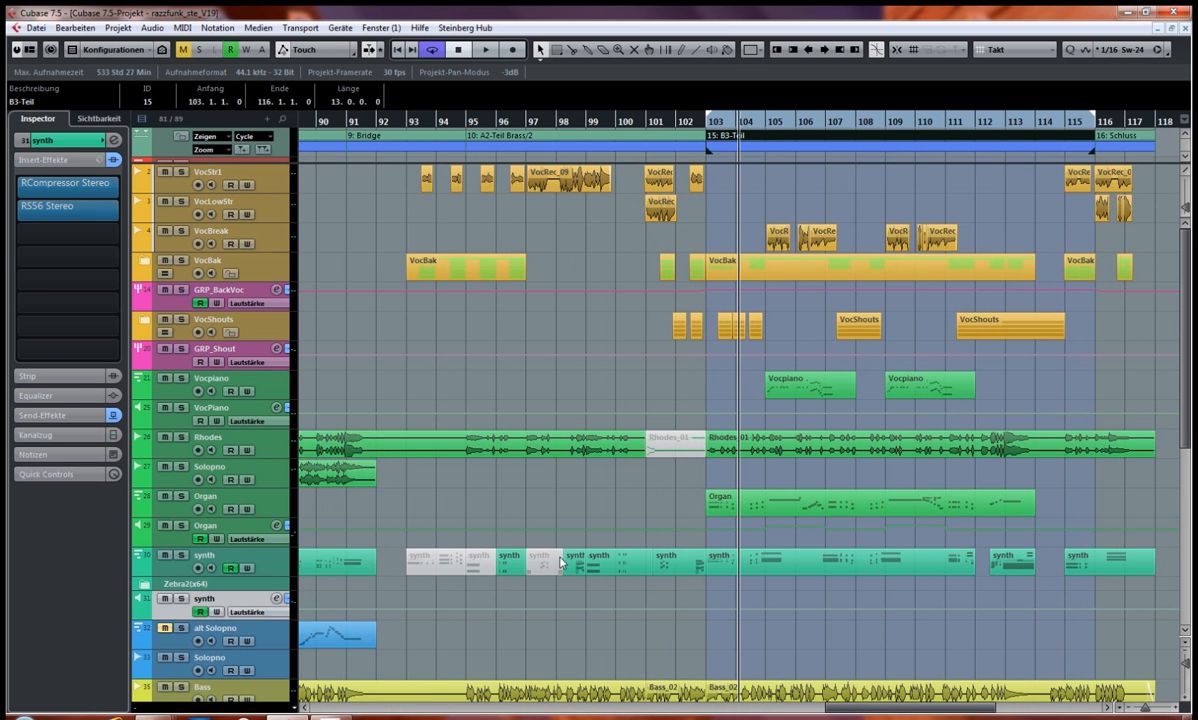
pyautogui.keyDown('ctrl'); pyautogui.scroll(5, 561, 563); pyautogui.keyUp('ctrl')
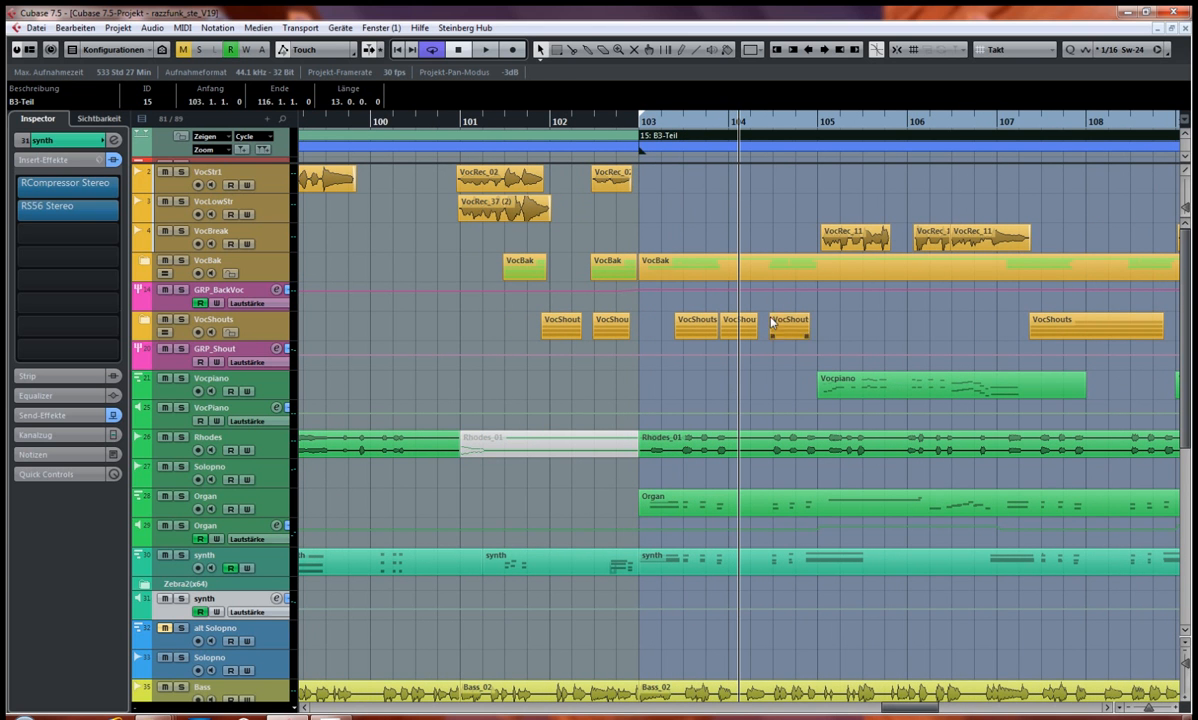
pyautogui.keyDown('alt'); pyautogui.click(908, 125); pyautogui.keyUp('alt')
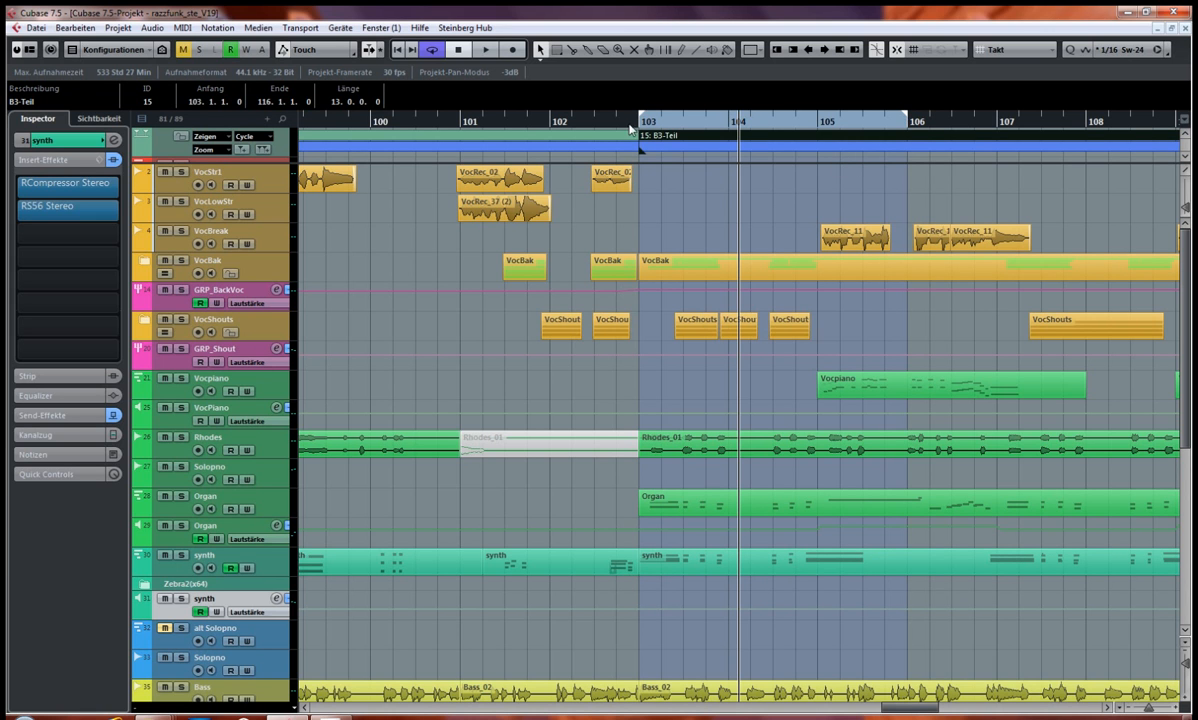
# Step: Solo the synth channel in the MixConsole, play the shortened cycle and stop playback
pyautogui.press('F3')
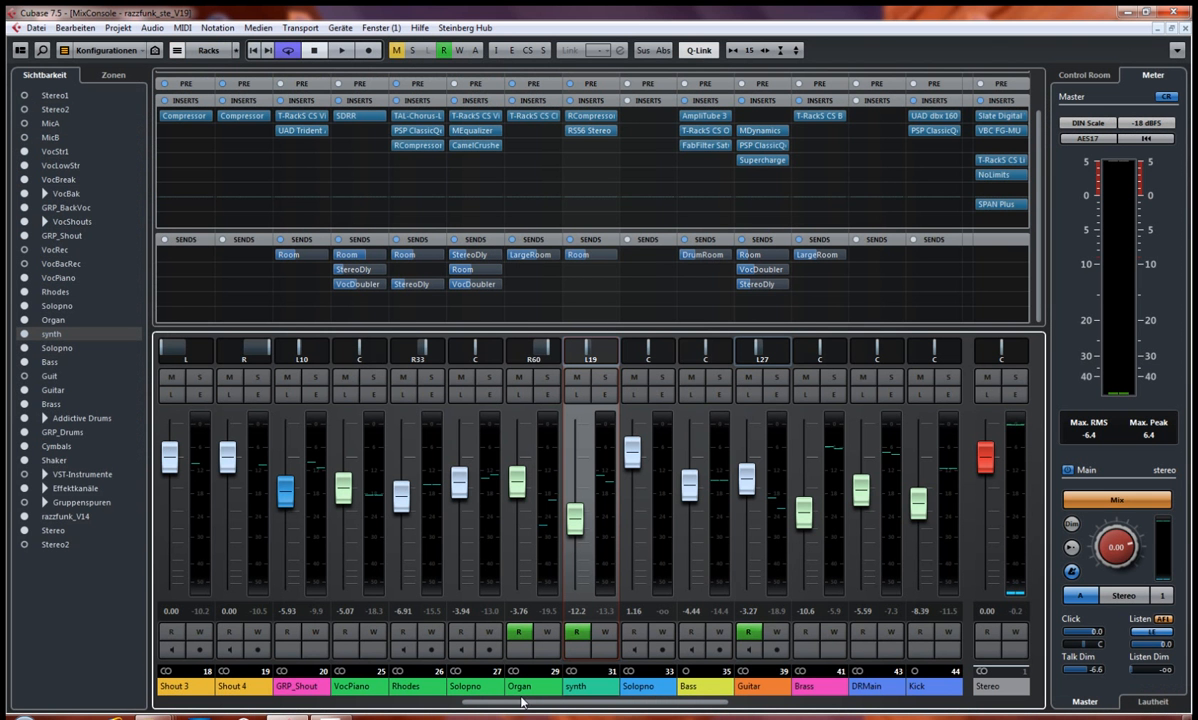
pyautogui.click(605, 378)
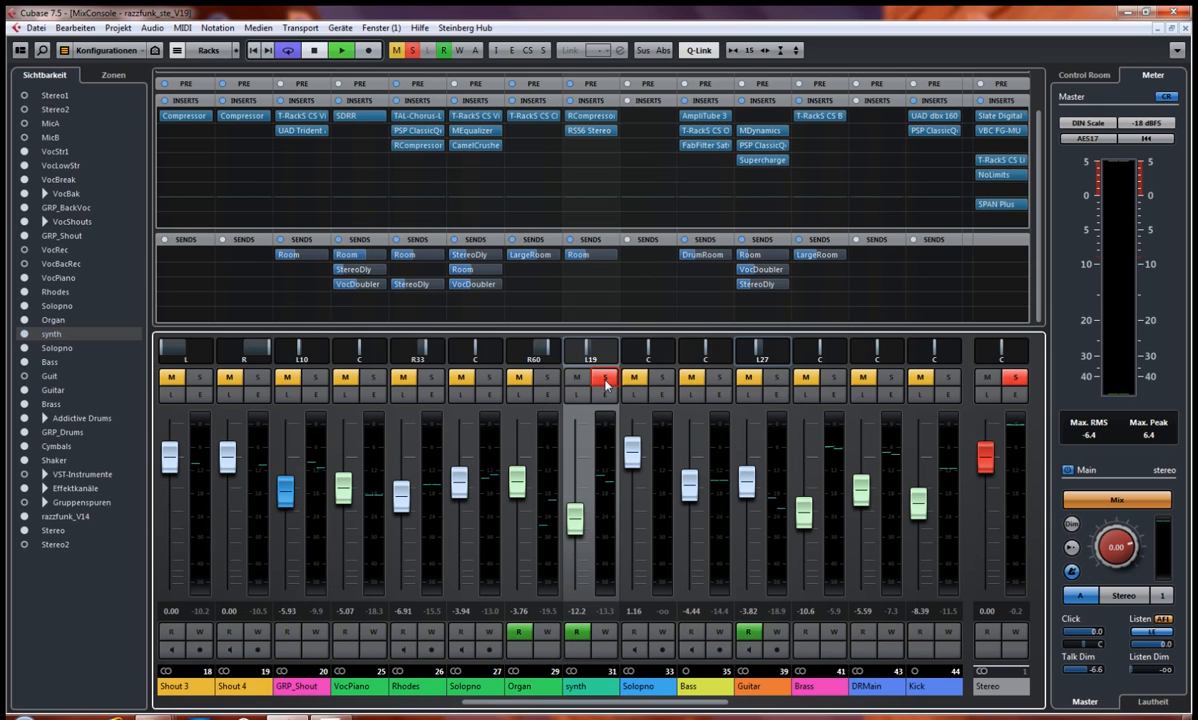
pyautogui.press('space')
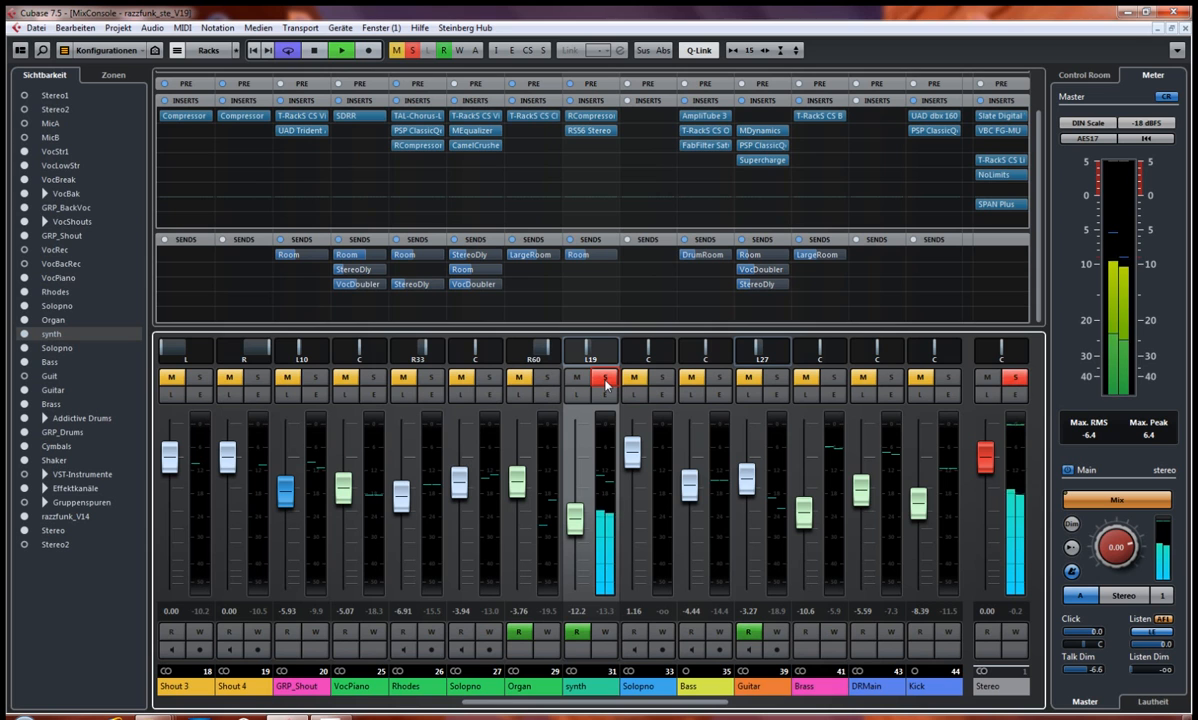
pyautogui.press('space')
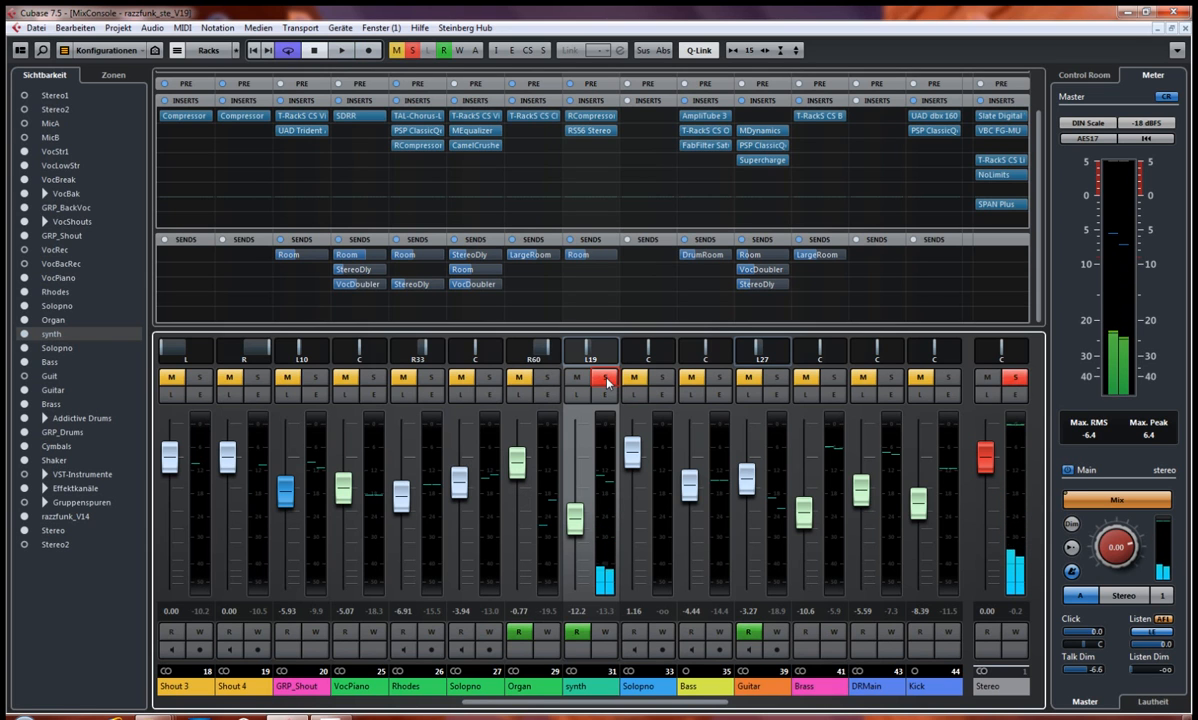
# Step: Switch the solo from the synth channel to the Brass channel and play the cycle
pyautogui.click(605, 381)
pyautogui.click(833, 377)
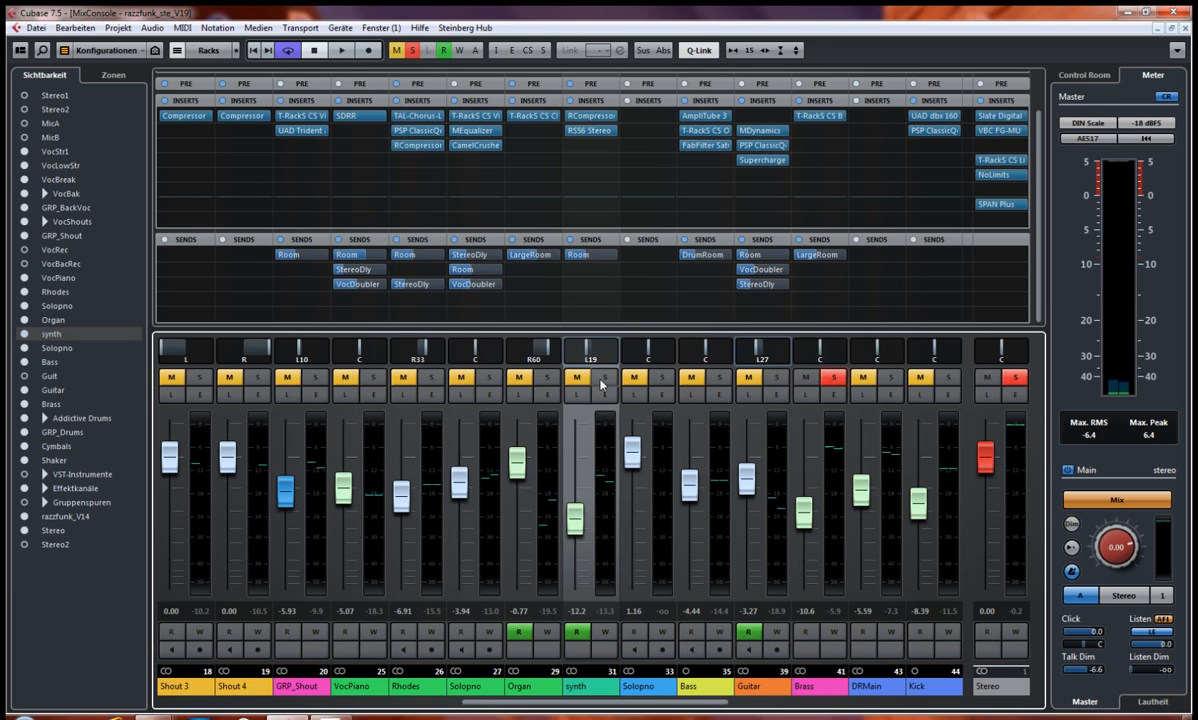
pyautogui.press('space')
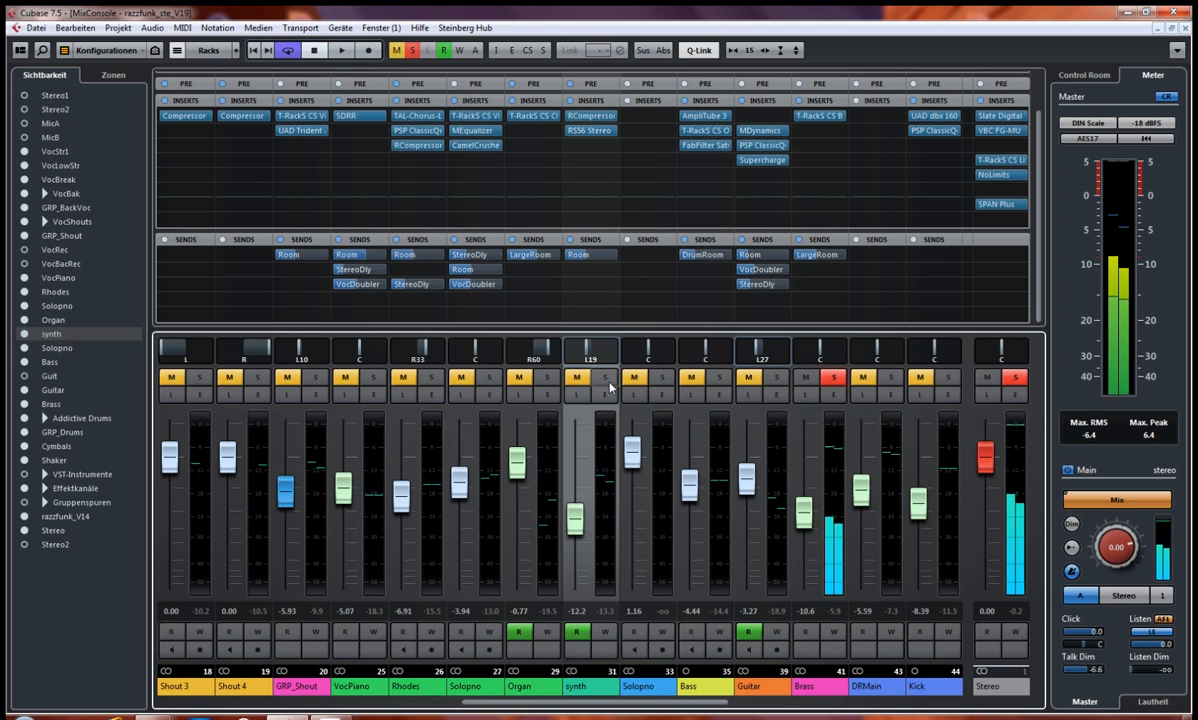
# Step: Solo the synth channel together with the Brass channel in the MixConsole, play the cycle and stop playback
pyautogui.click(606, 378)
pyautogui.press('space')
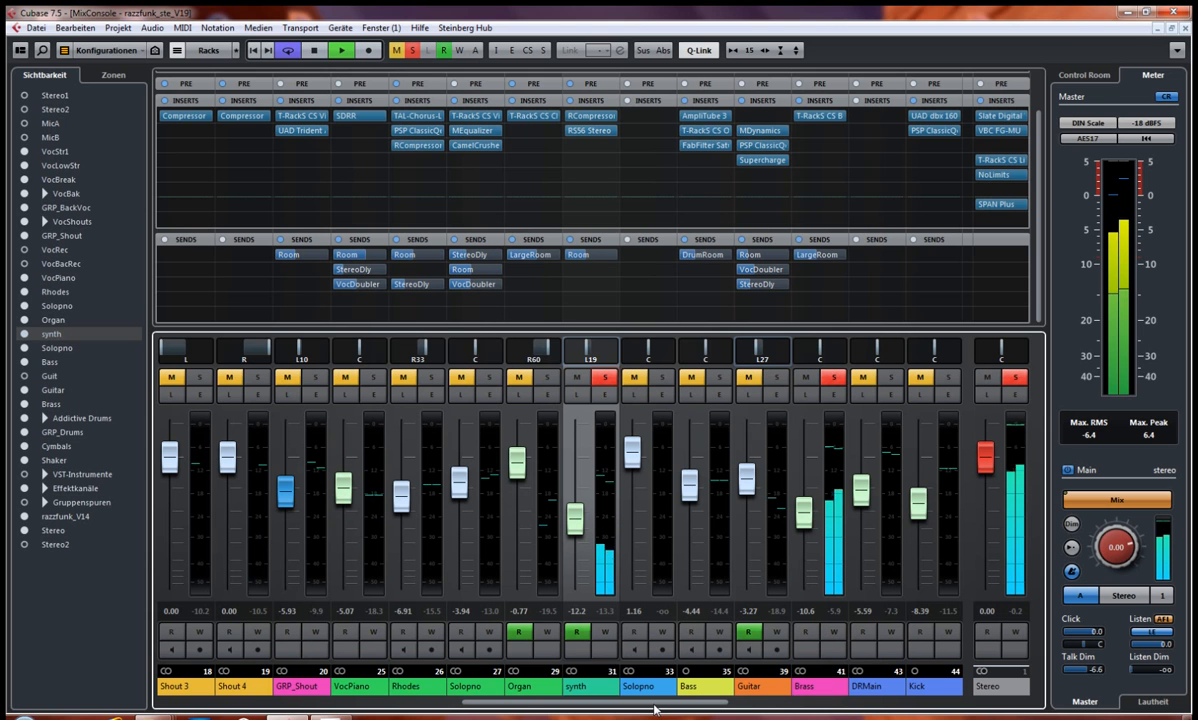
pyautogui.press('space')
# Step: Set the cycle range in the project window to bars 84 to 87 and play it with synth and brass soloed
pyautogui.press('F3')
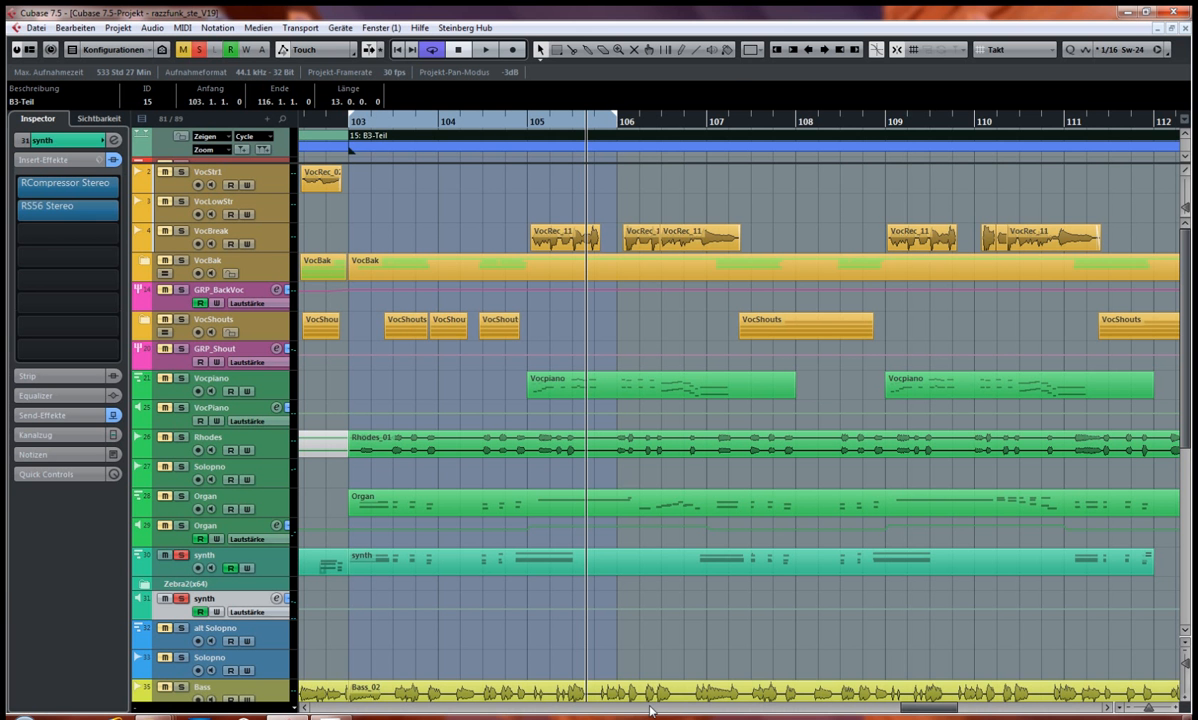
pyautogui.moveTo(930, 713); pyautogui.dragTo(796, 700)
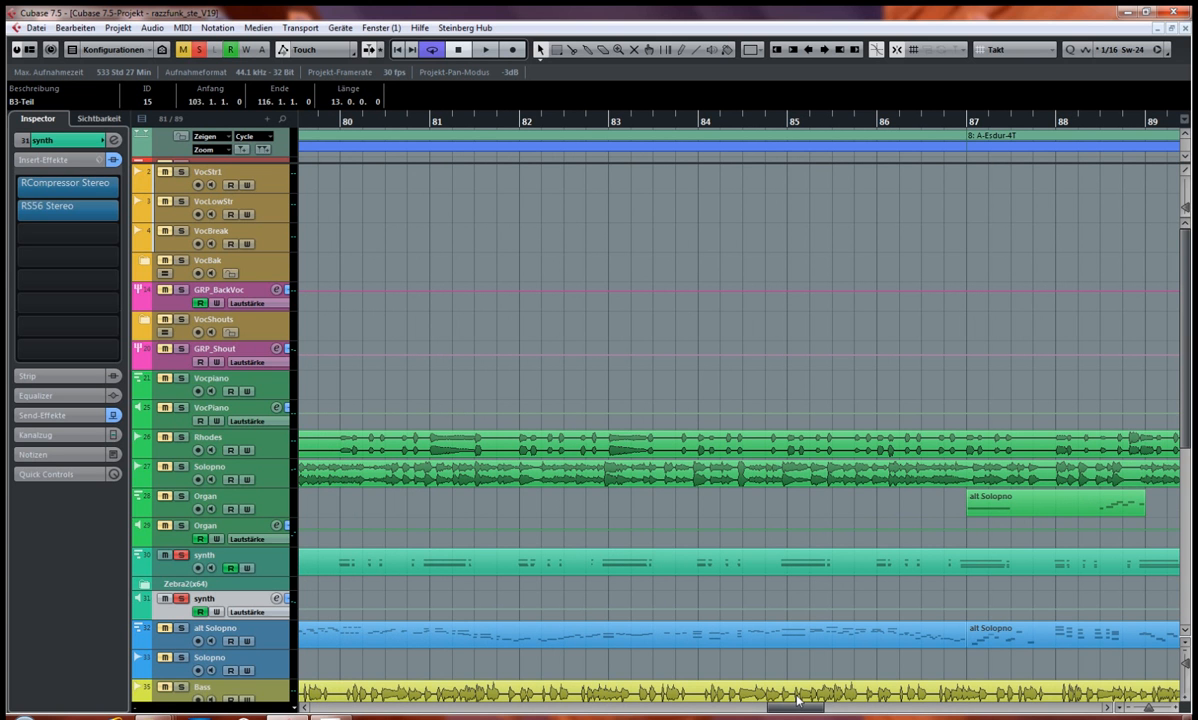
pyautogui.moveTo(797, 700); pyautogui.dragTo(799, 697)
pyautogui.scroll(-5, 529, 494)
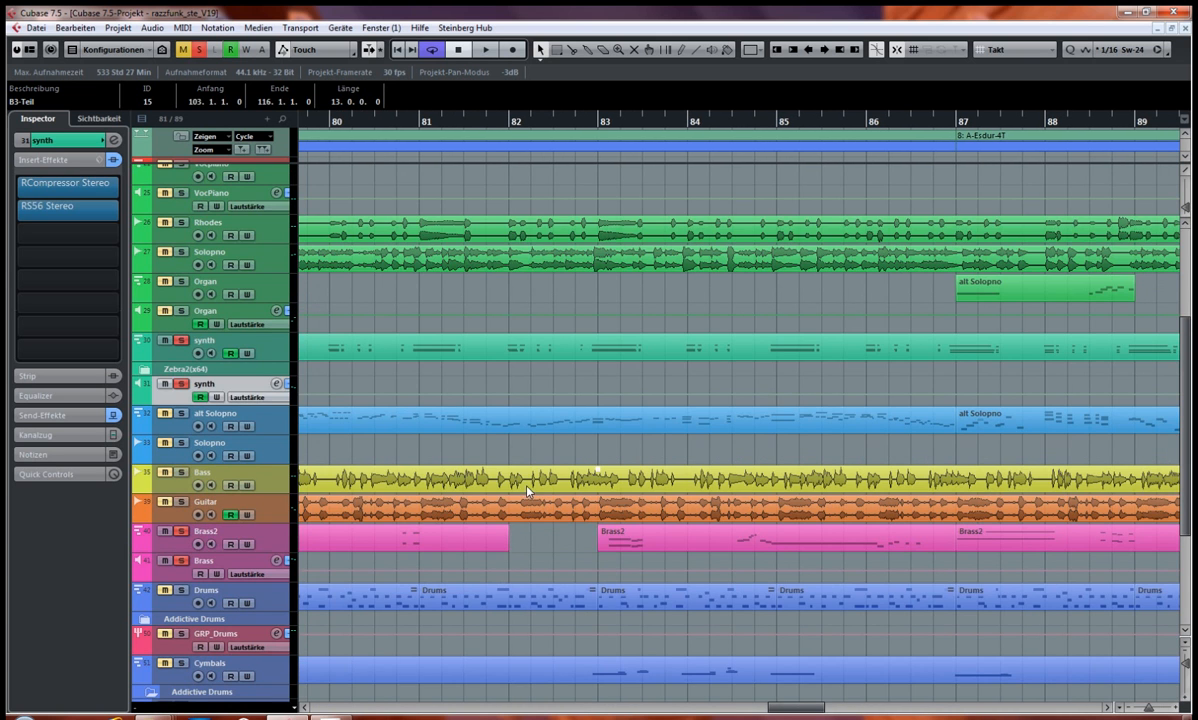
pyautogui.scroll(-5, 527, 492)
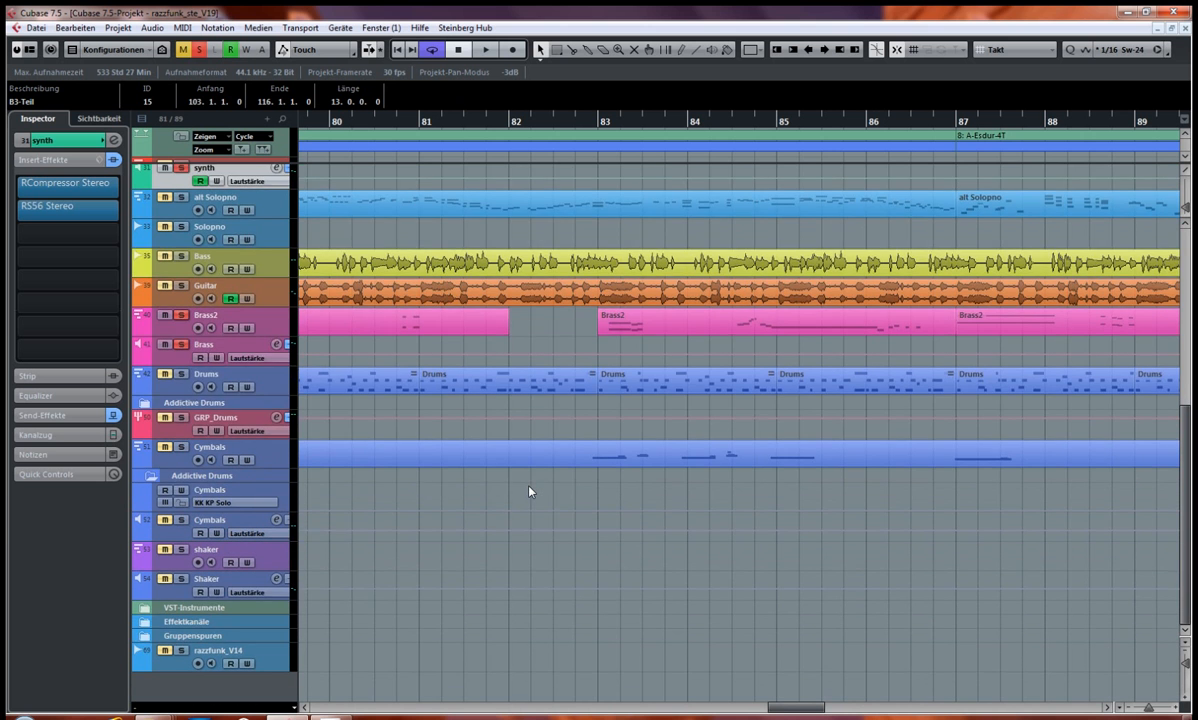
pyautogui.scroll(3, 528, 490)
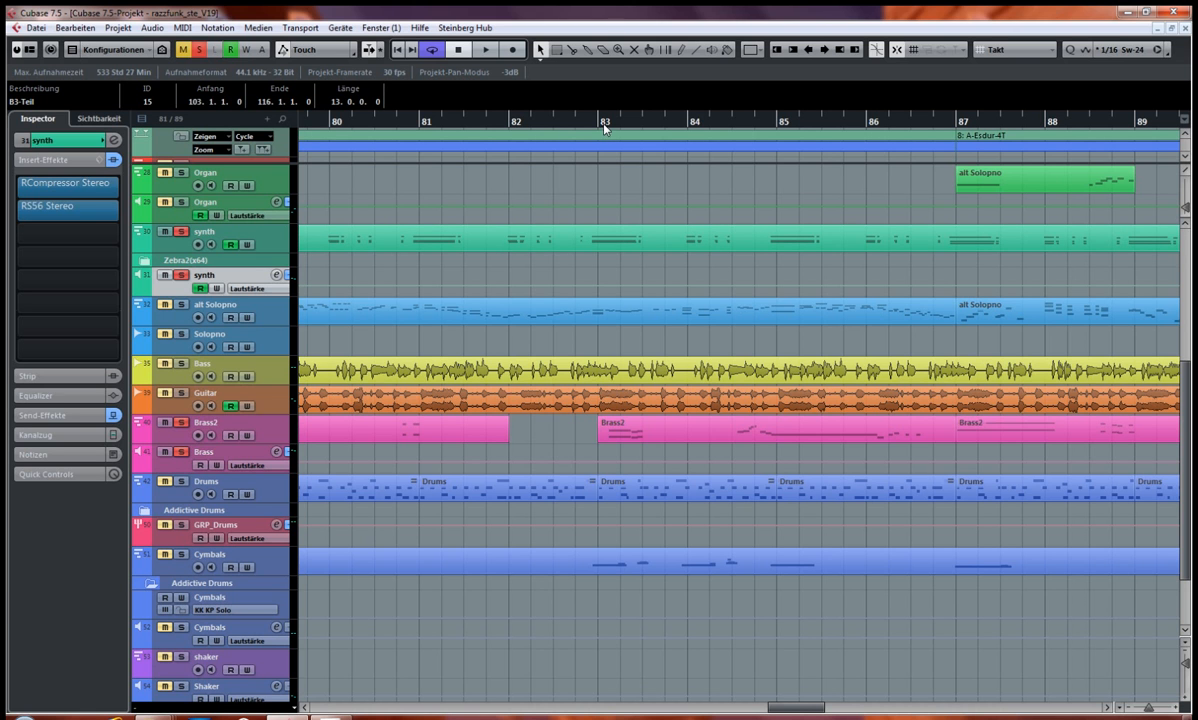
pyautogui.keyDown('ctrl'); pyautogui.click(688, 125); pyautogui.keyUp('ctrl')
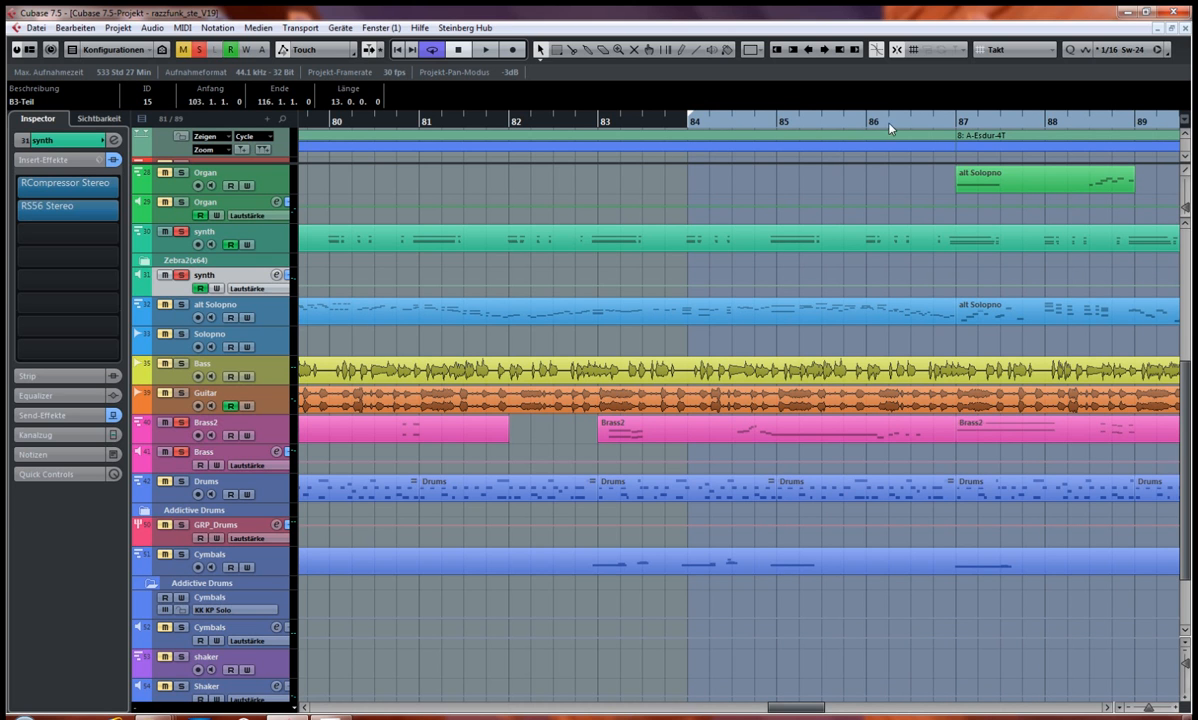
pyautogui.keyDown('alt'); pyautogui.click(961, 123); pyautogui.keyUp('alt')
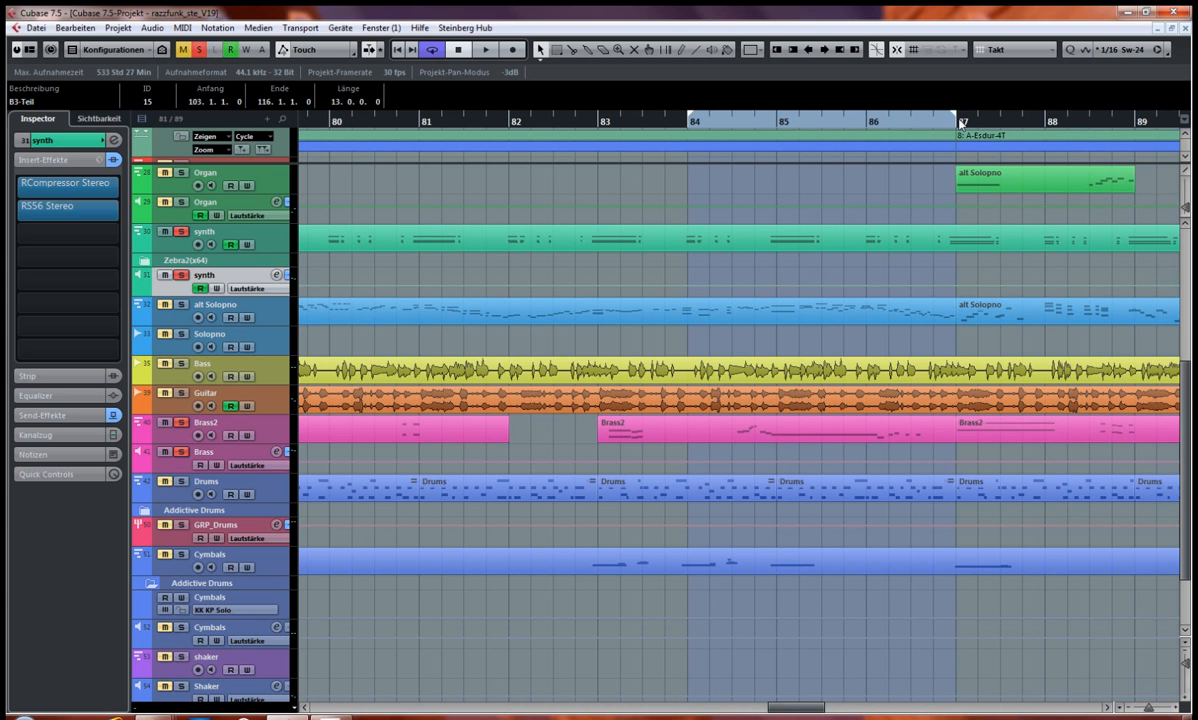
pyautogui.press('space')
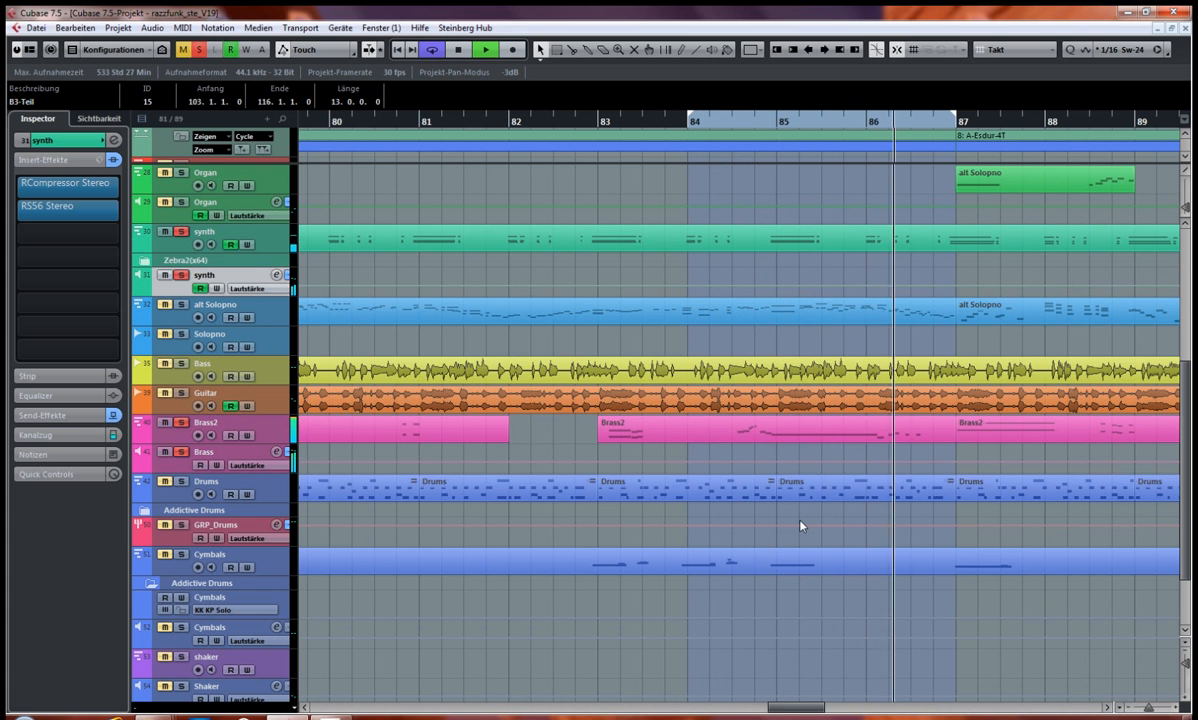
pyautogui.press('space')
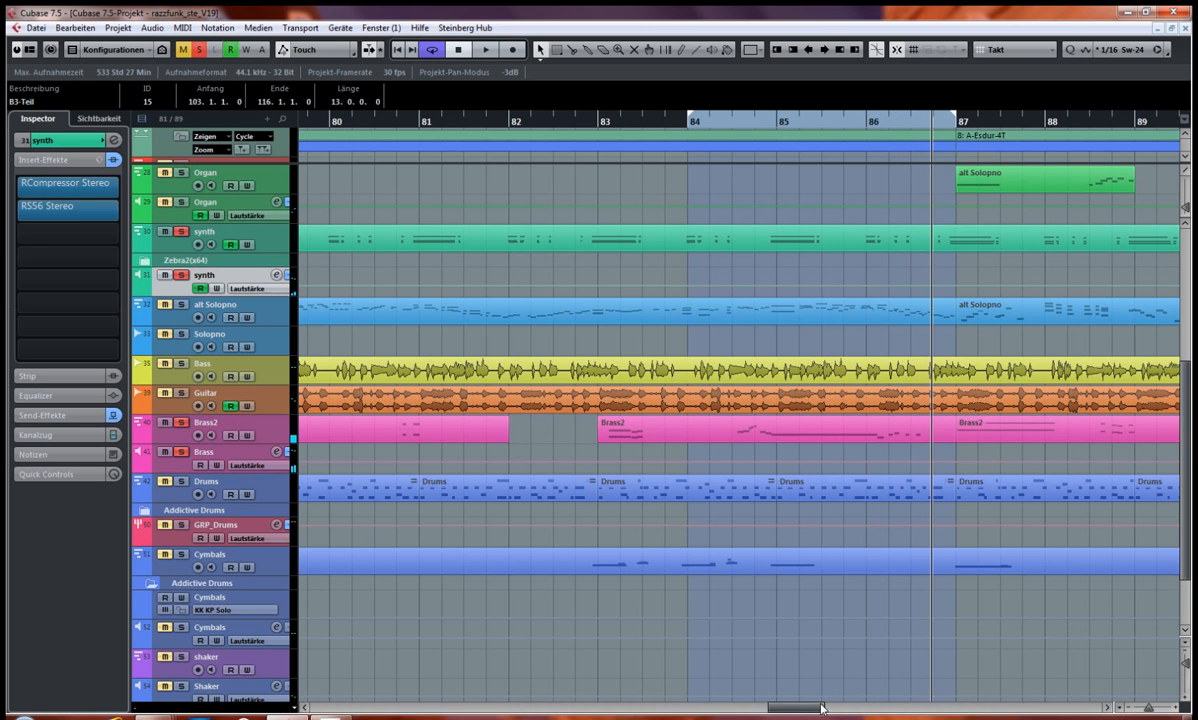
# Step: Set the cycle range to bars 68 to 70 in the project window
pyautogui.moveTo(812, 711); pyautogui.dragTo(846, 709)
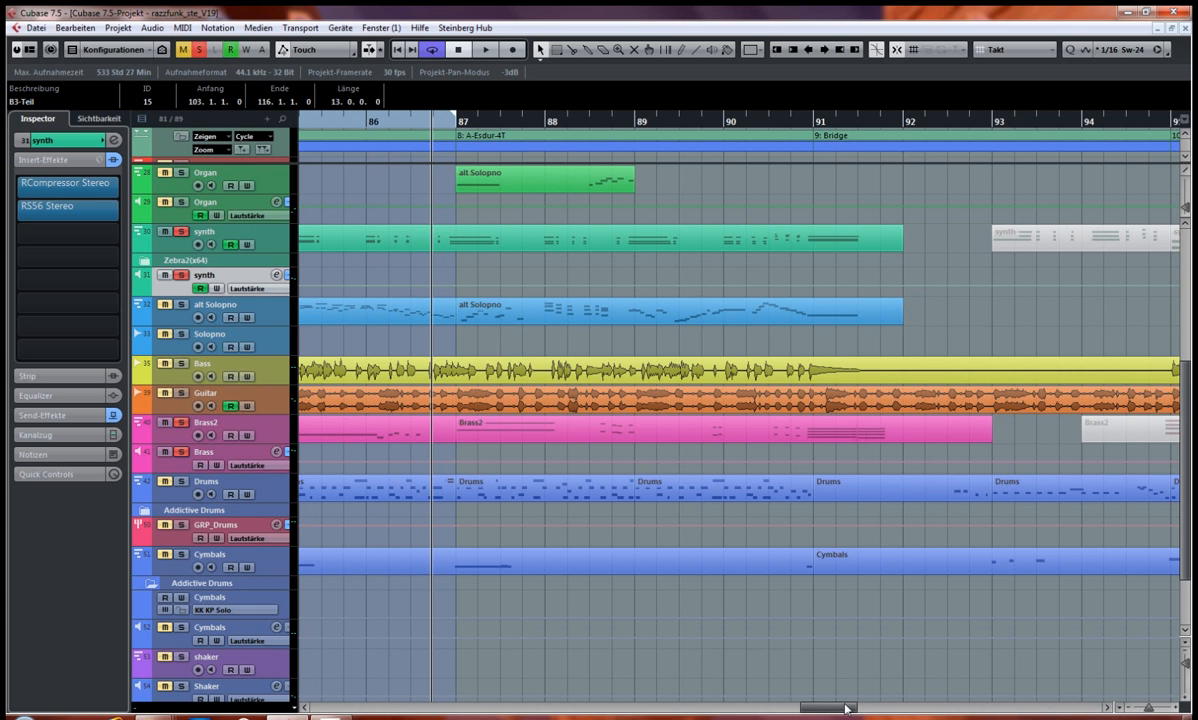
pyautogui.moveTo(838, 711); pyautogui.dragTo(711, 693)
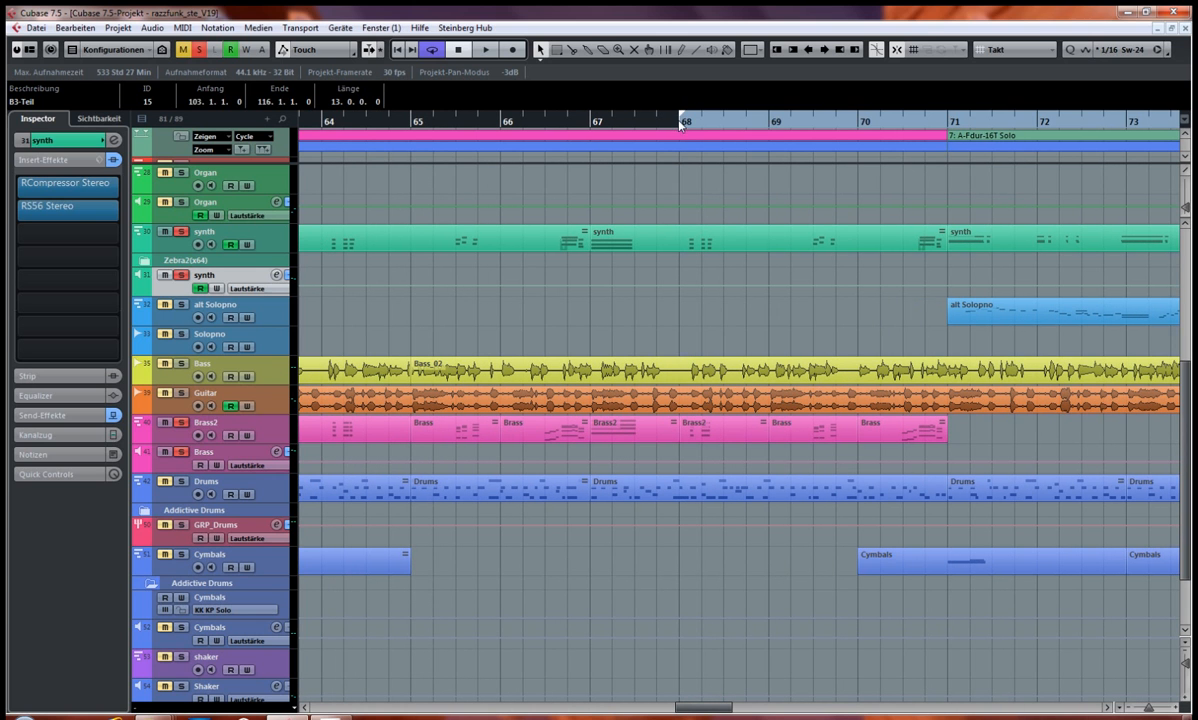
pyautogui.click(771, 124)
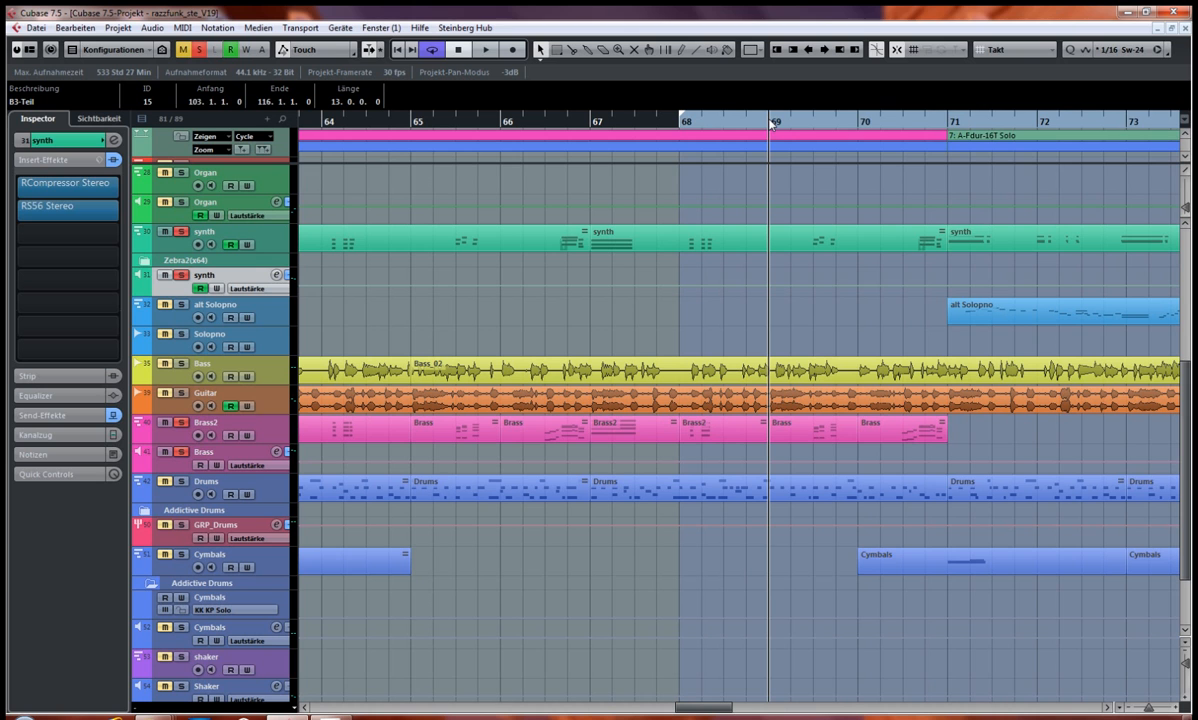
pyautogui.keyDown('alt'); pyautogui.click(771, 124); pyautogui.keyUp('alt')
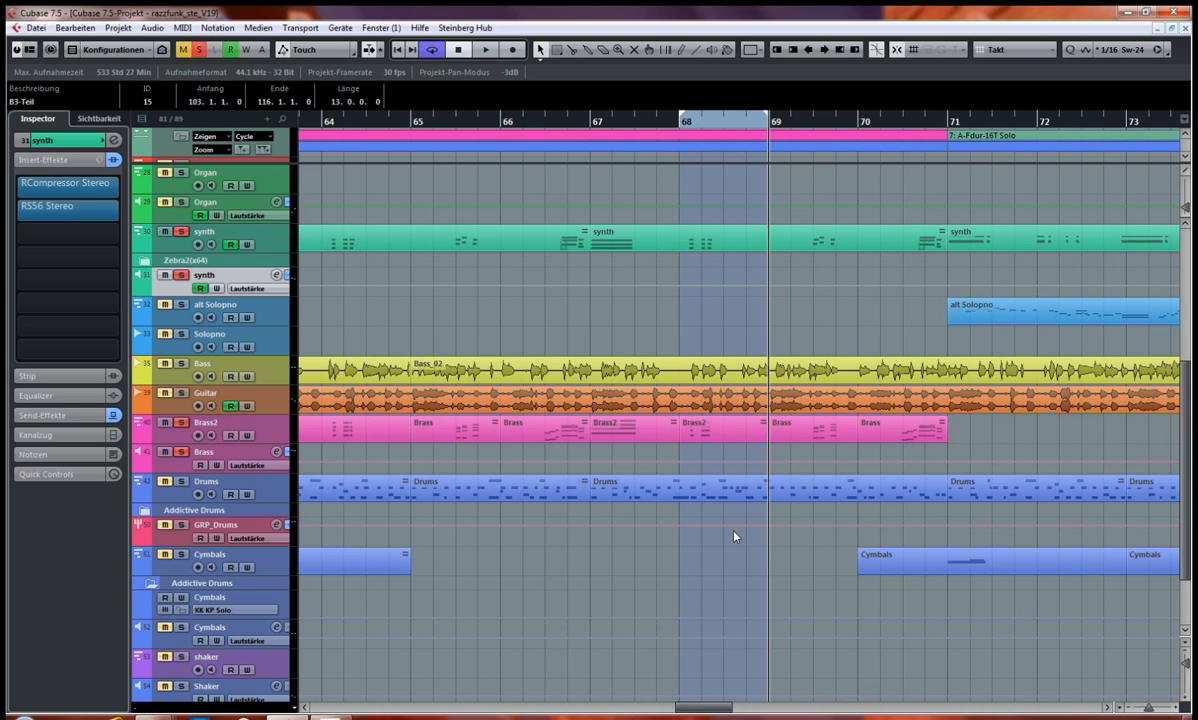
pyautogui.click(756, 420)
pyautogui.click(845, 205)
pyautogui.keyDown('alt'); pyautogui.click(858, 123); pyautogui.keyUp('alt')
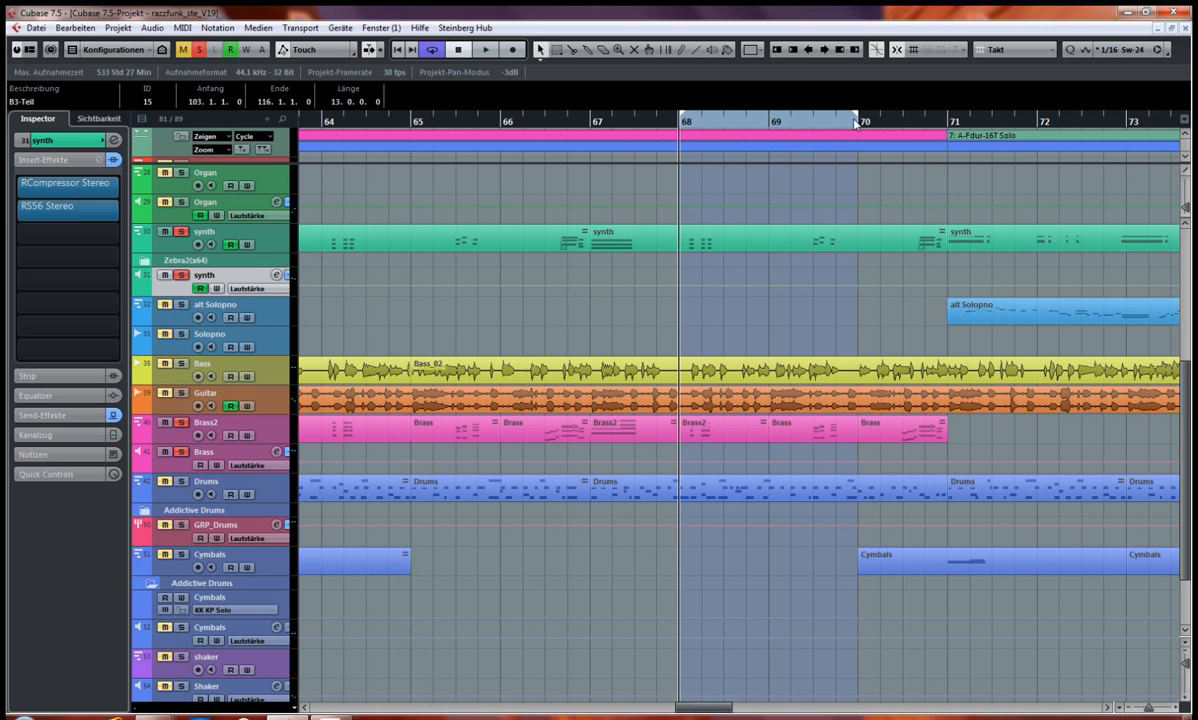
# Step: Play the cycle with synth and brass soloed, solo only the synth track, play again and stop
pyautogui.press('space')
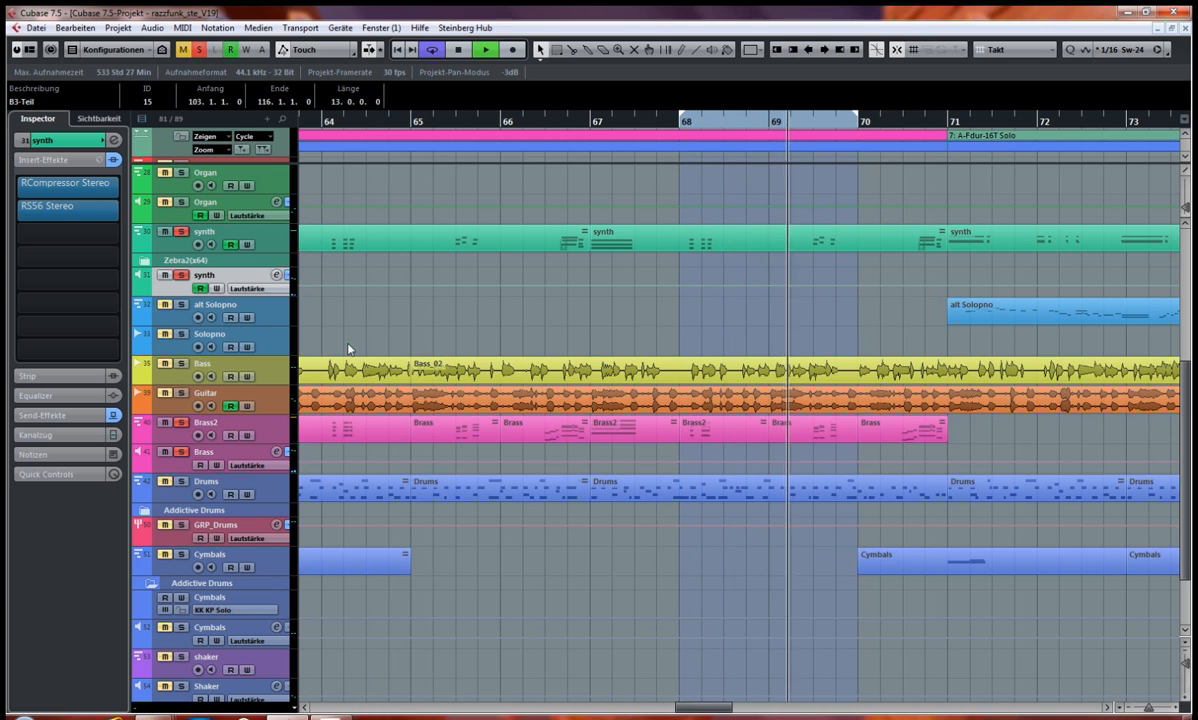
pyautogui.press('space')
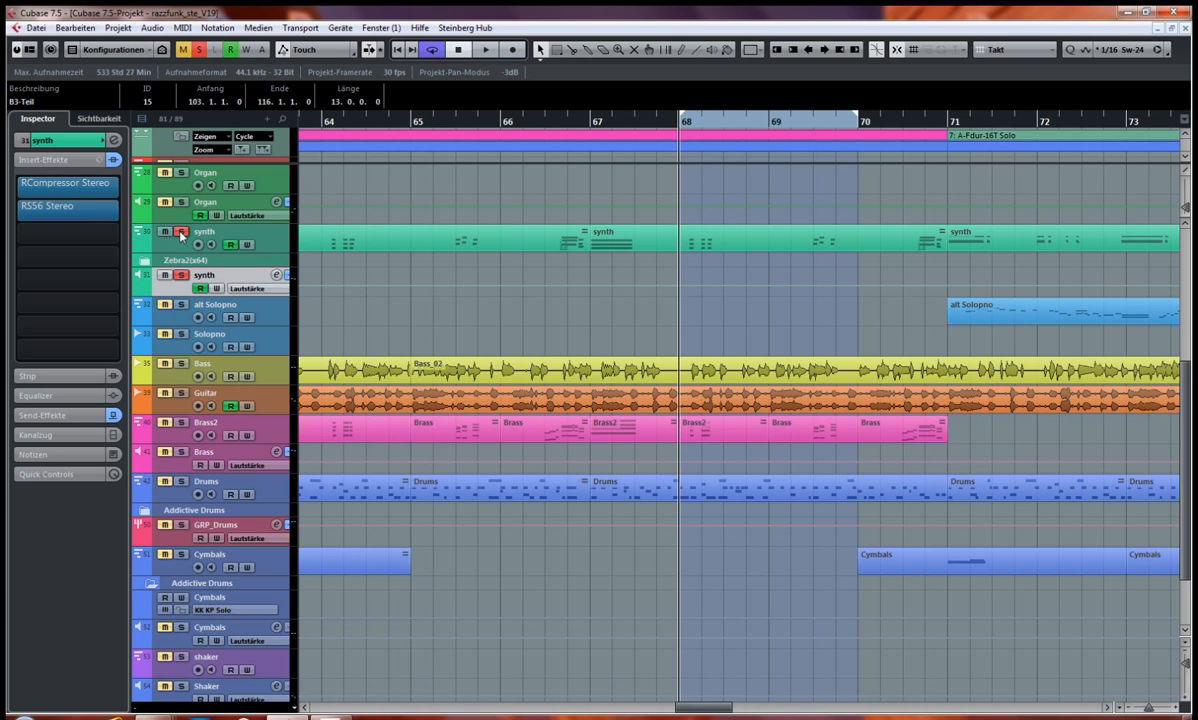
pyautogui.press('space')
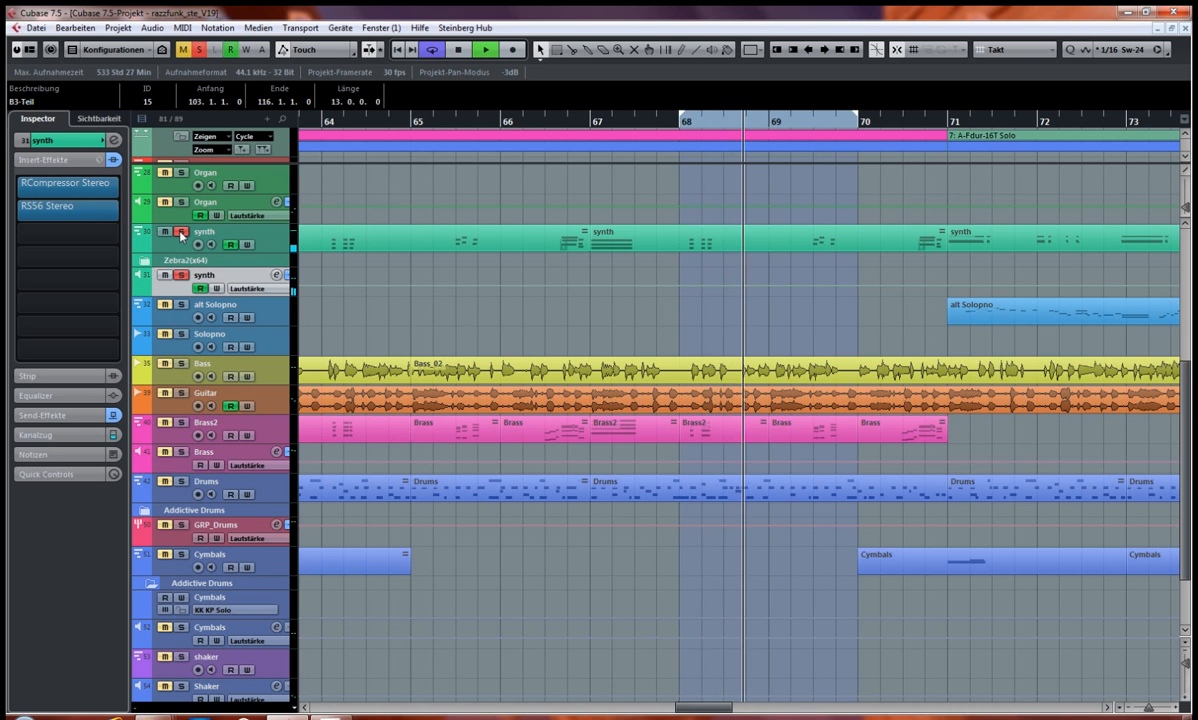
pyautogui.press('space')
# Step: Switch the solo to the Brass2 track alone, play the cycle and stop playback
pyautogui.click(181, 423)
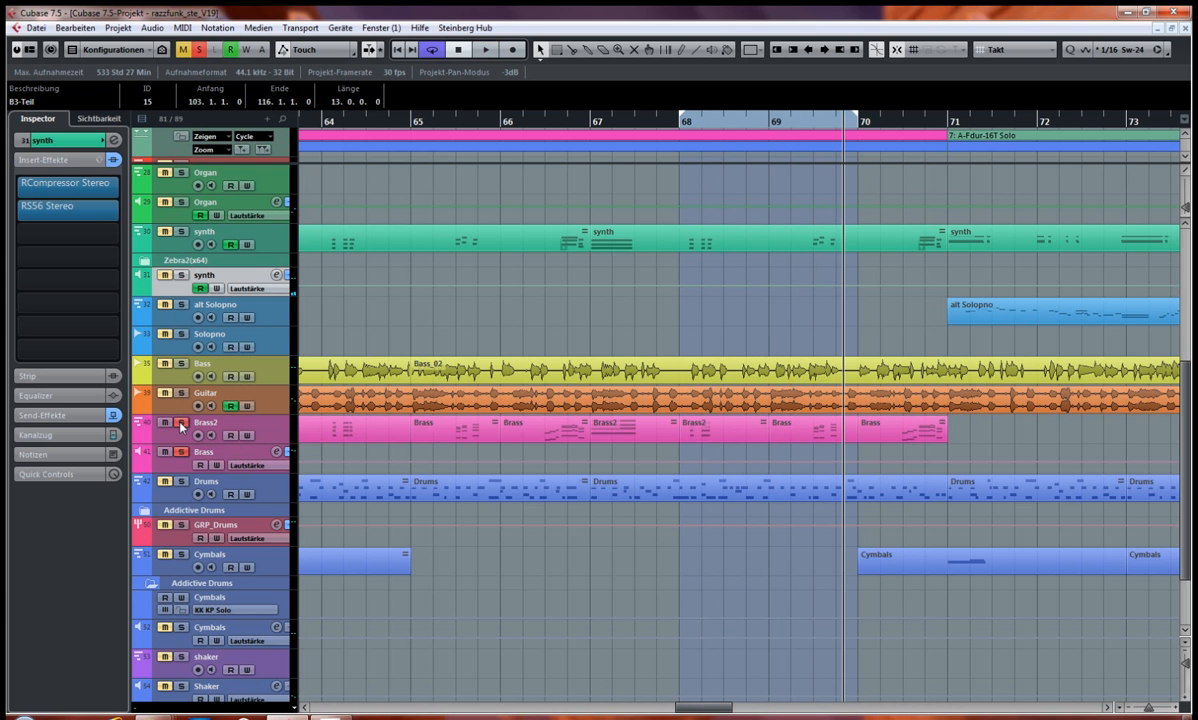
pyautogui.press('space')
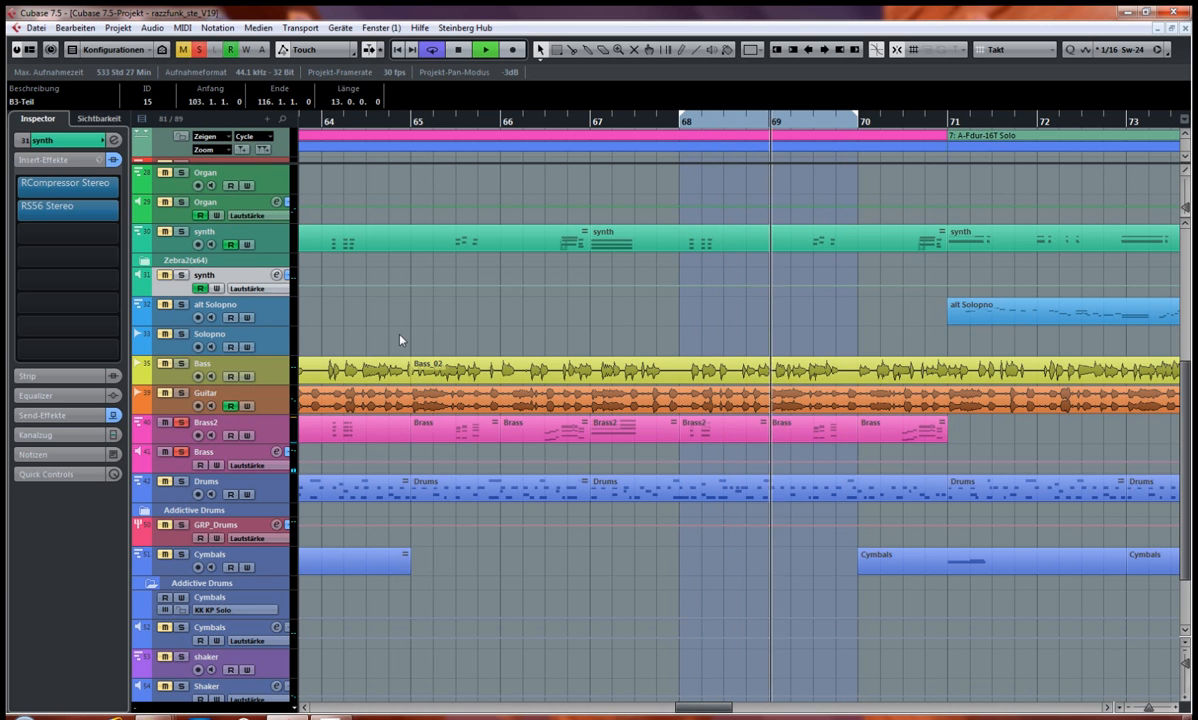
pyautogui.press('space')
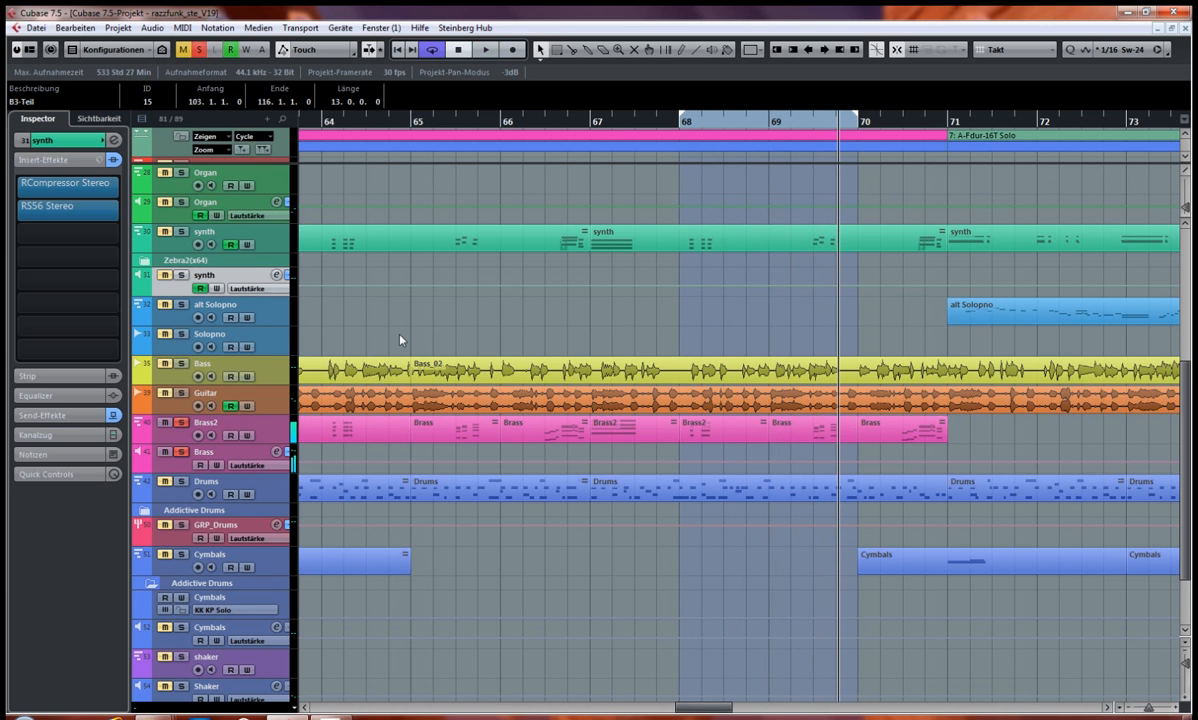
# Step: Switch the solo back to the synth track alone, play the cycle and stop playback
pyautogui.click(181, 232)
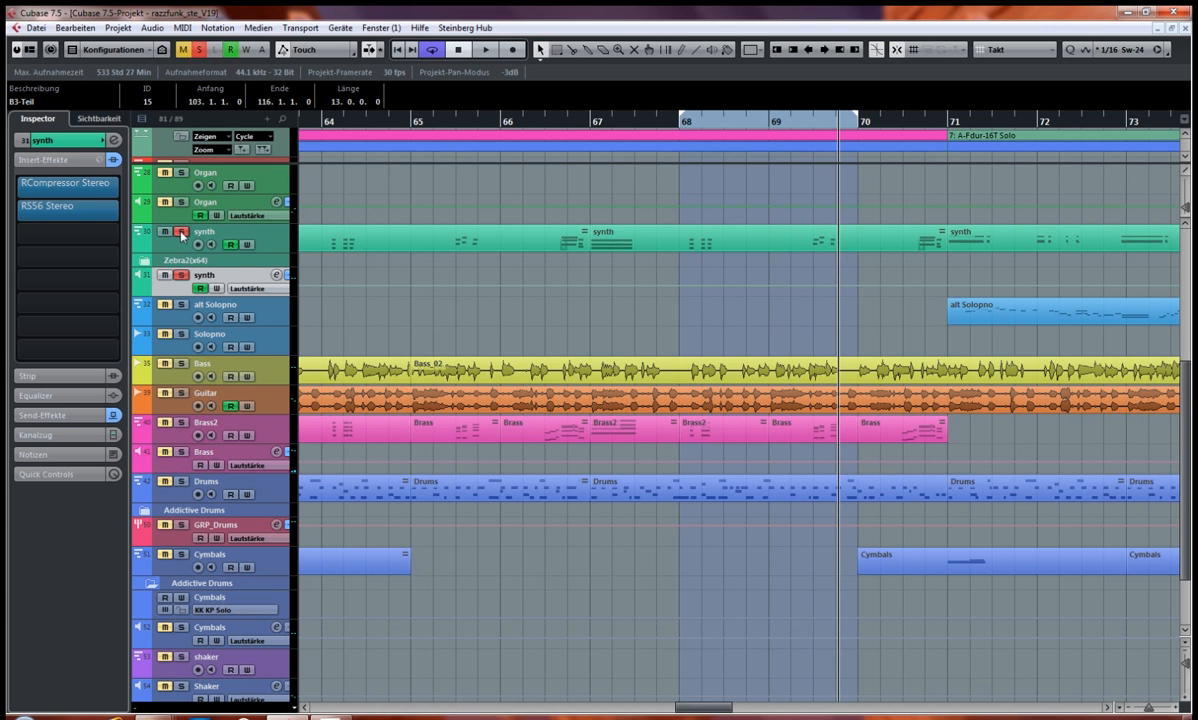
pyautogui.press('space')
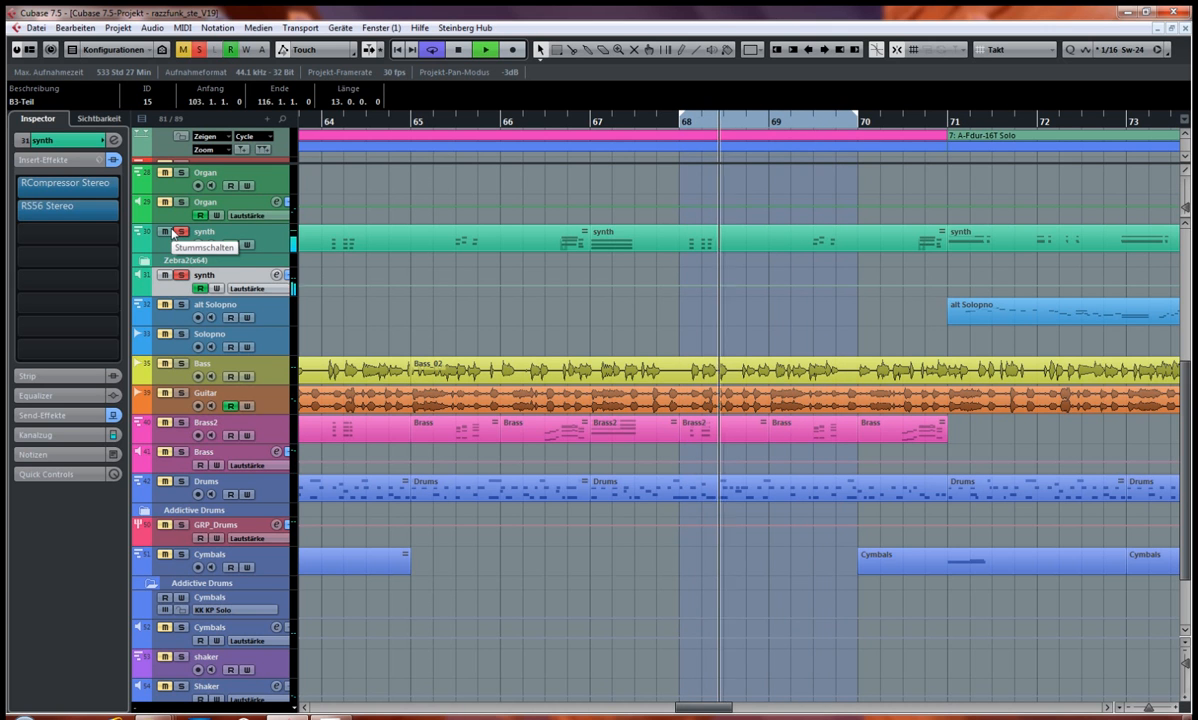
pyautogui.press('space')
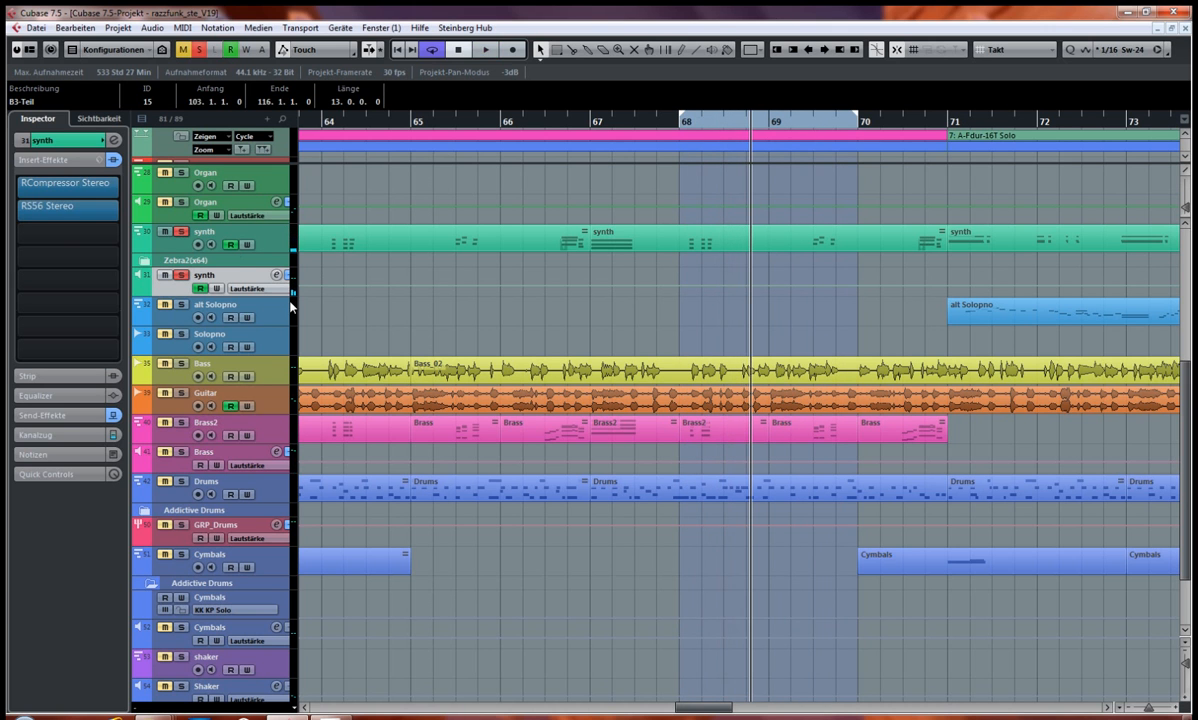
# Step: Add the Brass2 track to the soloed synth track and play both from the start of the cycle
pyautogui.click(181, 424)
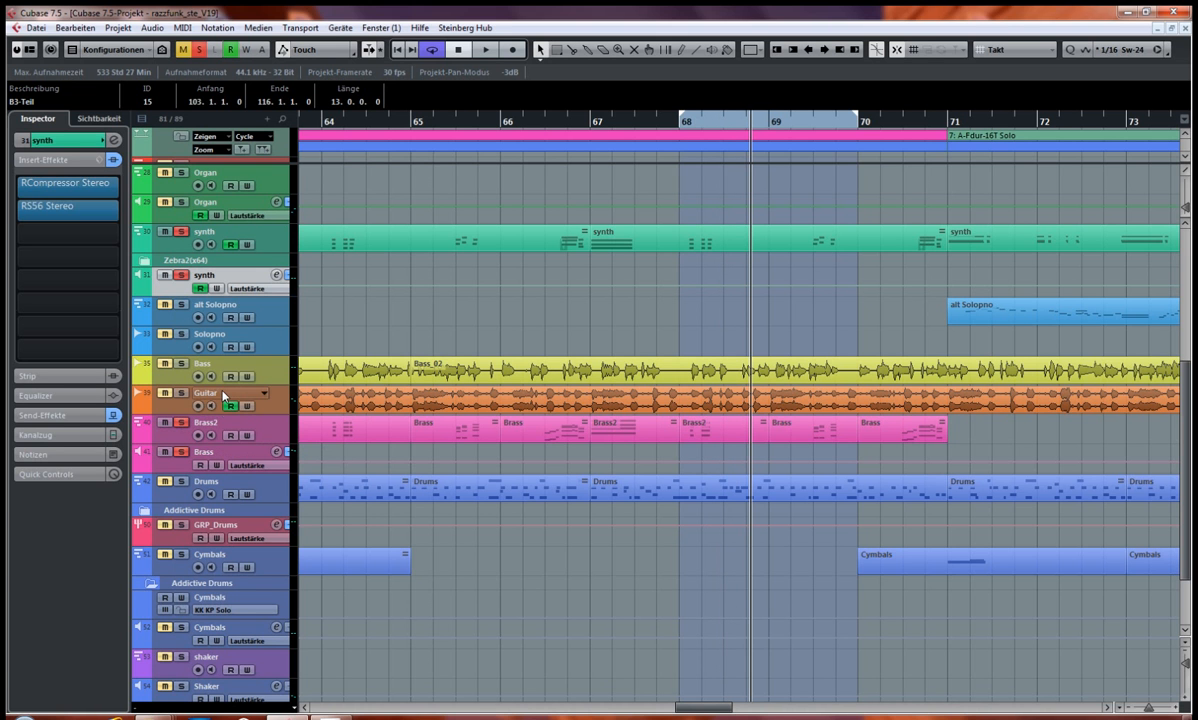
pyautogui.press('KP_1')
pyautogui.press('space')
# Step: Clear all solos and set the cycle range to the A3-Teil Brass/2 marker, bars 63 to 71
pyautogui.moveTo(717, 713); pyautogui.dragTo(704, 713)
pyautogui.press('space')
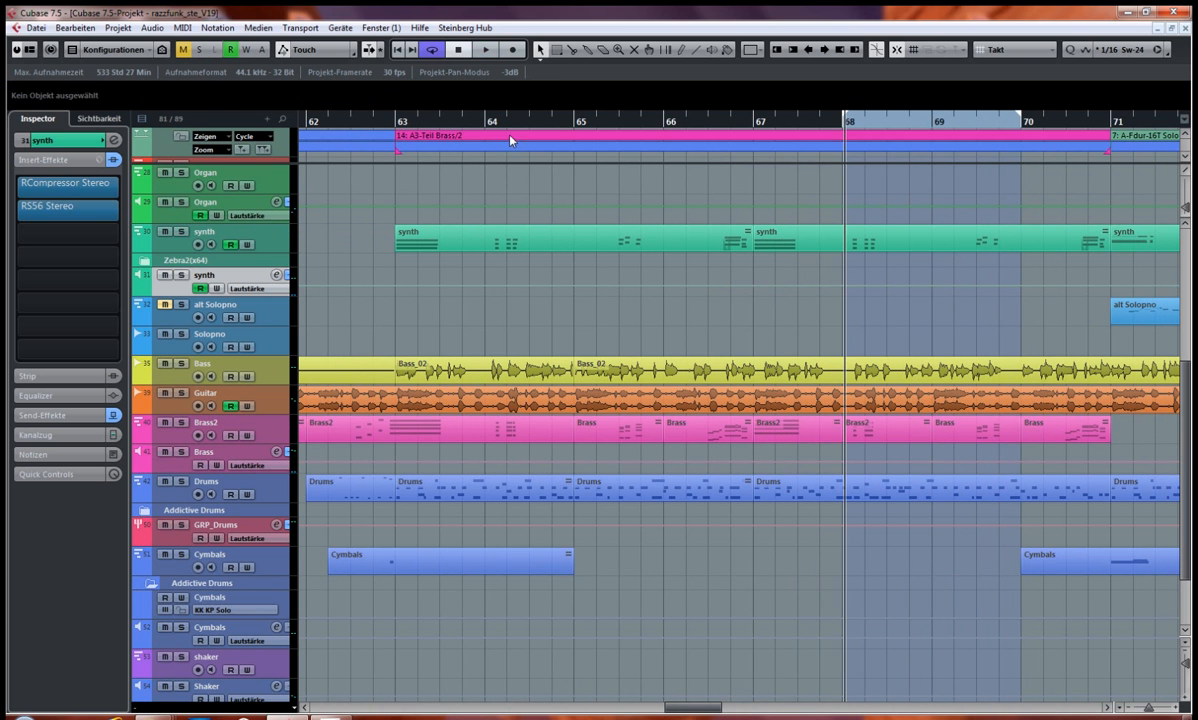
pyautogui.click(505, 143)
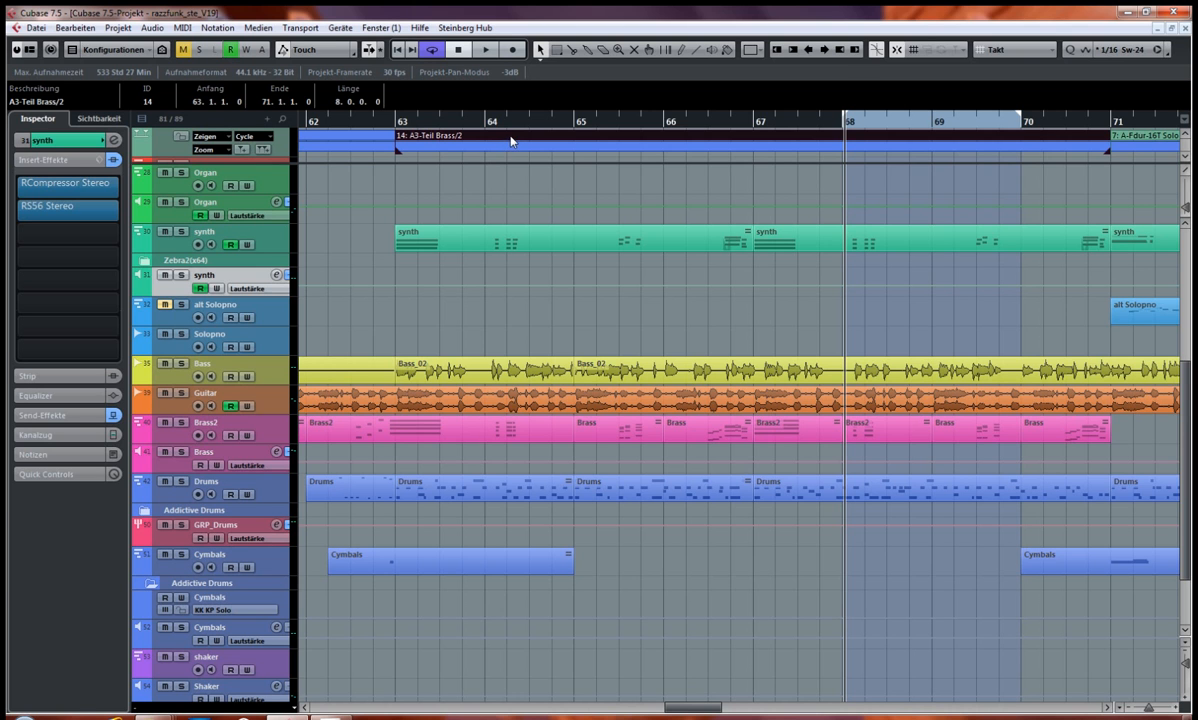
pyautogui.press('p')
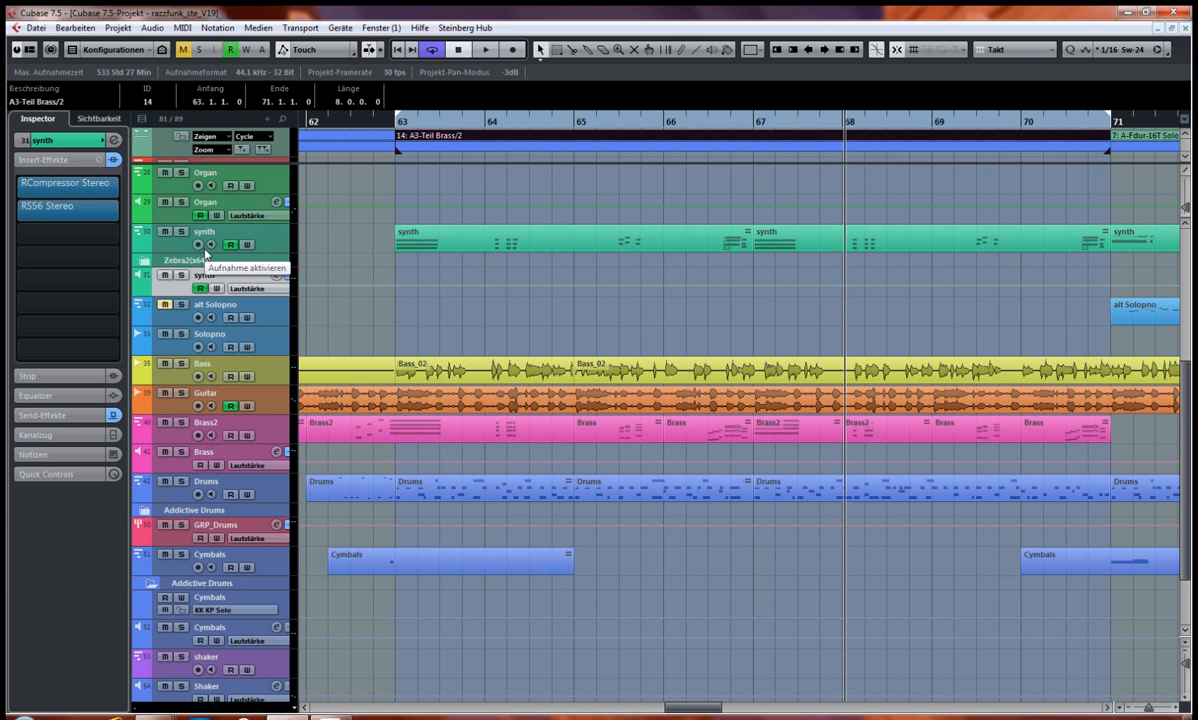
# Step: Play the A3-Teil Brass/2 cycle in the full mix with the synth track muted, then stop playback
pyautogui.press('space')
pyautogui.press('space')
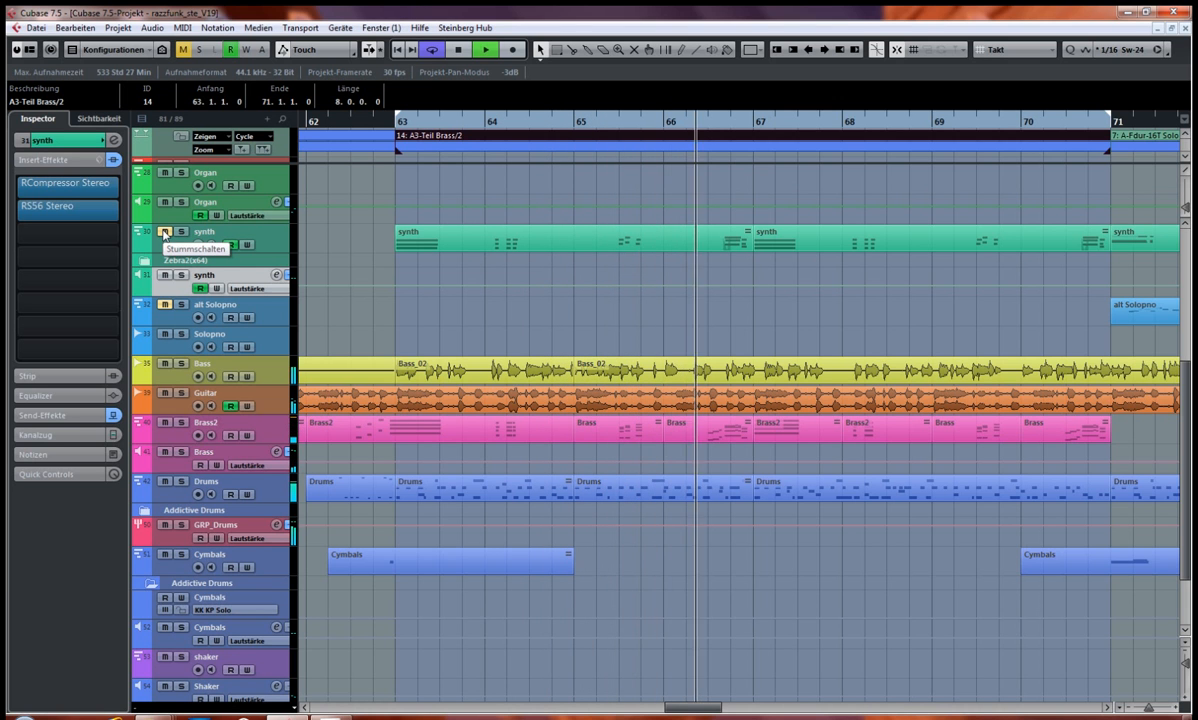
pyautogui.press('space')
# Step: Unmute the synth track, play the full mix from the start of the cycle and stop playback
pyautogui.click(165, 234)
pyautogui.press('KP_1')
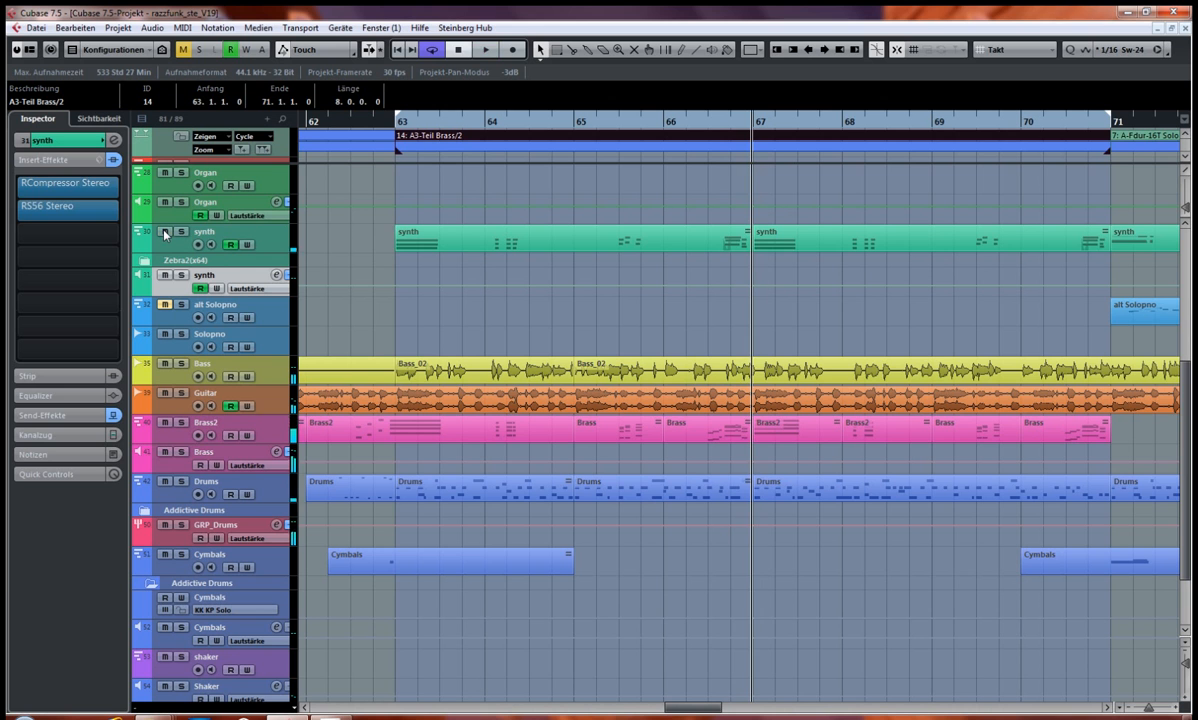
pyautogui.press('space')
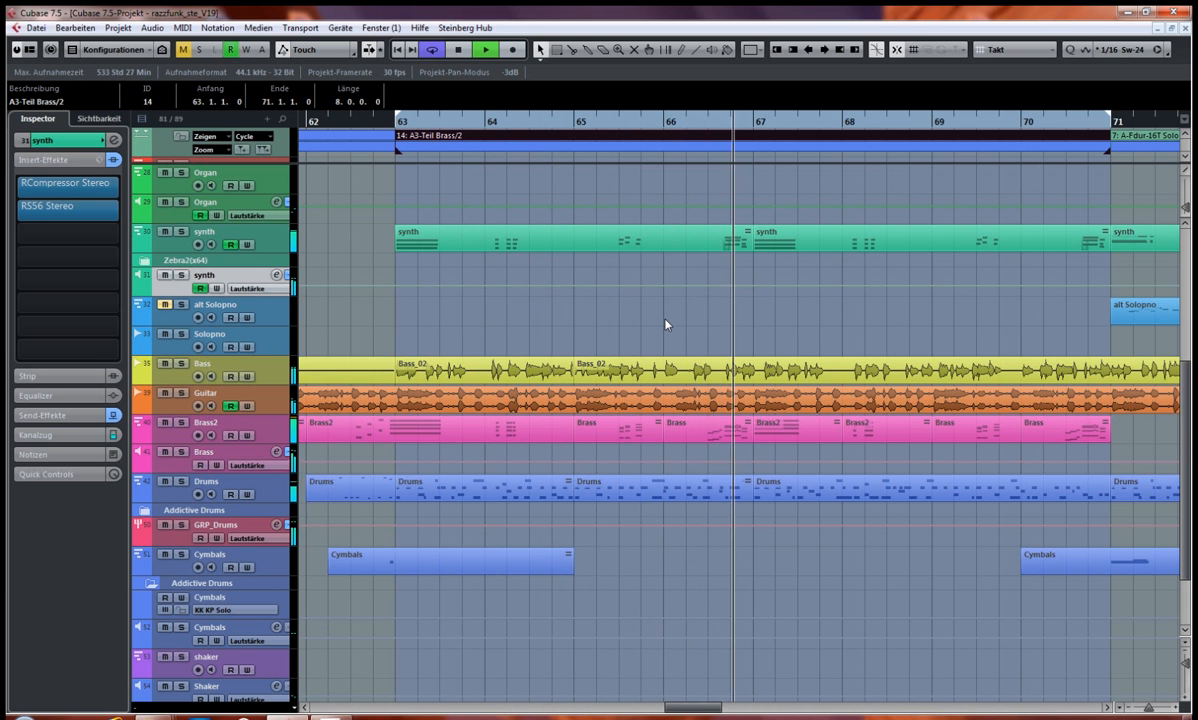
pyautogui.press('space')
# Step: Show the Gruppenspuren channels in the MixConsole and bring the VocPiano to Brass channels into view beside the stem groups
pyautogui.scroll(5, 462, 340)
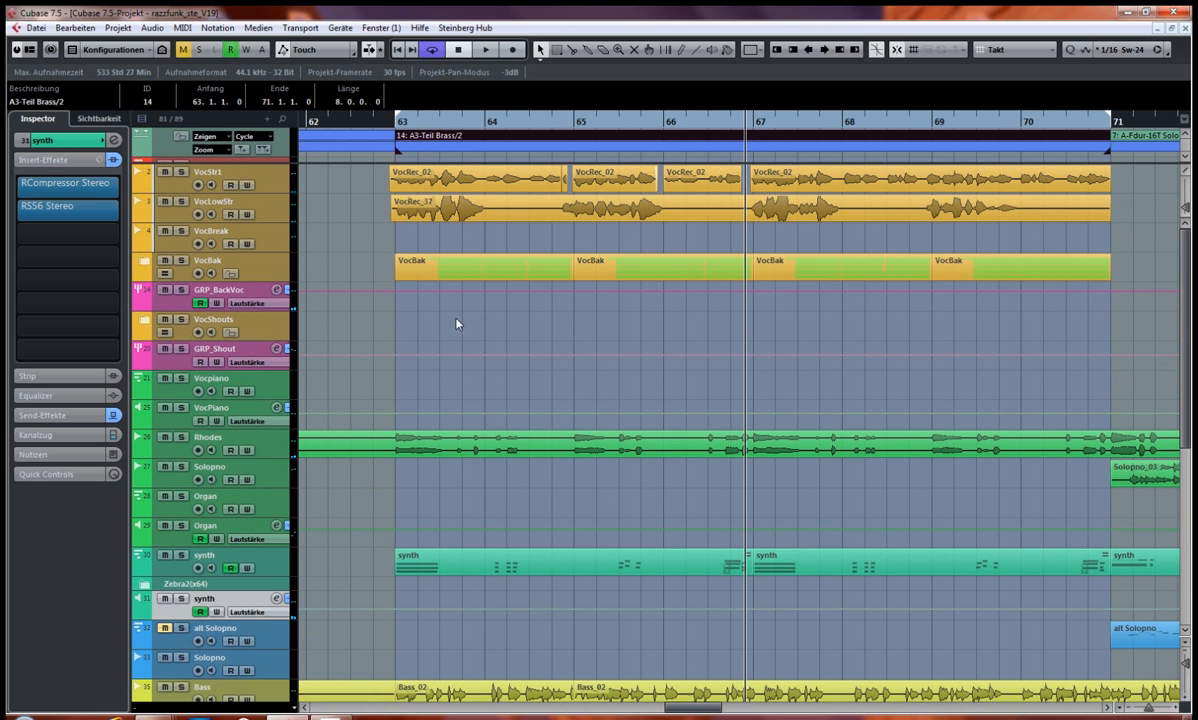
pyautogui.press('F3')
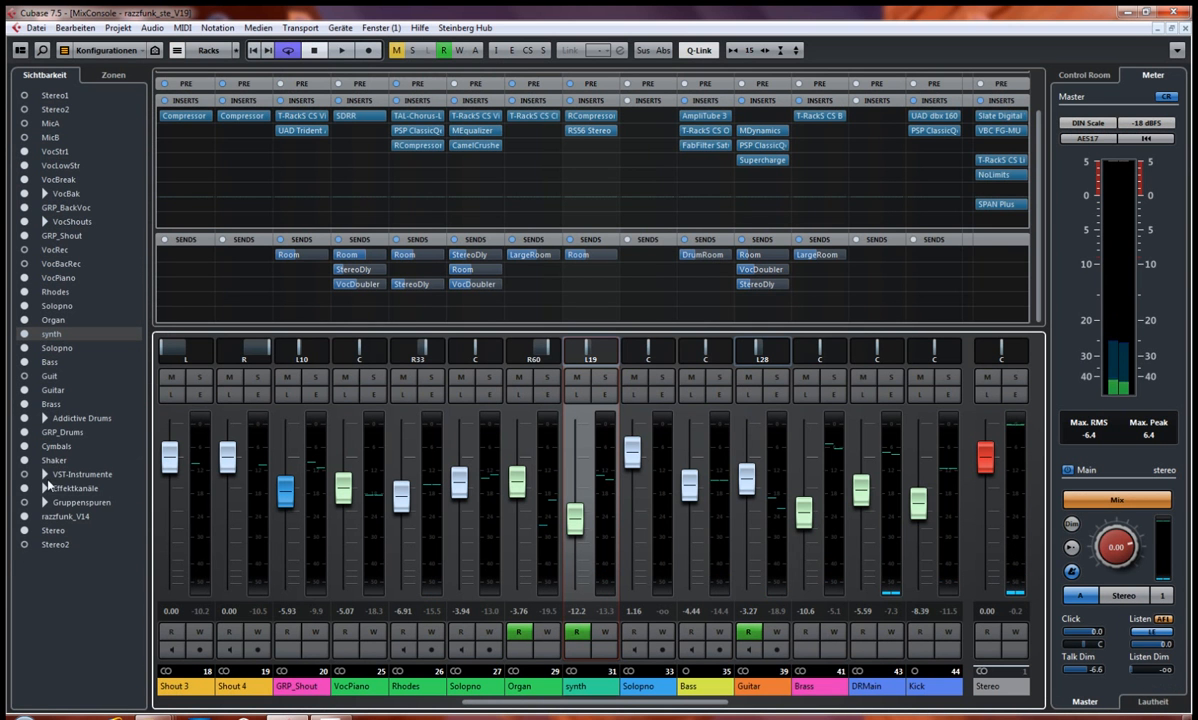
pyautogui.click(24, 503)
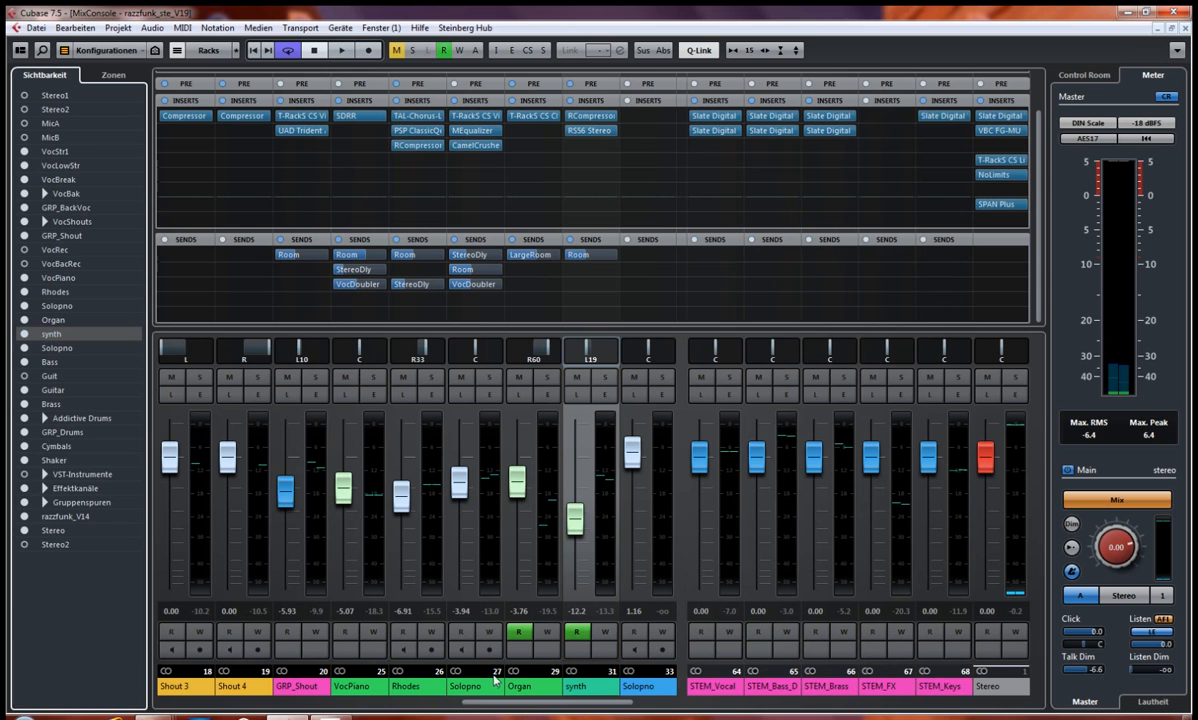
pyautogui.moveTo(535, 703); pyautogui.dragTo(593, 703)
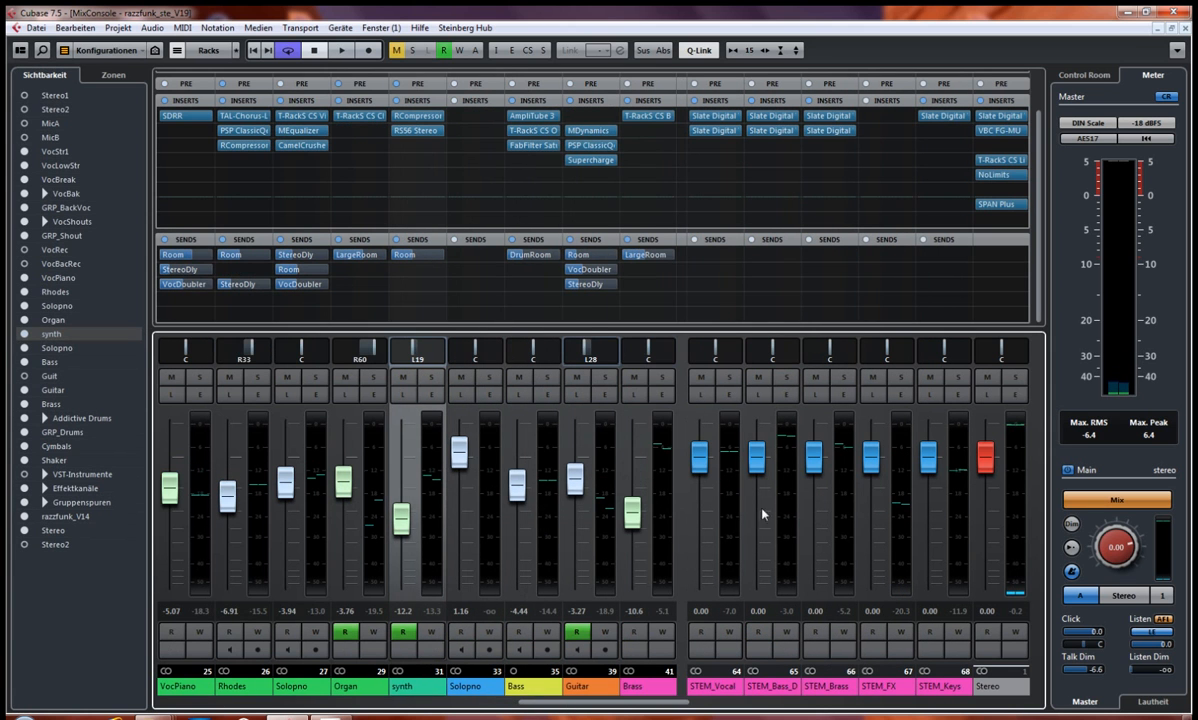
# Step: Mute the synth instrument channel in the project window and play the A3-Teil Brass/2 cycle from bar 63, then stop playback
pyautogui.press('F3')
pyautogui.press('KP_1')
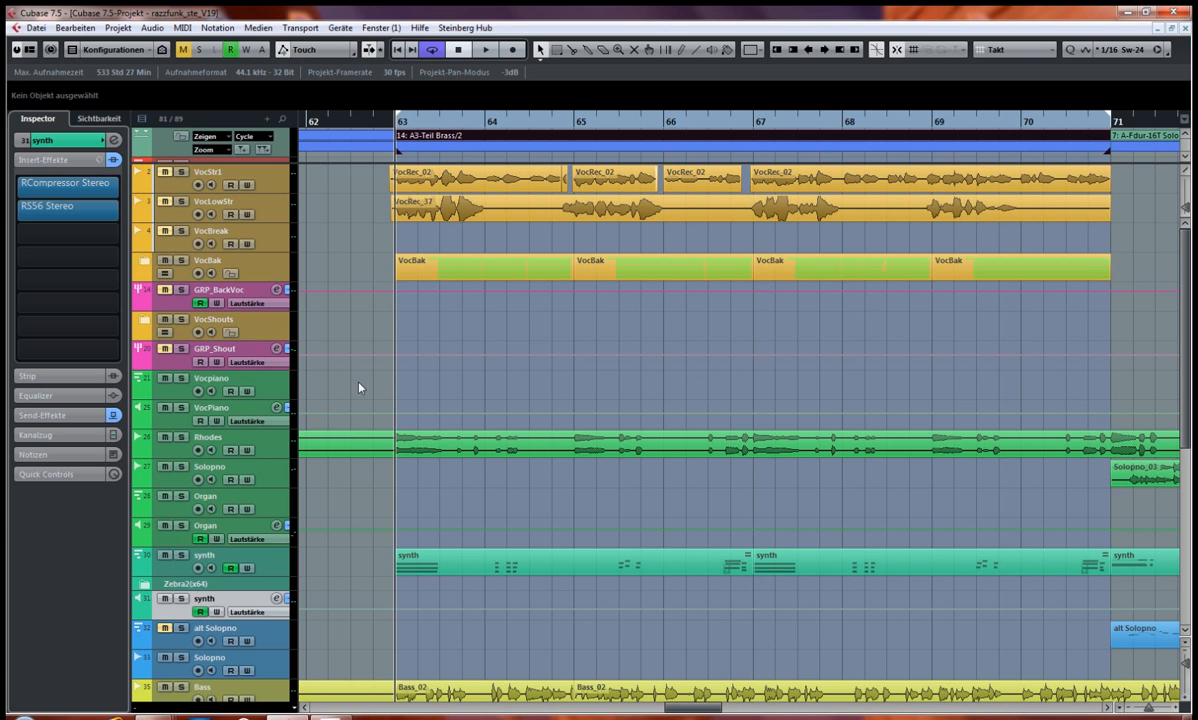
pyautogui.scroll(-4, 336, 388)
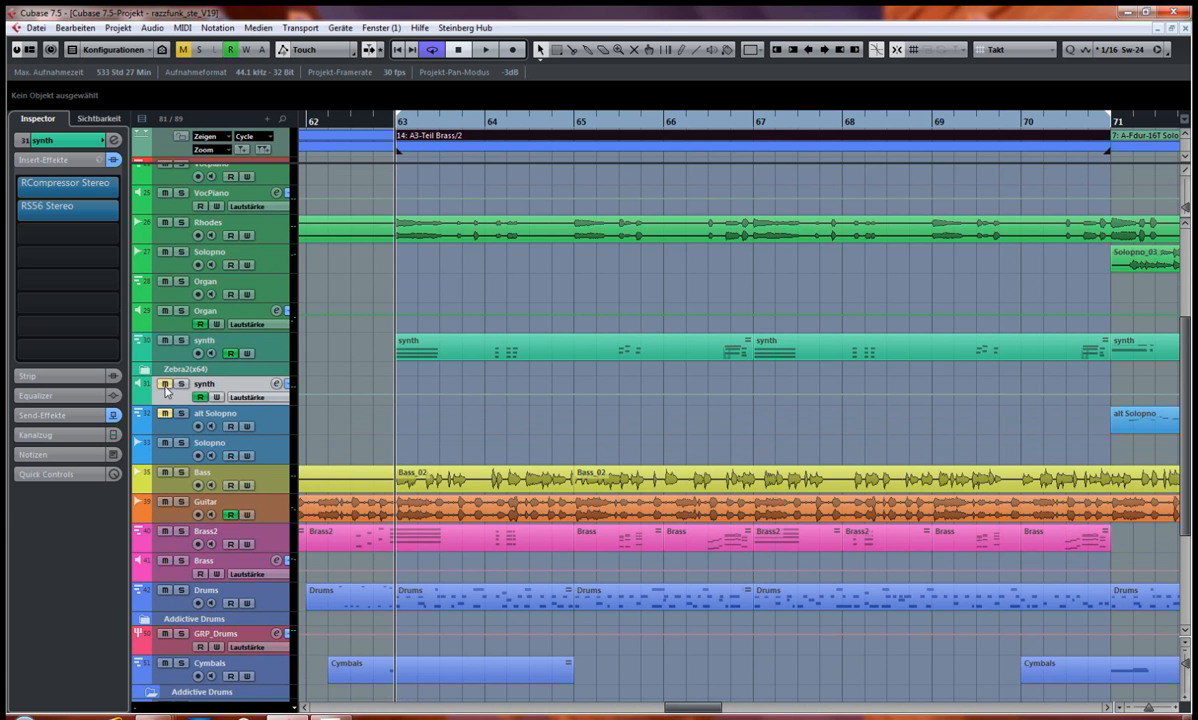
pyautogui.press('space')
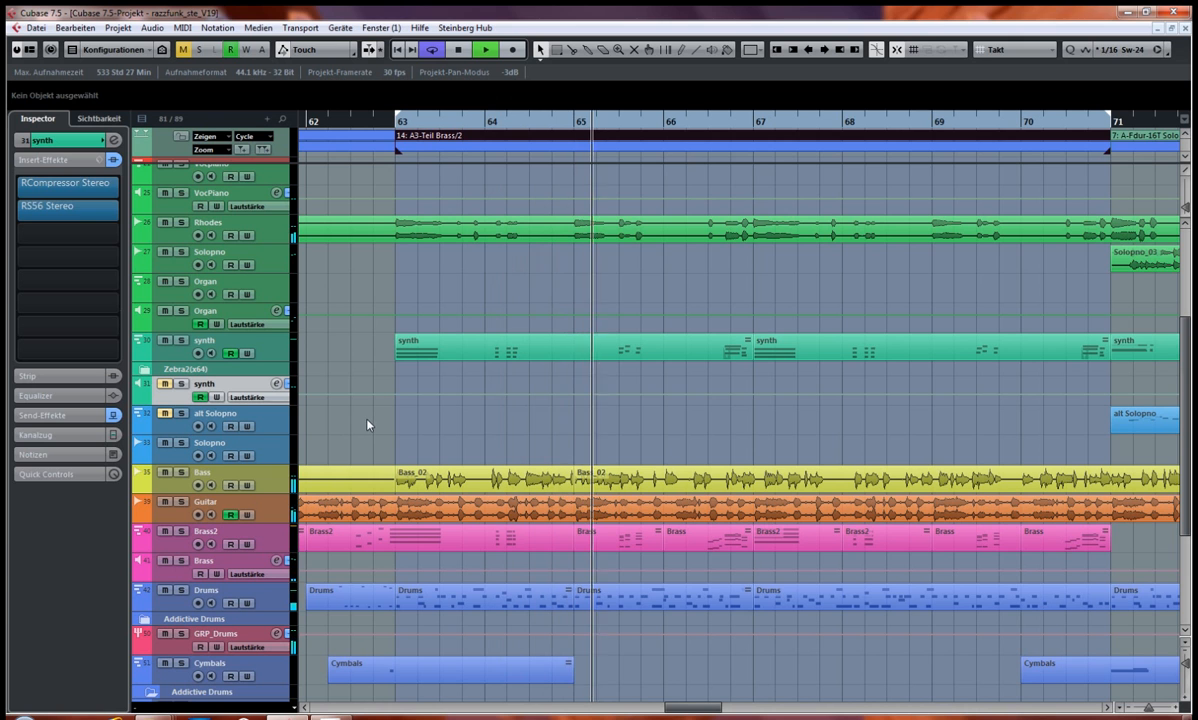
pyautogui.press('space')
# Step: Unmute the synth instrument channel, continue playing the full mix for comparison and stop playback
pyautogui.click(165, 384)
pyautogui.press('space')
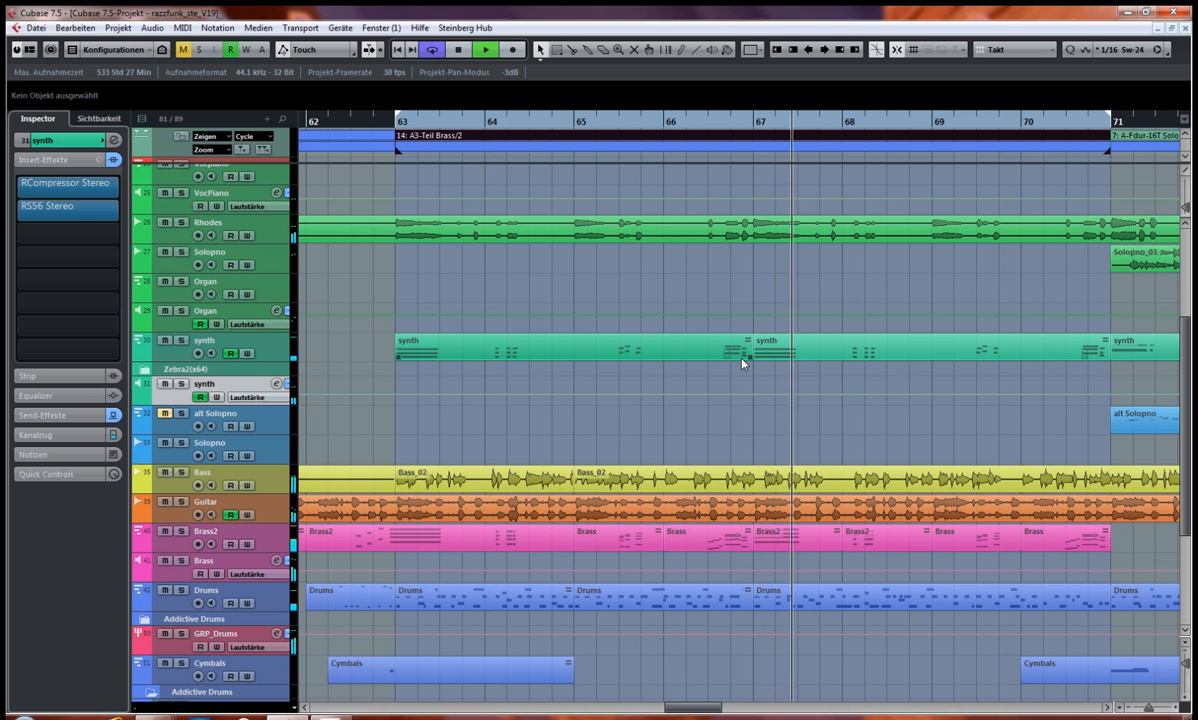
pyautogui.press('space')
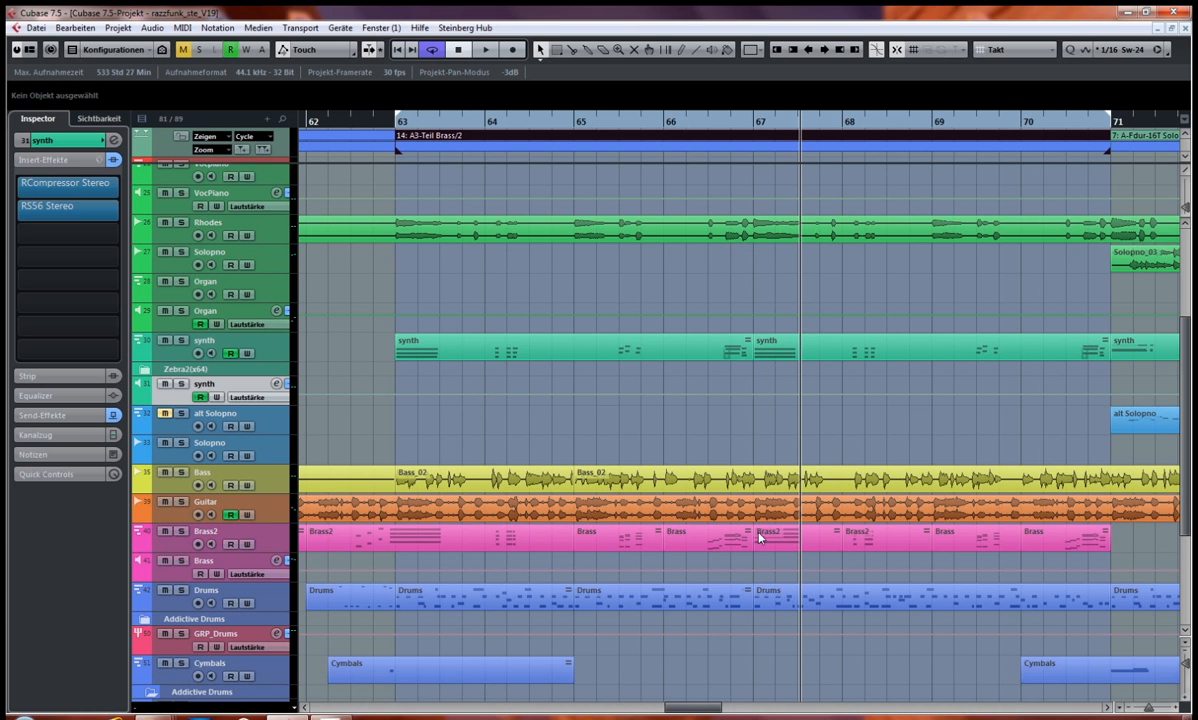
# Step: Select the Bass channel in the MixConsole, inspect its AmpliTube 3 insert and close the plug-in editor
pyautogui.press('F3')
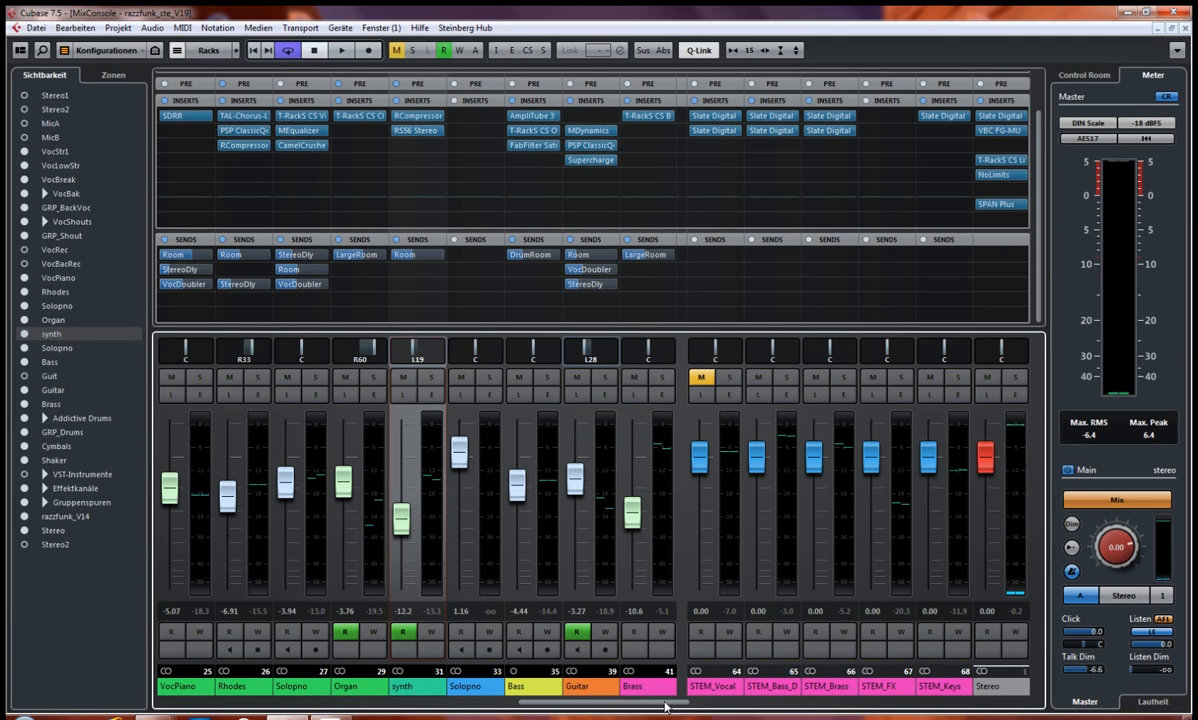
pyautogui.click(701, 377)
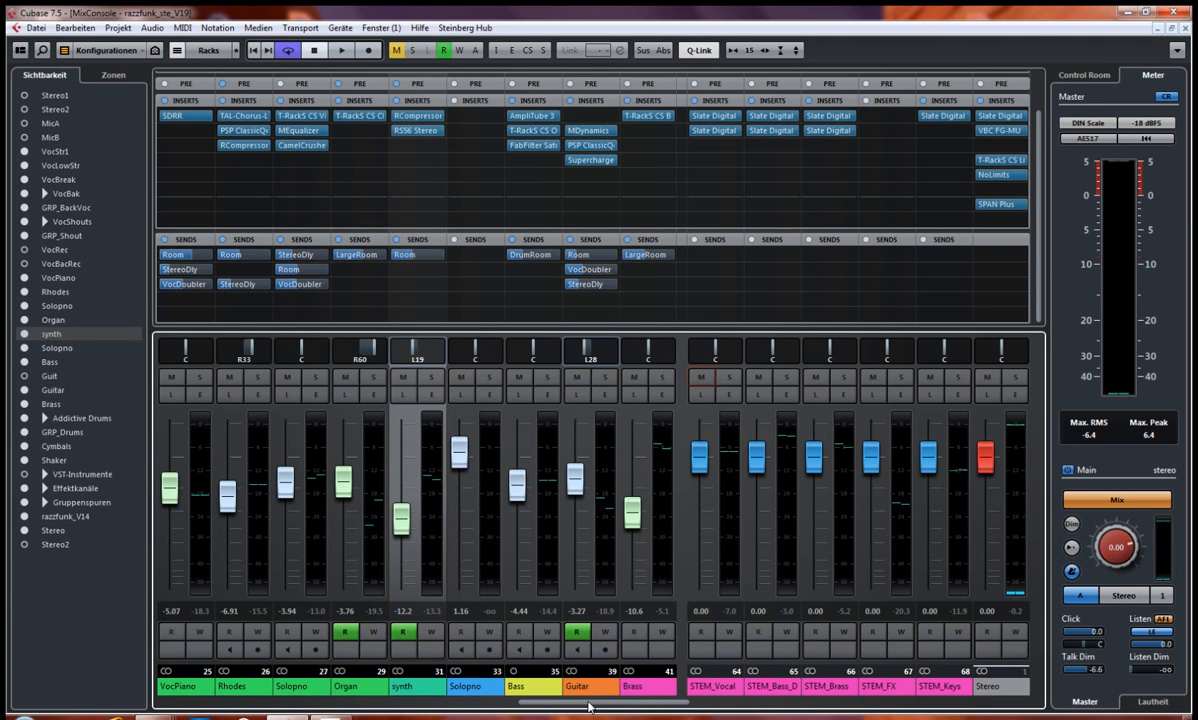
pyautogui.click(530, 690)
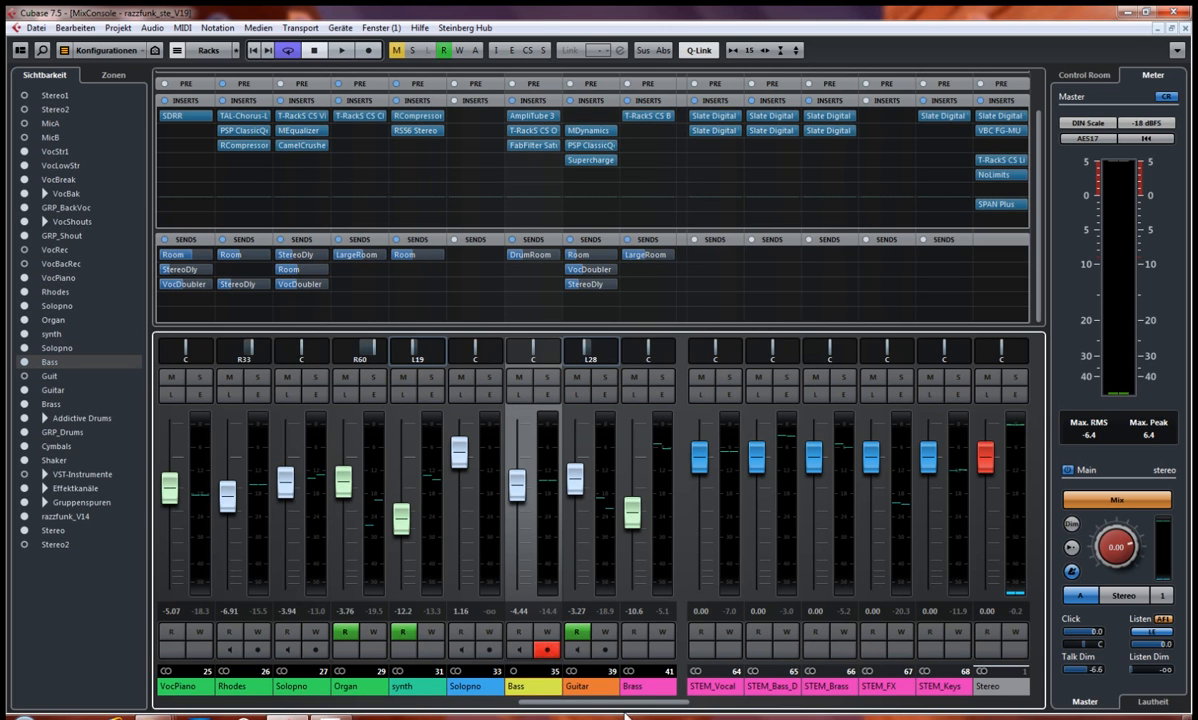
pyautogui.moveTo(629, 707); pyautogui.dragTo(609, 707)
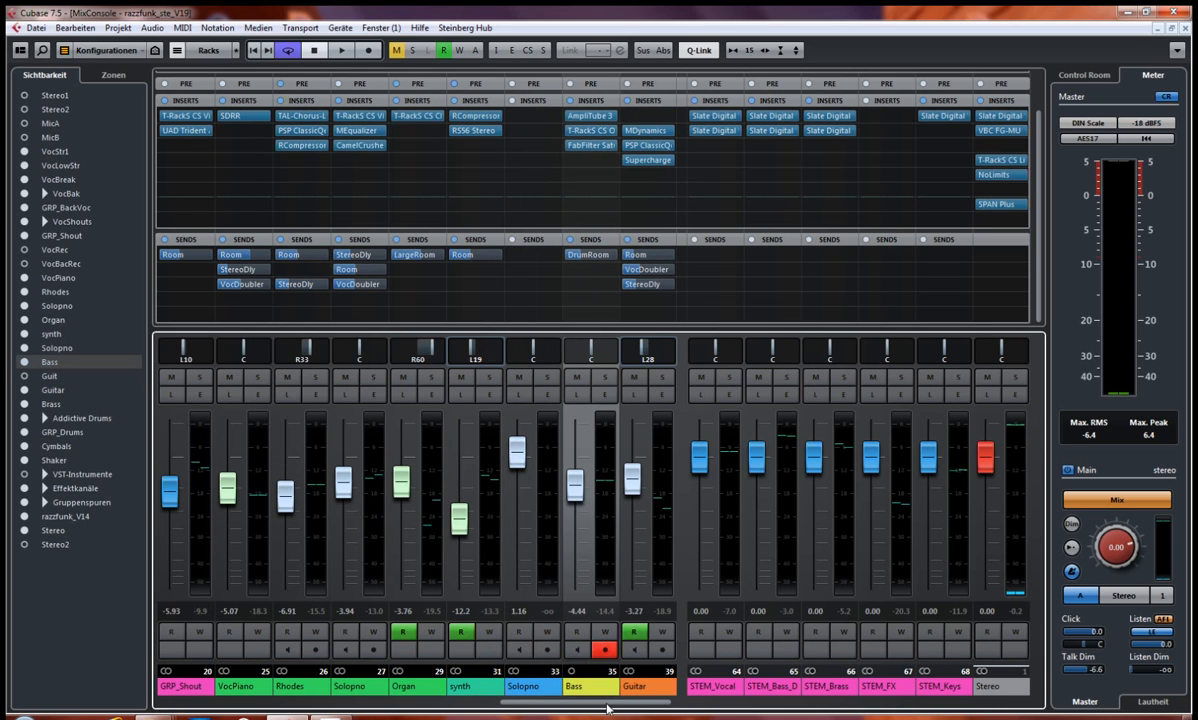
pyautogui.click(592, 118)
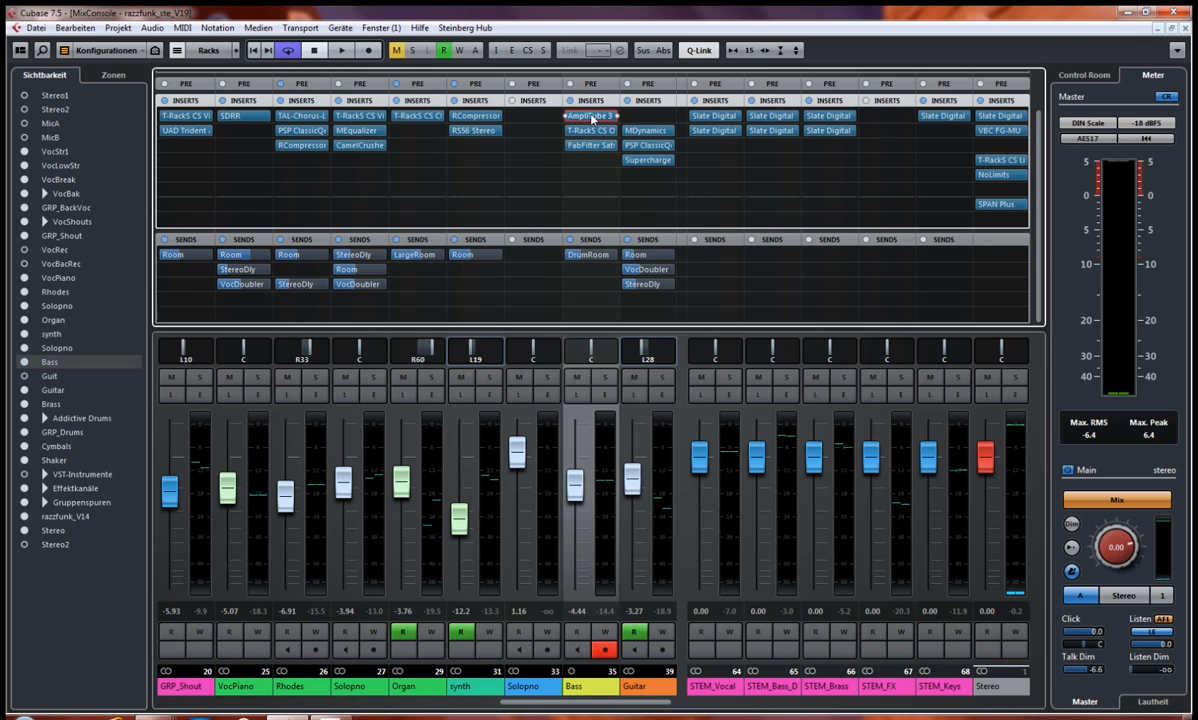
pyautogui.click(592, 117)
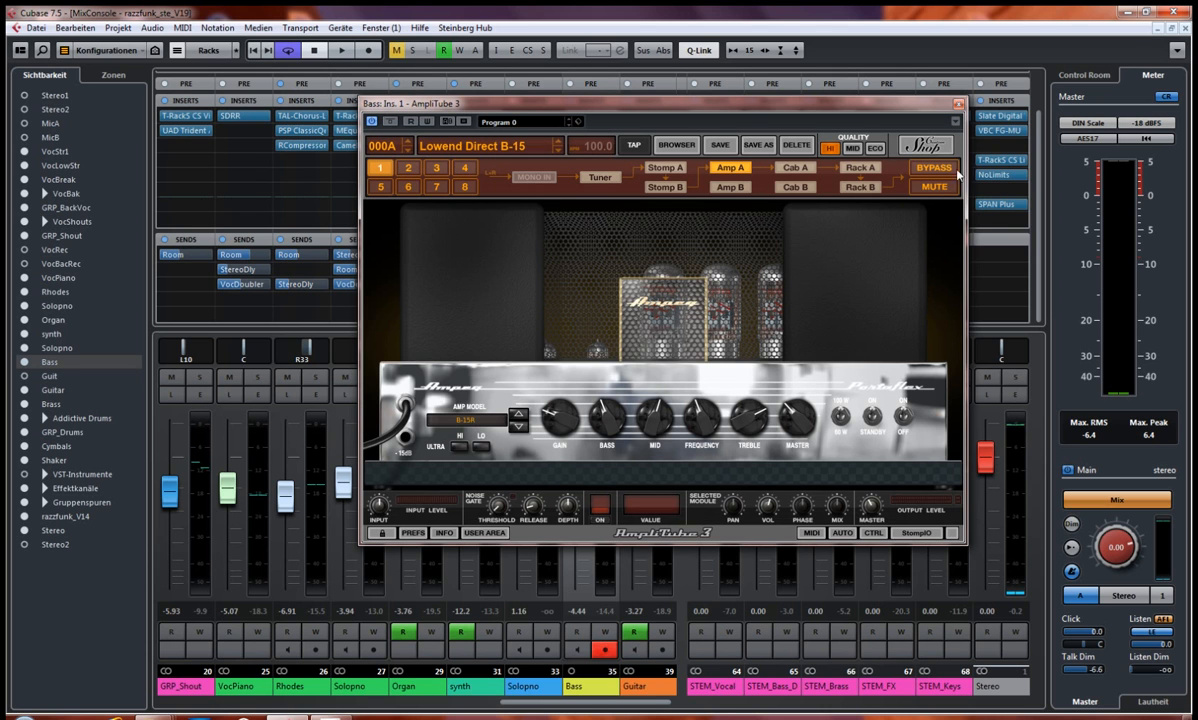
pyautogui.click(957, 106)
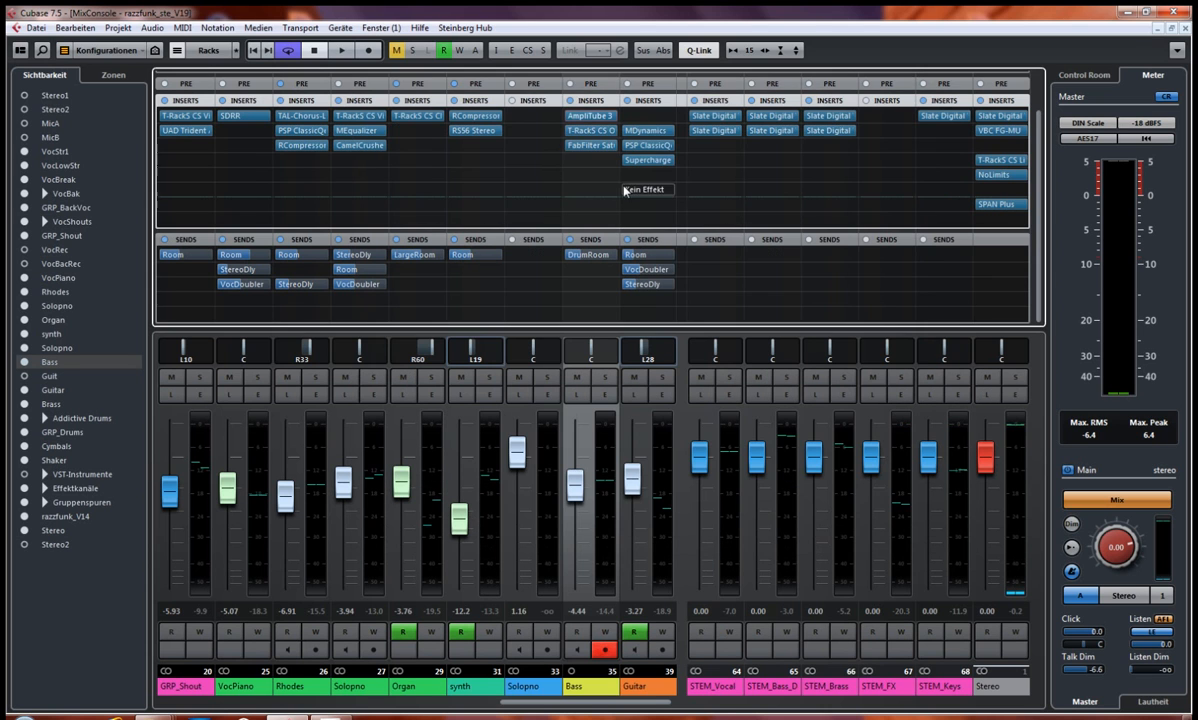
# Step: Solo the Bass channel, bypass all its inserts and play the dry bass briefly, then stop playback
pyautogui.click(606, 378)
pyautogui.click(570, 101)
pyautogui.press('space')
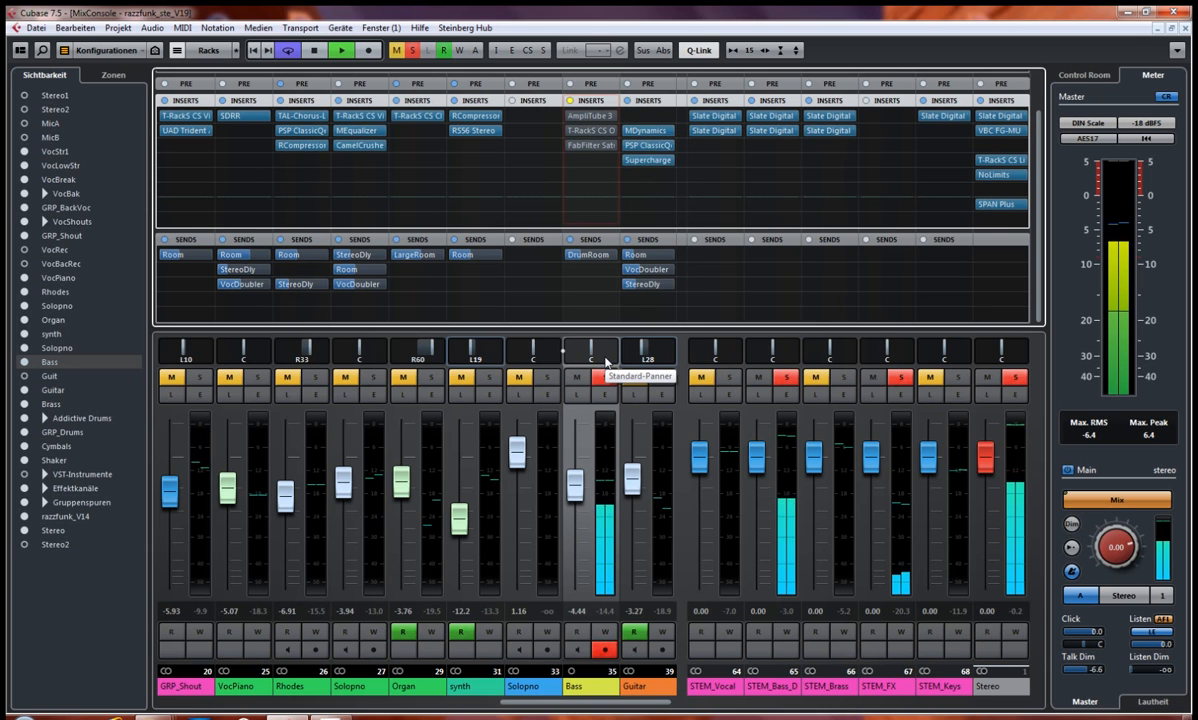
pyautogui.press('space')
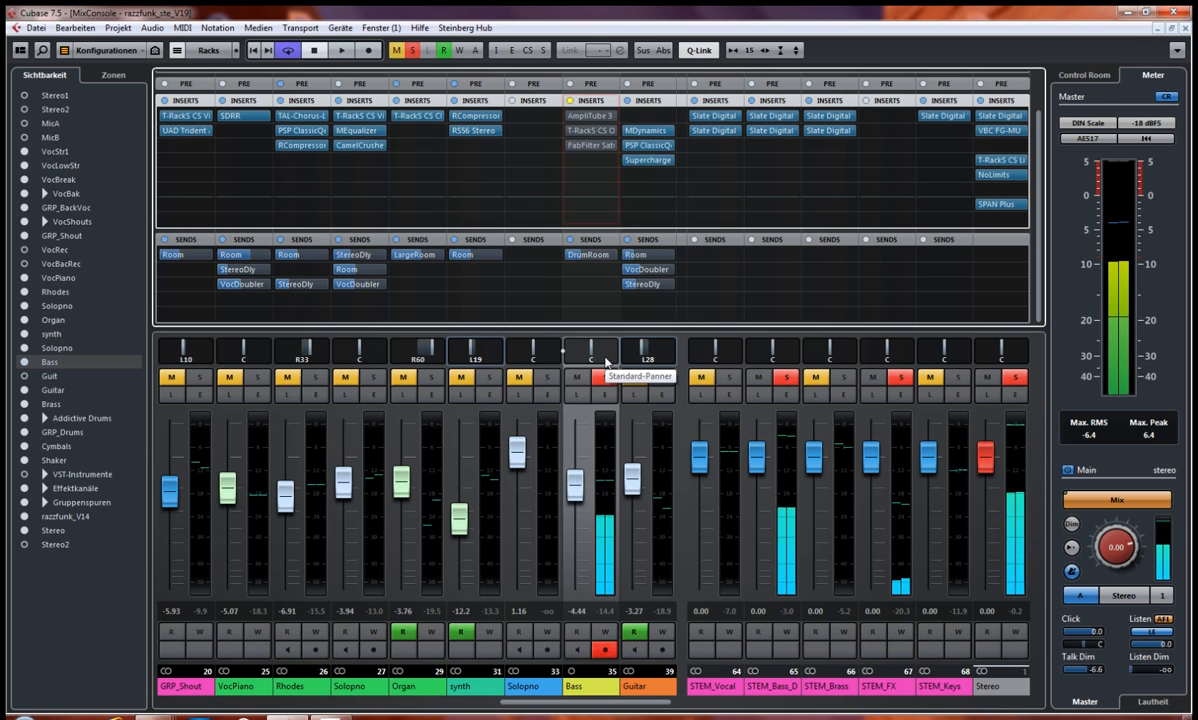
# Step: Play the soloed, unprocessed bass within the A3-Teil Brass/2 cycle in the project window, stop and return to bar 63
pyautogui.press('F3')
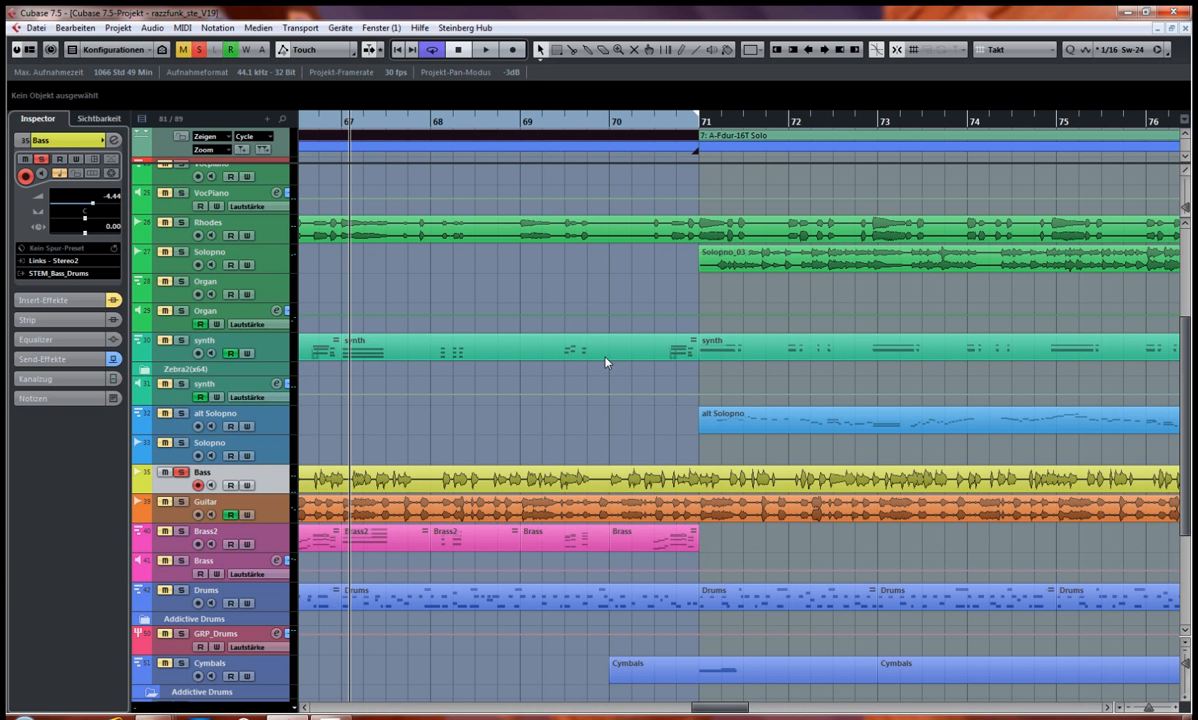
pyautogui.moveTo(729, 713); pyautogui.dragTo(700, 711)
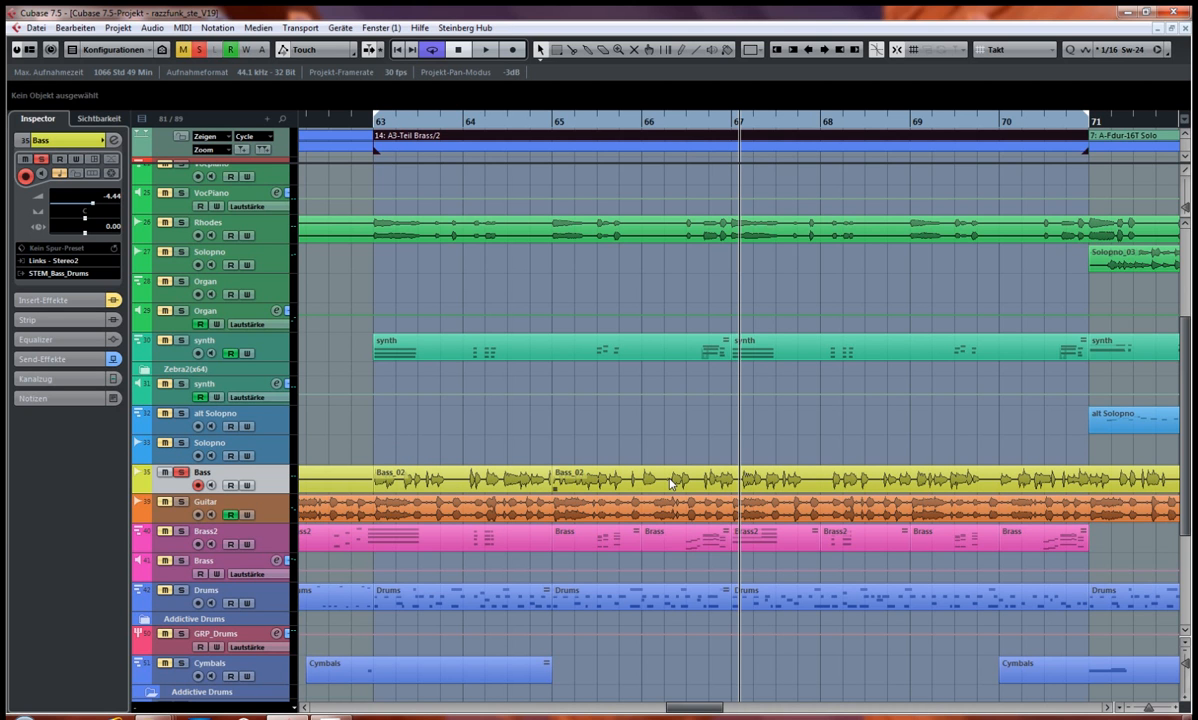
pyautogui.press('space')
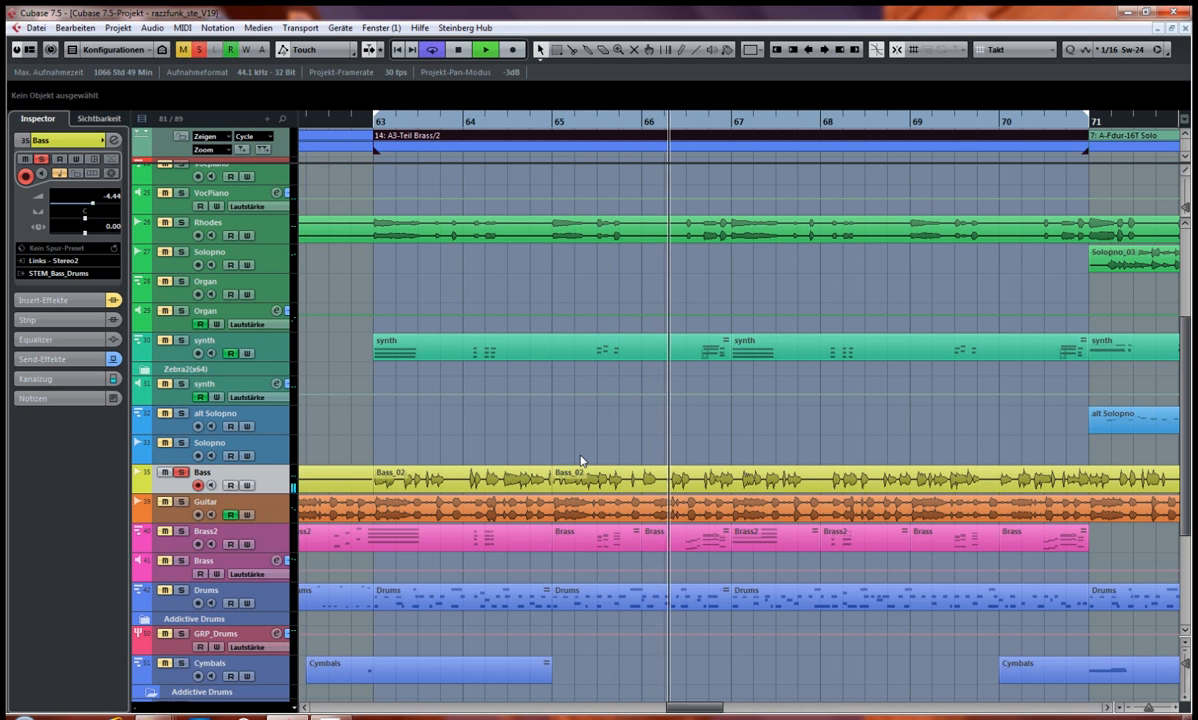
pyautogui.press('space')
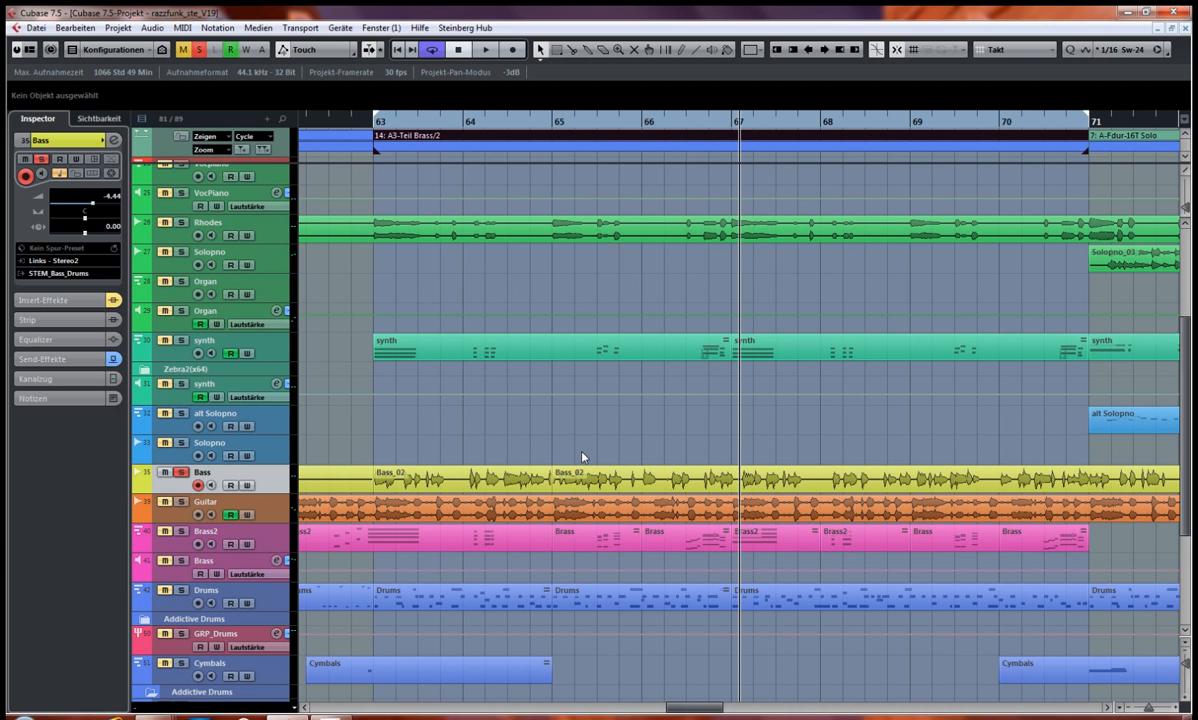
pyautogui.press('KP_1')
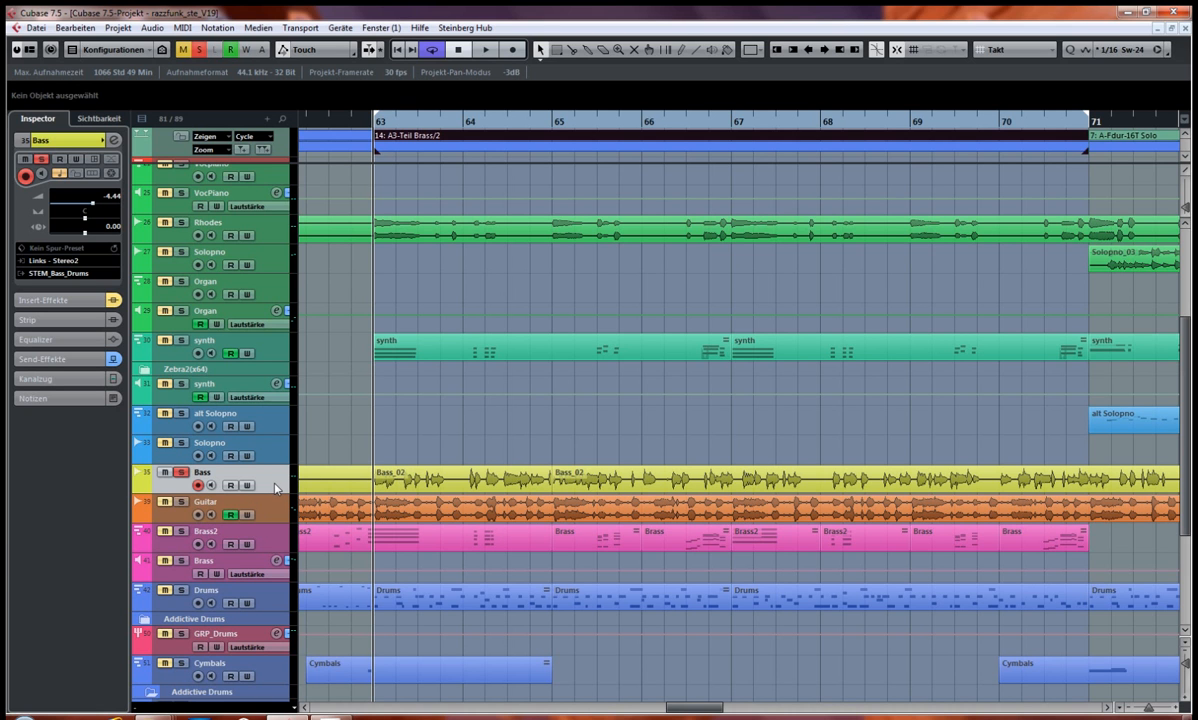
# Step: Reactivate the Bass channel's inserts in the MixConsole and clear all solos
pyautogui.press('F3')
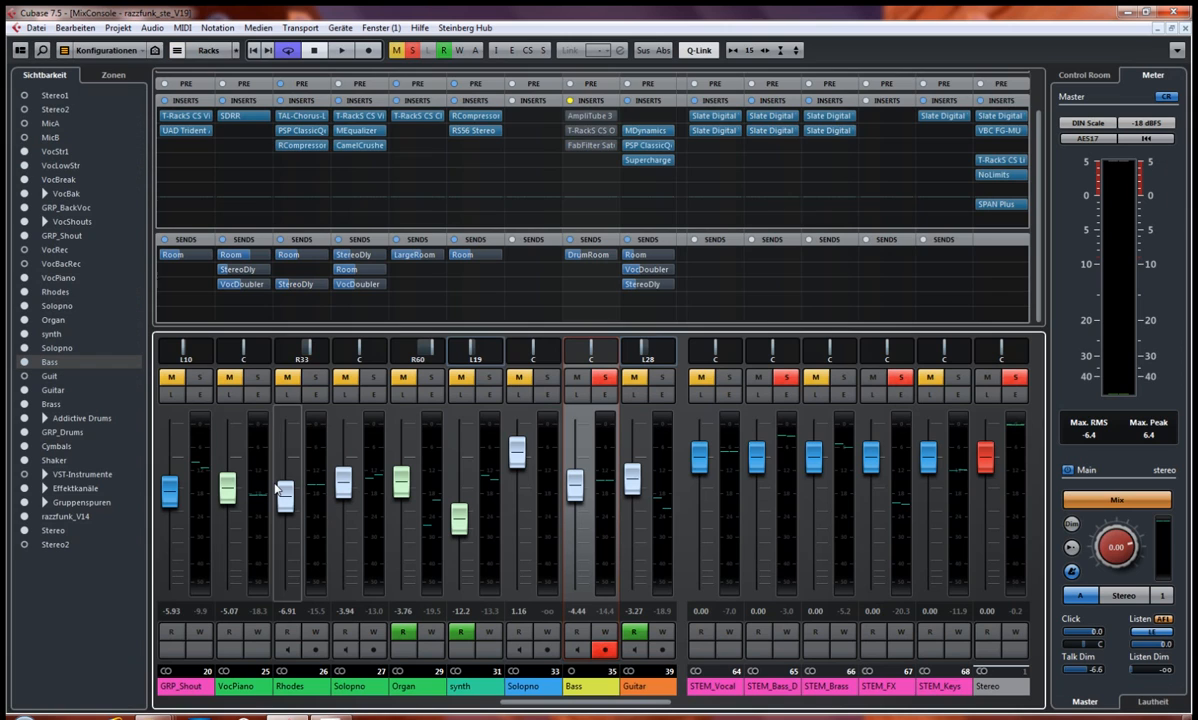
pyautogui.click(569, 101)
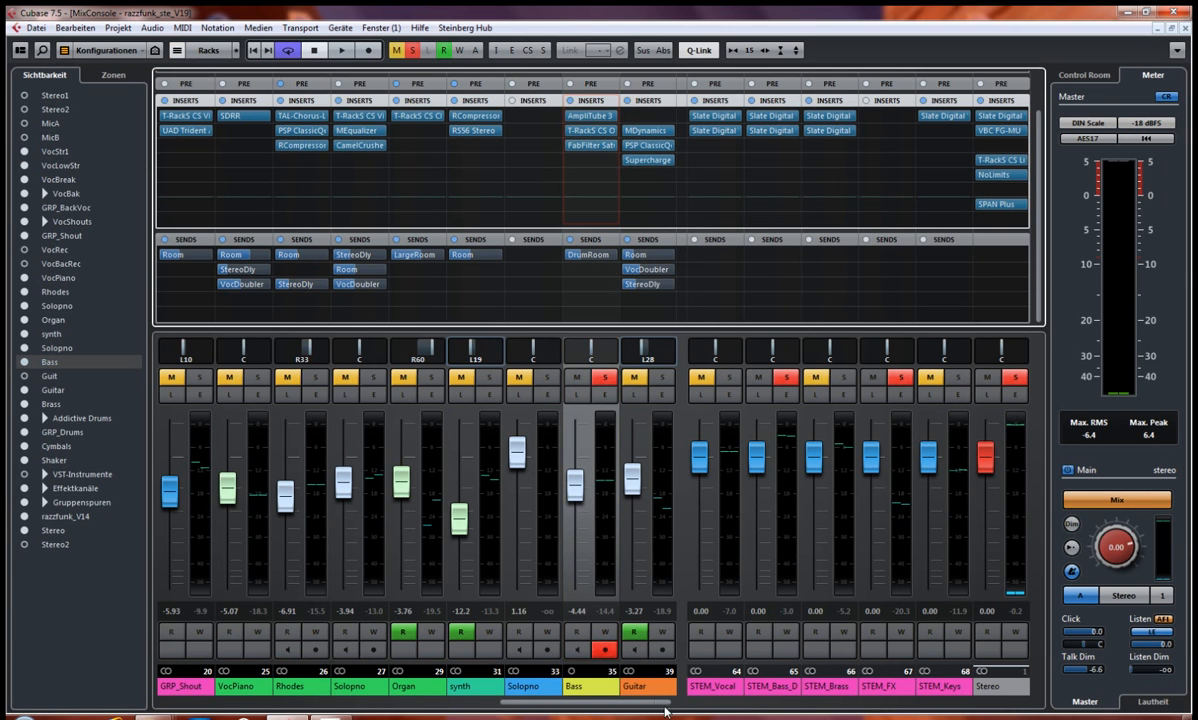
pyautogui.click(416, 51)
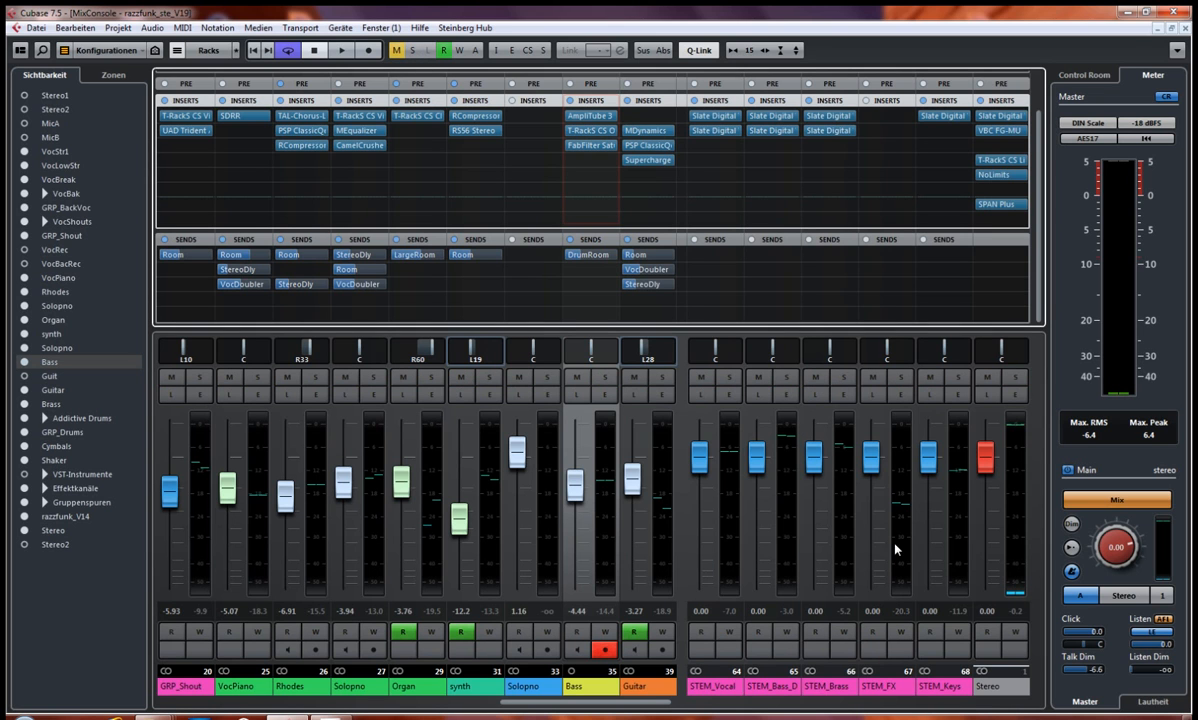
# Step: Solo the bass and drums stem group, play it from the cycle start in the project window and stop playback
pyautogui.click(787, 378)
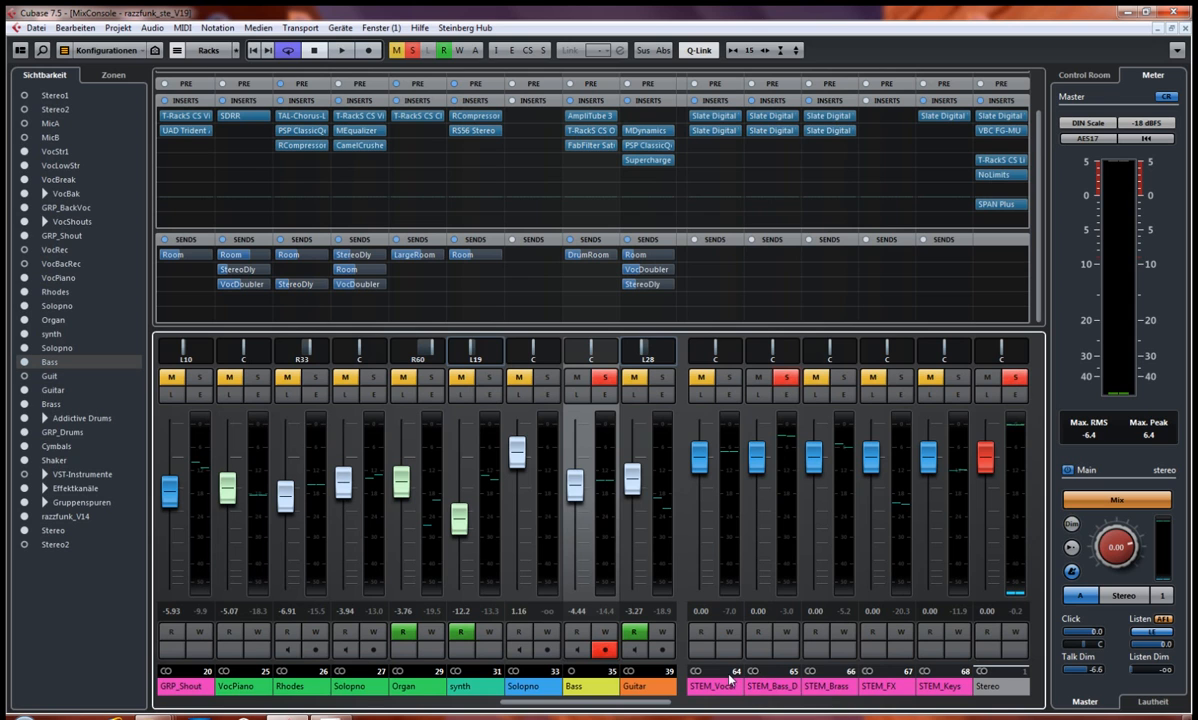
pyautogui.press('F3')
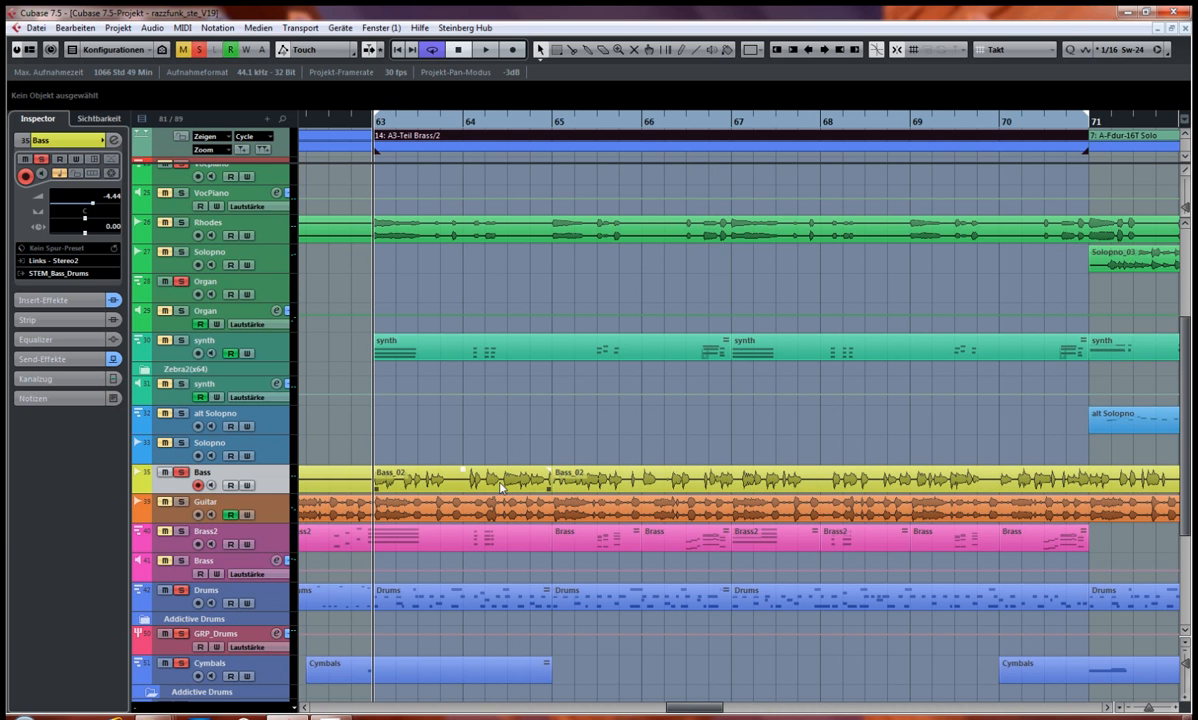
pyautogui.press('space')
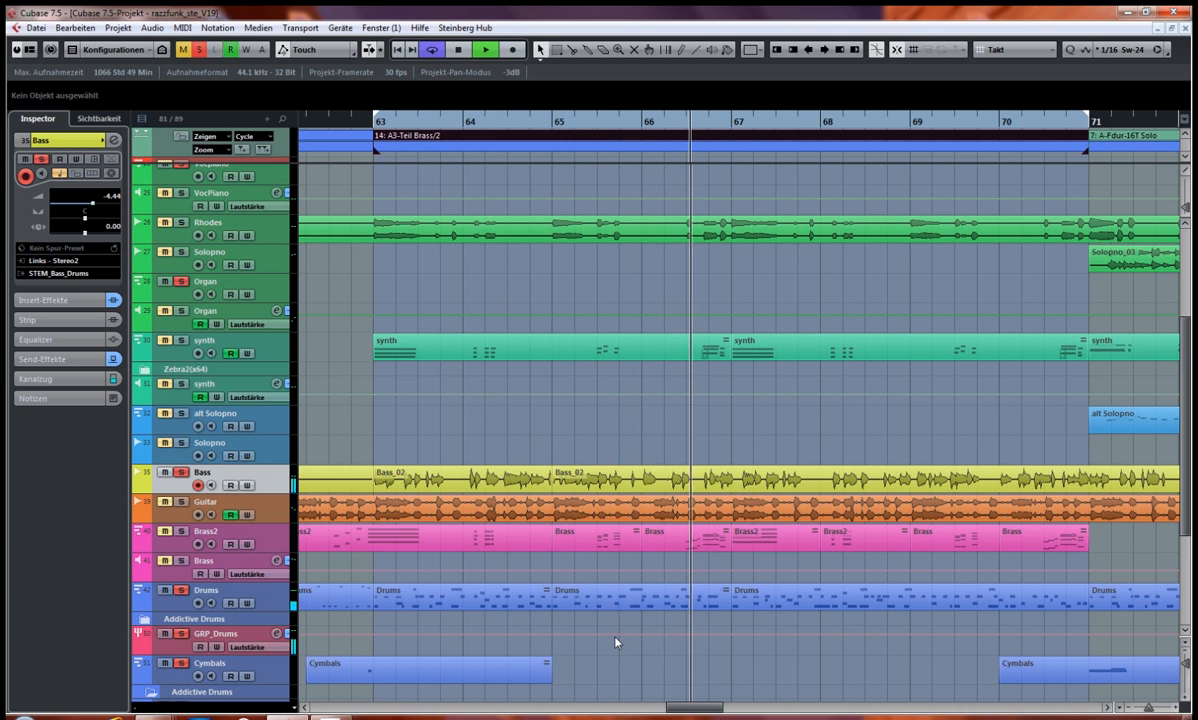
pyautogui.click(183, 595)
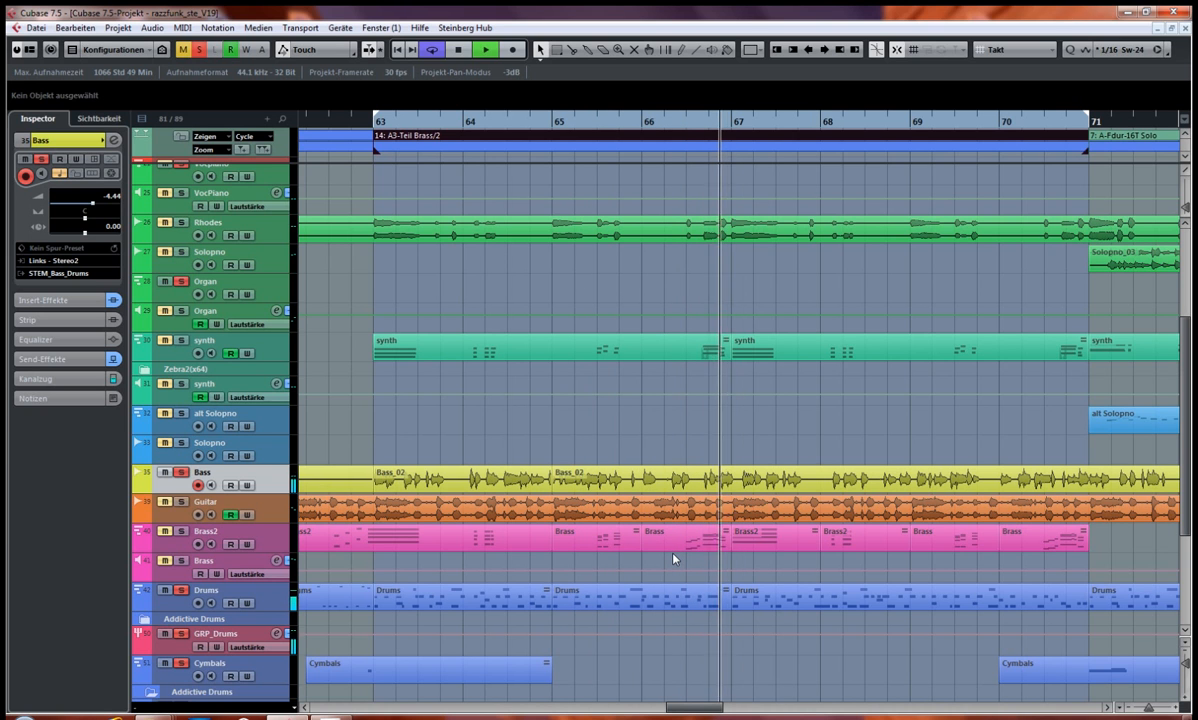
pyautogui.press('space')
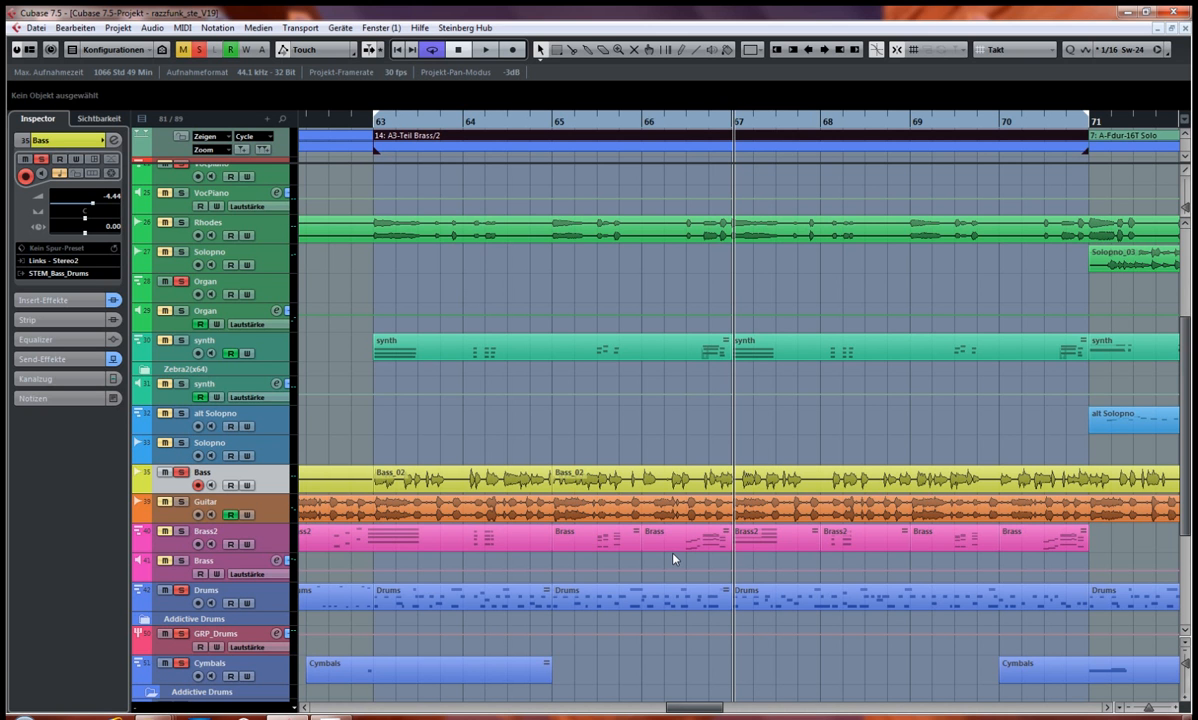
# Step: Select the bass and drums stem group in the MixConsole and bring the channels' Routing rack into view
pyautogui.press('F3')
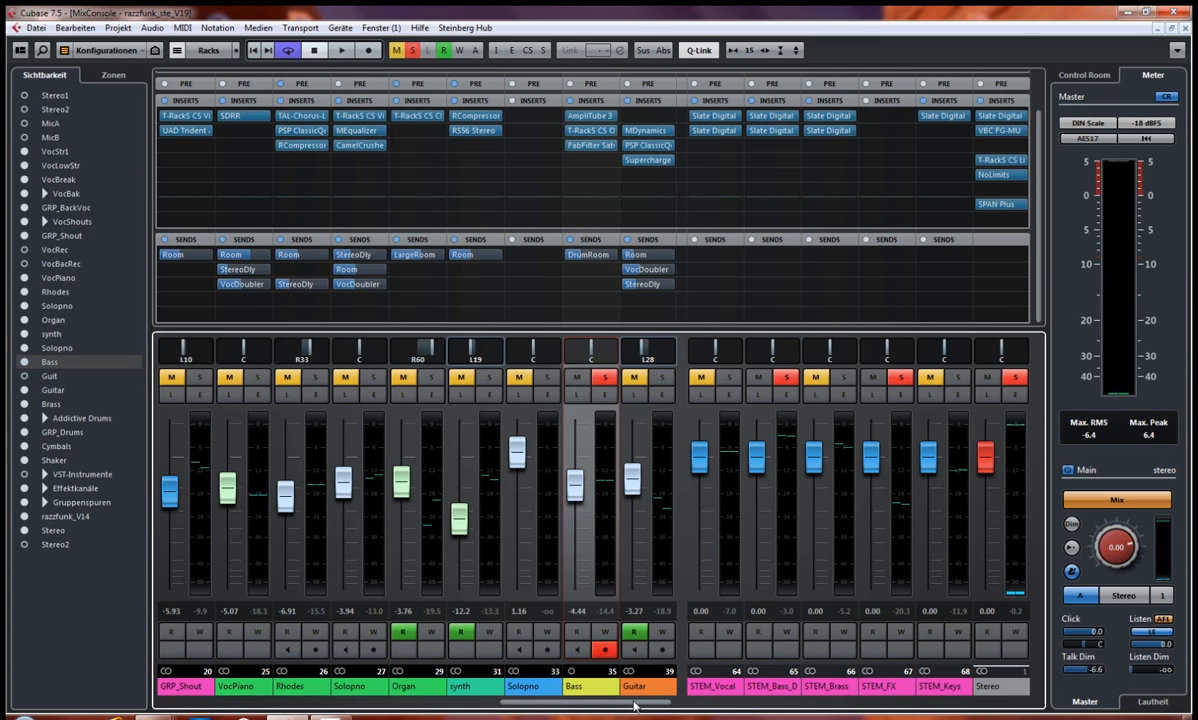
pyautogui.moveTo(630, 706); pyautogui.dragTo(618, 704)
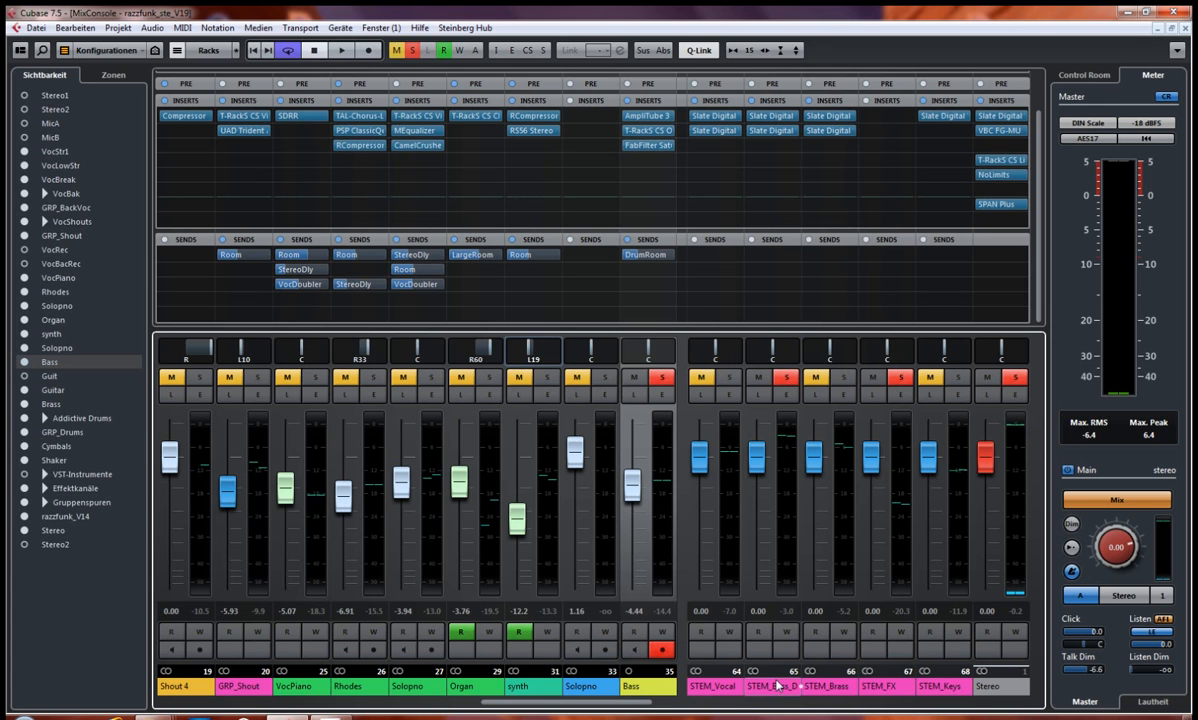
pyautogui.click(797, 438)
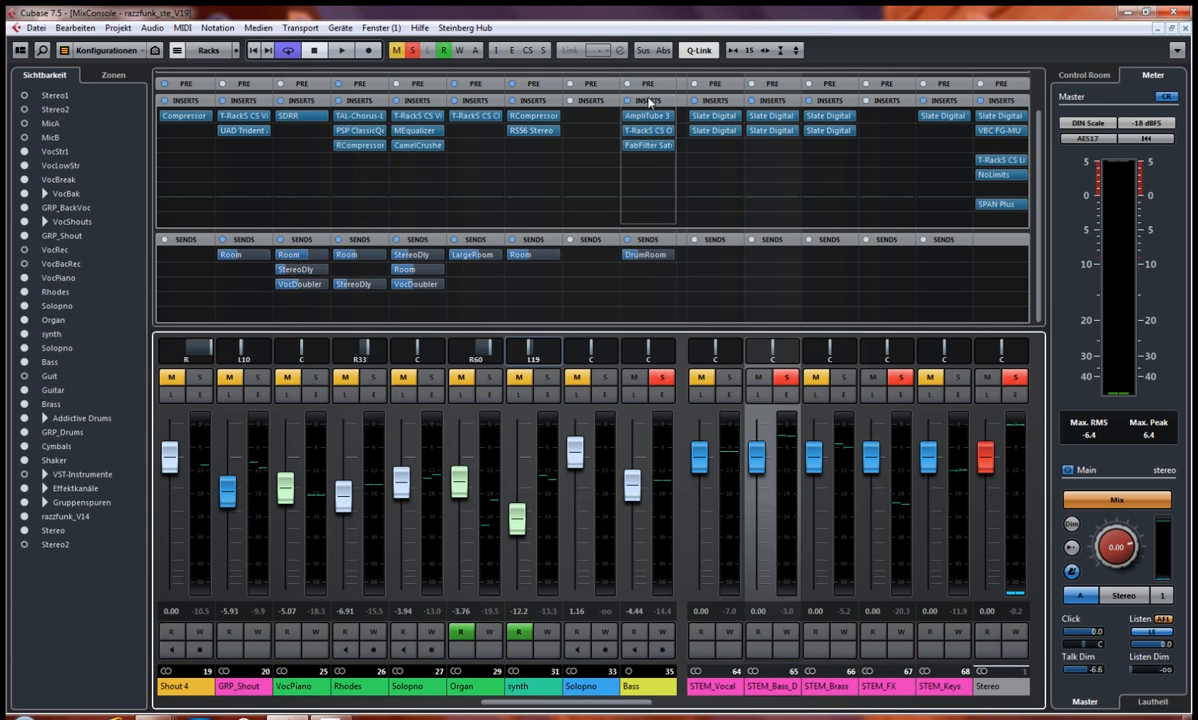
pyautogui.scroll(2, 640, 95)
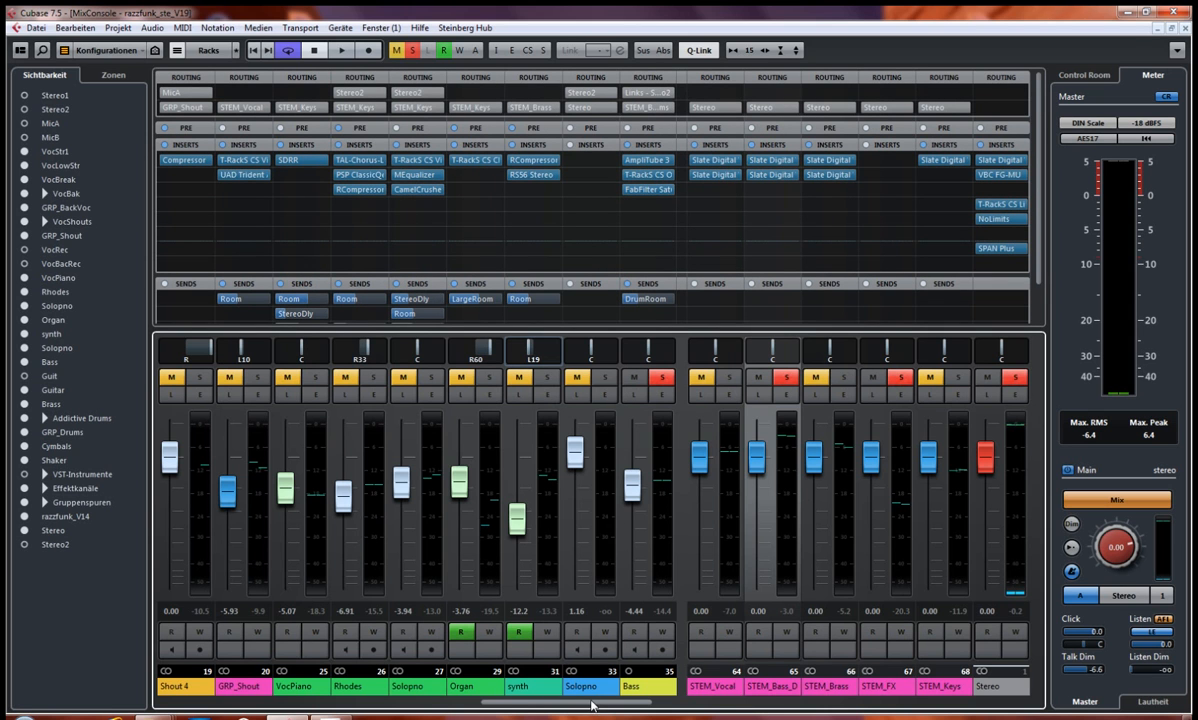
# Step: Hide the Gruppenspuren channels in the MixConsole, bring the Bass to Snare channels into view and clear all solos
pyautogui.moveTo(590, 709); pyautogui.dragTo(560, 716)
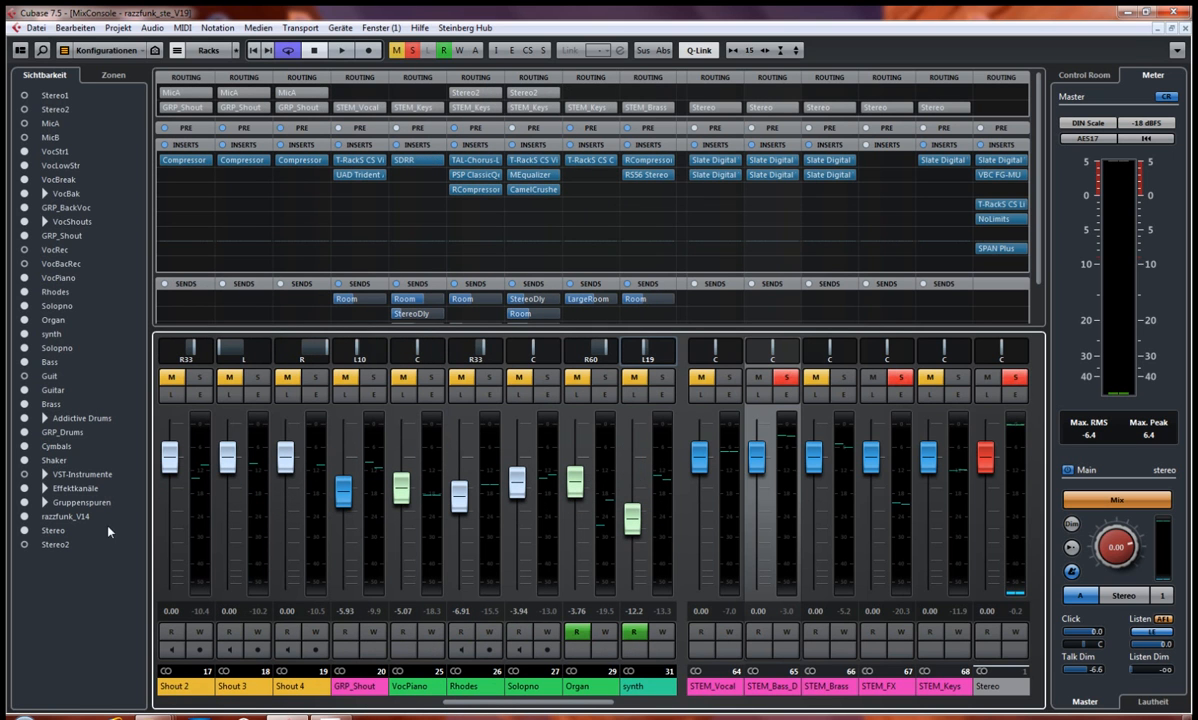
pyautogui.click(25, 503)
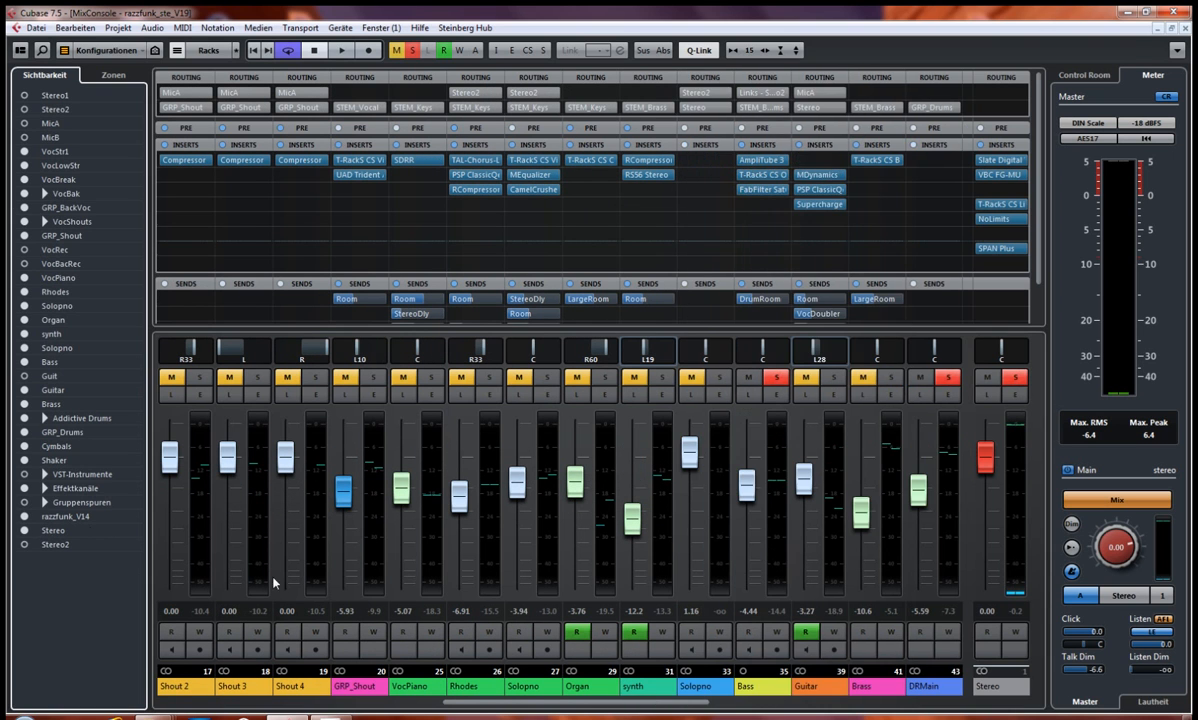
pyautogui.moveTo(651, 708); pyautogui.dragTo(689, 708)
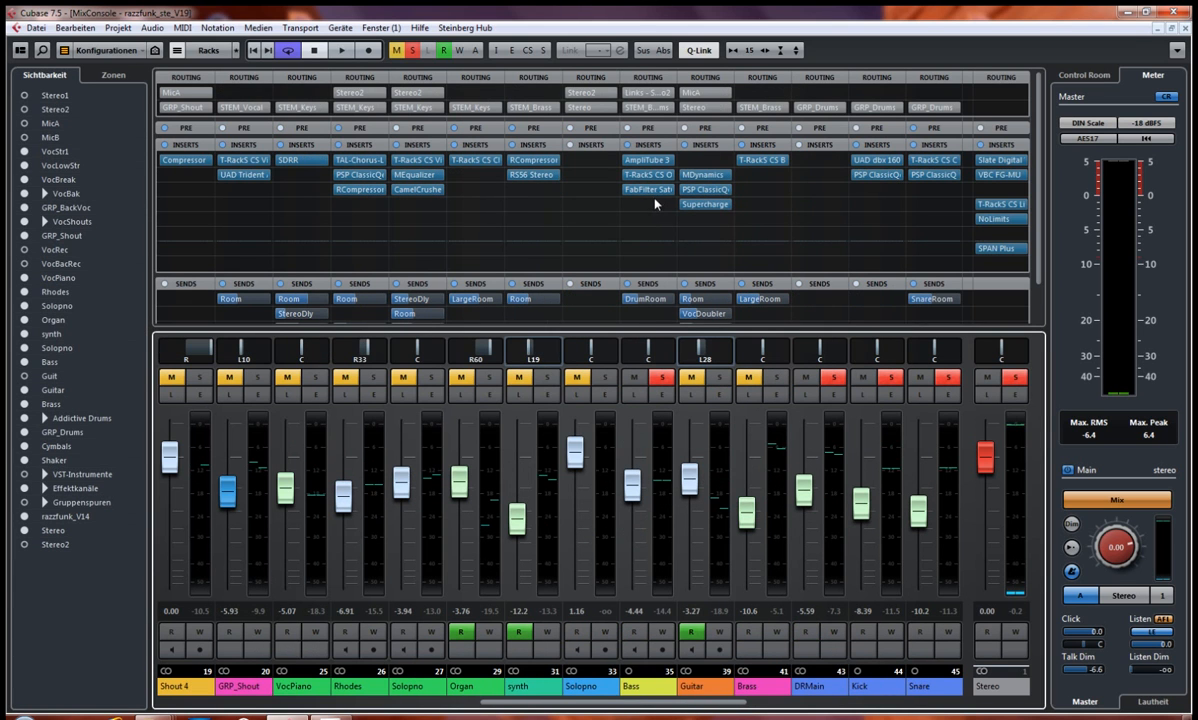
pyautogui.click(412, 52)
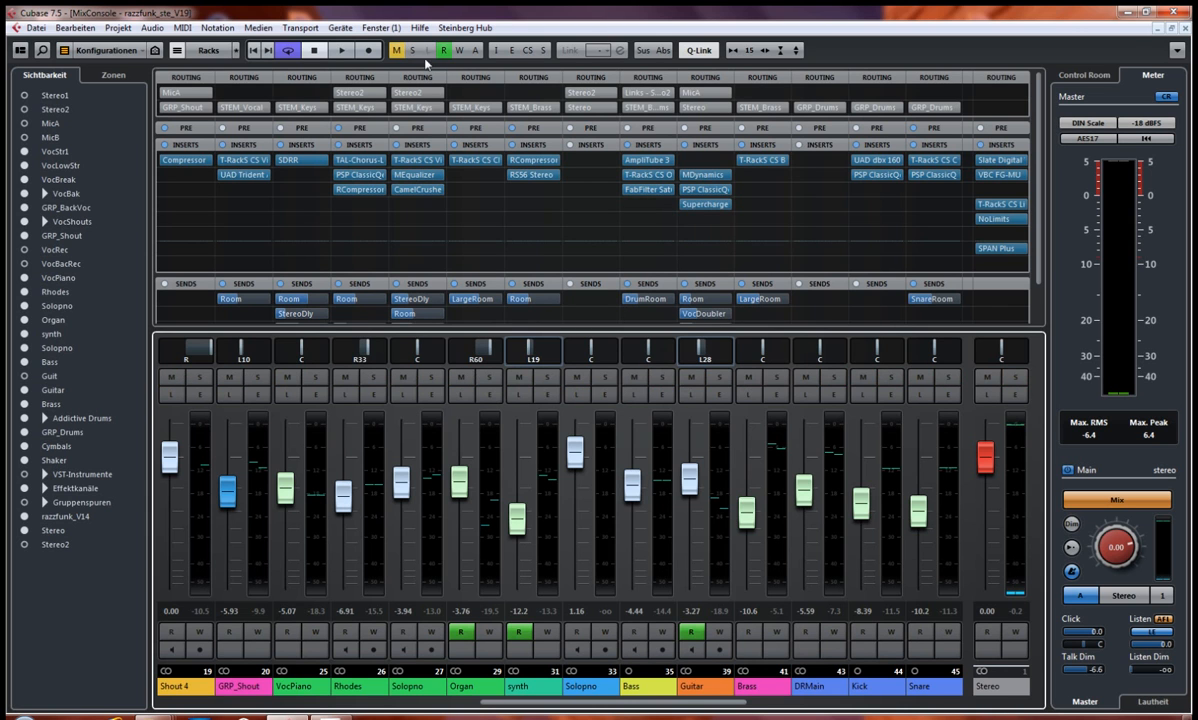
# Step: Solo the Bass channel and examine the amp, cabinet and rack sections of its AmpliTube 3 insert
pyautogui.click(662, 379)
pyautogui.click(650, 160)
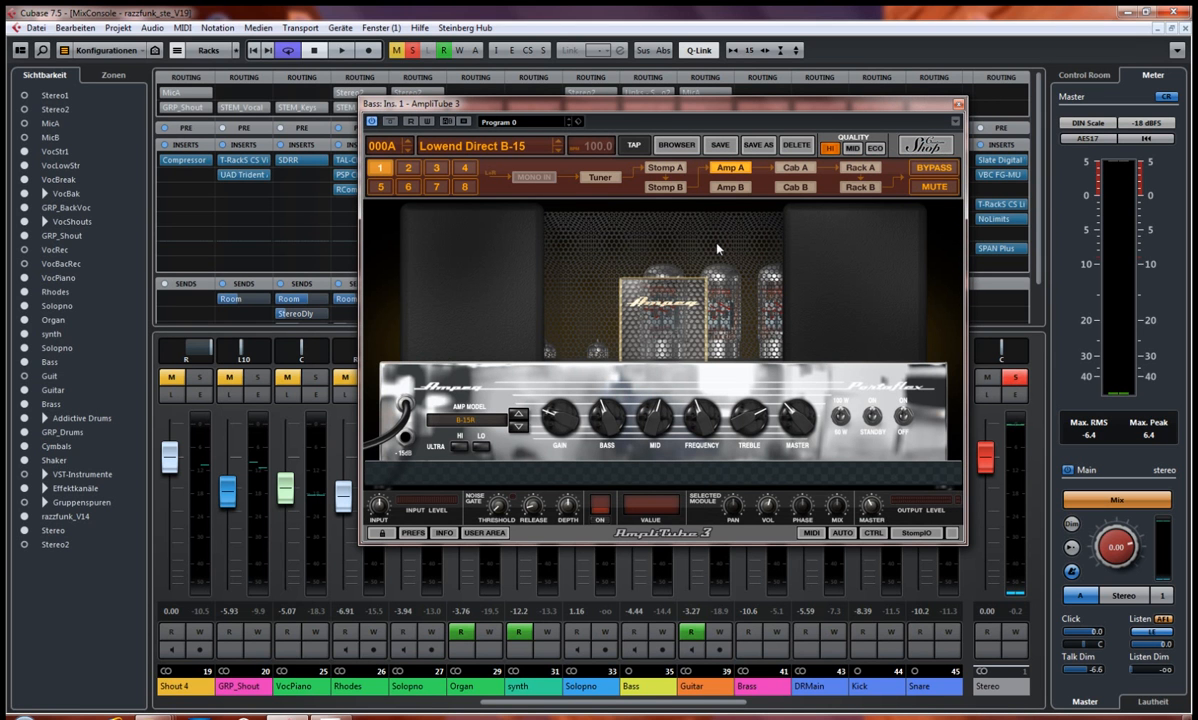
pyautogui.click(795, 169)
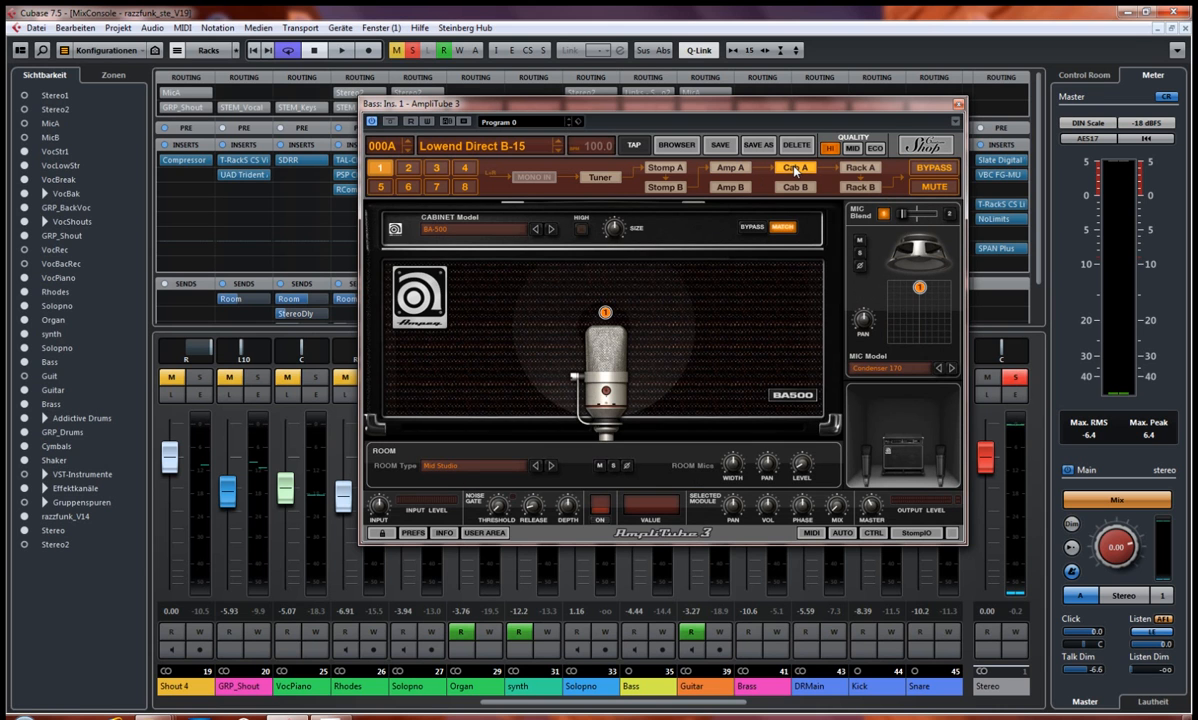
pyautogui.click(858, 169)
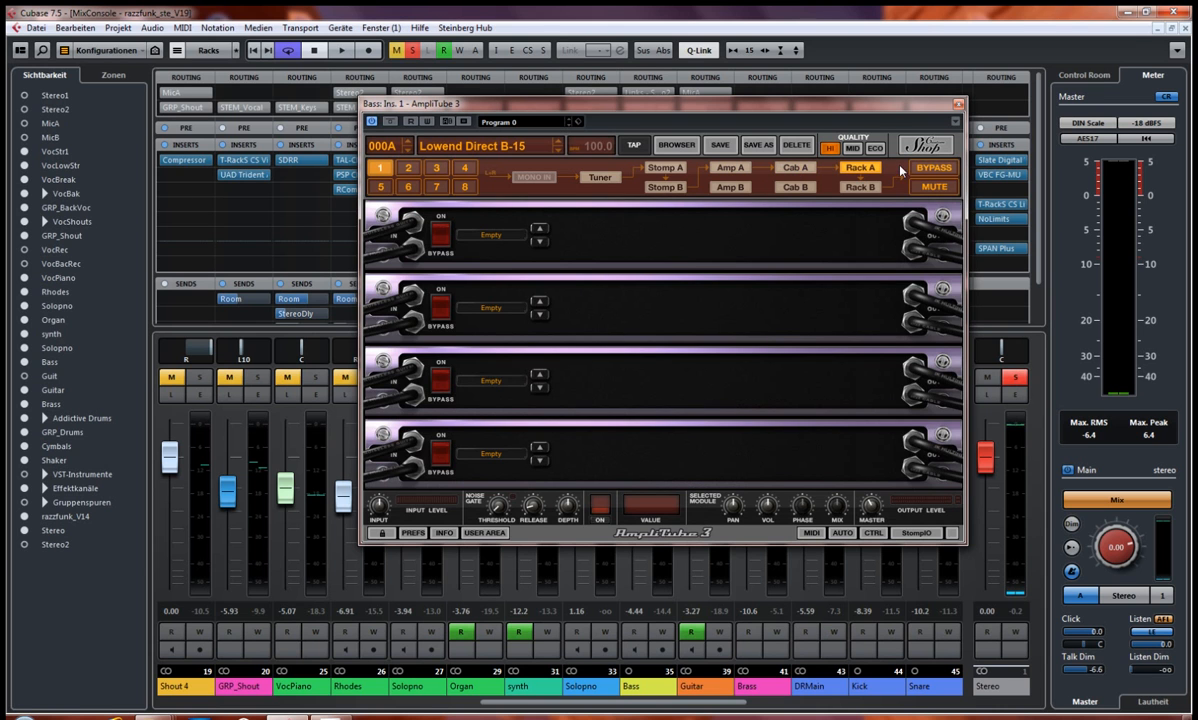
pyautogui.click(958, 104)
# Step: Inspect the settings of the Bass channel's T-RackS CS Opto Comp insert and close the plug-in
pyautogui.click(646, 175)
pyautogui.moveTo(677, 175); pyautogui.dragTo(477, 179)
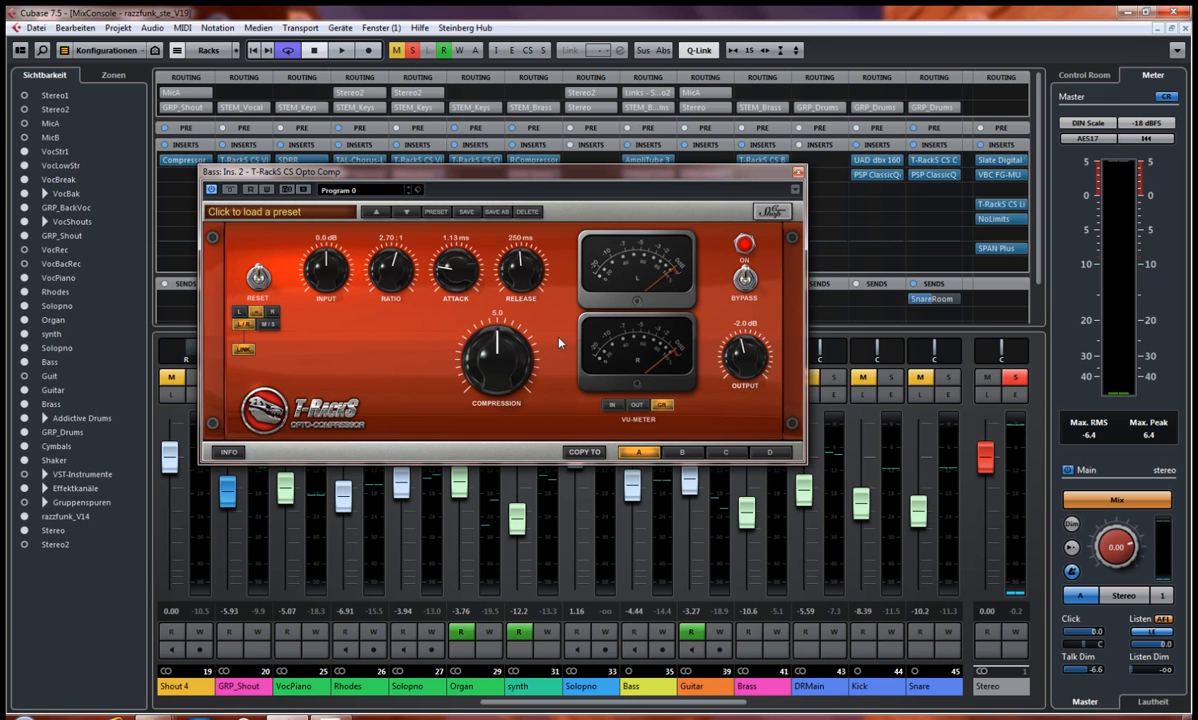
pyautogui.click(797, 175)
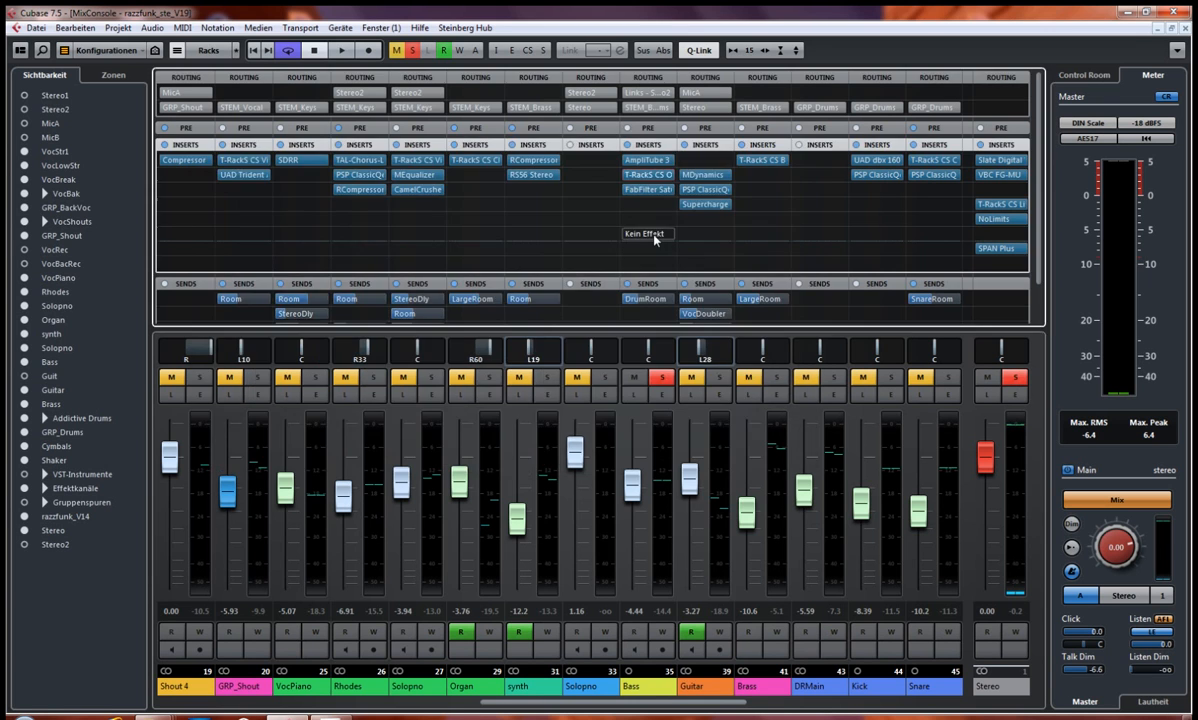
# Step: Inspect the Warm Tube and Warm Tape bands of the Bass channel's FabFilter Saturn insert and close the plug-in
pyautogui.click(642, 190)
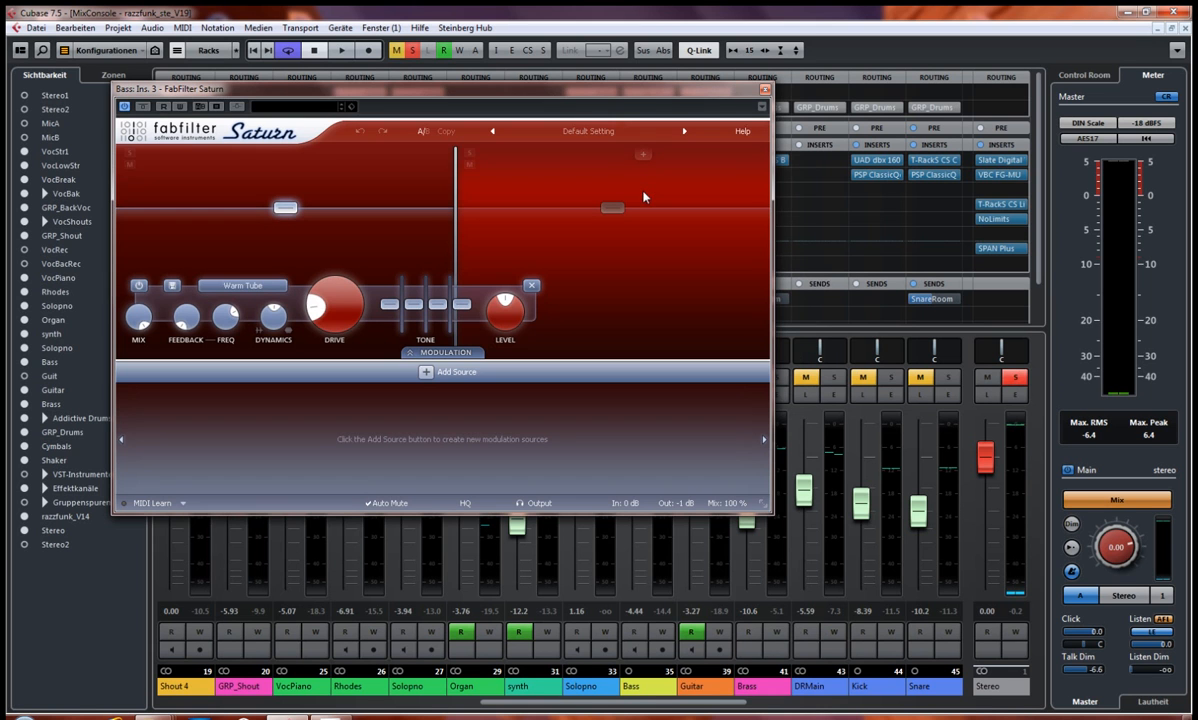
pyautogui.moveTo(605, 95); pyautogui.dragTo(669, 152)
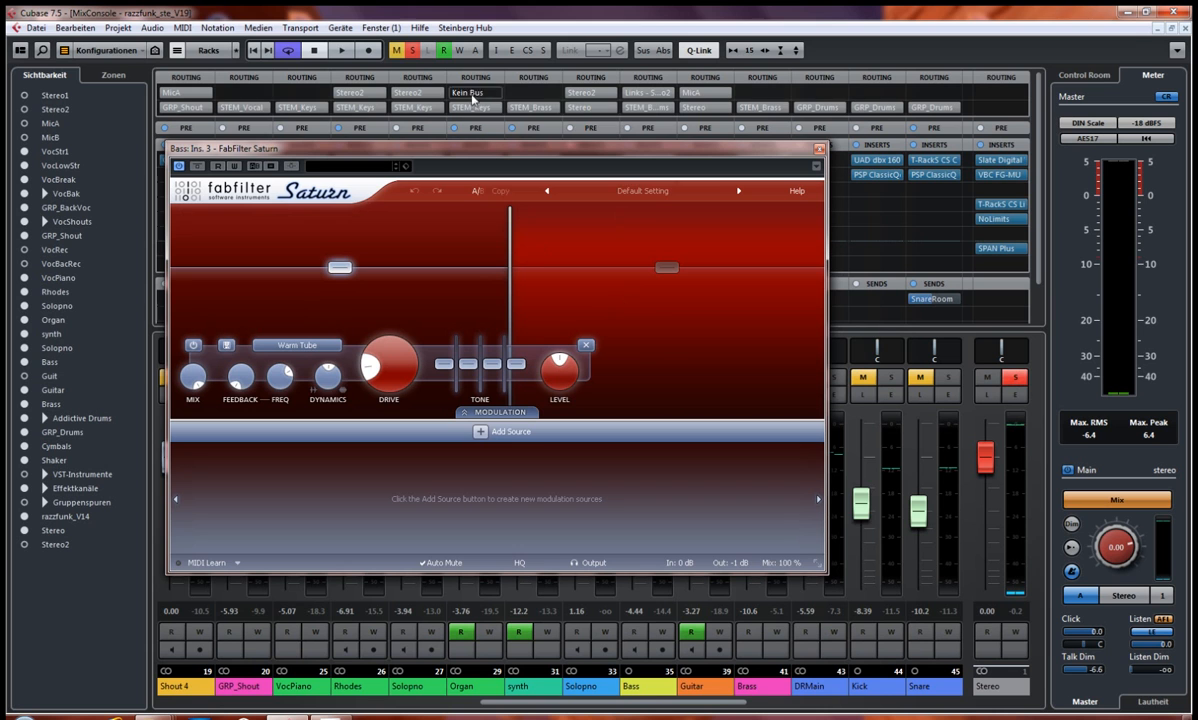
pyautogui.moveTo(449, 148); pyautogui.dragTo(490, 119)
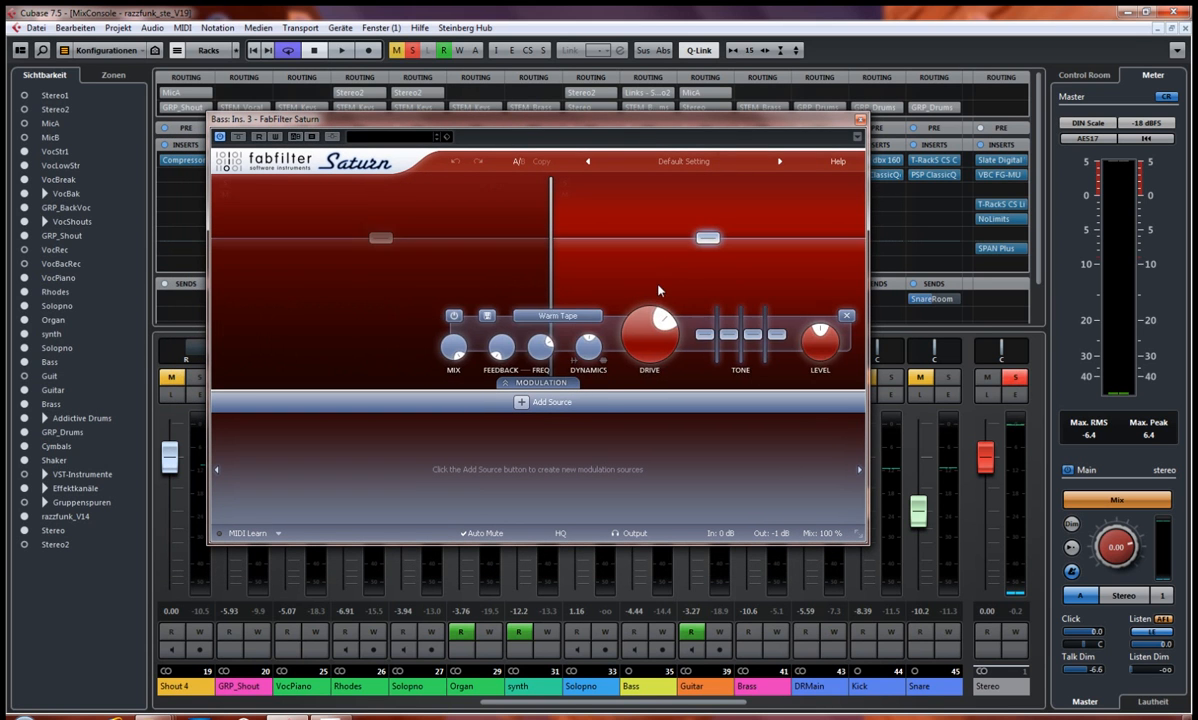
pyautogui.moveTo(440, 345)
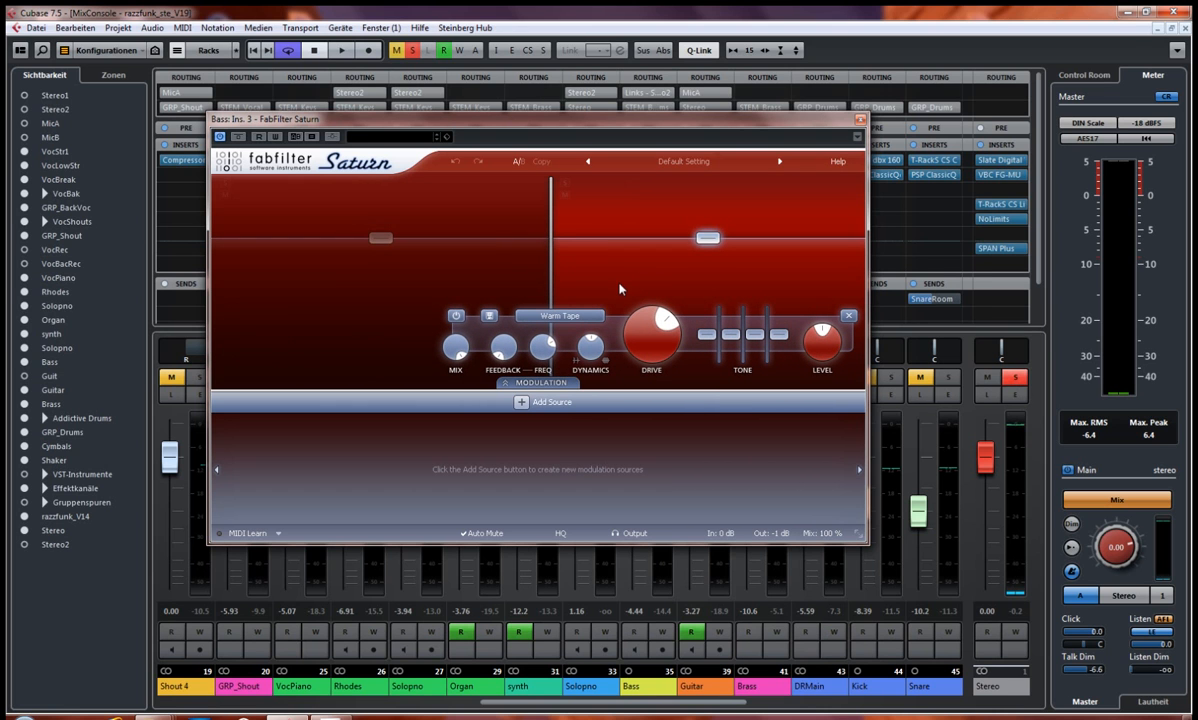
pyautogui.click(859, 121)
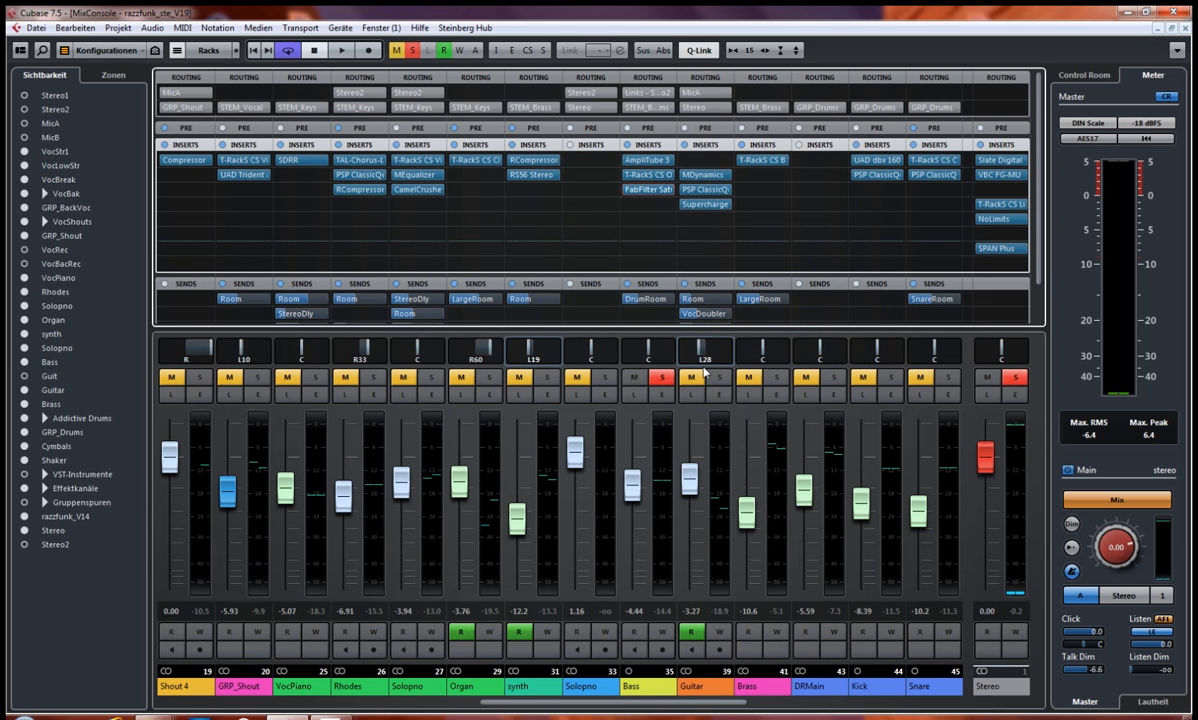
# Step: Play the soloed Bass with its AmpliTube 3, T-RackS Opto Comp and FabFilter Saturn inserts bypassed, and stop playback
pyautogui.press('space')
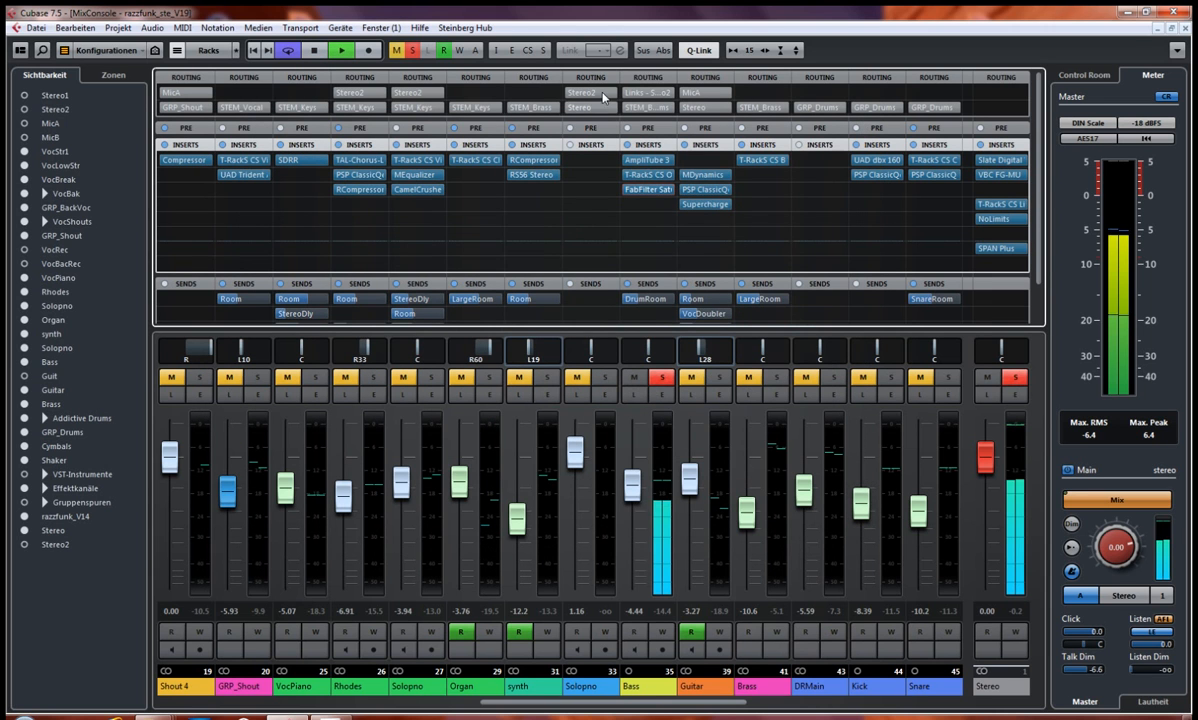
pyautogui.click(624, 176)
pyautogui.click(625, 190)
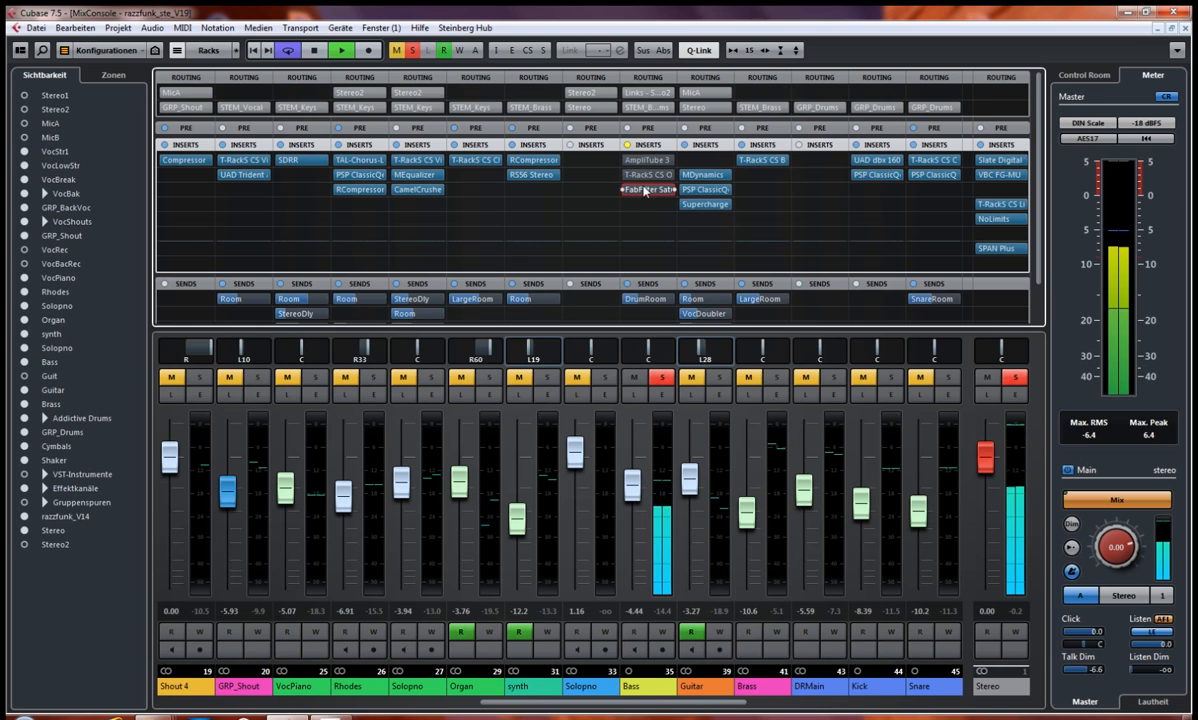
pyautogui.click(652, 176)
pyautogui.press('space')
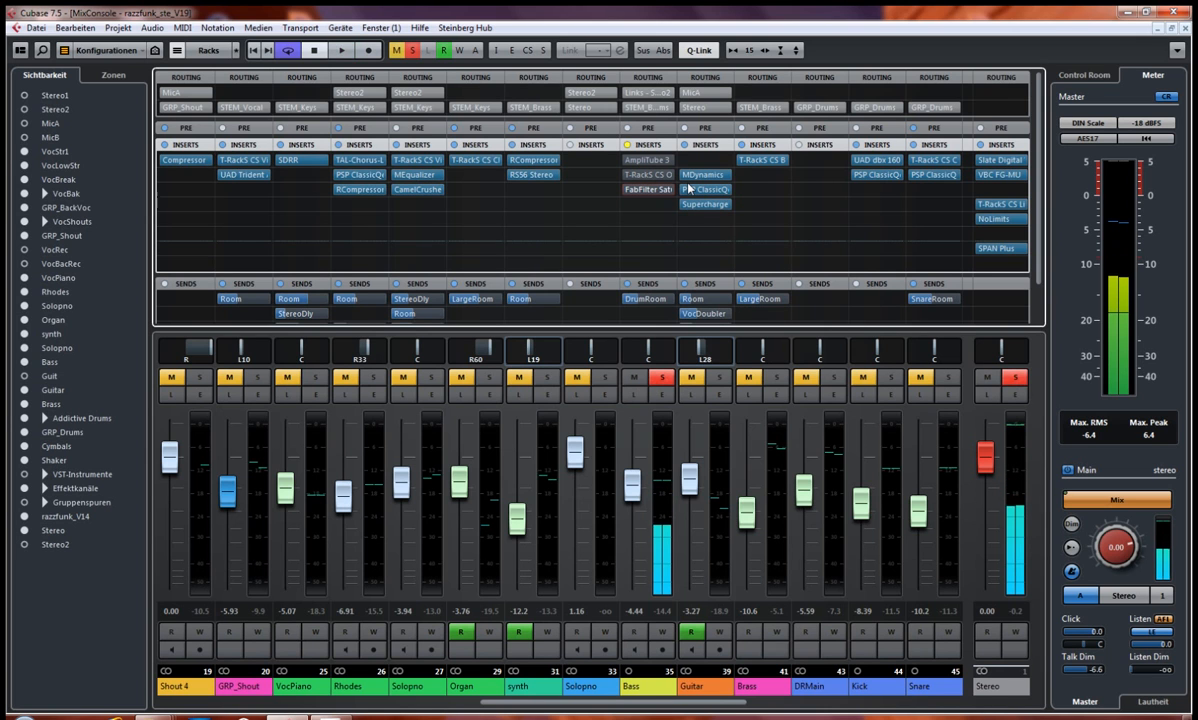
# Step: Reactivate AmpliTube 3, the T-RackS Opto Comp and FabFilter Saturn one after another while auditioning the soloed Bass
pyautogui.click(621, 161)
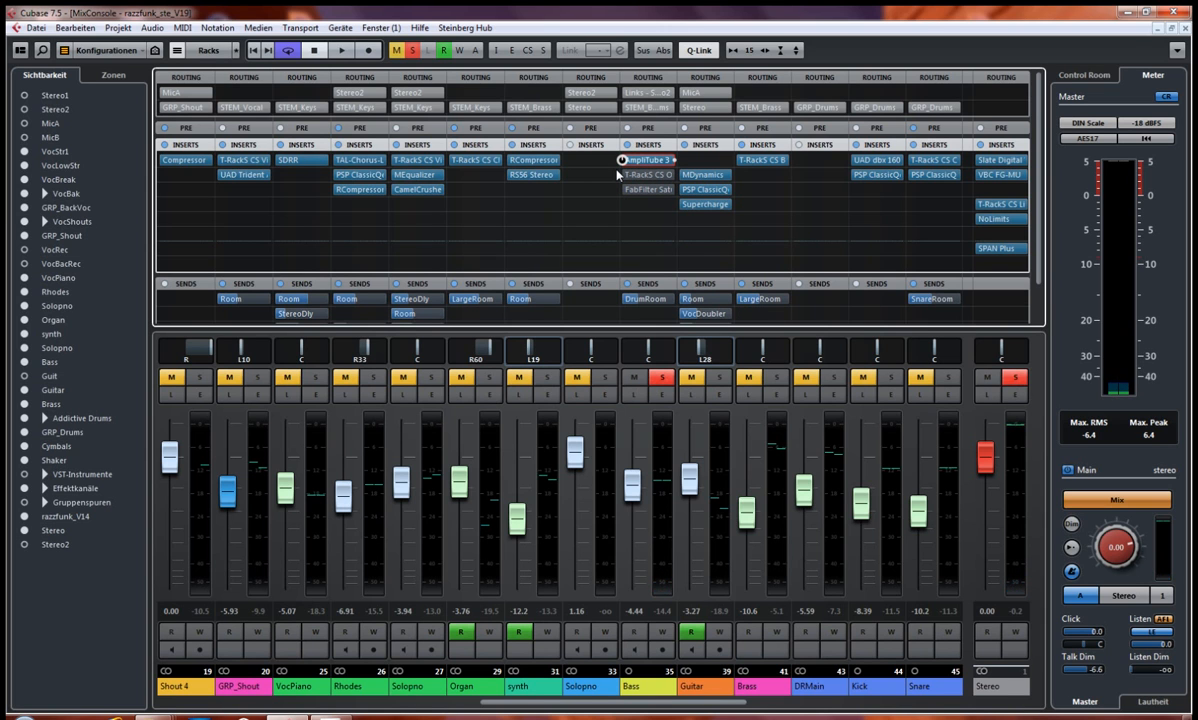
pyautogui.press('space')
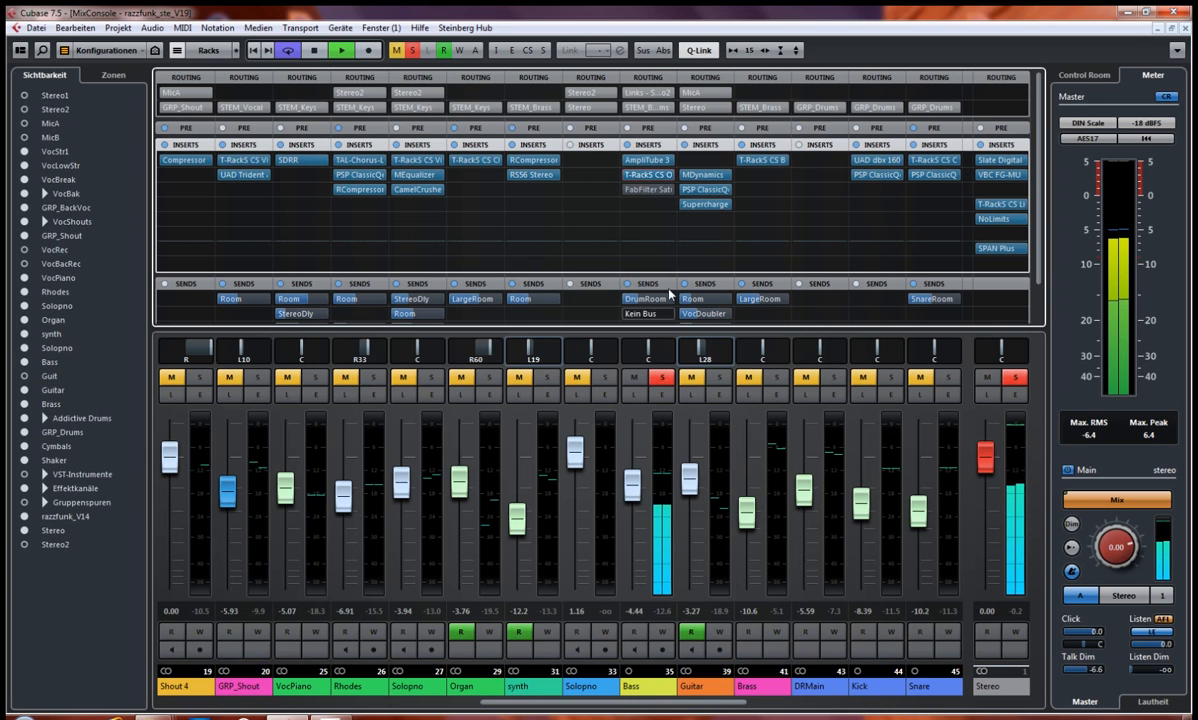
pyautogui.click(622, 190)
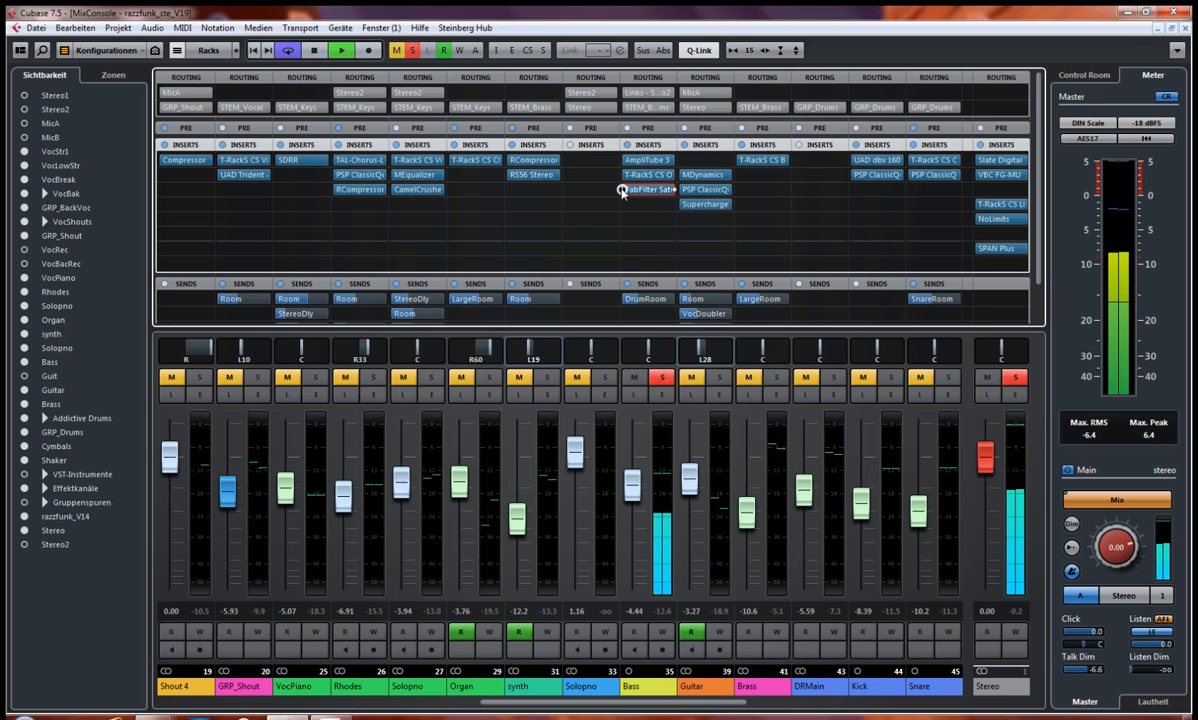
pyautogui.click(622, 190)
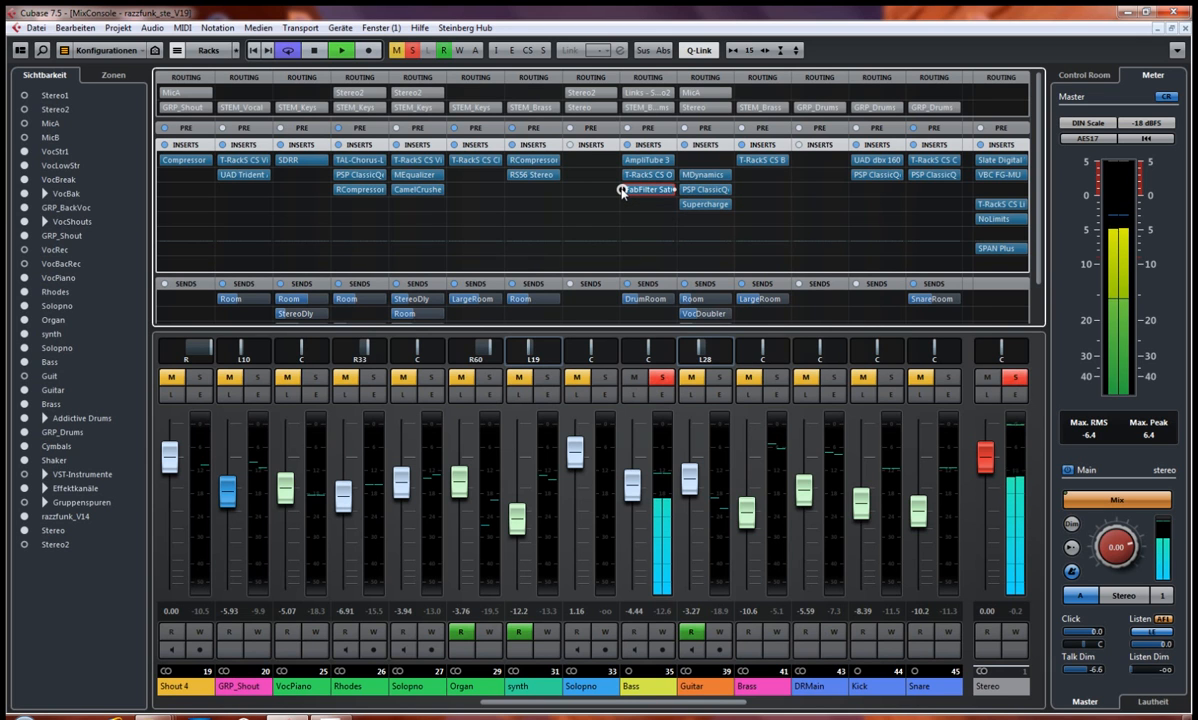
# Step: Audition the Bass with FabFilter Saturn's Band 2 Drive raised to 99.94 %, and set the drive back to 69.81 %
pyautogui.click(649, 190)
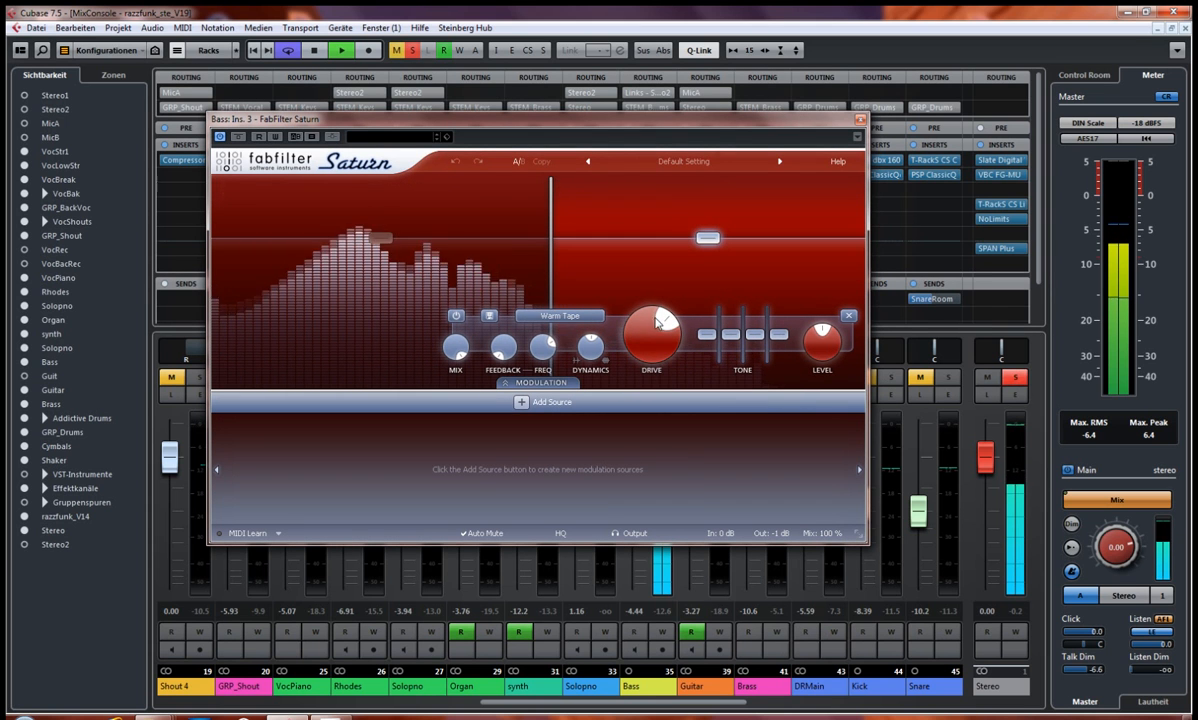
pyautogui.moveTo(641, 342)
pyautogui.moveTo(641, 342); pyautogui.dragTo(620, 219)
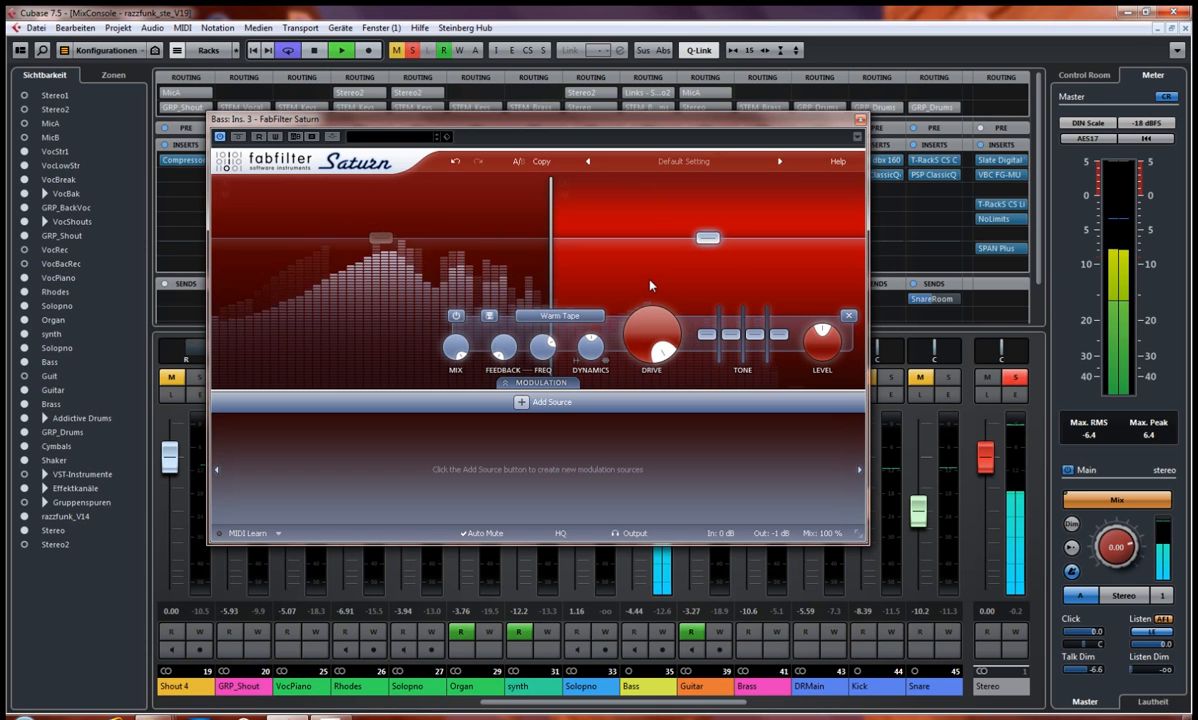
pyautogui.moveTo(650, 341)
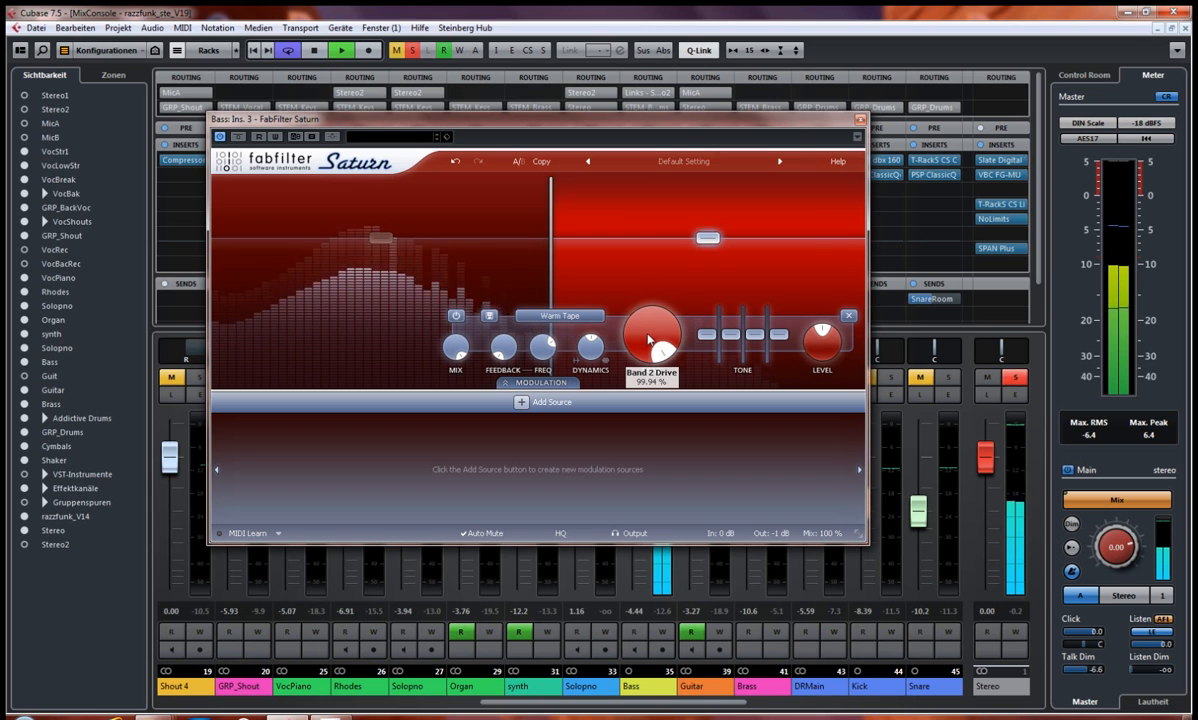
pyautogui.moveTo(650, 337); pyautogui.dragTo(640, 412)
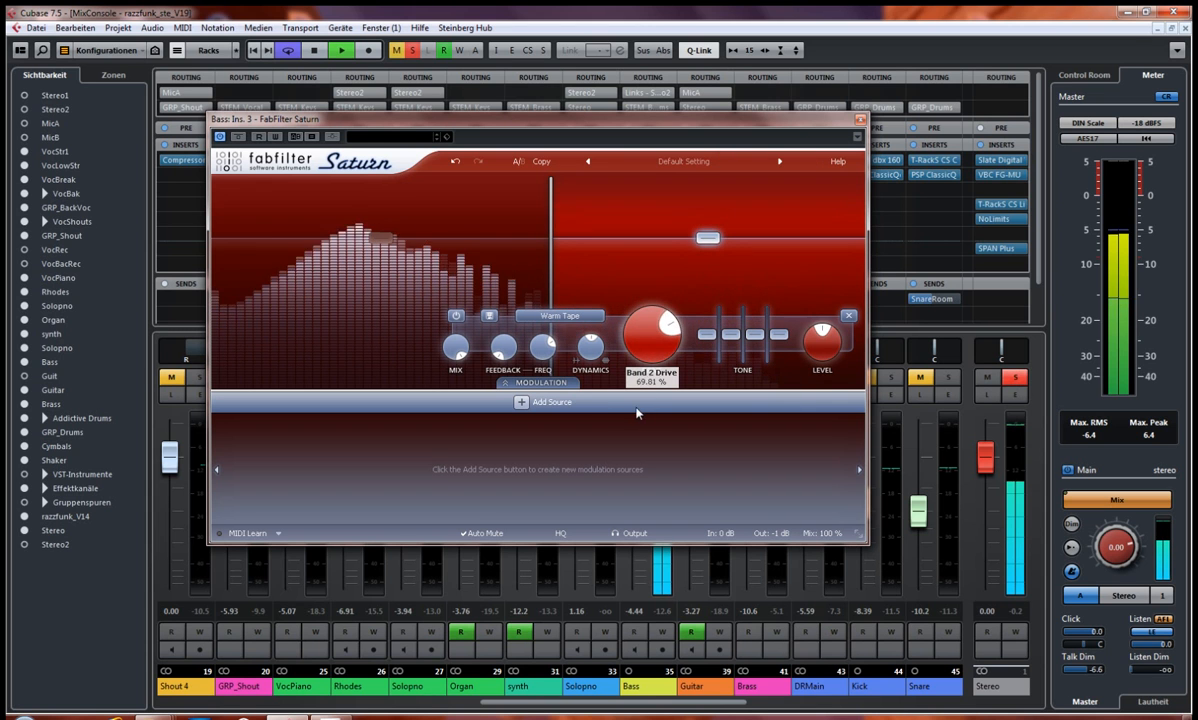
# Step: Close the FabFilter Saturn plug-in, stop playback and clear the Bass solo
pyautogui.click(859, 120)
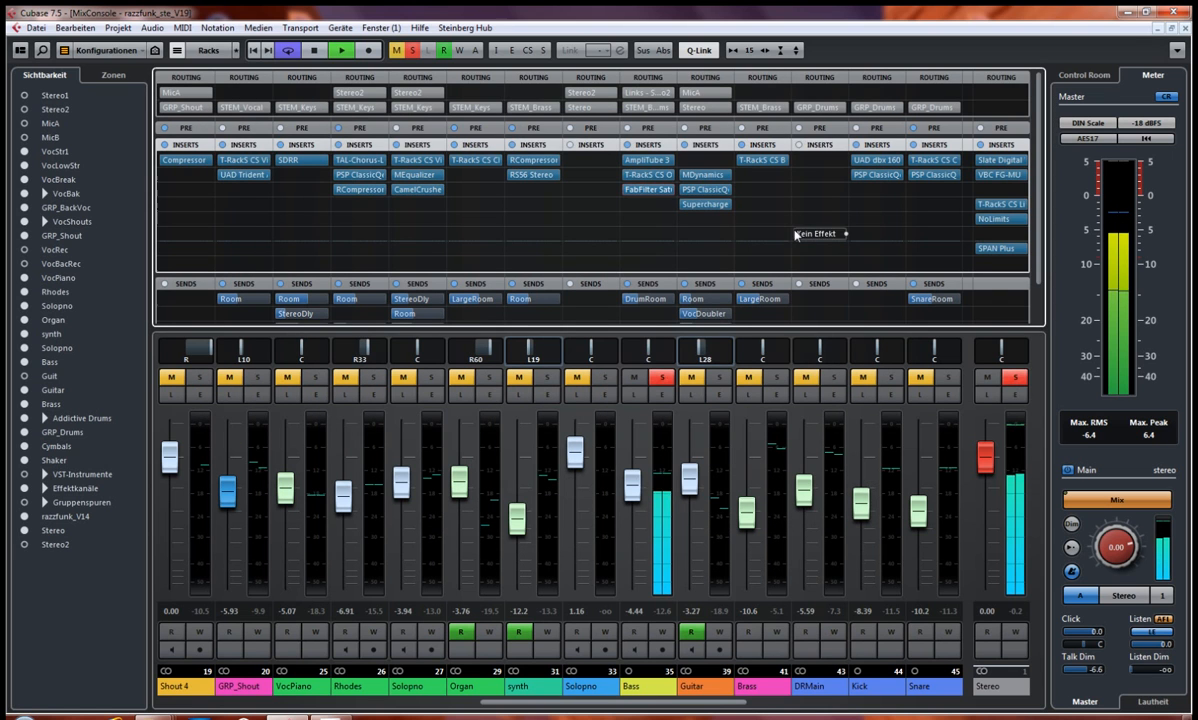
pyautogui.press('space')
pyautogui.click(662, 380)
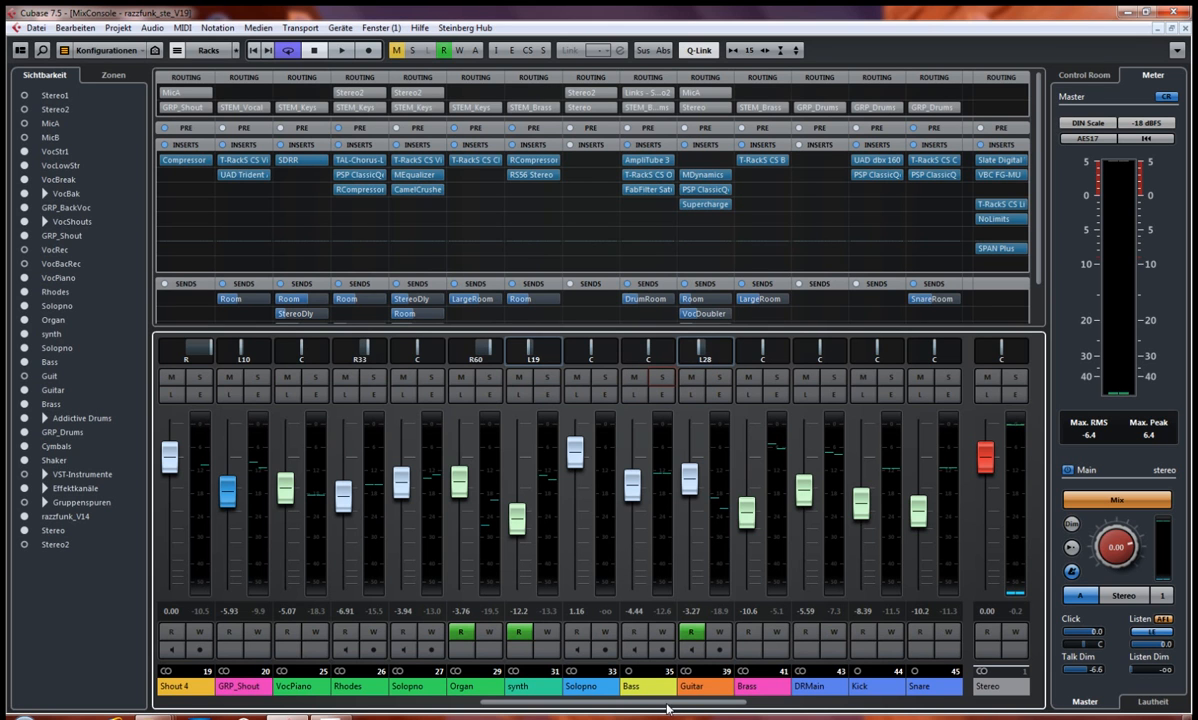
# Step: Open the T-RackS CS Precision Comp Lim insert of the GRP_Drums channel and place its window clear of the drum group's controls
pyautogui.moveTo(683, 708); pyautogui.dragTo(779, 705)
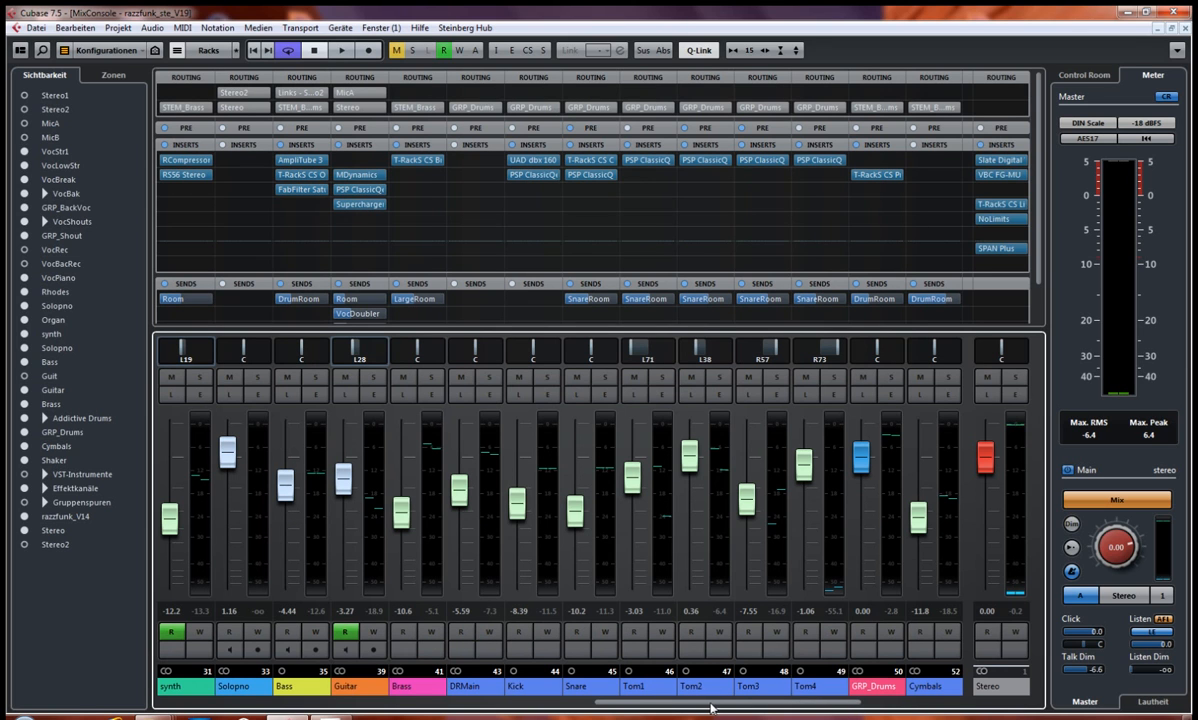
pyautogui.moveTo(722, 708); pyautogui.dragTo(728, 708)
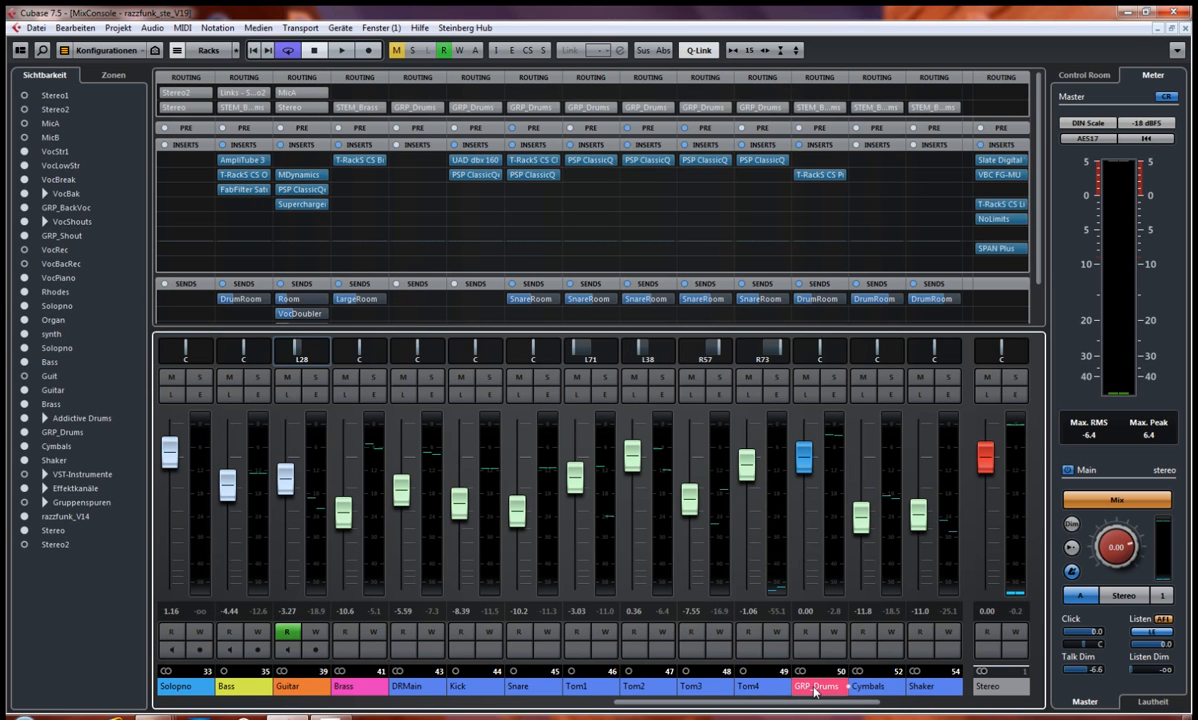
pyautogui.click(813, 176)
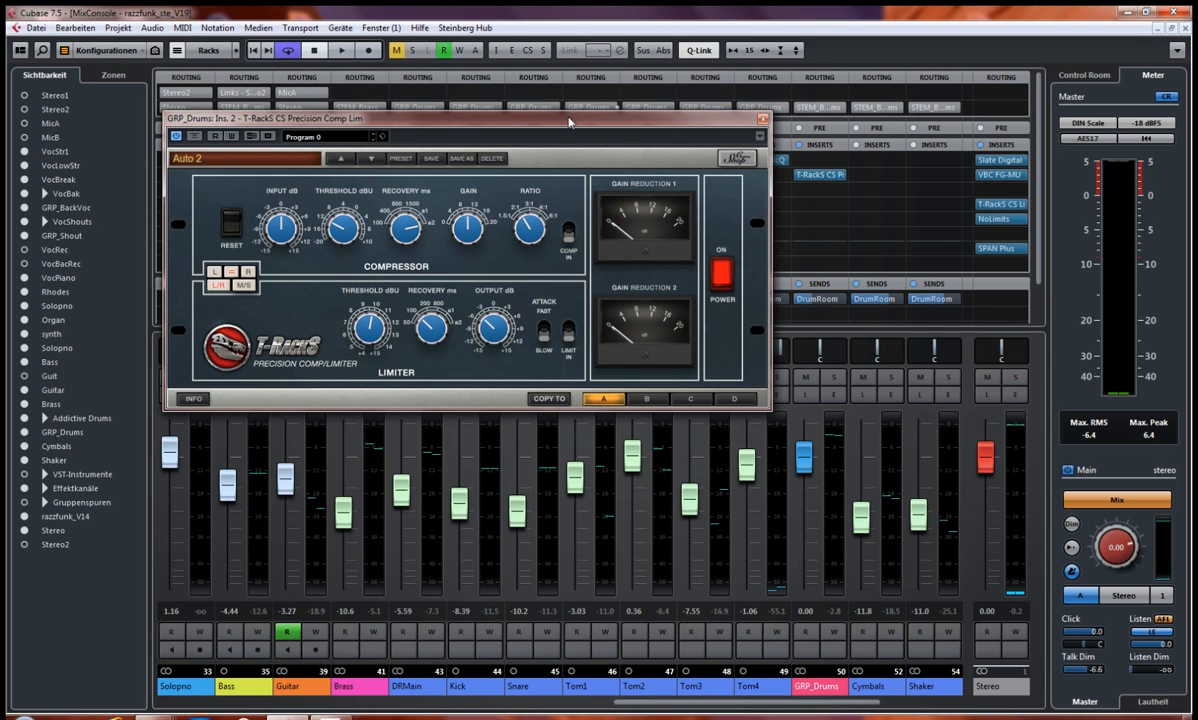
pyautogui.moveTo(569, 122); pyautogui.dragTo(554, 189)
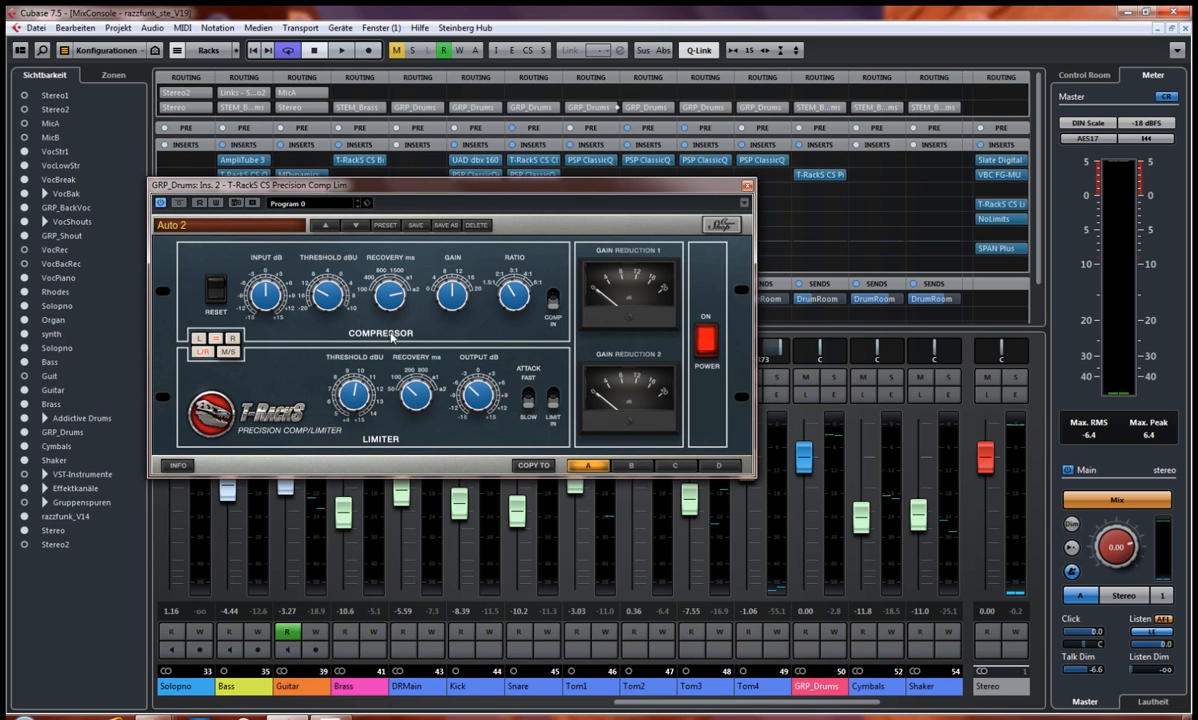
pyautogui.moveTo(533, 187); pyautogui.dragTo(465, 110)
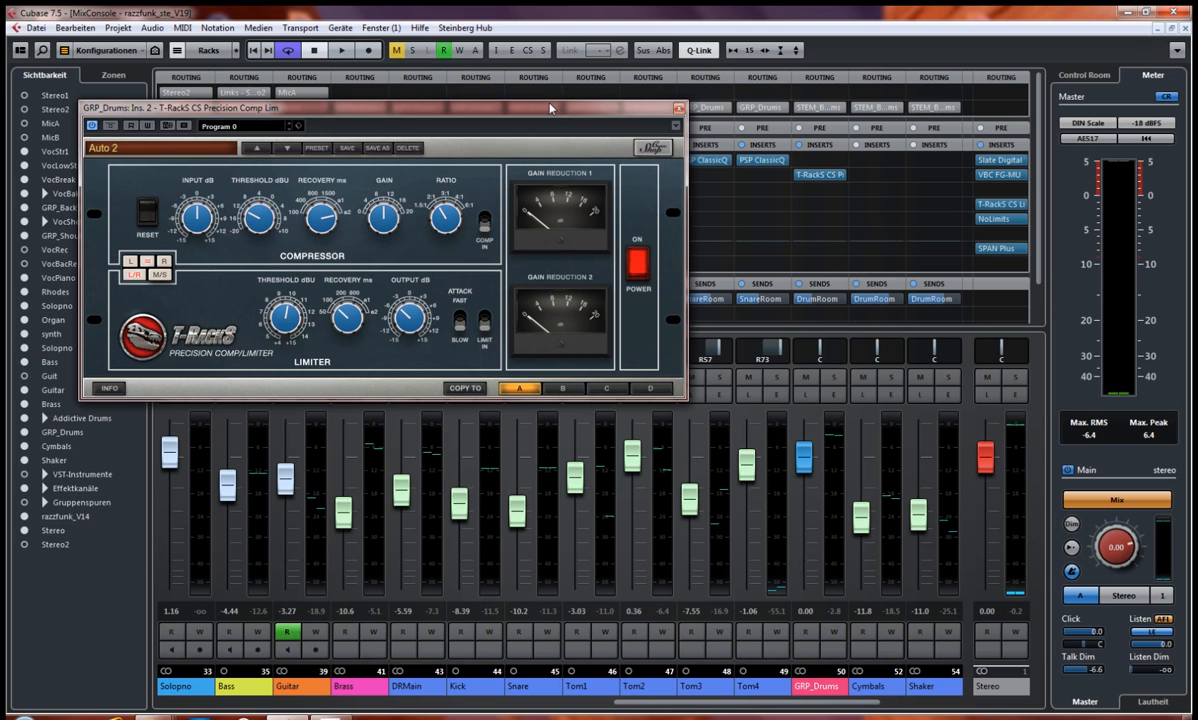
pyautogui.moveTo(549, 108); pyautogui.dragTo(488, 107)
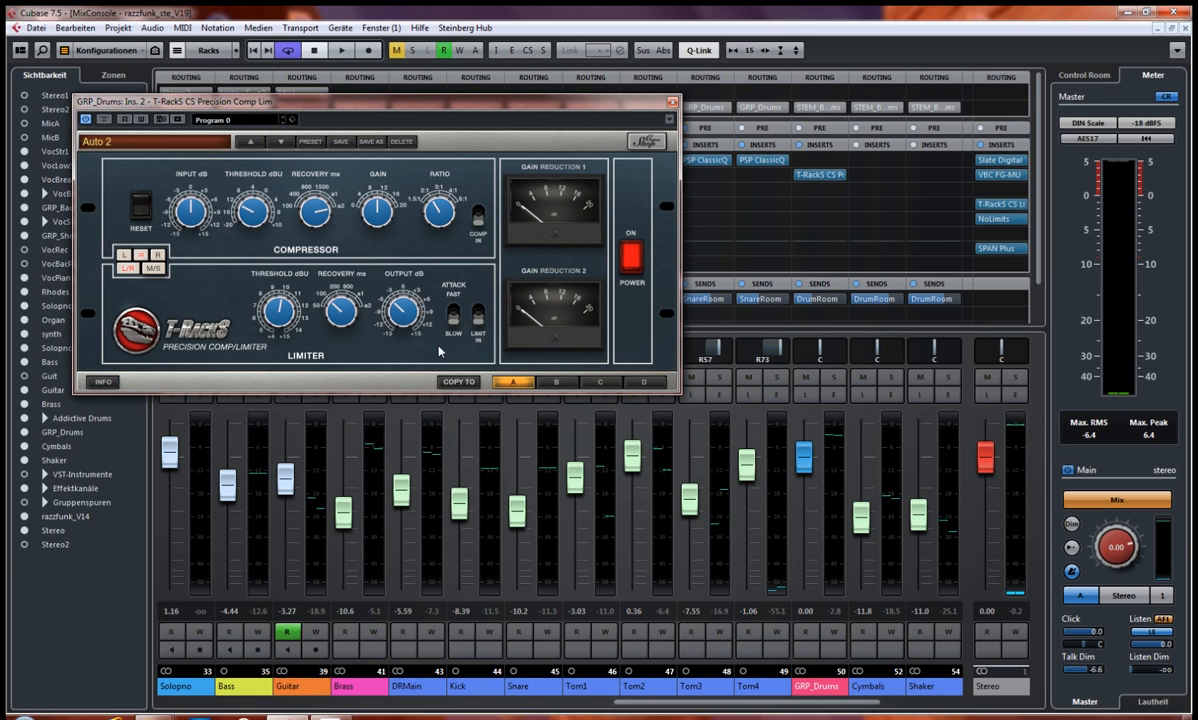
pyautogui.moveTo(480, 100)
pyautogui.mouseDown()
pyautogui.moveTo(513, 121)
pyautogui.moveTo(545, 190)
pyautogui.moveTo(486, 113)
pyautogui.mouseUp()
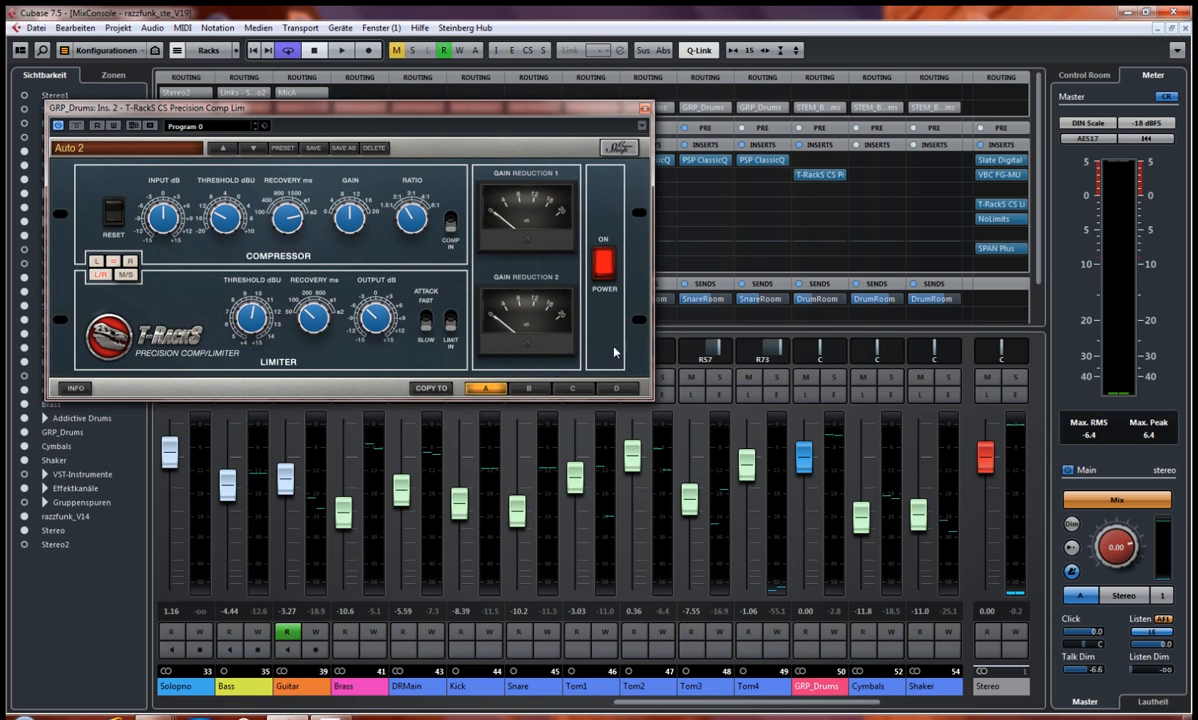
# Step: Solo GRP_Drums, play the drums and compare the Precision Comp Lim powered off and on
pyautogui.click(833, 378)
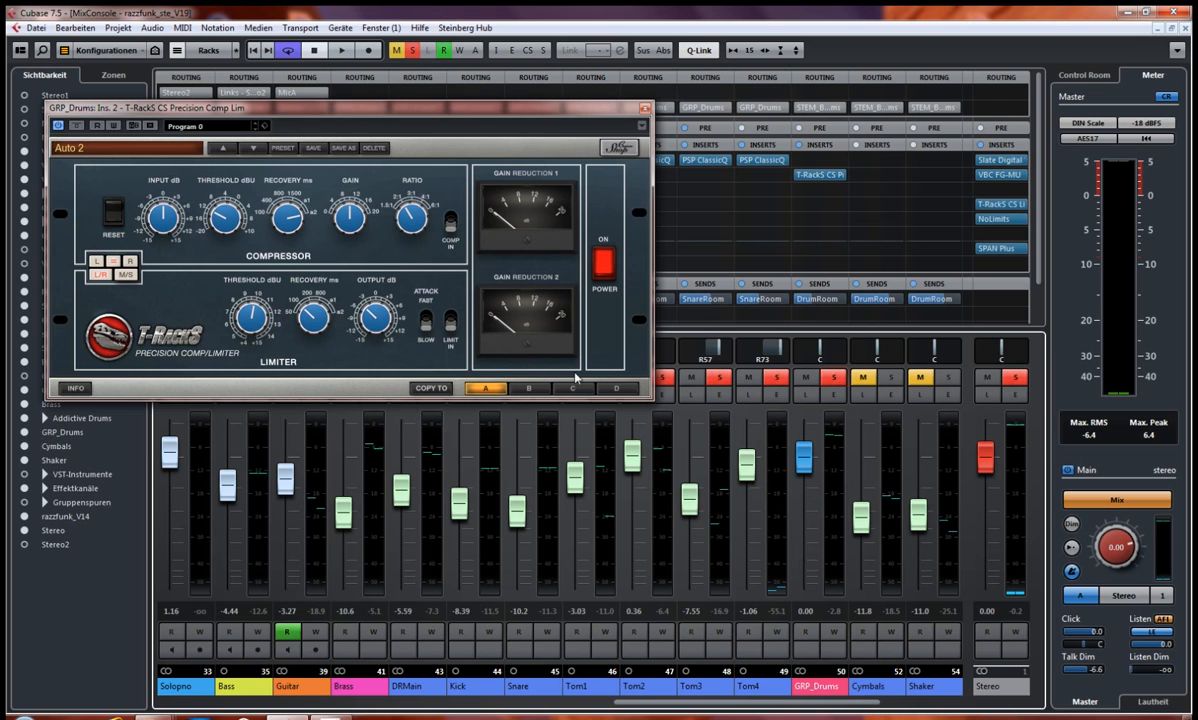
pyautogui.moveTo(557, 111); pyautogui.dragTo(558, 144)
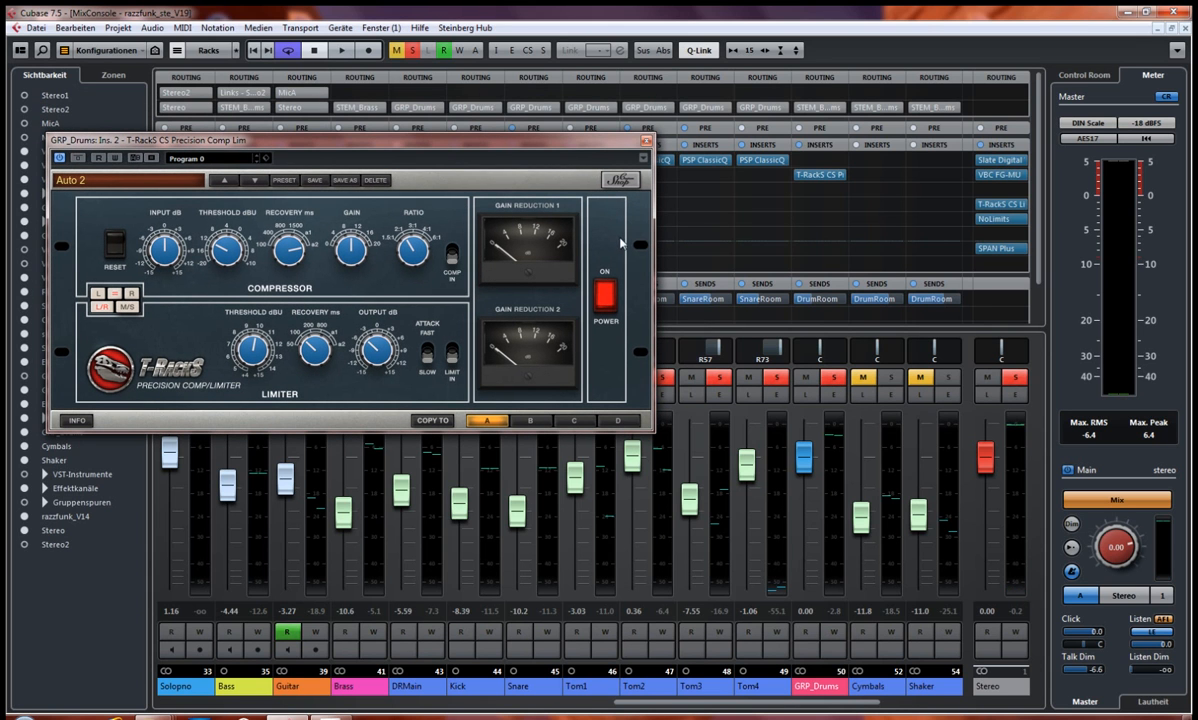
pyautogui.press('space')
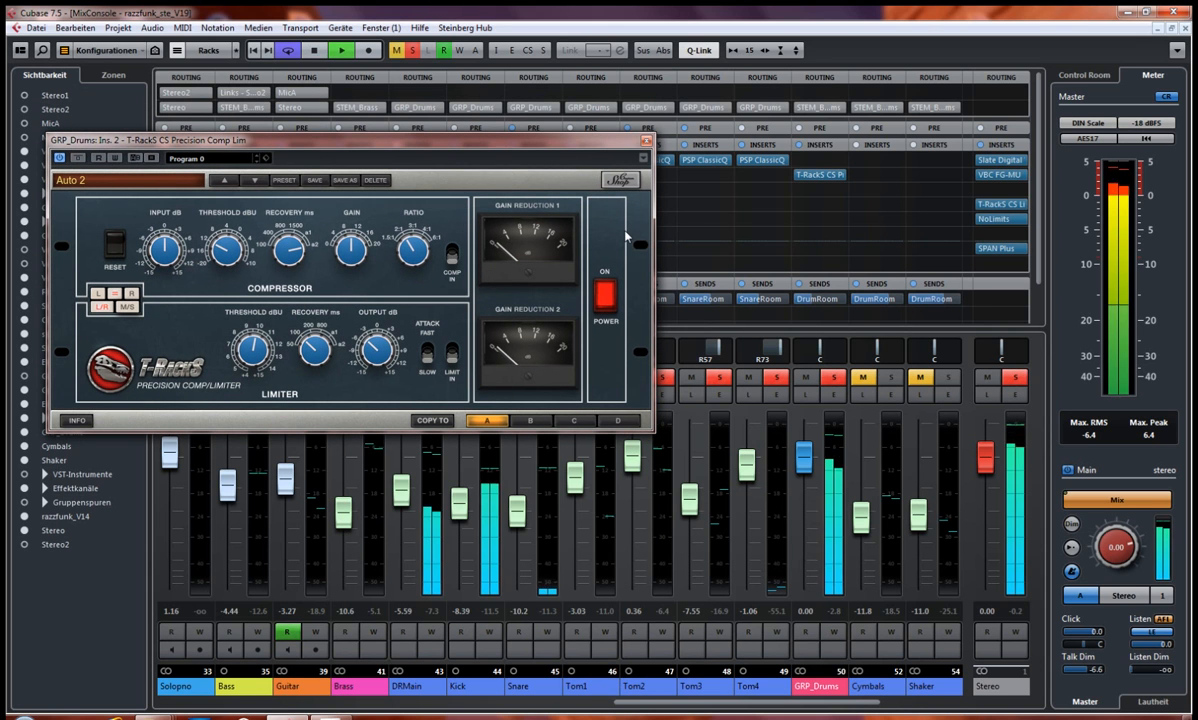
pyautogui.click(605, 295)
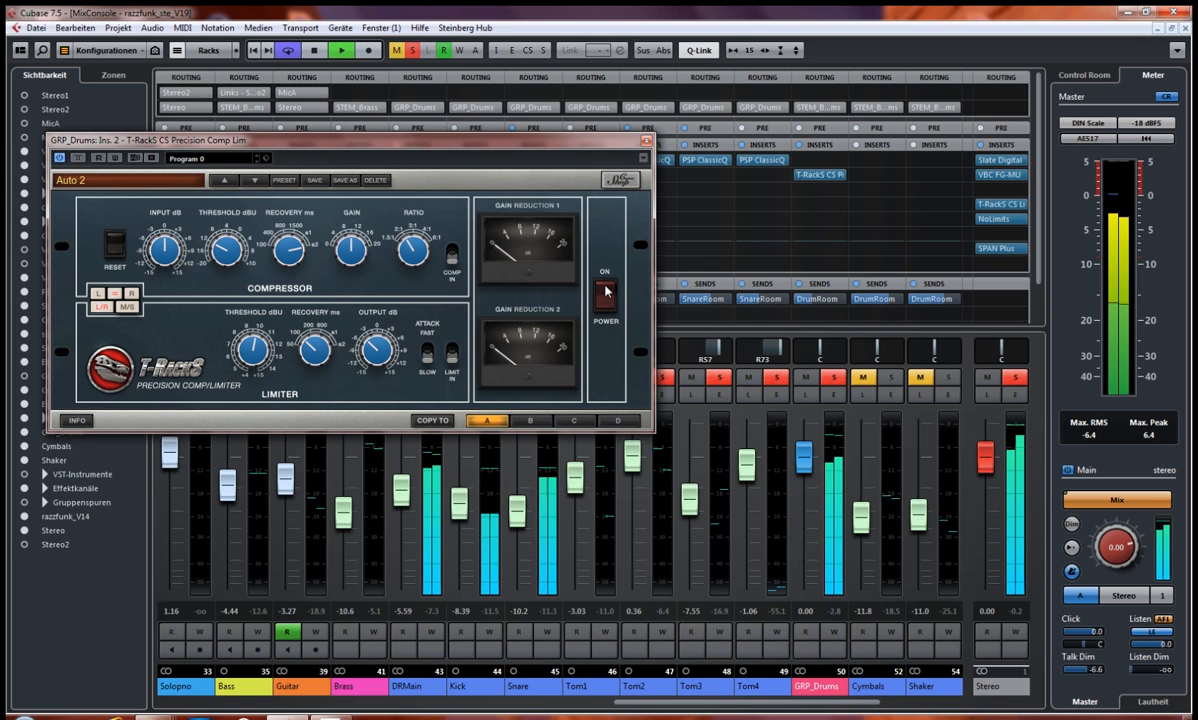
pyautogui.click(605, 291)
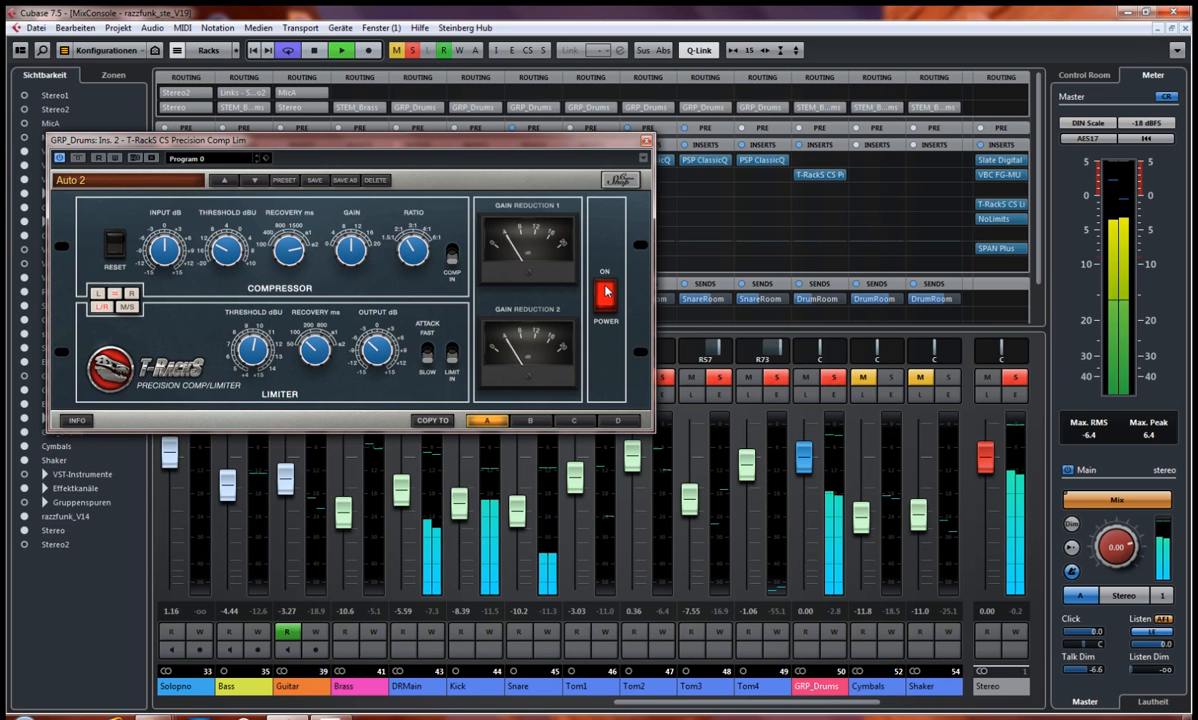
# Step: Compare the playing drums again with the Precision Comp Lim powered off and on, stop playback and close the plug-in
pyautogui.click(605, 291)
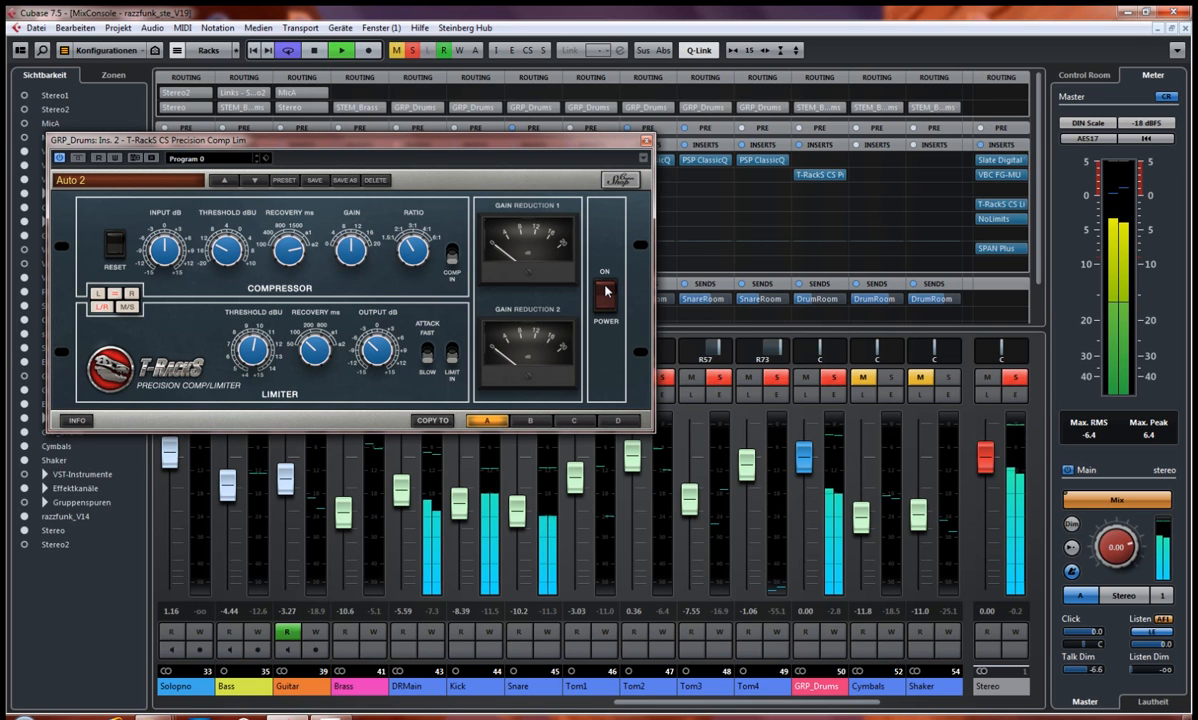
pyautogui.click(605, 291)
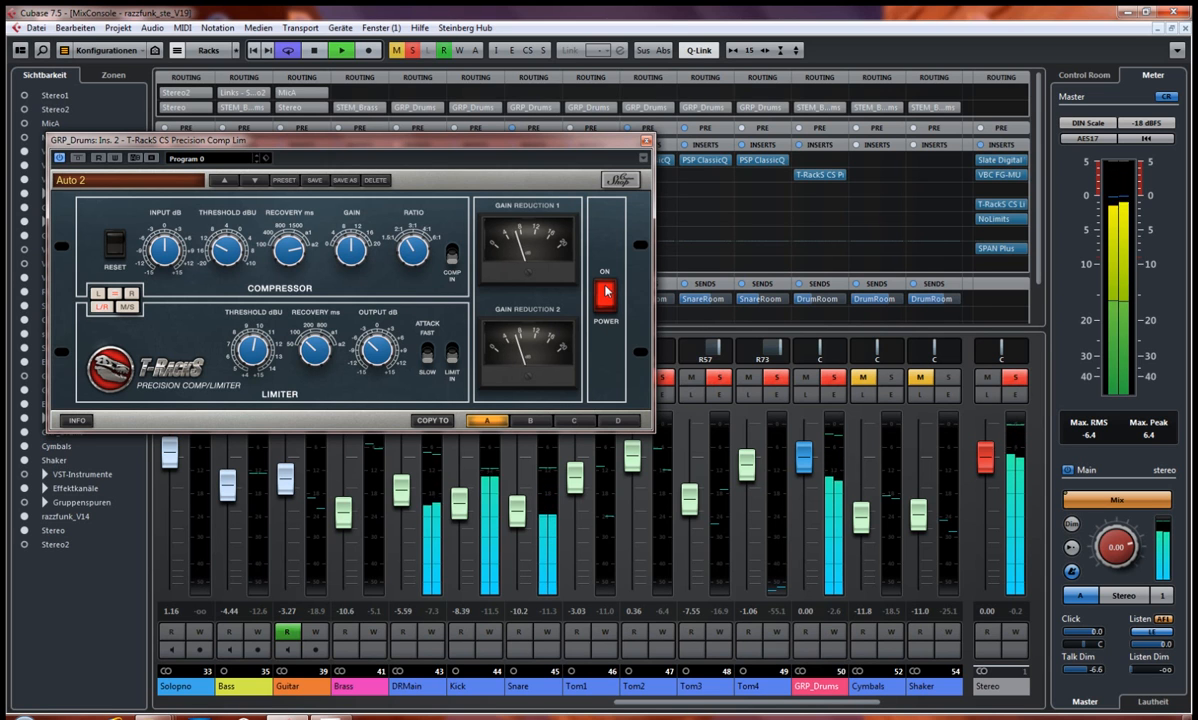
pyautogui.click(606, 291)
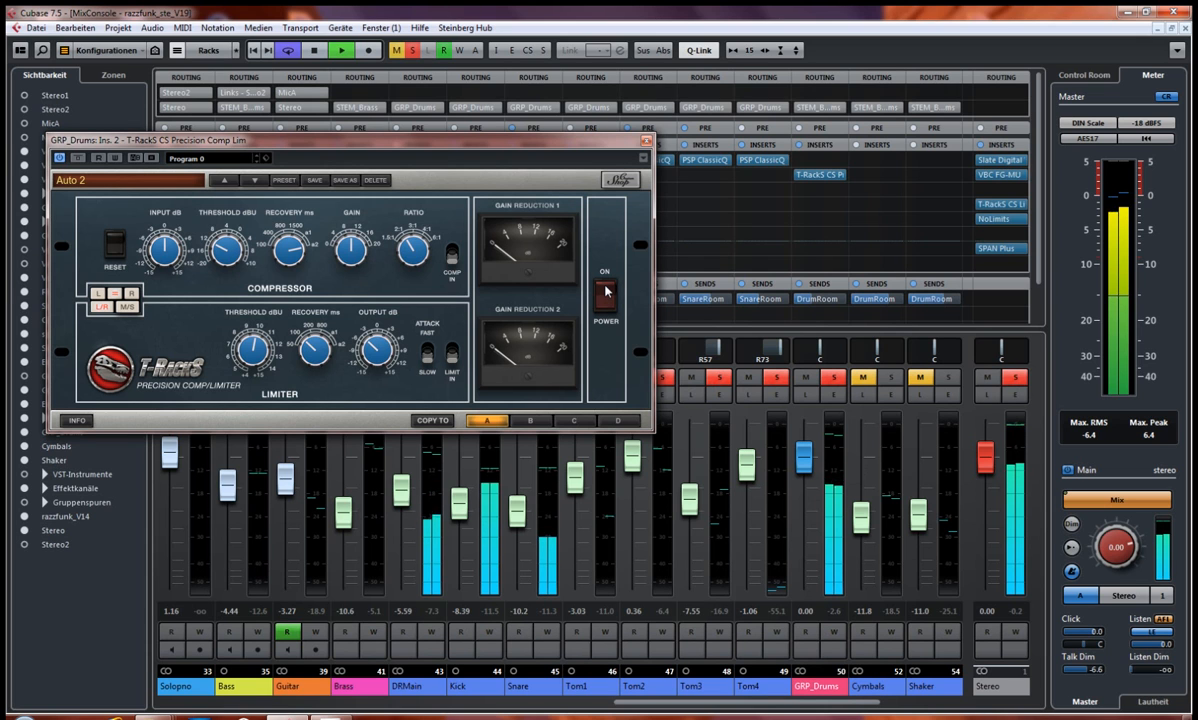
pyautogui.click(606, 291)
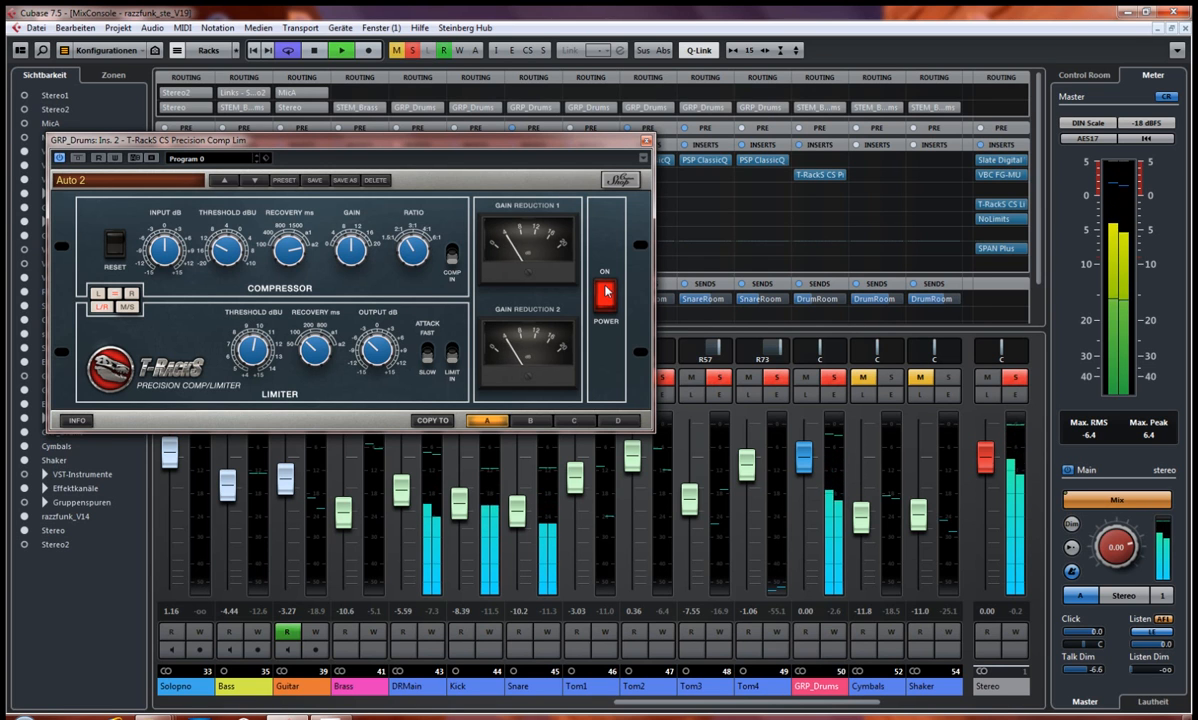
pyautogui.press('space')
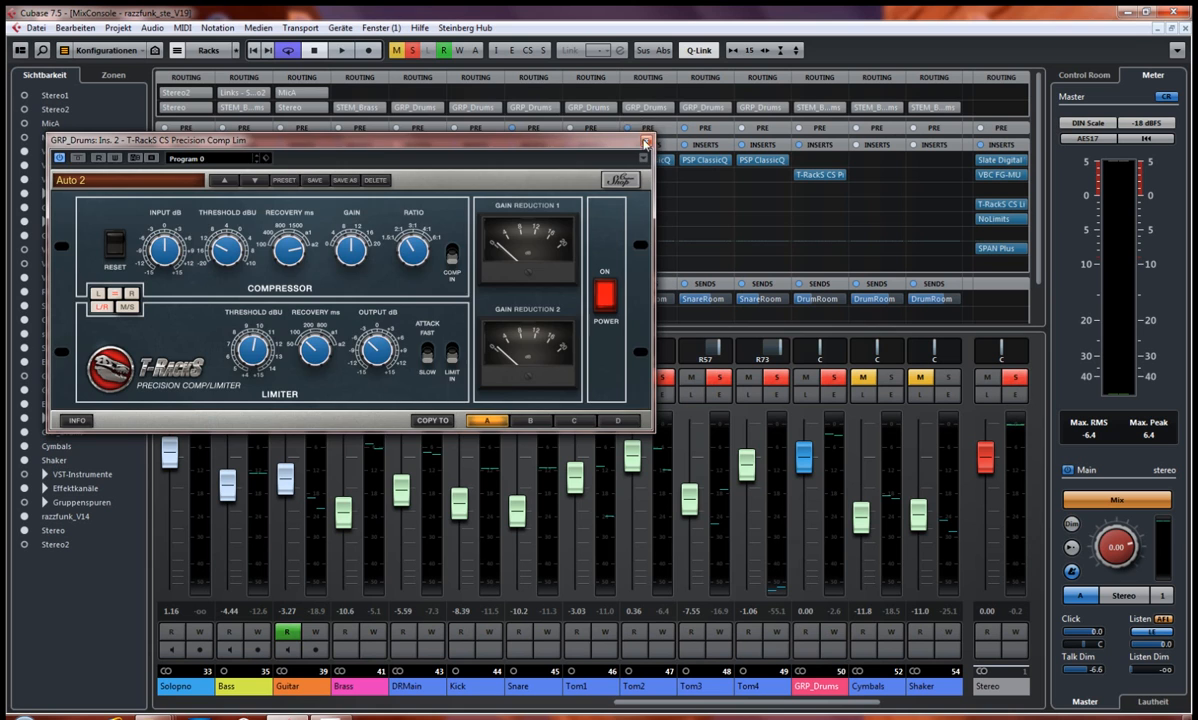
pyautogui.click(645, 143)
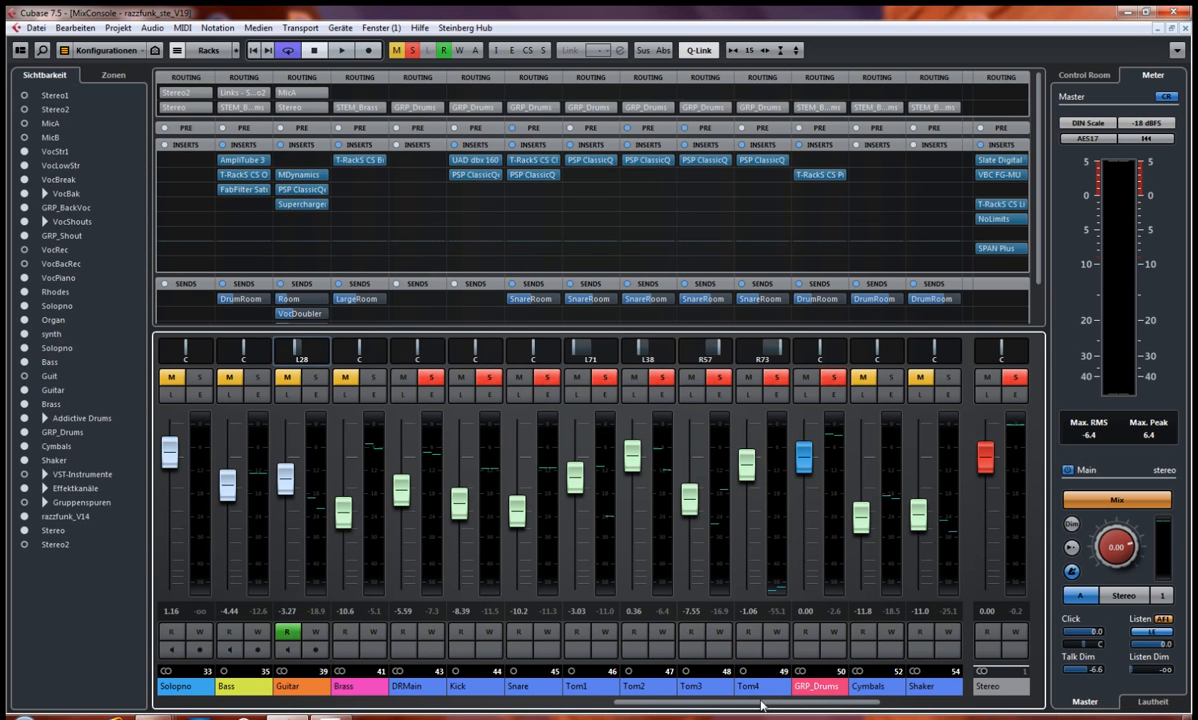
# Step: View the settings of the Snare channel's PSP ClassicQ insert and close the plug-in
pyautogui.hscroll(-2, 750, 707)
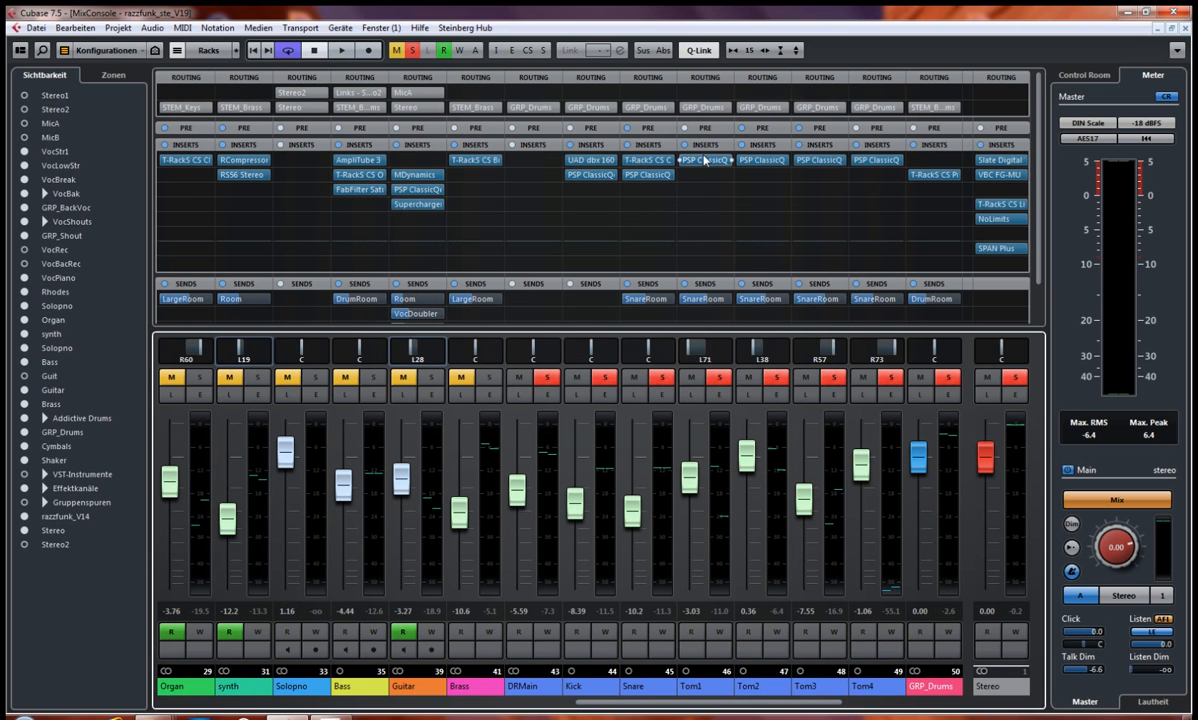
pyautogui.click(650, 175)
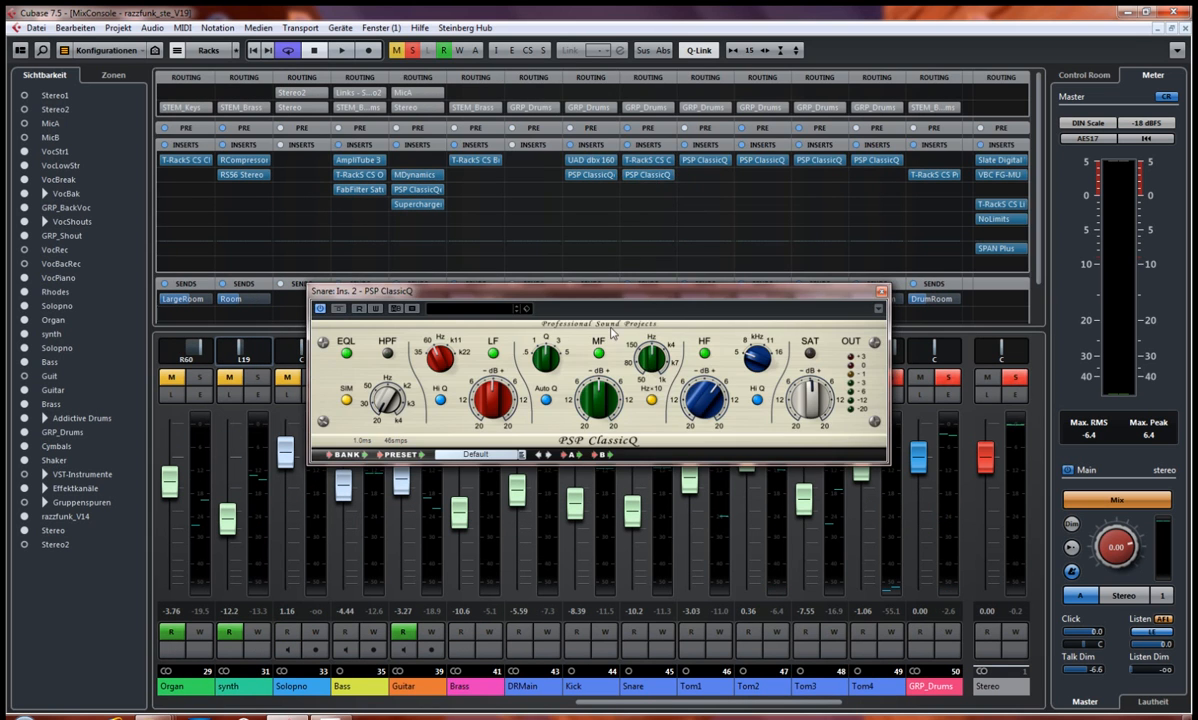
pyautogui.click(880, 292)
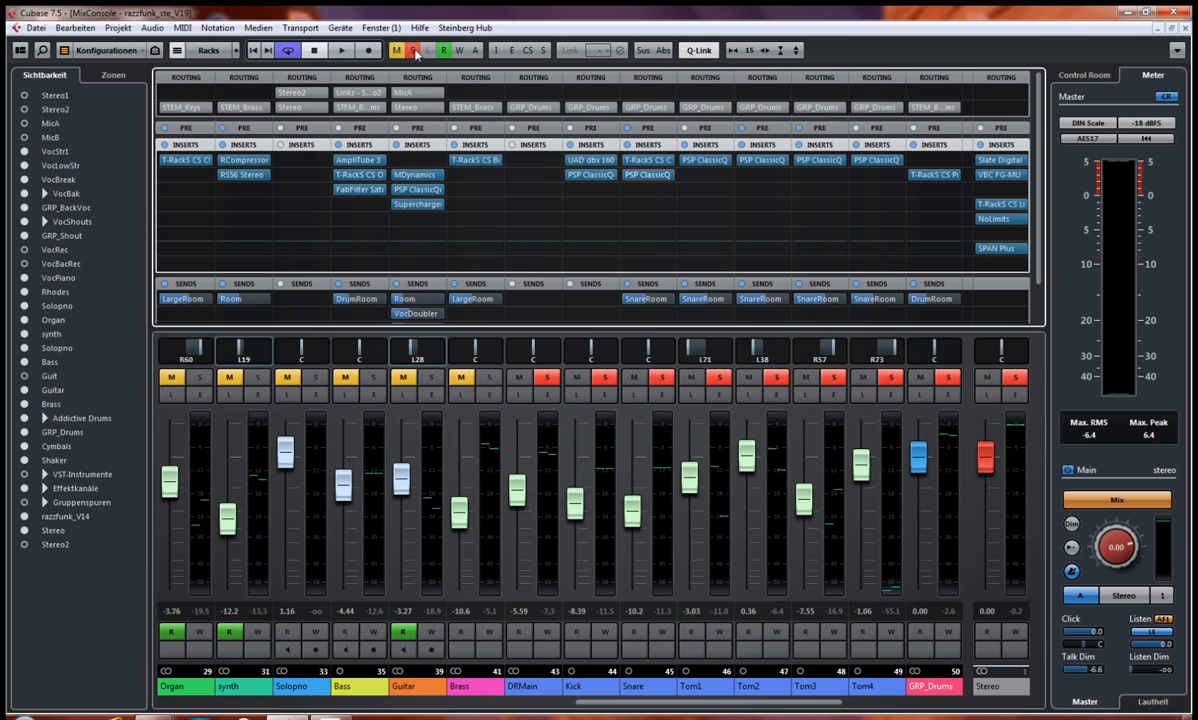
# Step: Solo only the Kick within the drum group and open its UAD dbx 160 insert, placing the window clear of the Kick channel
pyautogui.click(603, 377)
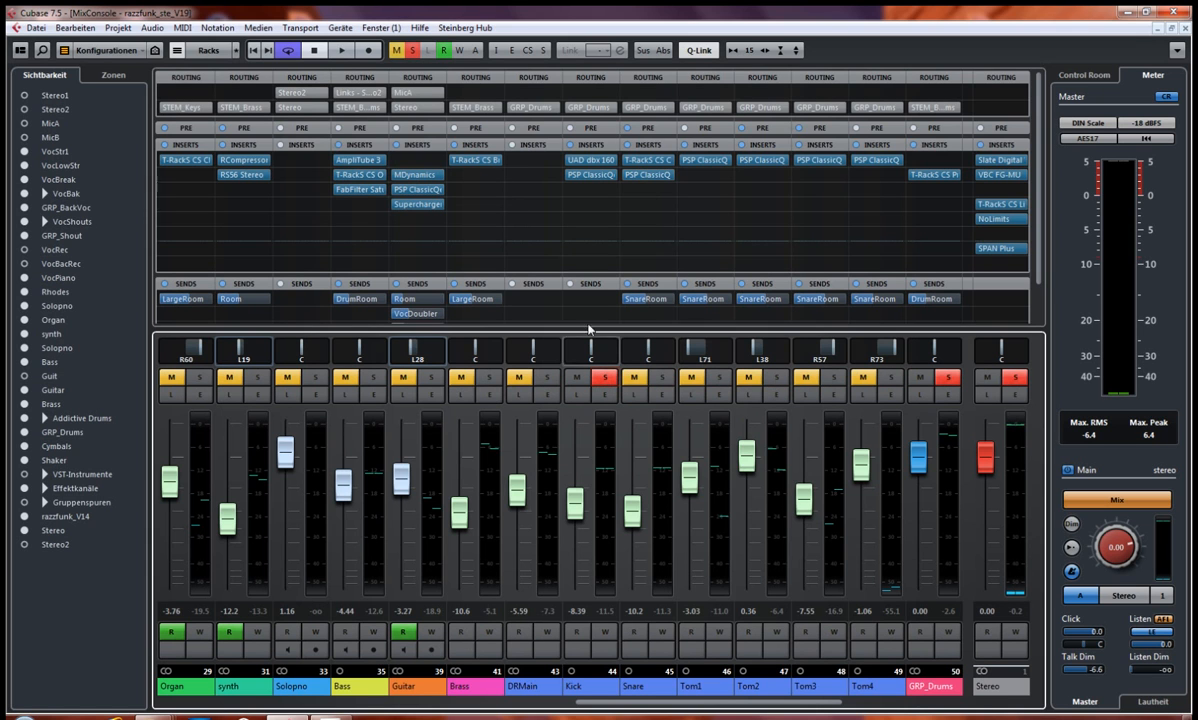
pyautogui.click(580, 157)
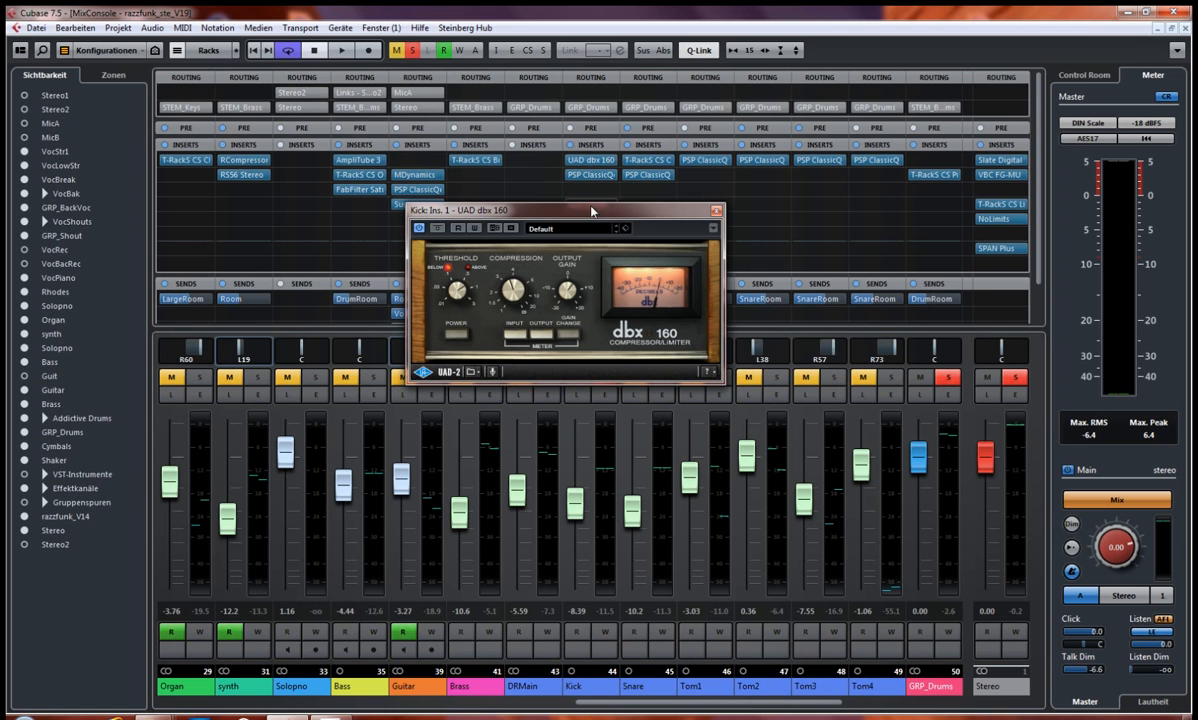
pyautogui.moveTo(593, 213); pyautogui.dragTo(355, 133)
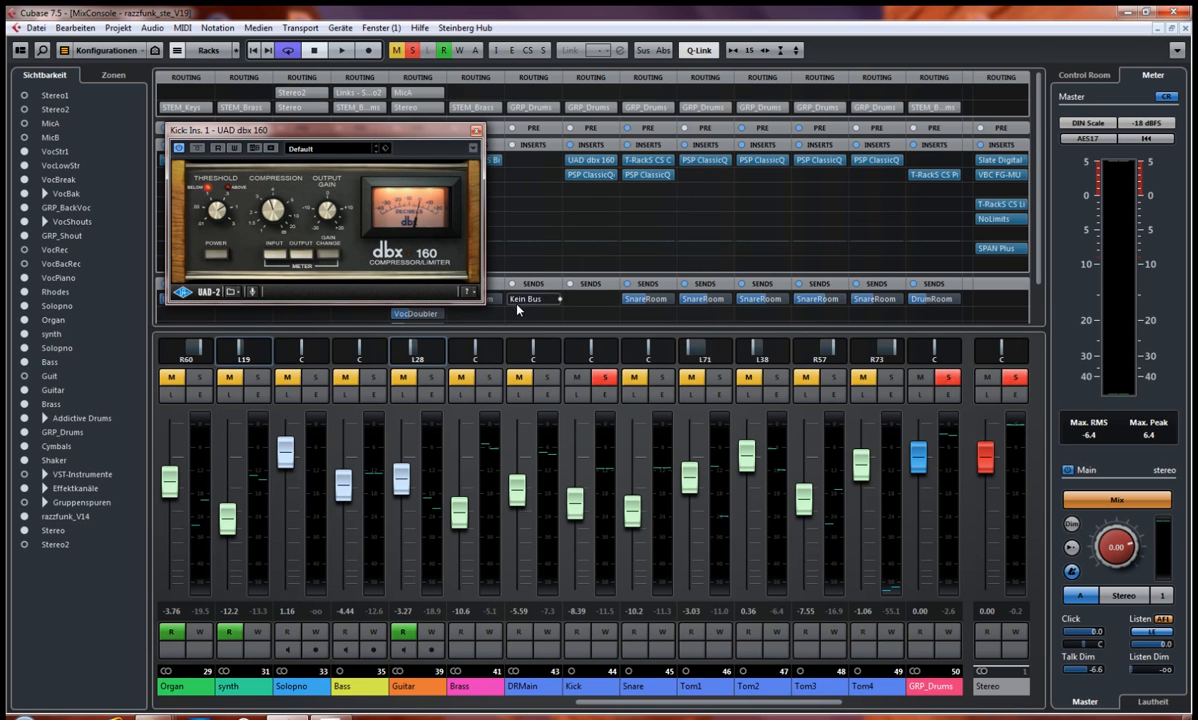
pyautogui.moveTo(427, 131); pyautogui.dragTo(331, 107)
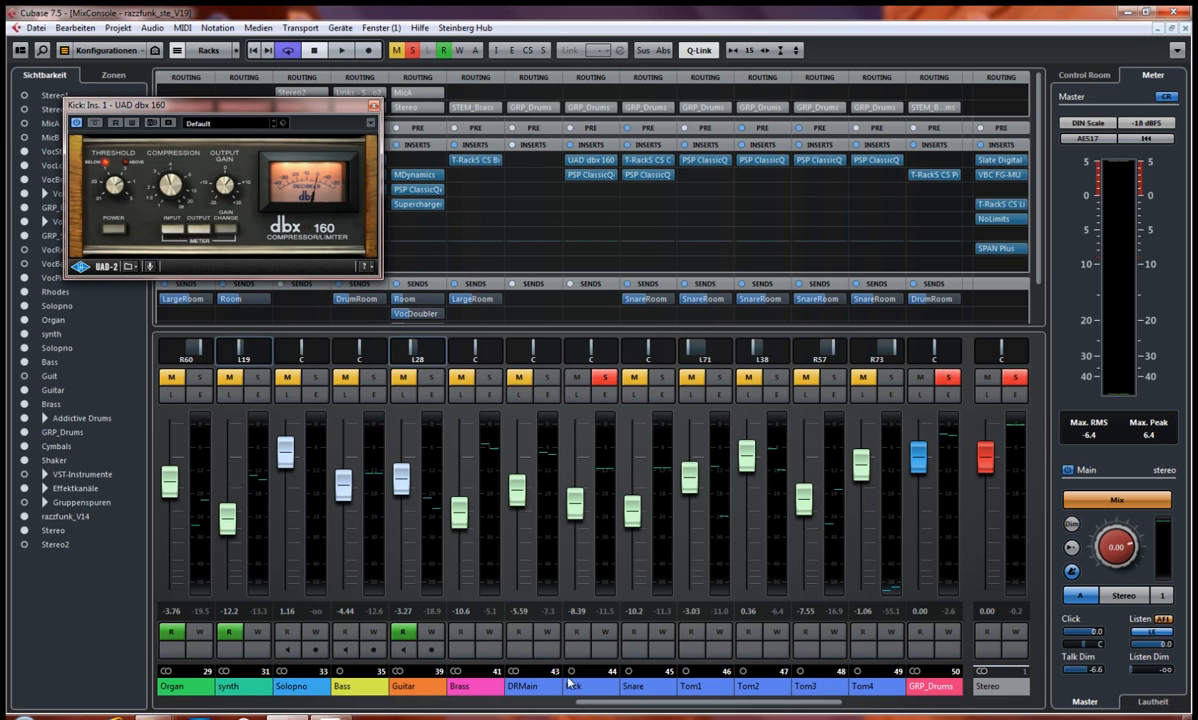
pyautogui.click(556, 650)
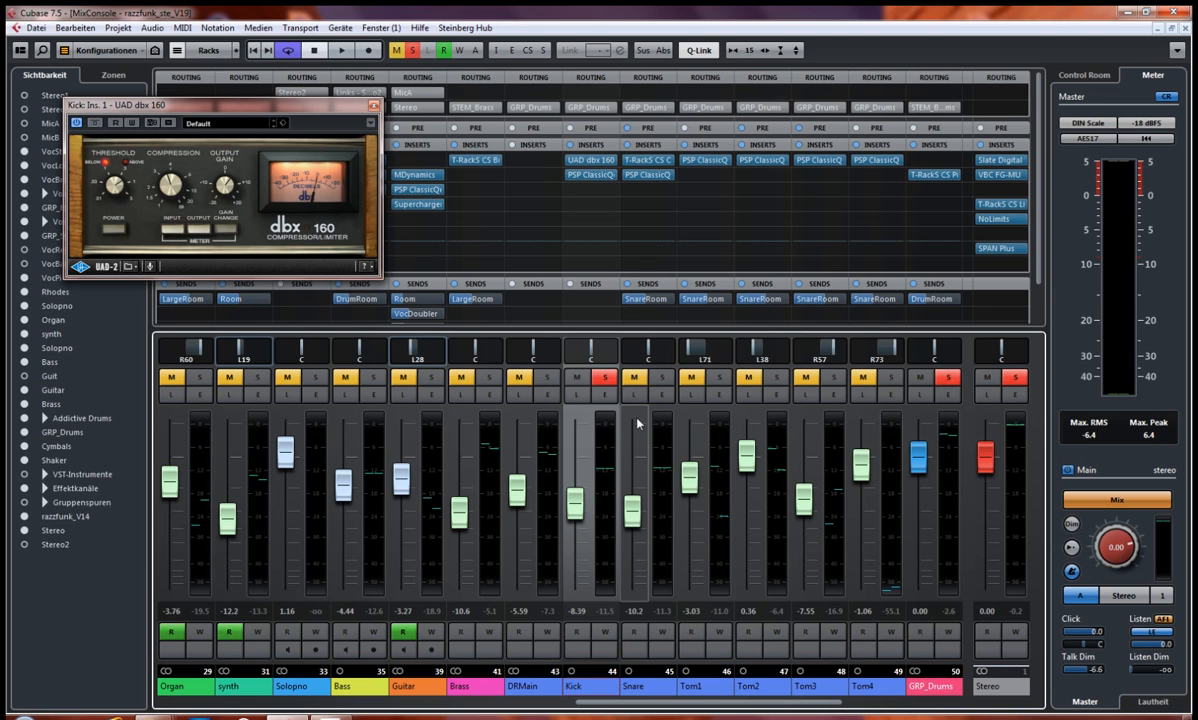
# Step: Open the Kick's PSP ClassicQex below the dbx 160, and bypass both plug-ins along with the GRP_Drums inserts
pyautogui.click(586, 174)
pyautogui.moveTo(535, 205); pyautogui.dragTo(530, 304)
pyautogui.click(101, 309)
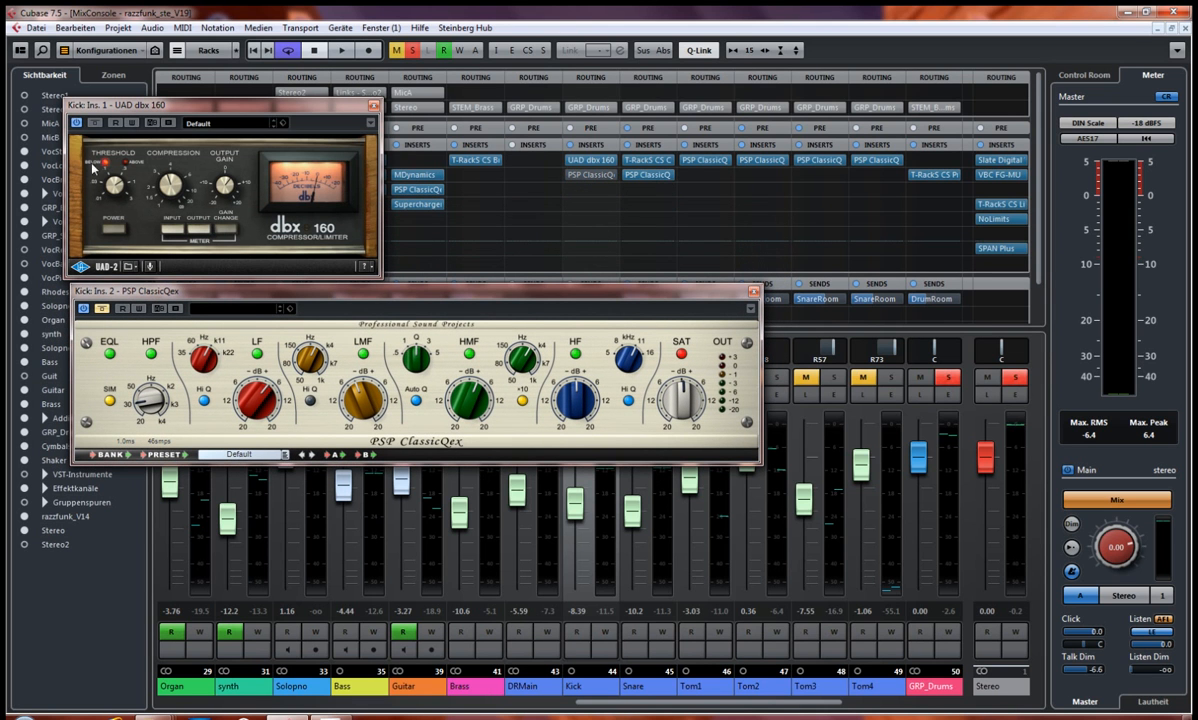
pyautogui.click(99, 123)
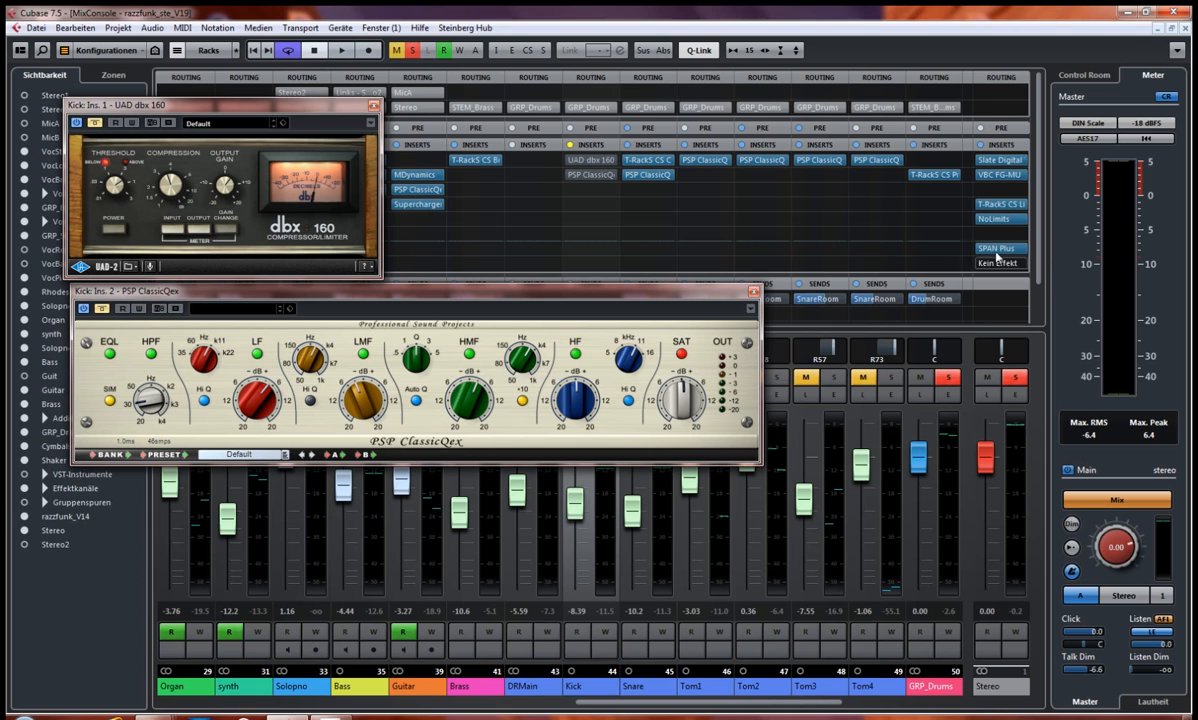
pyautogui.click(913, 145)
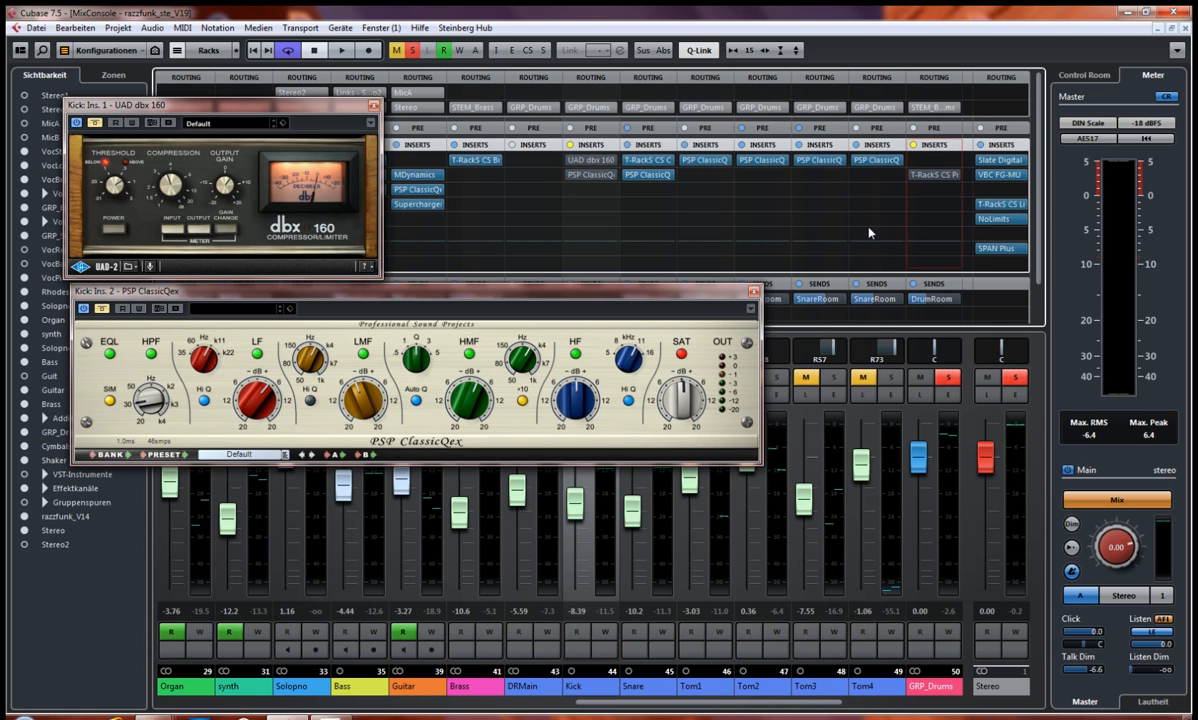
# Step: Audition the soloed Kick without processing, restarting playback once and adjusting the position of the PSP ClassicQex window
pyautogui.press('space')
pyautogui.moveTo(624, 298); pyautogui.dragTo(618, 303)
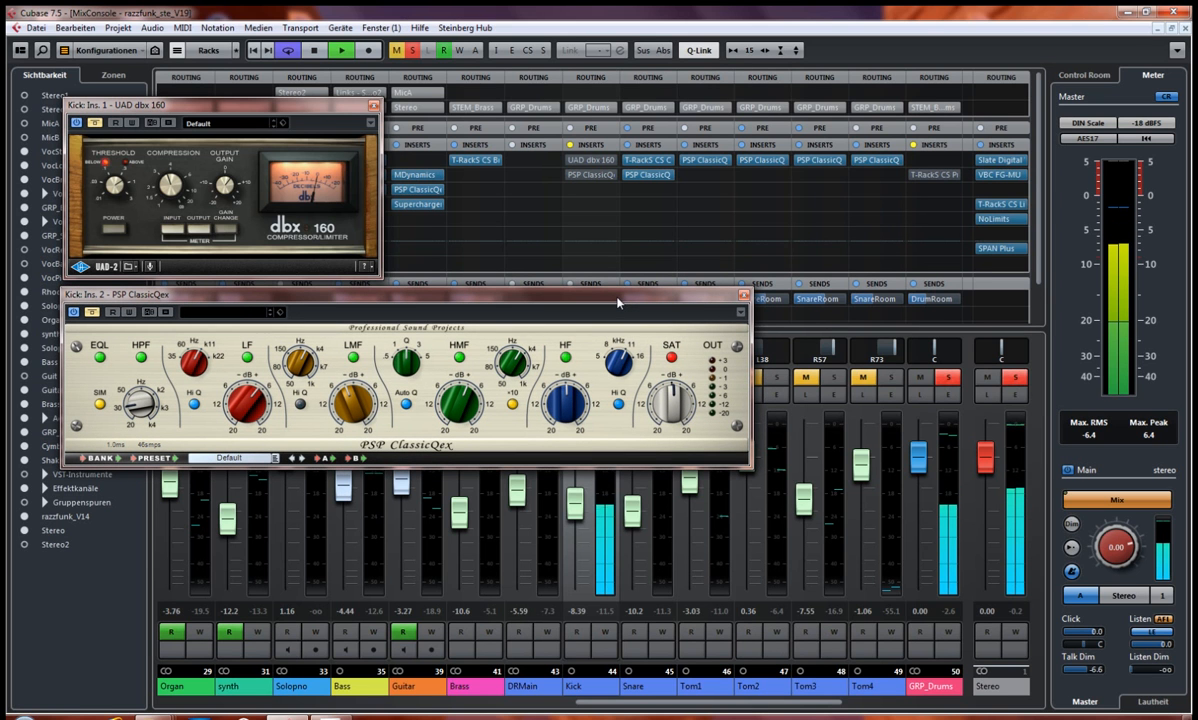
pyautogui.moveTo(618, 303)
pyautogui.mouseDown()
pyautogui.moveTo(616, 324)
pyautogui.moveTo(613, 307)
pyautogui.mouseUp()
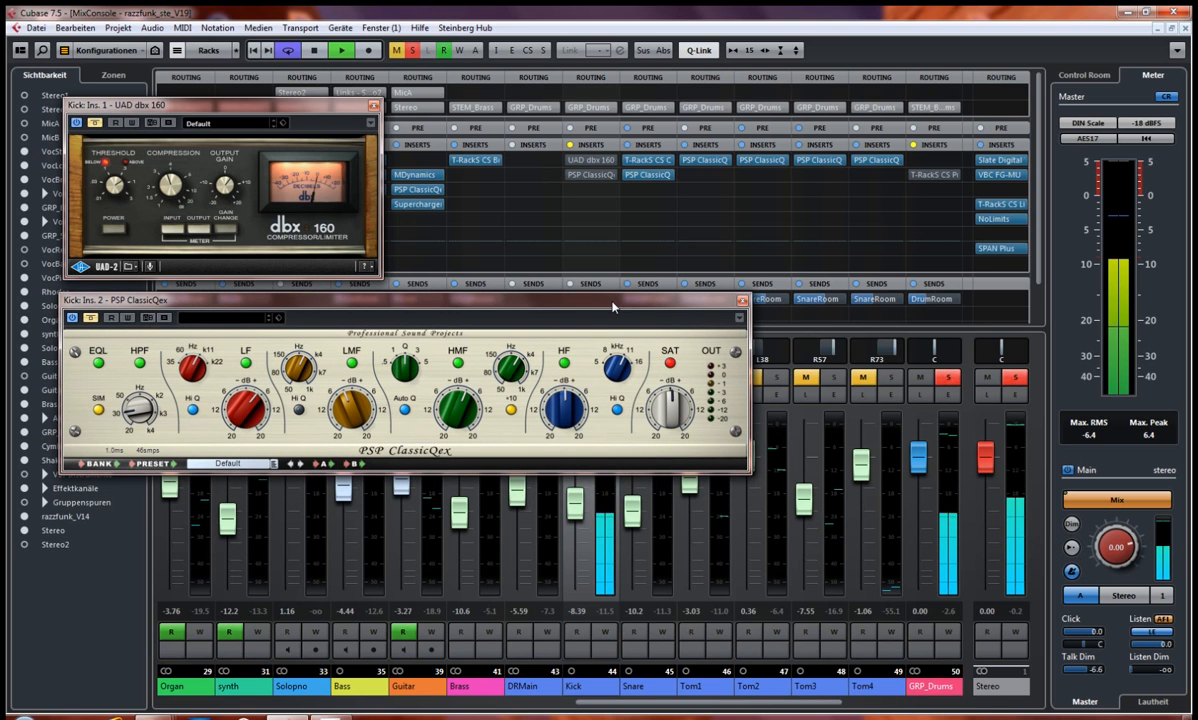
pyautogui.press('space')
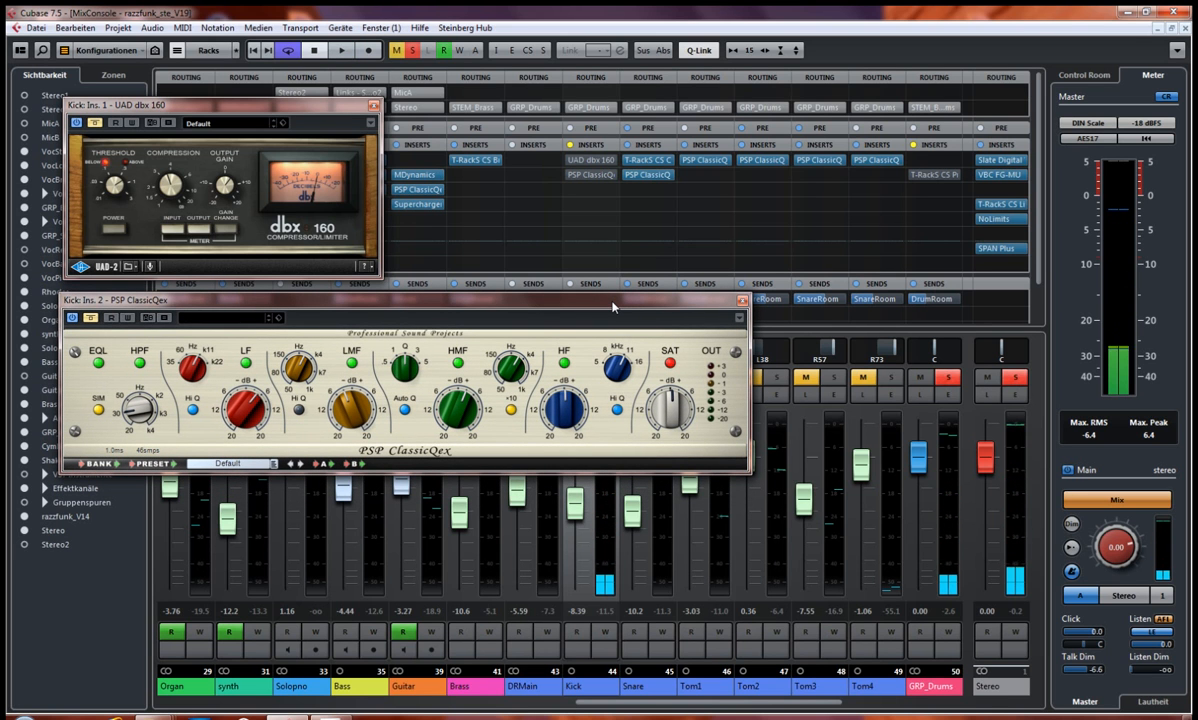
pyautogui.press('space')
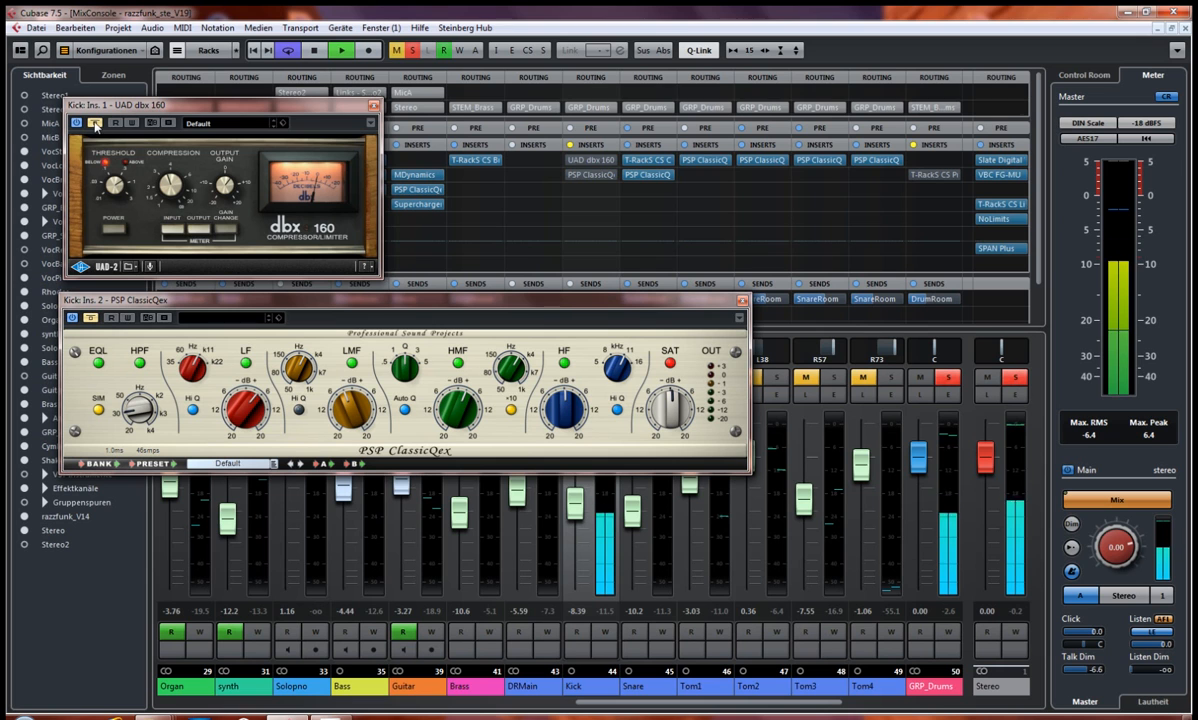
# Step: Audition the Kick with the dbx 160, PSP ClassicQex and GRP_Drums Precision Comp Lim enabled in turn, placing the Comp Lim window beside the others
pyautogui.click(96, 125)
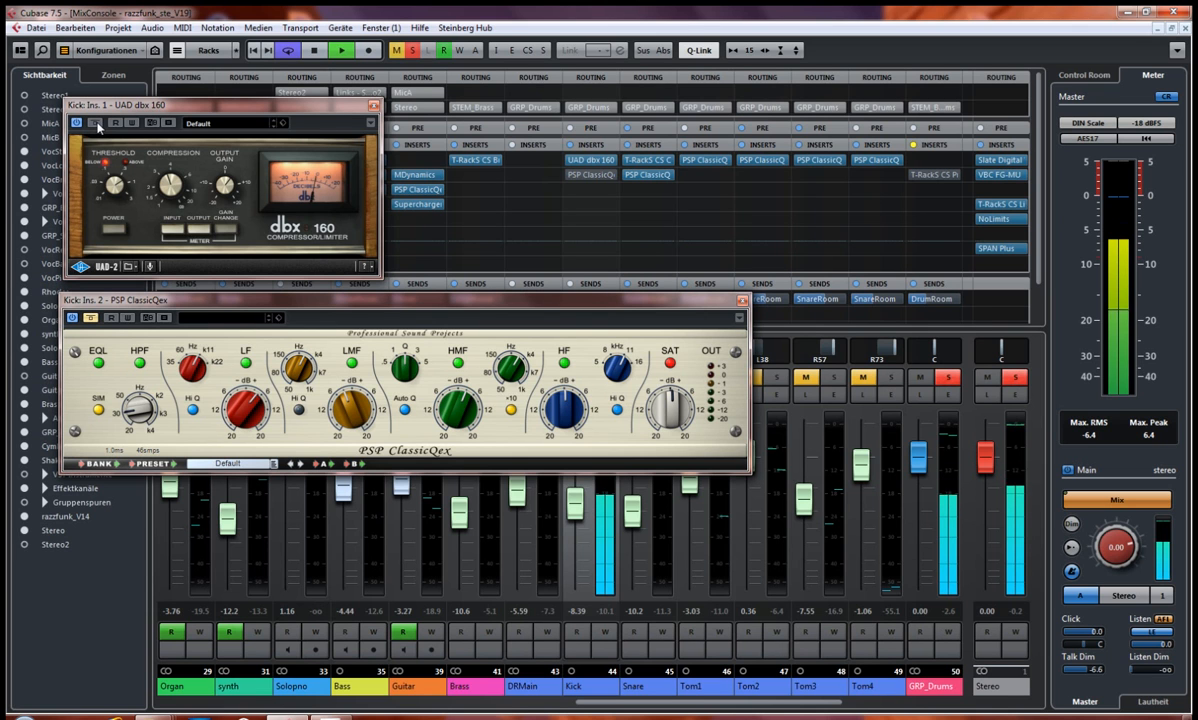
pyautogui.moveTo(91, 317); pyautogui.dragTo(97, 309)
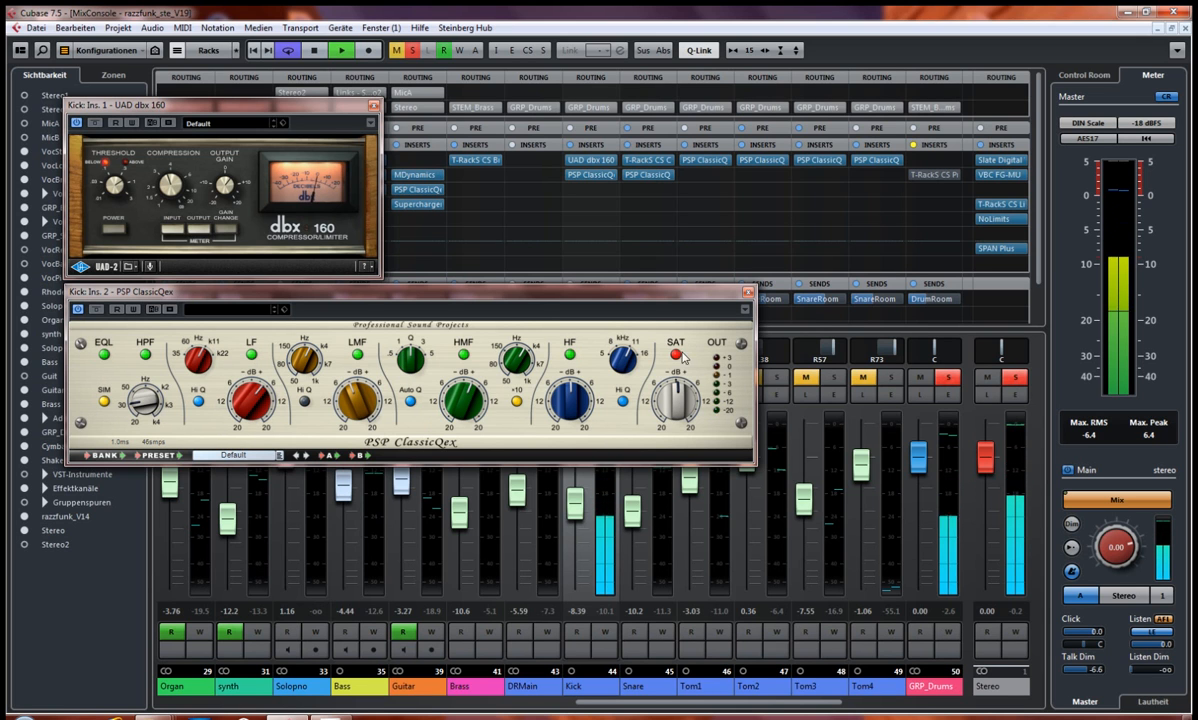
pyautogui.click(936, 175)
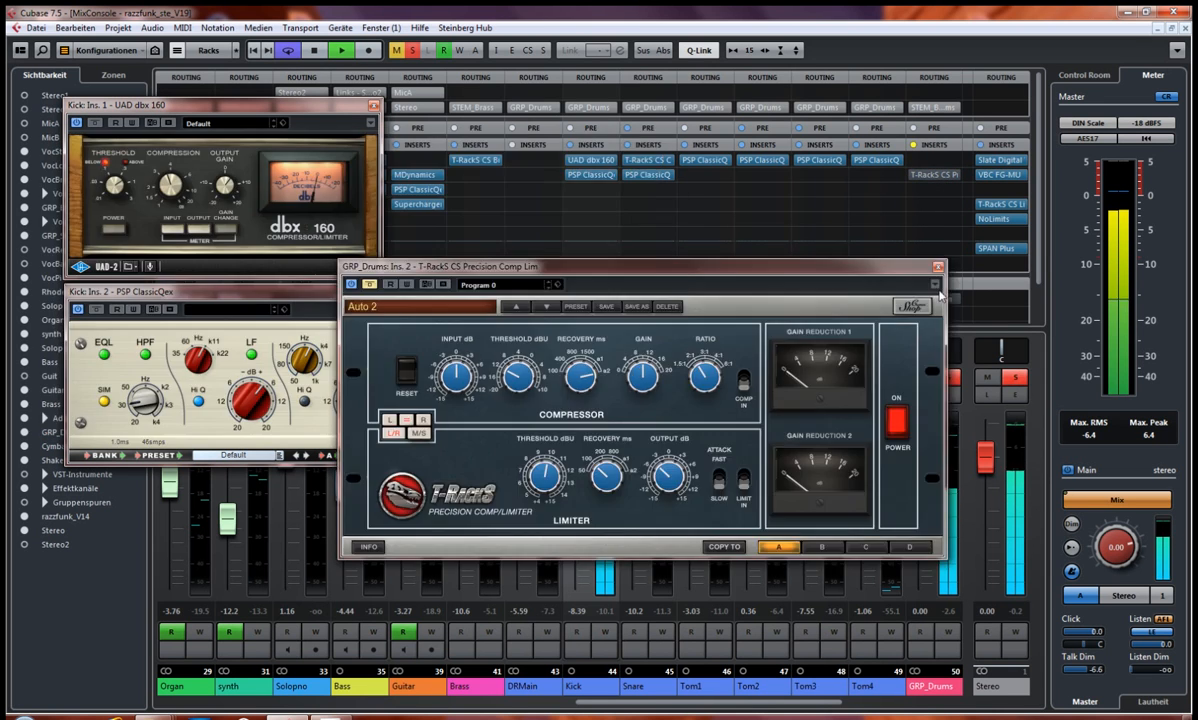
pyautogui.moveTo(854, 268); pyautogui.dragTo(995, 349)
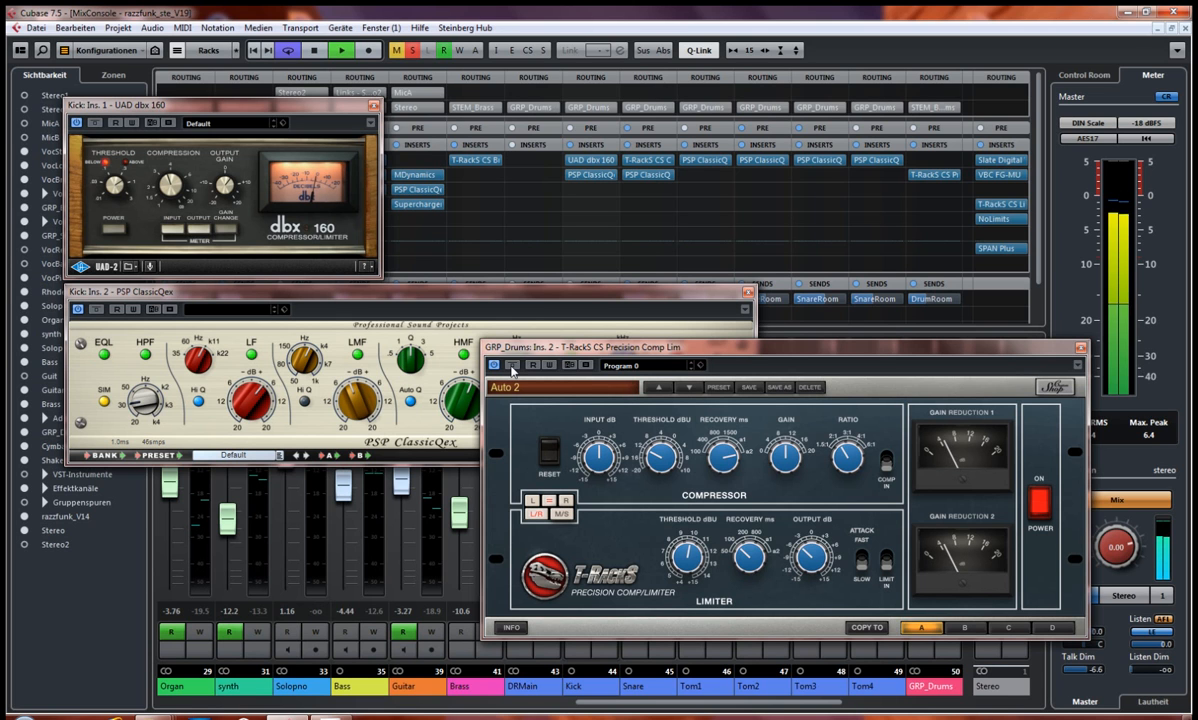
# Step: Bypass the Precision Comp Lim, PSP ClassicQex and dbx 160 again to hear the unprocessed Kick, and stop playback
pyautogui.click(512, 366)
pyautogui.click(333, 326)
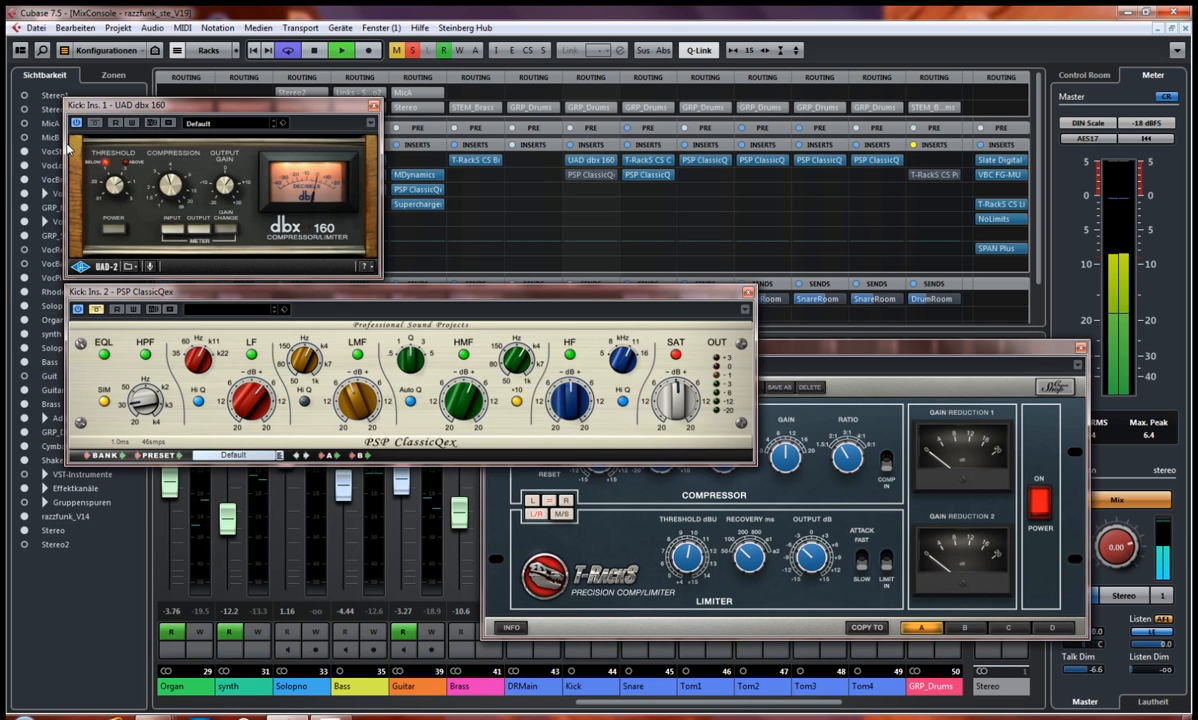
pyautogui.click(95, 122)
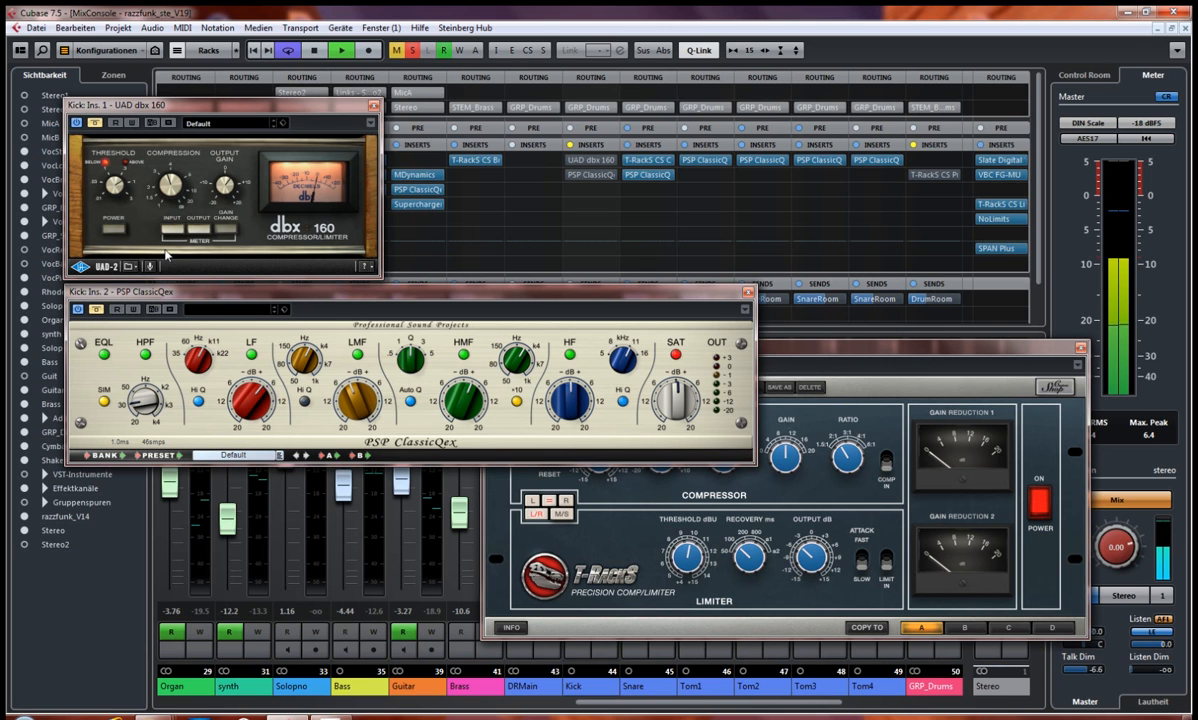
pyautogui.press('space')
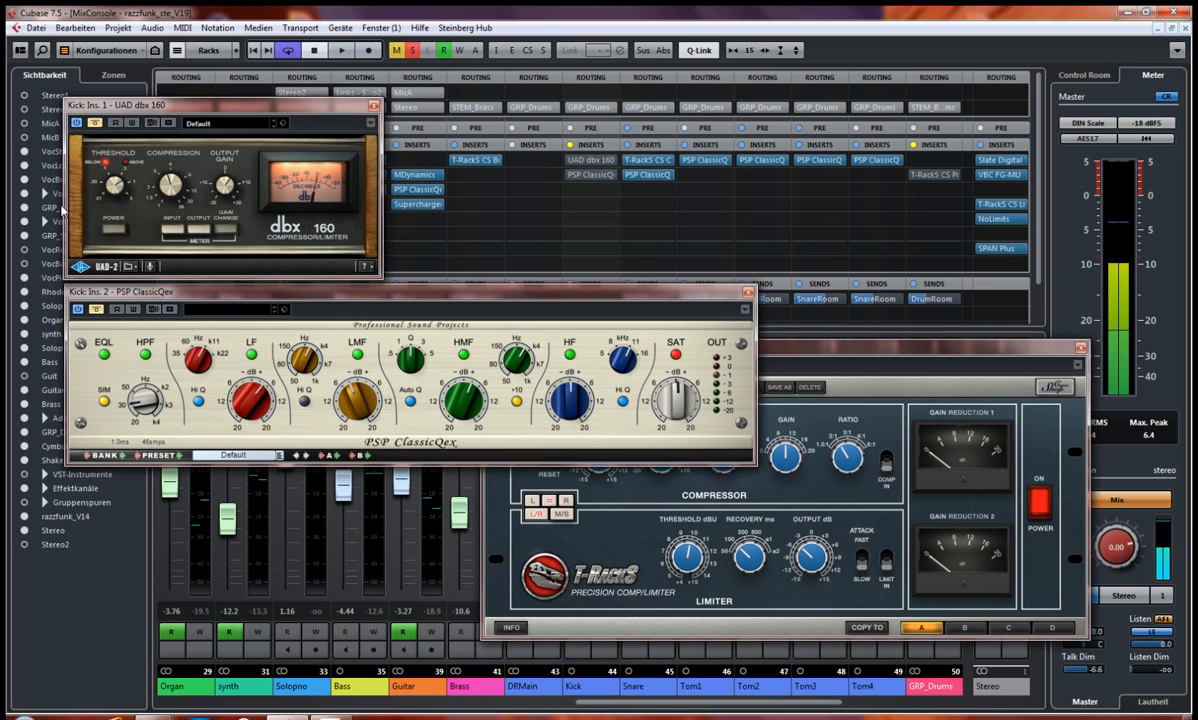
# Step: Reactivate the Kick's dbx 160 and PSP ClassicQex and the GRP_Drums Precision Comp Lim, and close all three plug-in windows
pyautogui.click(95, 122)
pyautogui.click(95, 309)
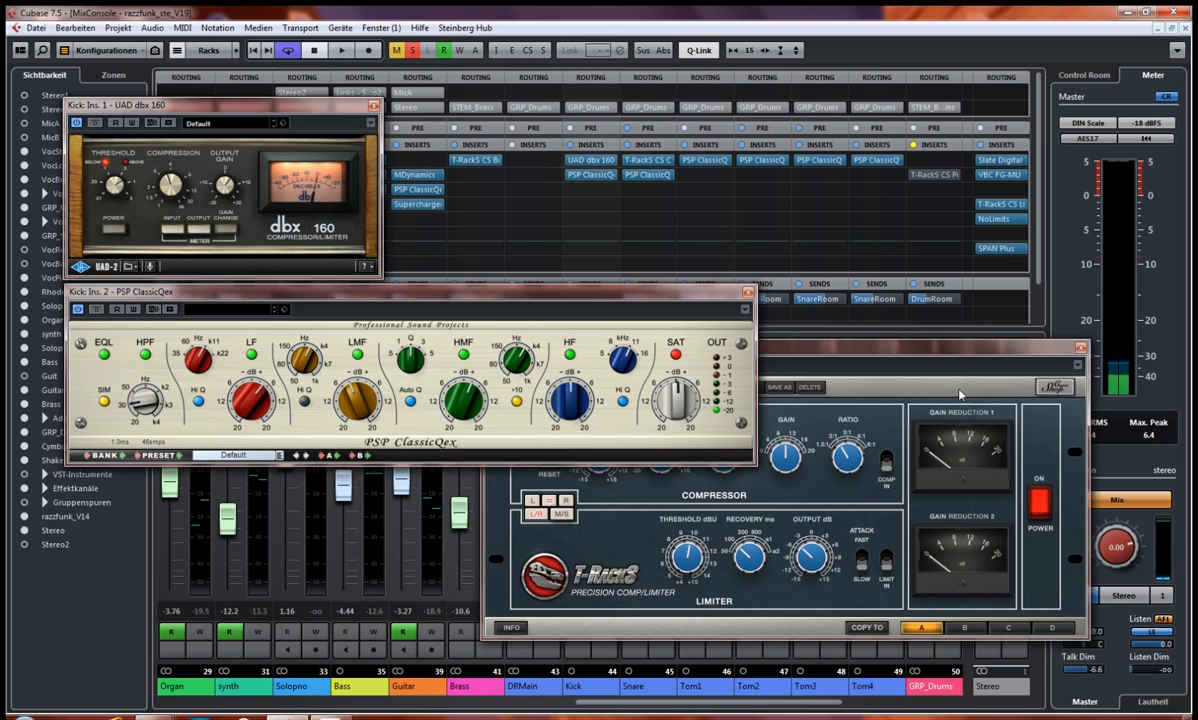
pyautogui.click(924, 361)
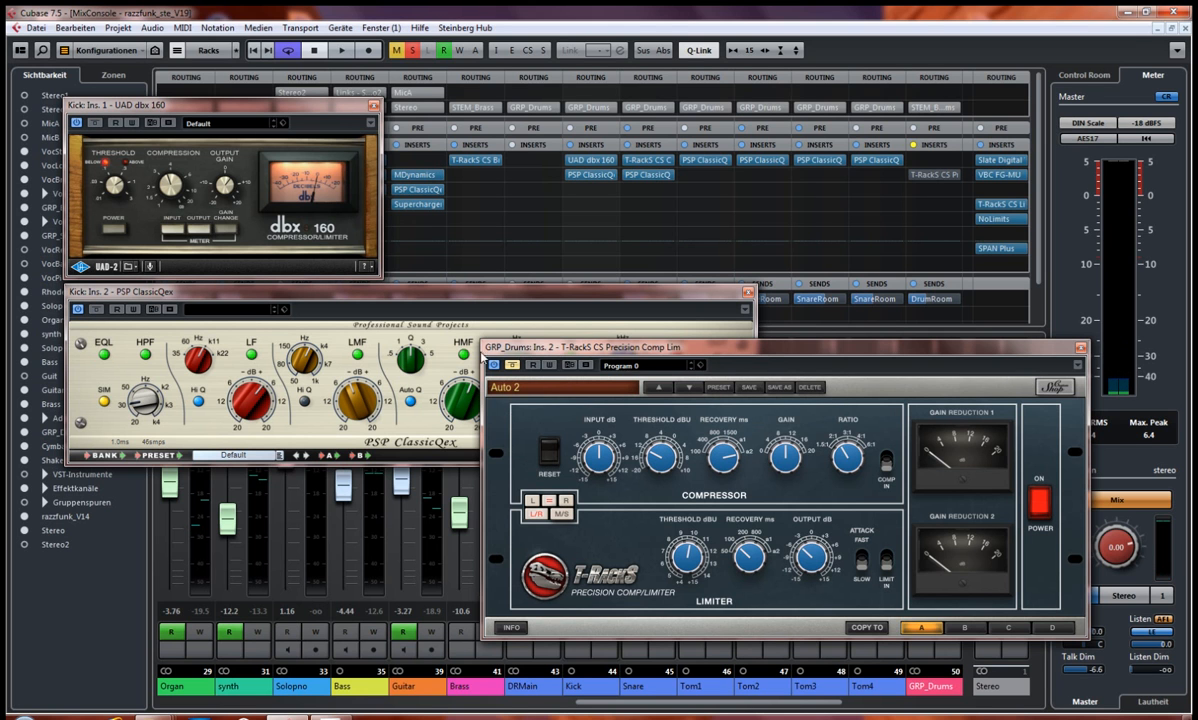
pyautogui.click(511, 367)
pyautogui.click(1080, 348)
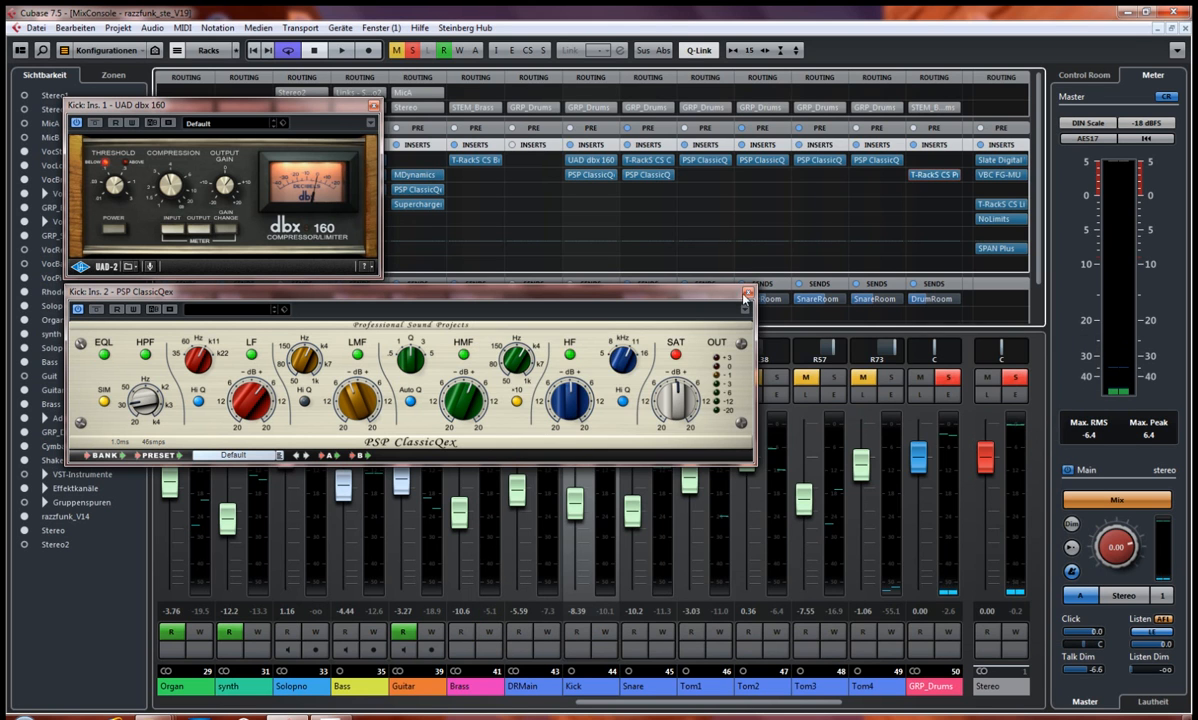
pyautogui.click(748, 293)
pyautogui.click(373, 105)
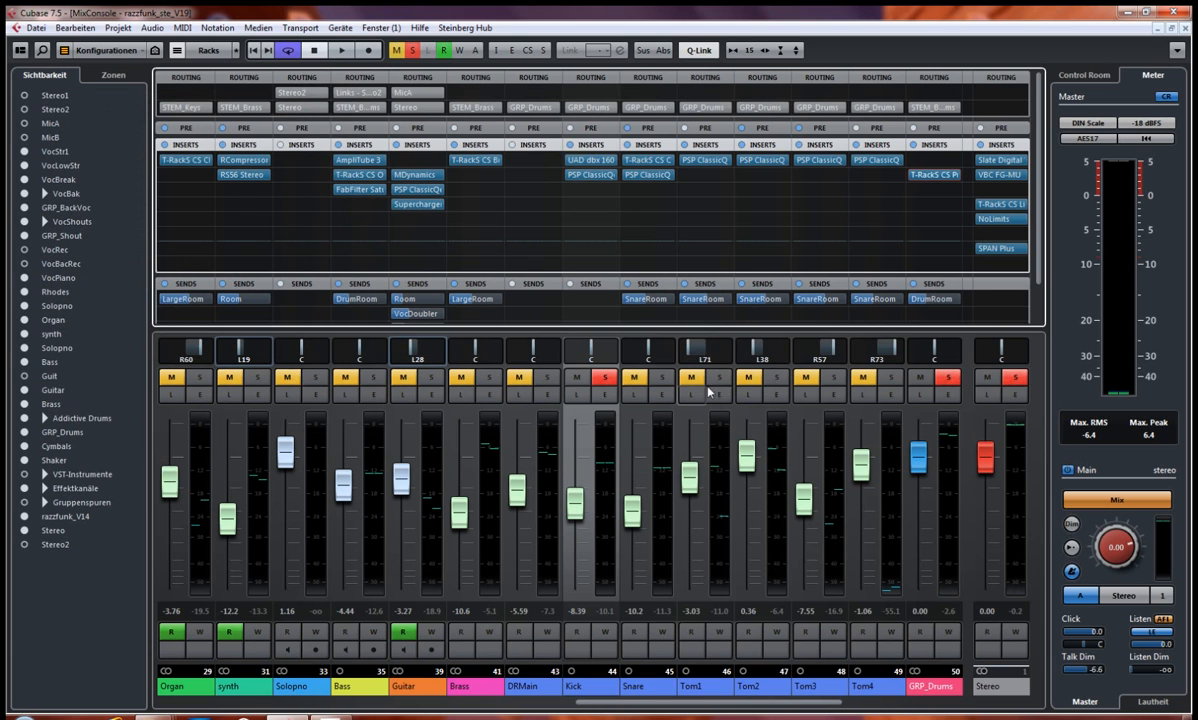
# Step: Switch the solo from the Kick to the Snare, leaving Tom1 unsoloed, and start playback
pyautogui.click(719, 378)
pyautogui.click(605, 378)
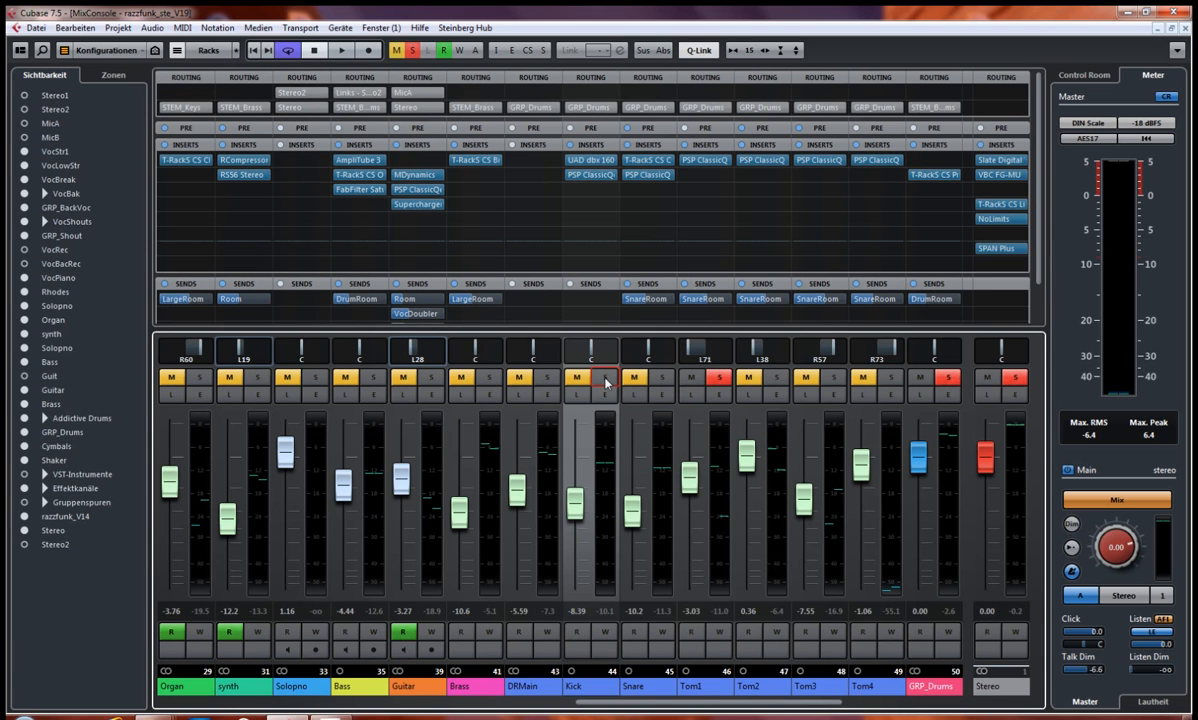
pyautogui.click(661, 378)
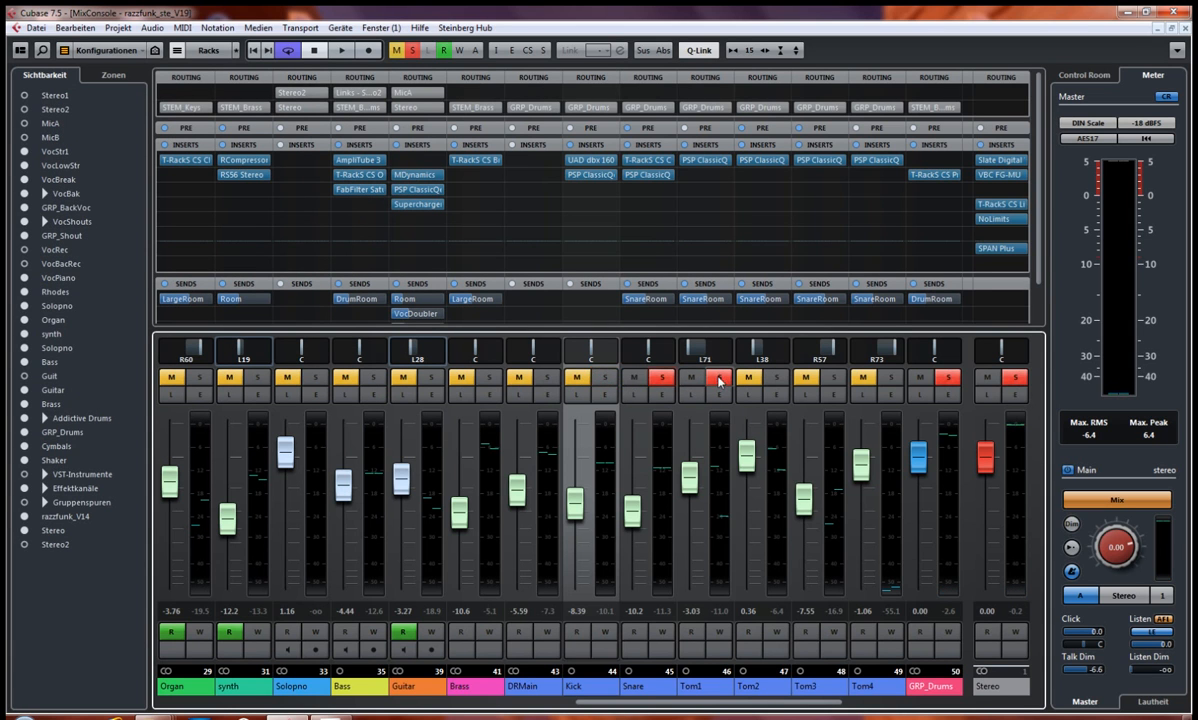
pyautogui.click(719, 378)
pyautogui.press('space')
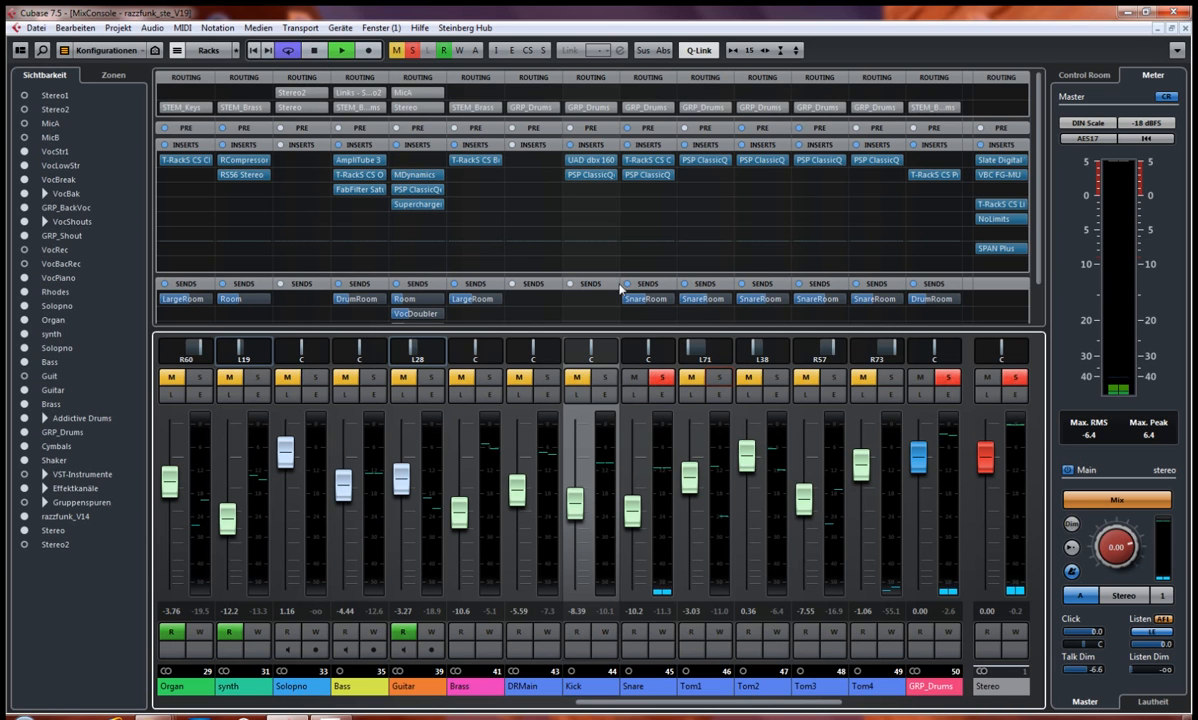
# Step: Open and bypass the GRP_Drums Precision Comp Lim and place its window aside
pyautogui.click(918, 175)
pyautogui.click(512, 365)
pyautogui.moveTo(568, 348); pyautogui.dragTo(786, 329)
pyautogui.click(585, 176)
pyautogui.moveTo(215, 293); pyautogui.dragTo(187, 373)
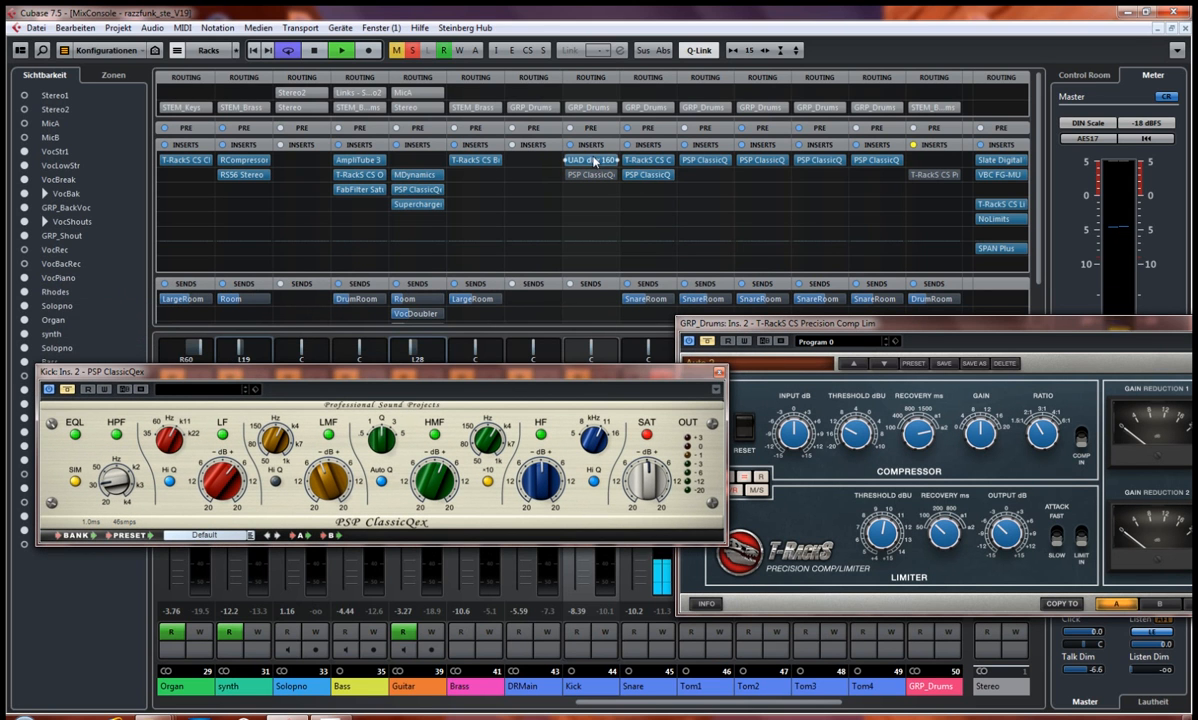
pyautogui.click(567, 175)
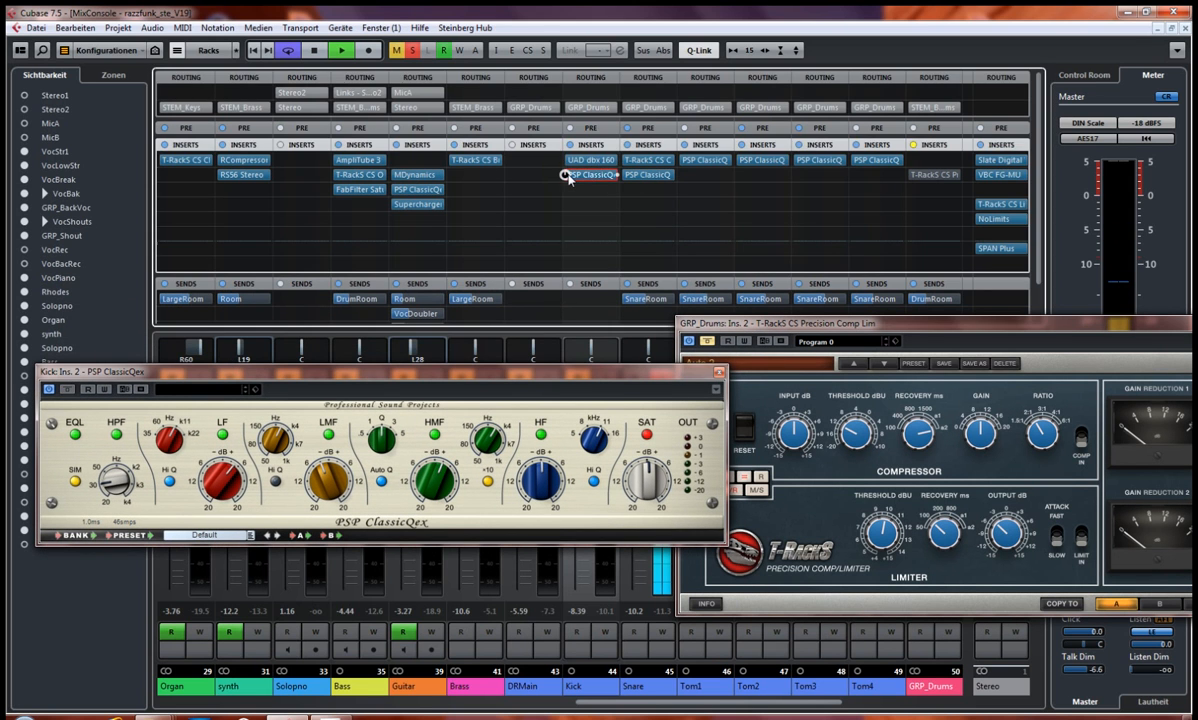
pyautogui.click(719, 372)
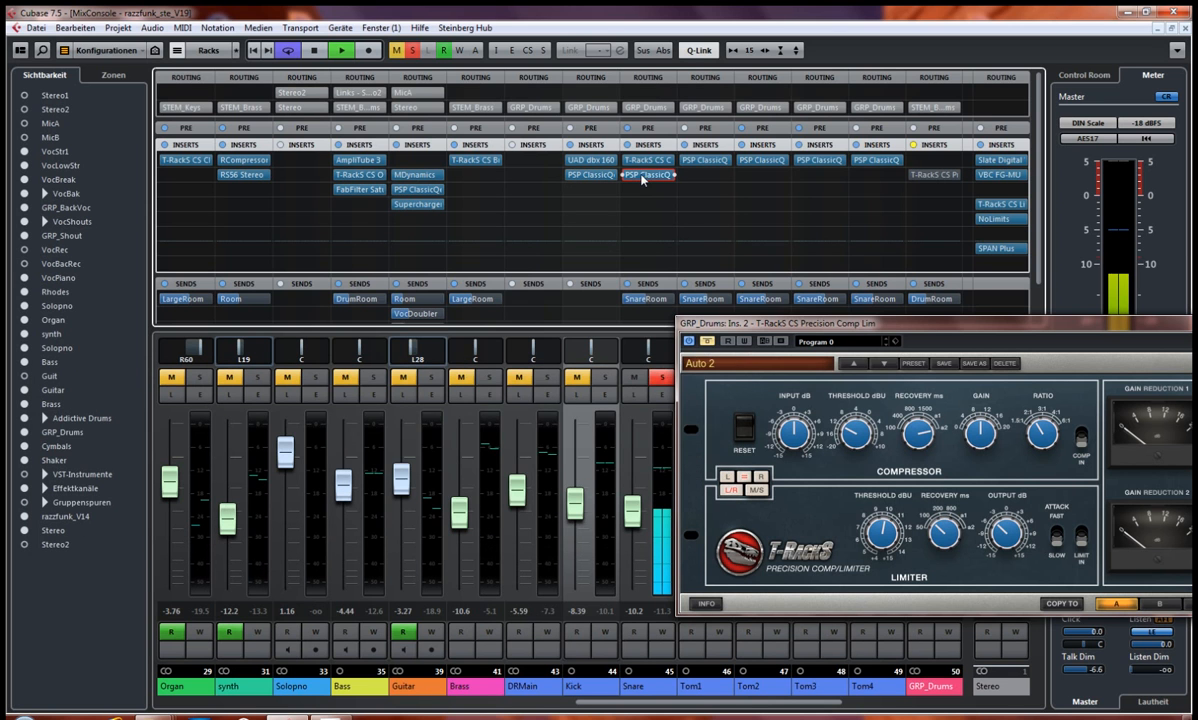
# Step: Open the Snare's PSP ClassicQ and T-RackS Classic Clipper and arrange their windows clear of the Precision Comp Lim
pyautogui.click(643, 176)
pyautogui.moveTo(618, 293); pyautogui.dragTo(391, 378)
pyautogui.click(650, 160)
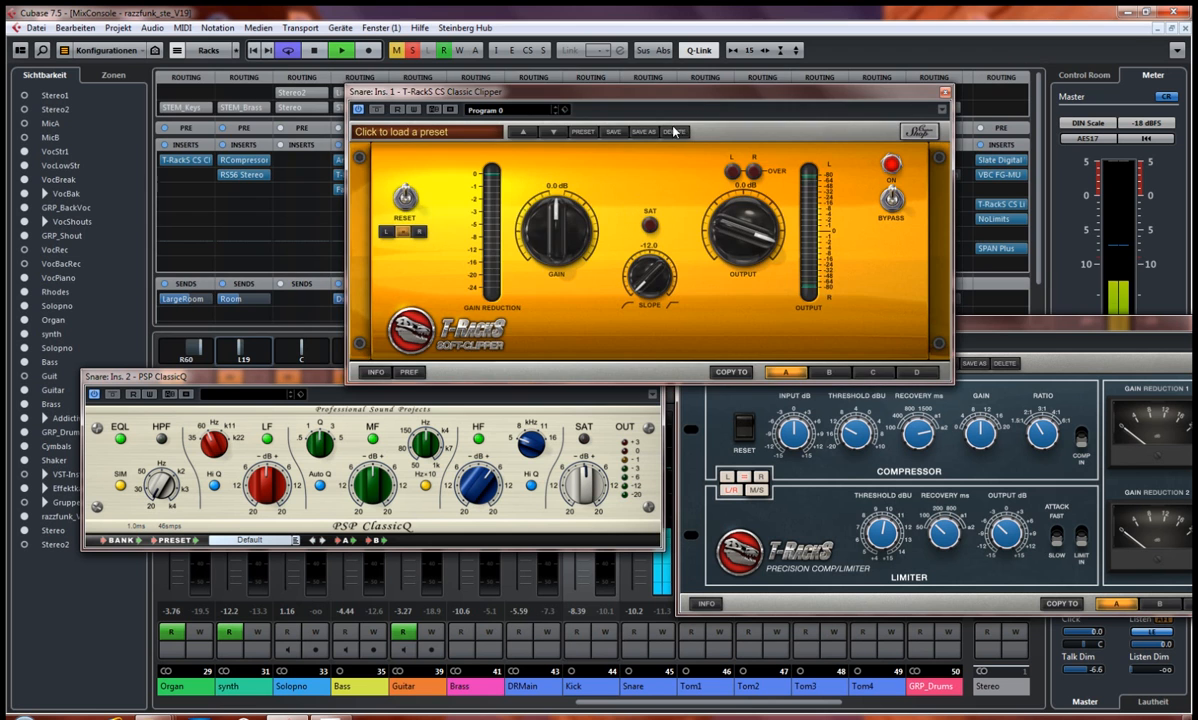
pyautogui.moveTo(653, 126); pyautogui.dragTo(364, 70)
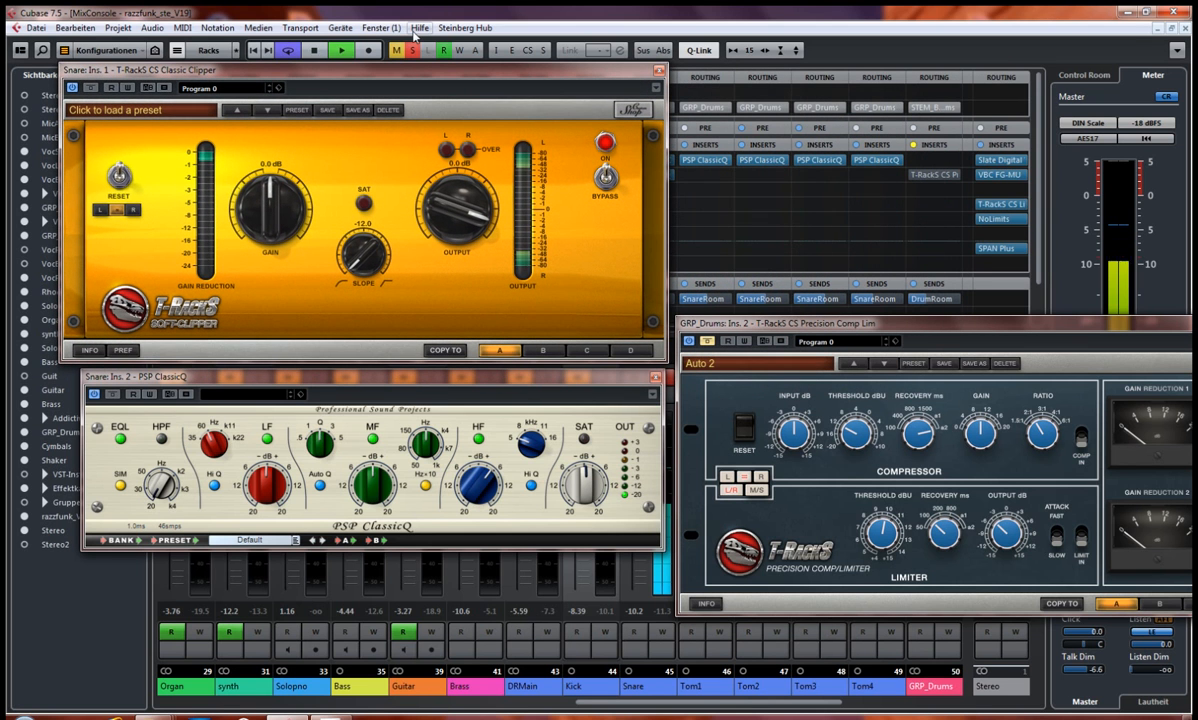
# Step: Stop playback, bypass the Snare's Classic Clipper and PSP ClassicQ, and space their windows one above the other
pyautogui.press('space')
pyautogui.click(111, 395)
pyautogui.click(90, 89)
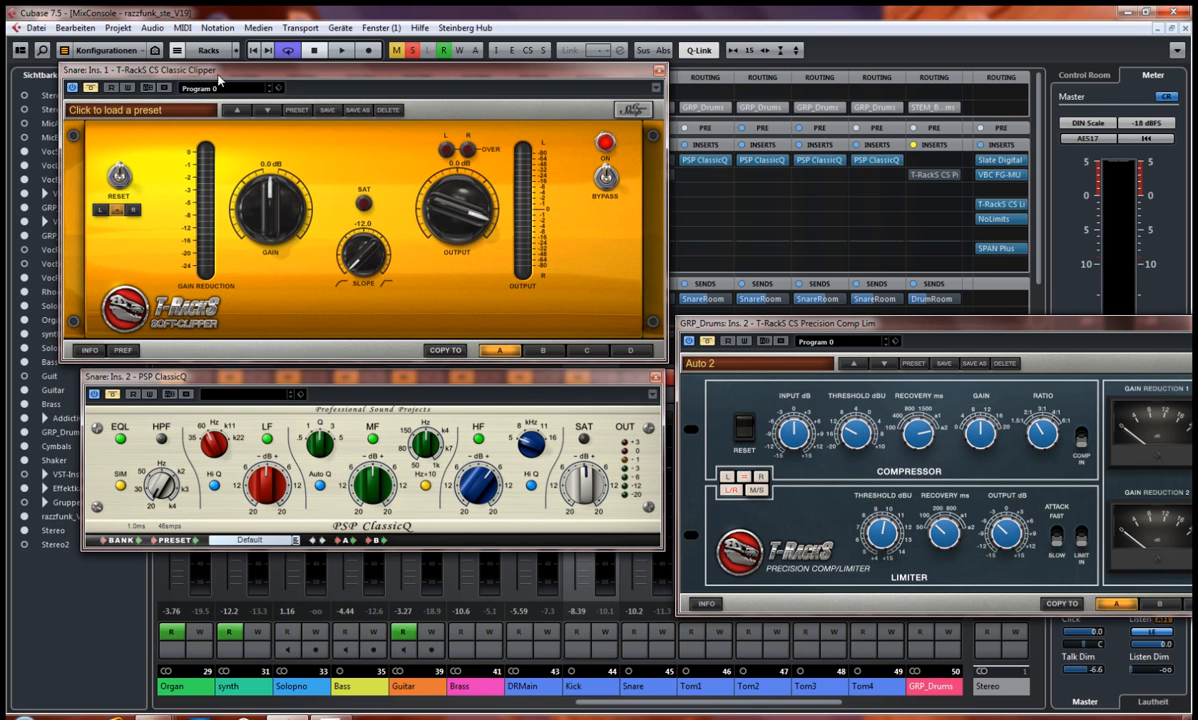
pyautogui.moveTo(295, 378); pyautogui.dragTo(263, 425)
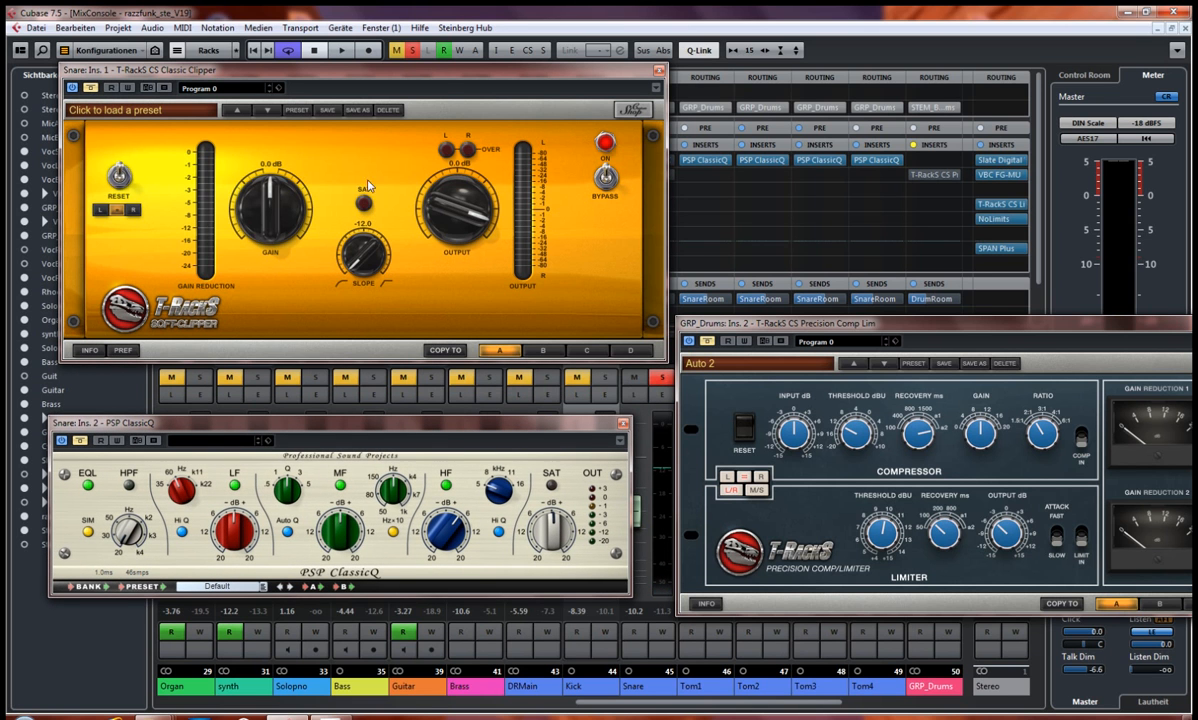
pyautogui.moveTo(435, 75); pyautogui.dragTo(405, 116)
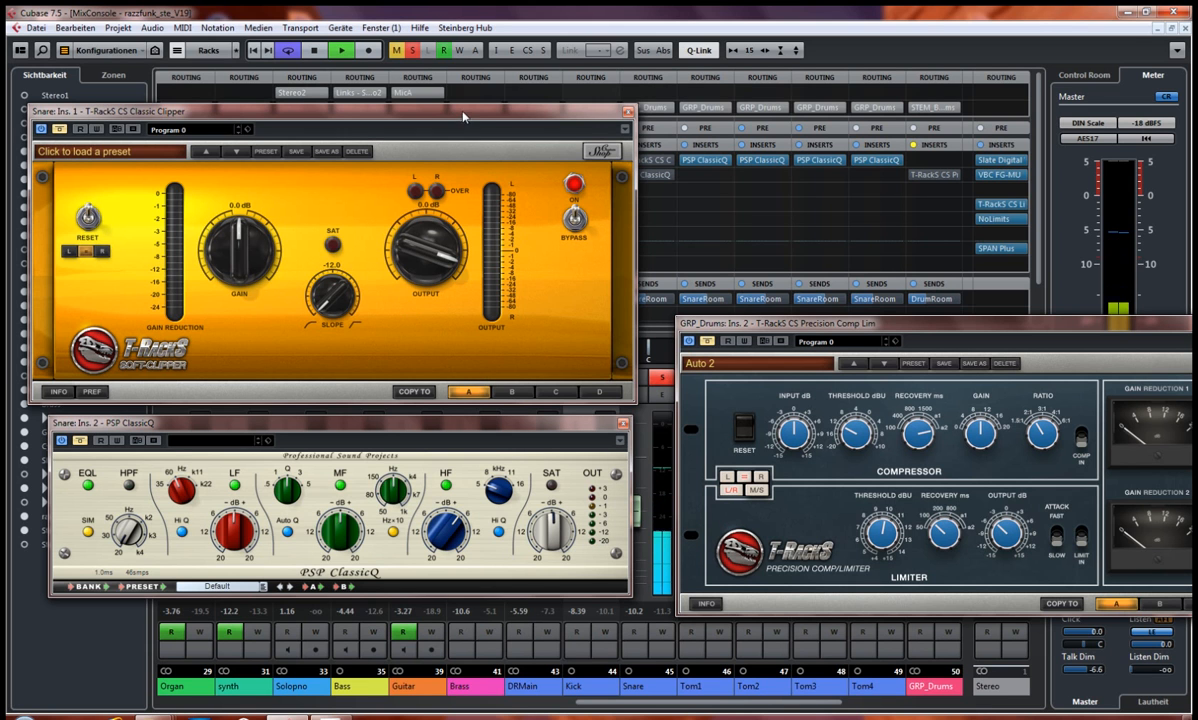
# Step: Audition the Snare with the Classic Clipper and the PSP ClassicQ enabled in turn, spreading the three plug-in windows apart
pyautogui.moveTo(460, 112); pyautogui.dragTo(461, 97)
pyautogui.moveTo(758, 323); pyautogui.dragTo(807, 318)
pyautogui.moveTo(528, 423); pyautogui.dragTo(508, 418)
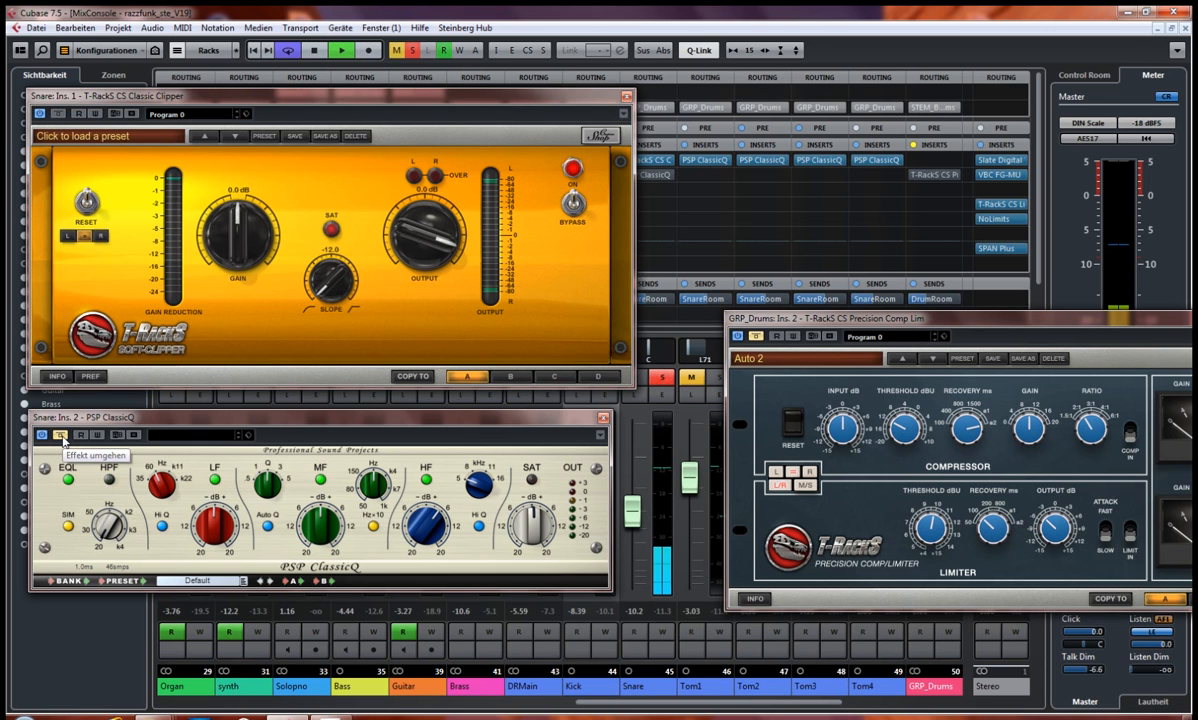
pyautogui.click(61, 440)
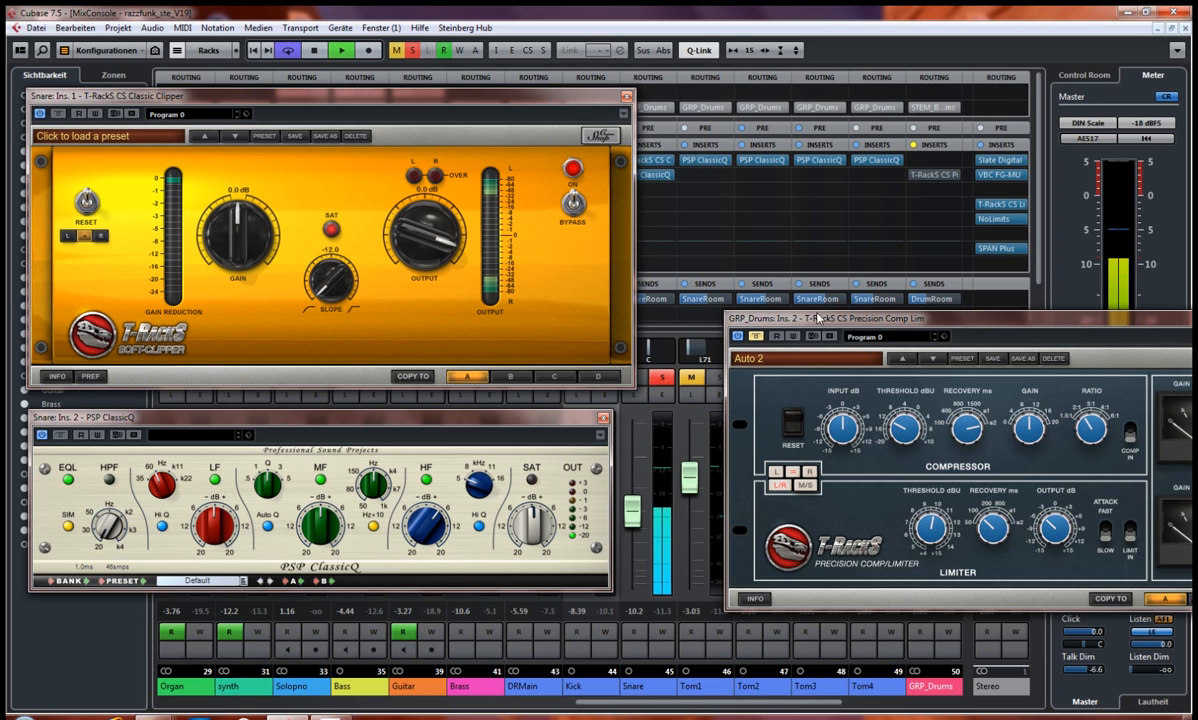
# Step: Compare the Snare with the GRP_Drums Precision Comp Lim active and bypassed, leave it active with its full window in view, and stop playback
pyautogui.moveTo(762, 319); pyautogui.dragTo(714, 301)
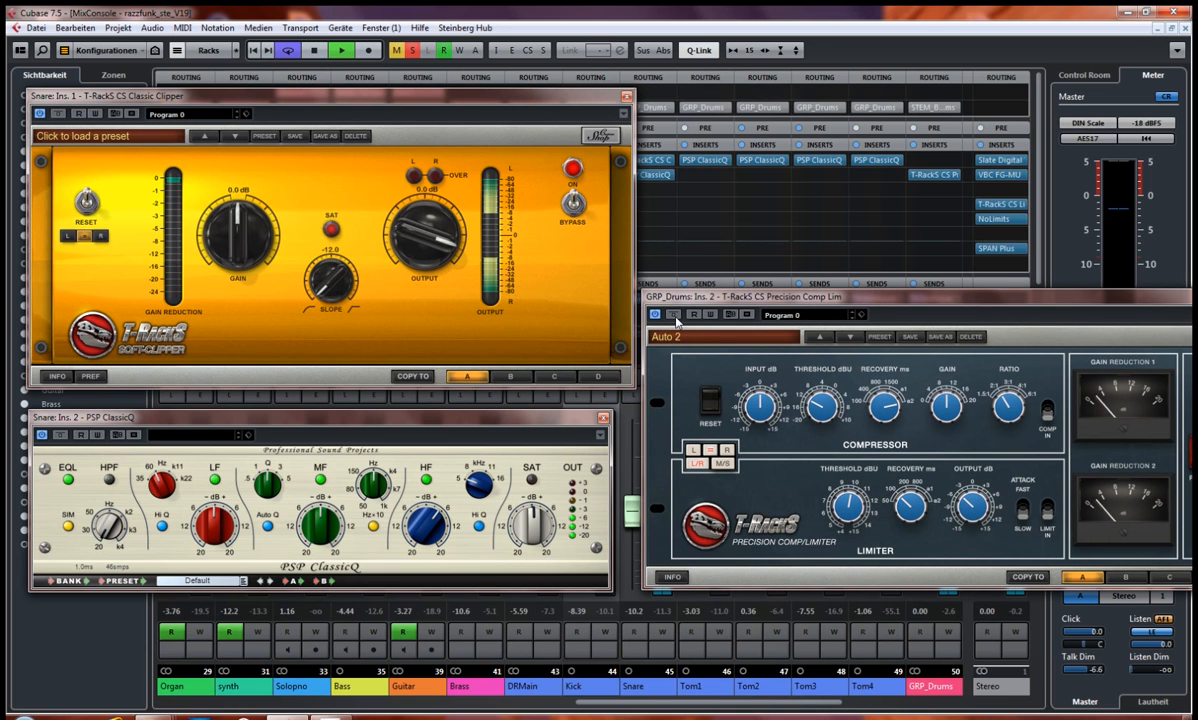
pyautogui.click(675, 316)
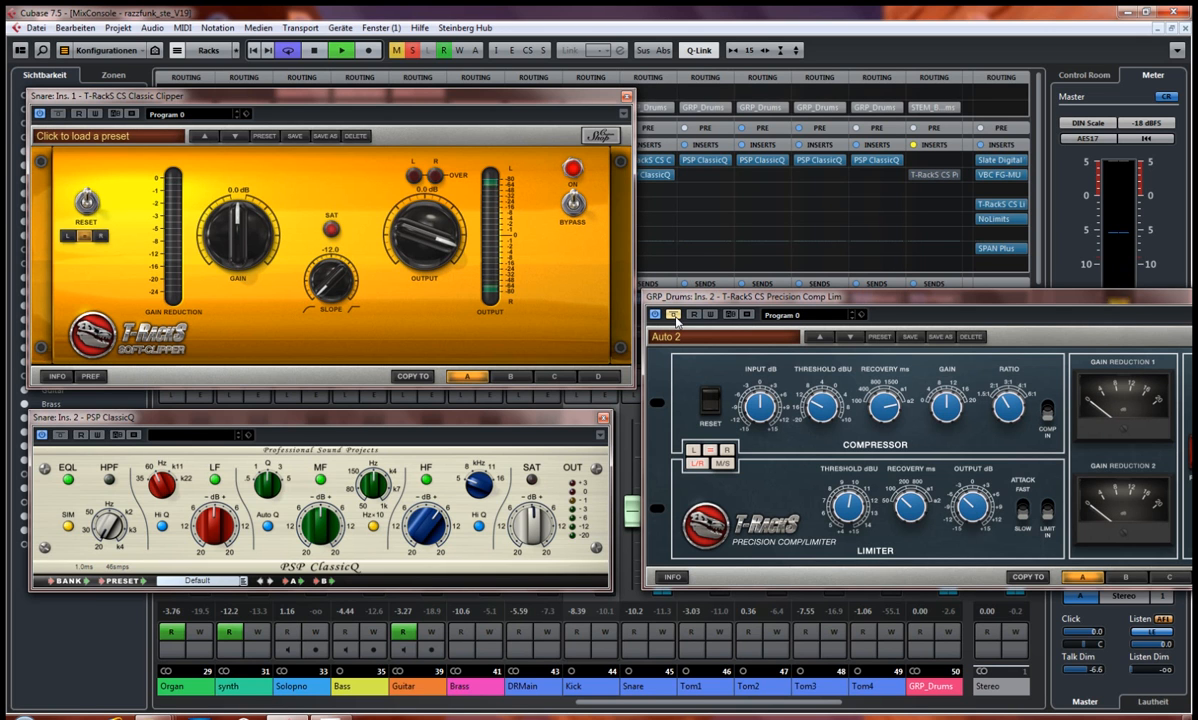
pyautogui.click(675, 317)
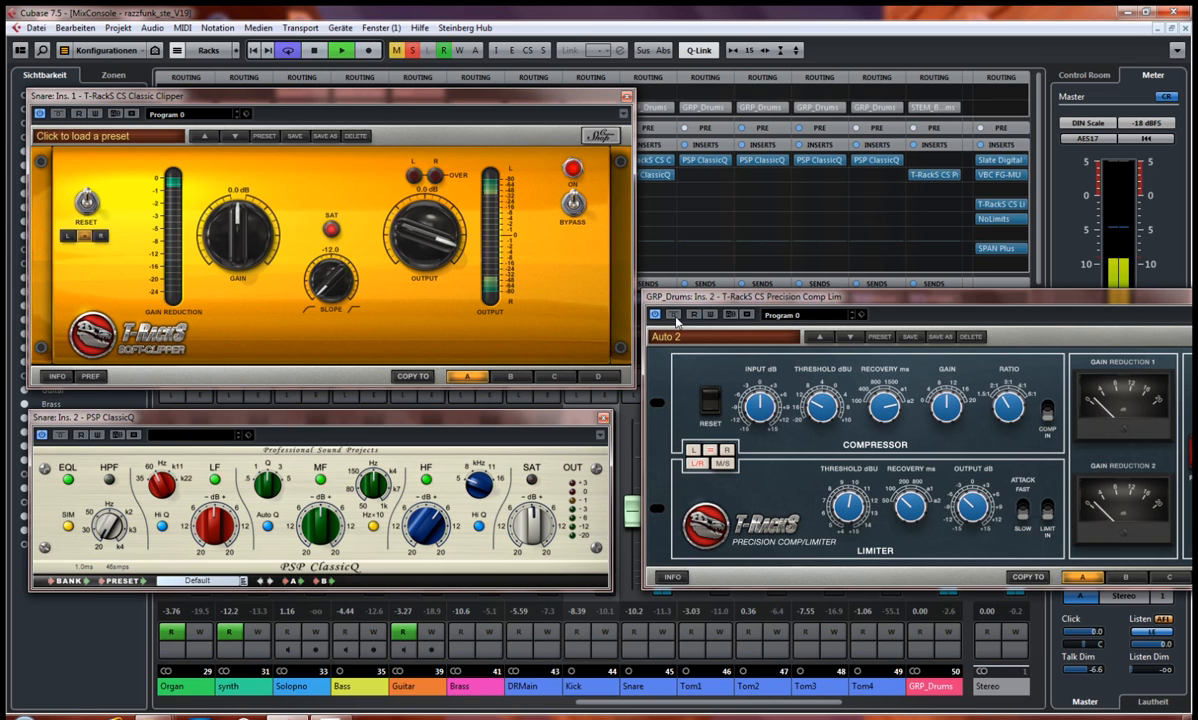
pyautogui.moveTo(714, 304); pyautogui.dragTo(620, 258)
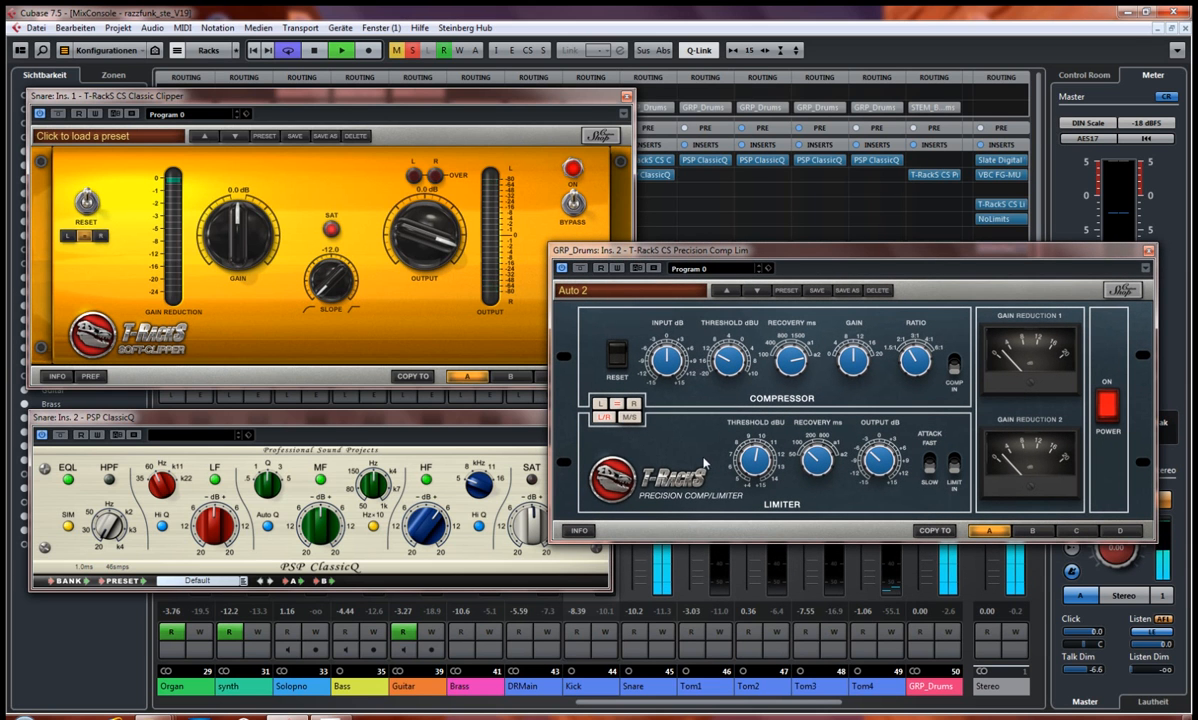
pyautogui.press('space')
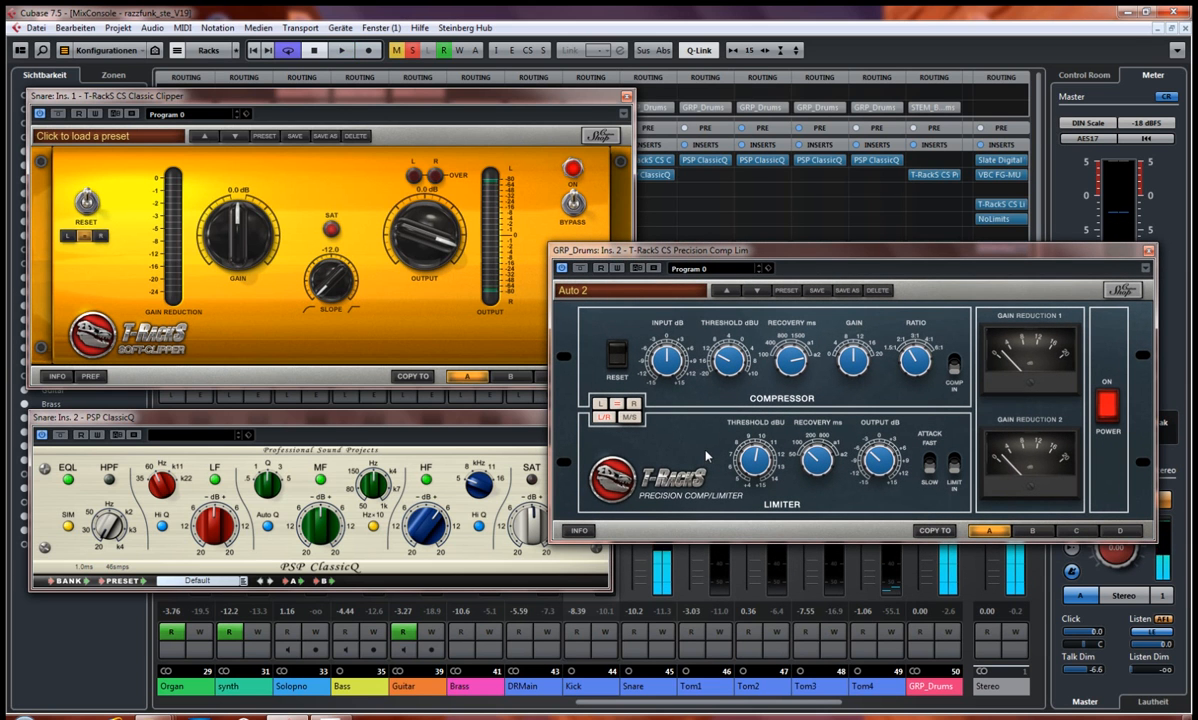
# Step: Close the Precision Comp Lim, Classic Clipper and PSP ClassicQ windows and clear all solos
pyautogui.moveTo(831, 251); pyautogui.dragTo(825, 260)
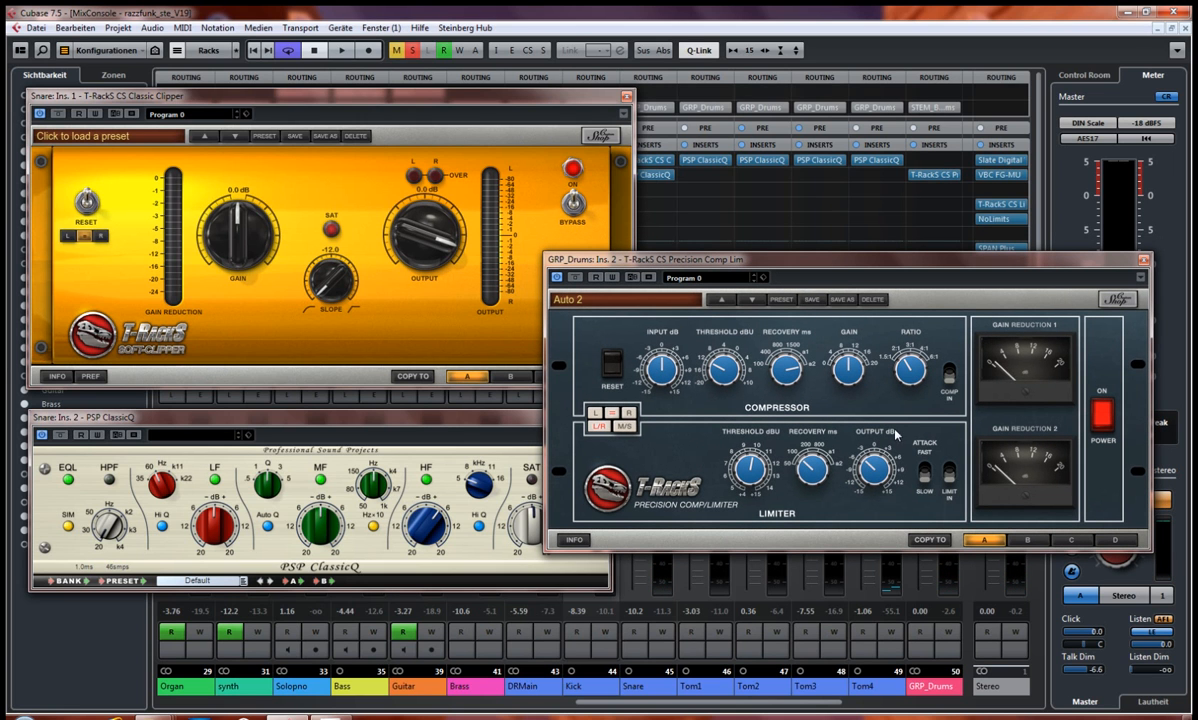
pyautogui.click(1144, 260)
pyautogui.click(627, 97)
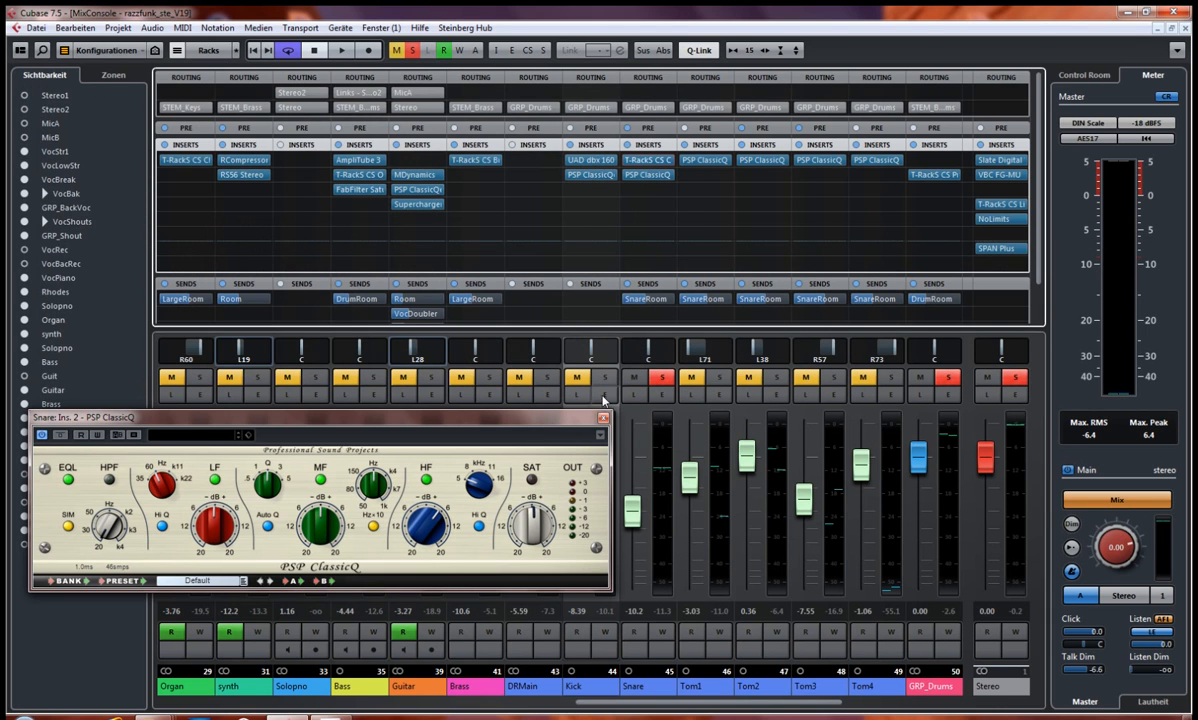
pyautogui.click(603, 419)
pyautogui.click(412, 52)
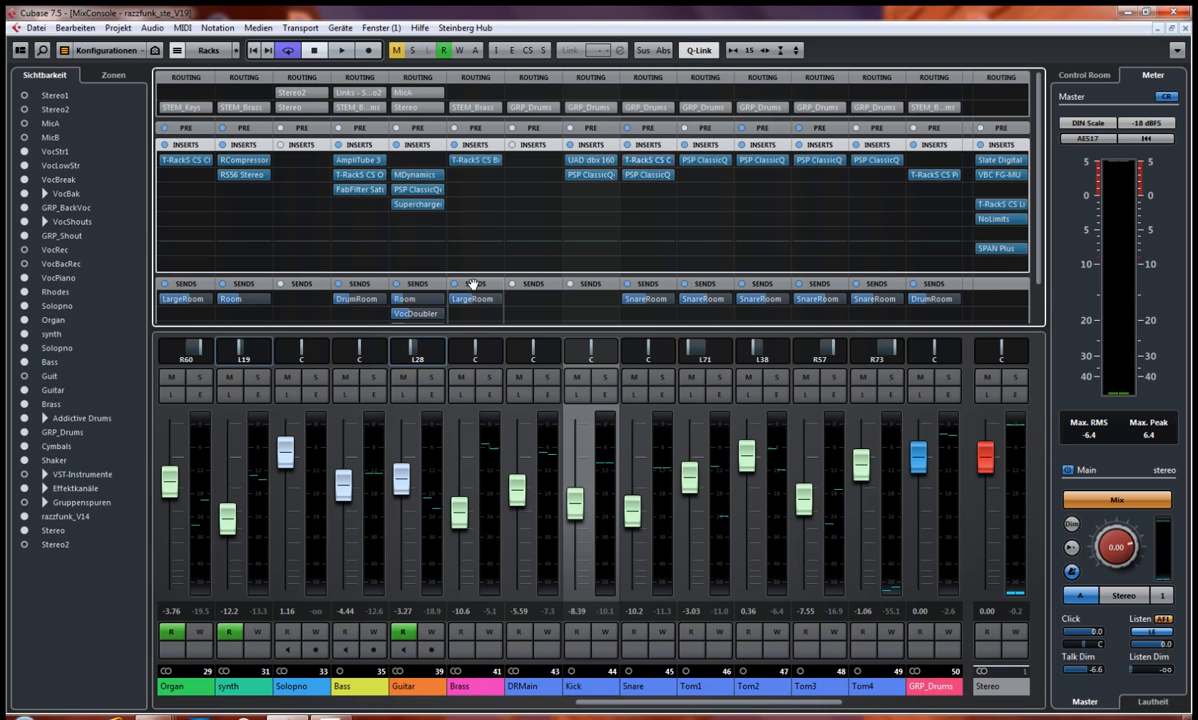
# Step: Play the full mix, solo the Guitar, and enlarge the rack area to show all of its sends
pyautogui.press('space')
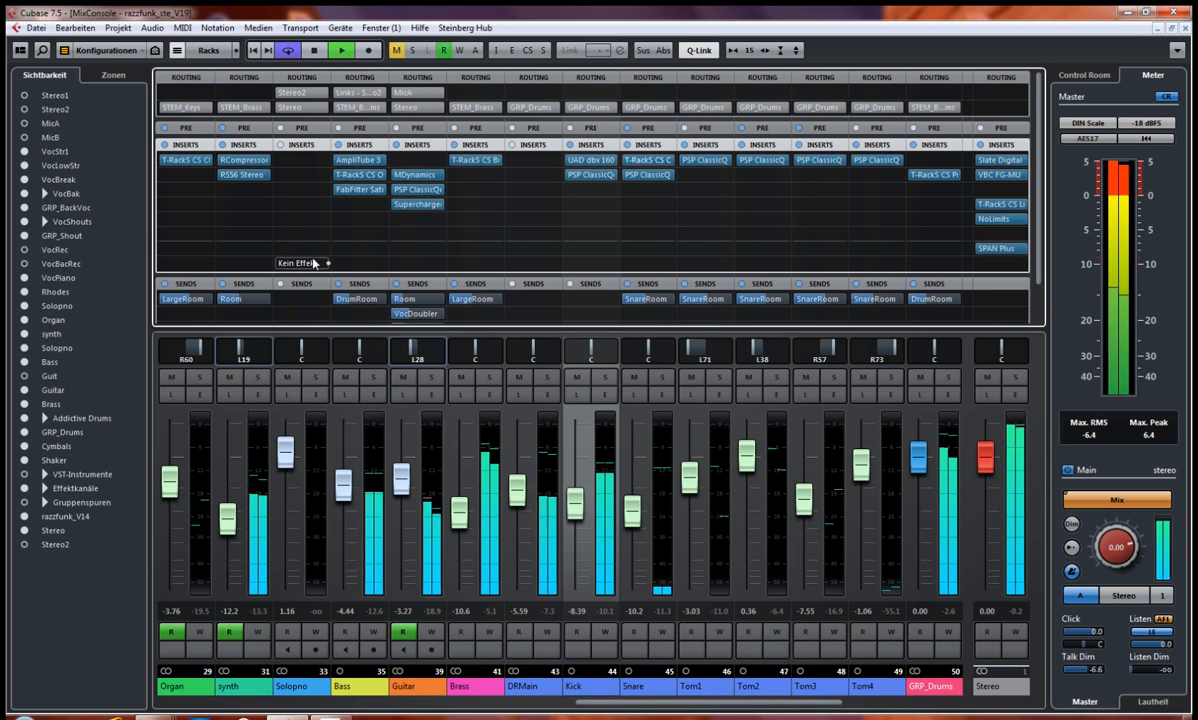
pyautogui.click(431, 378)
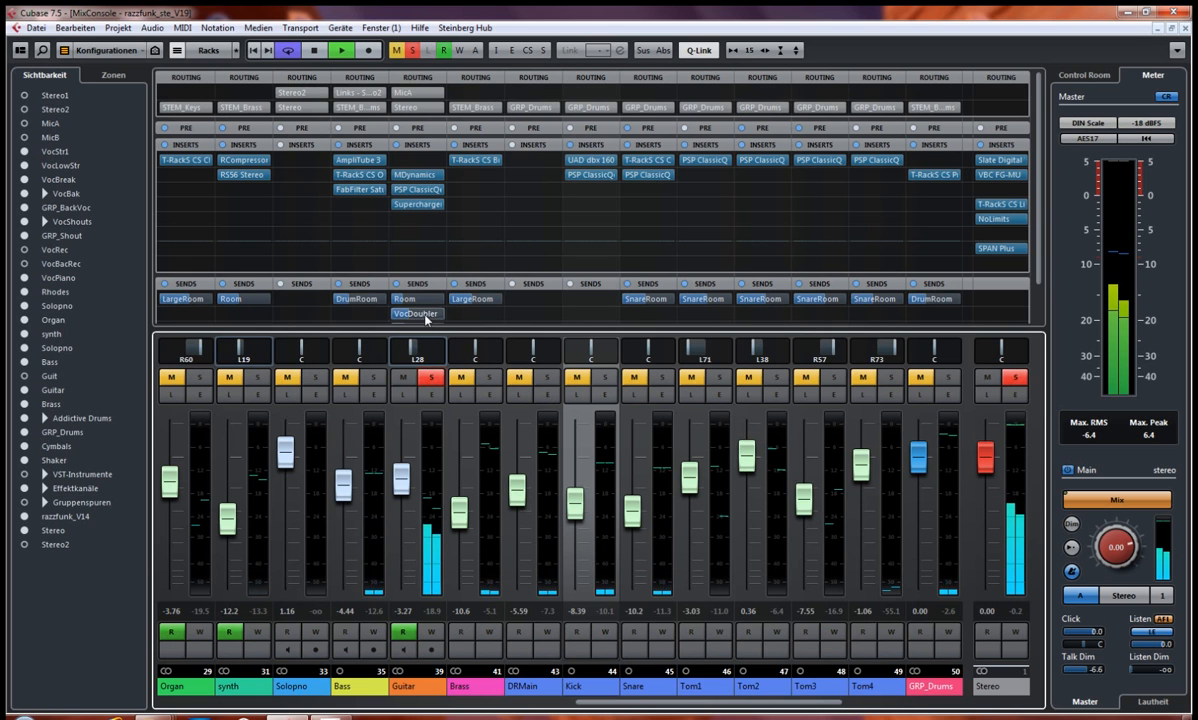
pyautogui.moveTo(425, 329); pyautogui.dragTo(406, 377)
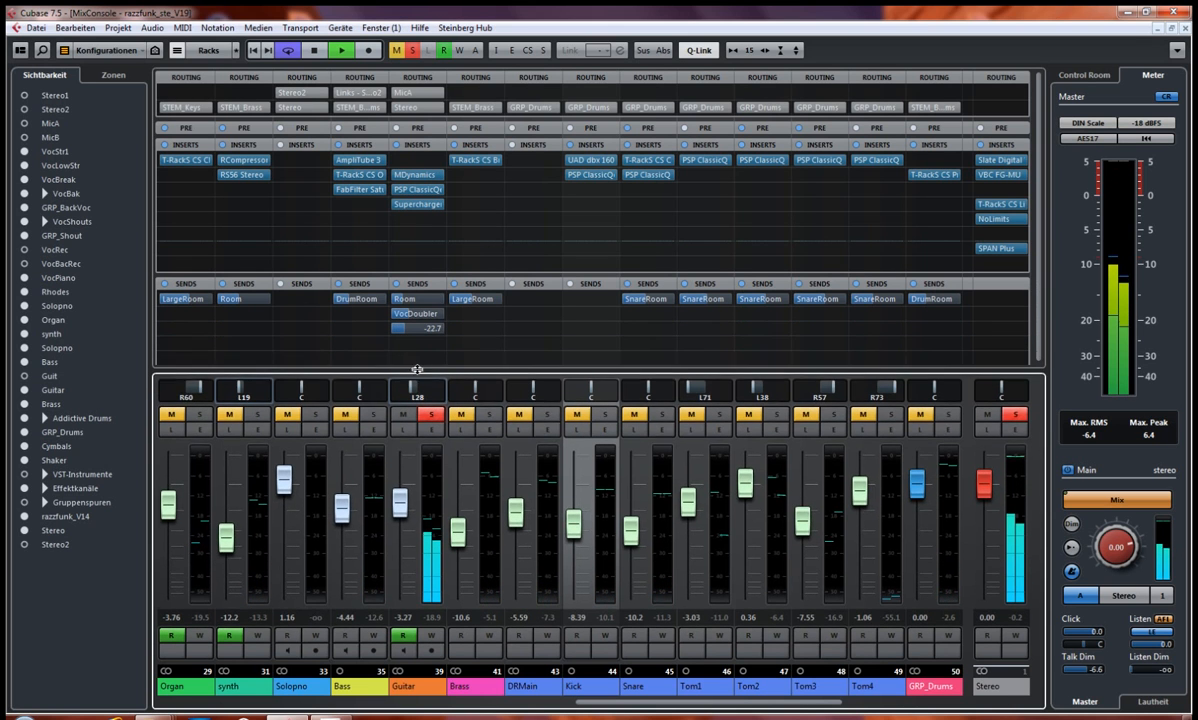
# Step: Bypass all of the Guitar's inserts and sends, listen to the unprocessed track, and stop playback
pyautogui.press('space')
pyautogui.click(397, 145)
pyautogui.click(397, 284)
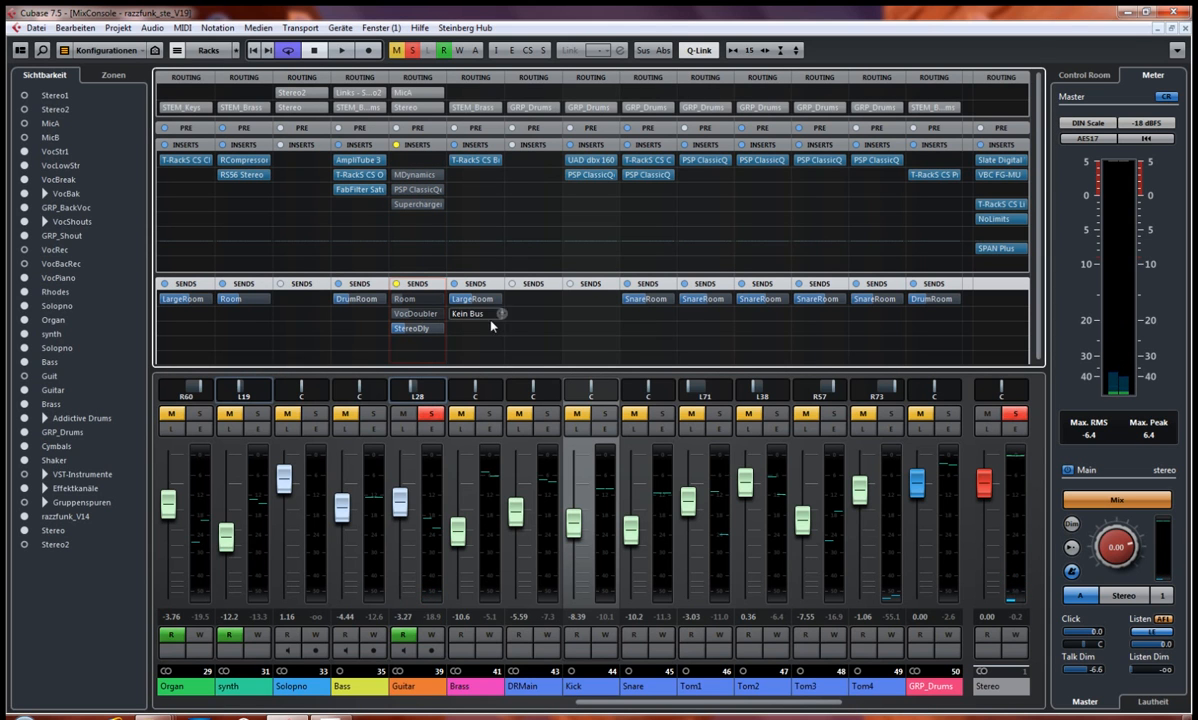
pyautogui.press('space')
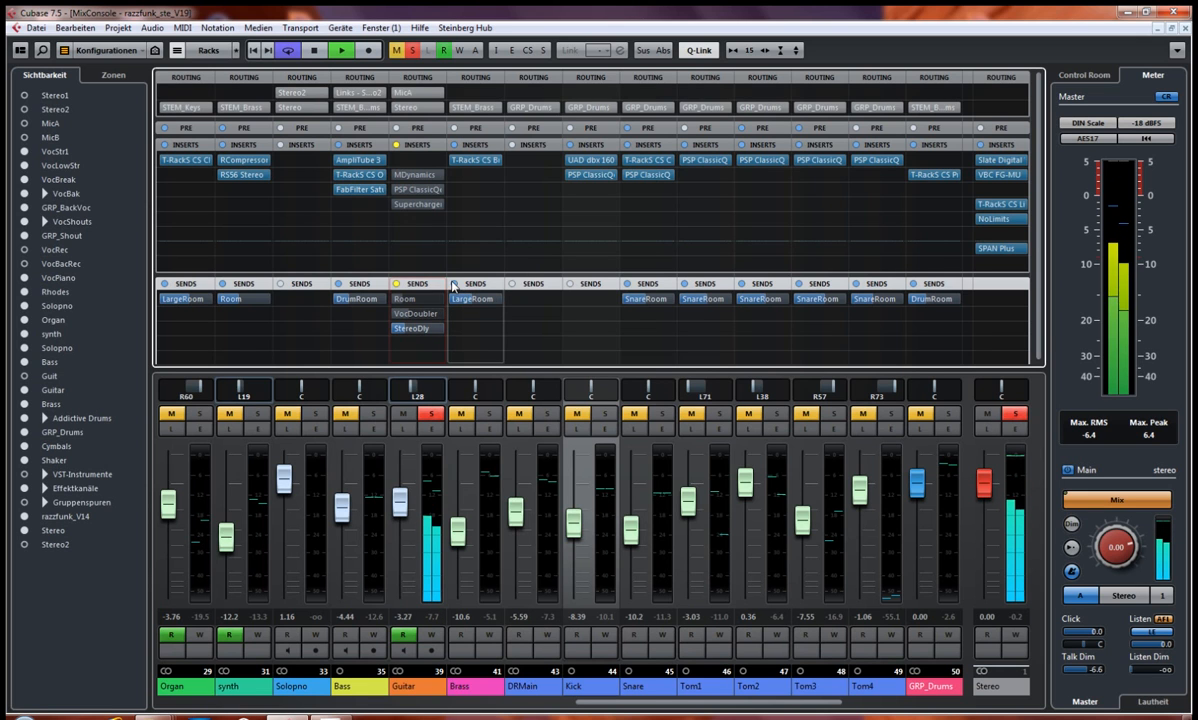
pyautogui.press('space')
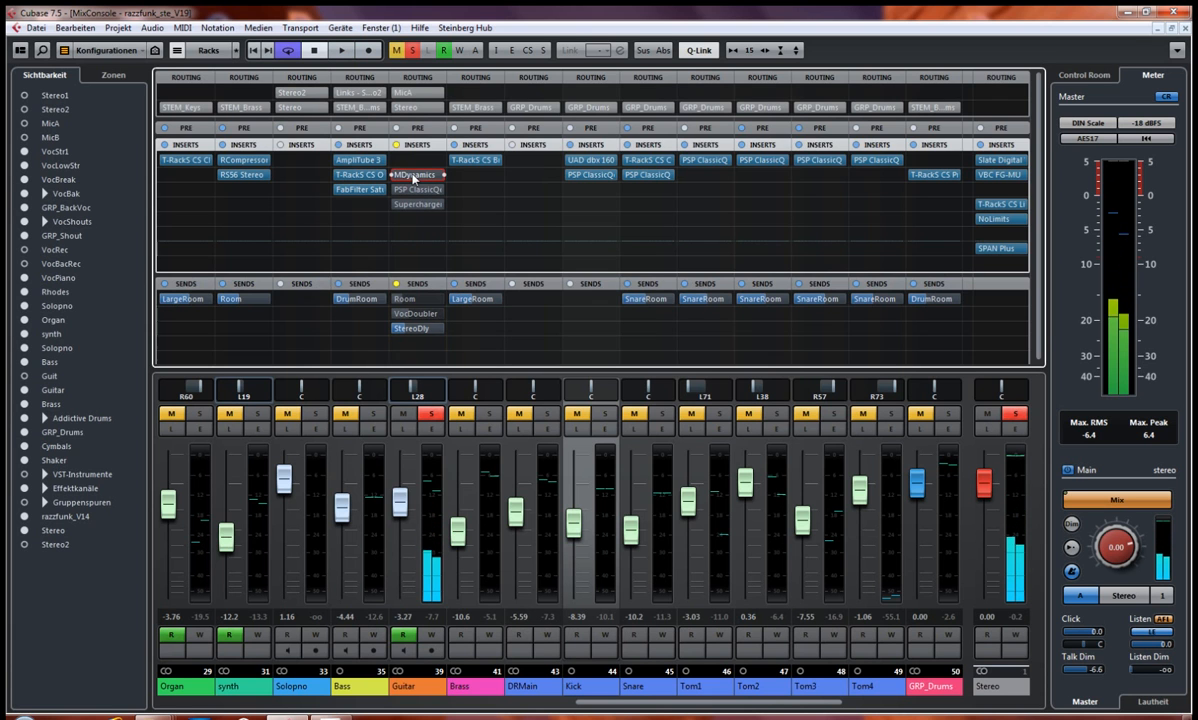
# Step: Open the Guitar's MDynamics insert and position its window to examine the compressor settings and processing shape
pyautogui.click(411, 175)
pyautogui.moveTo(421, 176); pyautogui.dragTo(323, 133)
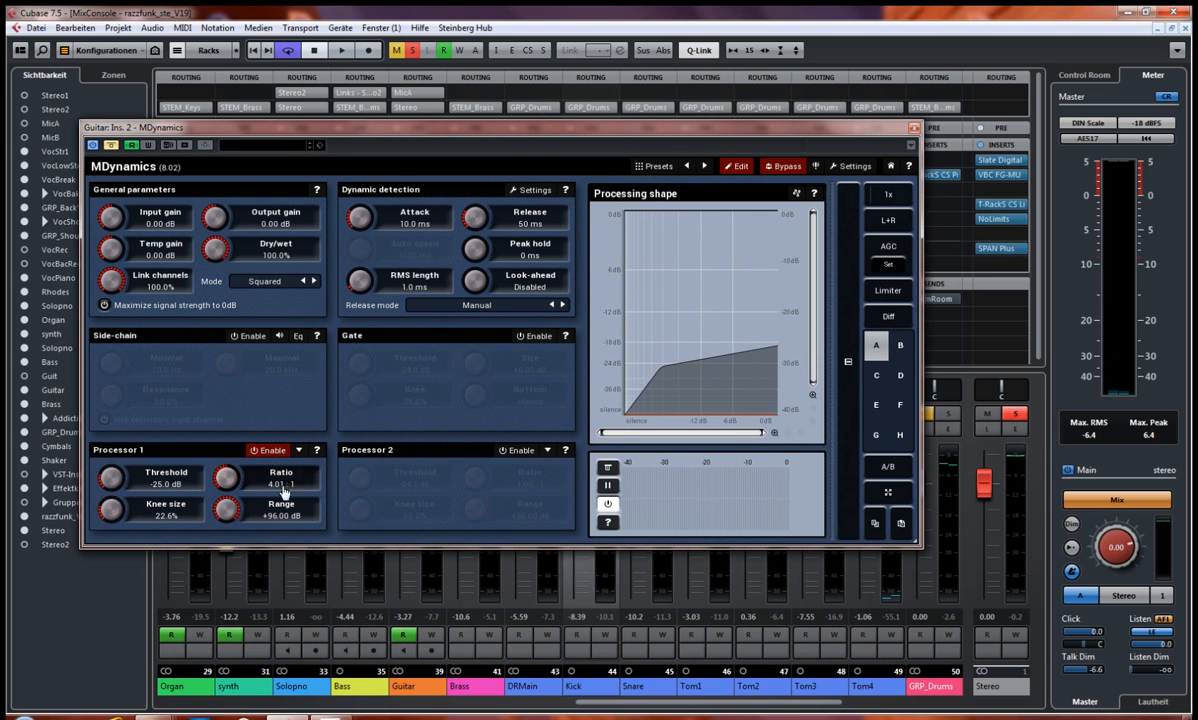
pyautogui.moveTo(769, 142); pyautogui.dragTo(744, 211)
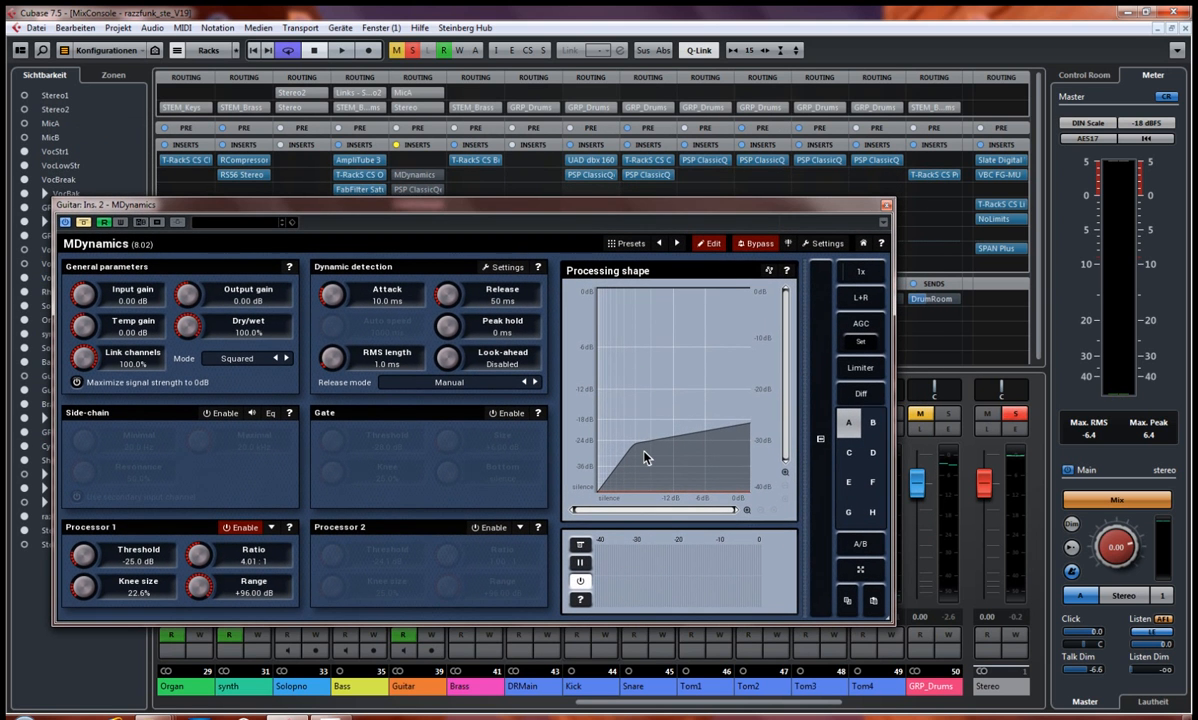
pyautogui.moveTo(597, 209); pyautogui.dragTo(593, 211)
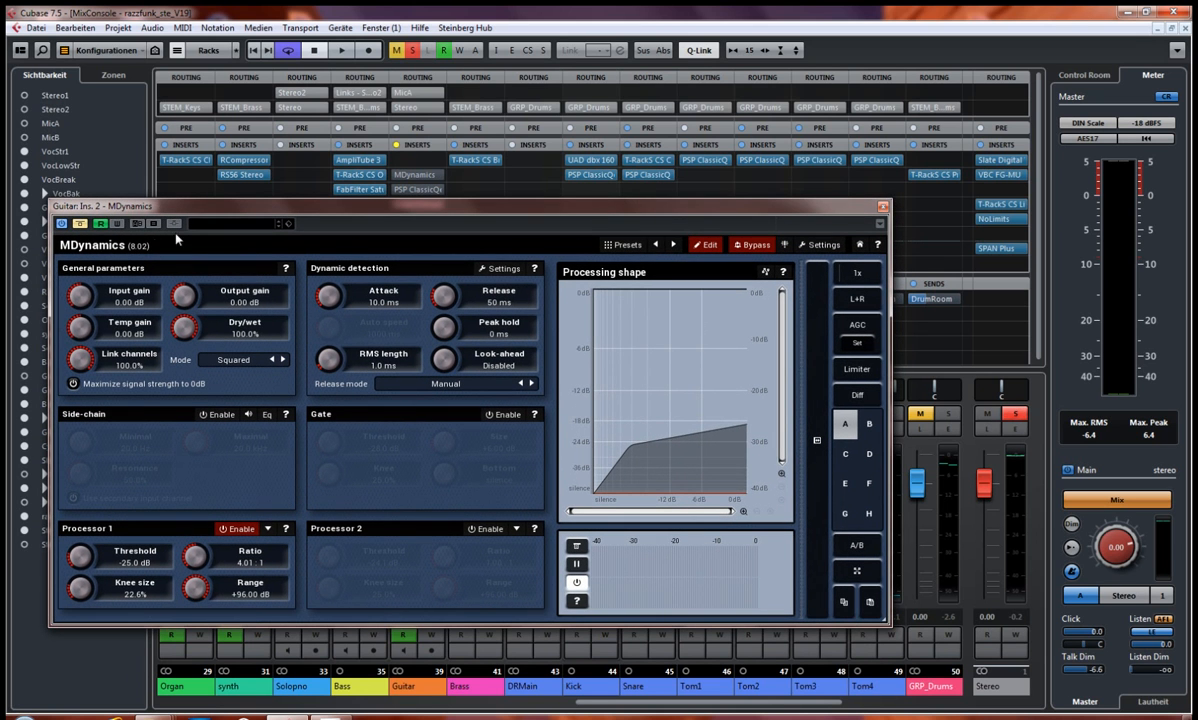
# Step: Play the Guitar with the MDynamics insert enabled in its simplified view, stop, and switch off the plug-in's internal bypass
pyautogui.press('space')
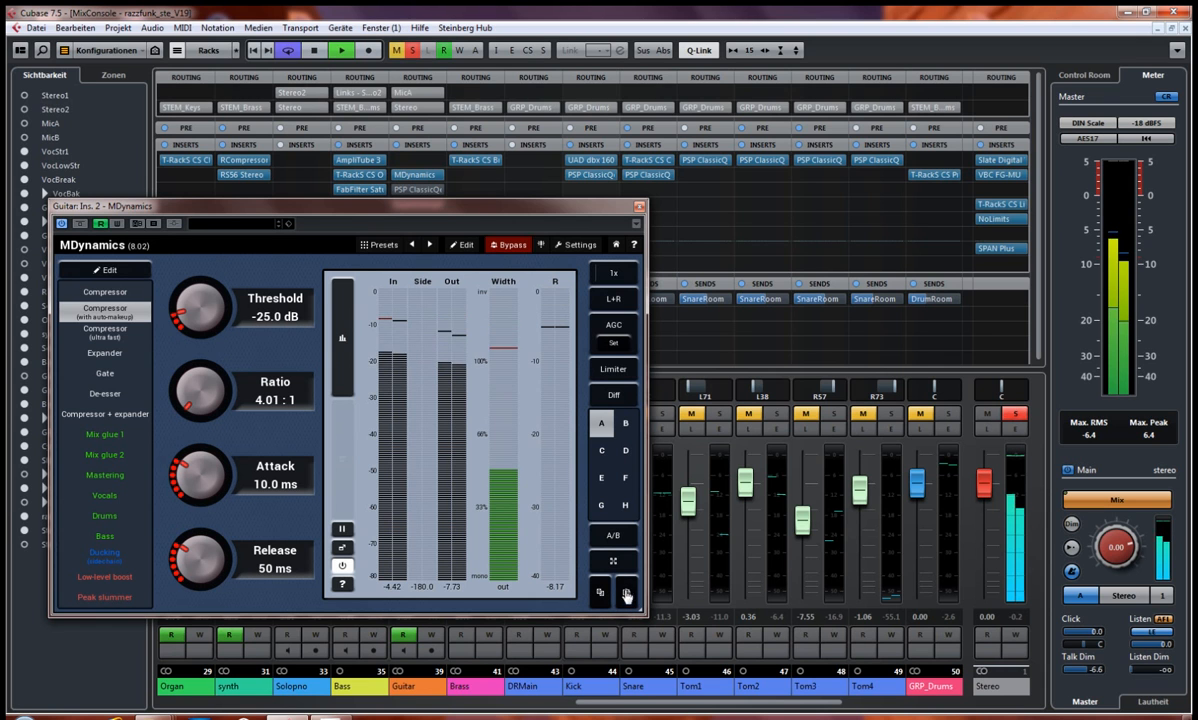
pyautogui.press('space')
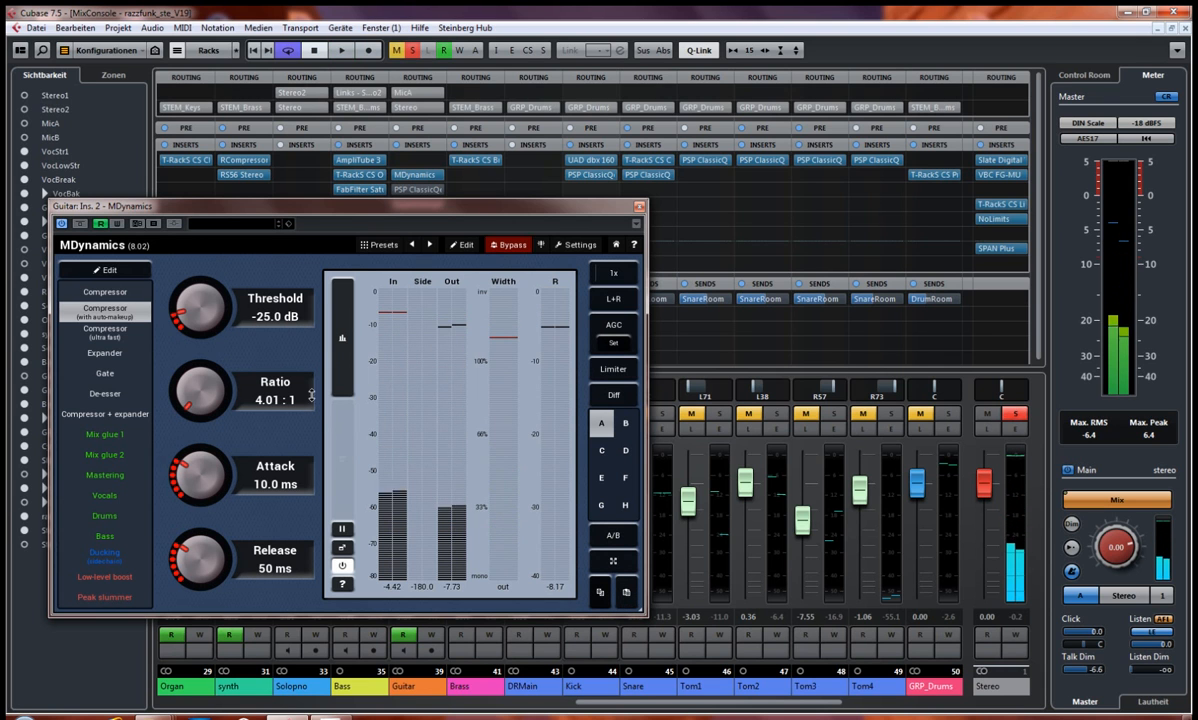
pyautogui.click(342, 373)
pyautogui.click(342, 373)
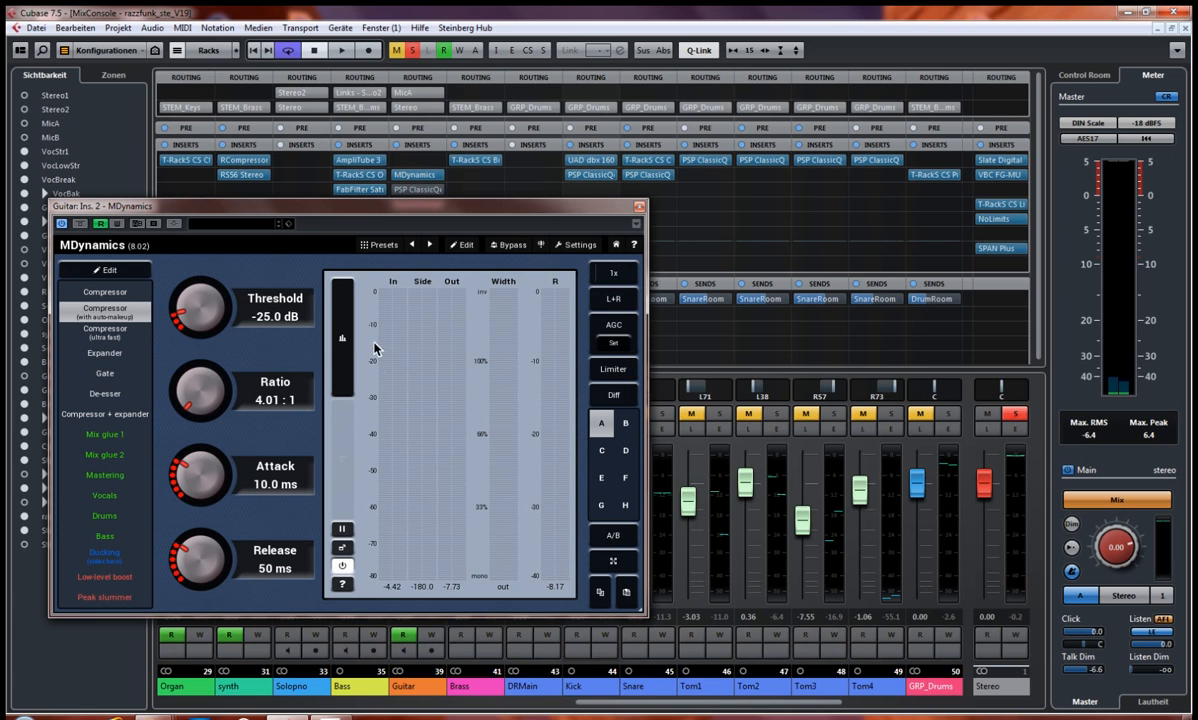
pyautogui.moveTo(571, 207); pyautogui.dragTo(653, 148)
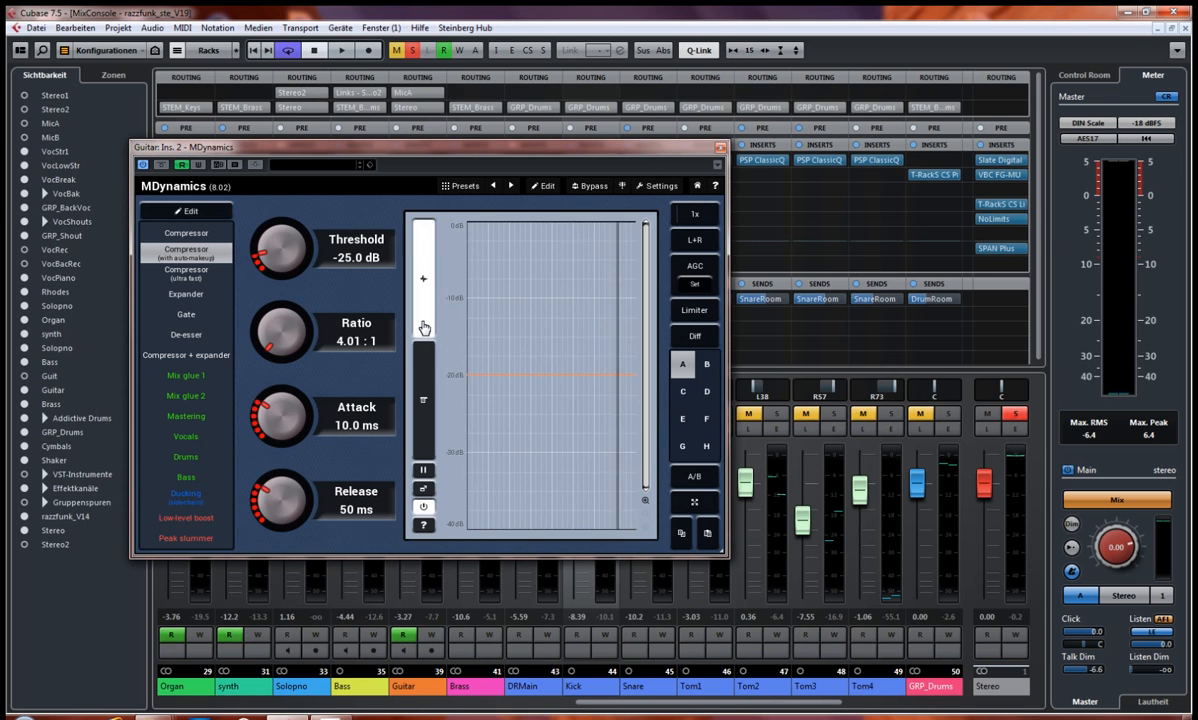
# Step: Audition the Guitar through MDynamics, check its level meters and time graph, and return the plug-in to its Edit view
pyautogui.press('space')
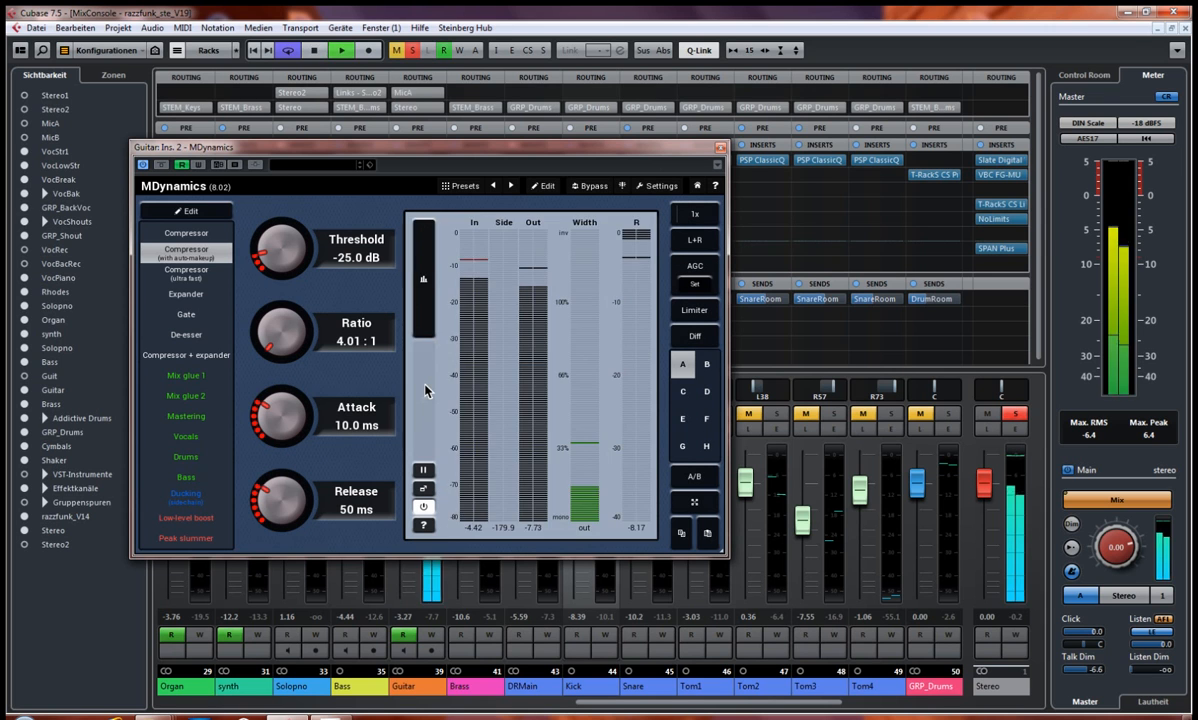
pyautogui.press('space')
pyautogui.click(426, 316)
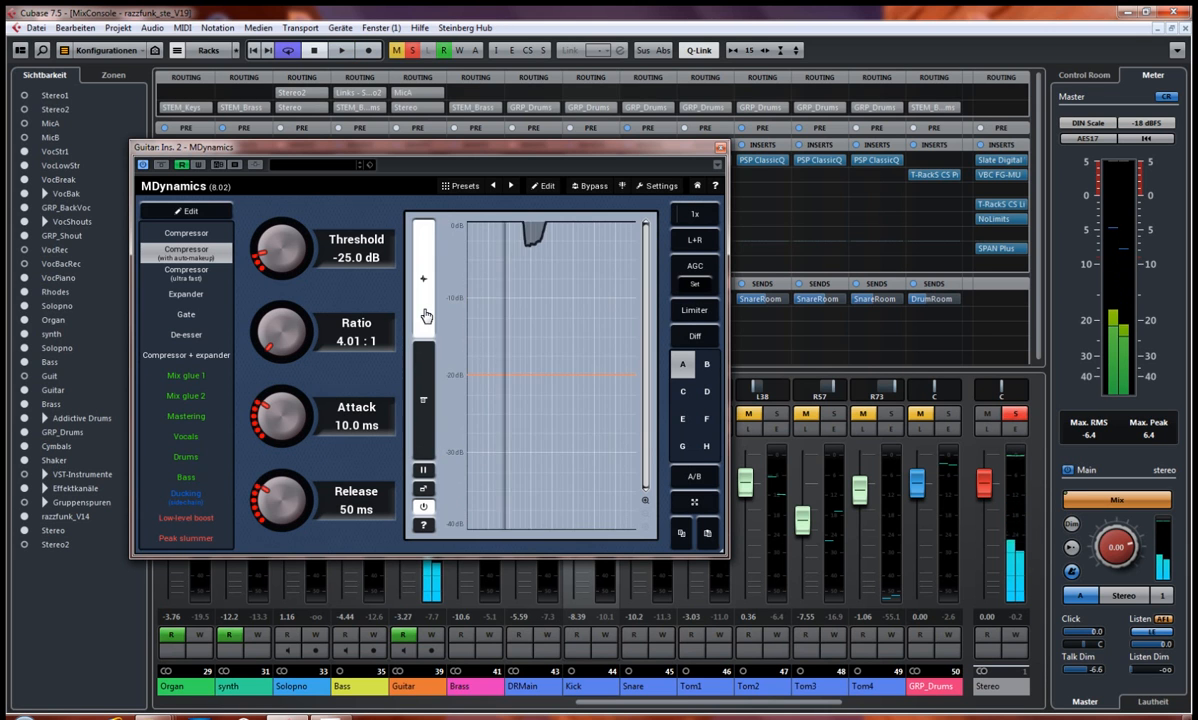
pyautogui.click(423, 508)
pyautogui.click(423, 509)
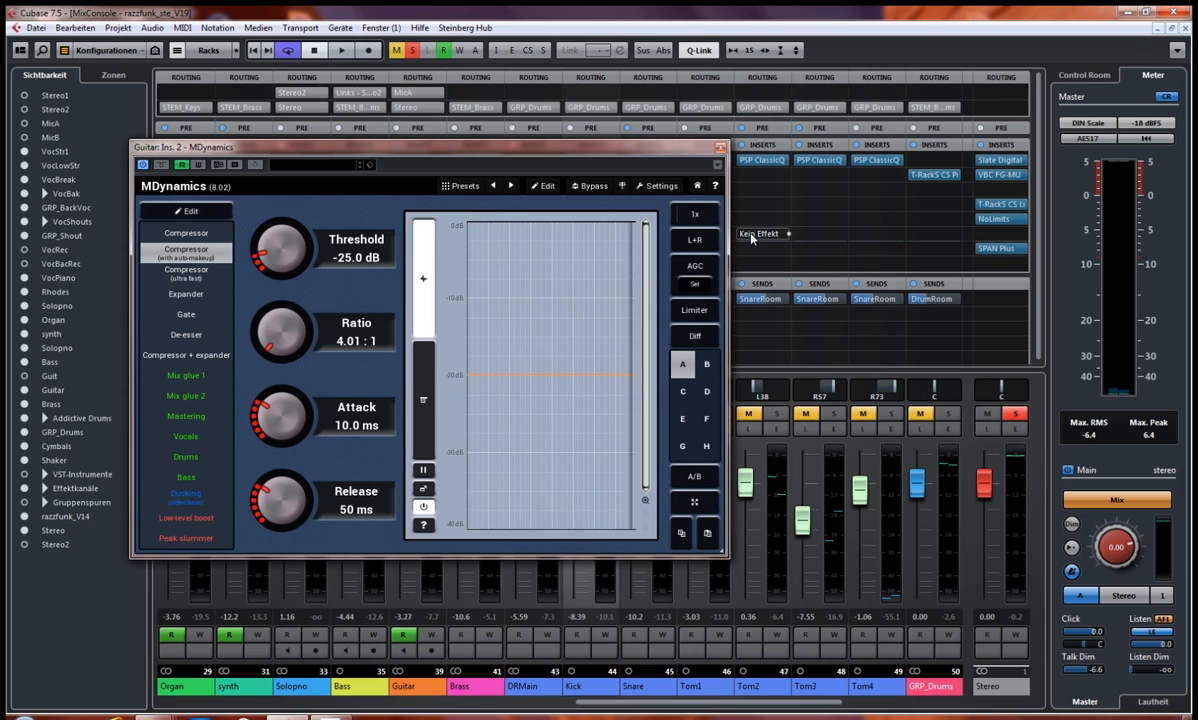
pyautogui.click(544, 187)
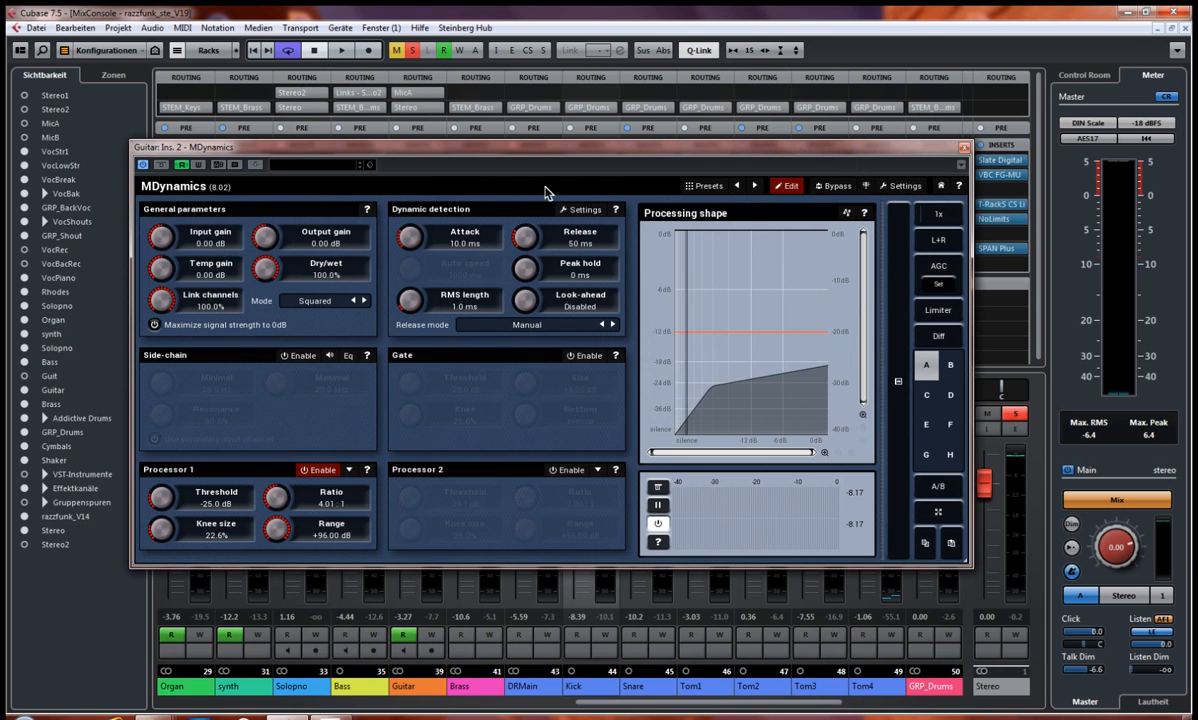
# Step: Play the Guitar through MDynamics to watch its processing shape and waveform graph, and stop playback
pyautogui.click(102, 643)
pyautogui.press('space')
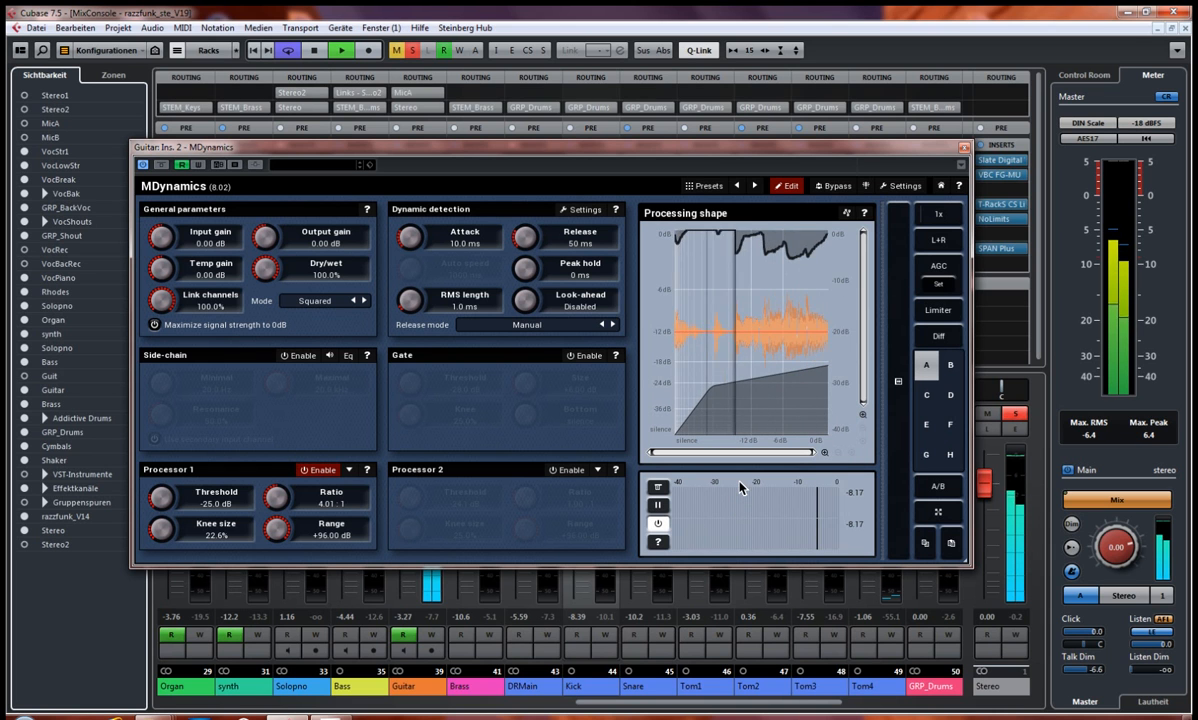
pyautogui.press('space')
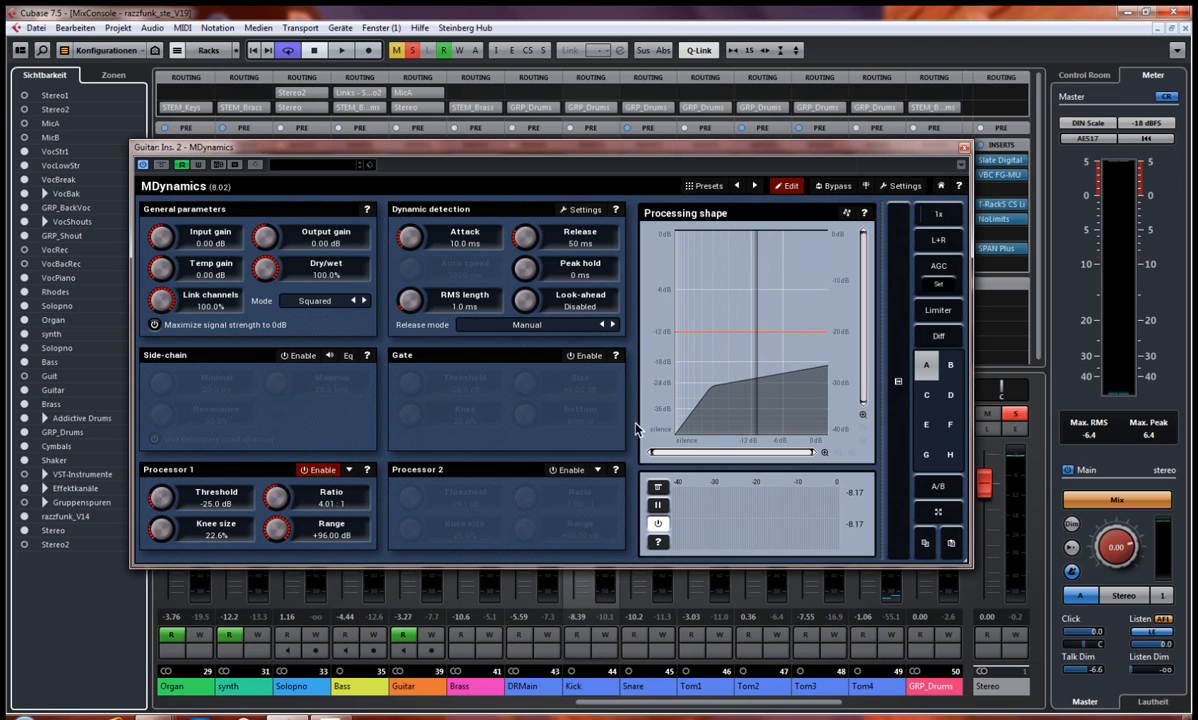
# Step: Compare the playing Guitar with MDynamics bypassed and re-enabled, close the plug-in window, and stop playback
pyautogui.press('space')
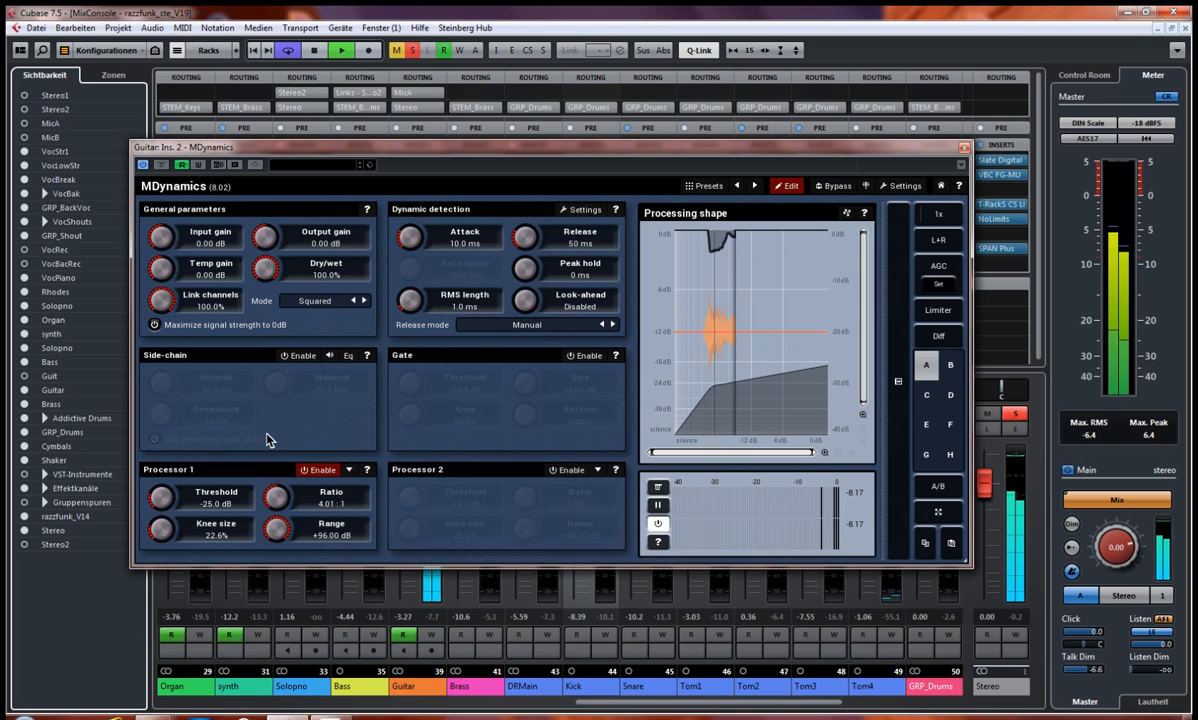
pyautogui.click(162, 165)
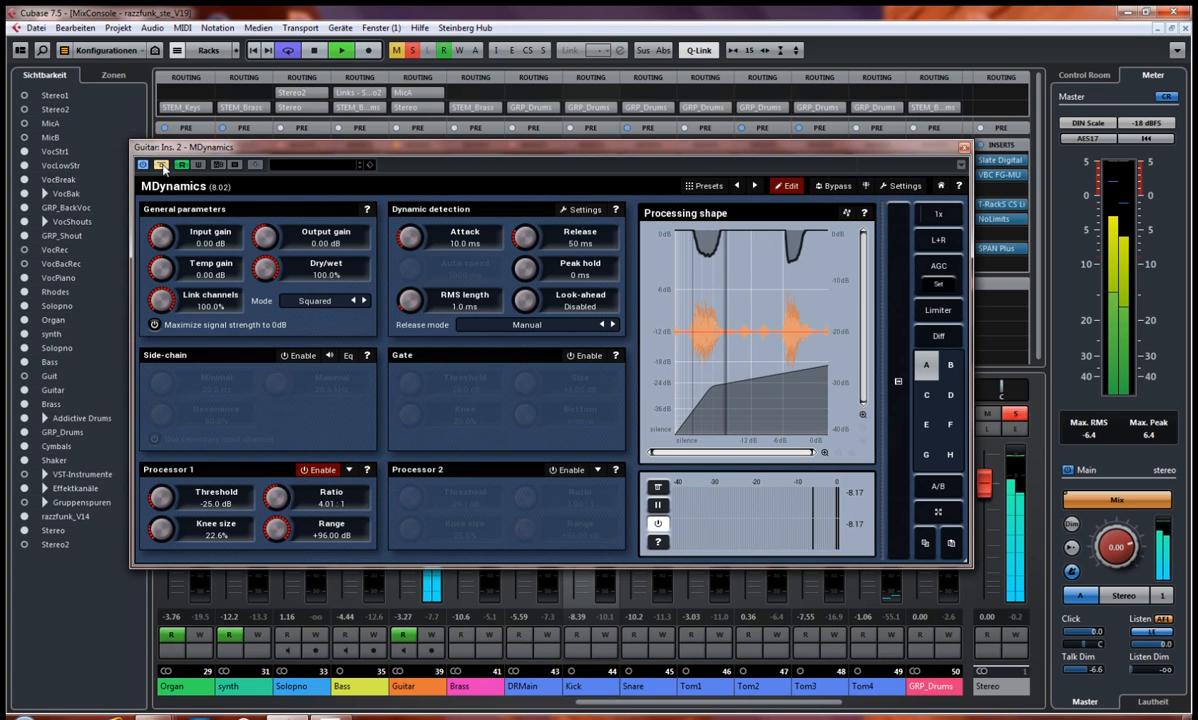
pyautogui.click(162, 165)
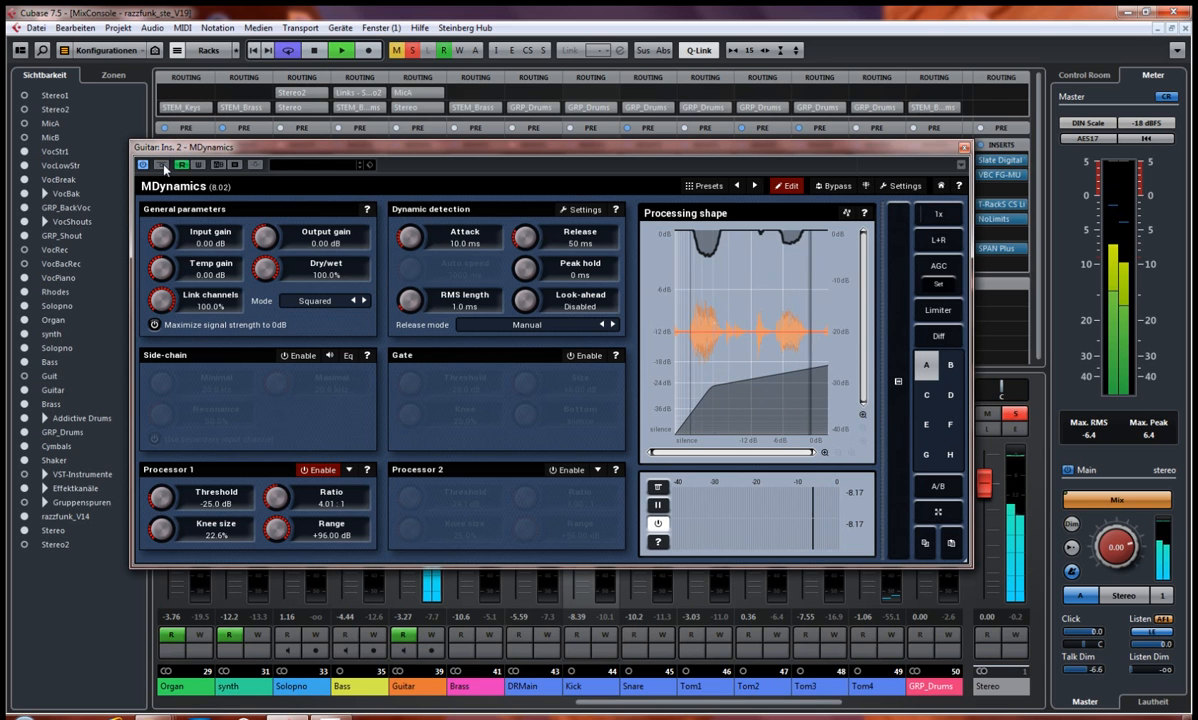
pyautogui.click(964, 148)
pyautogui.press('space')
# Step: Open the Guitar's PSP ClassicQex insert, move its window clear of the insert slots, switch off its bypass, and audition the equalised track
pyautogui.click(419, 189)
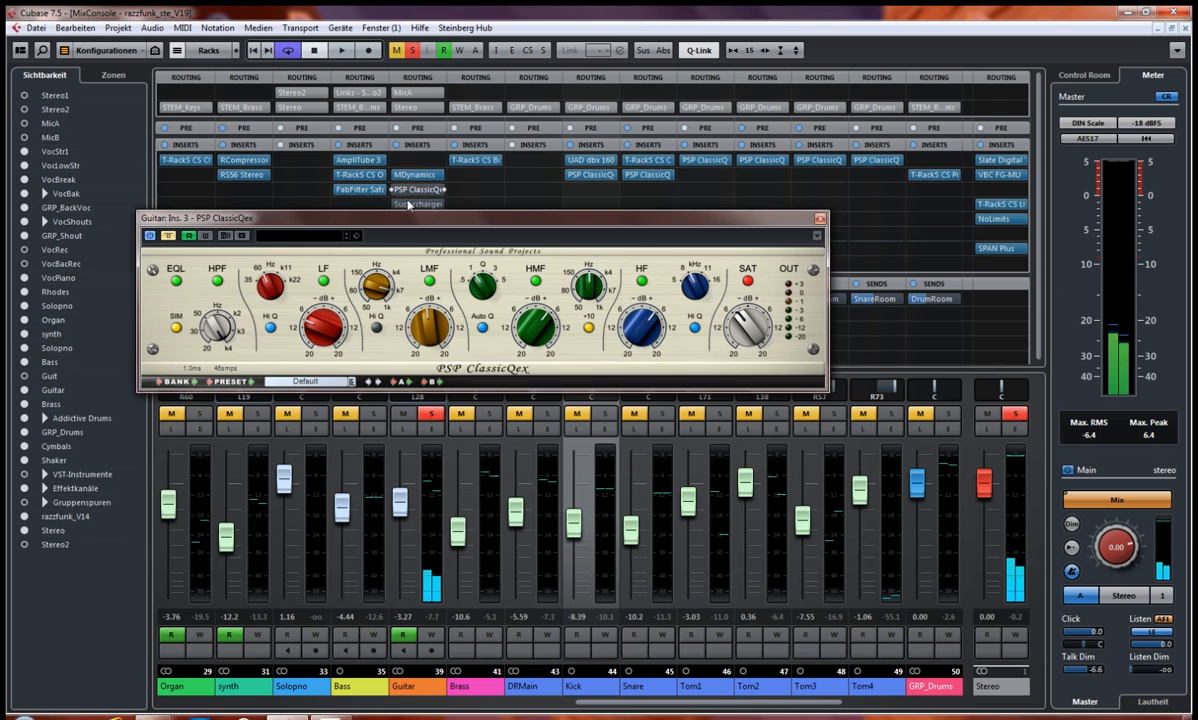
pyautogui.moveTo(400, 209); pyautogui.dragTo(358, 273)
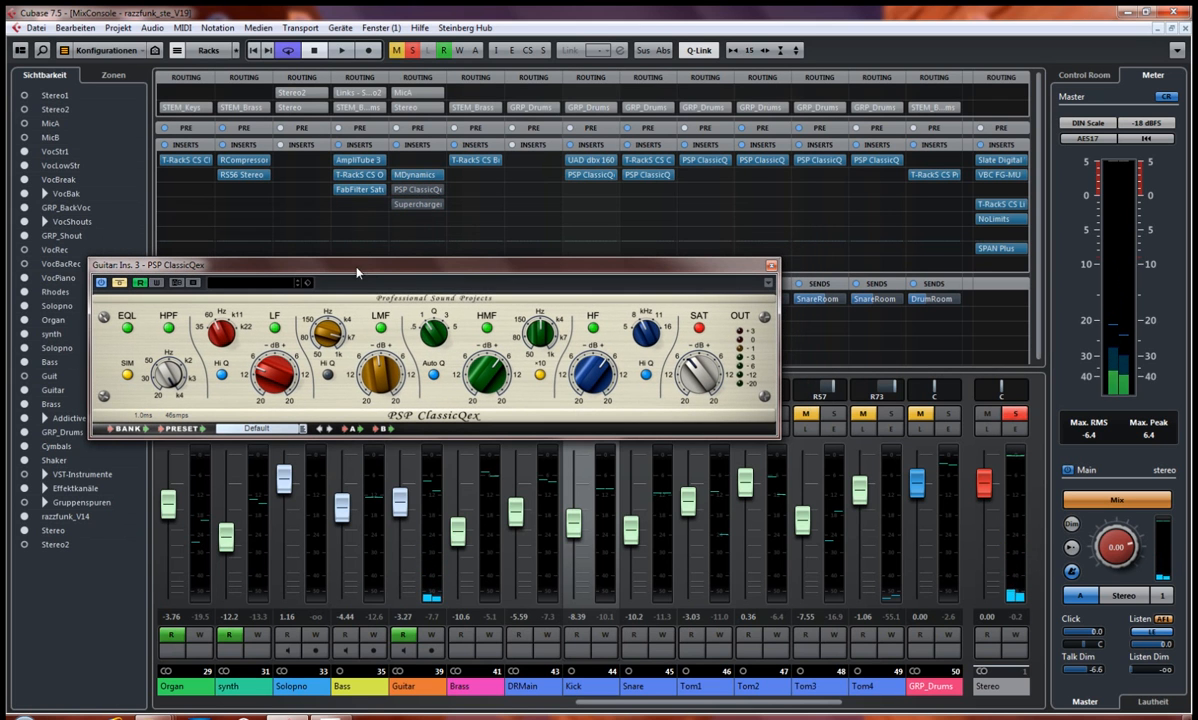
pyautogui.click(119, 284)
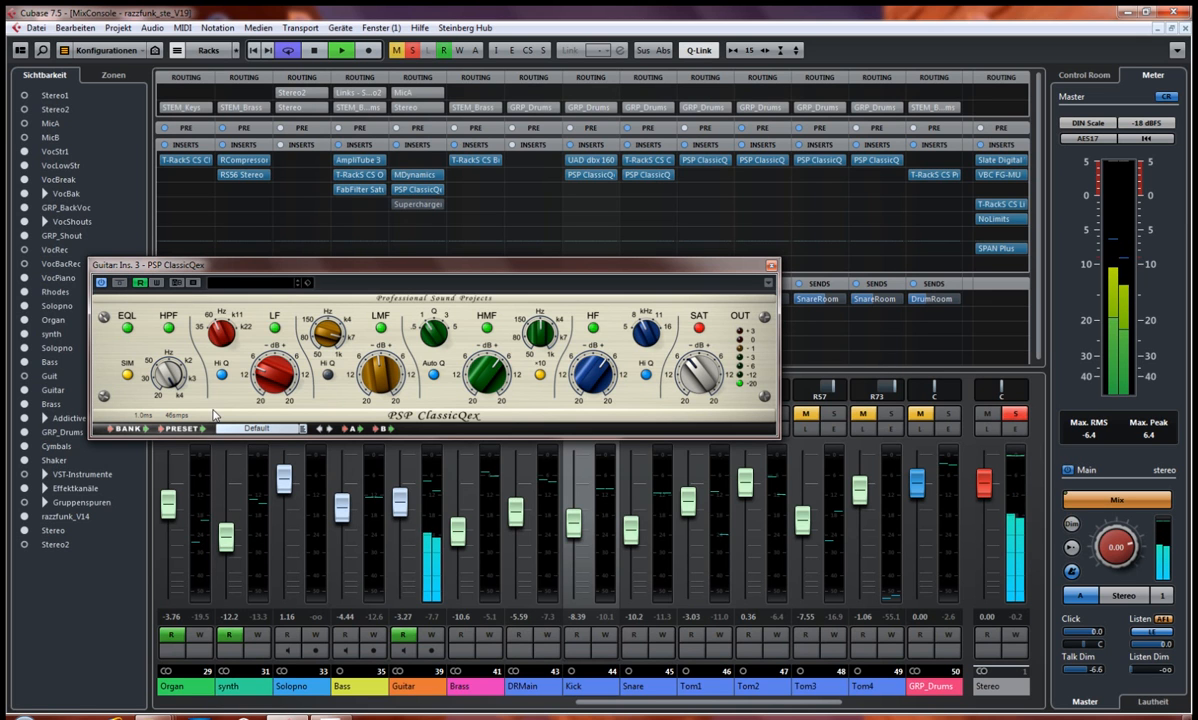
pyautogui.press('space')
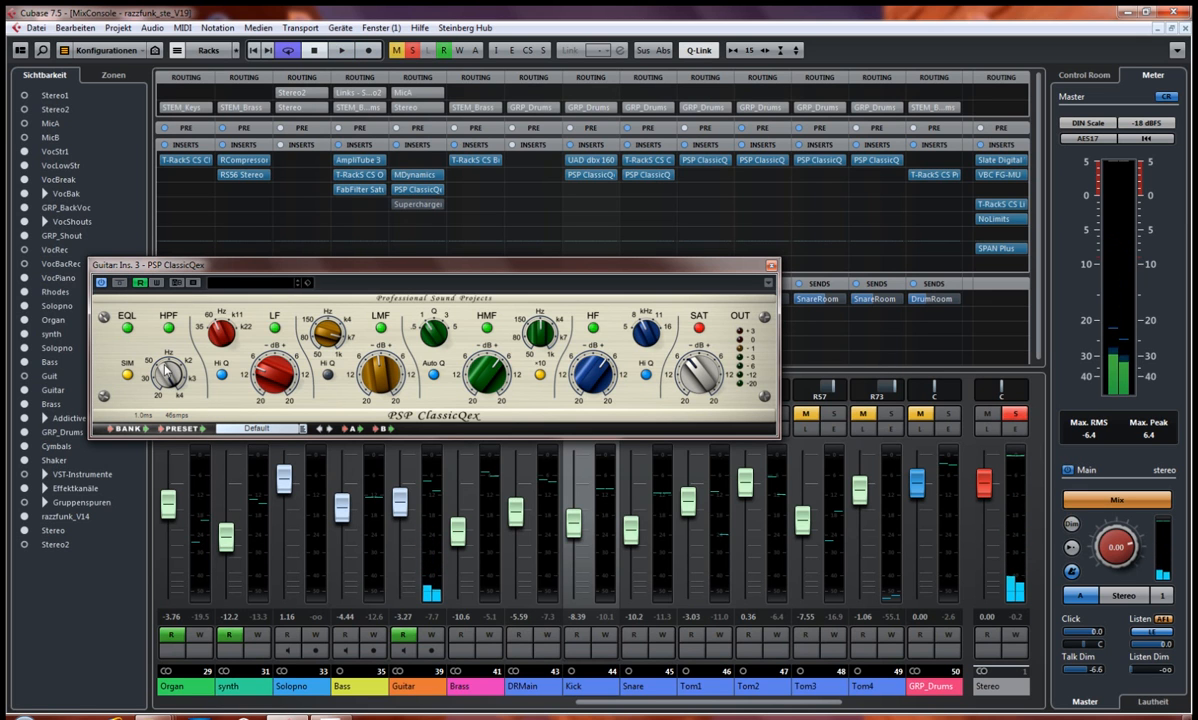
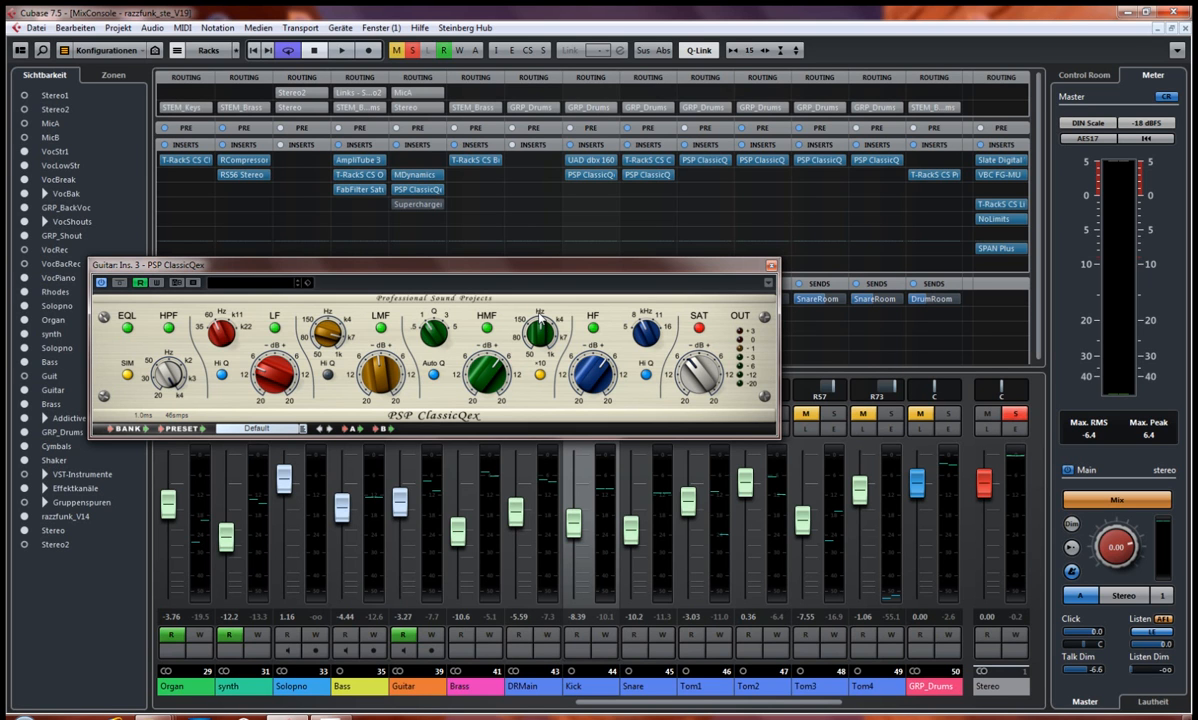
# Step: Play the Guitar through PSP ClassicQex, move the plug-in window clear of the channel strips, and switch off the track's solo
pyautogui.press('space')
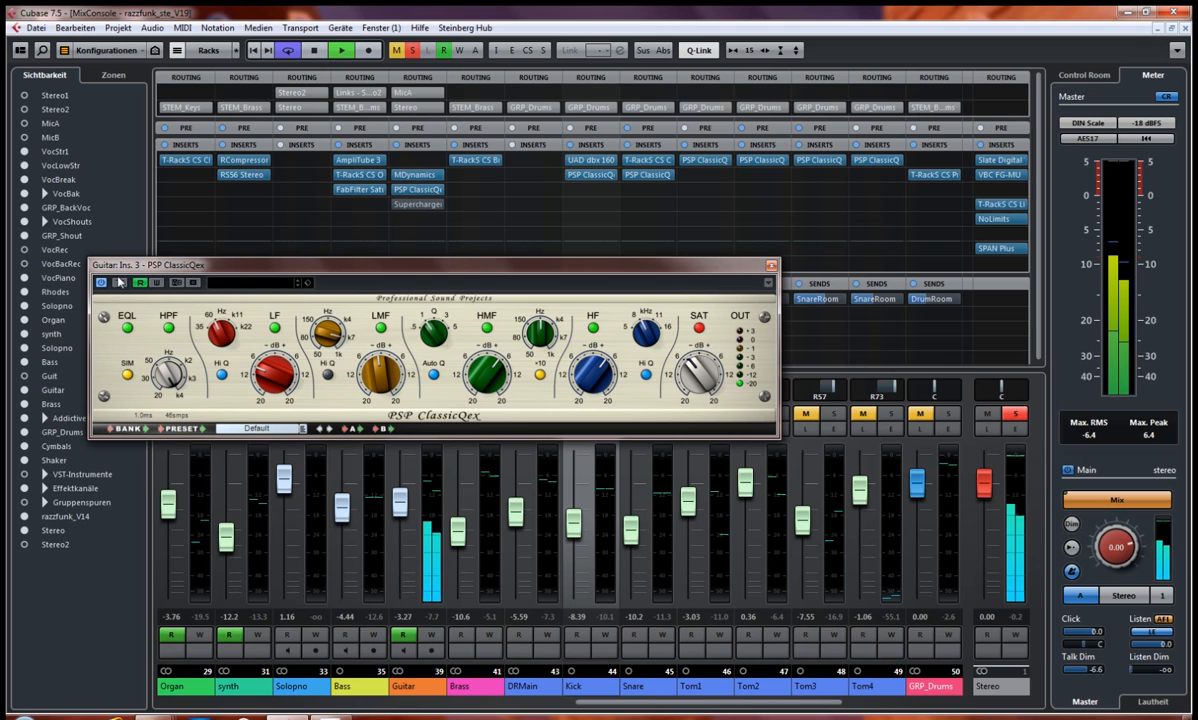
pyautogui.moveTo(434, 274); pyautogui.dragTo(606, 200)
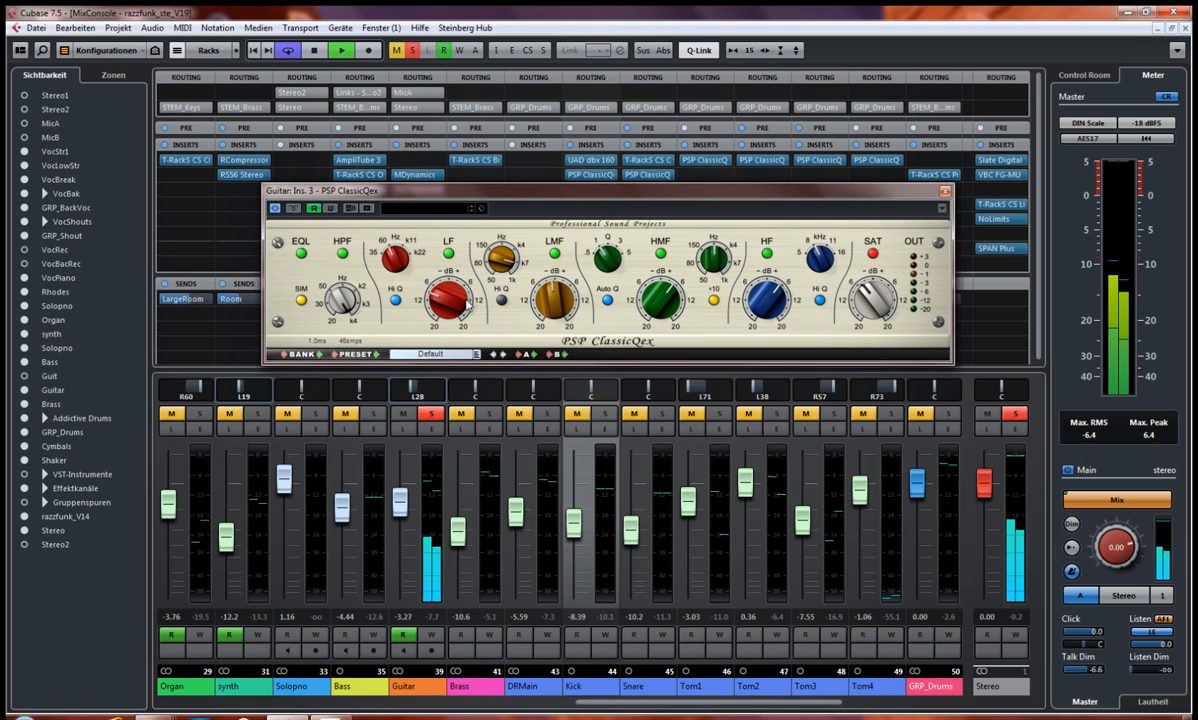
pyautogui.click(430, 413)
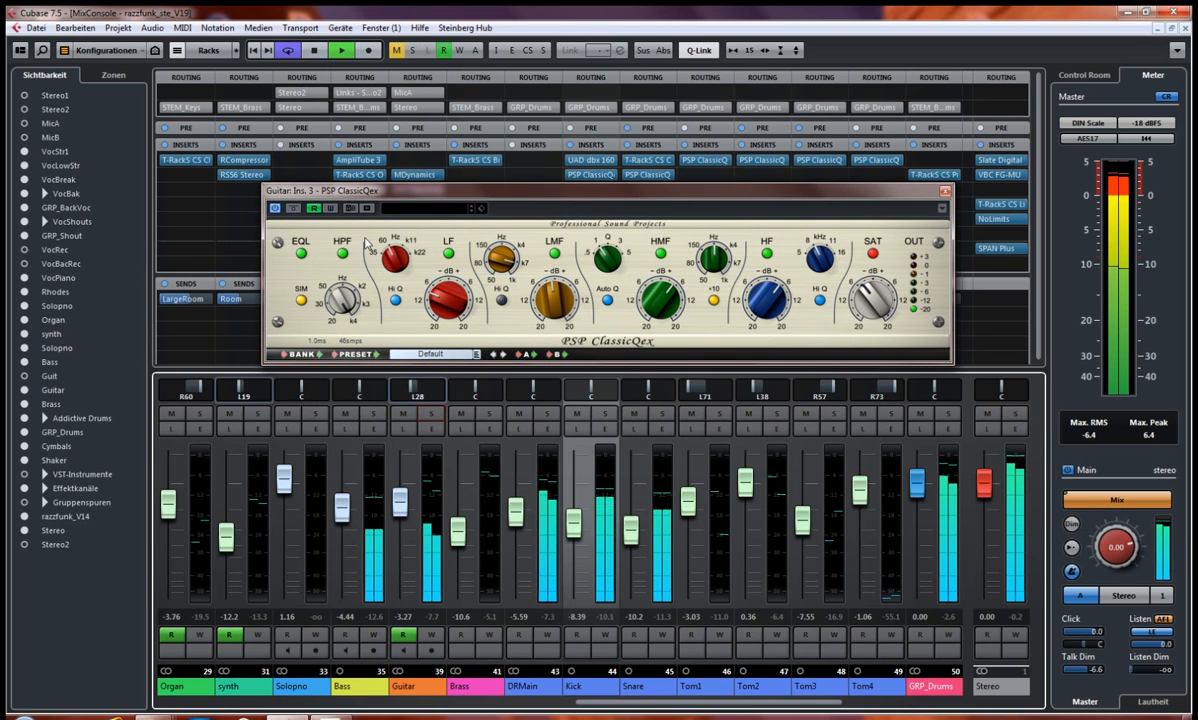
# Step: Compare the playing full mix with the Guitar's PSP ClassicQex bypassed and re-enabled, and stop playback
pyautogui.click(294, 209)
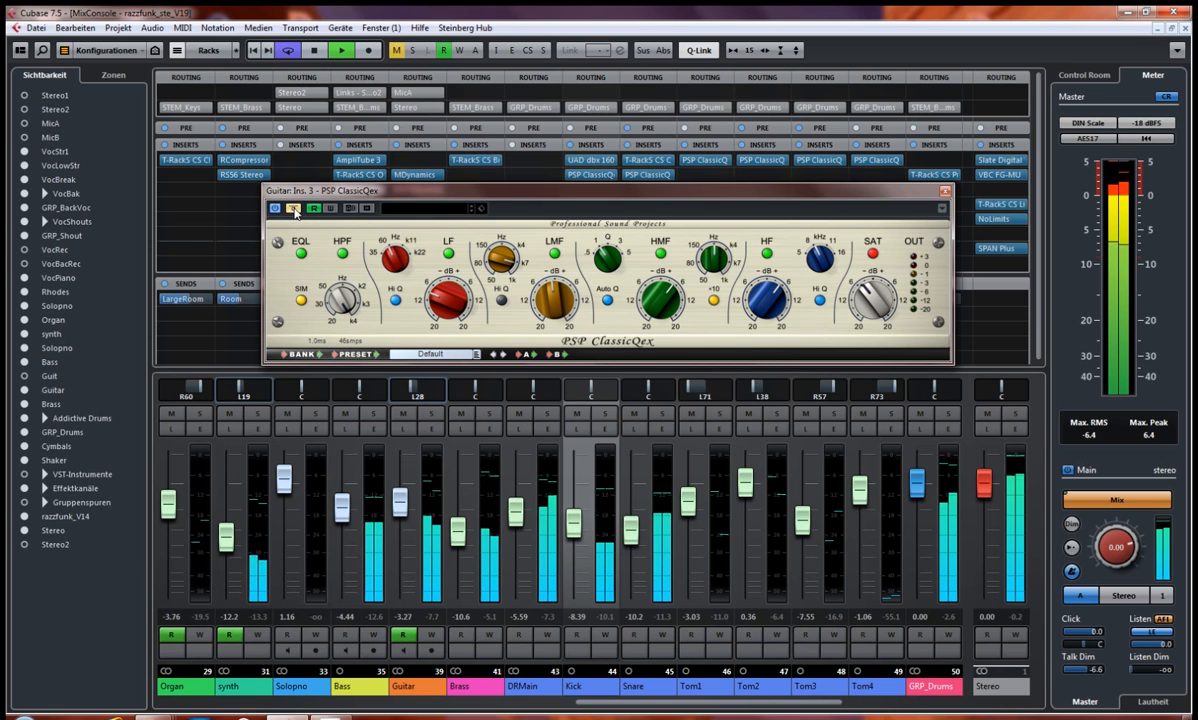
pyautogui.click(294, 209)
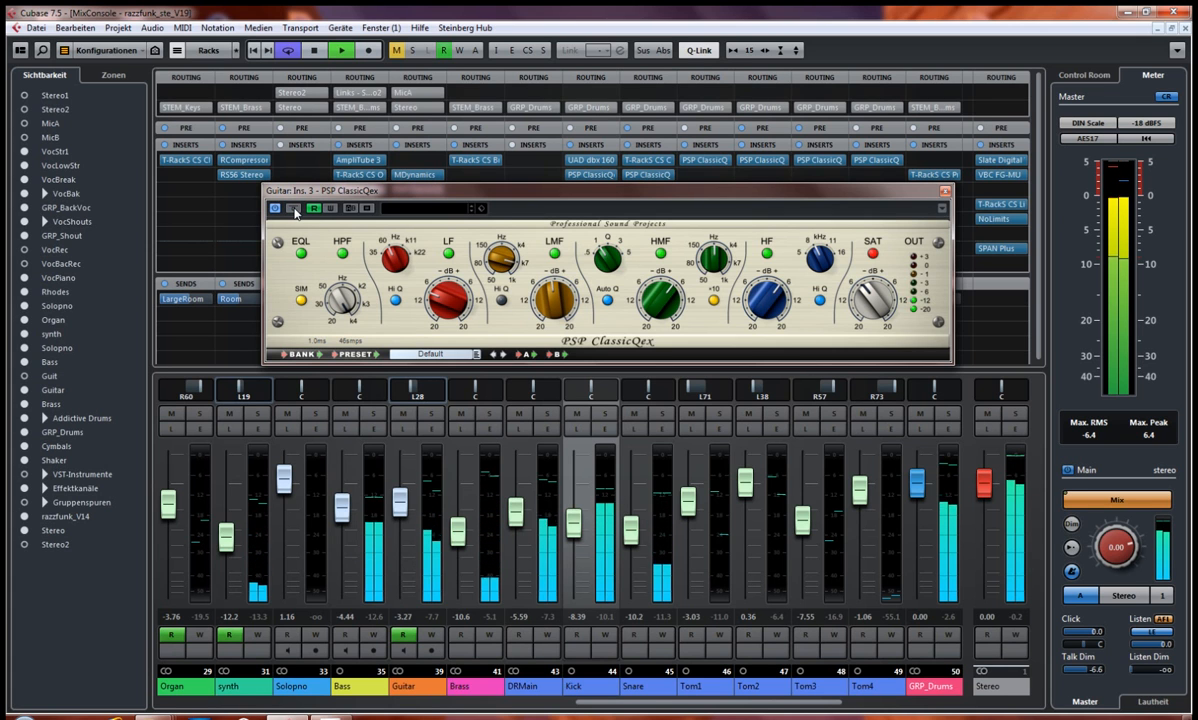
pyautogui.click(294, 209)
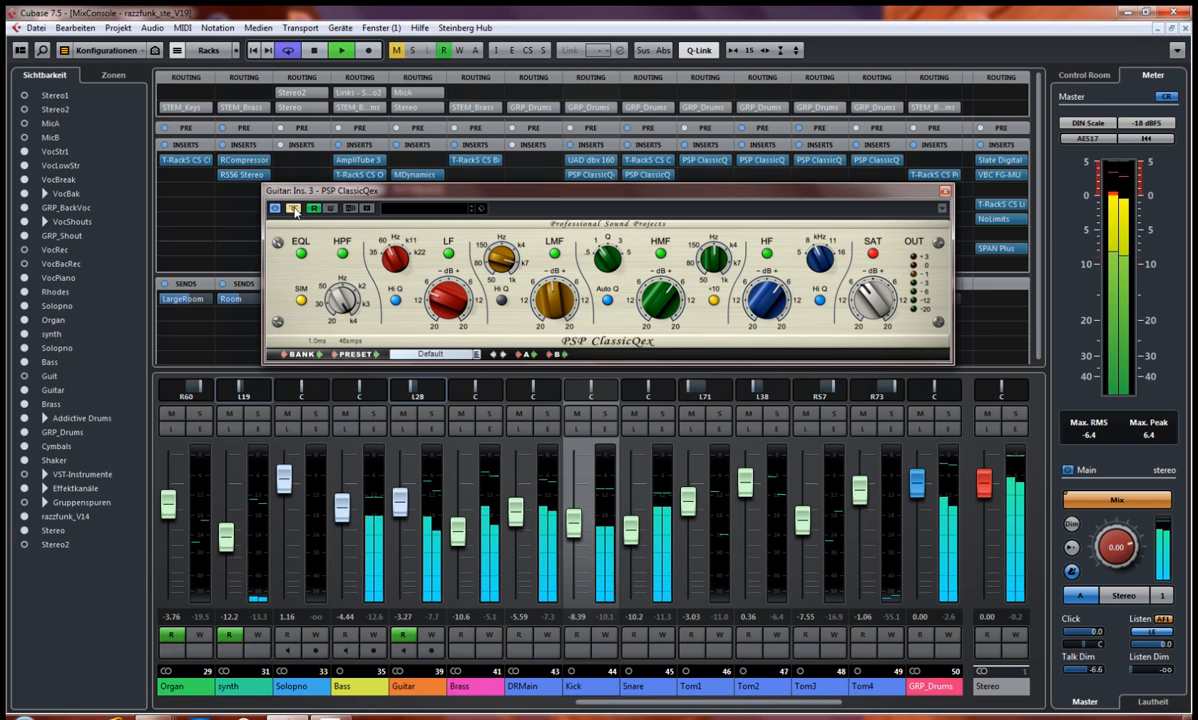
pyautogui.click(294, 209)
pyautogui.moveTo(436, 190); pyautogui.dragTo(312, 198)
pyautogui.press('space')
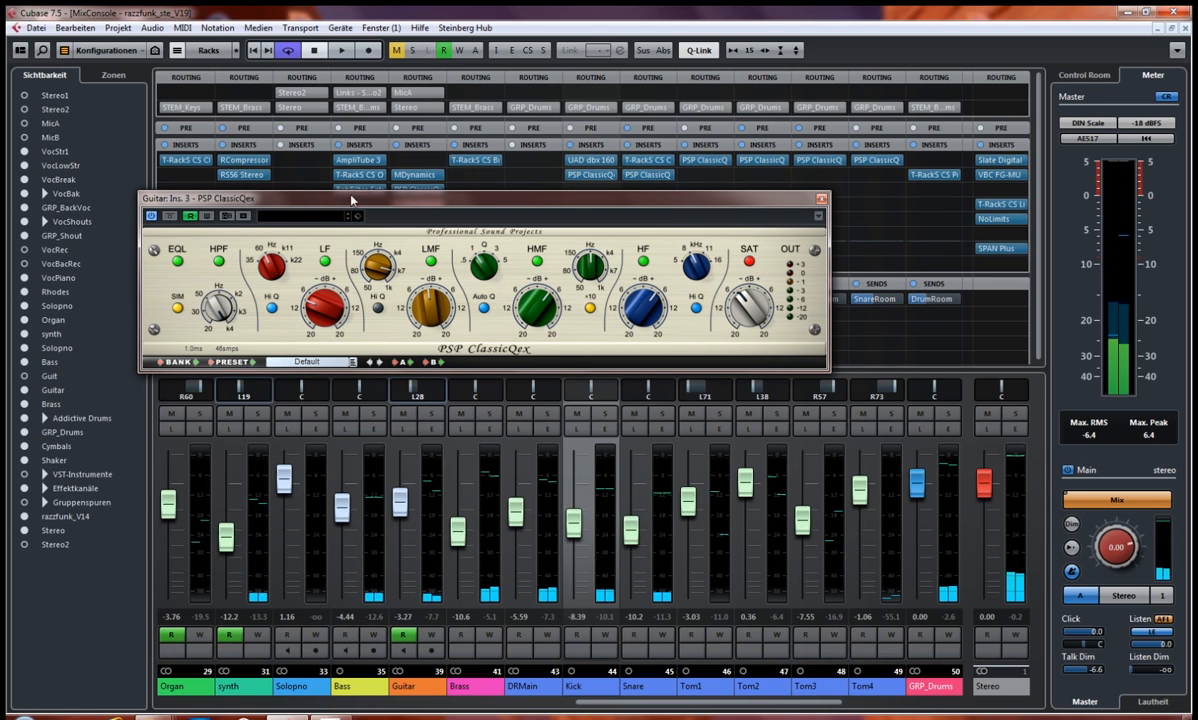
# Step: Open the Guitar's Supercharger GT insert, bypass PSP ClassicQex, and arrange both plug-in windows so neither covers the other
pyautogui.moveTo(306, 207); pyautogui.dragTo(280, 277)
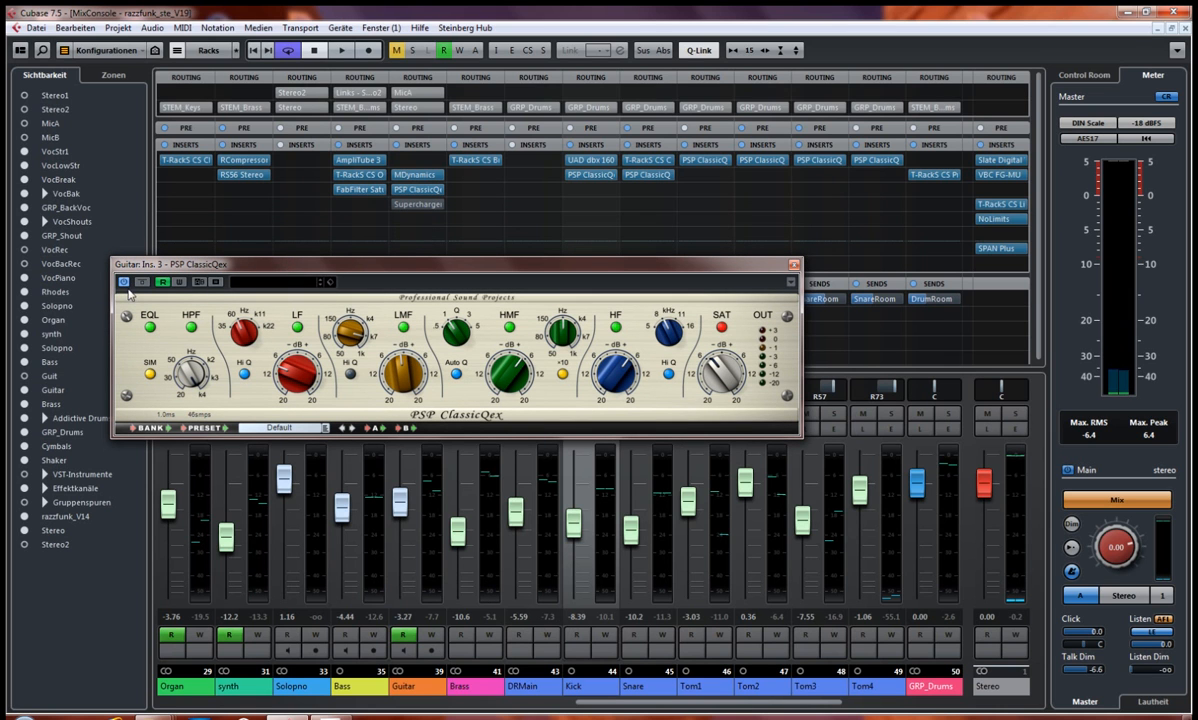
pyautogui.moveTo(215, 270); pyautogui.dragTo(207, 249)
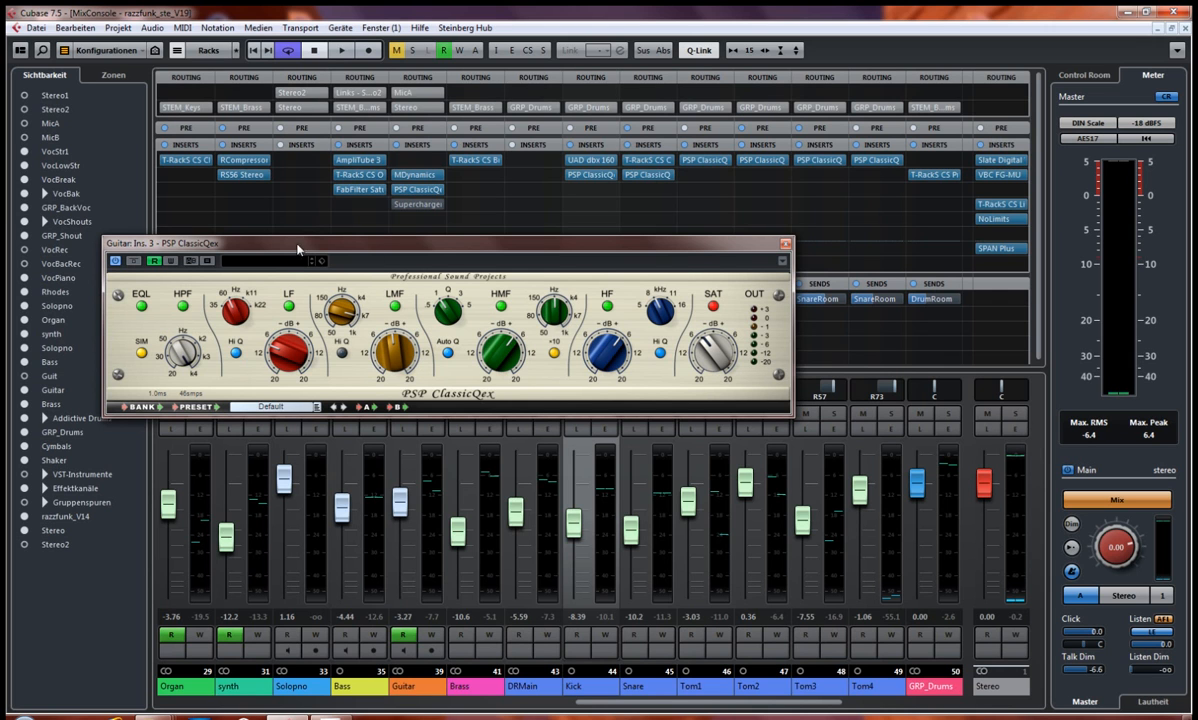
pyautogui.click(417, 204)
pyautogui.moveTo(483, 125); pyautogui.dragTo(774, 290)
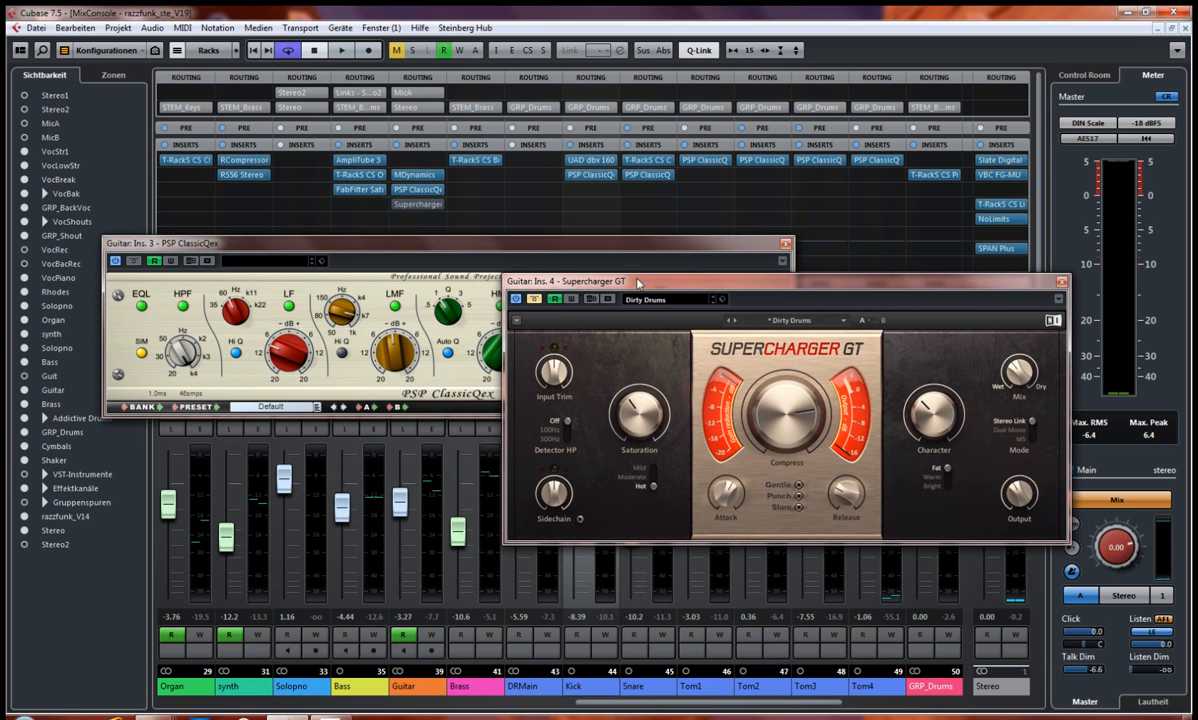
pyautogui.click(132, 262)
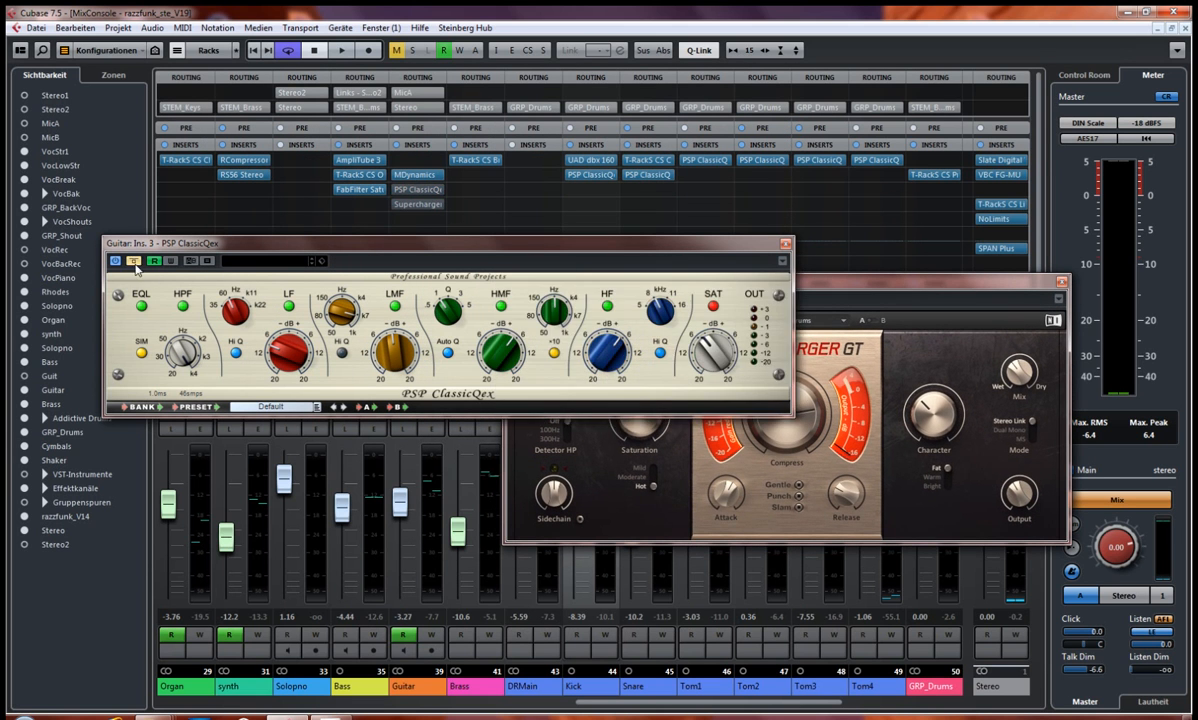
pyautogui.moveTo(449, 248); pyautogui.dragTo(407, 133)
pyautogui.moveTo(814, 281); pyautogui.dragTo(379, 318)
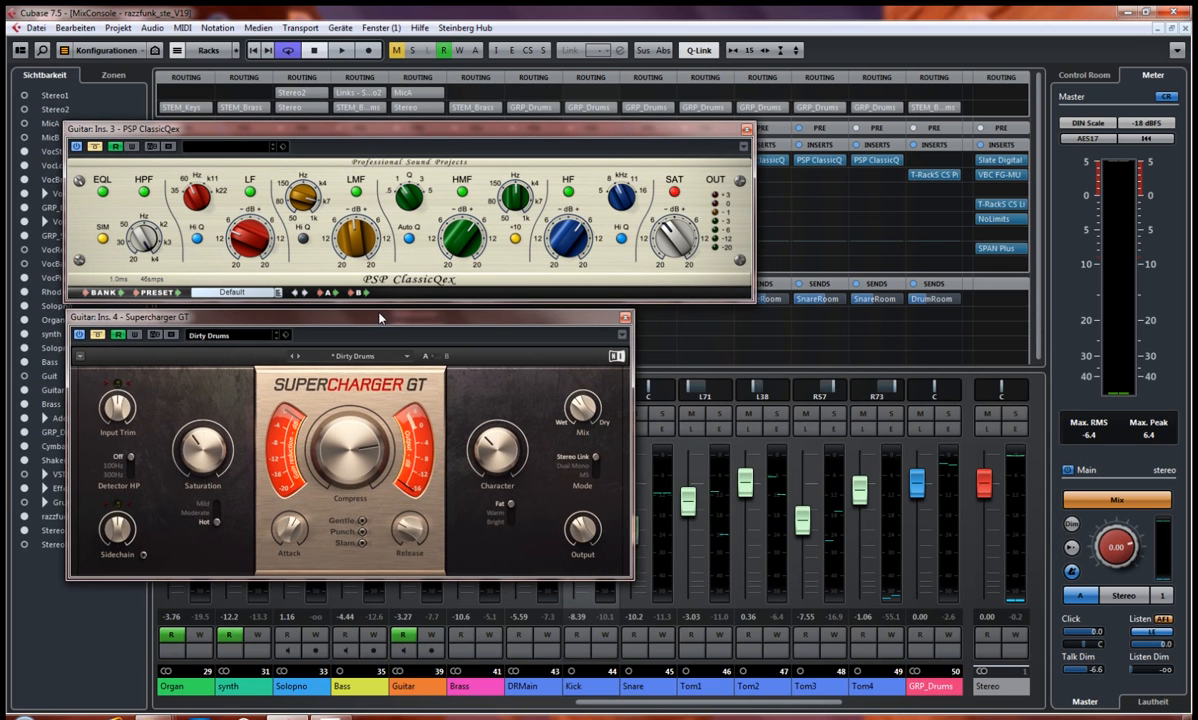
# Step: Play the mix while taking PSP ClassicQex and Supercharger GT out of bypass one after the other, stop playback, and close both windows
pyautogui.press('space')
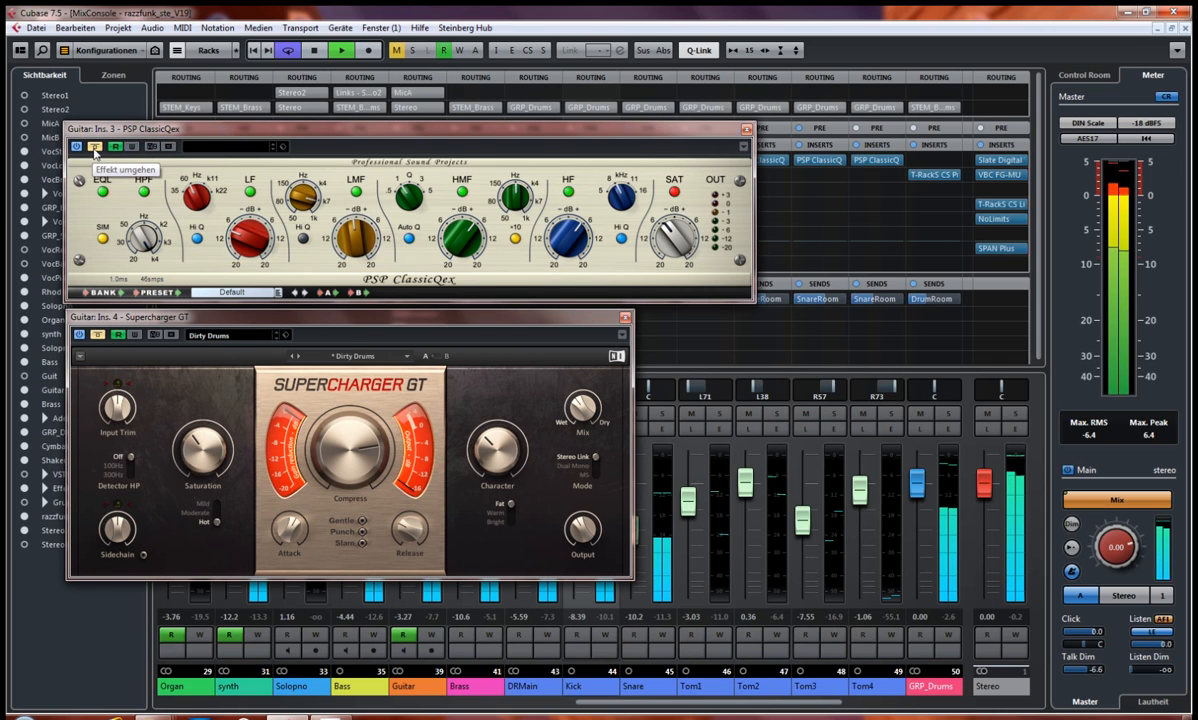
pyautogui.click(95, 149)
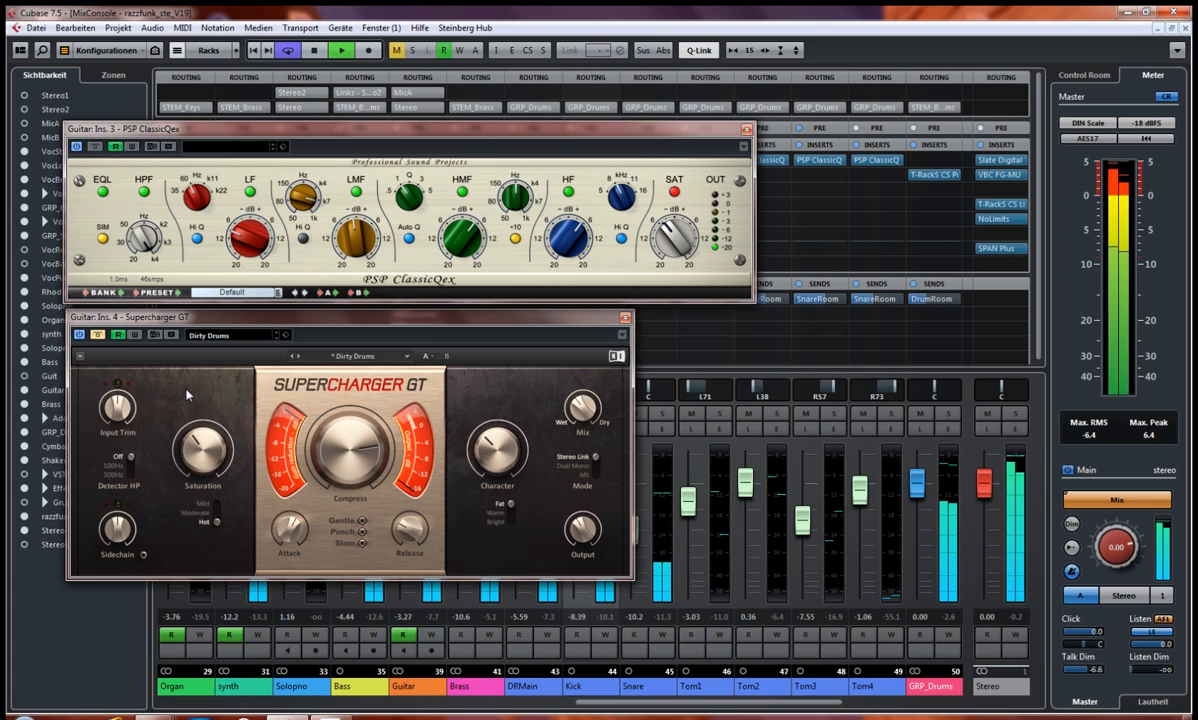
pyautogui.click(98, 336)
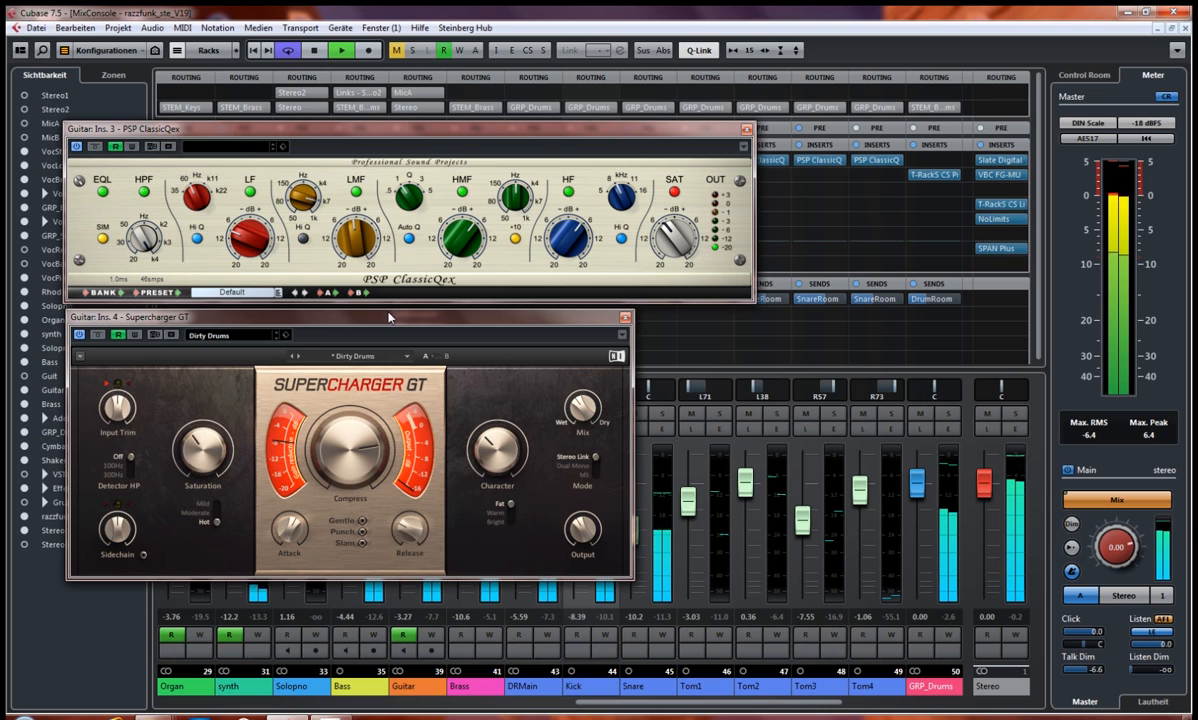
pyautogui.press('space')
pyautogui.click(625, 317)
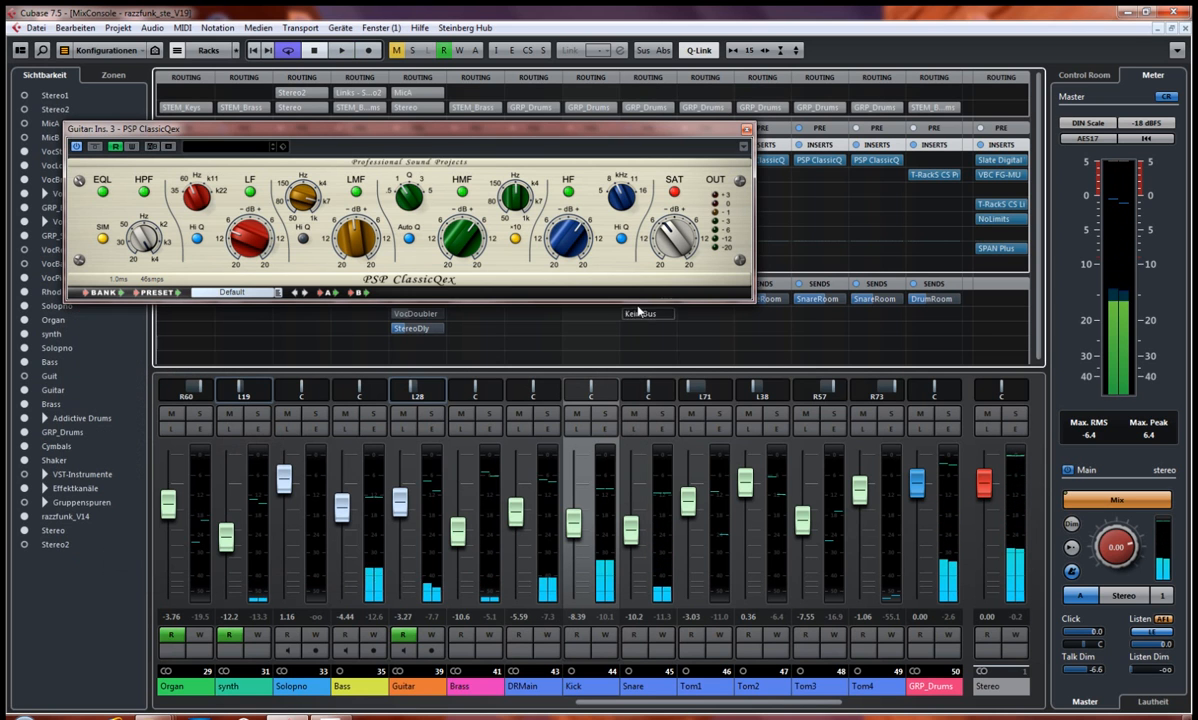
pyautogui.click(746, 130)
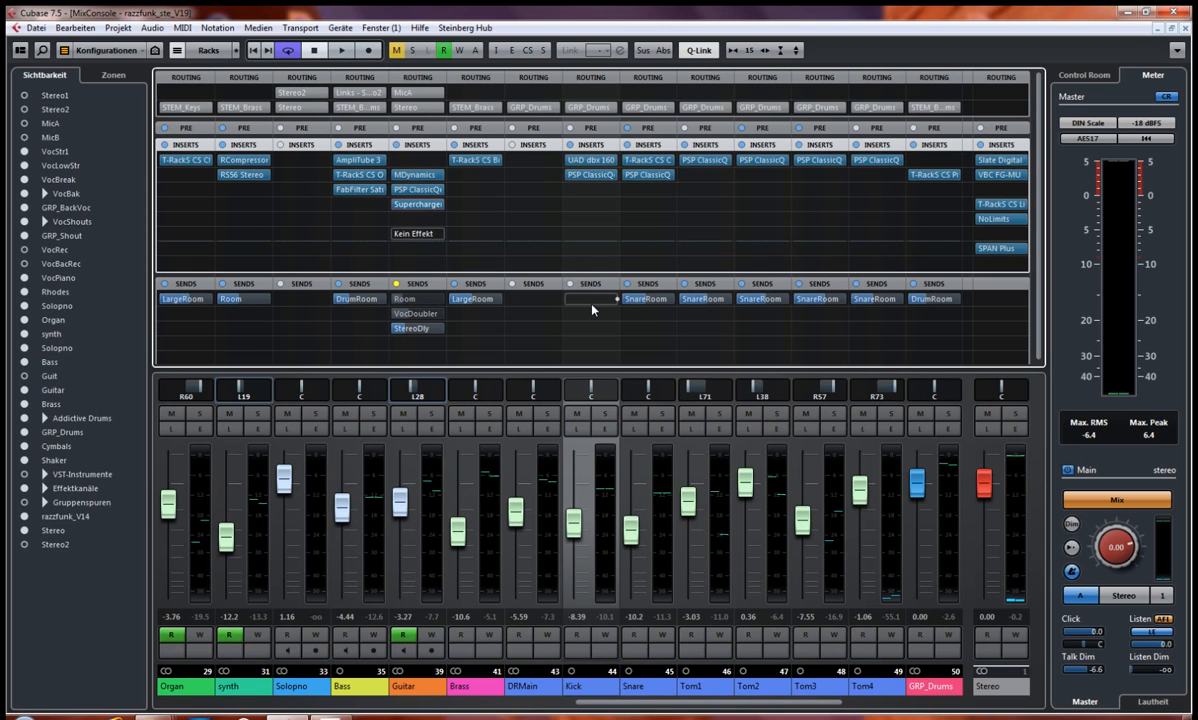
# Step: Select the Room effect channel, inspect the settings of its REVelation reverb, and close the plug-in window
pyautogui.moveTo(684, 706); pyautogui.dragTo(839, 713)
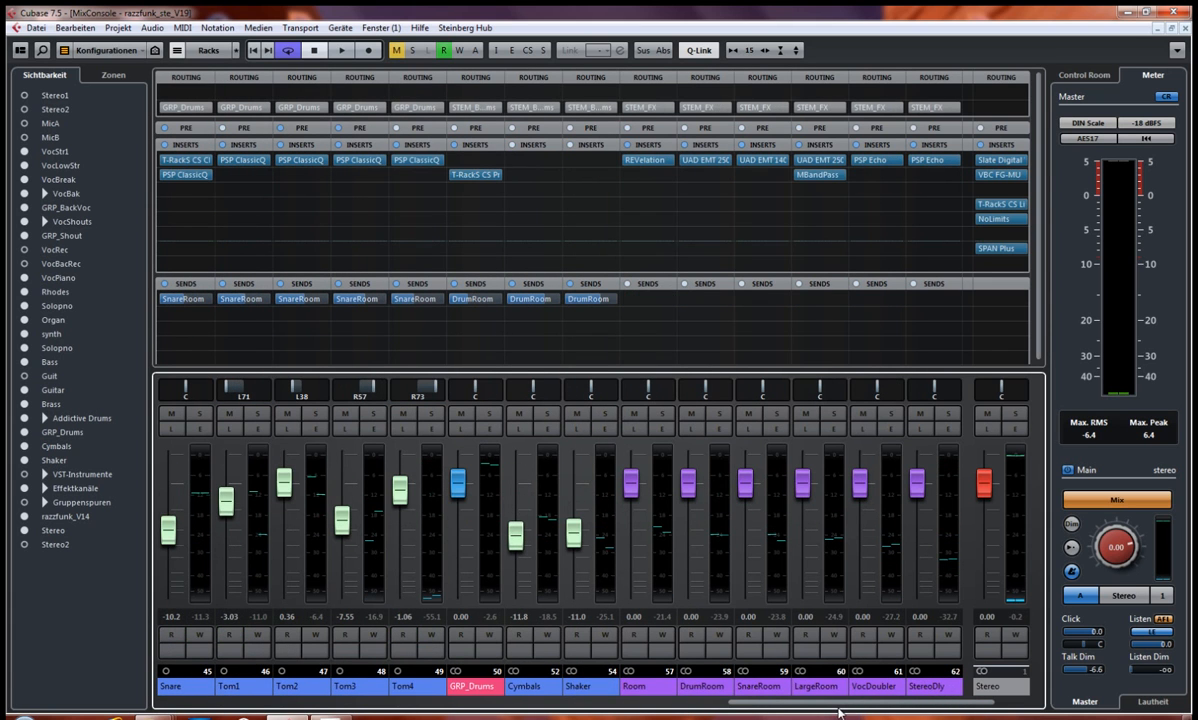
pyautogui.click(645, 690)
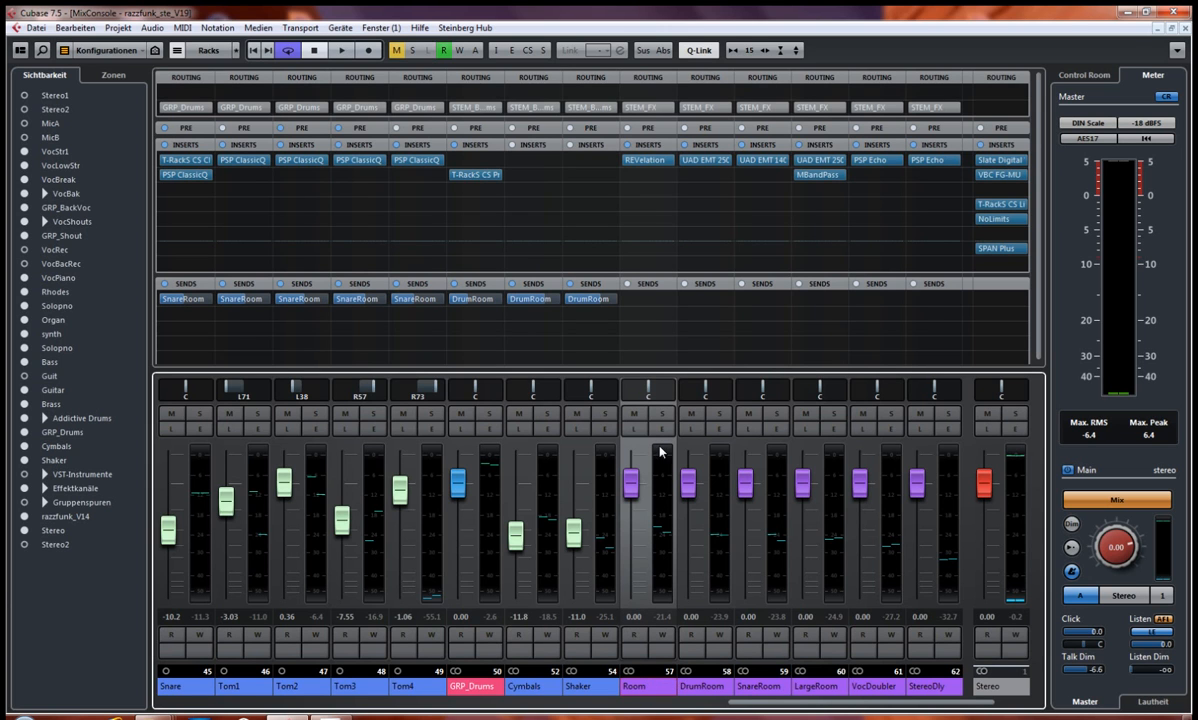
pyautogui.click(644, 161)
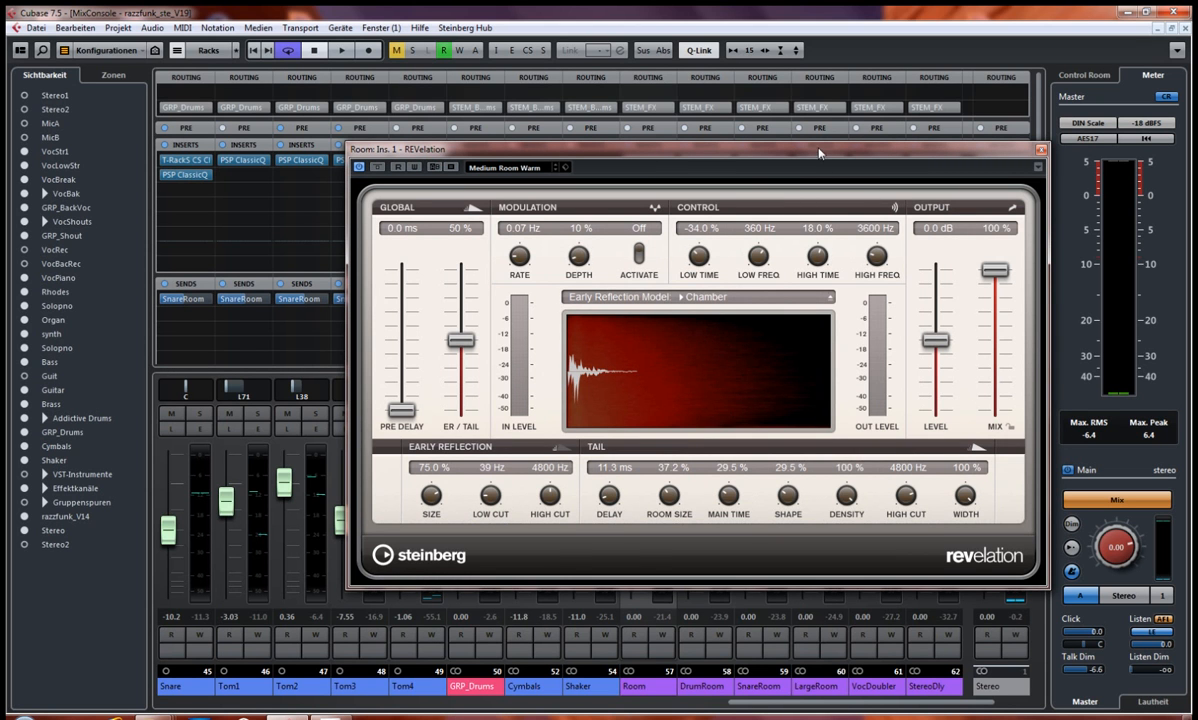
pyautogui.moveTo(803, 156); pyautogui.dragTo(710, 142)
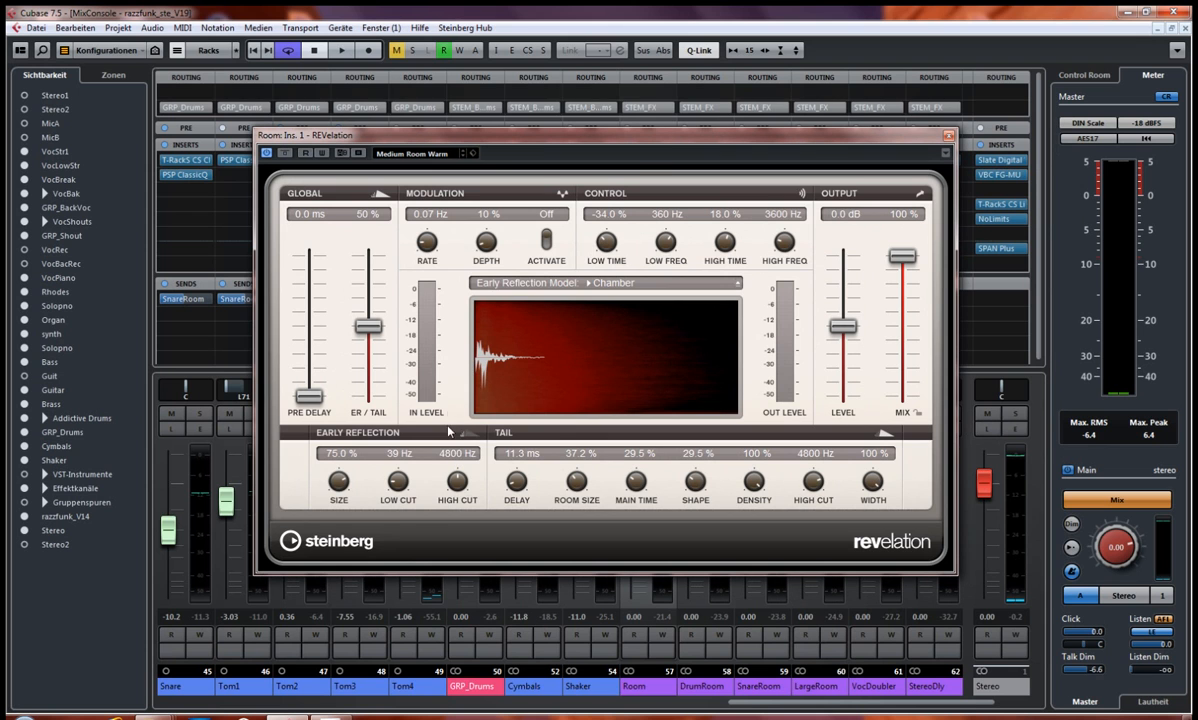
pyautogui.click(948, 136)
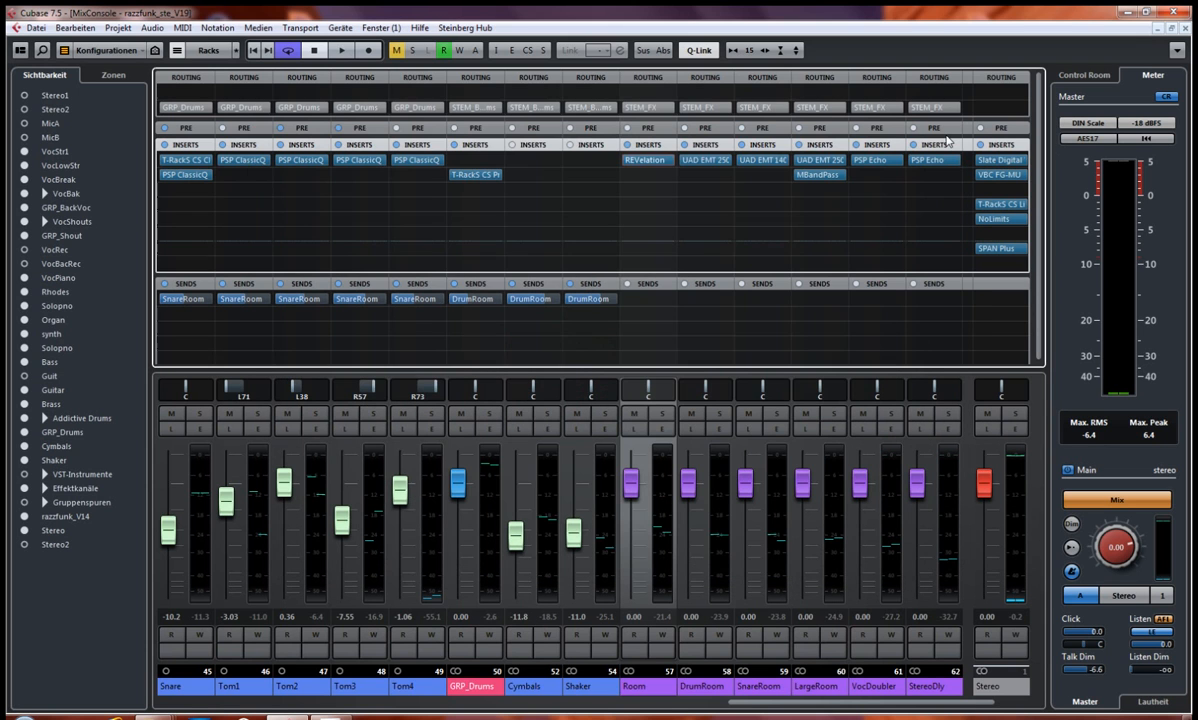
# Step: Inspect the UAD EMT 250 on the DrumRoom channel and the UAD EMT 140 on the SnareRoom channel, closing each window
pyautogui.click(704, 160)
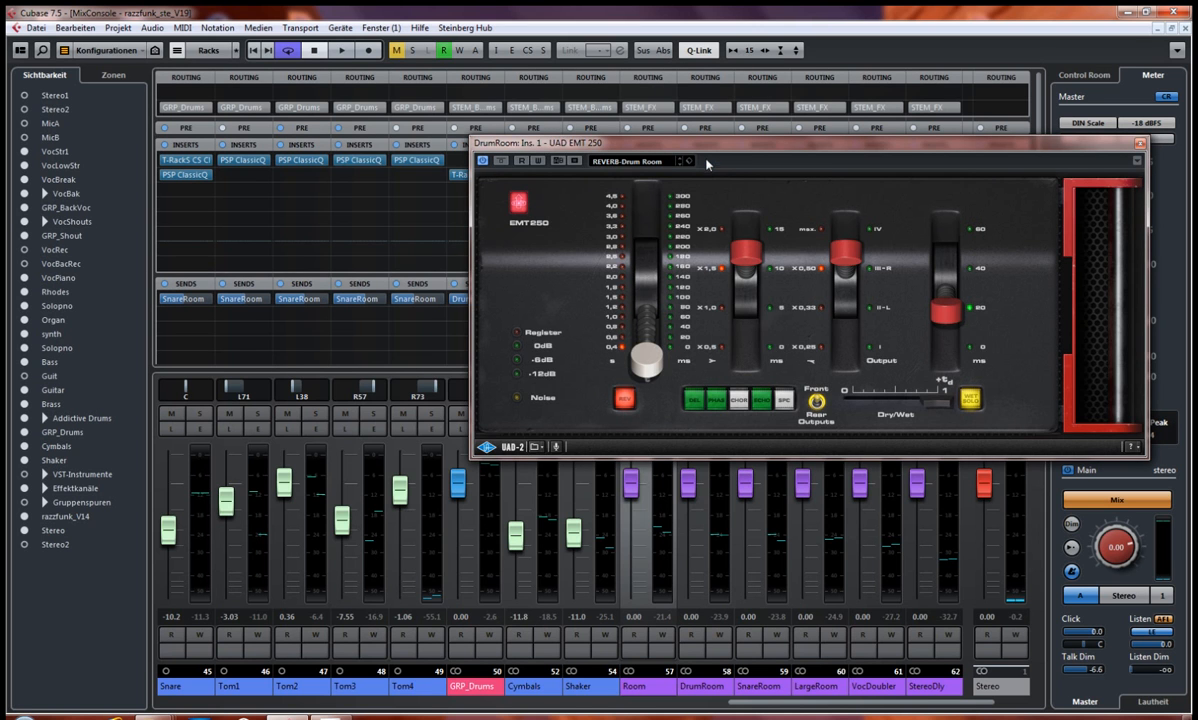
pyautogui.moveTo(748, 146); pyautogui.dragTo(562, 189)
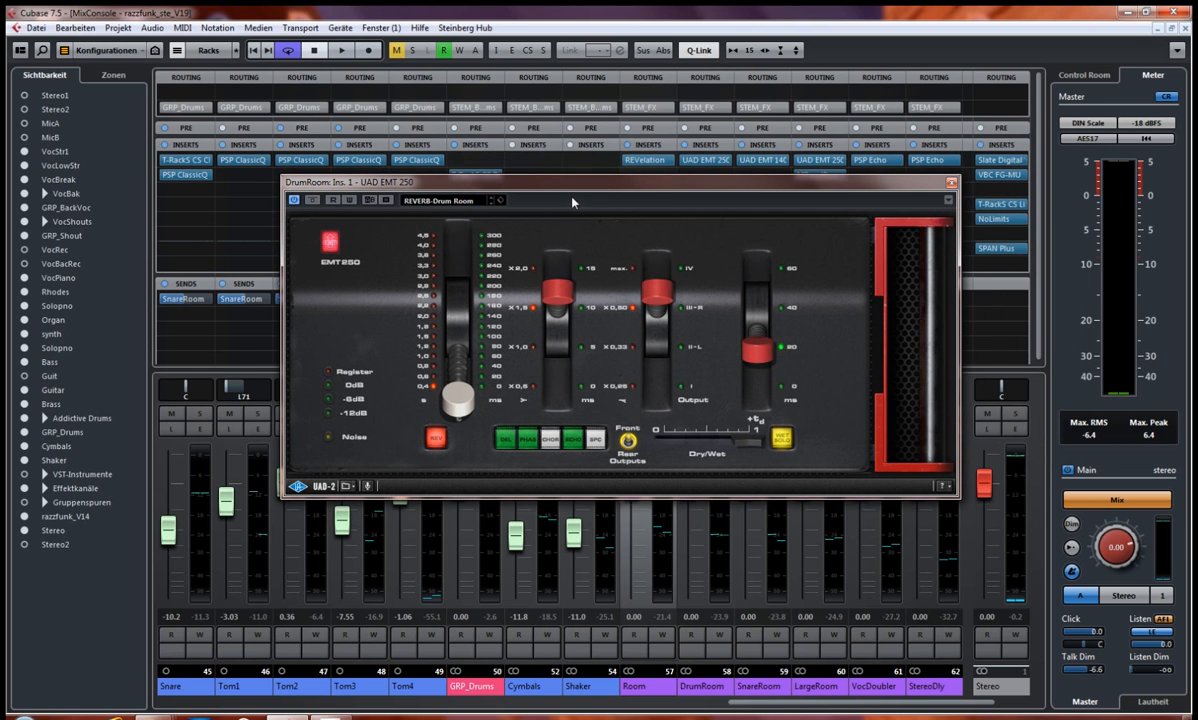
pyautogui.moveTo(894, 190); pyautogui.dragTo(830, 214)
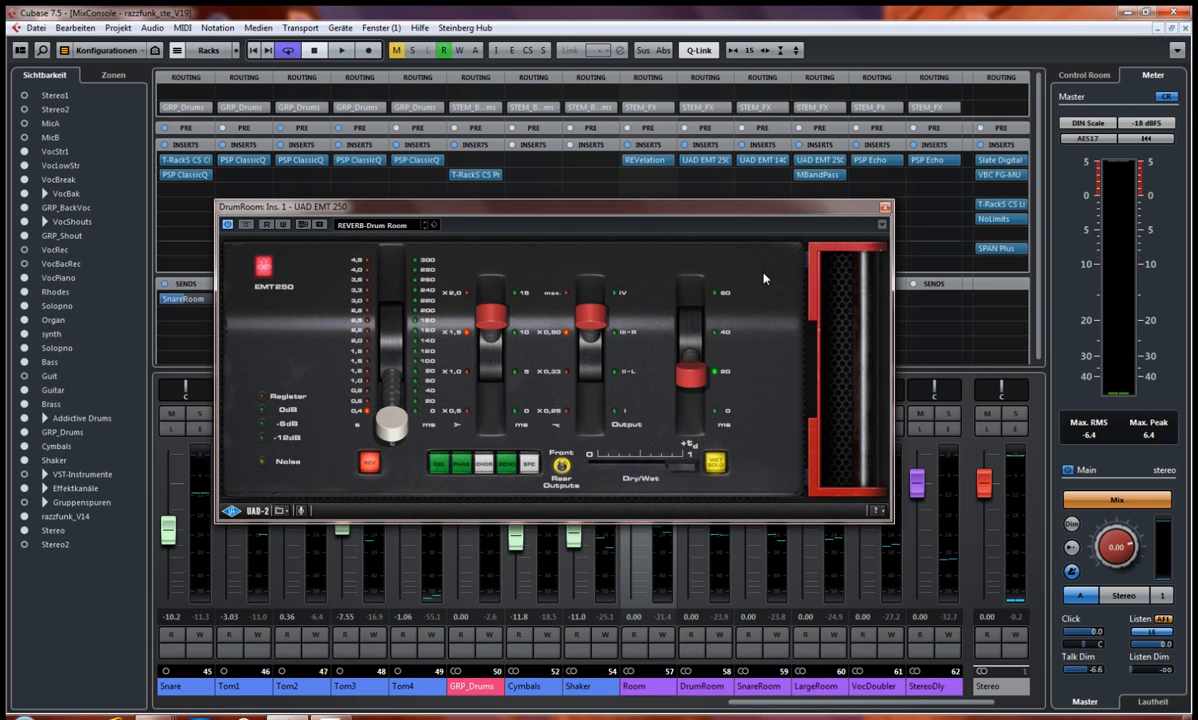
pyautogui.click(884, 208)
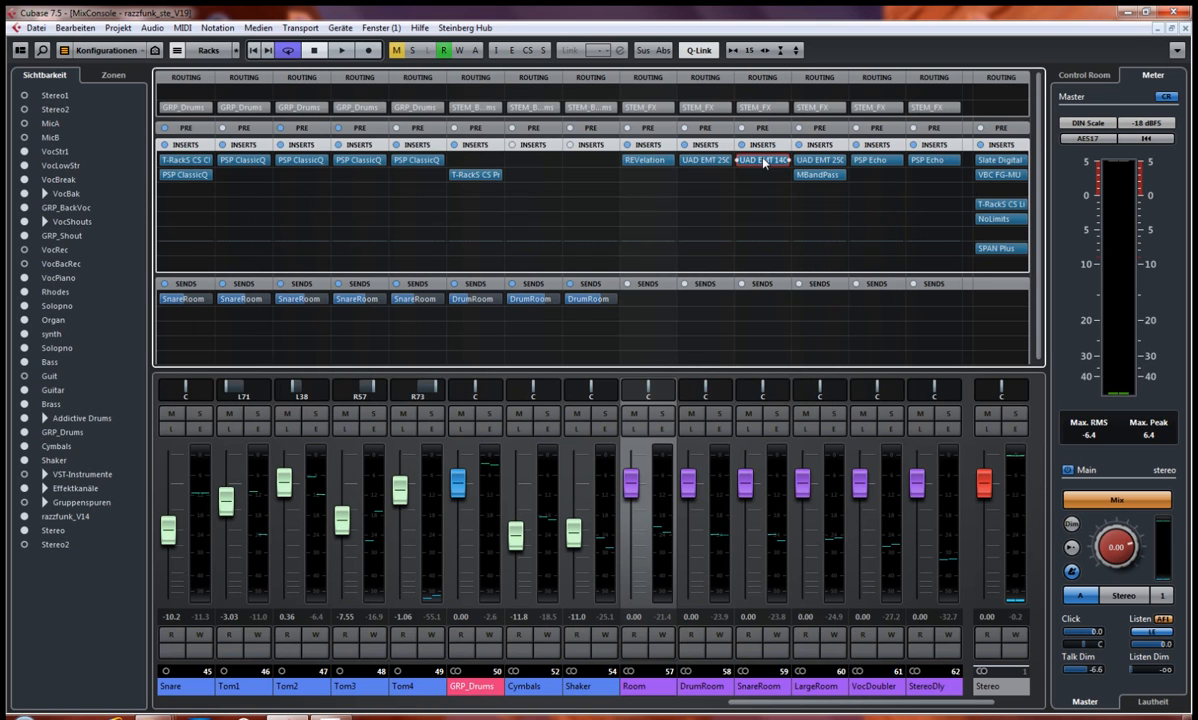
pyautogui.click(765, 160)
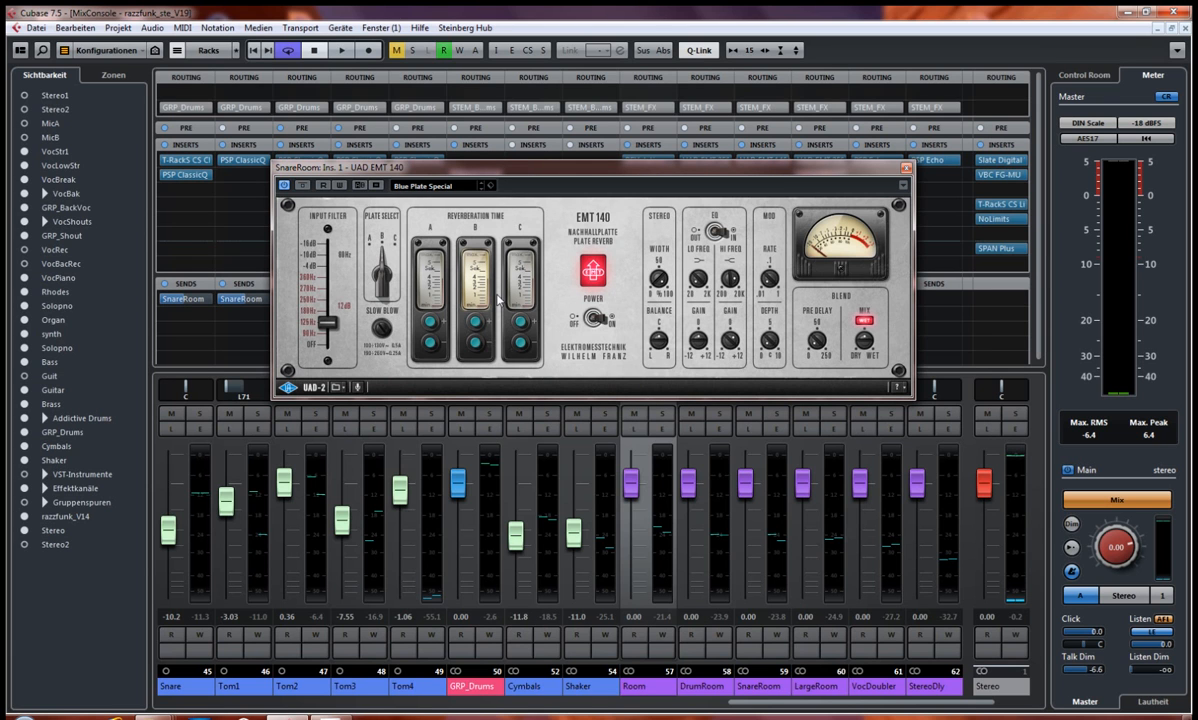
pyautogui.click(906, 169)
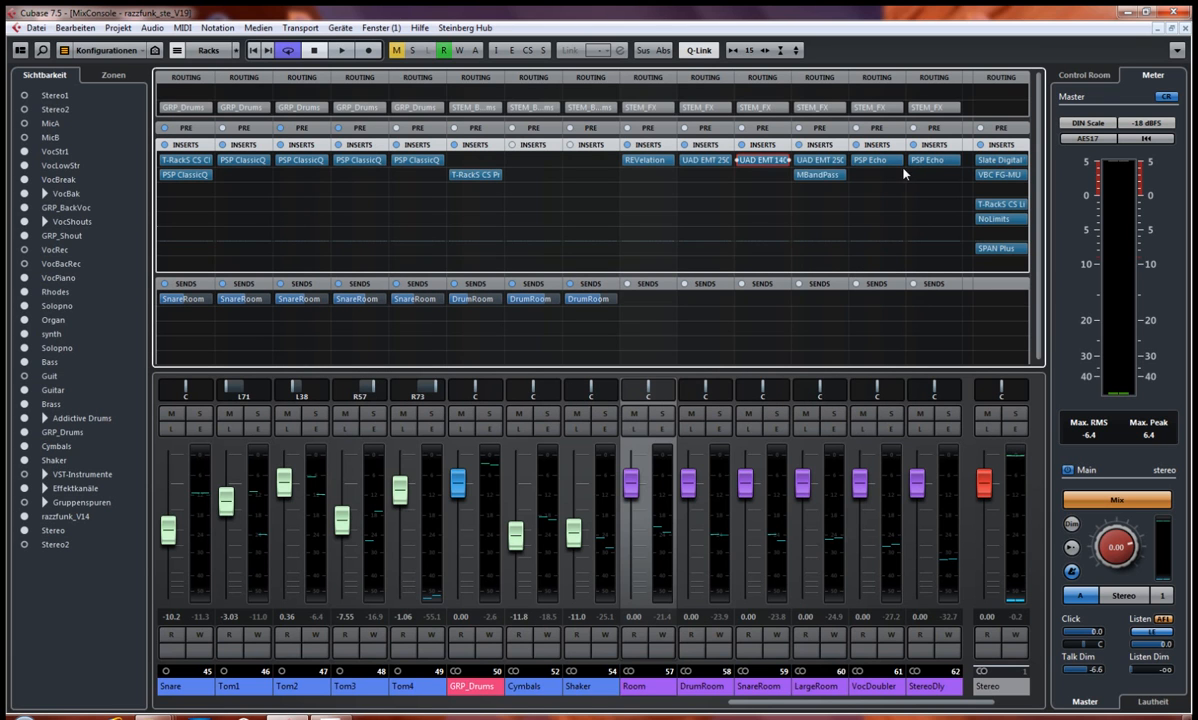
# Step: Inspect the LargeRoom channel's UAD EMT 250 and MBandPass inserts, closing each plug-in window
pyautogui.click(825, 164)
pyautogui.click(825, 164)
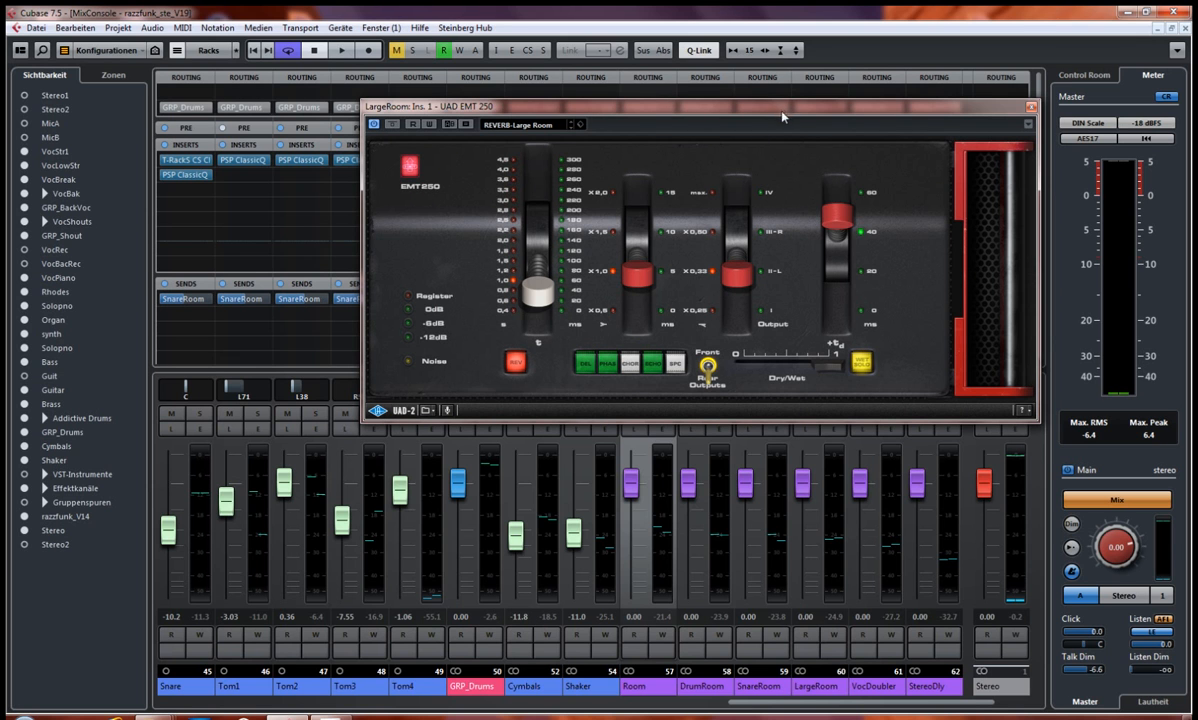
pyautogui.moveTo(734, 104); pyautogui.dragTo(642, 137)
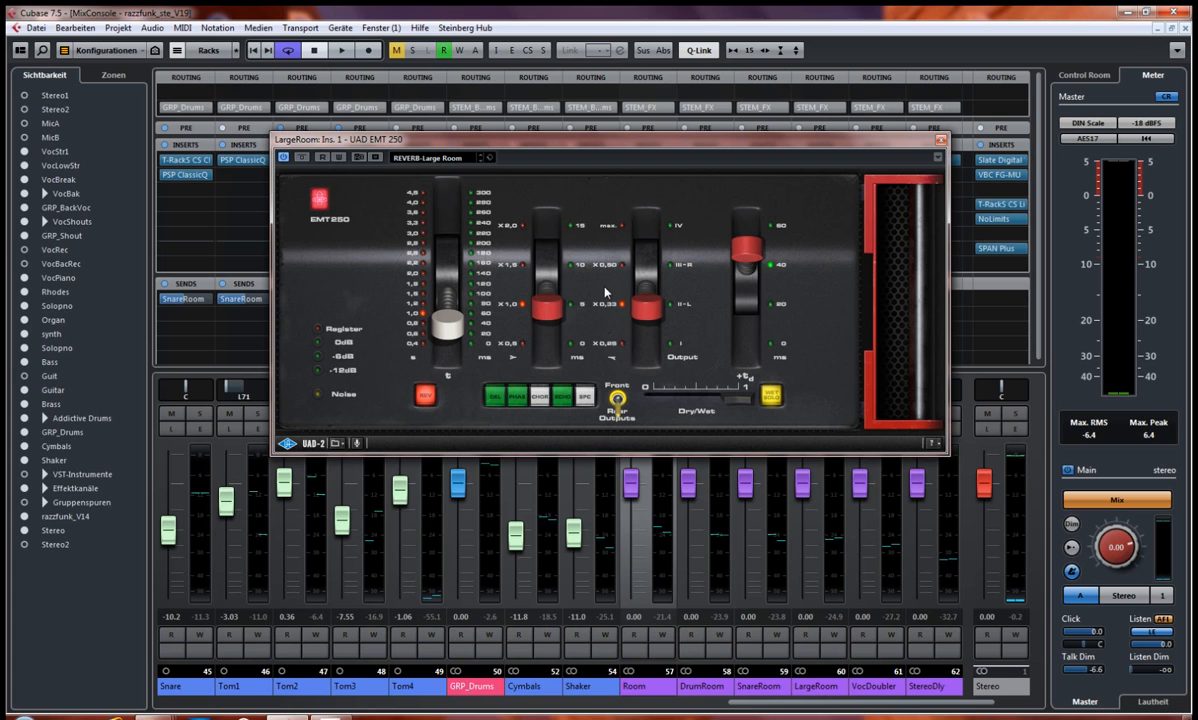
pyautogui.click(940, 140)
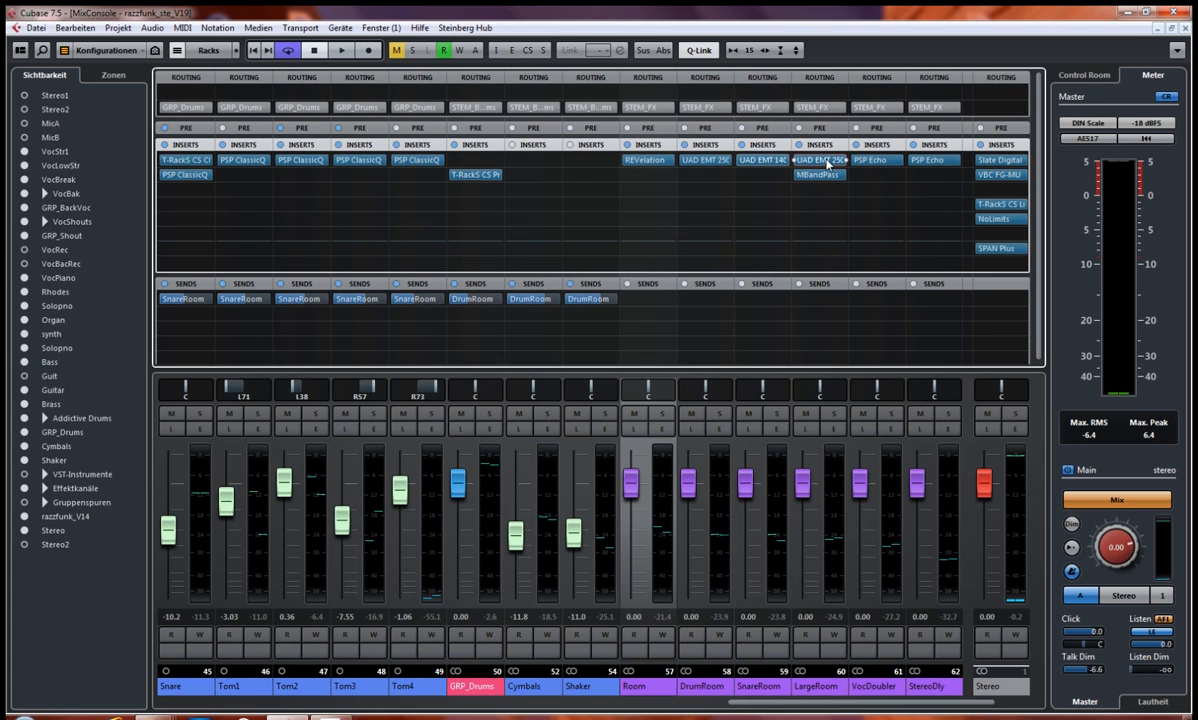
pyautogui.click(822, 160)
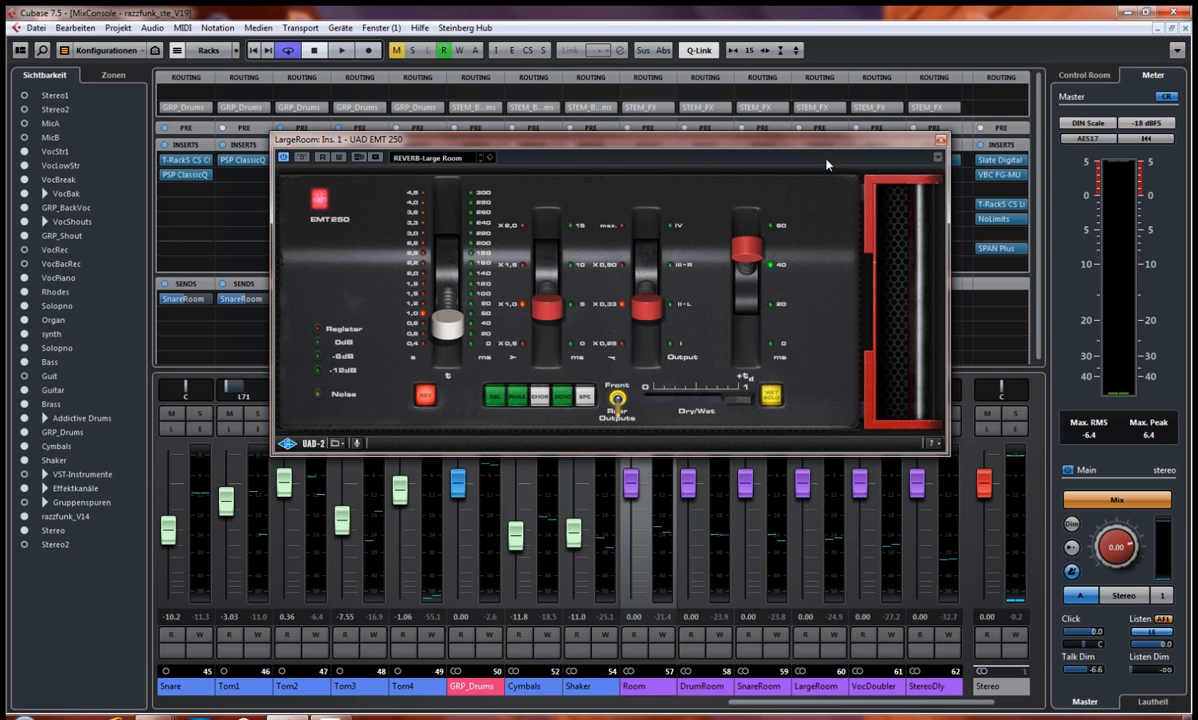
pyautogui.click(939, 140)
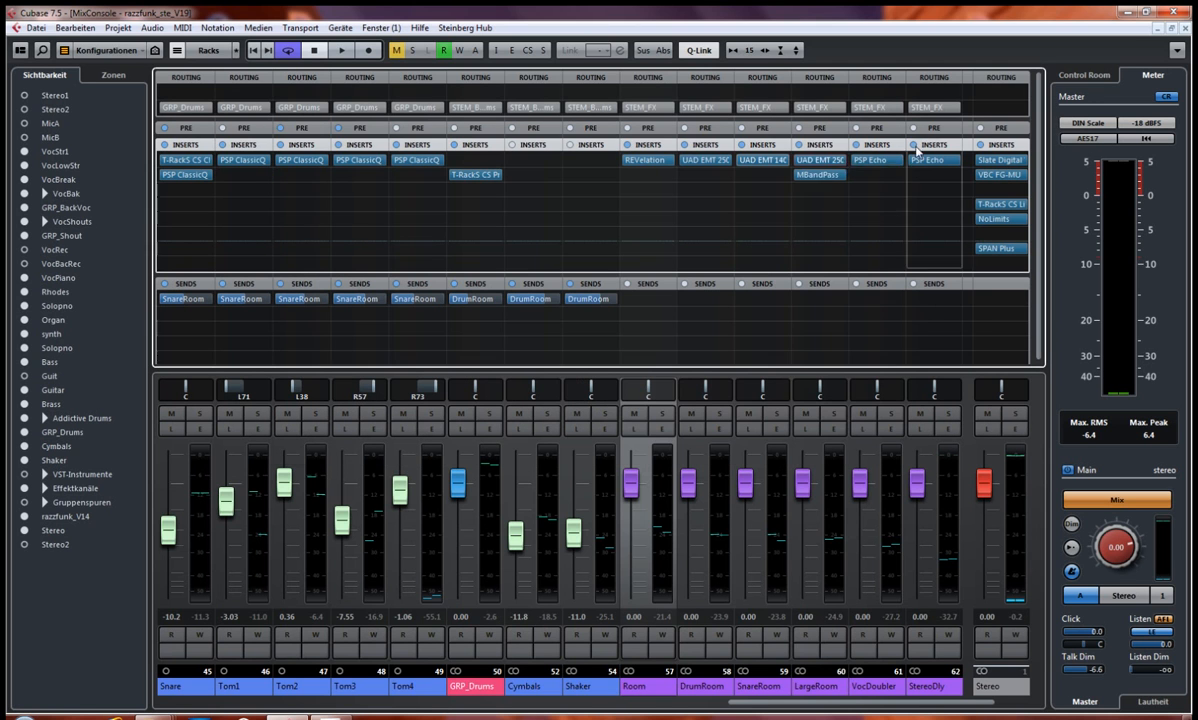
pyautogui.click(822, 175)
pyautogui.click(888, 262)
# Step: Inspect the VocDoubler channel's PSP Echo insert, close it, and open the PSP Echo insert of the StereoDly channel
pyautogui.click(873, 160)
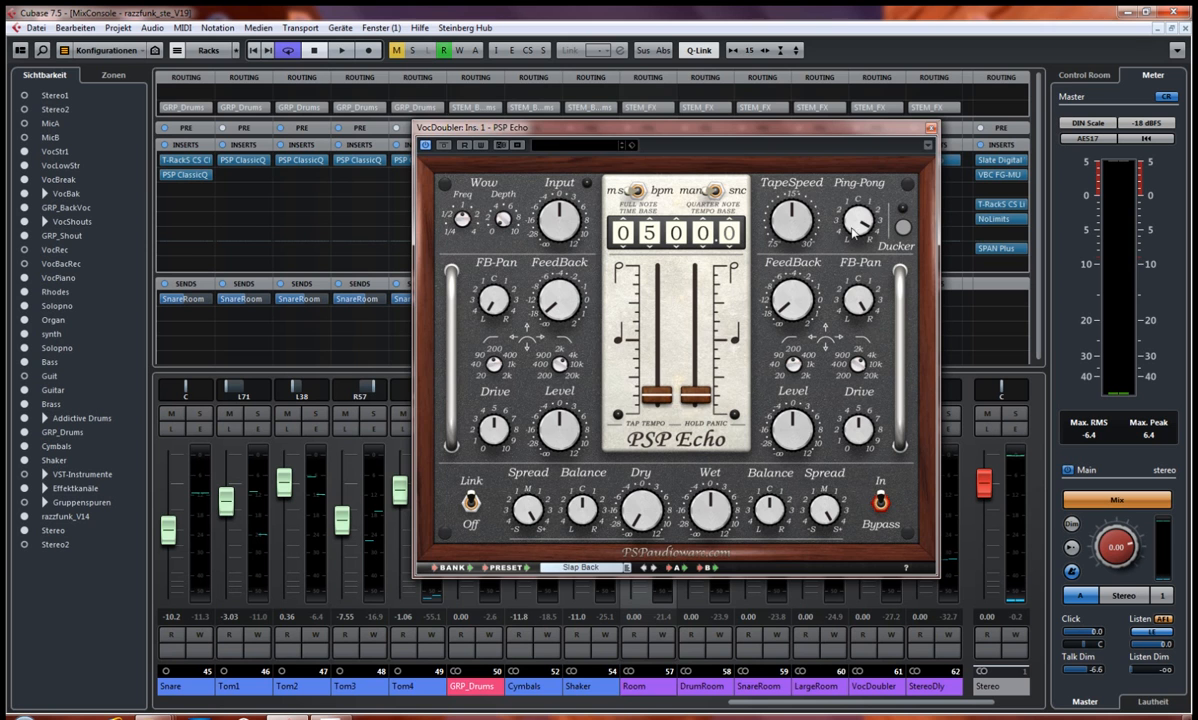
pyautogui.click(931, 128)
pyautogui.click(932, 162)
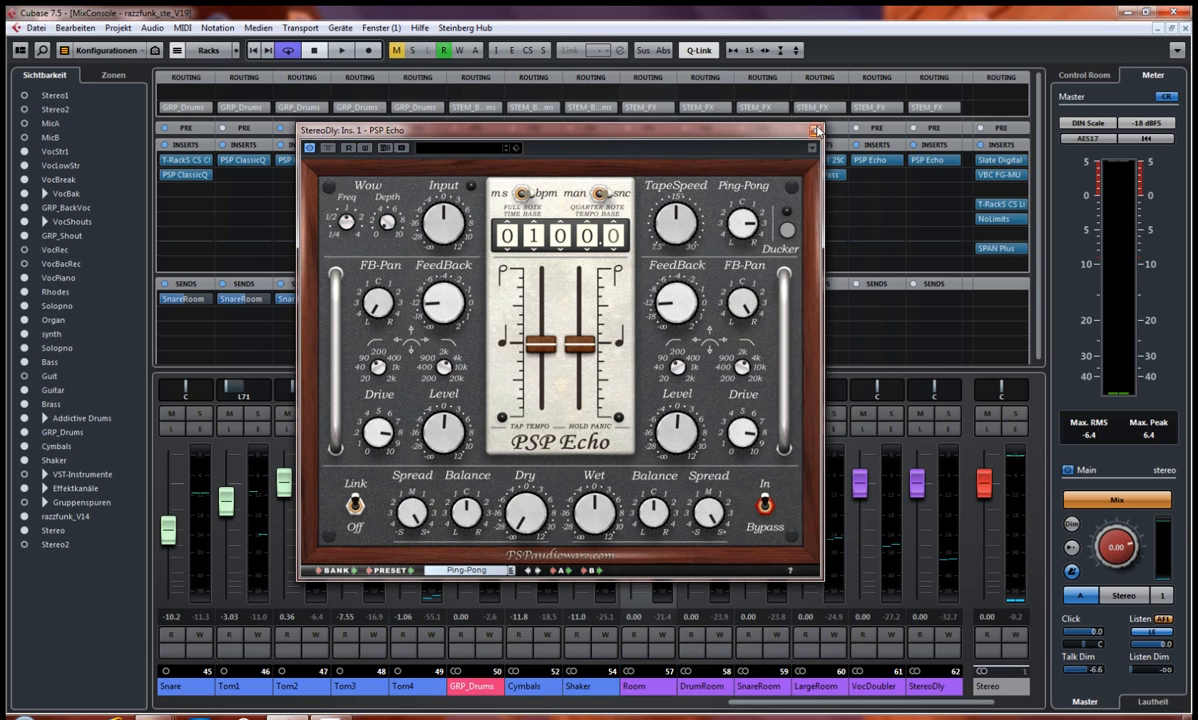
# Step: Close the StereoDly channel's PSP Echo, inspect the AnalogDly channel's EchoBoy insert, and close its window
pyautogui.click(815, 130)
pyautogui.hscroll(2, 921, 706)
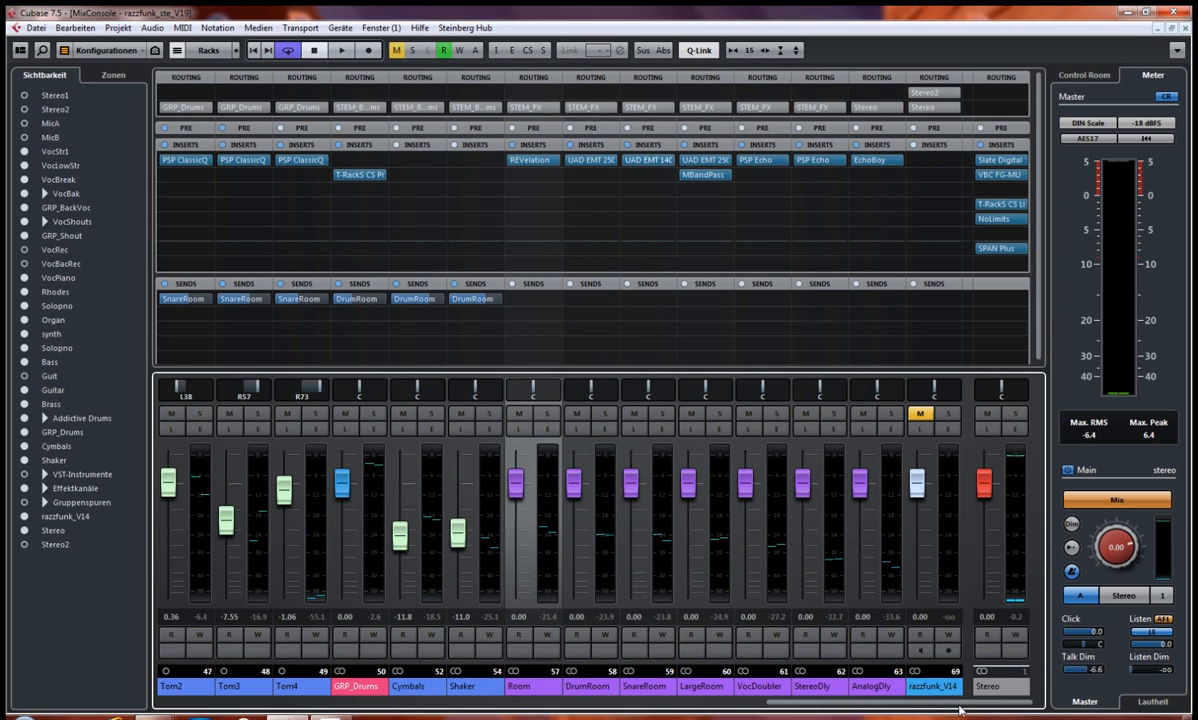
pyautogui.click(876, 160)
pyautogui.moveTo(694, 88); pyautogui.dragTo(670, 167)
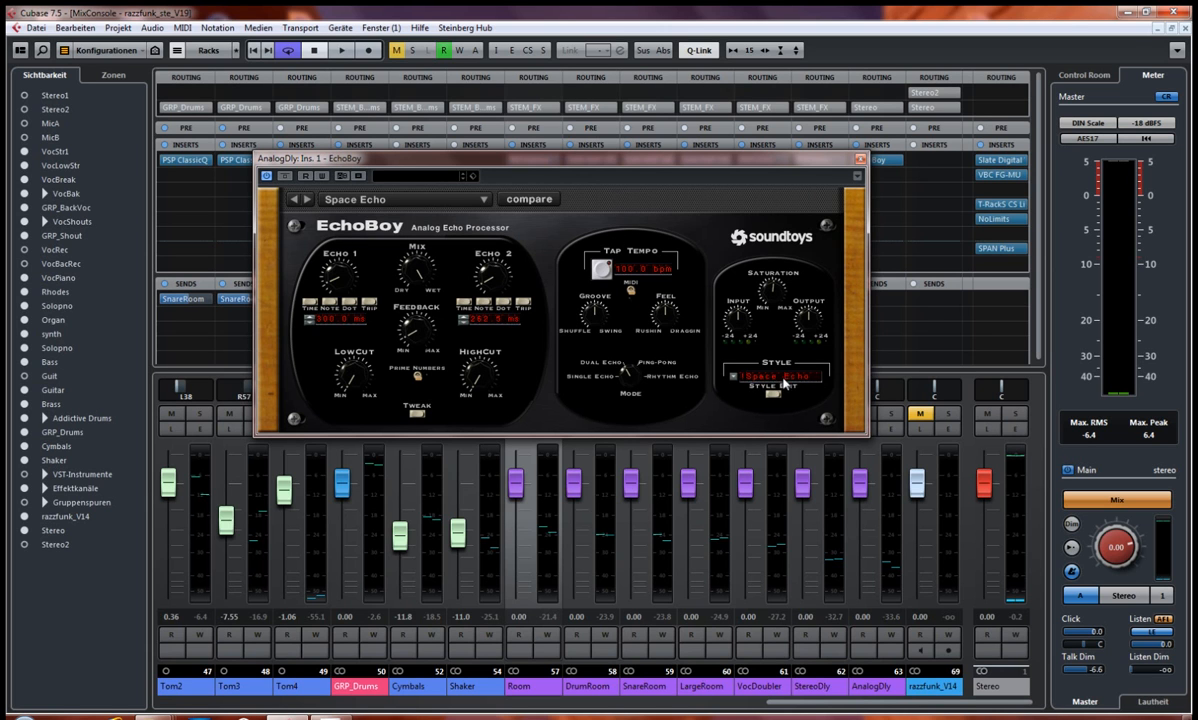
pyautogui.click(859, 160)
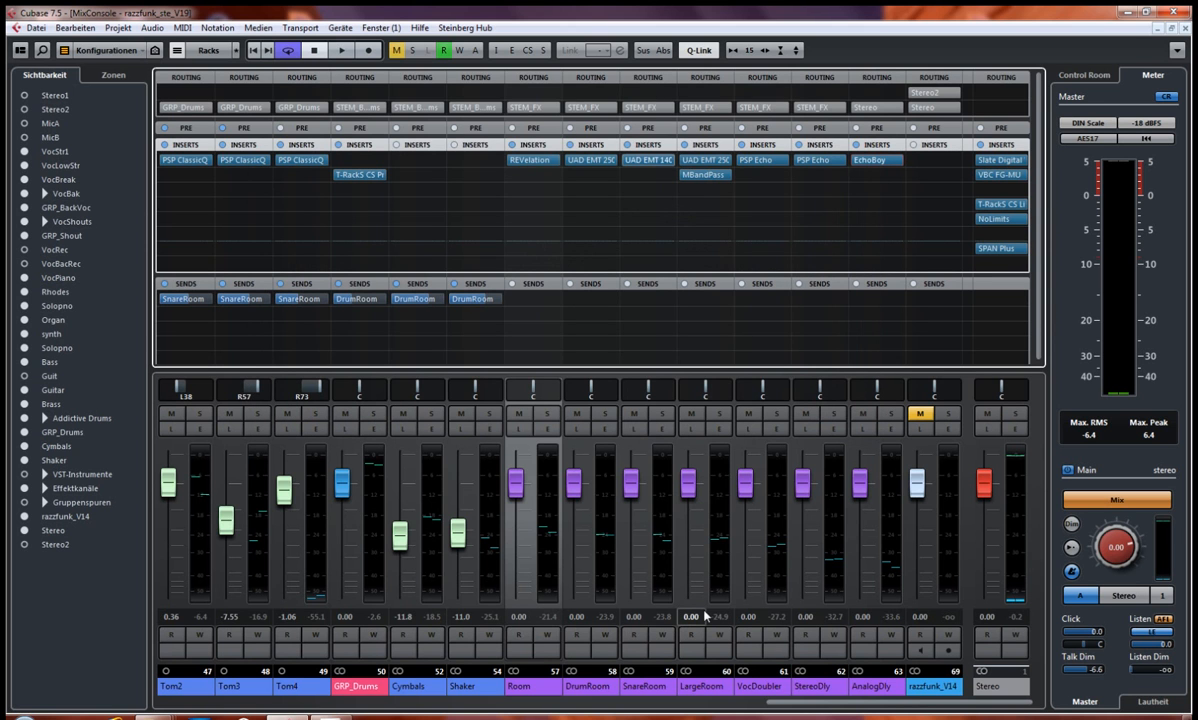
# Step: Open the Slate Digital Virtual Mixbuss insert of the Stereo output and show the Gruppenspuren channels in the mixer
pyautogui.moveTo(827, 702); pyautogui.dragTo(940, 692)
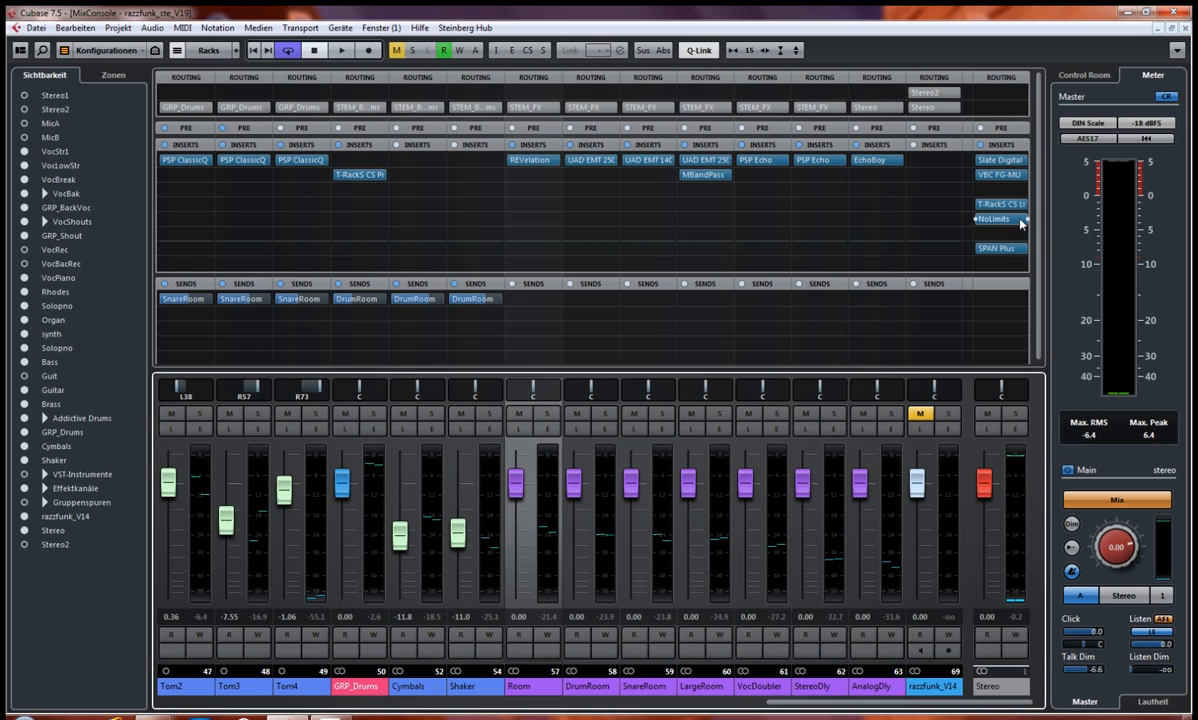
pyautogui.click(1002, 164)
pyautogui.moveTo(877, 177); pyautogui.dragTo(643, 85)
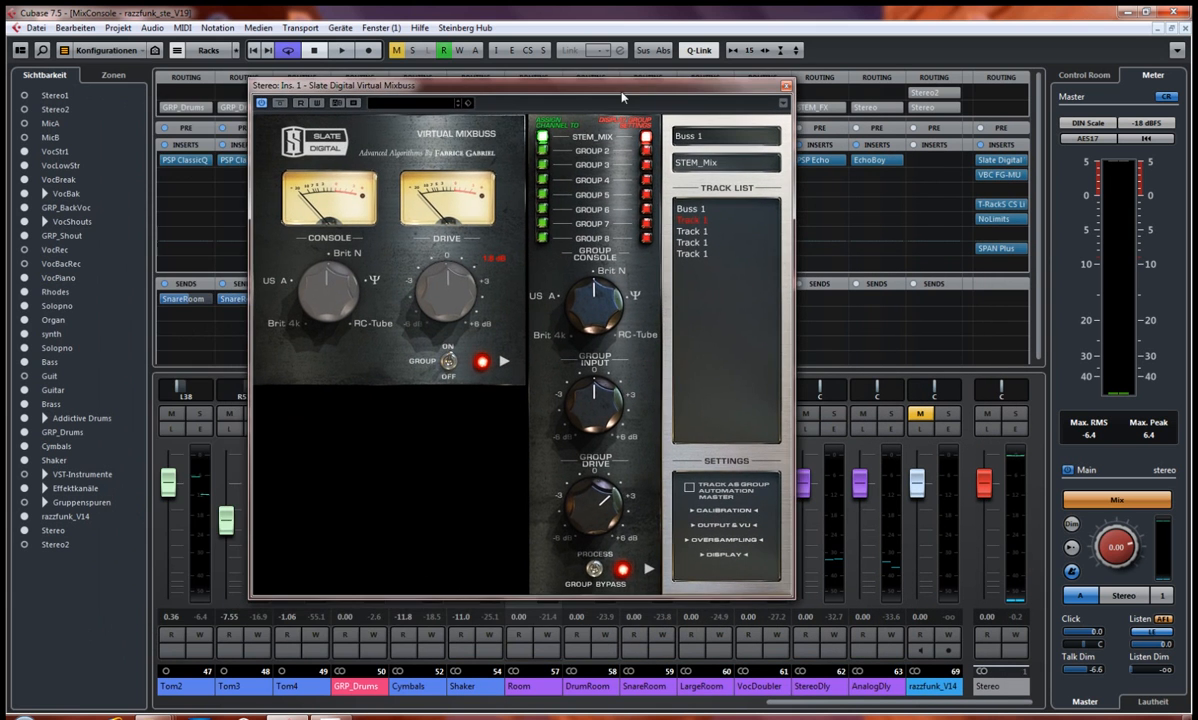
pyautogui.click(24, 504)
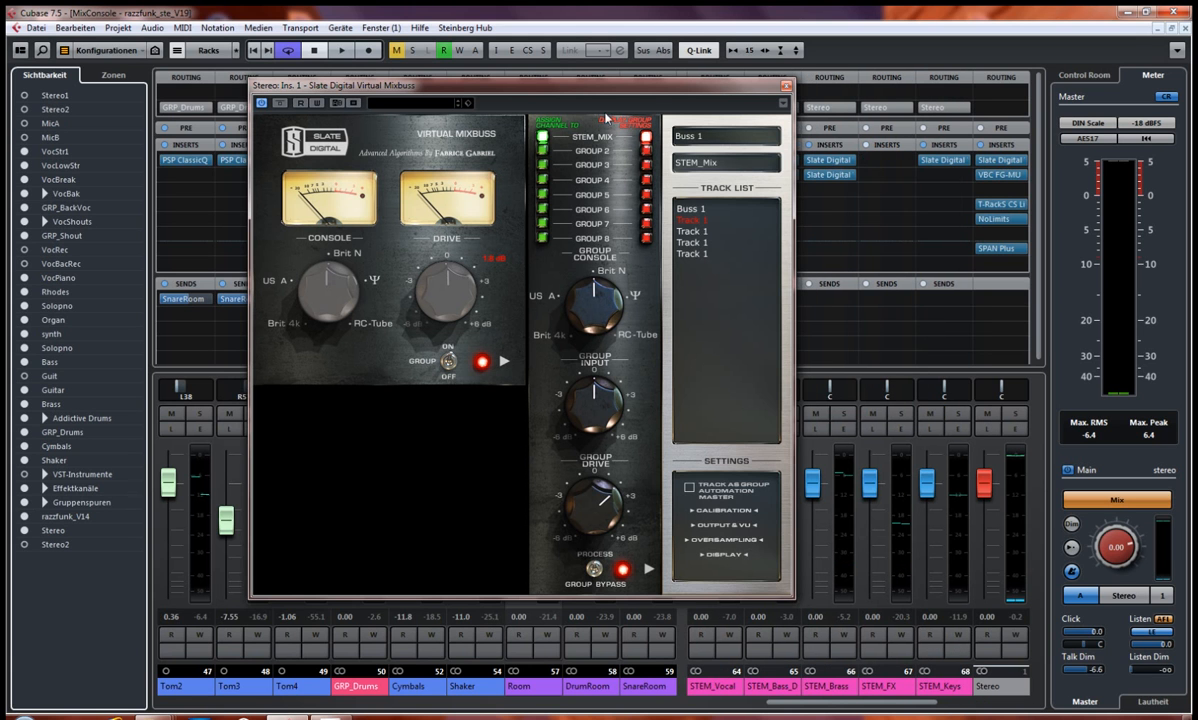
pyautogui.moveTo(651, 93); pyautogui.dragTo(494, 82)
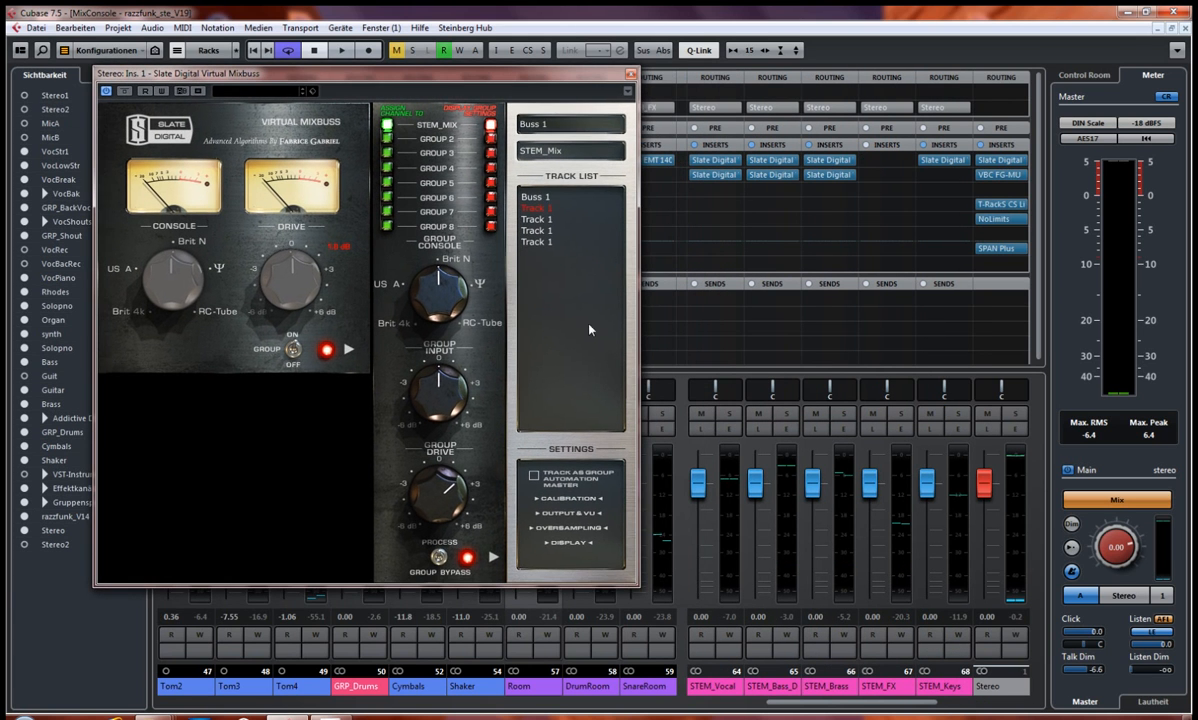
# Step: Compare the STEM_Vocal channel's Slate Digital Virtual Channel side by side with the Stereo output's Virtual Mixbuss, and close both plug-in windows
pyautogui.click(710, 159)
pyautogui.moveTo(514, 79); pyautogui.dragTo(902, 103)
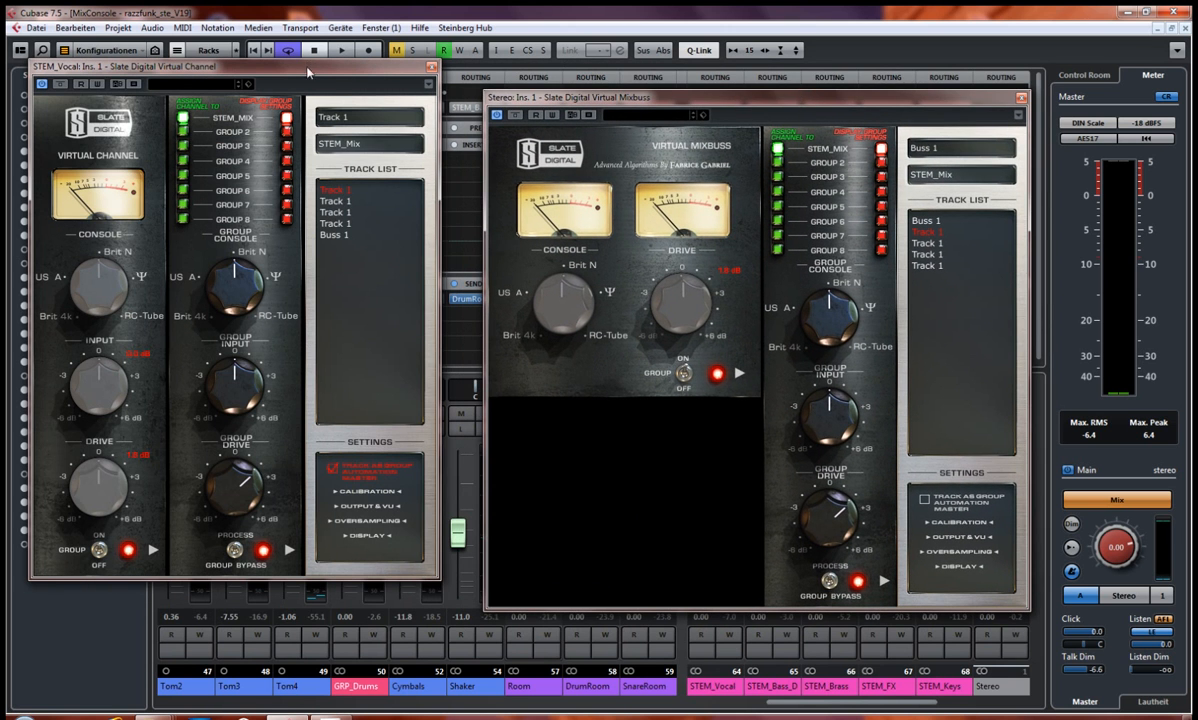
pyautogui.moveTo(307, 72); pyautogui.dragTo(311, 98)
pyautogui.moveTo(660, 102); pyautogui.dragTo(627, 234)
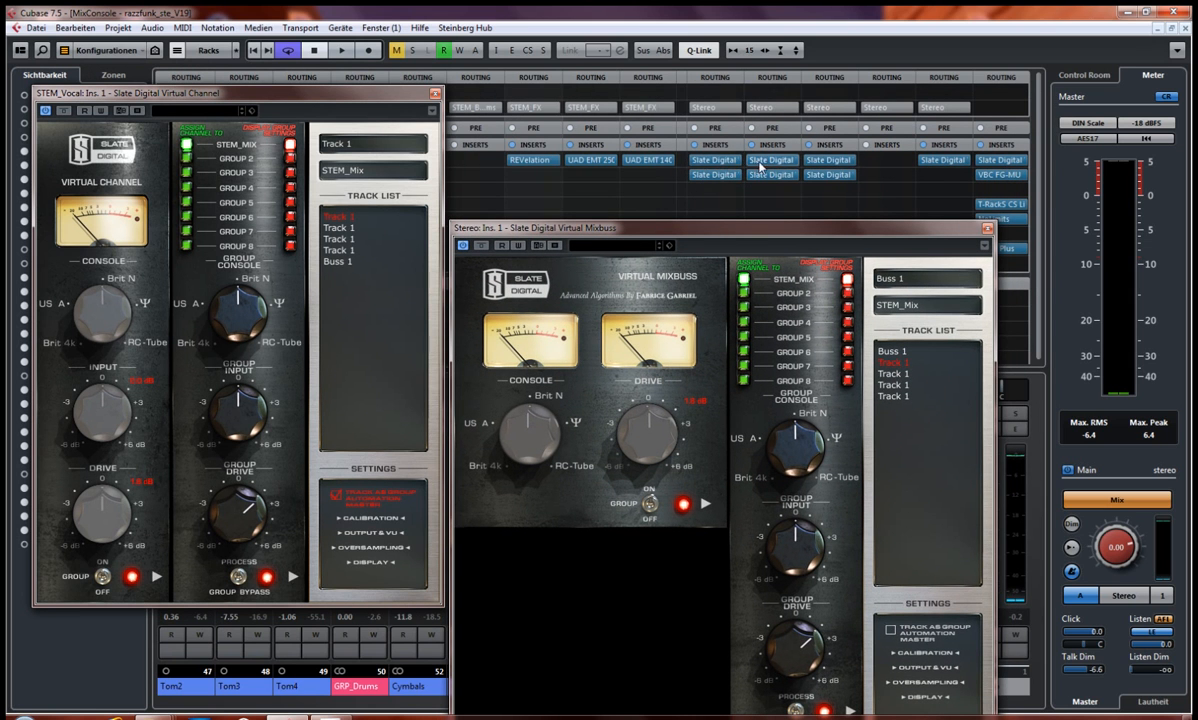
pyautogui.moveTo(711, 236); pyautogui.dragTo(720, 105)
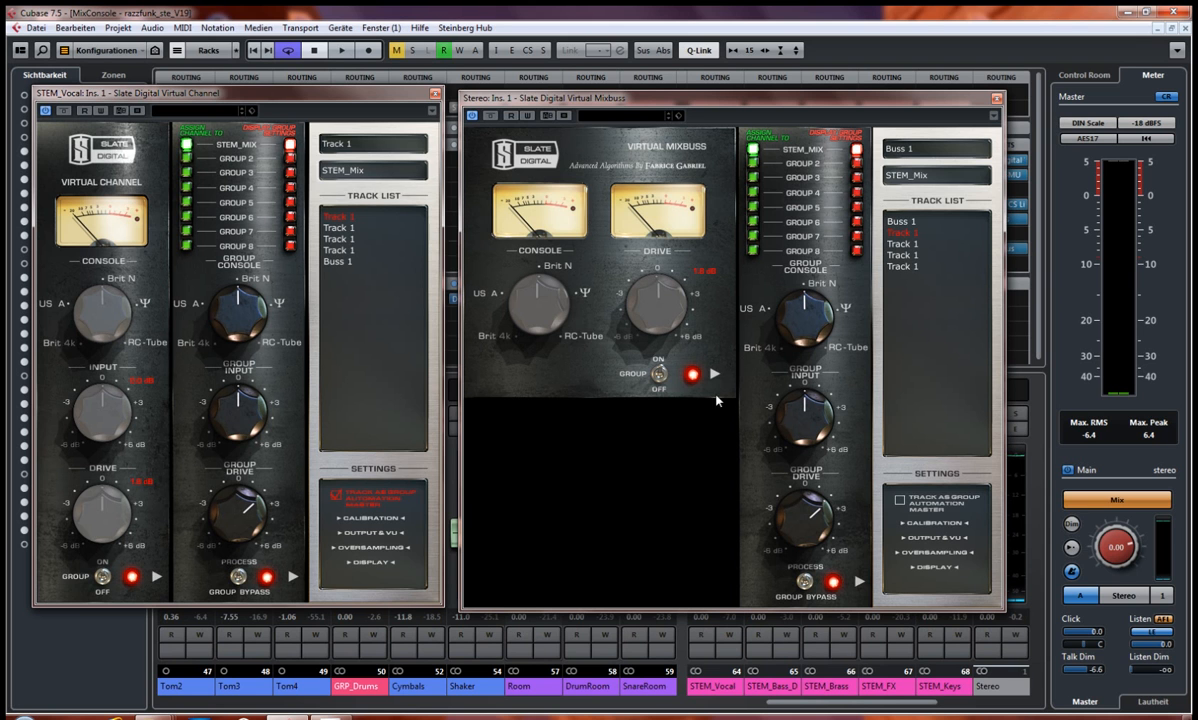
pyautogui.click(435, 92)
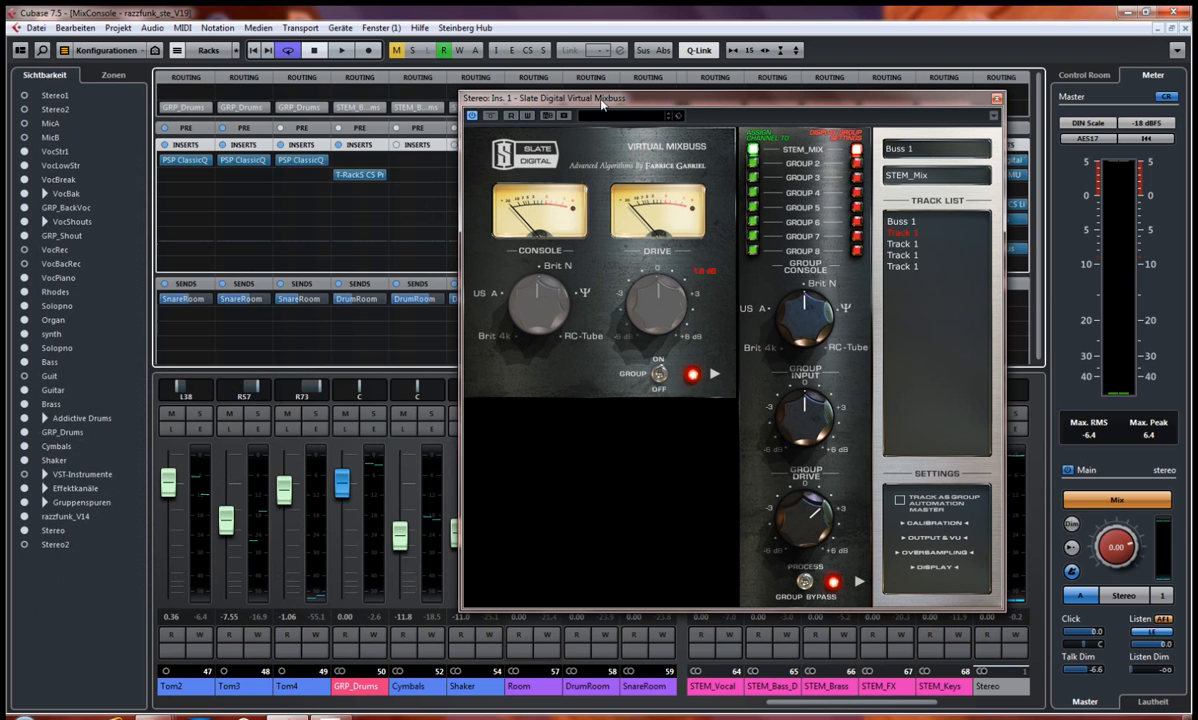
pyautogui.moveTo(581, 100); pyautogui.dragTo(397, 101)
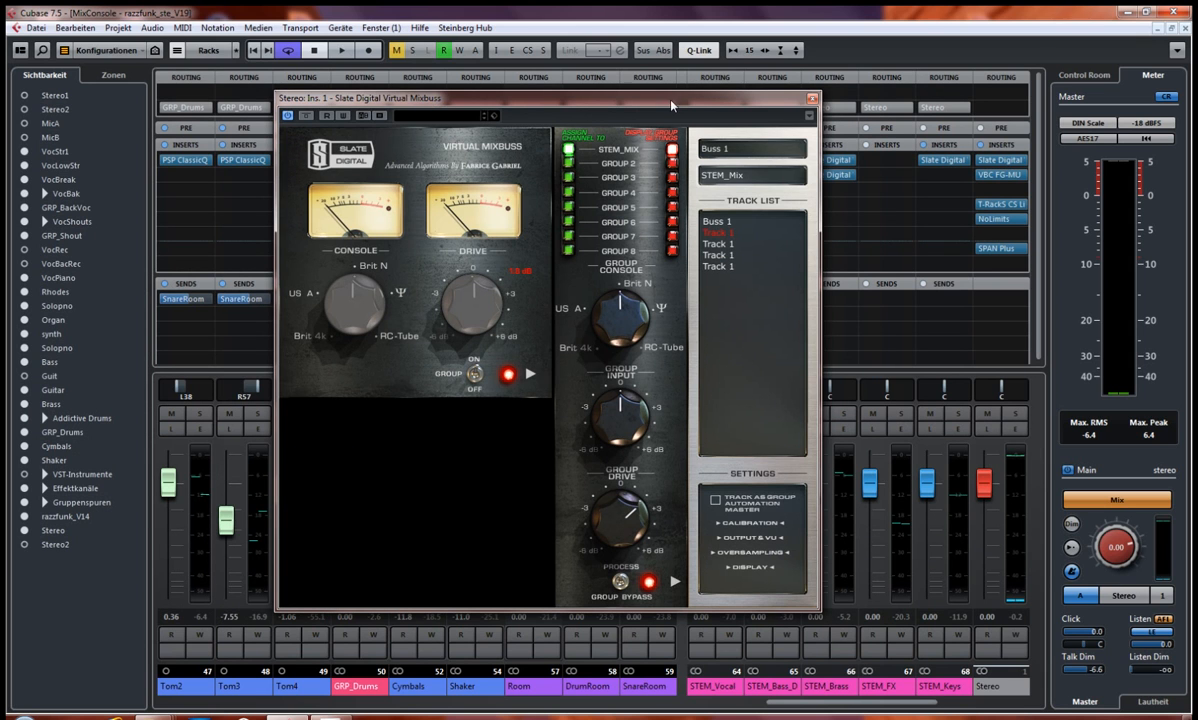
pyautogui.click(812, 100)
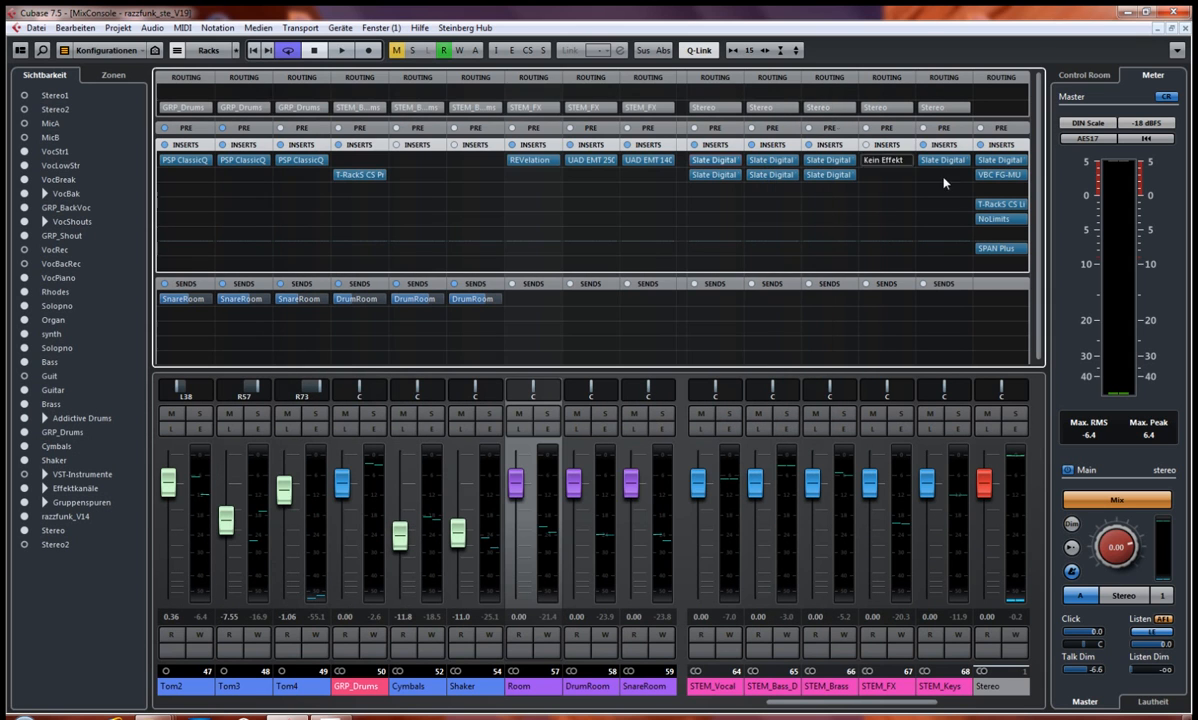
# Step: Inspect the VBC FG-MU compressor on the Stereo output and close its window
pyautogui.click(997, 176)
pyautogui.moveTo(557, 215); pyautogui.dragTo(493, 136)
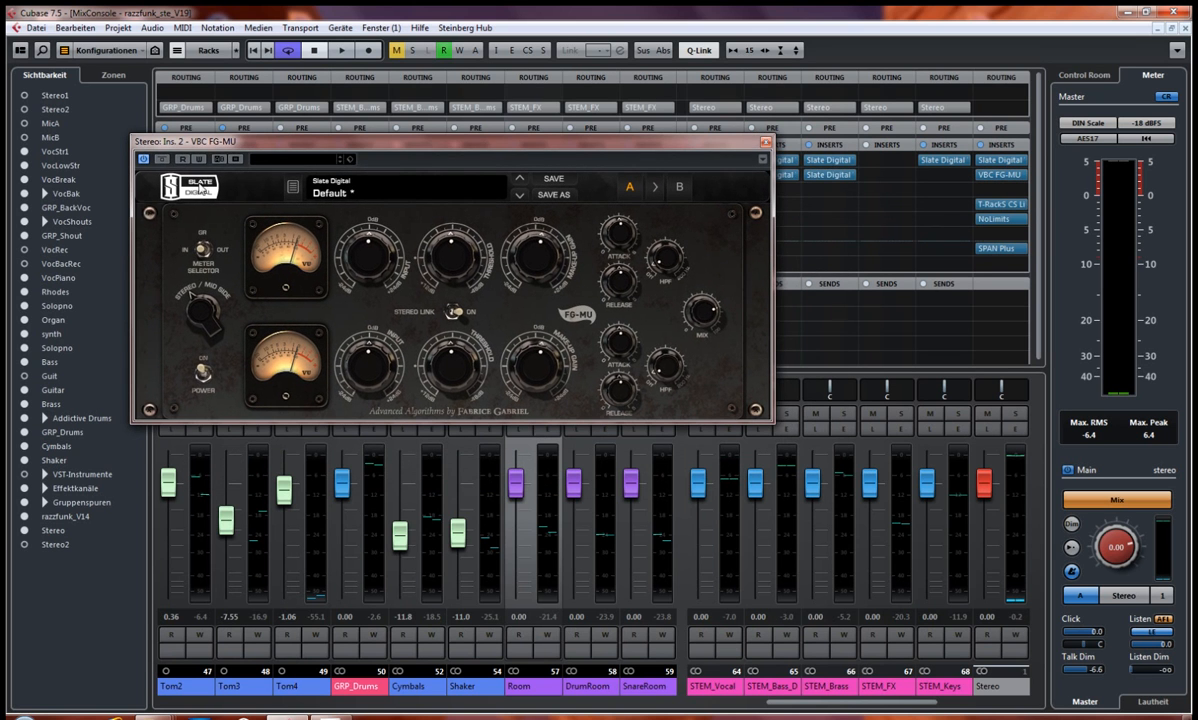
pyautogui.moveTo(258, 141); pyautogui.dragTo(268, 117)
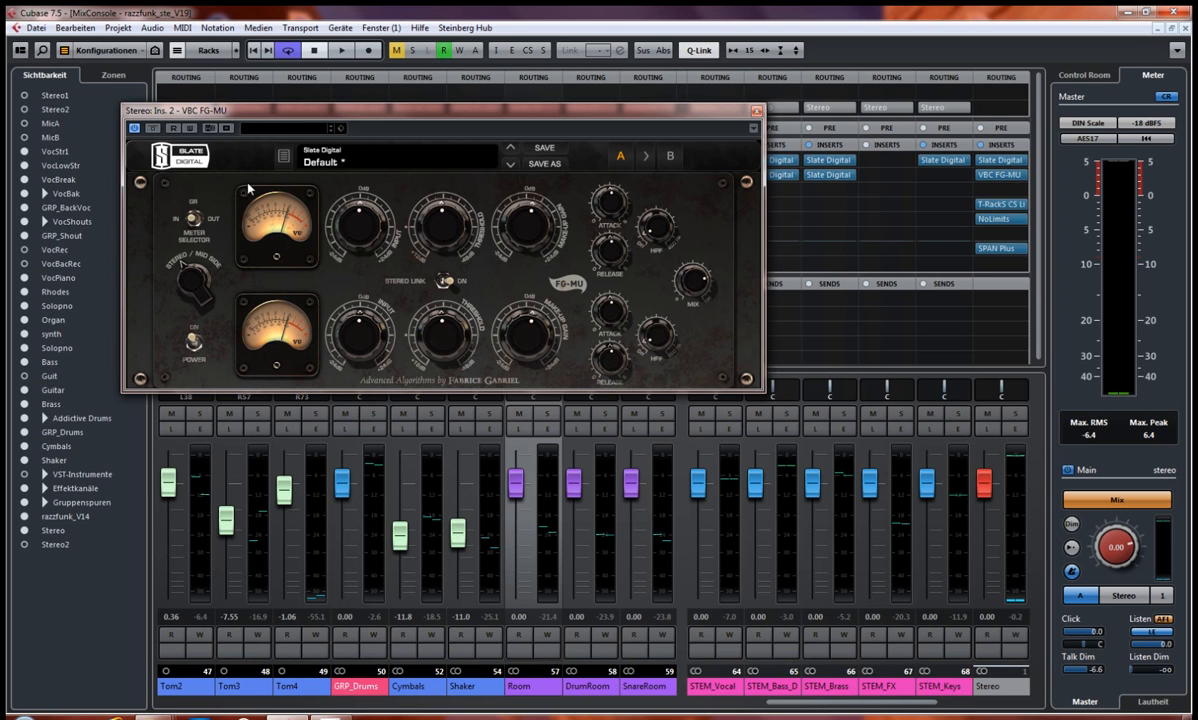
pyautogui.click(756, 111)
# Step: Play the song from the Intro at bar 2 and reopen the Stereo output's VBC FG-MU in the mixer
pyautogui.press('F3')
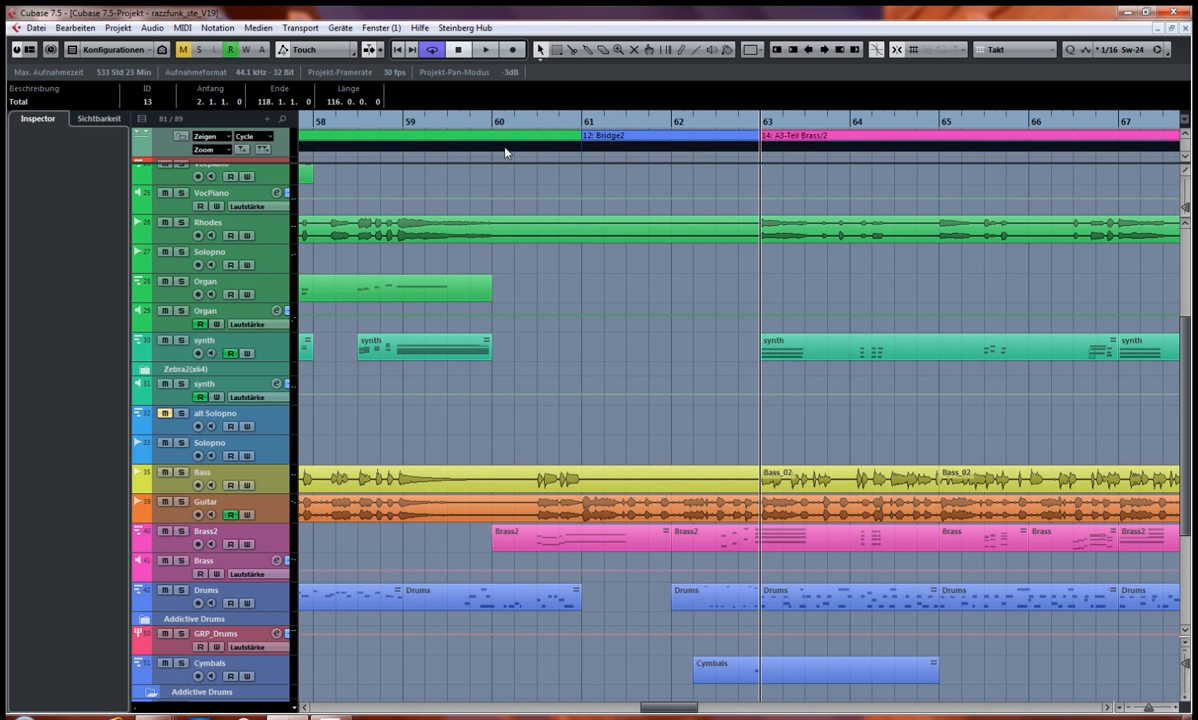
pyautogui.press('KP_1')
pyautogui.press('space')
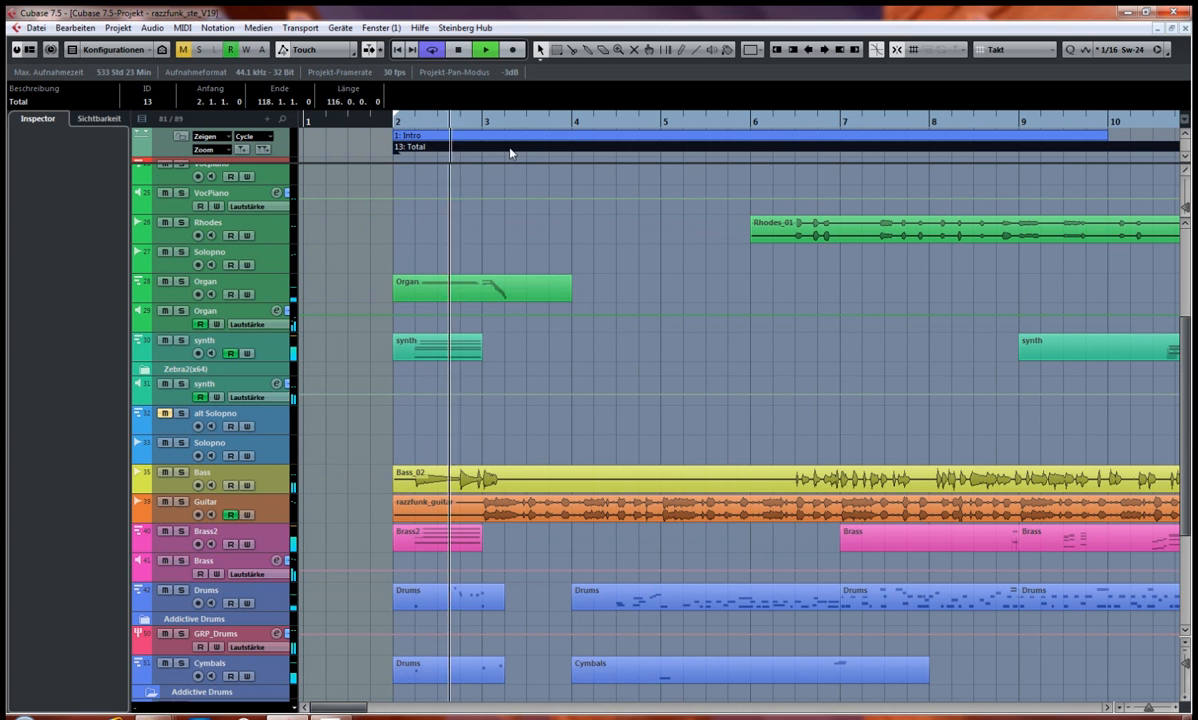
pyautogui.press('F3')
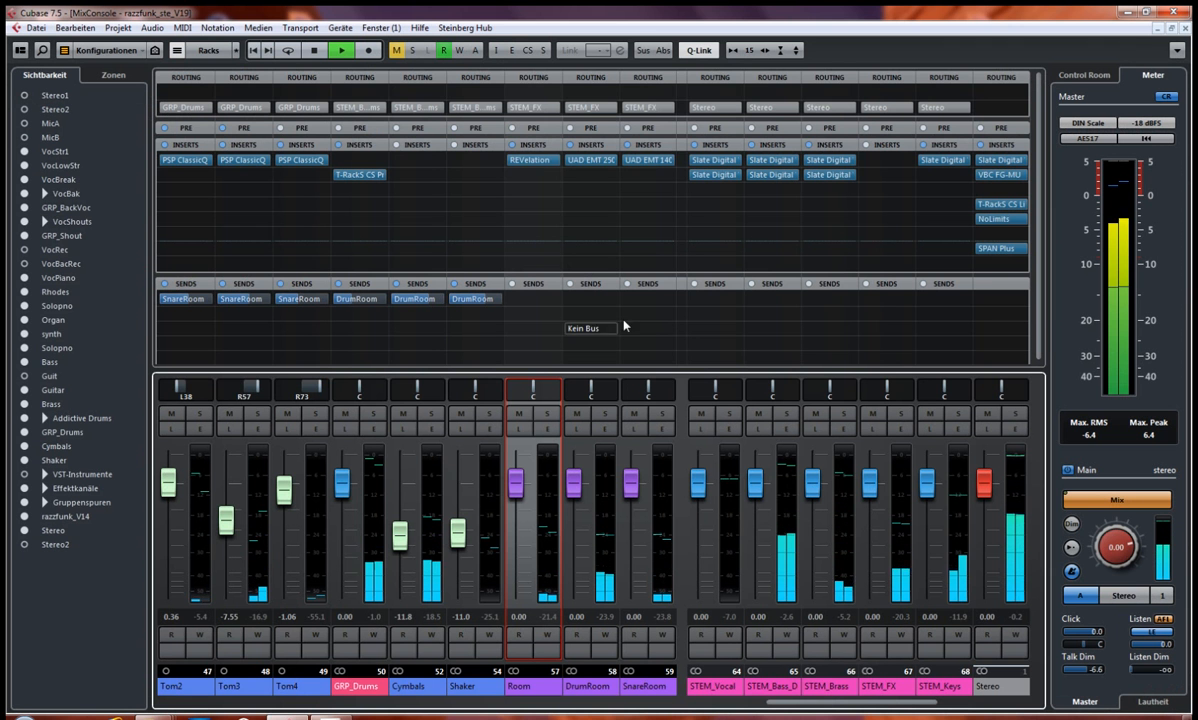
pyautogui.click(1000, 174)
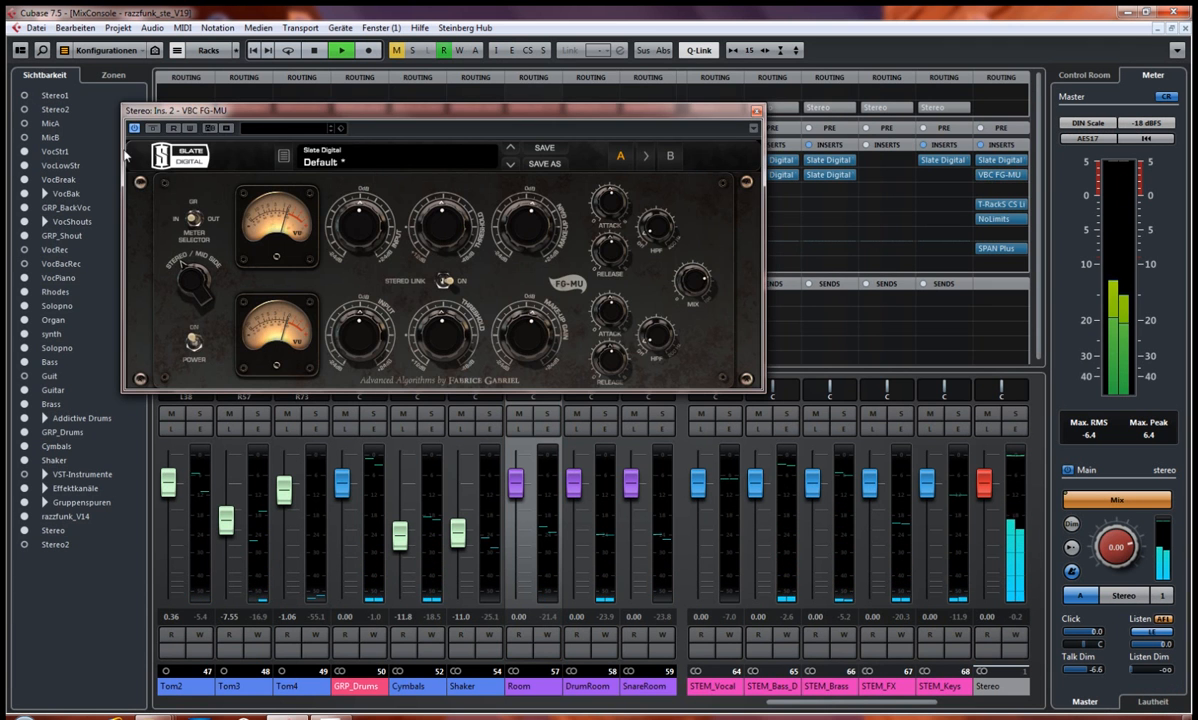
# Step: Compare the playing mix with and without the VBC FG-MU by toggling its bypass, and stop playback
pyautogui.click(152, 128)
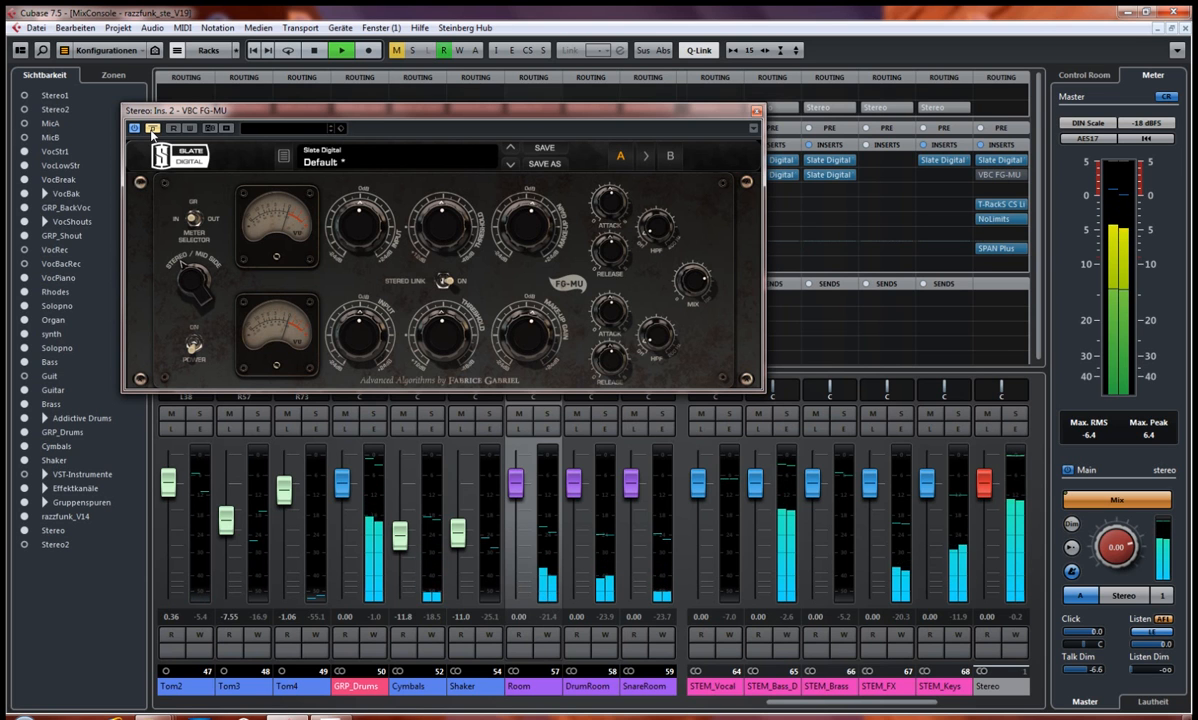
pyautogui.click(152, 129)
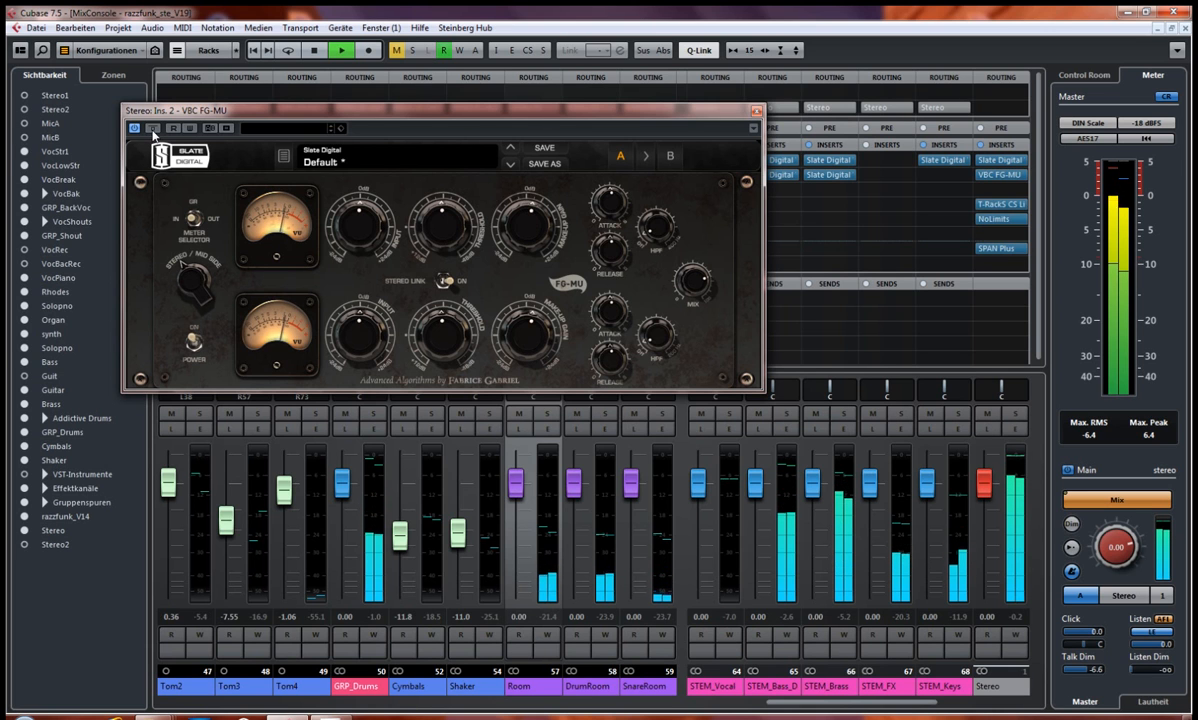
pyautogui.click(152, 129)
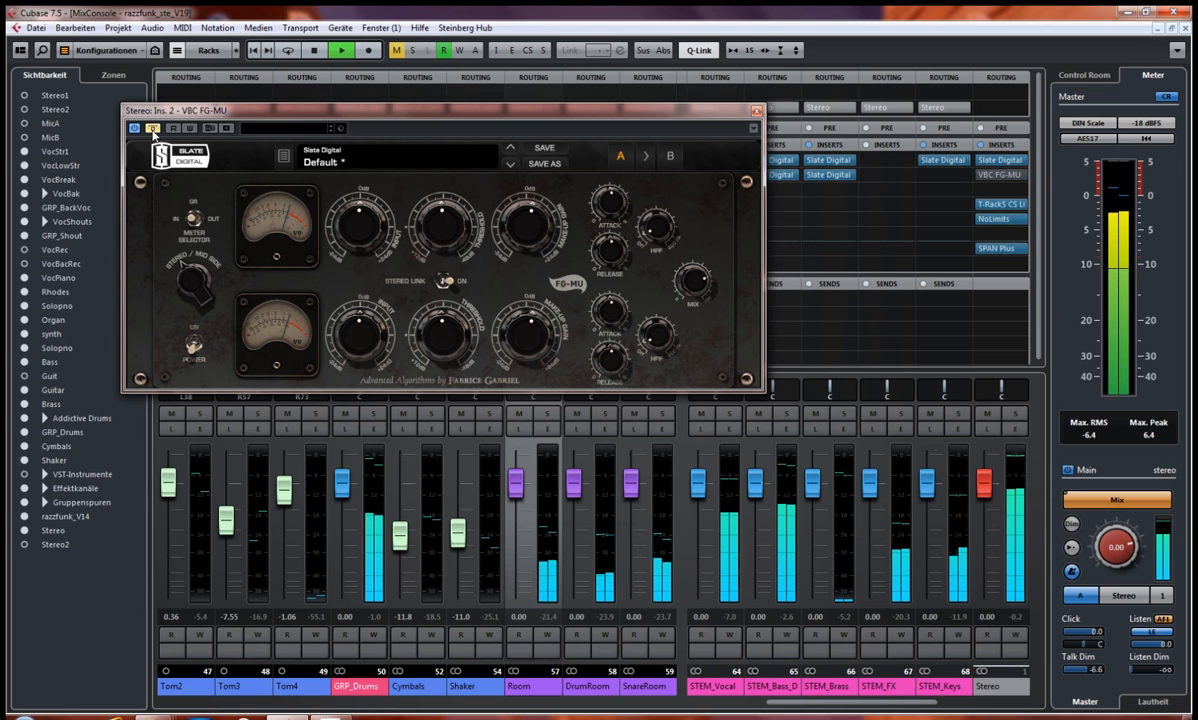
pyautogui.click(152, 129)
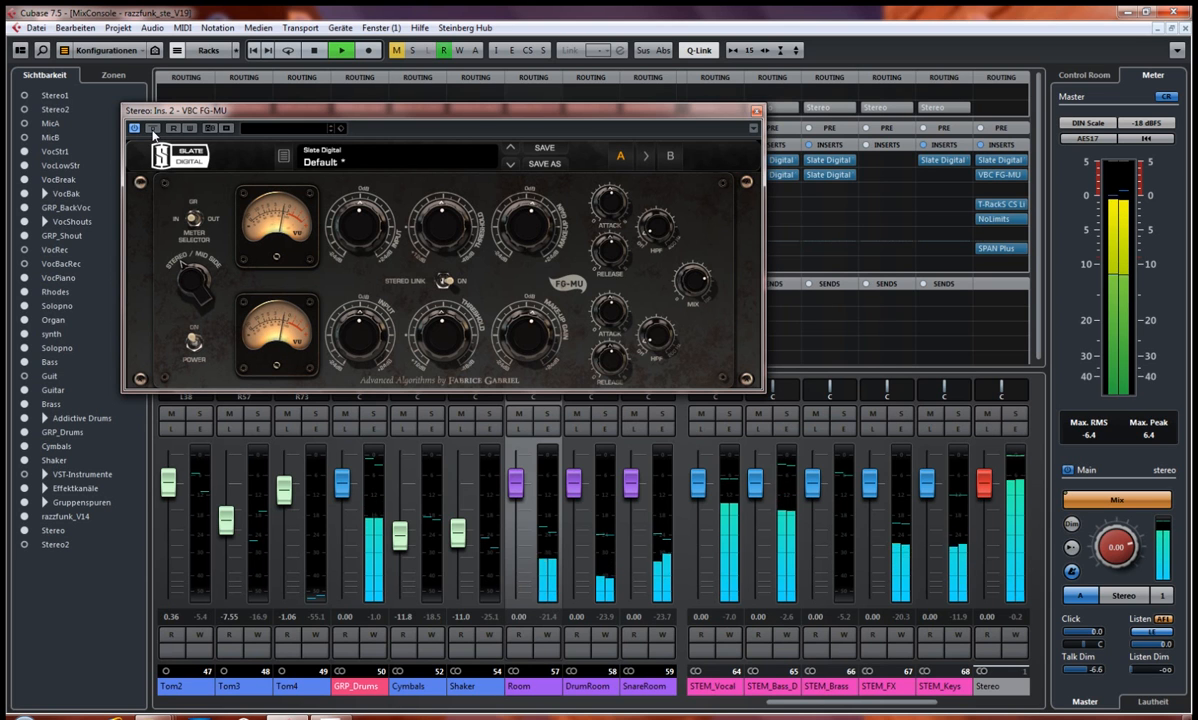
pyautogui.click(152, 129)
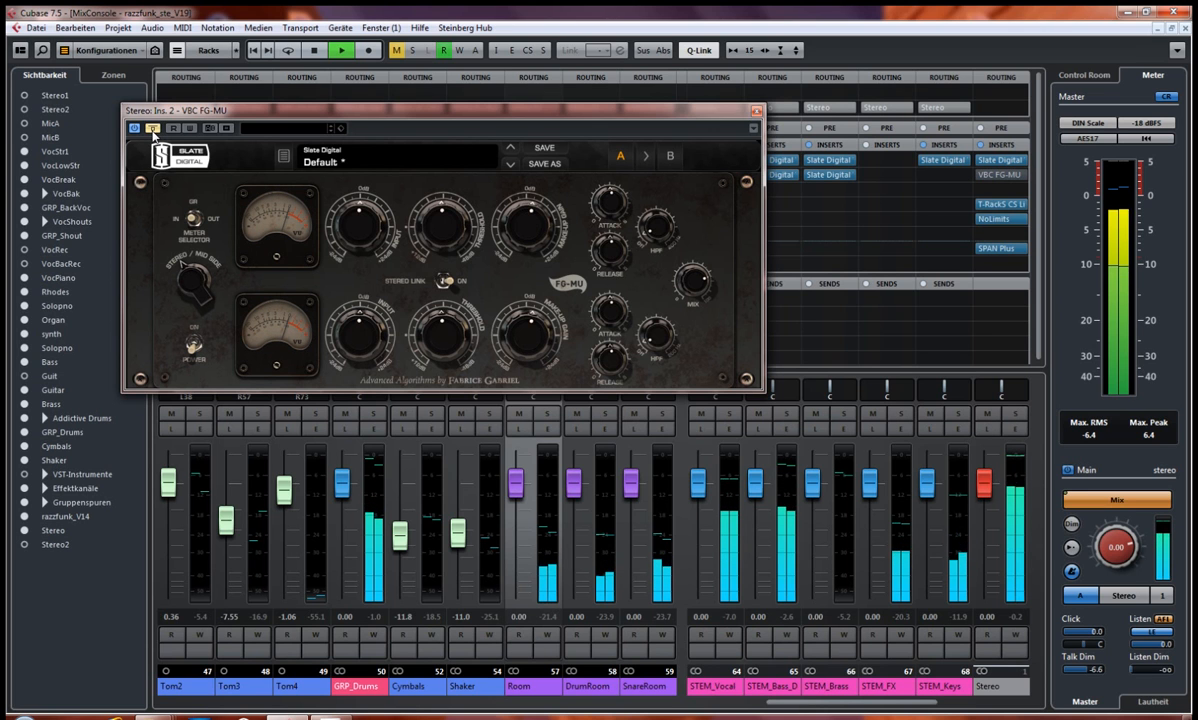
pyautogui.press('space')
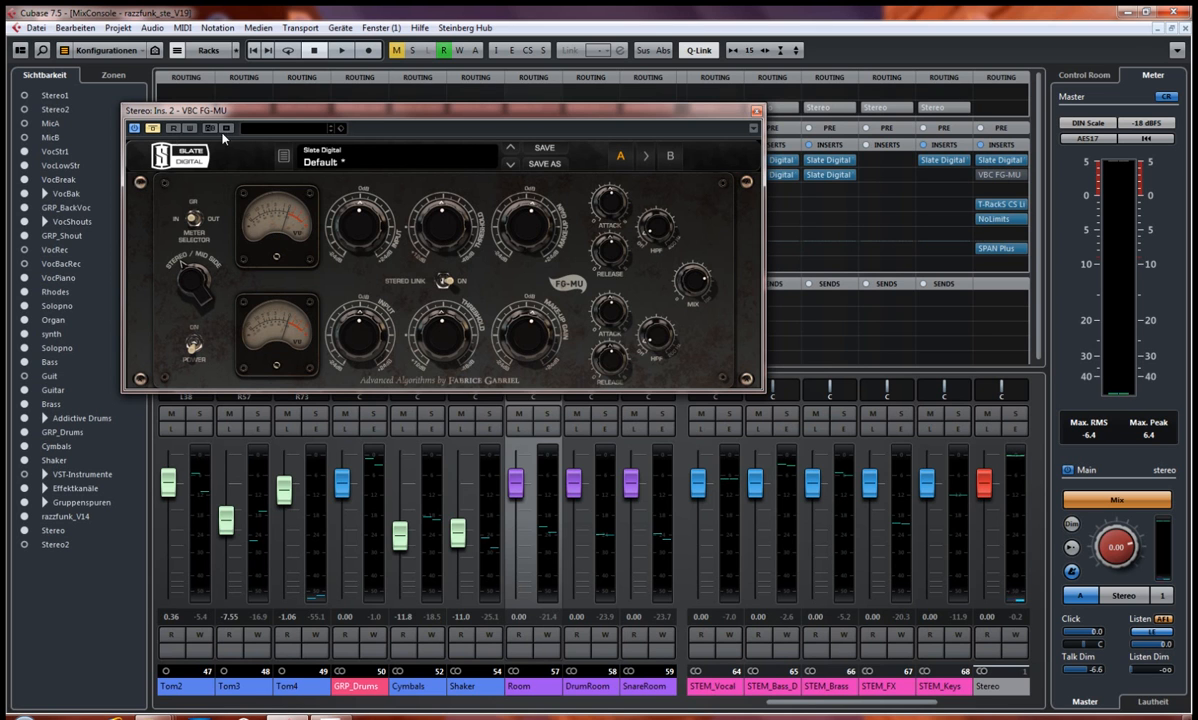
# Step: Reactivate the VBC FG-MU, resume playback, and jump to around bar 54 in the project window
pyautogui.moveTo(285, 116); pyautogui.dragTo(298, 116)
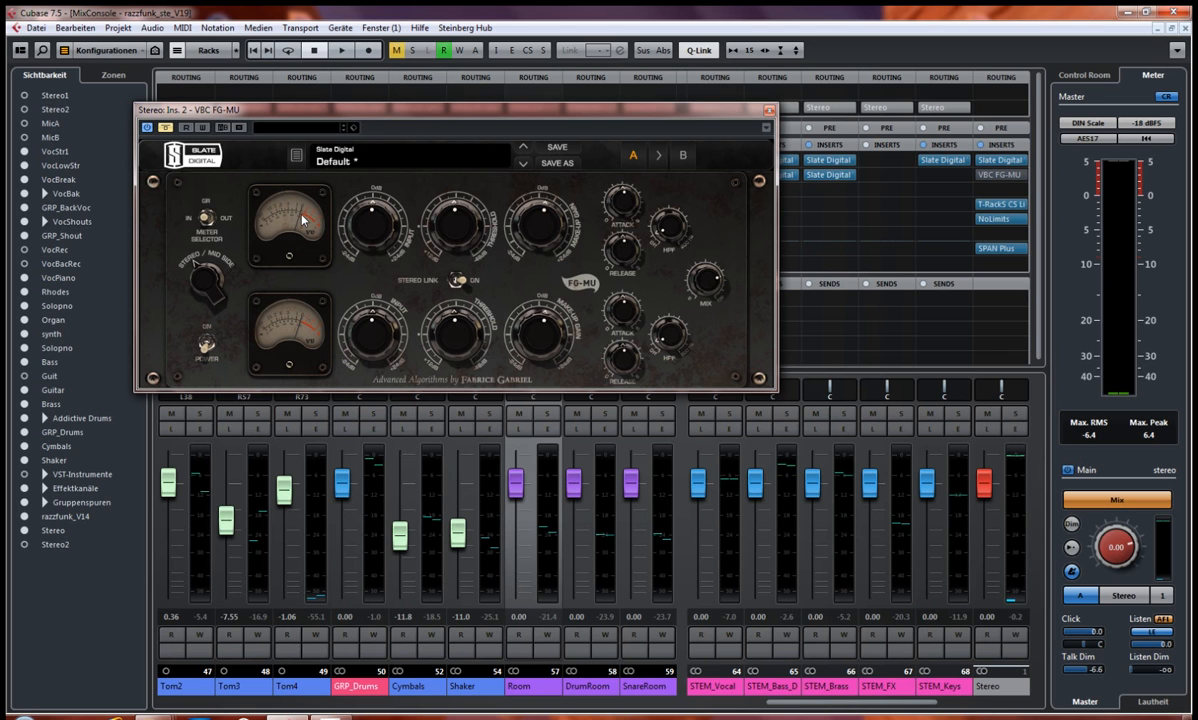
pyautogui.click(166, 128)
pyautogui.press('space')
pyautogui.press('F3')
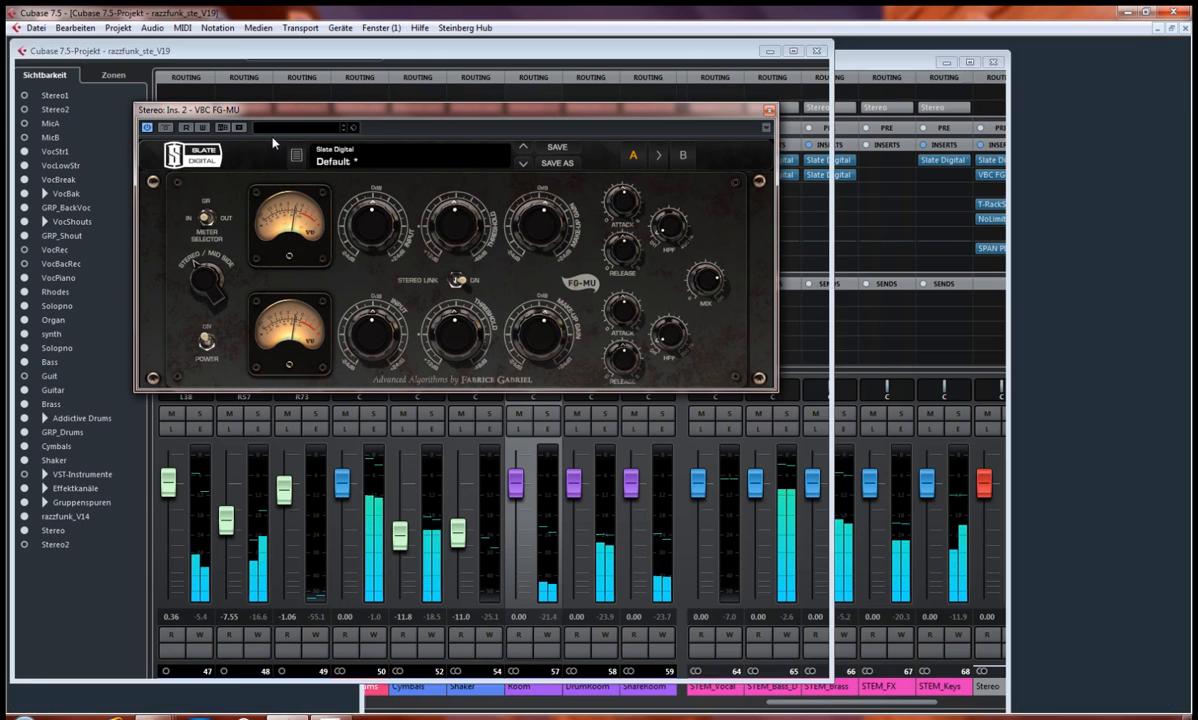
pyautogui.hscroll(10, 581, 614)
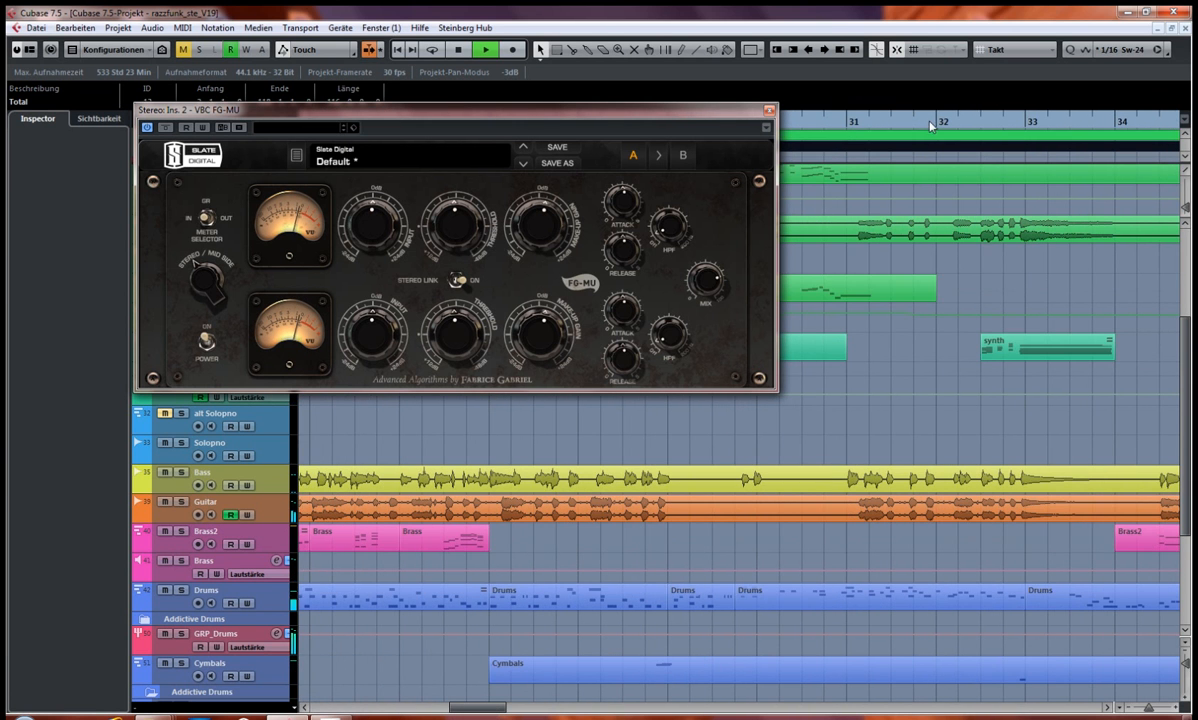
pyautogui.moveTo(497, 708); pyautogui.dragTo(632, 700)
pyautogui.click(898, 123)
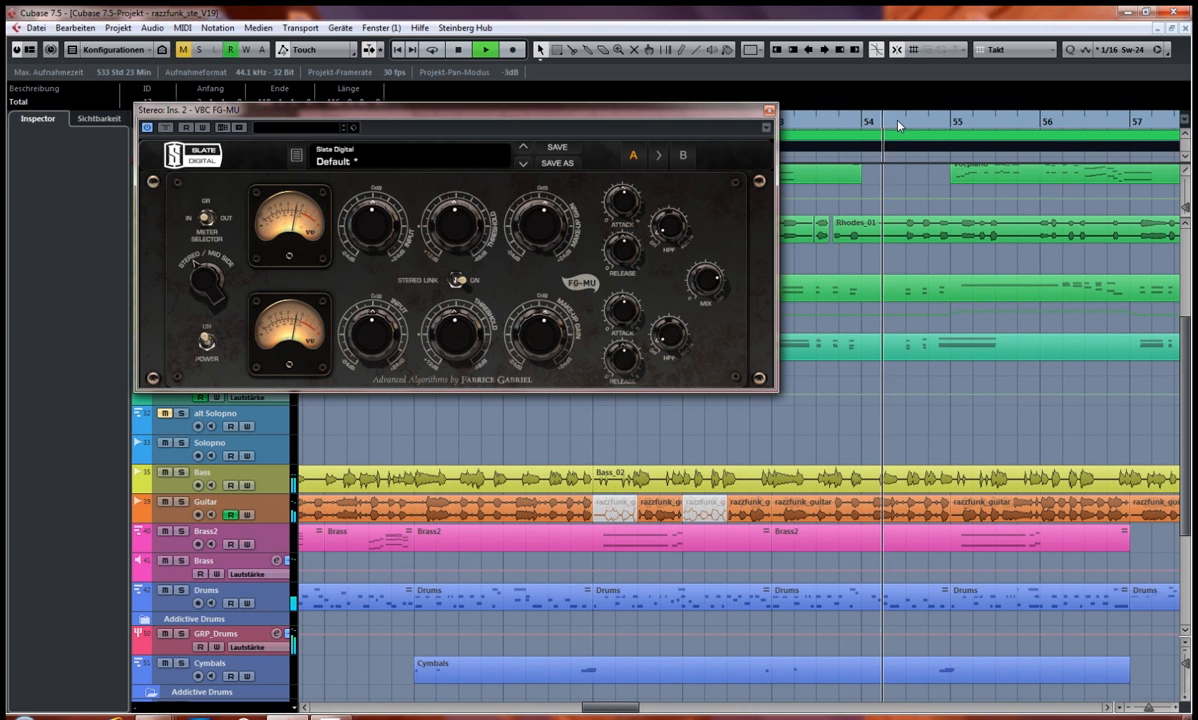
# Step: Bypass and re-enable the VBC FG-MU during this passage, return to the mixer, and stop playback
pyautogui.click(166, 128)
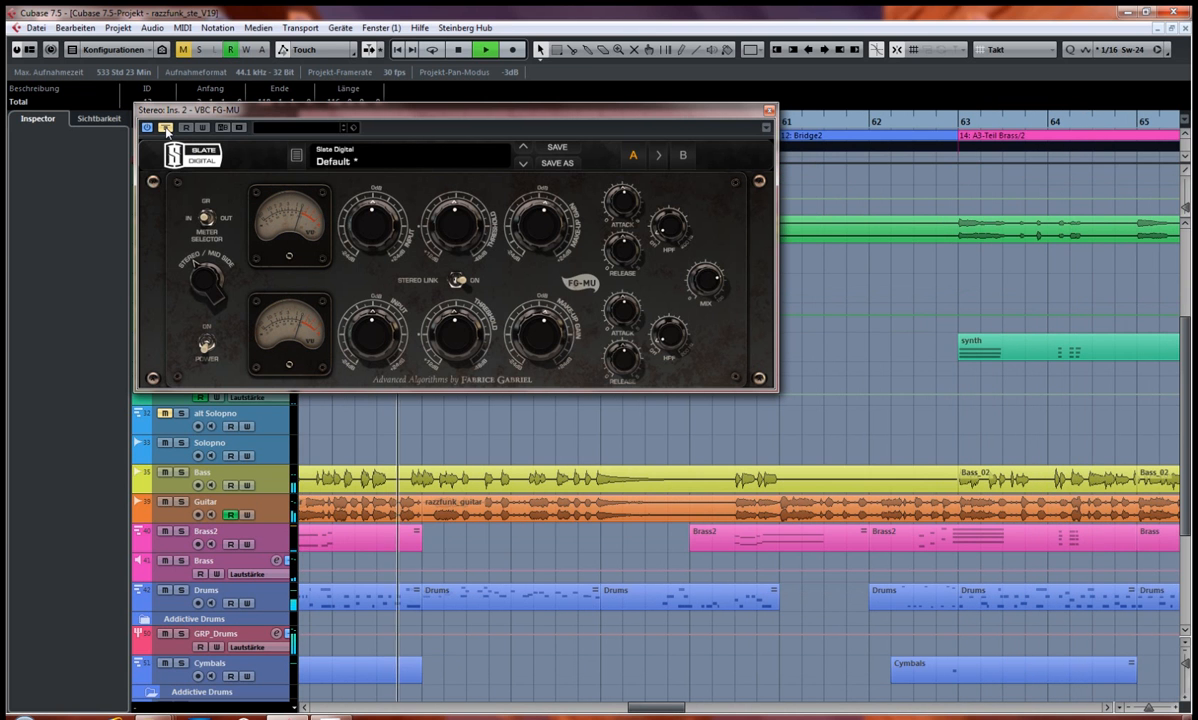
pyautogui.click(166, 128)
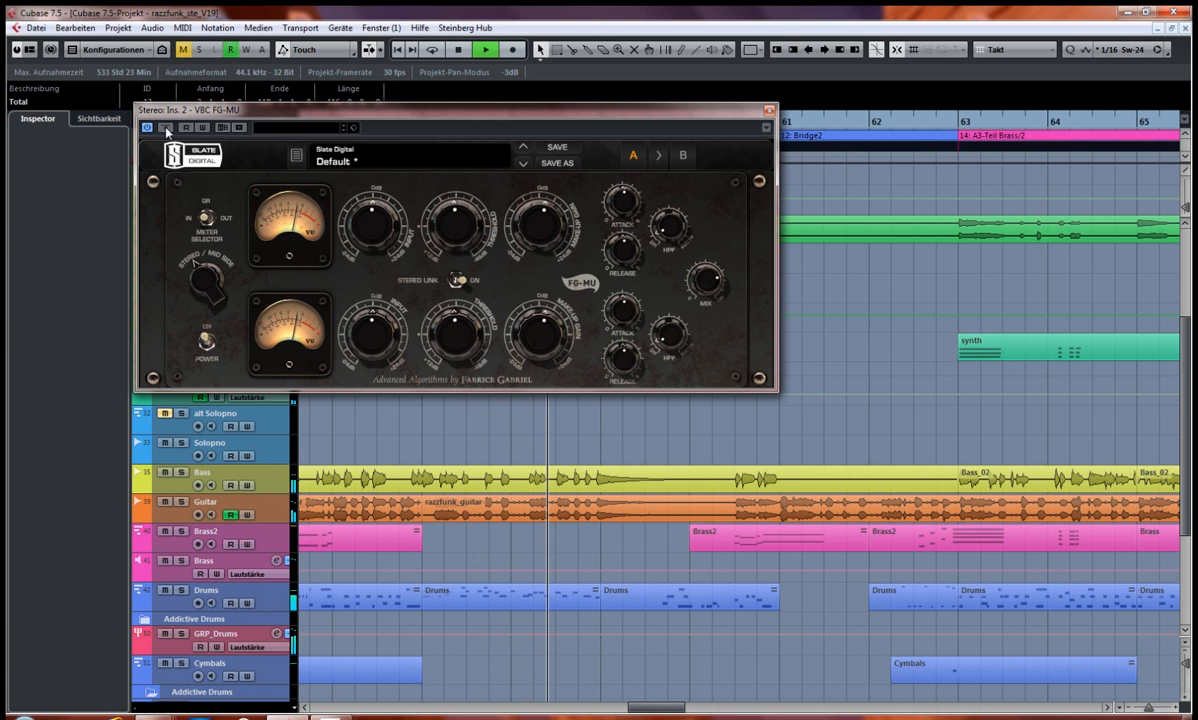
pyautogui.press('F3')
pyautogui.press('space')
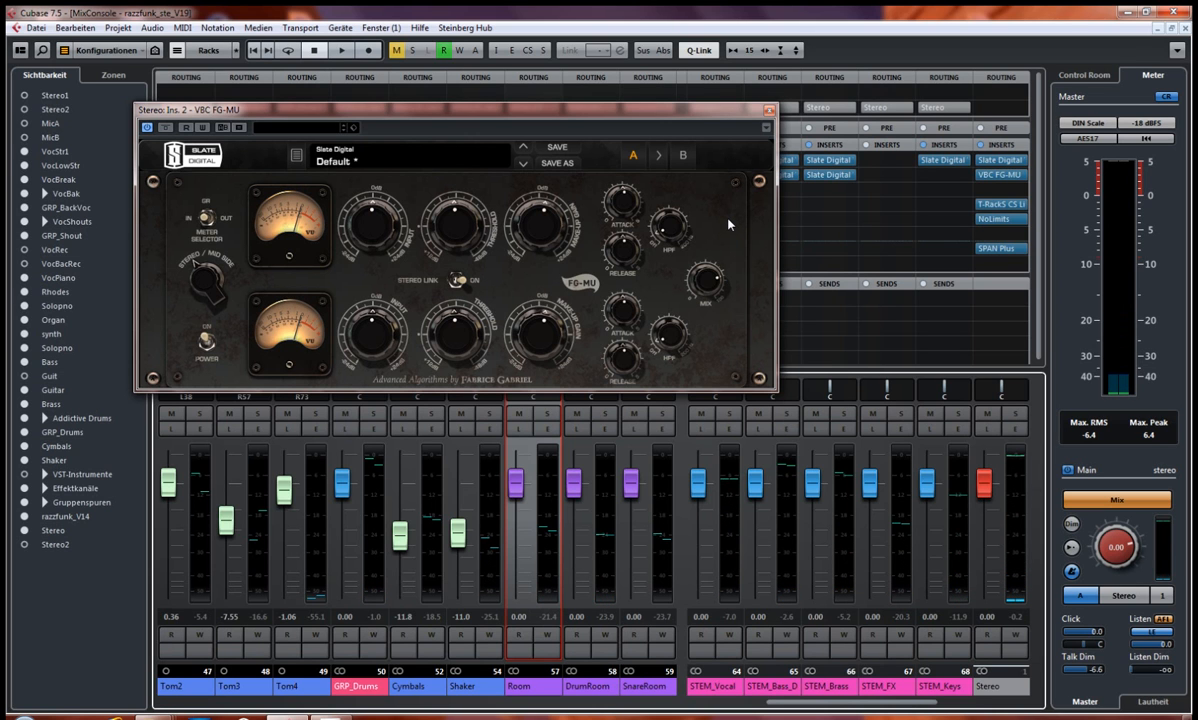
# Step: Move the VBC FG-MU window aside and open the Stereo output's T-RackS CS Lin Phase EQ below it
pyautogui.moveTo(462, 109); pyautogui.dragTo(448, 148)
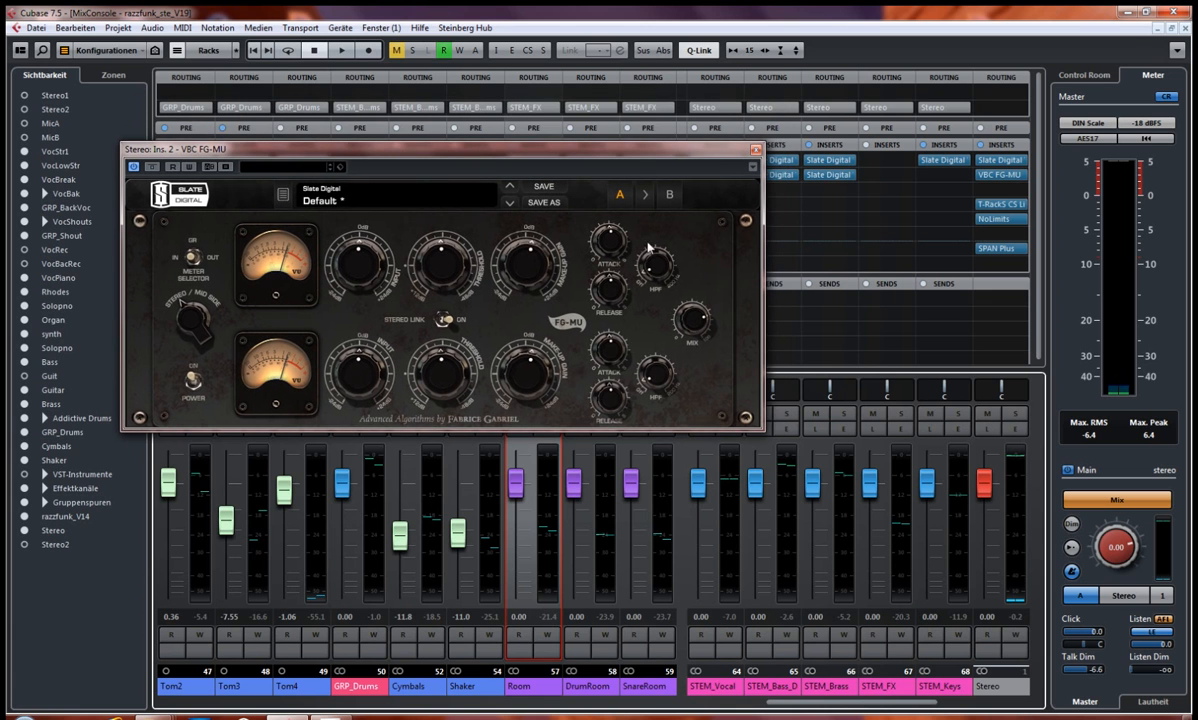
pyautogui.moveTo(648, 155); pyautogui.dragTo(593, 56)
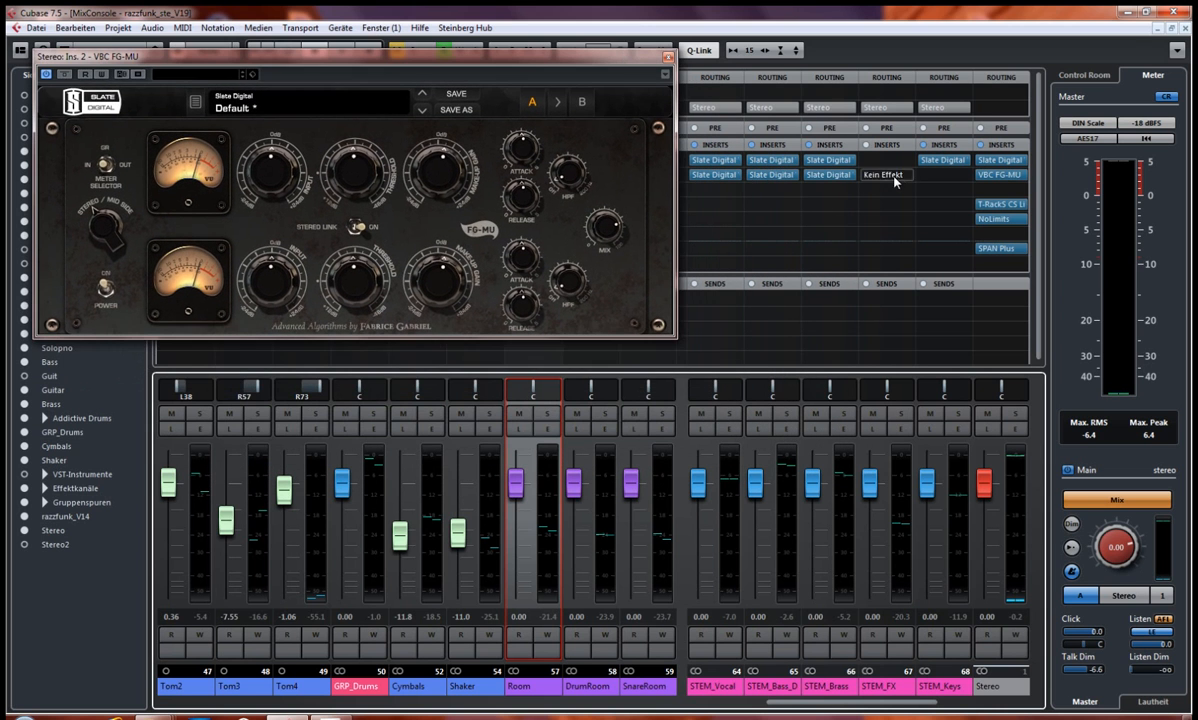
pyautogui.click(986, 205)
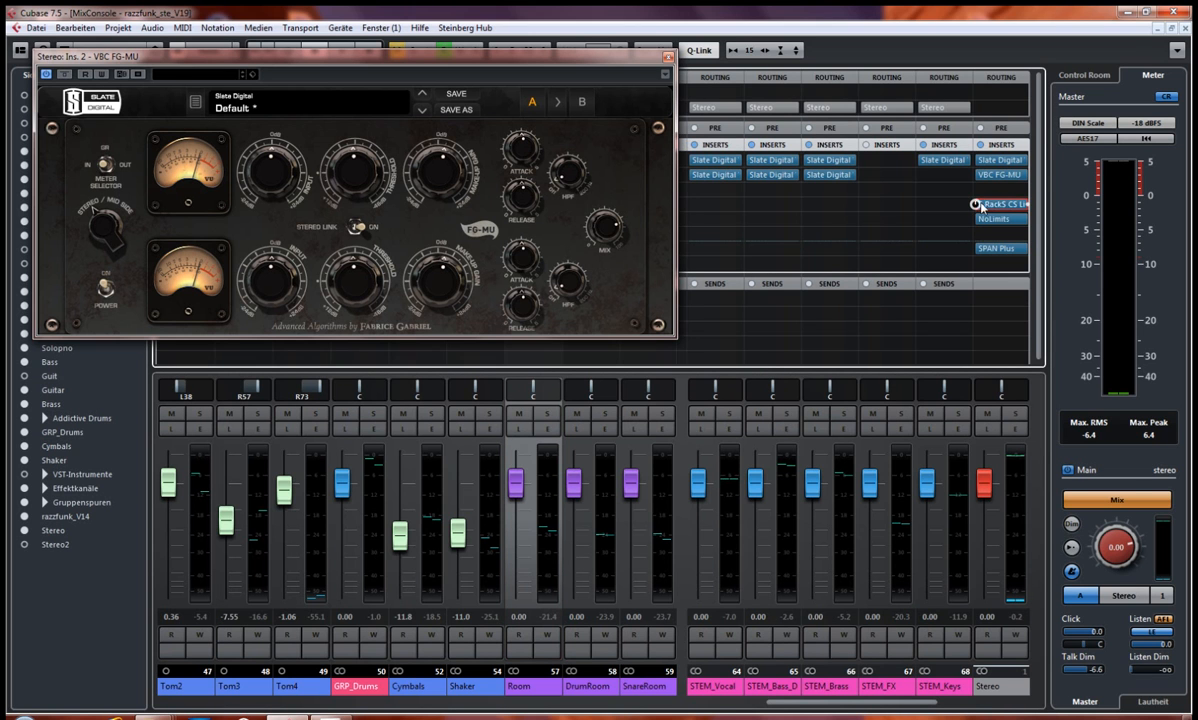
pyautogui.click(1001, 207)
pyautogui.moveTo(859, 280); pyautogui.dragTo(362, 353)
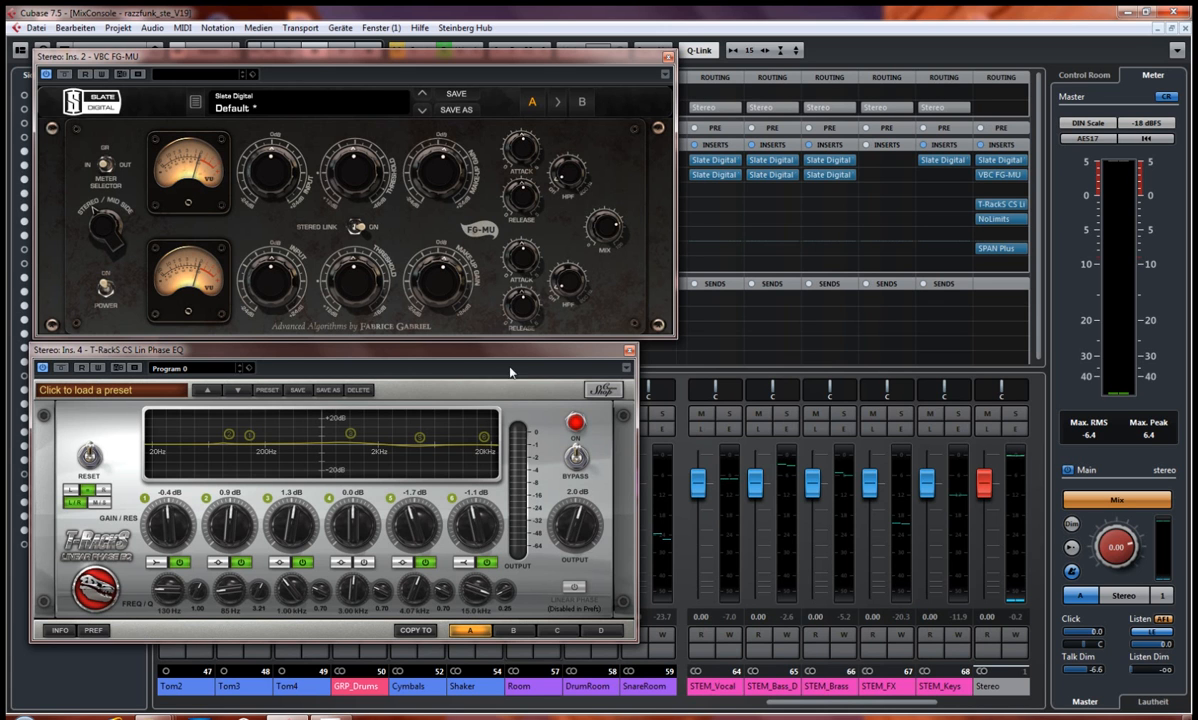
# Step: Line up the VBC FG-MU and T-RackS CS Lin Phase EQ windows one above the other, closing and reopening the EQ once
pyautogui.moveTo(505, 355); pyautogui.dragTo(502, 362)
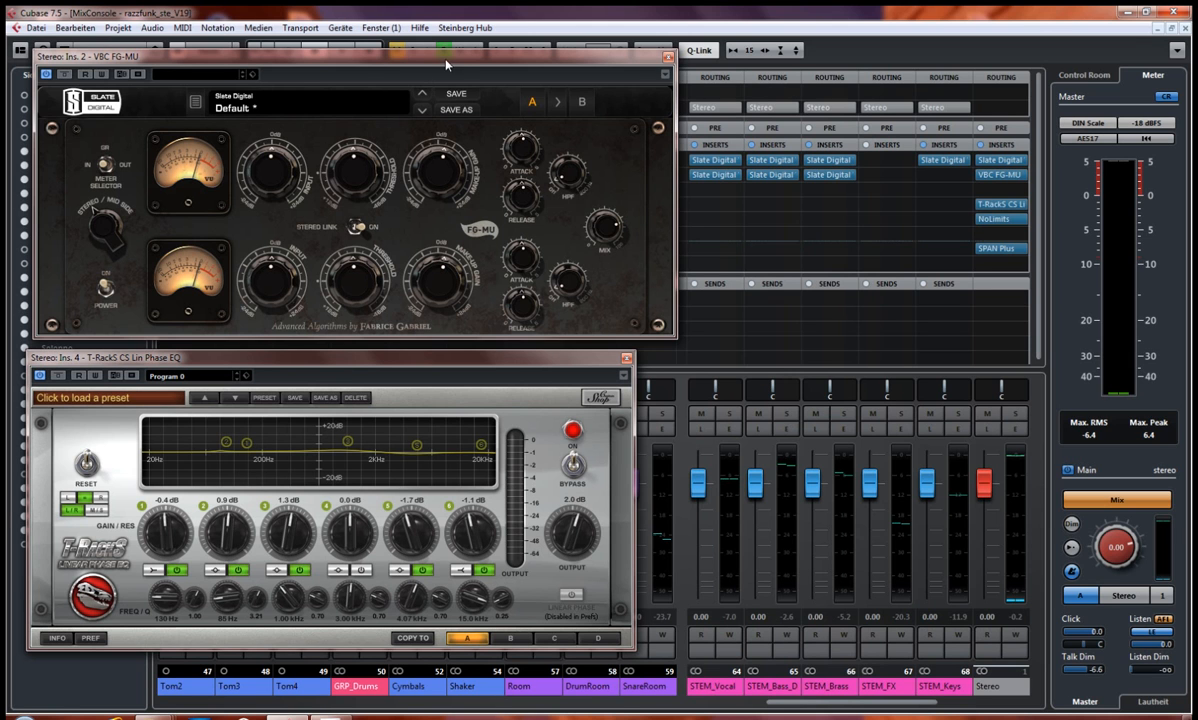
pyautogui.moveTo(416, 54); pyautogui.dragTo(405, 51)
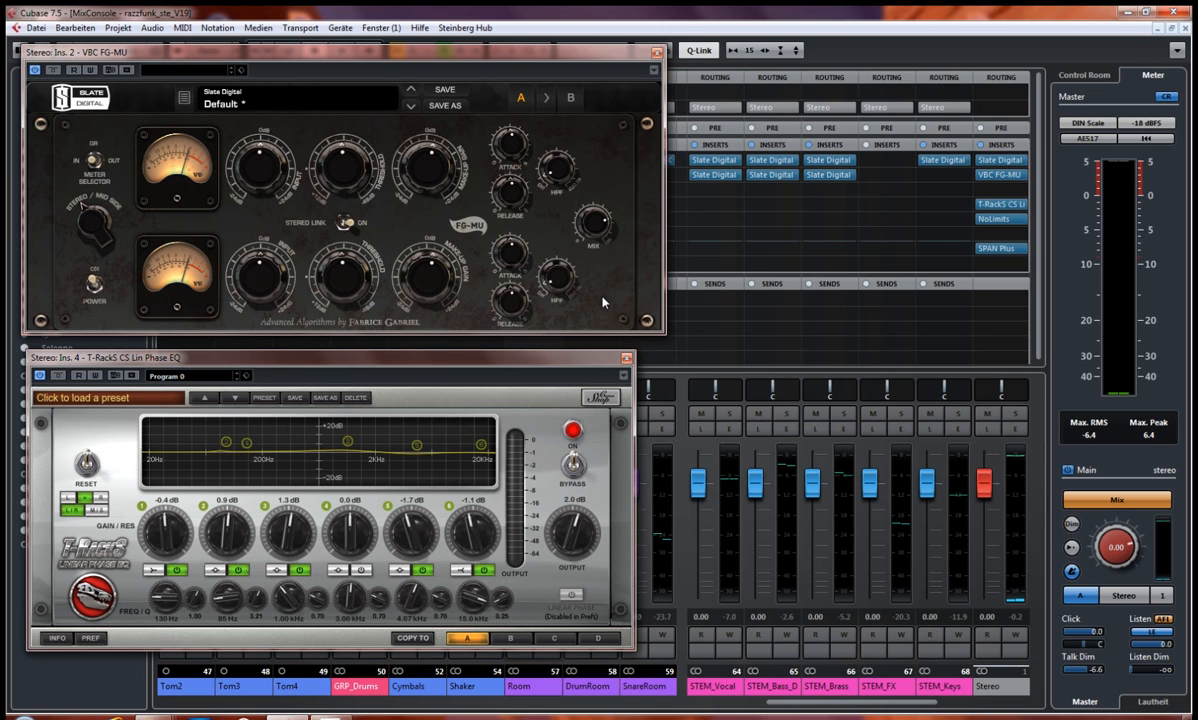
pyautogui.moveTo(562, 363); pyautogui.dragTo(554, 355)
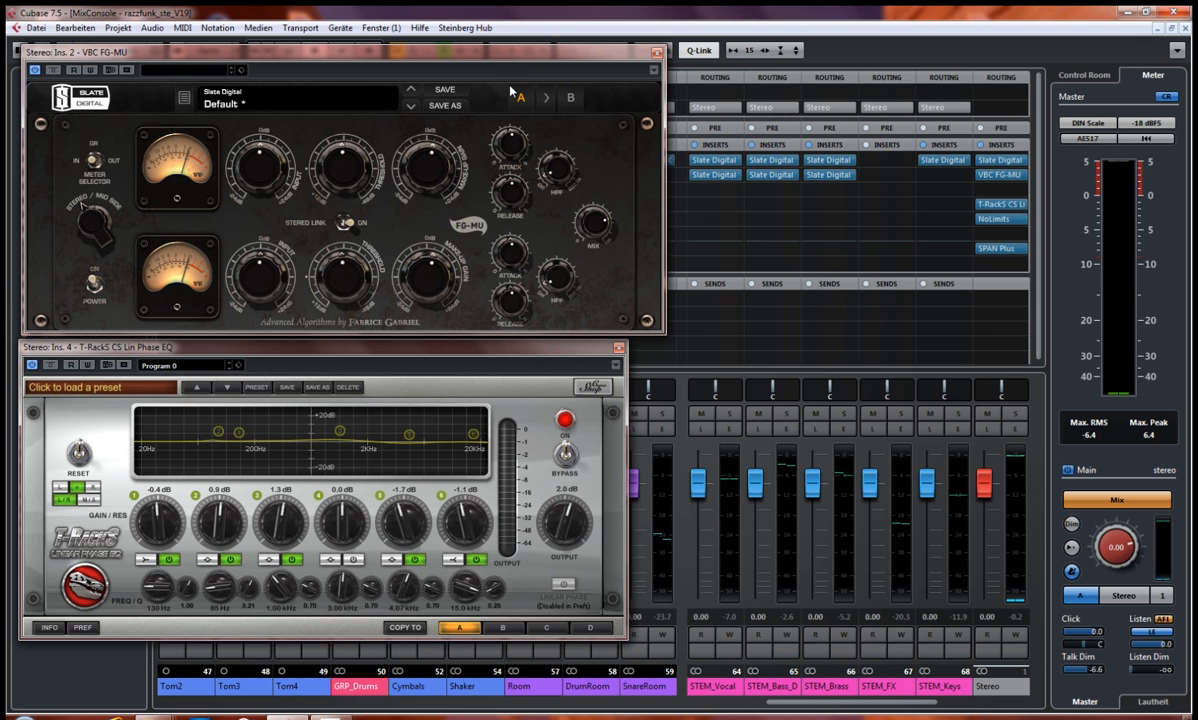
pyautogui.moveTo(496, 59); pyautogui.dragTo(492, 57)
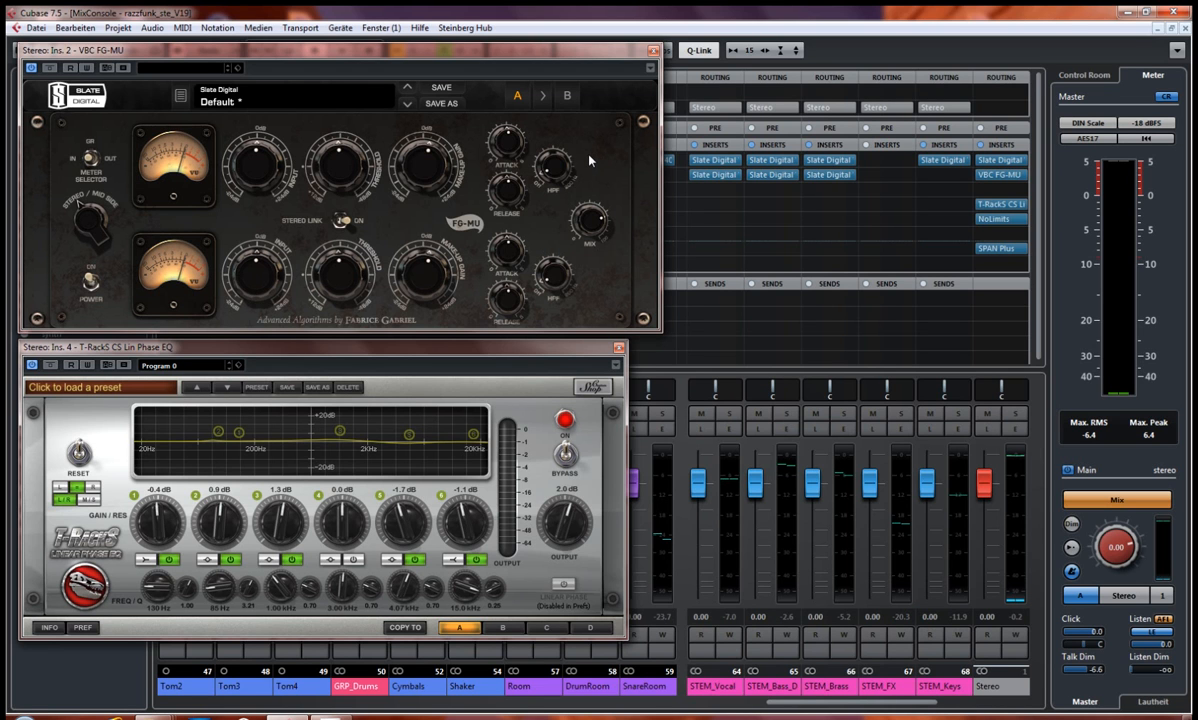
pyautogui.moveTo(429, 57); pyautogui.dragTo(423, 55)
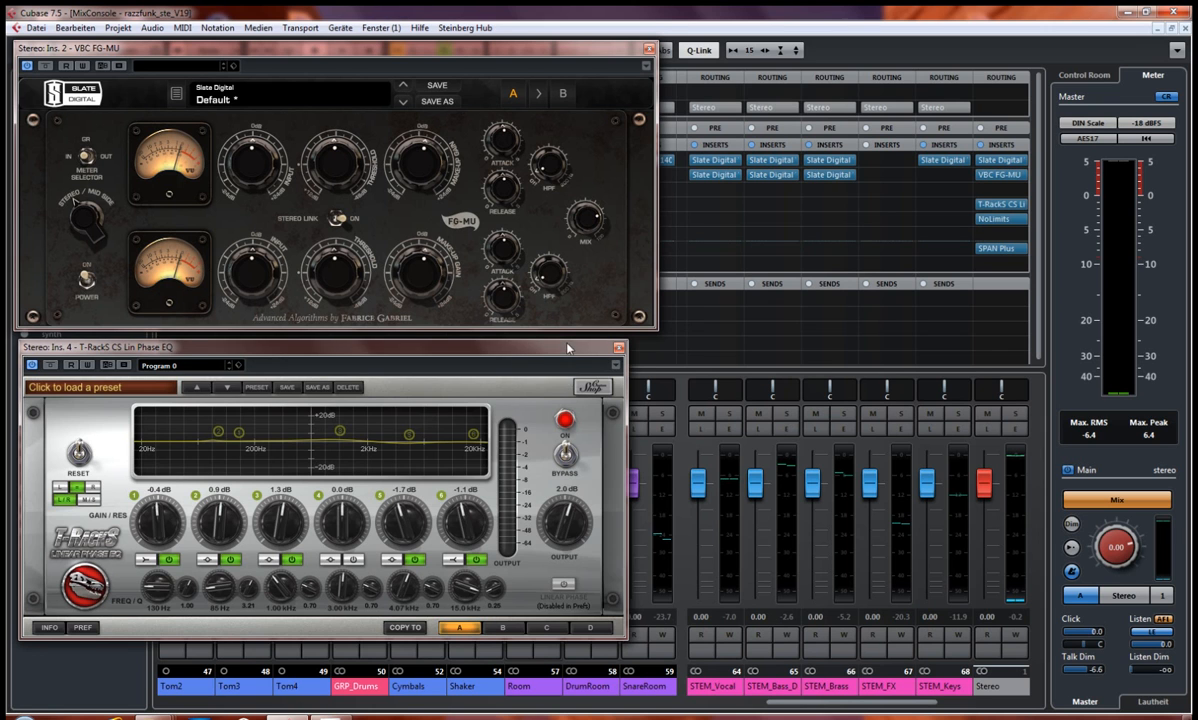
pyautogui.moveTo(568, 349); pyautogui.dragTo(564, 344)
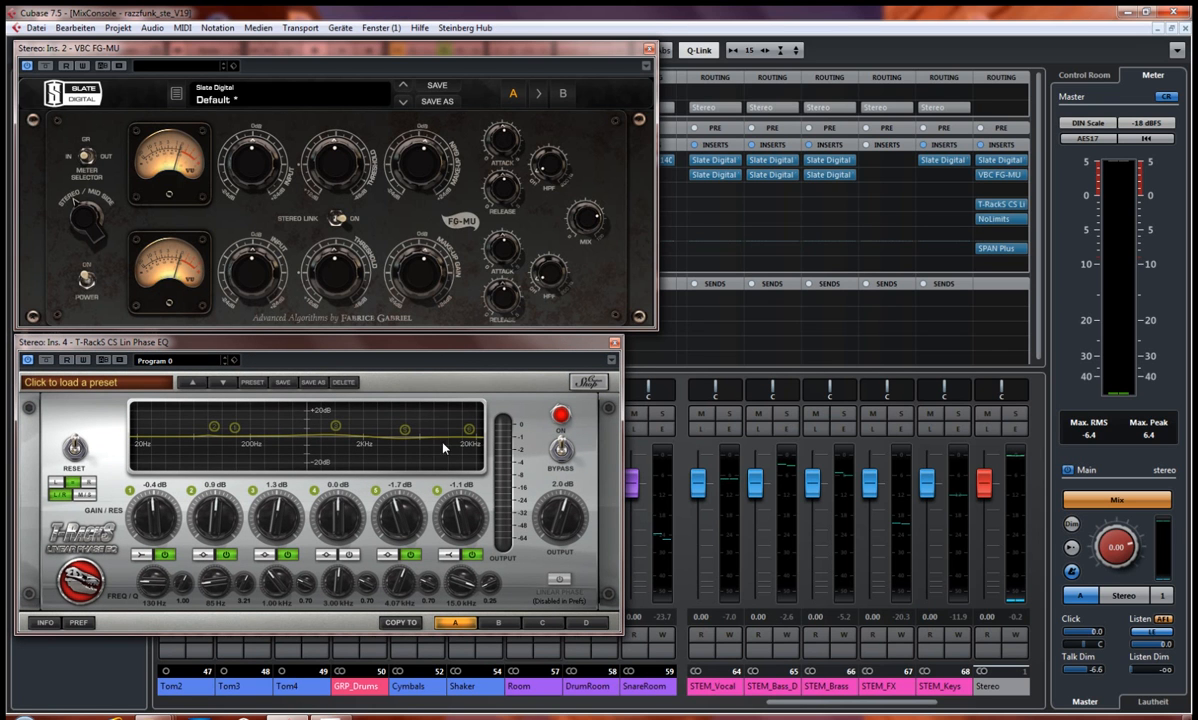
pyautogui.click(616, 344)
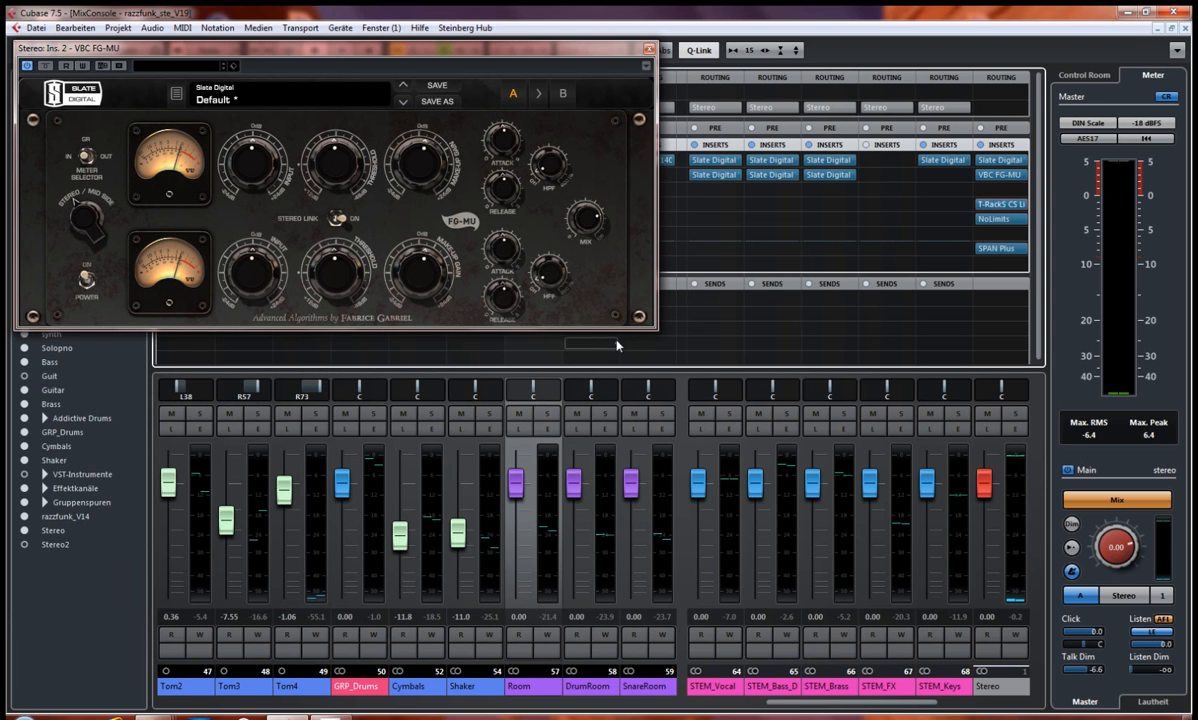
pyautogui.click(993, 206)
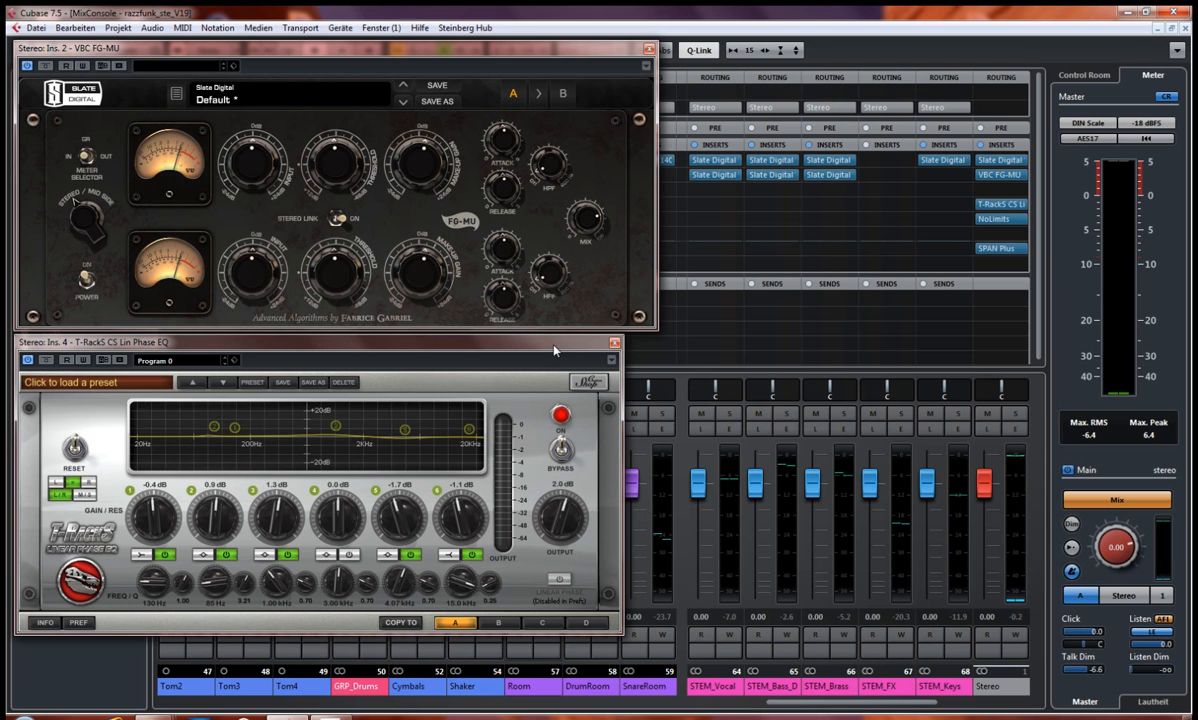
# Step: Open the Stereo output's NoLimits limiter, place it beside the EQ to review its settings, and close it again
pyautogui.click(1004, 220)
pyautogui.moveTo(822, 62); pyautogui.dragTo(863, 228)
pyautogui.moveTo(942, 268); pyautogui.dragTo(981, 335)
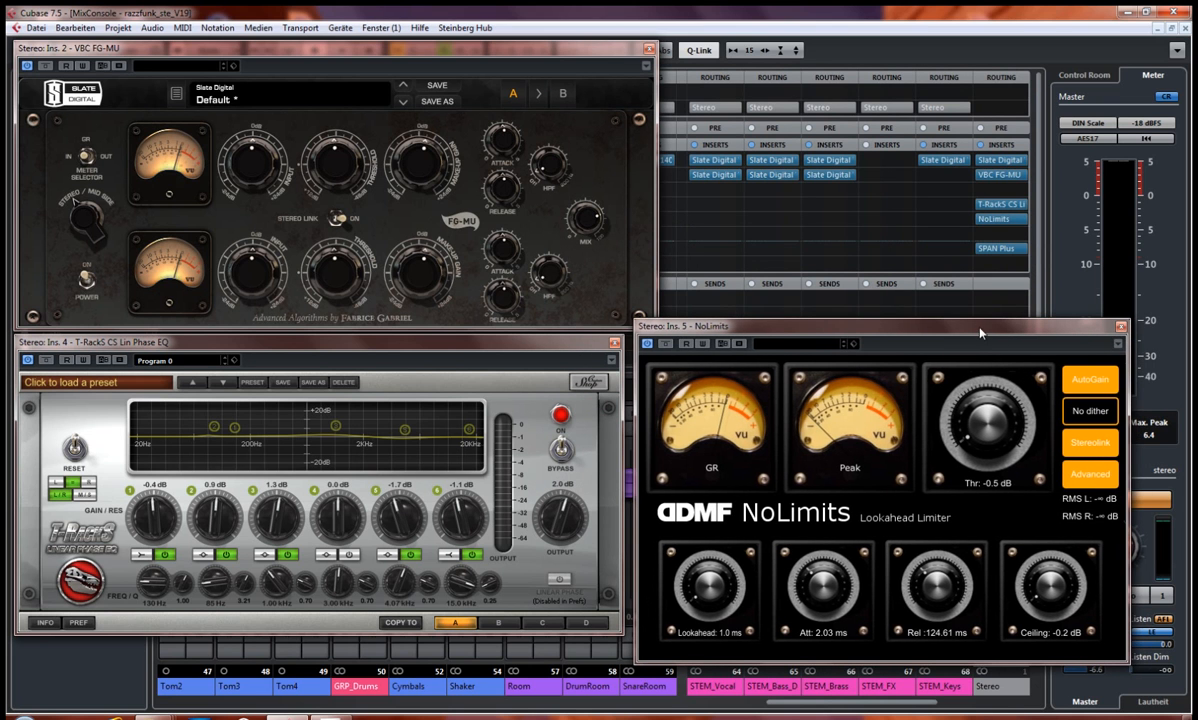
pyautogui.click(1121, 328)
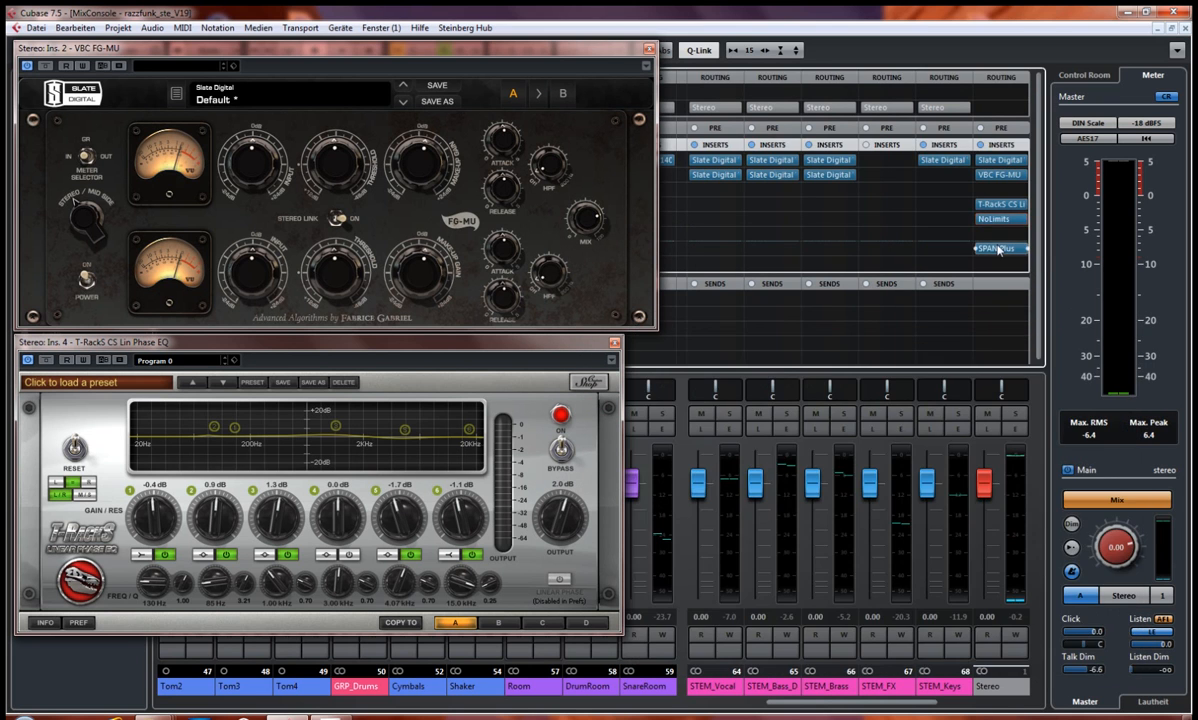
# Step: View the Stereo output's SPAN Plus analyzer, and close it together with the VBC FG-MU and T-RackS EQ windows
pyautogui.click(998, 249)
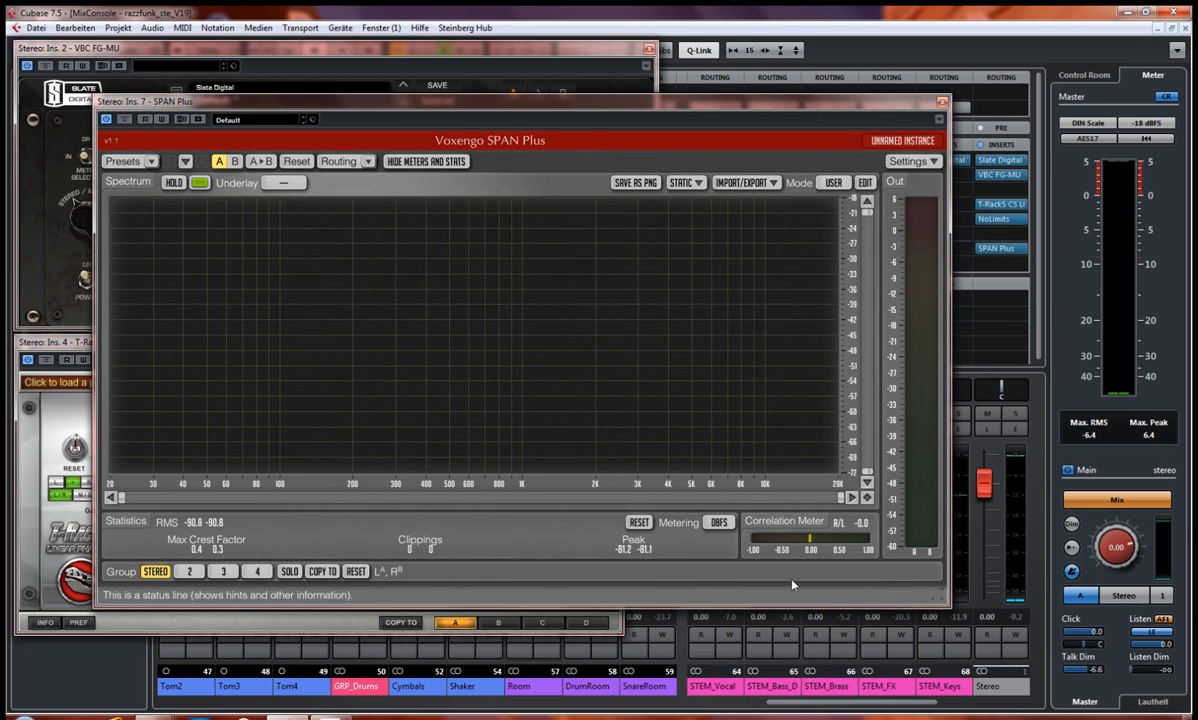
pyautogui.click(942, 101)
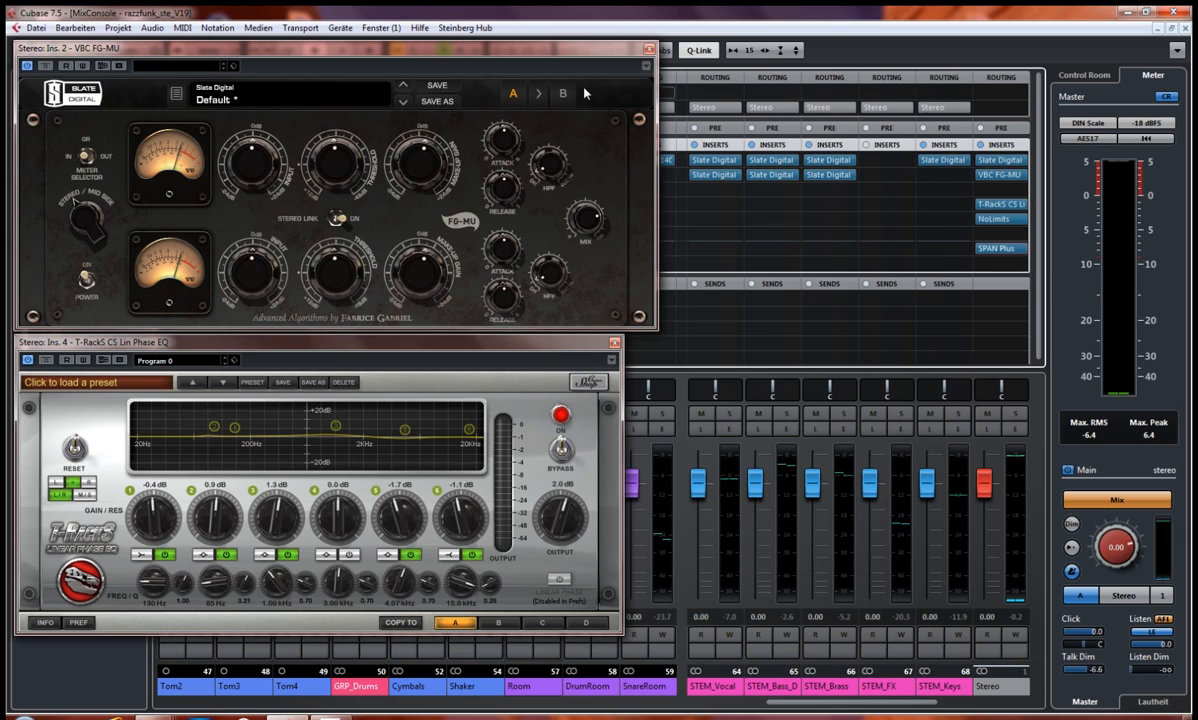
pyautogui.click(650, 50)
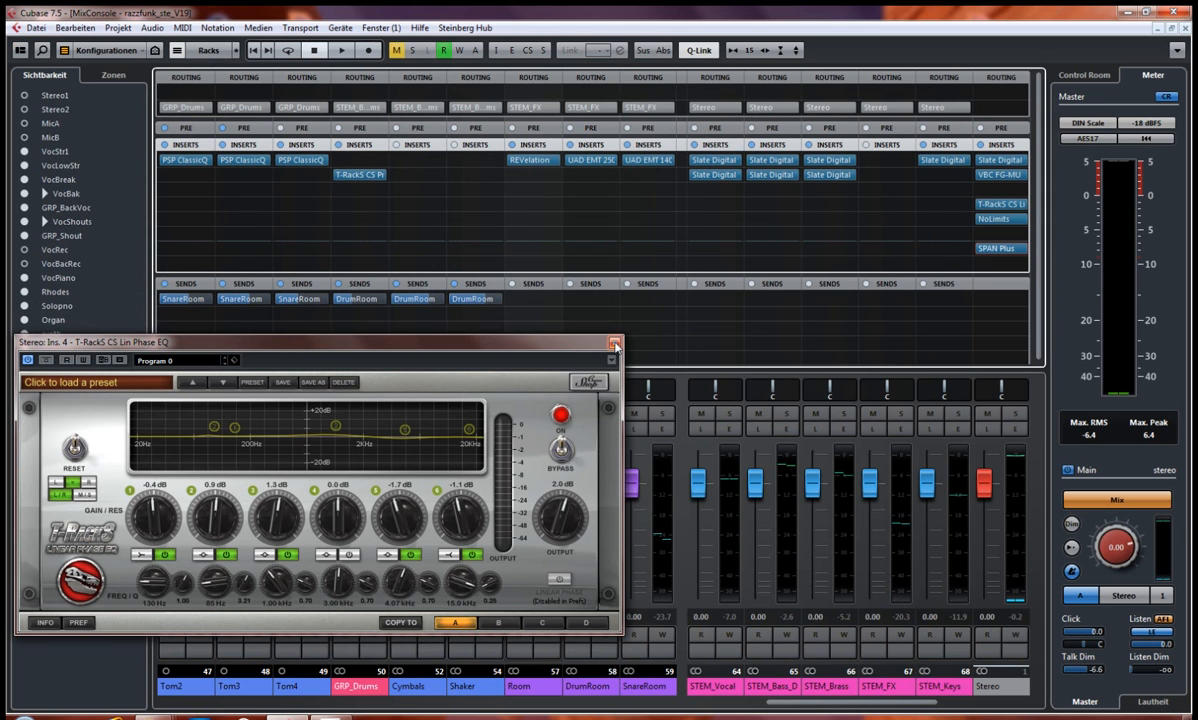
pyautogui.click(614, 342)
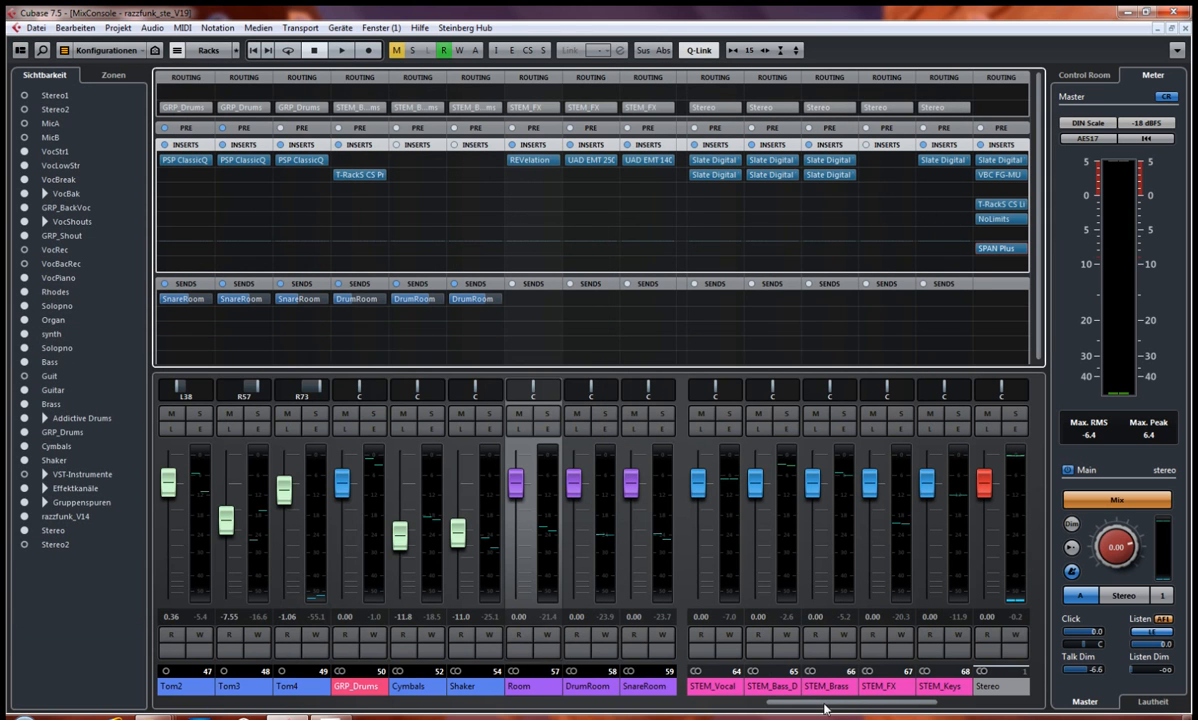
# Step: Hide the group tracks (Gruppenspuren) in the mixer and bring the channels from GRP_BackVoc to Bass into view
pyautogui.hscroll(-1, 825, 708)
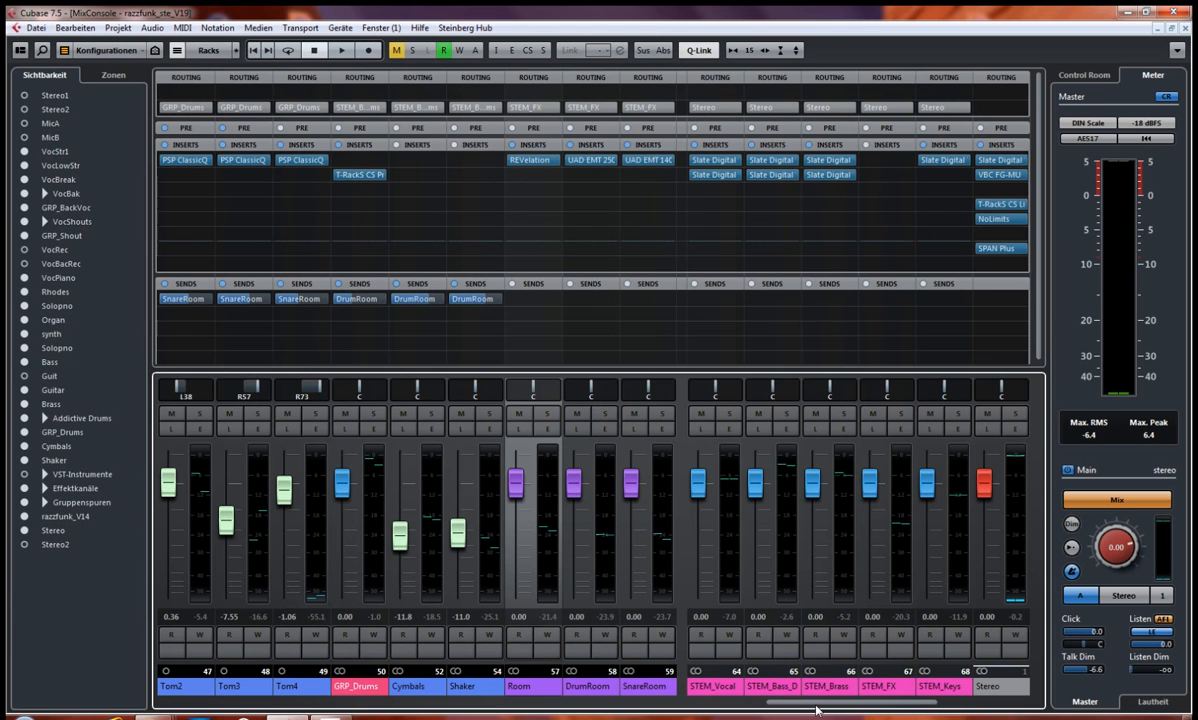
pyautogui.click(25, 488)
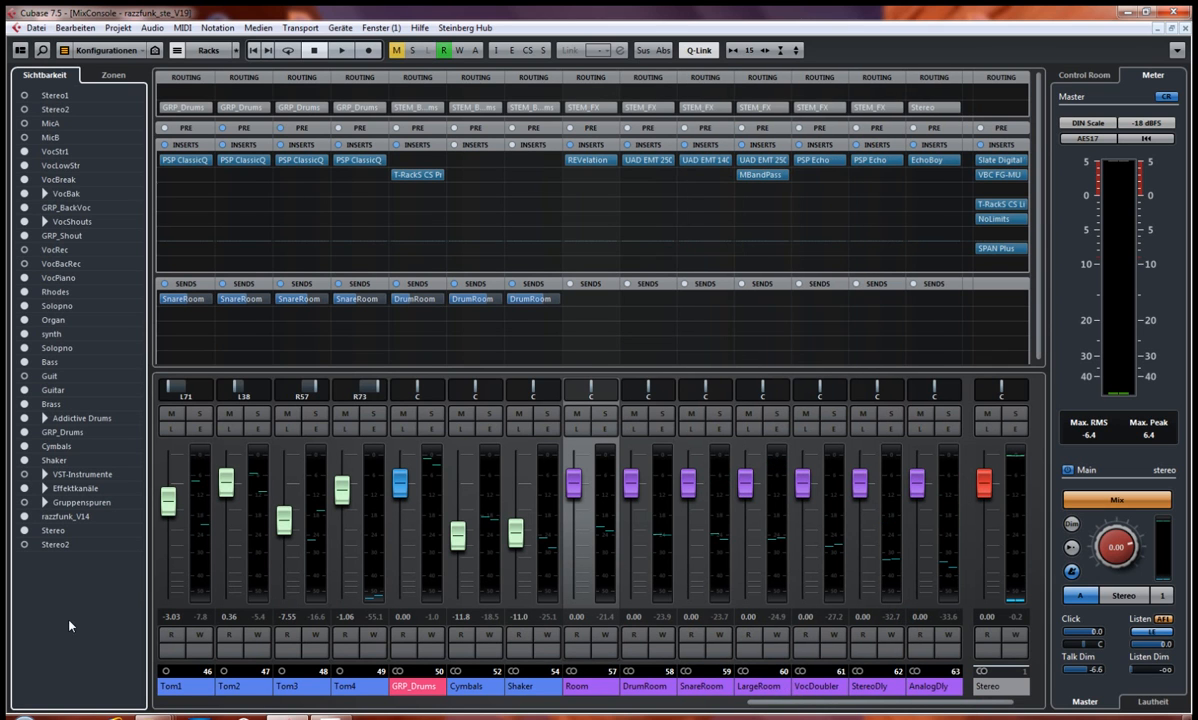
pyautogui.moveTo(796, 708); pyautogui.dragTo(436, 703)
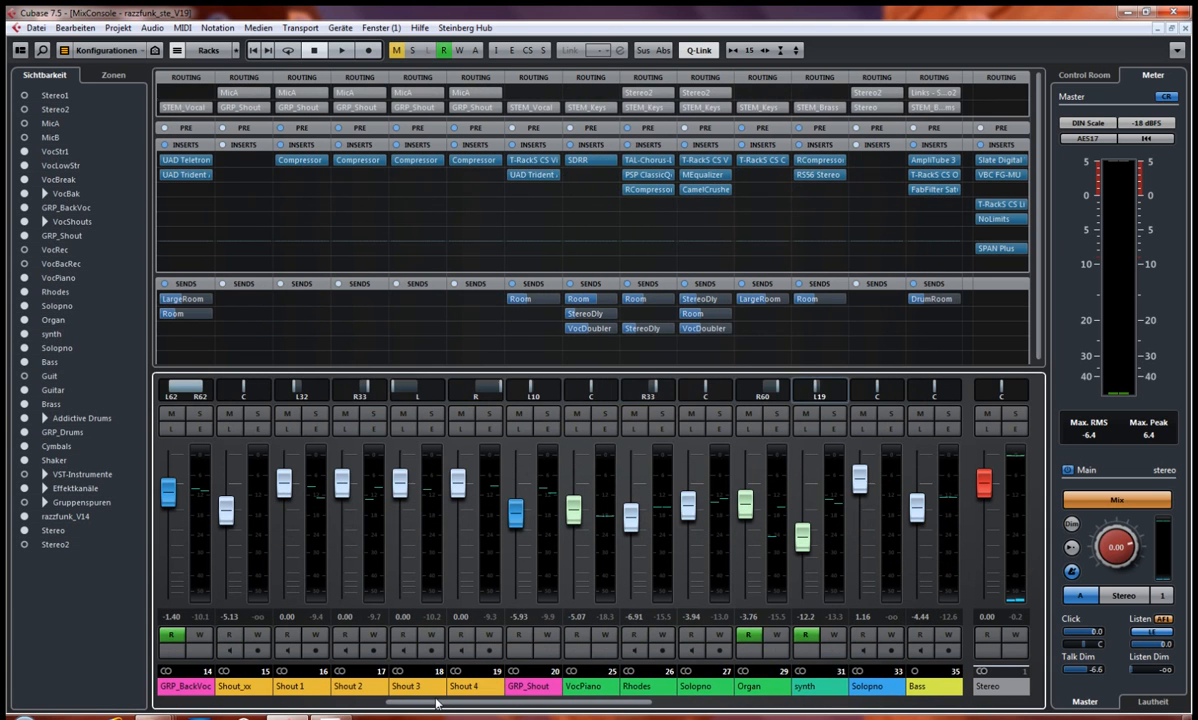
pyautogui.click(91, 611)
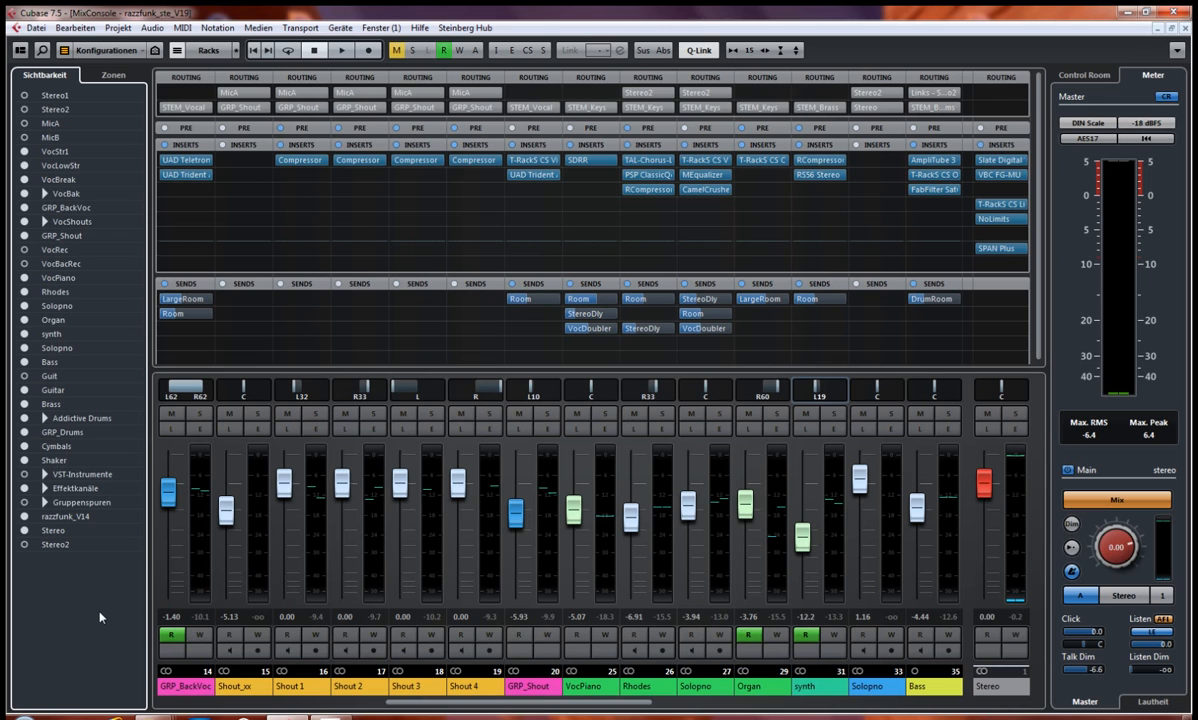